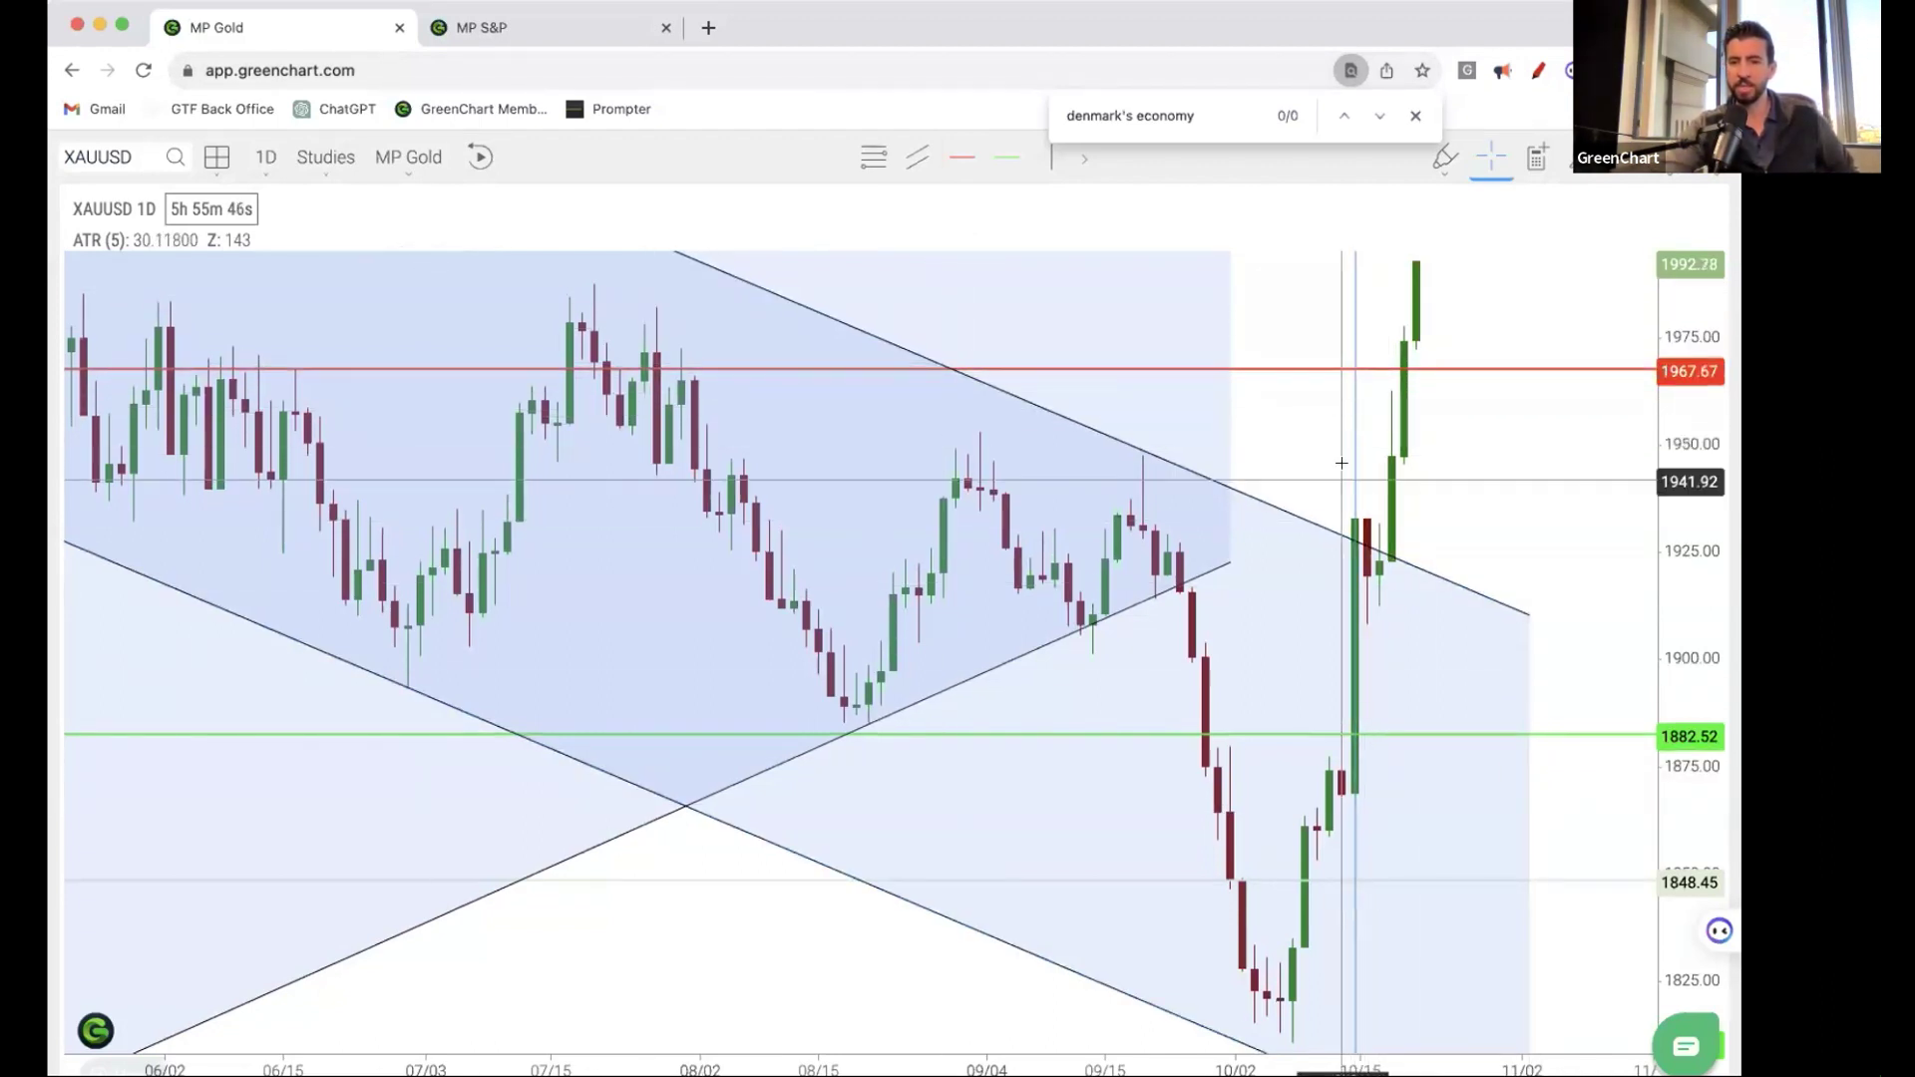
- Close the browser's find-in-page bar over the XAUUSD daily chart
left_click(1191, 887)
left_click(1191, 888)
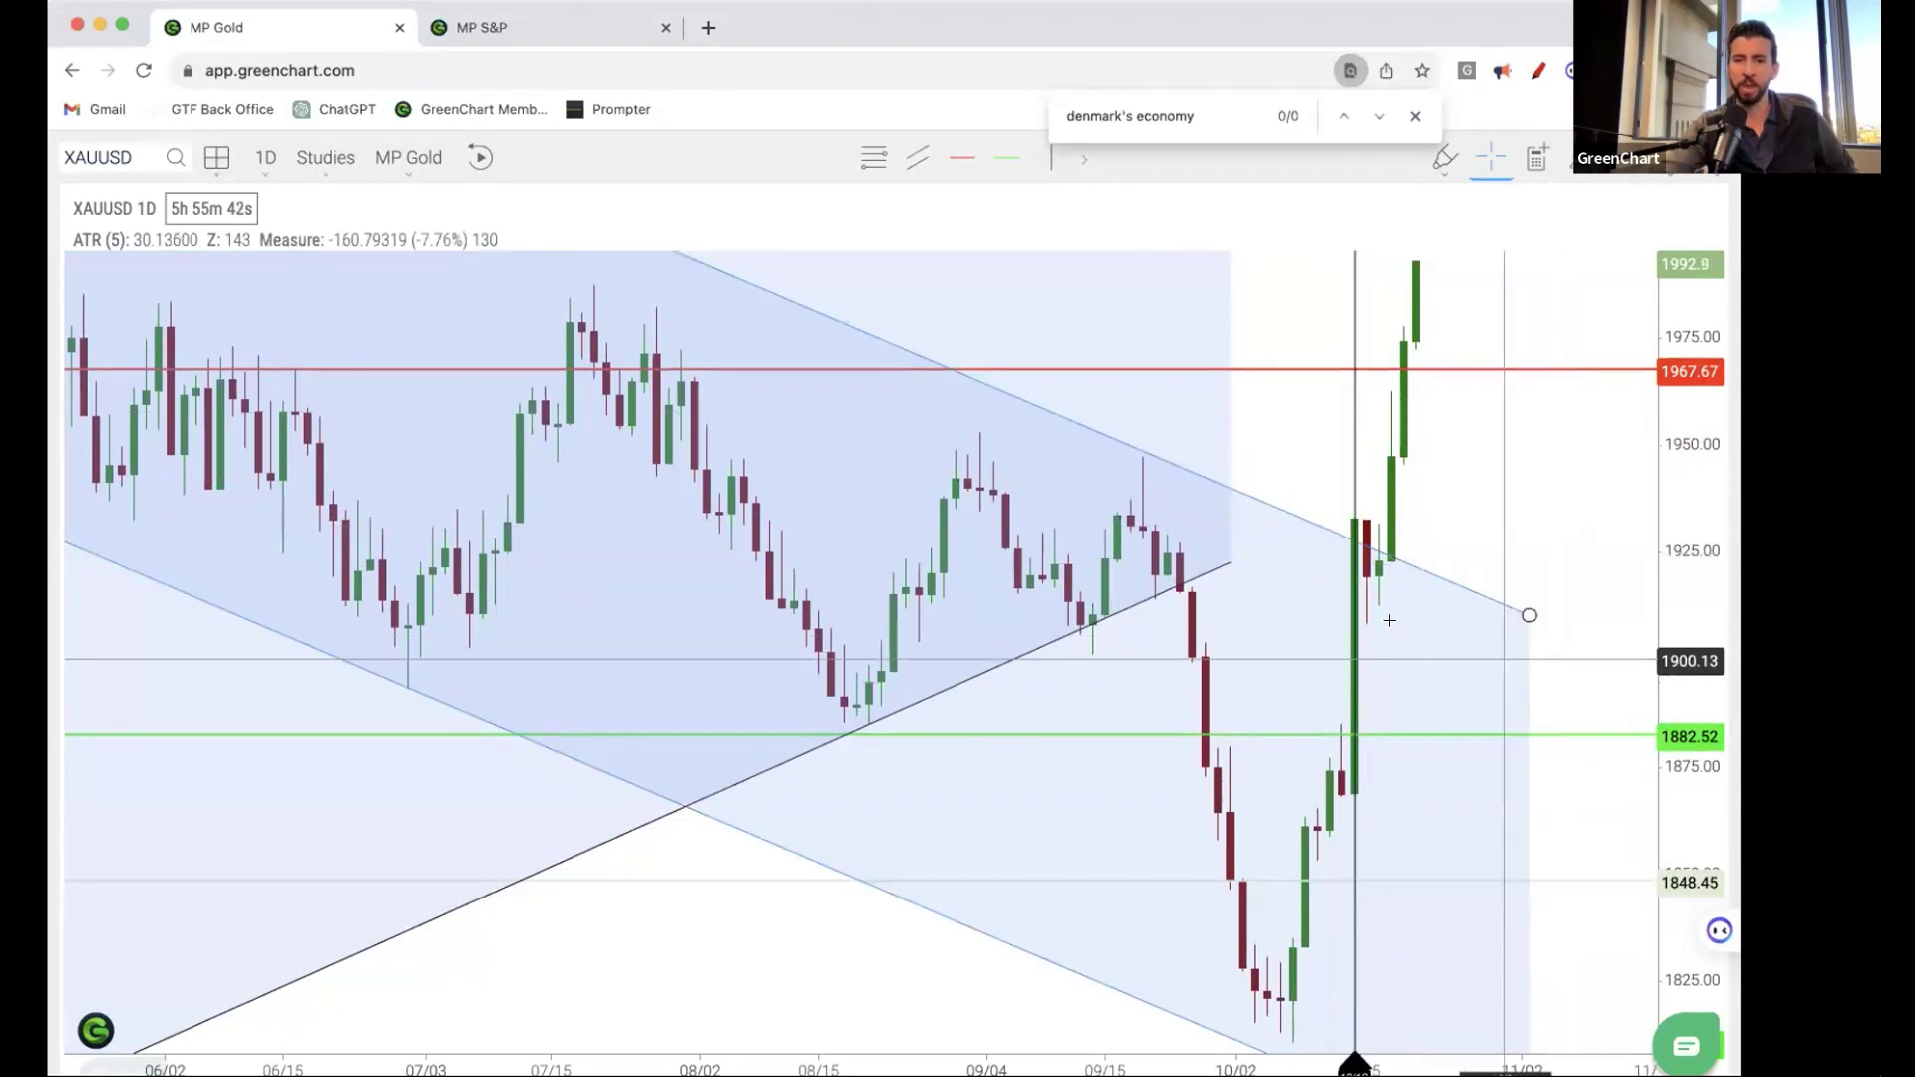
left_click(1414, 115)
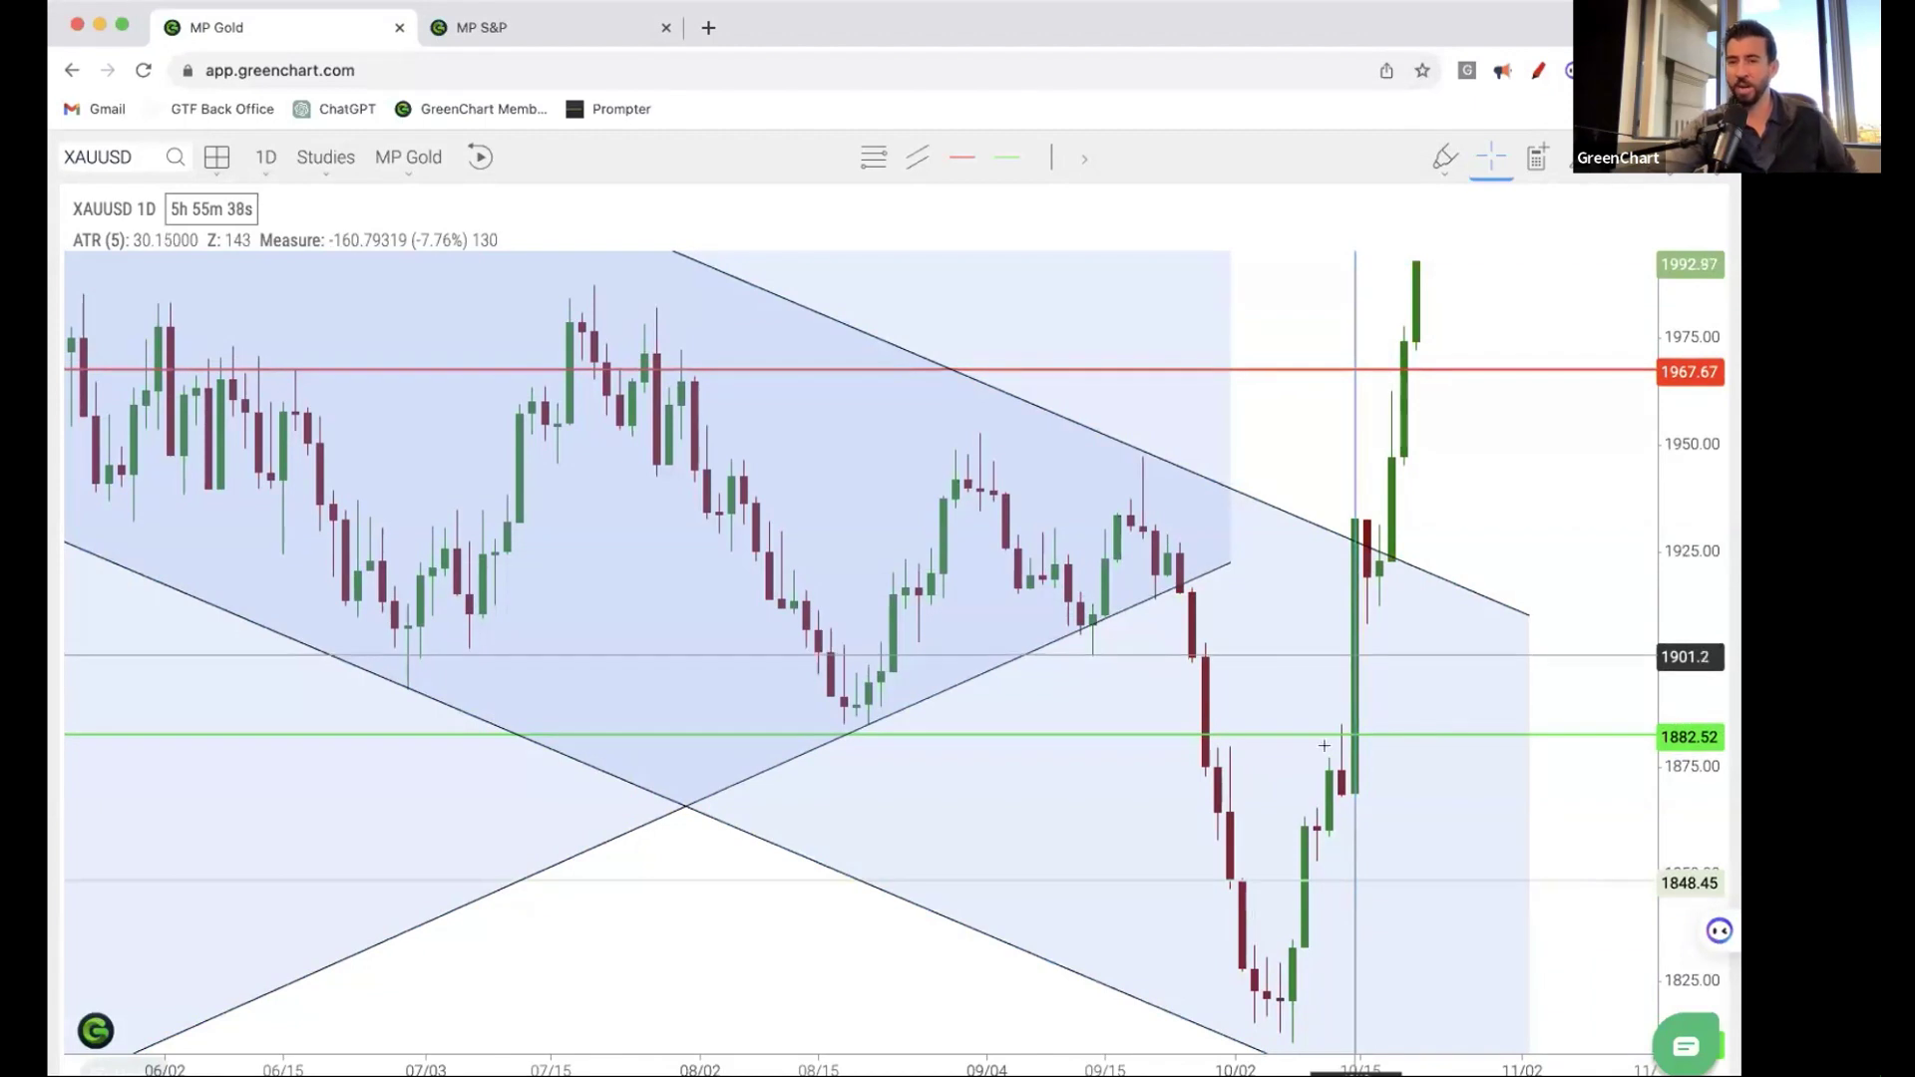
- Examine the mid-October rally candle on the gold daily chart and the following candles around the descending channel's upper line
scroll(1270, 663, "up", 10)
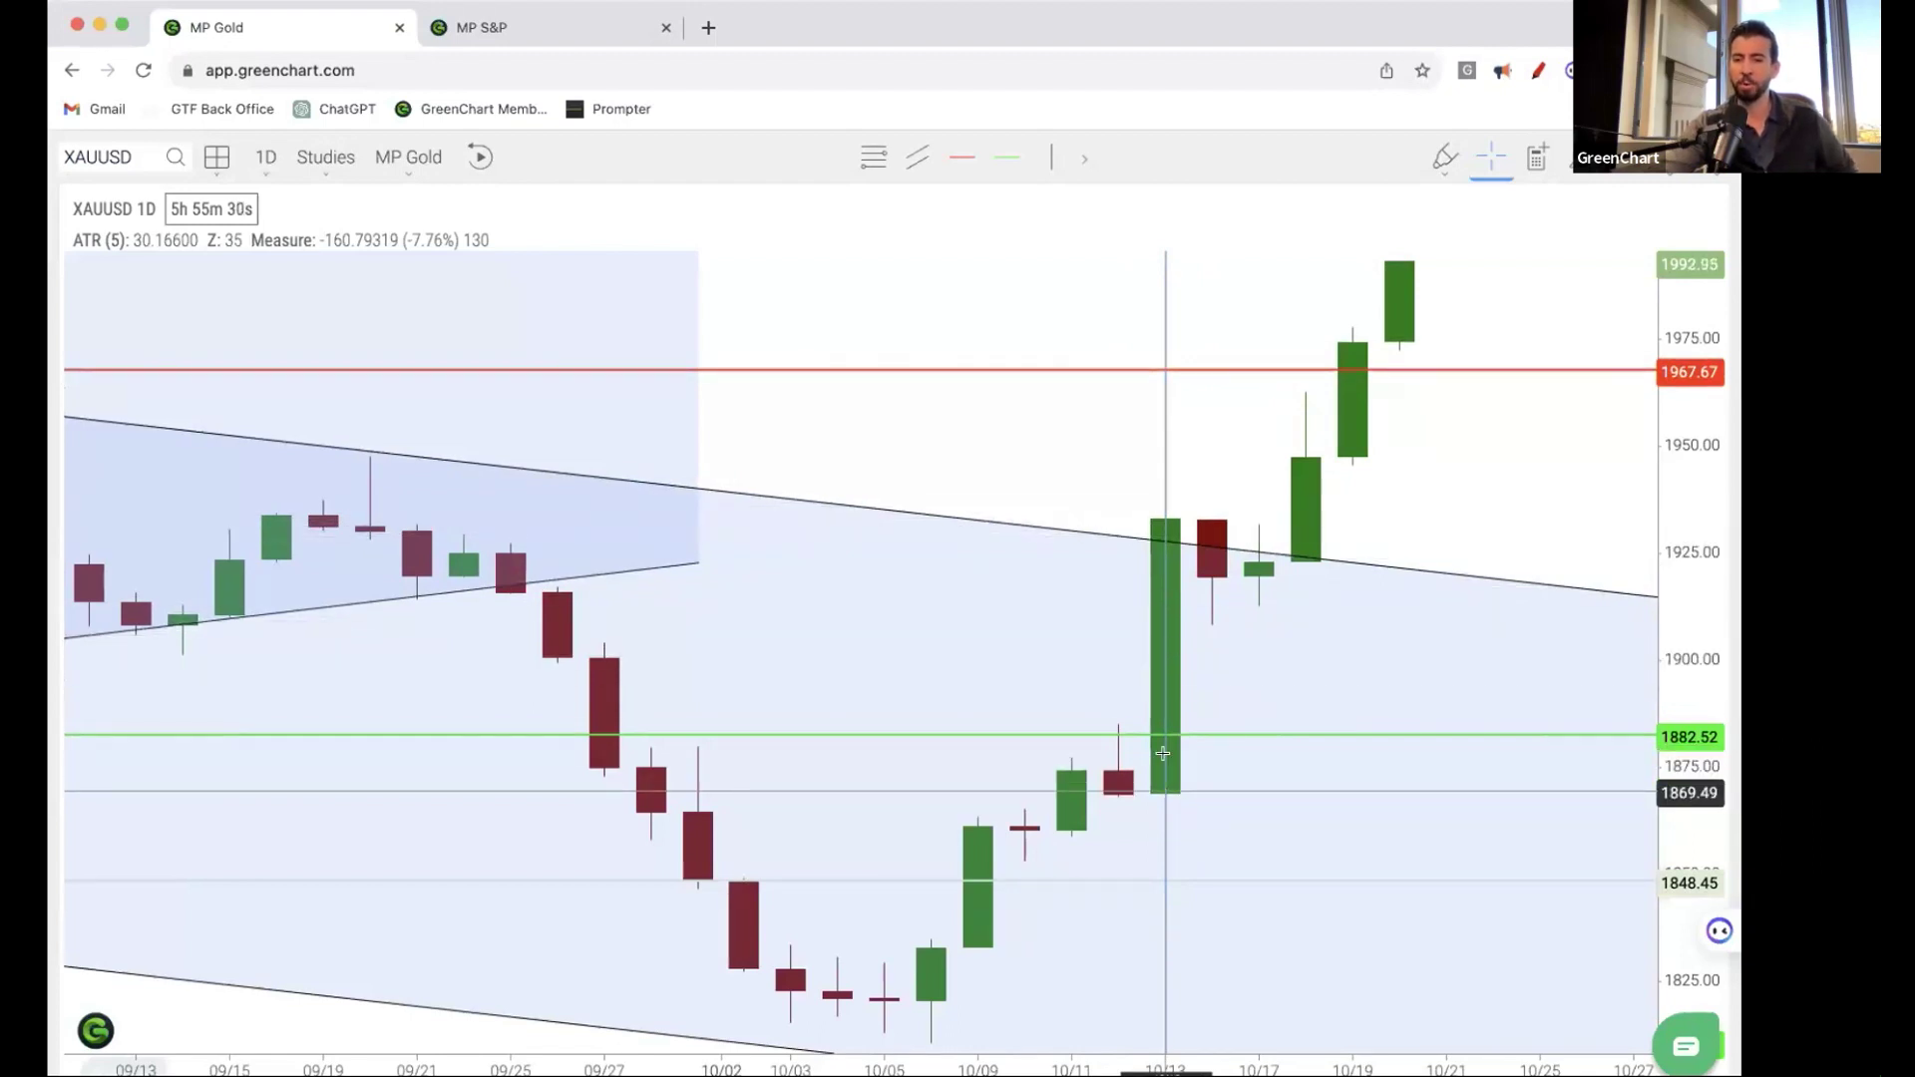
left_click(1163, 705)
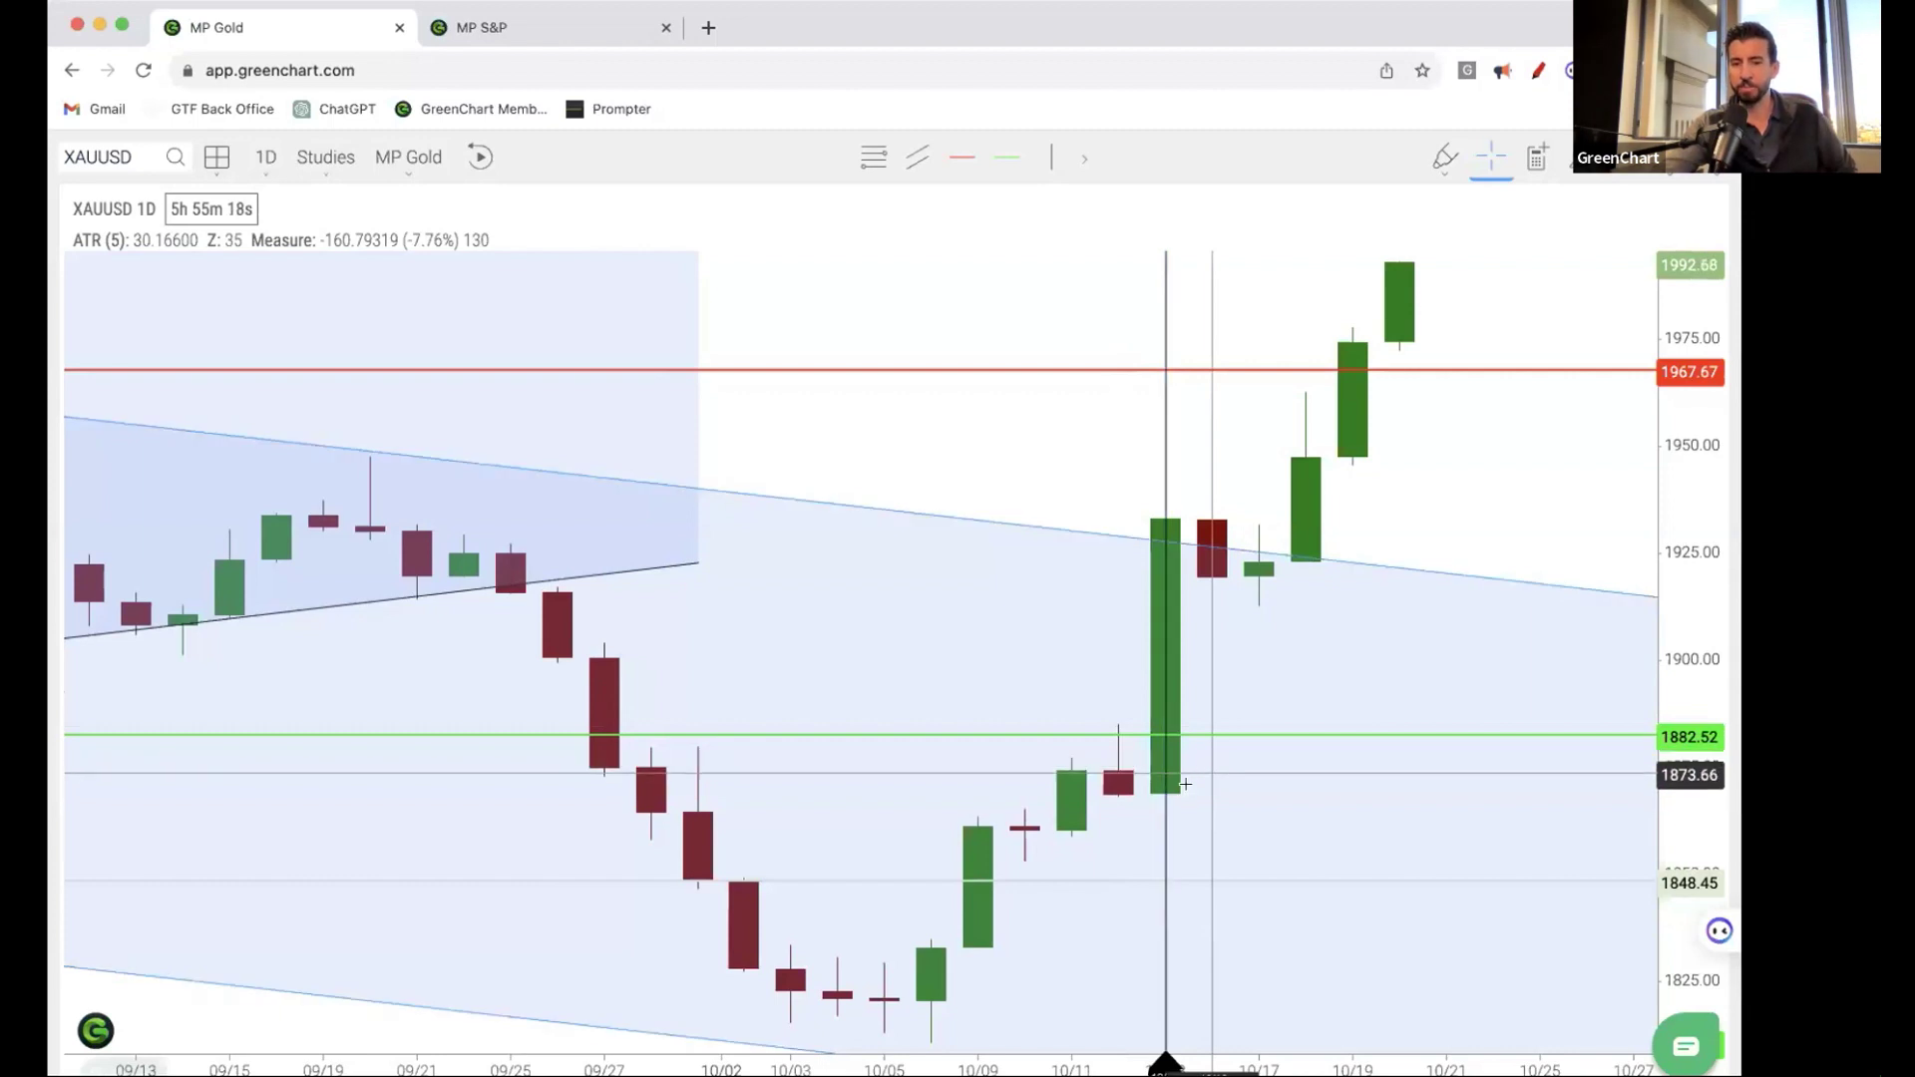
left_click(1165, 468)
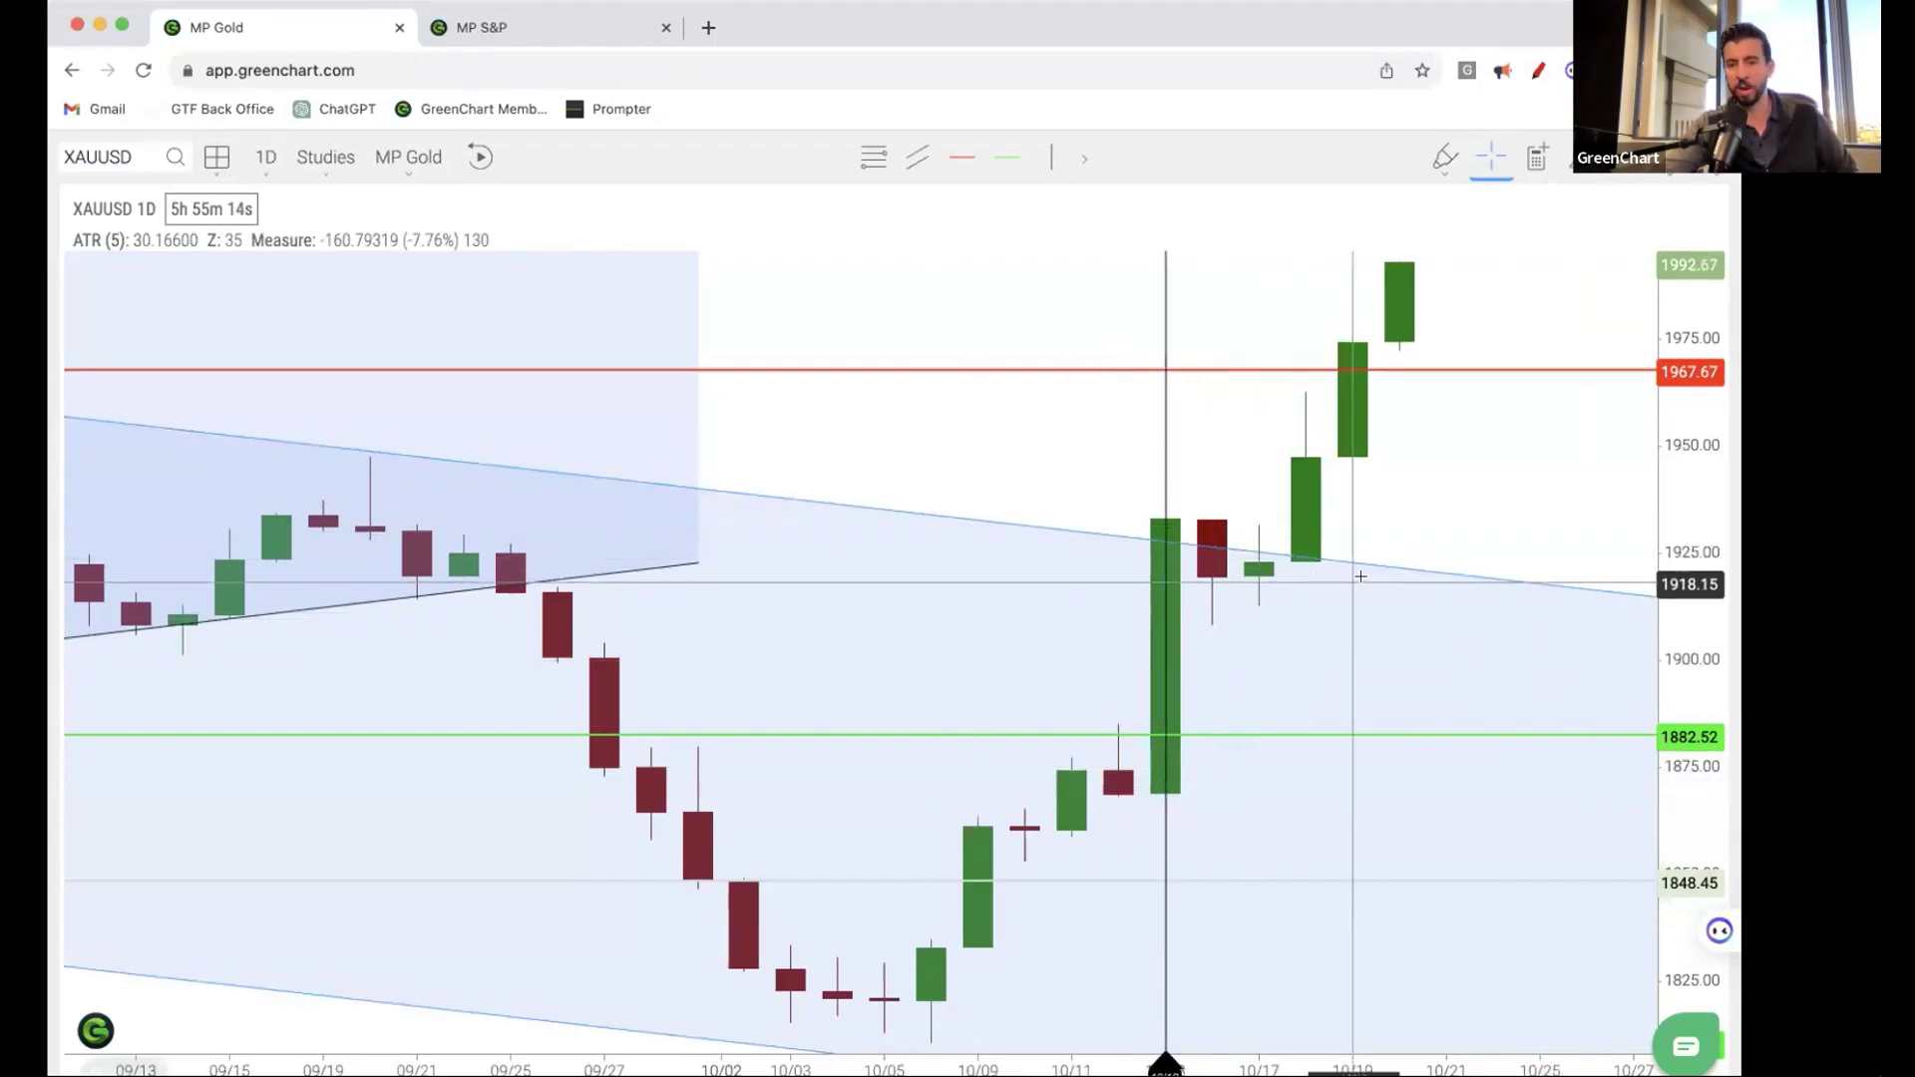
scroll(1027, 658, "down", 5)
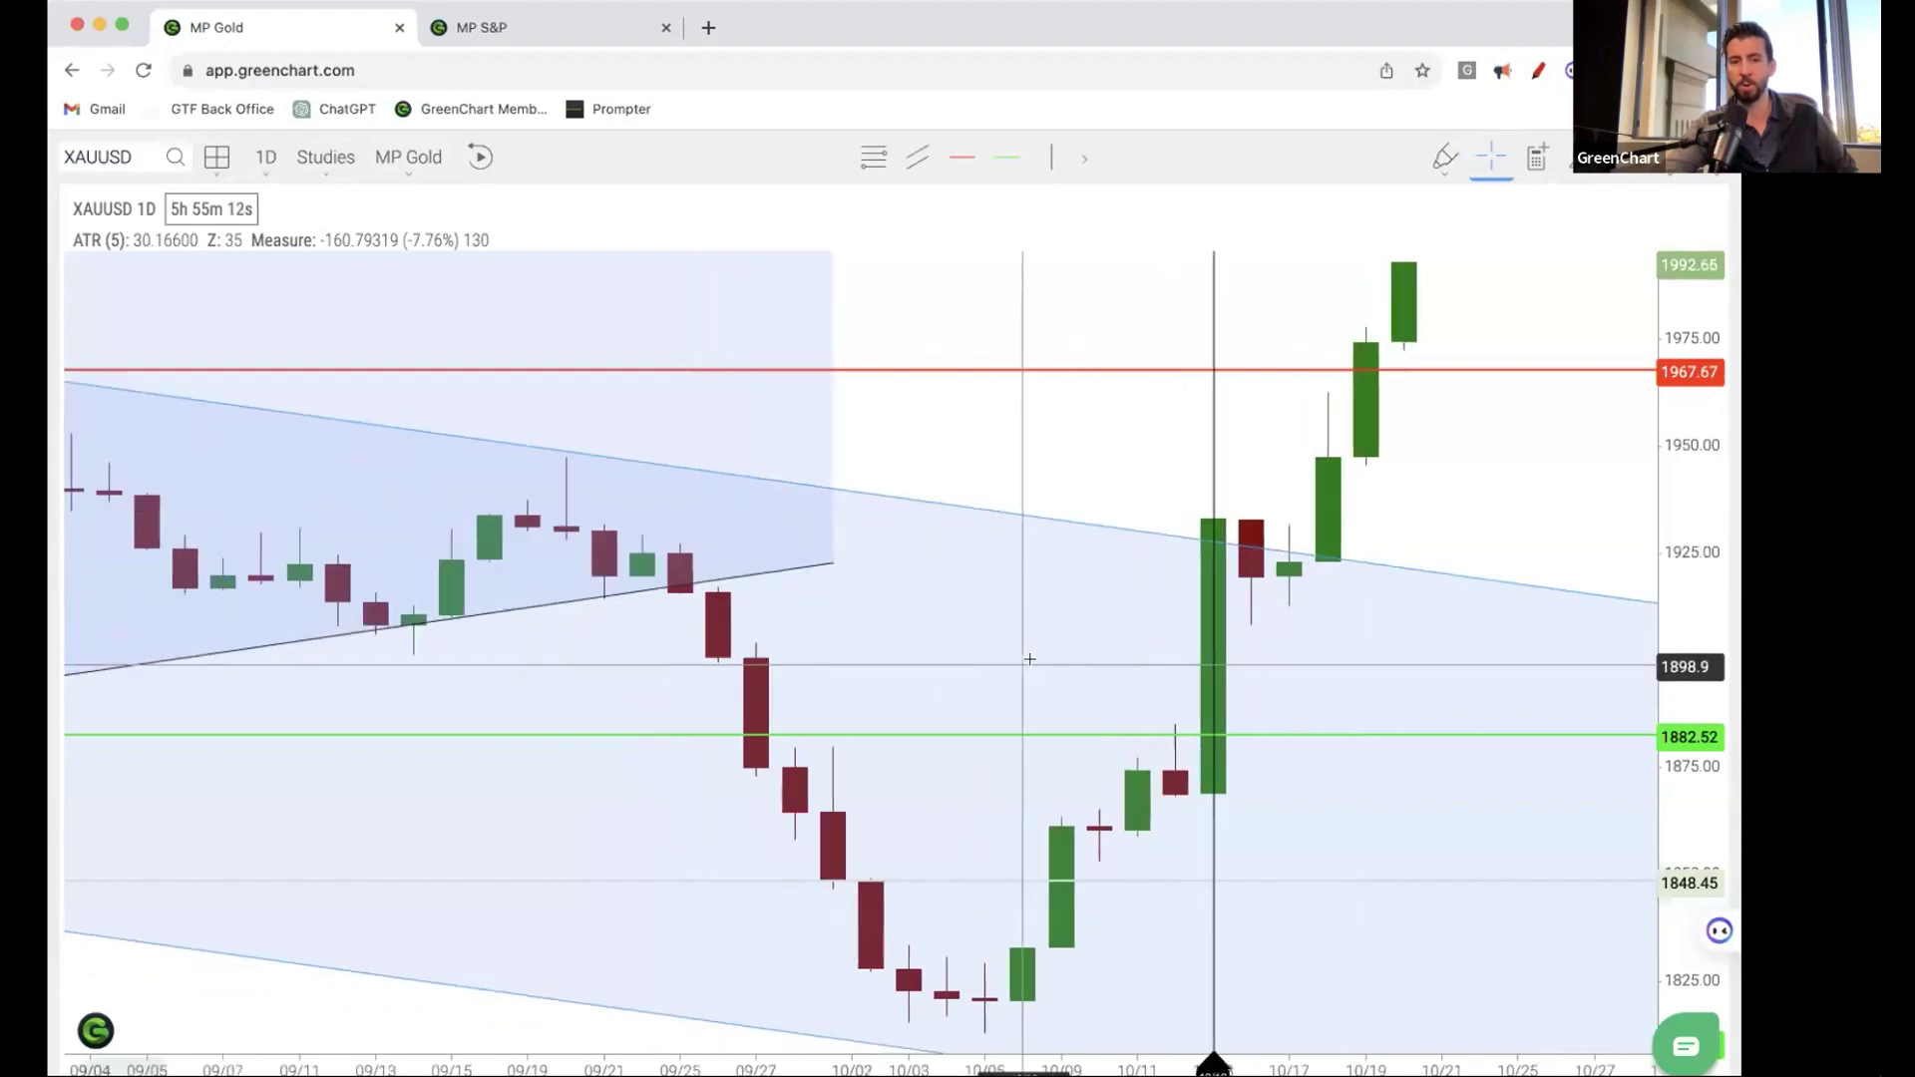
scroll(1031, 659, "down", 4)
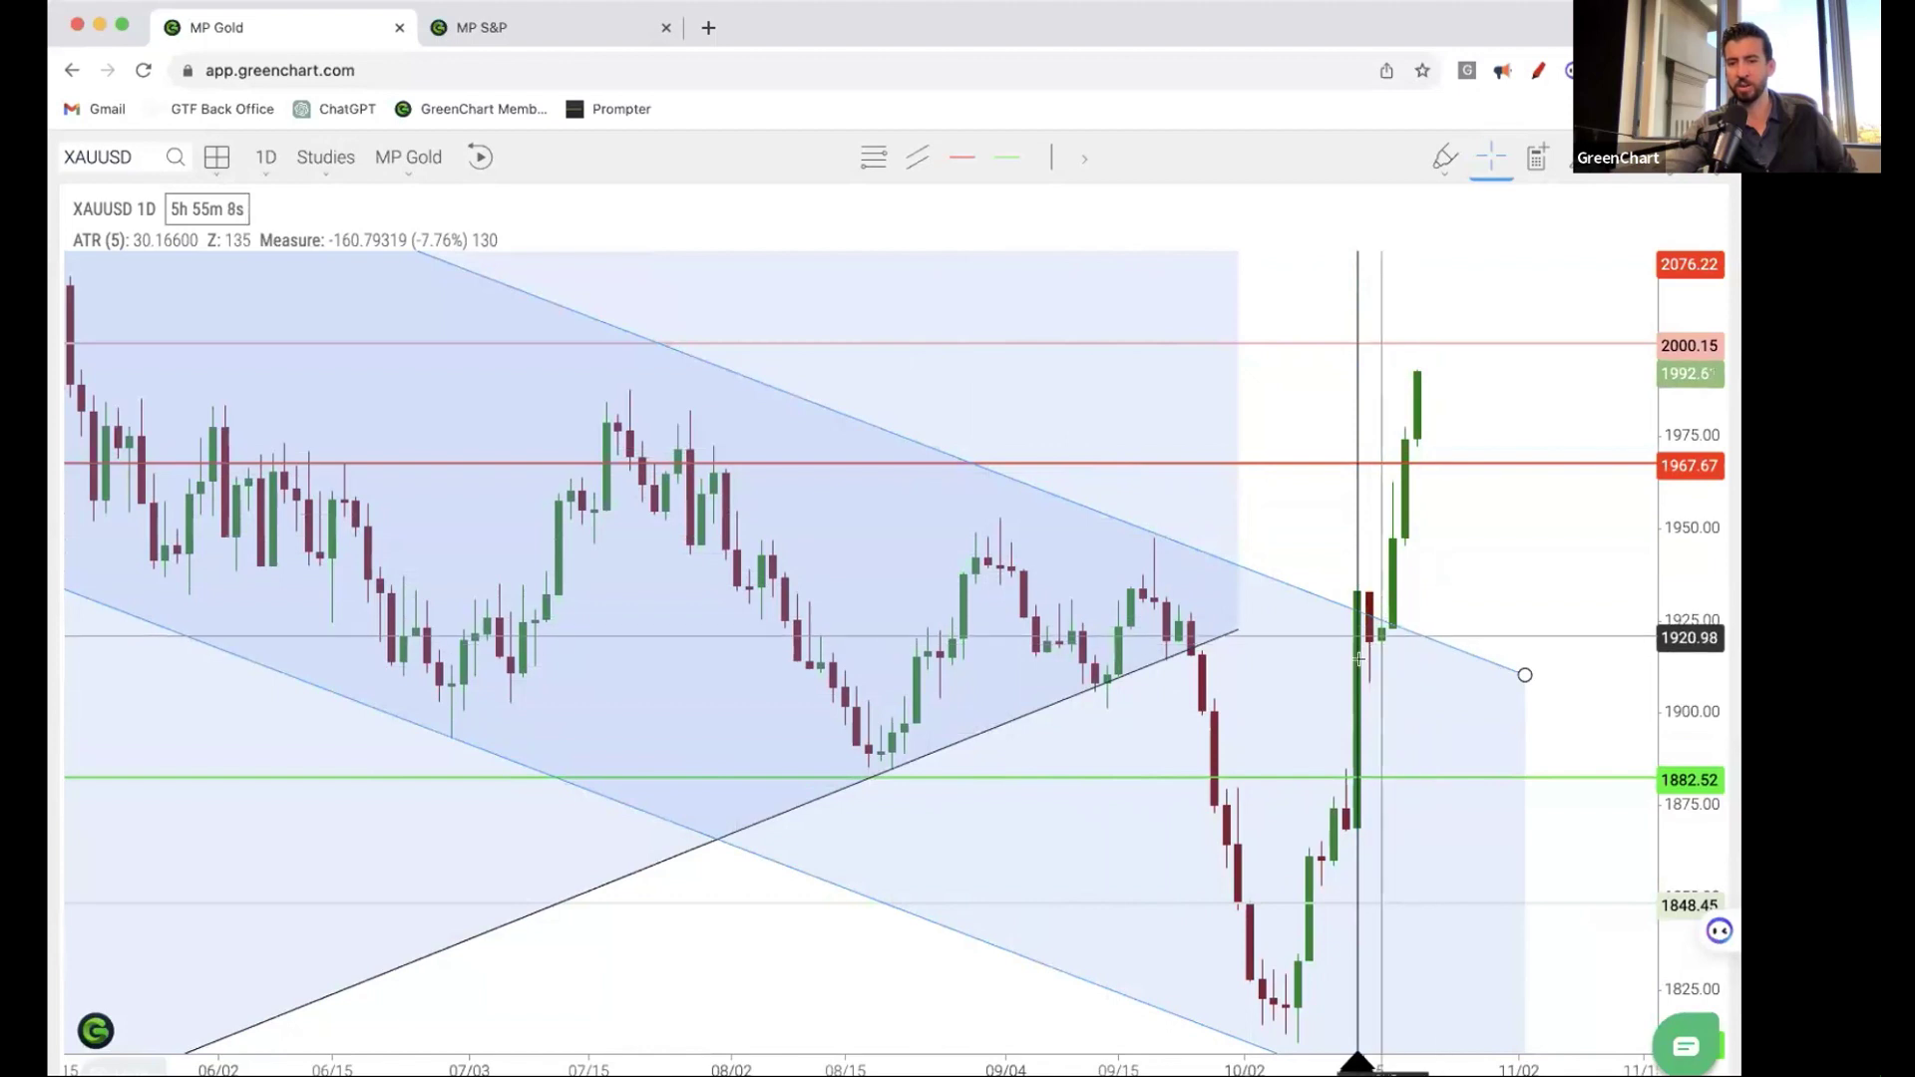
scroll(1302, 638, "up", 5)
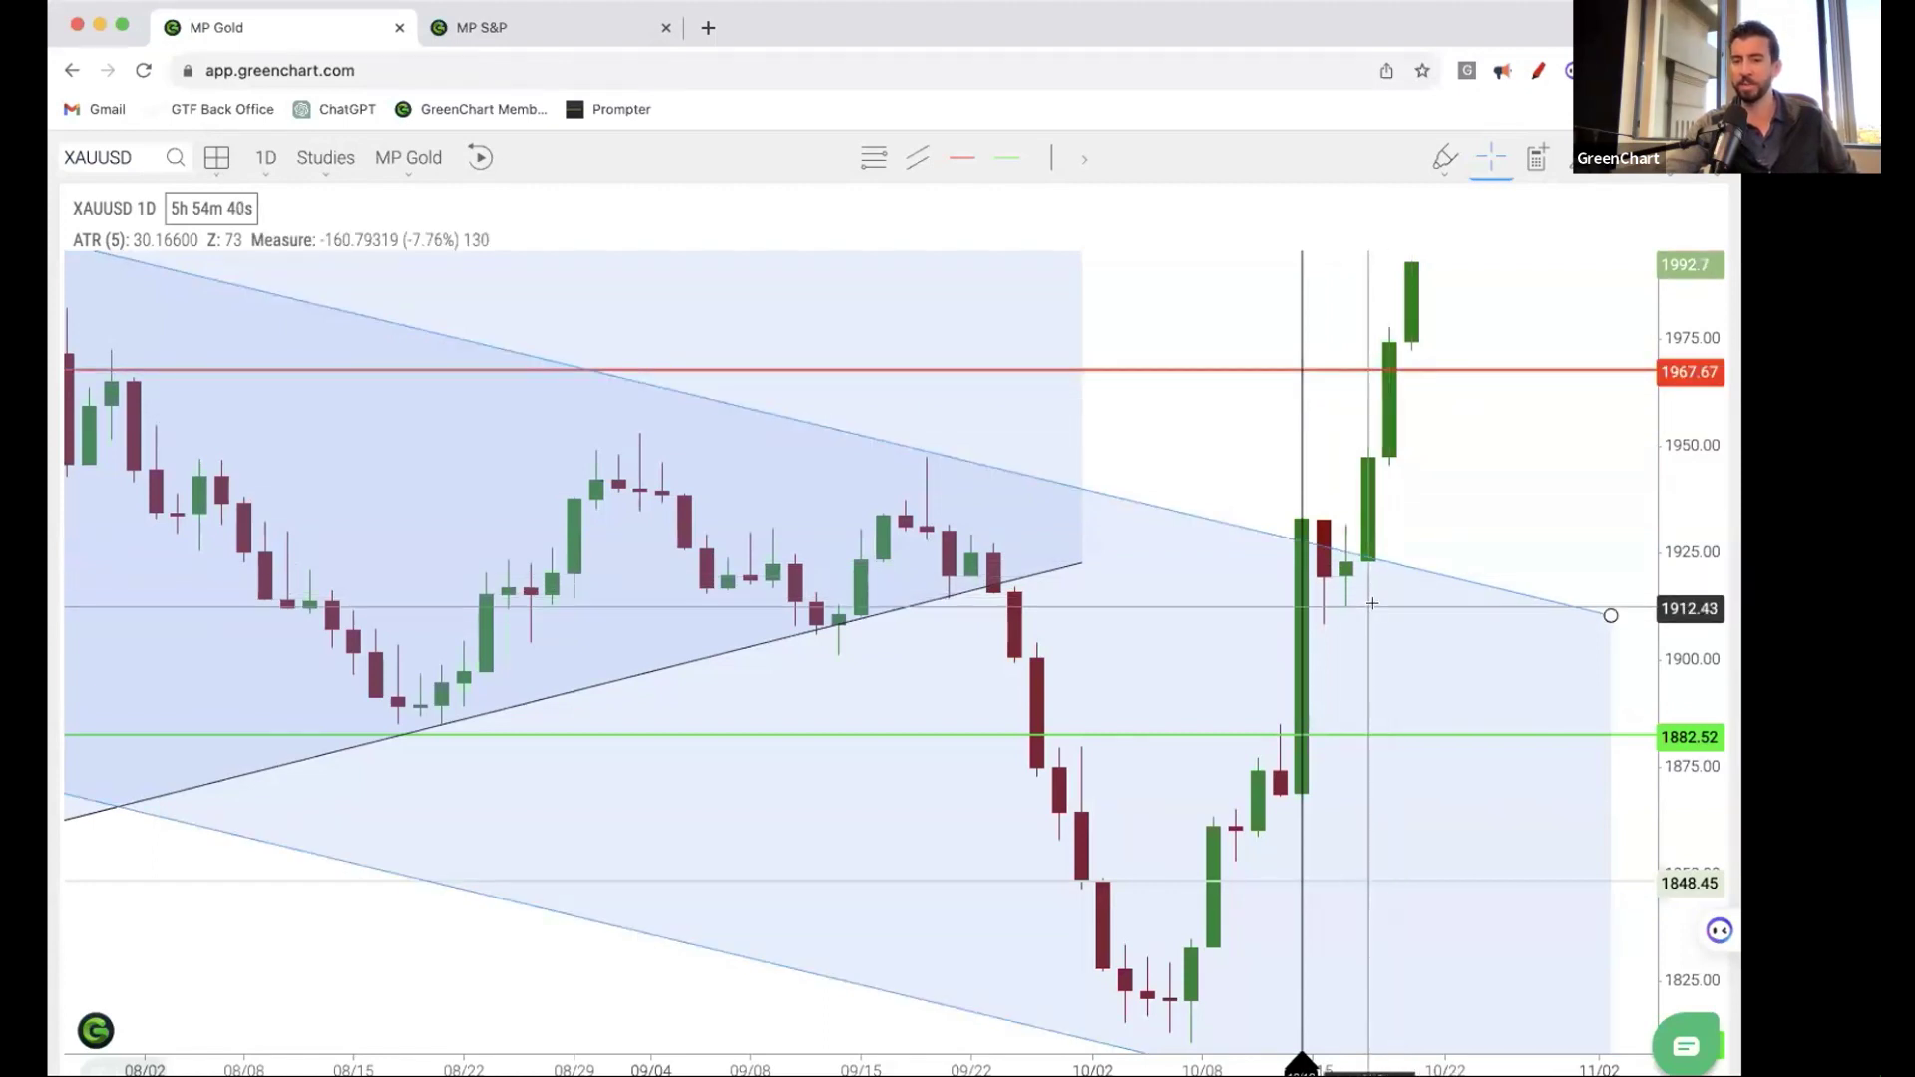
left_click(1389, 548)
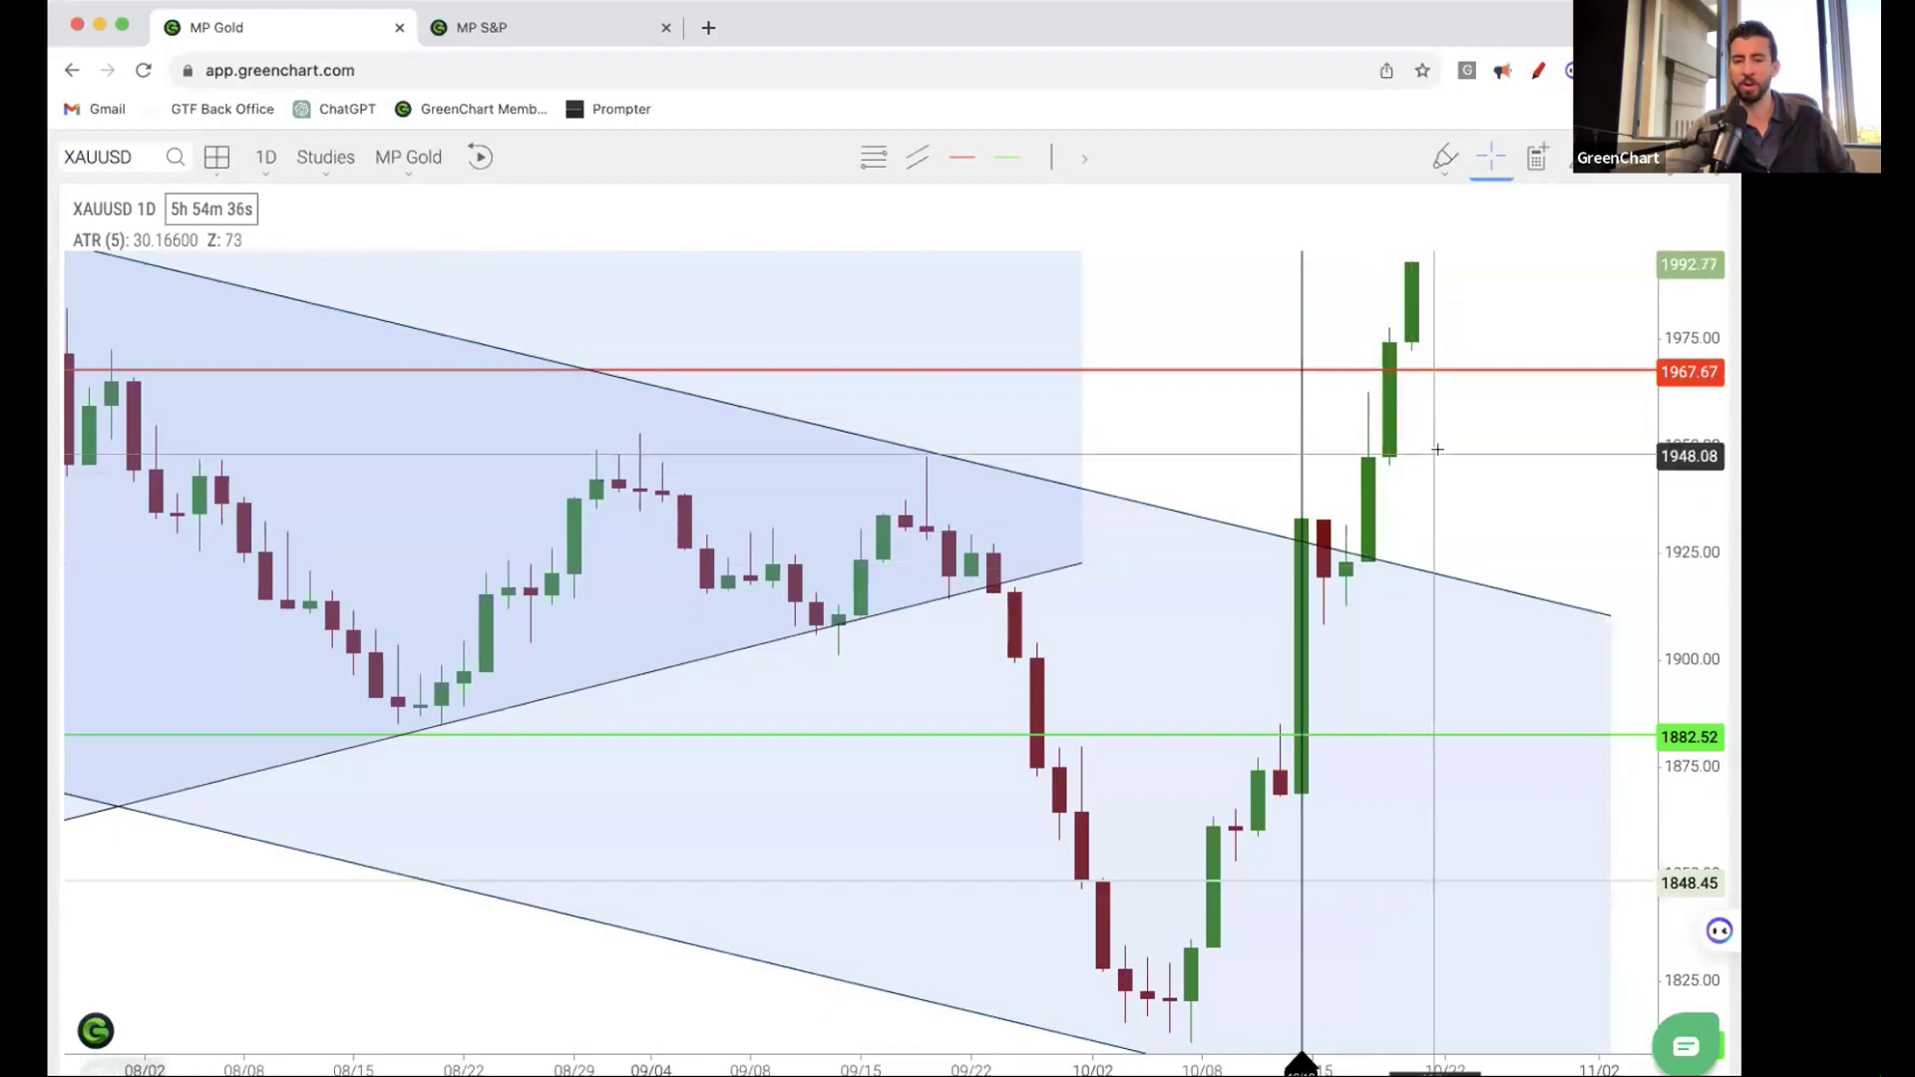
left_click(1358, 555)
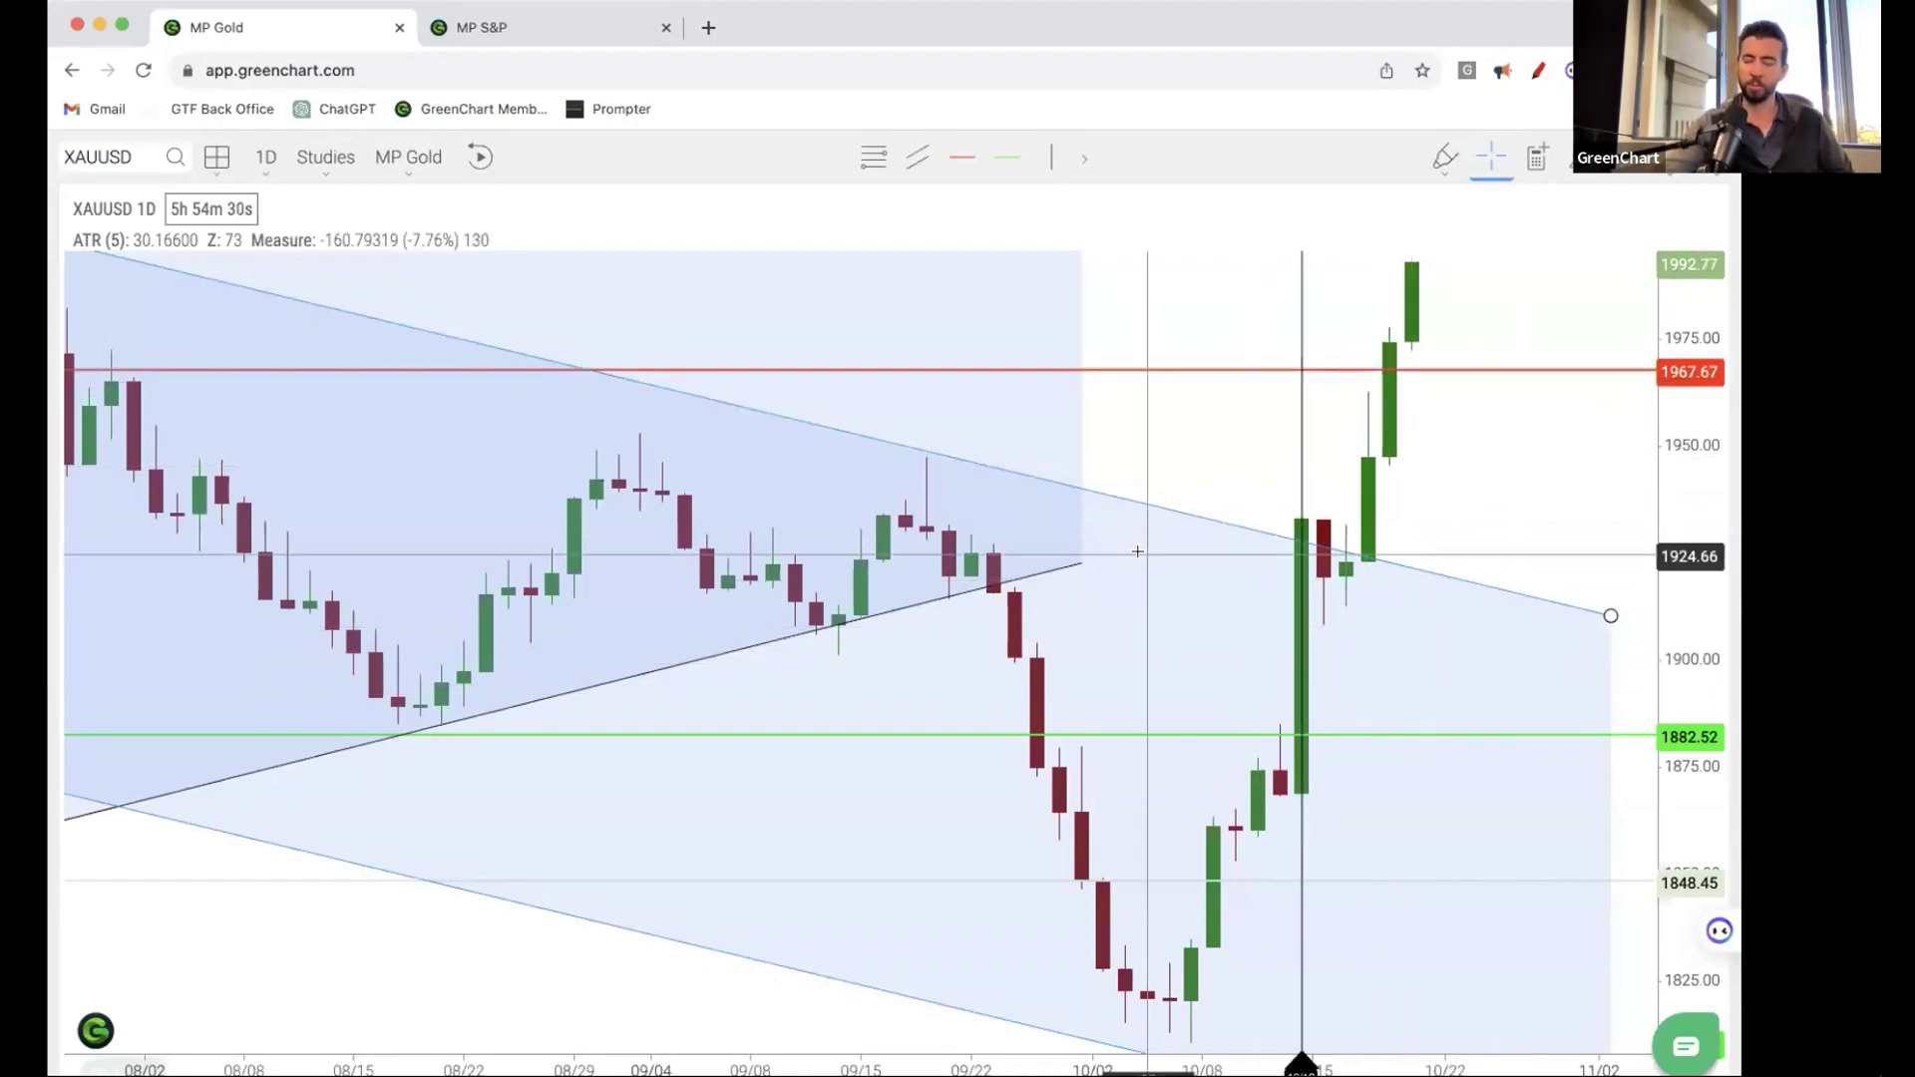
- Switch to the MP S&P chart and compress its price scale to include the 4200.3 support line
left_click(543, 28)
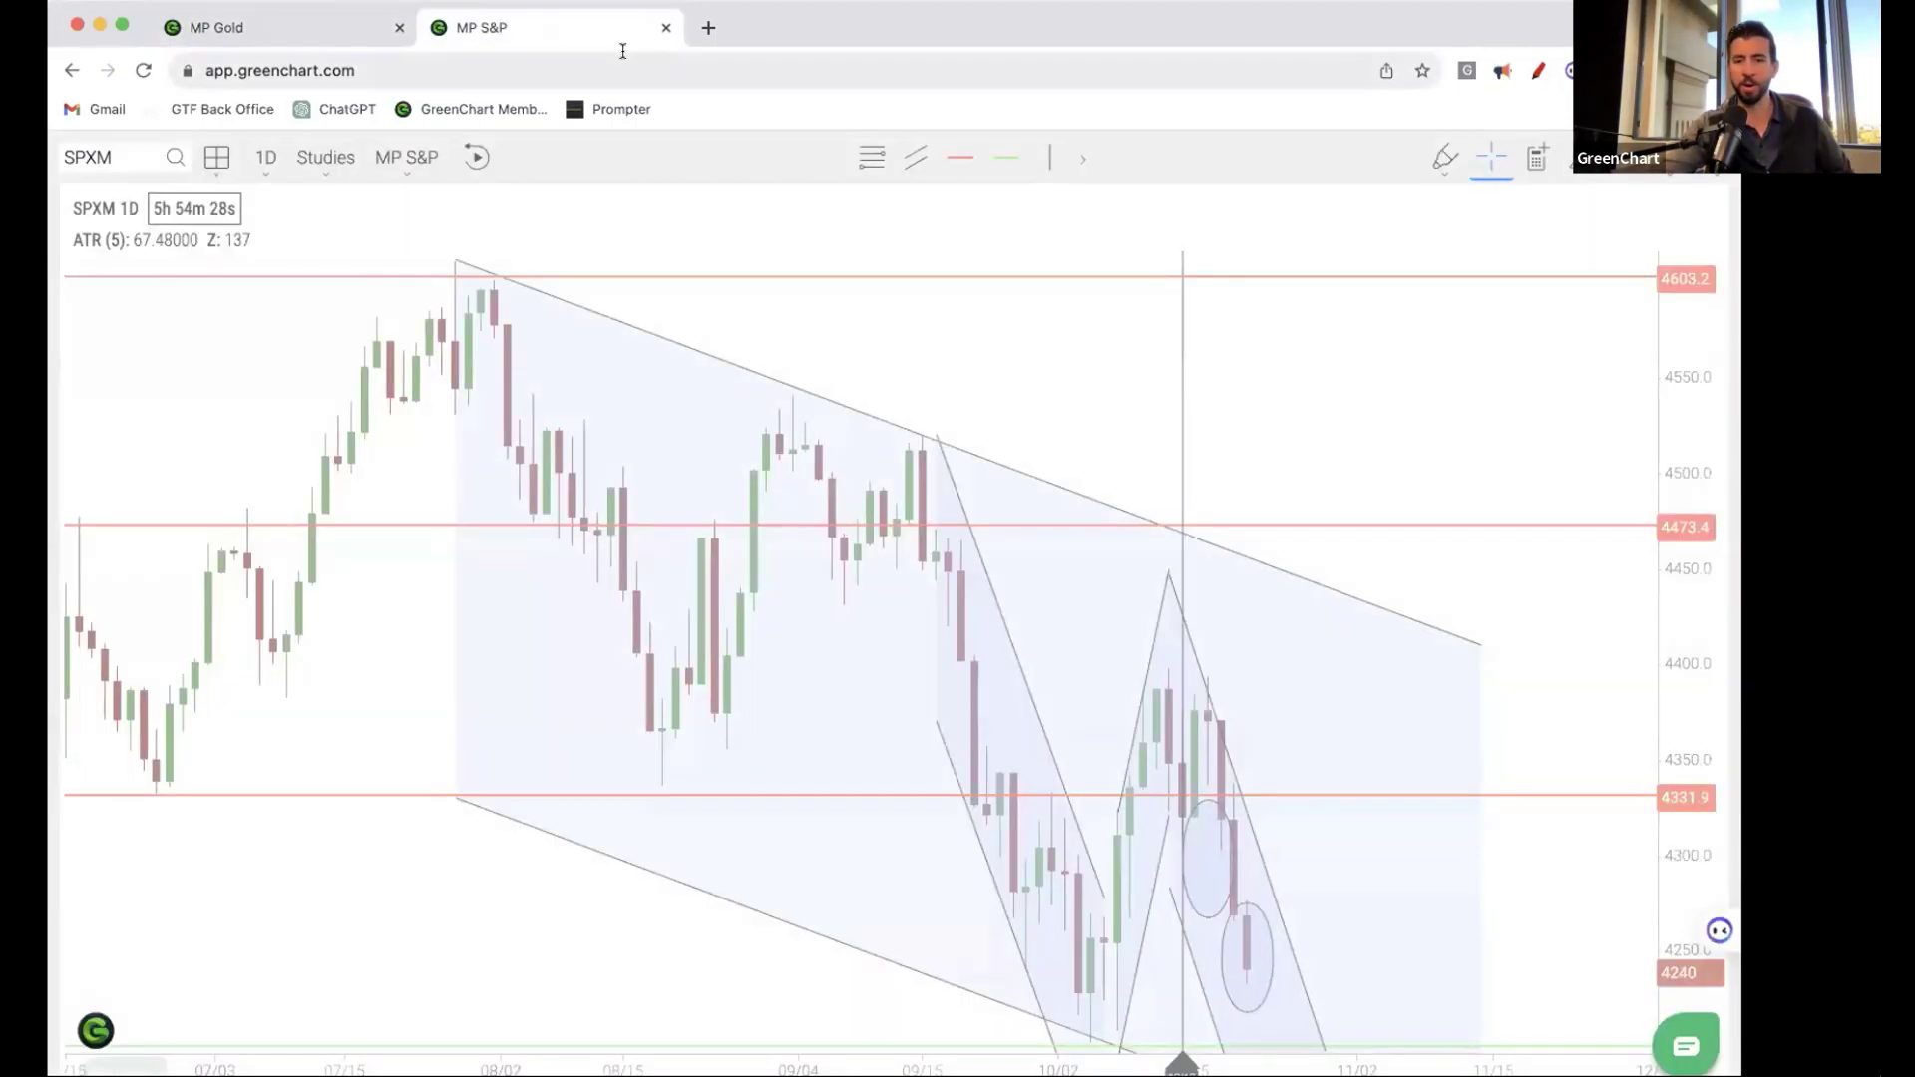
scroll(1081, 403, "up", 3)
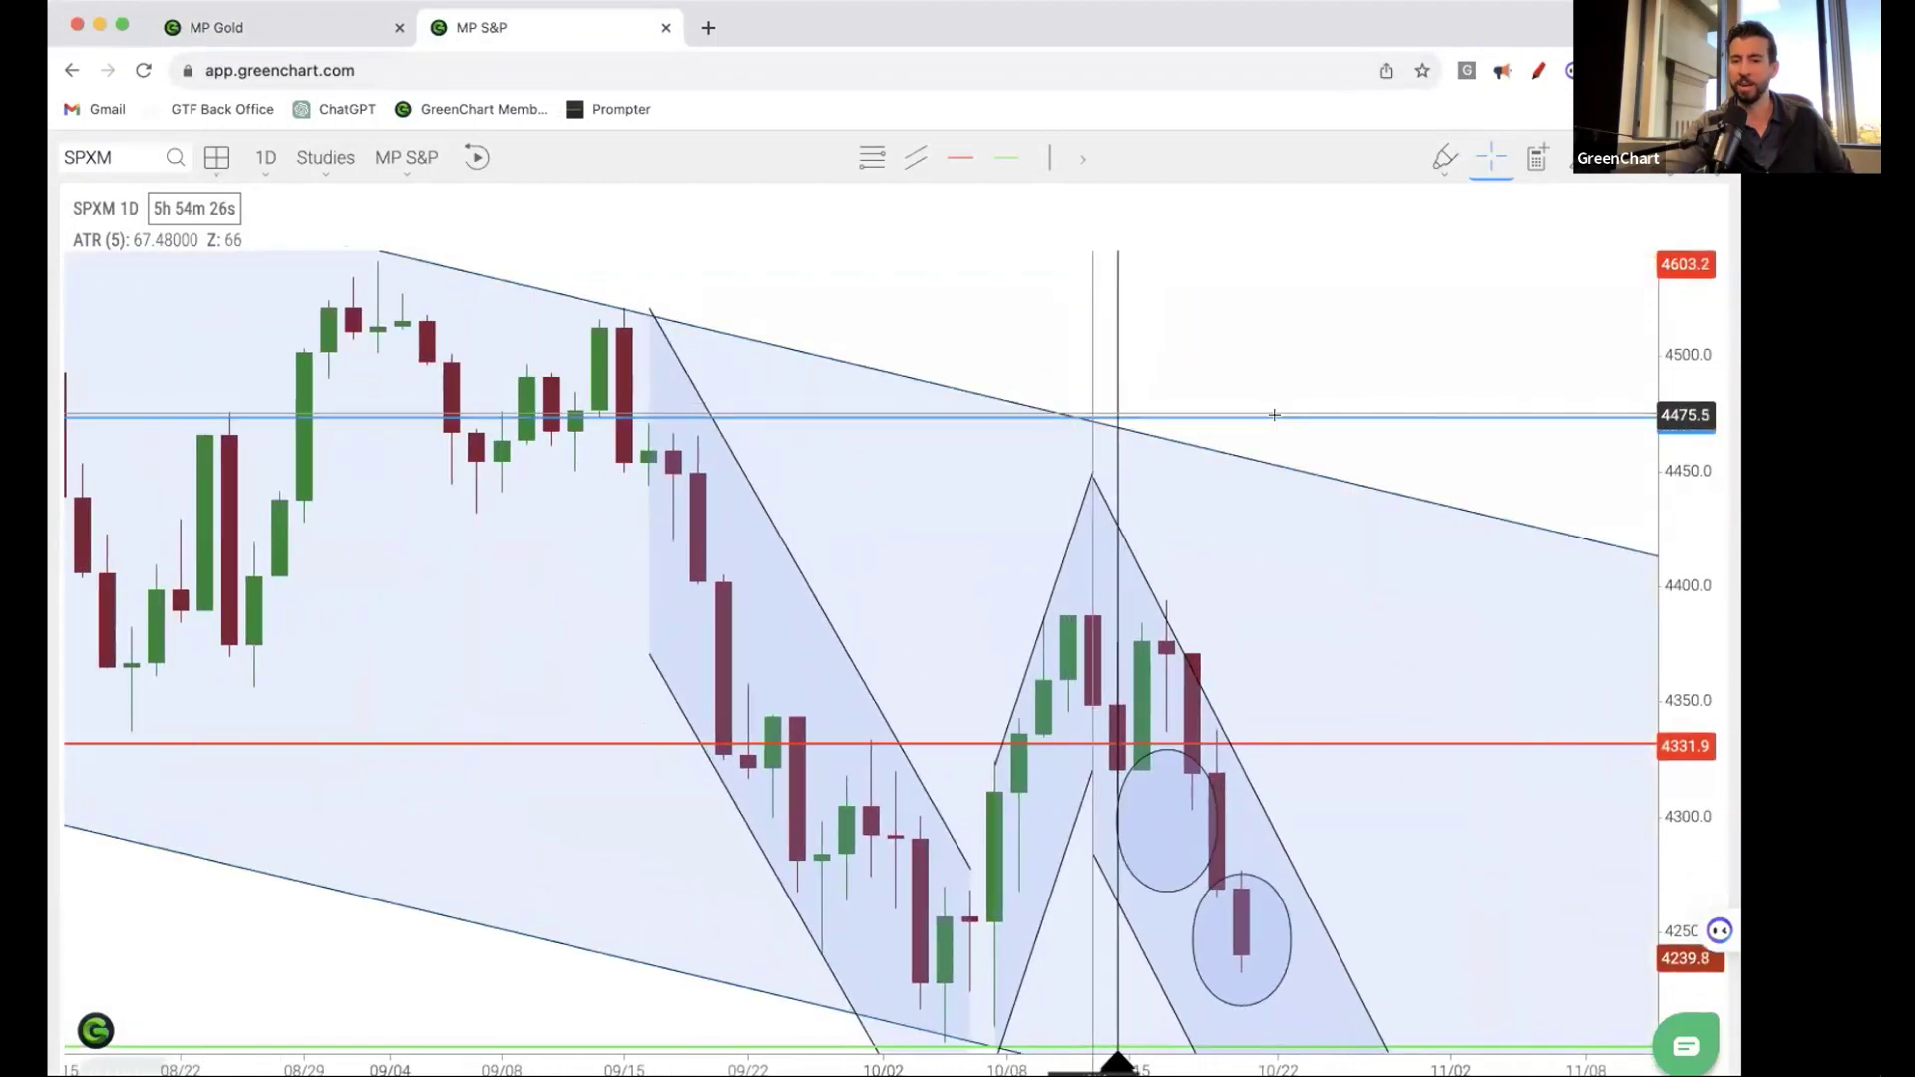
left_click_drag(1368, 338, 1333, 279)
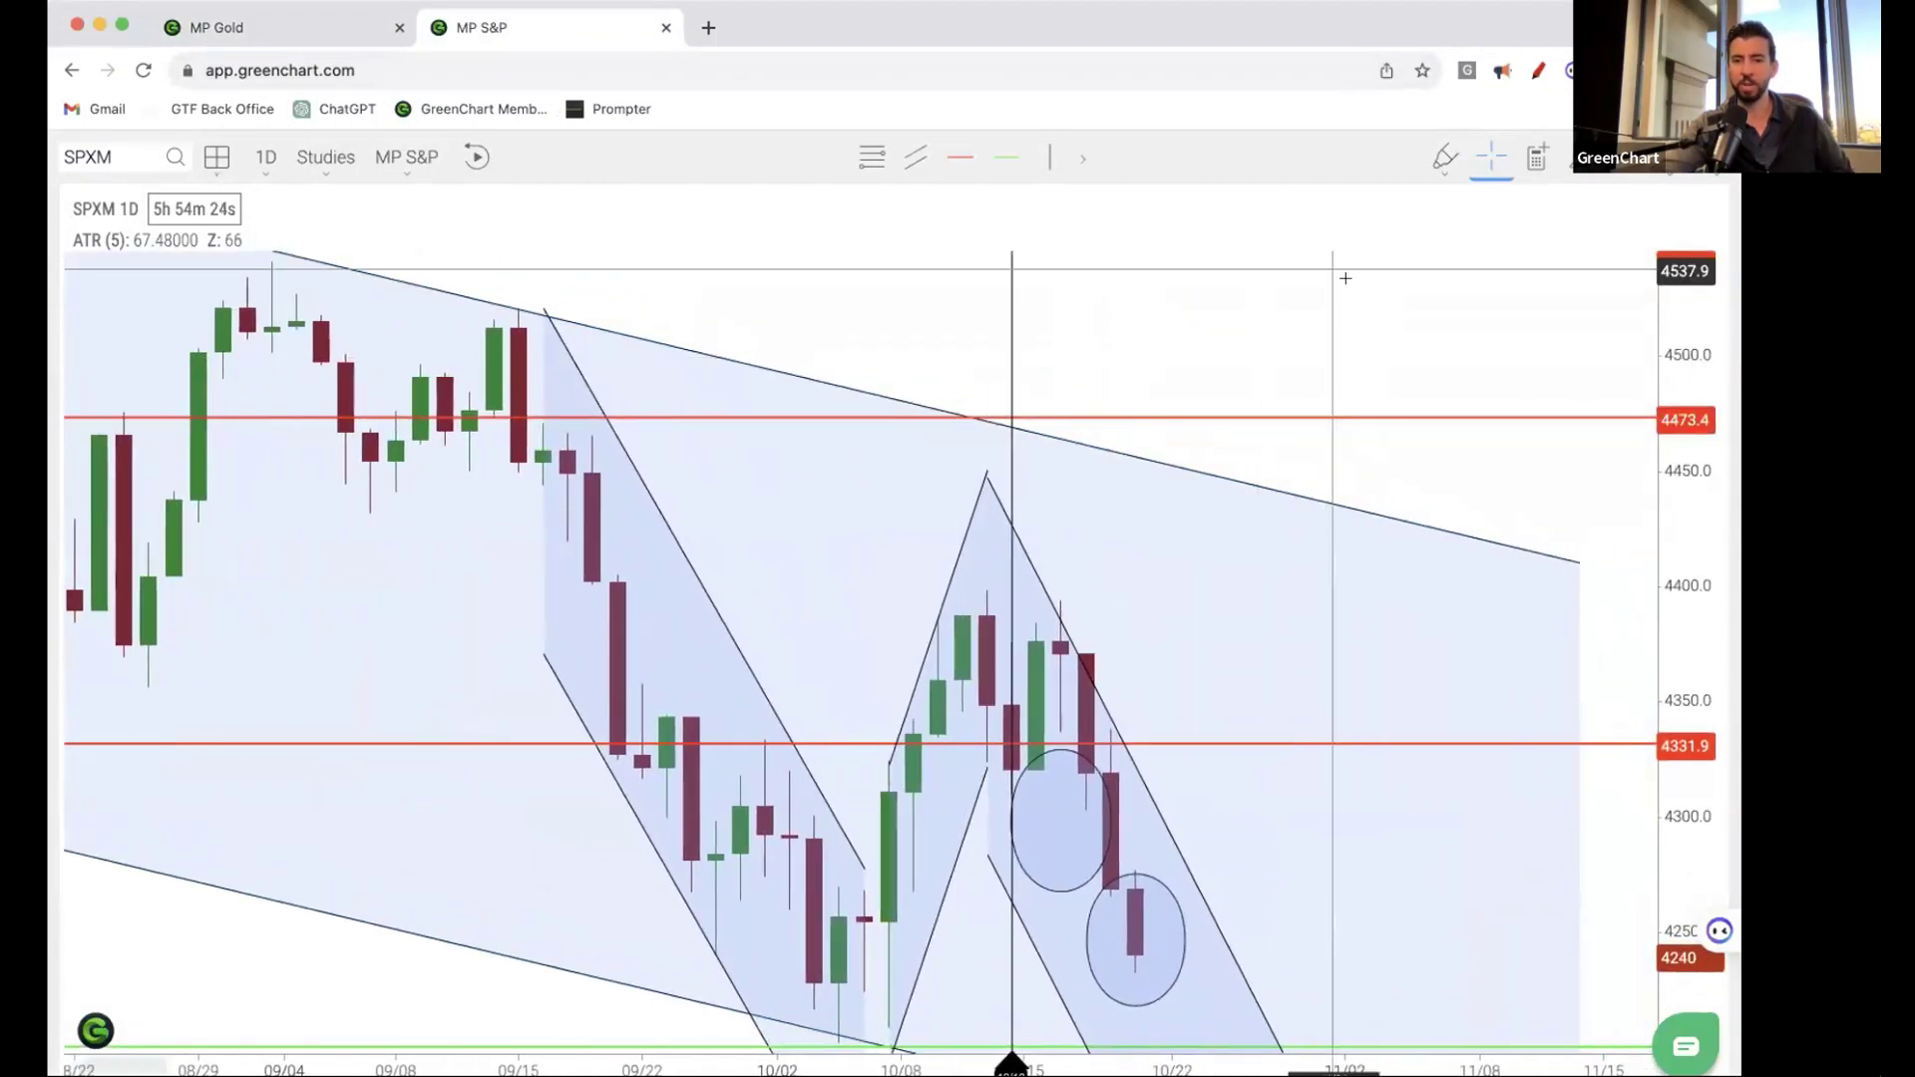
scroll(1307, 518, "down", 3)
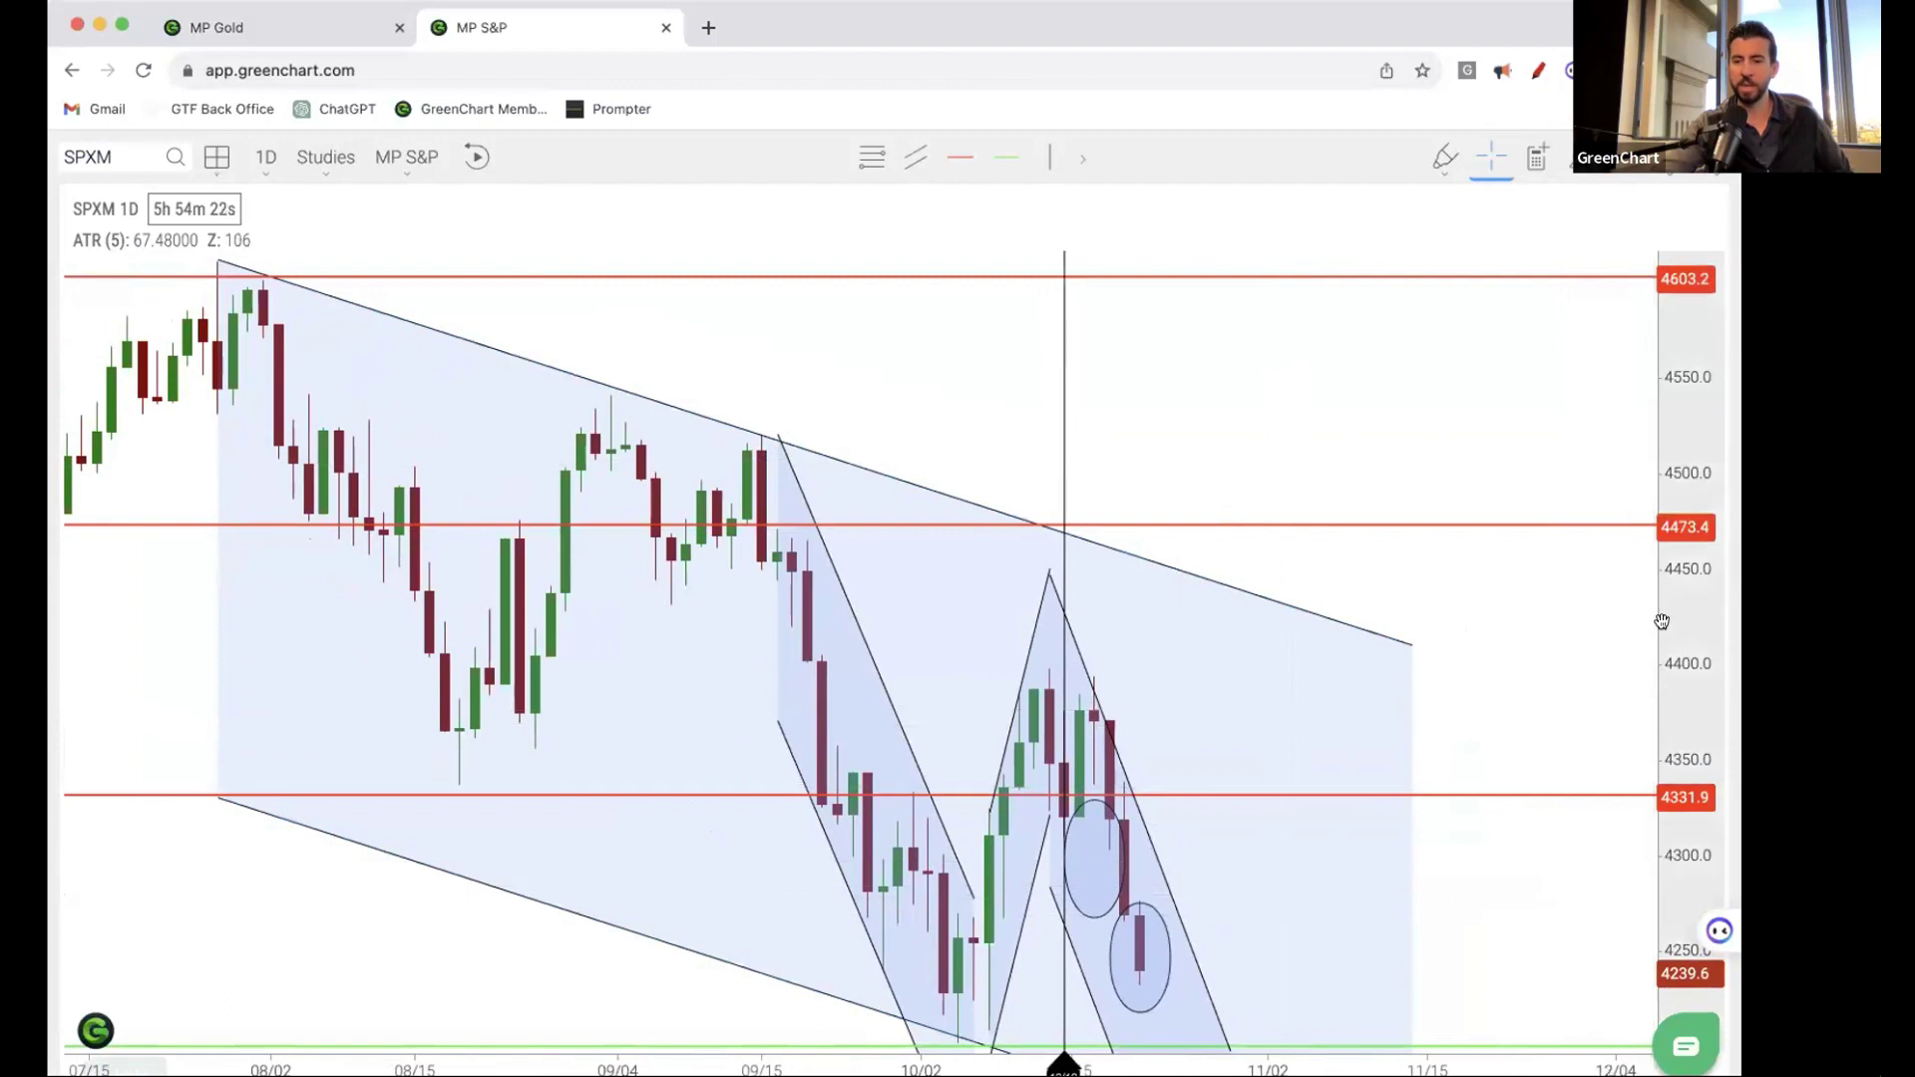
left_click_drag(1687, 629, 1689, 761)
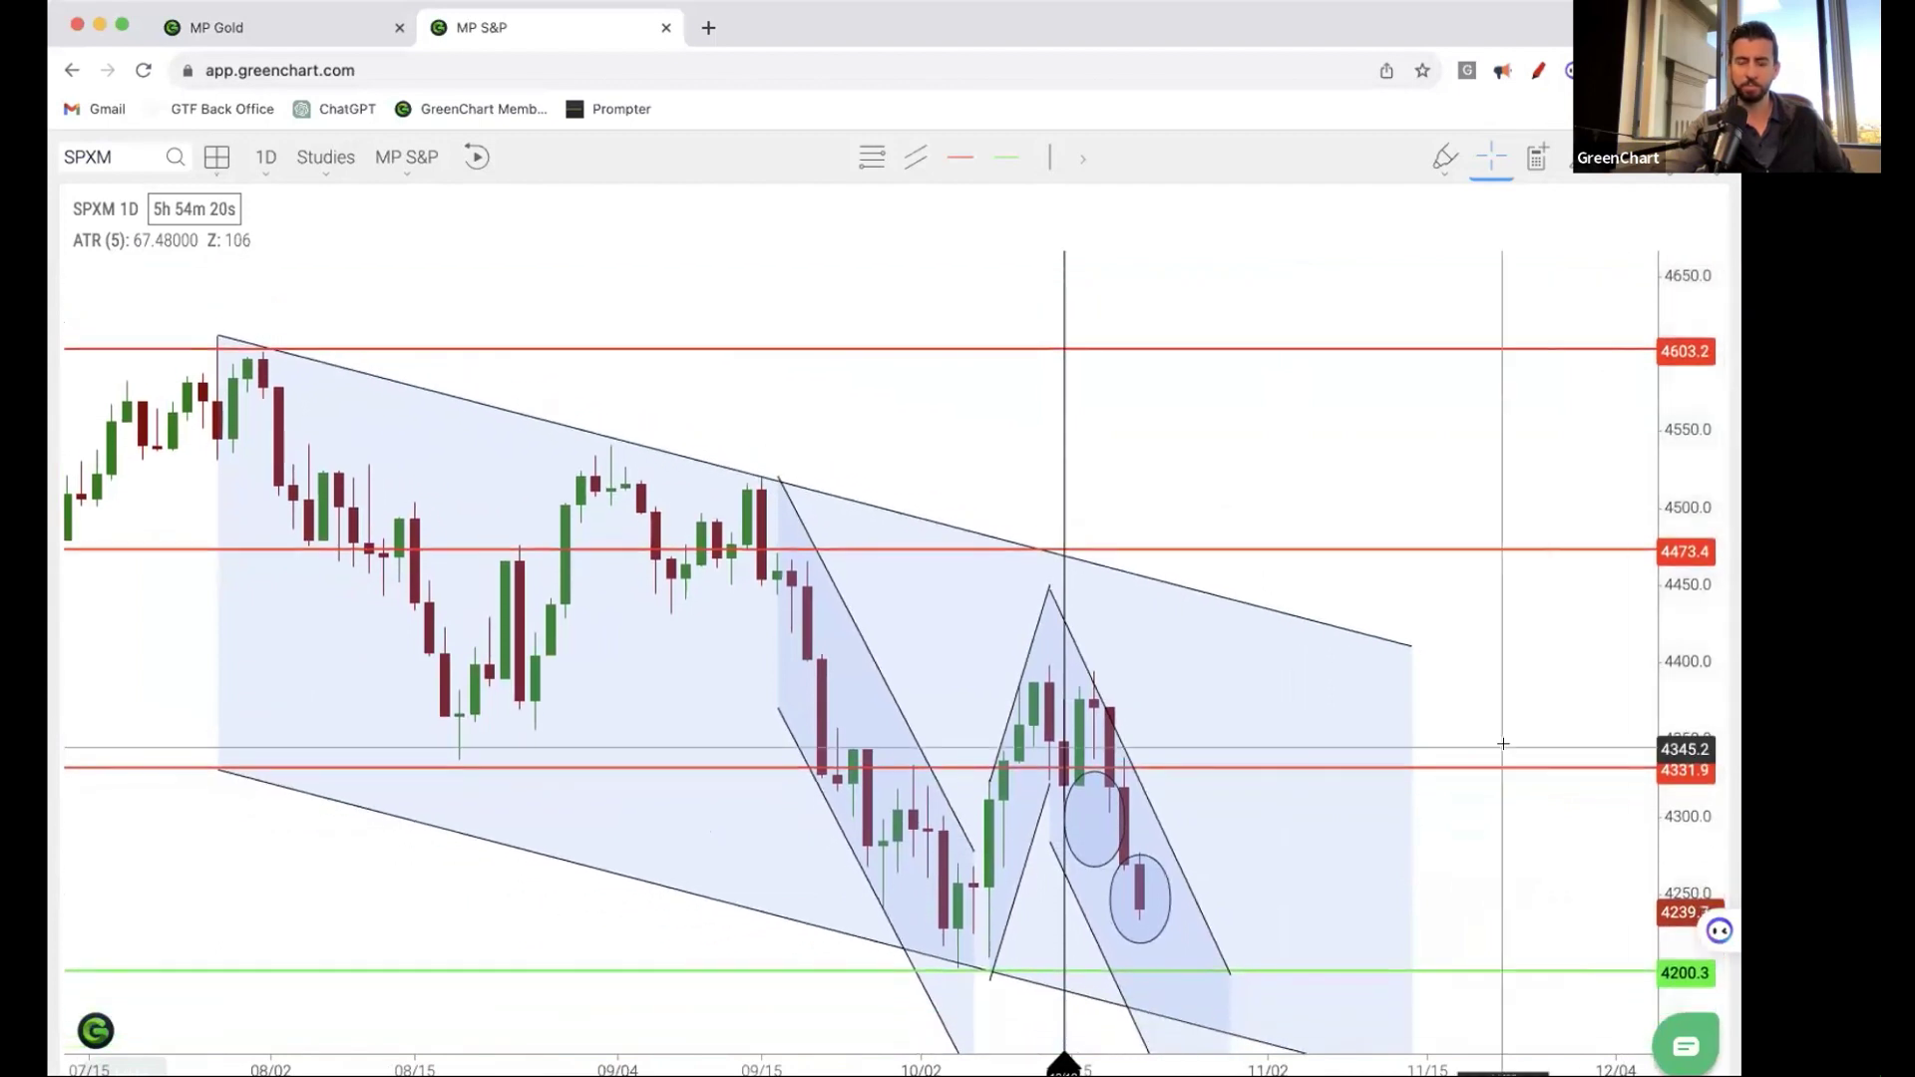
- Examine the mid-October S&P daily candles around the 4331.9 level and the two ellipses inside the steep descending channel
left_click(1019, 530)
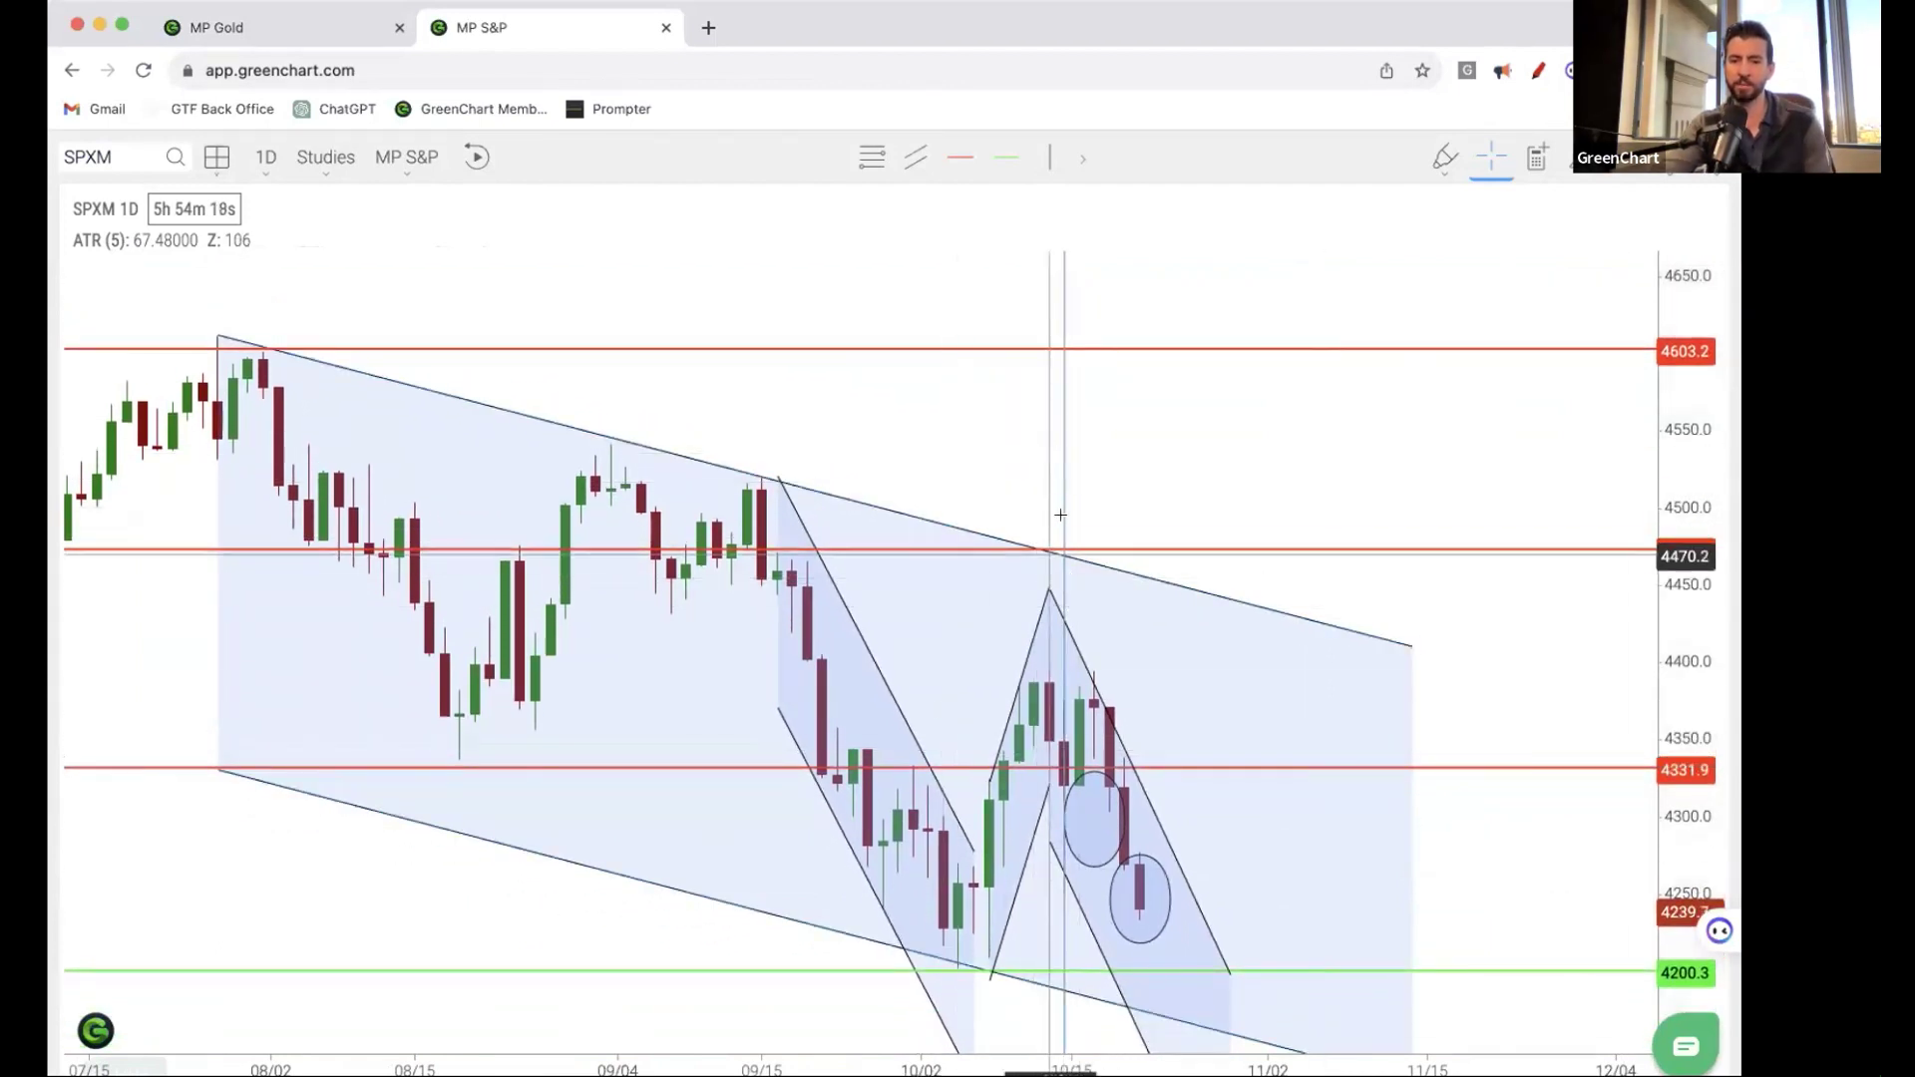
scroll(1155, 504, "down", 5)
scroll(1157, 502, "up", 10)
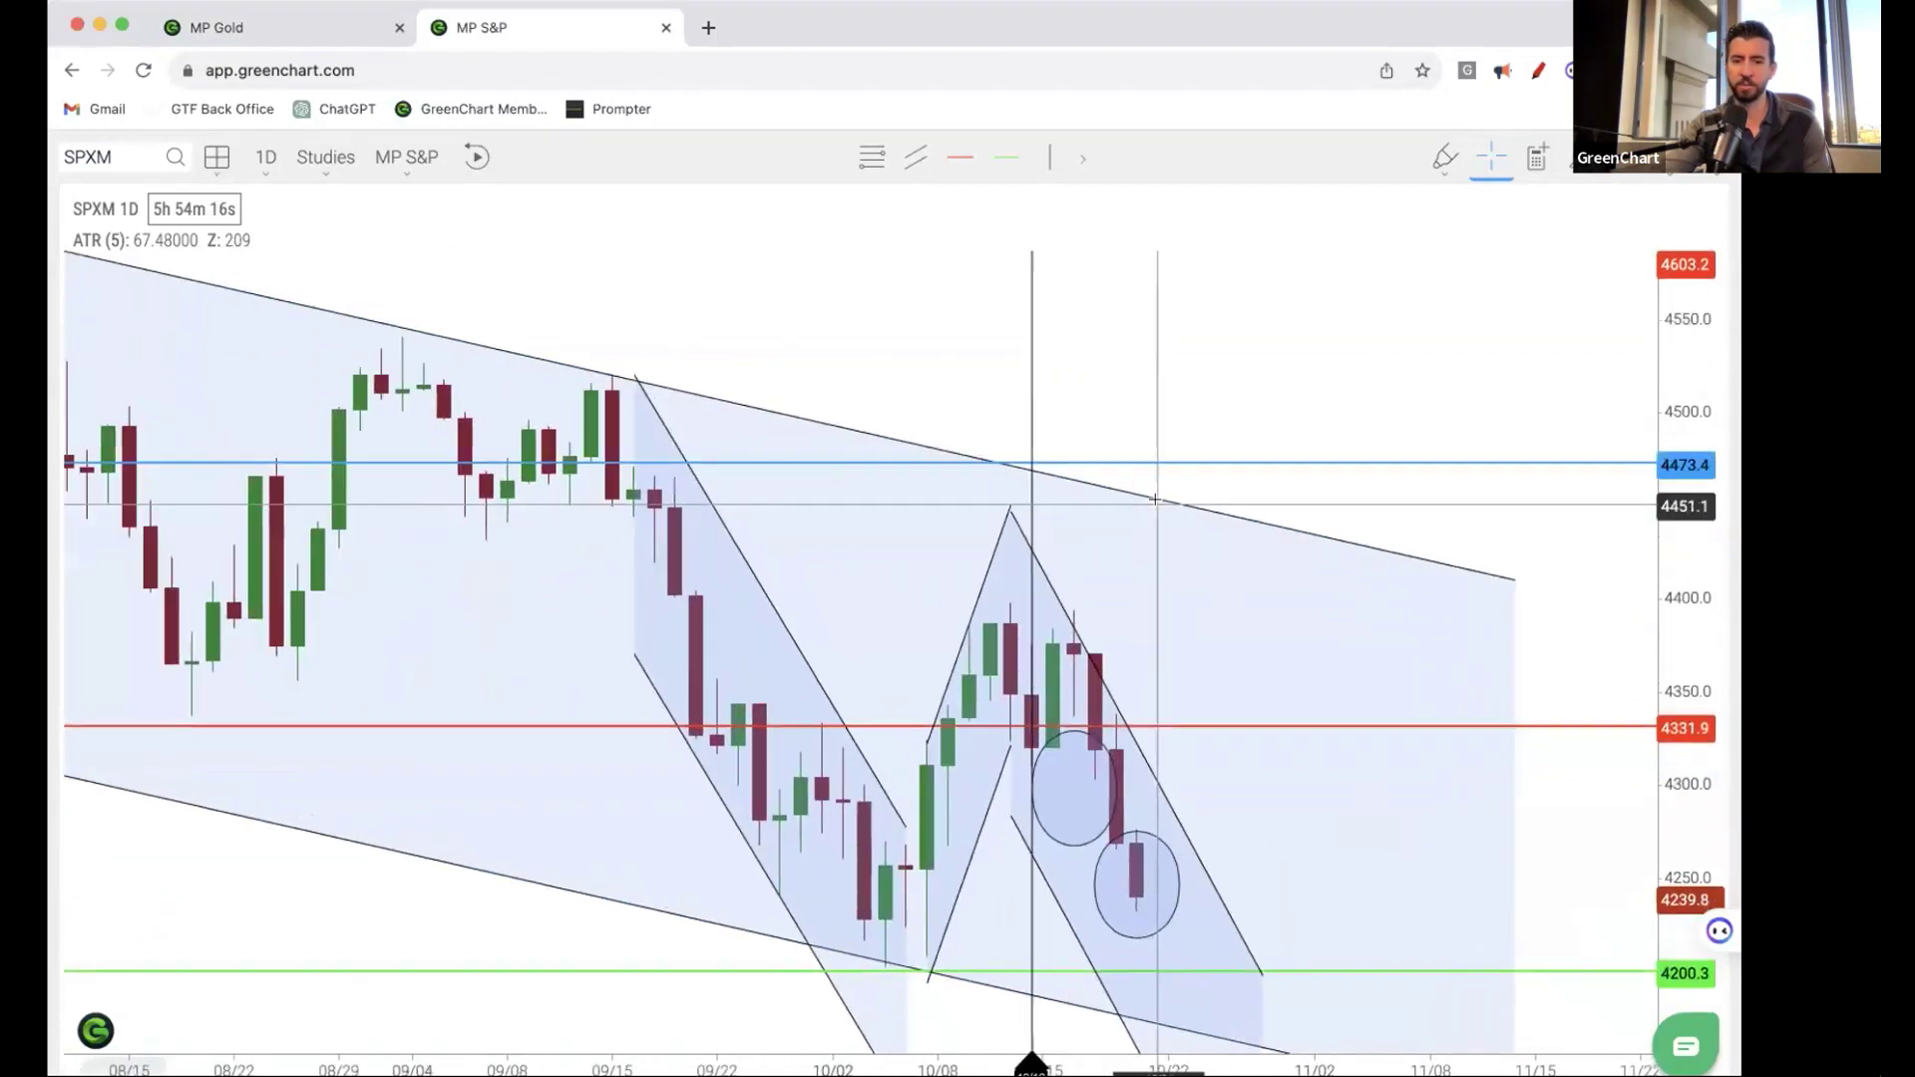
scroll(1156, 502, "down", 3)
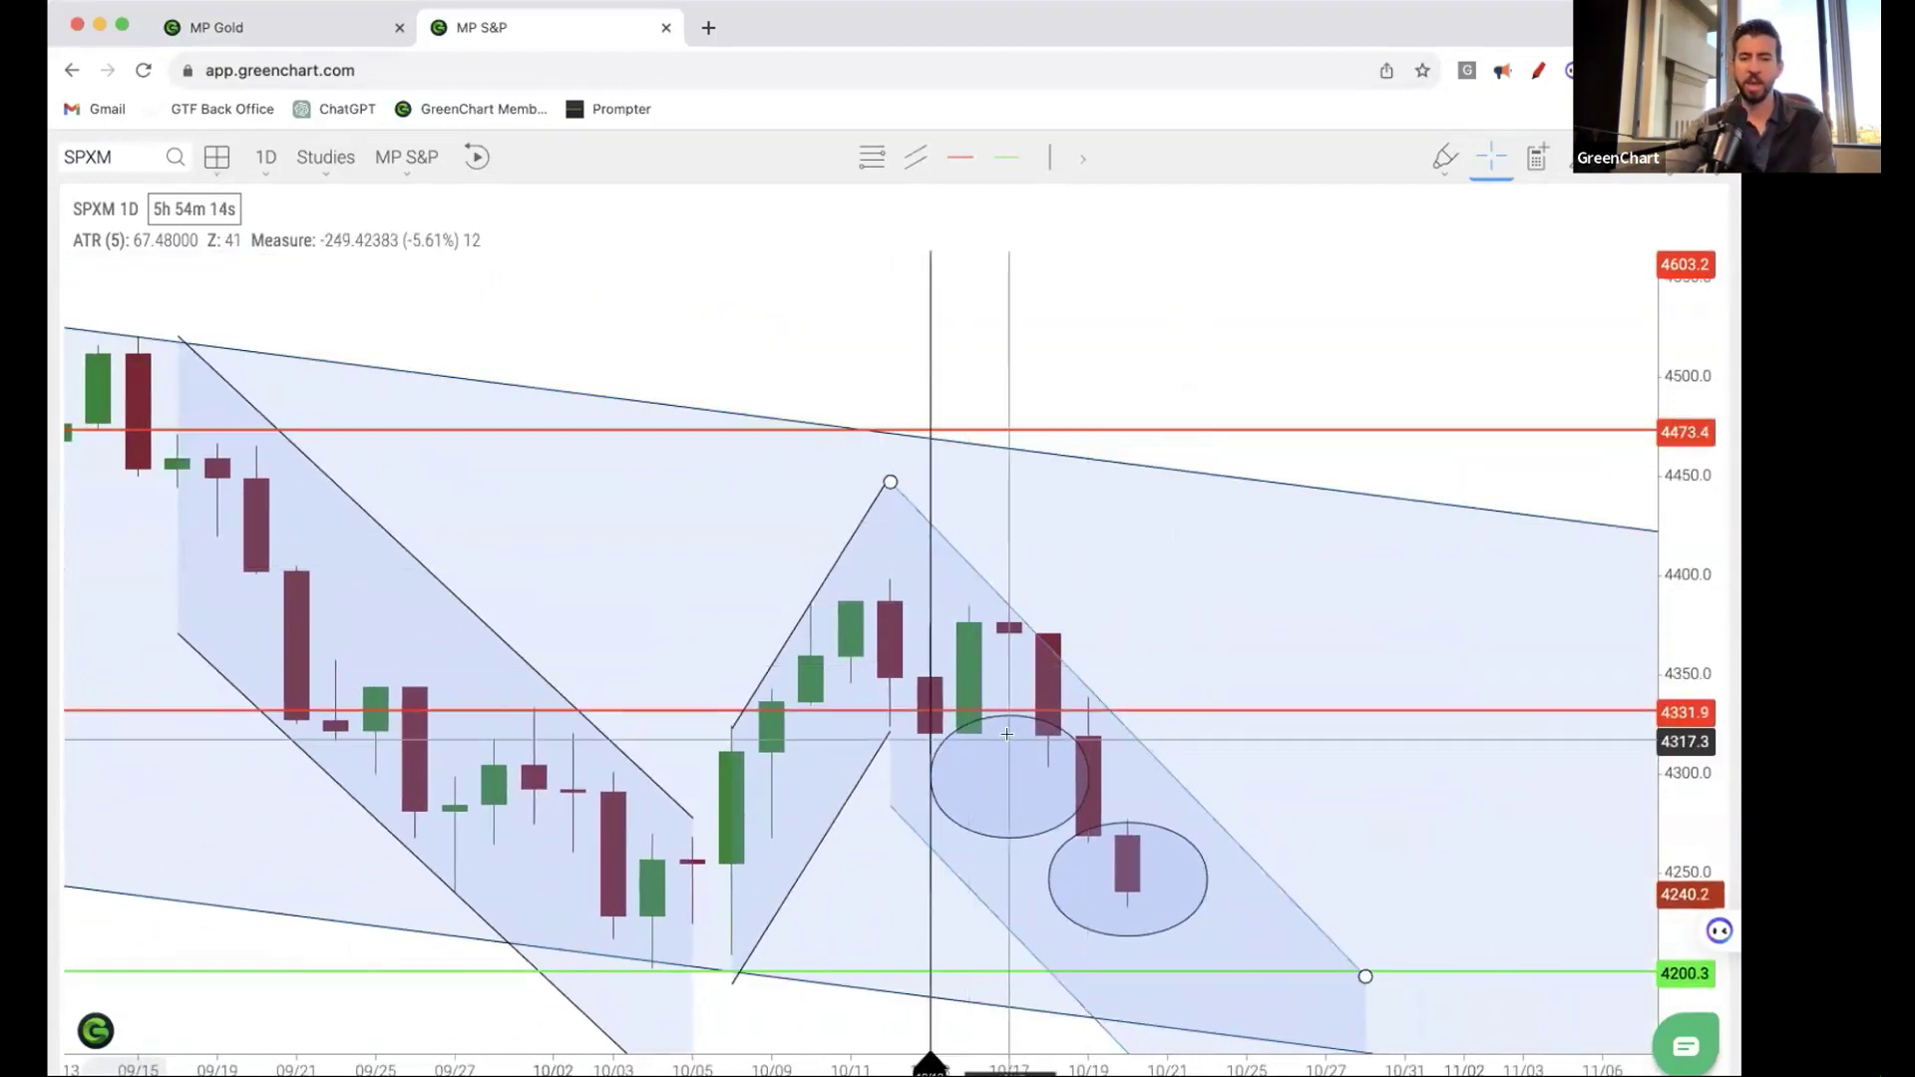
left_click(935, 755)
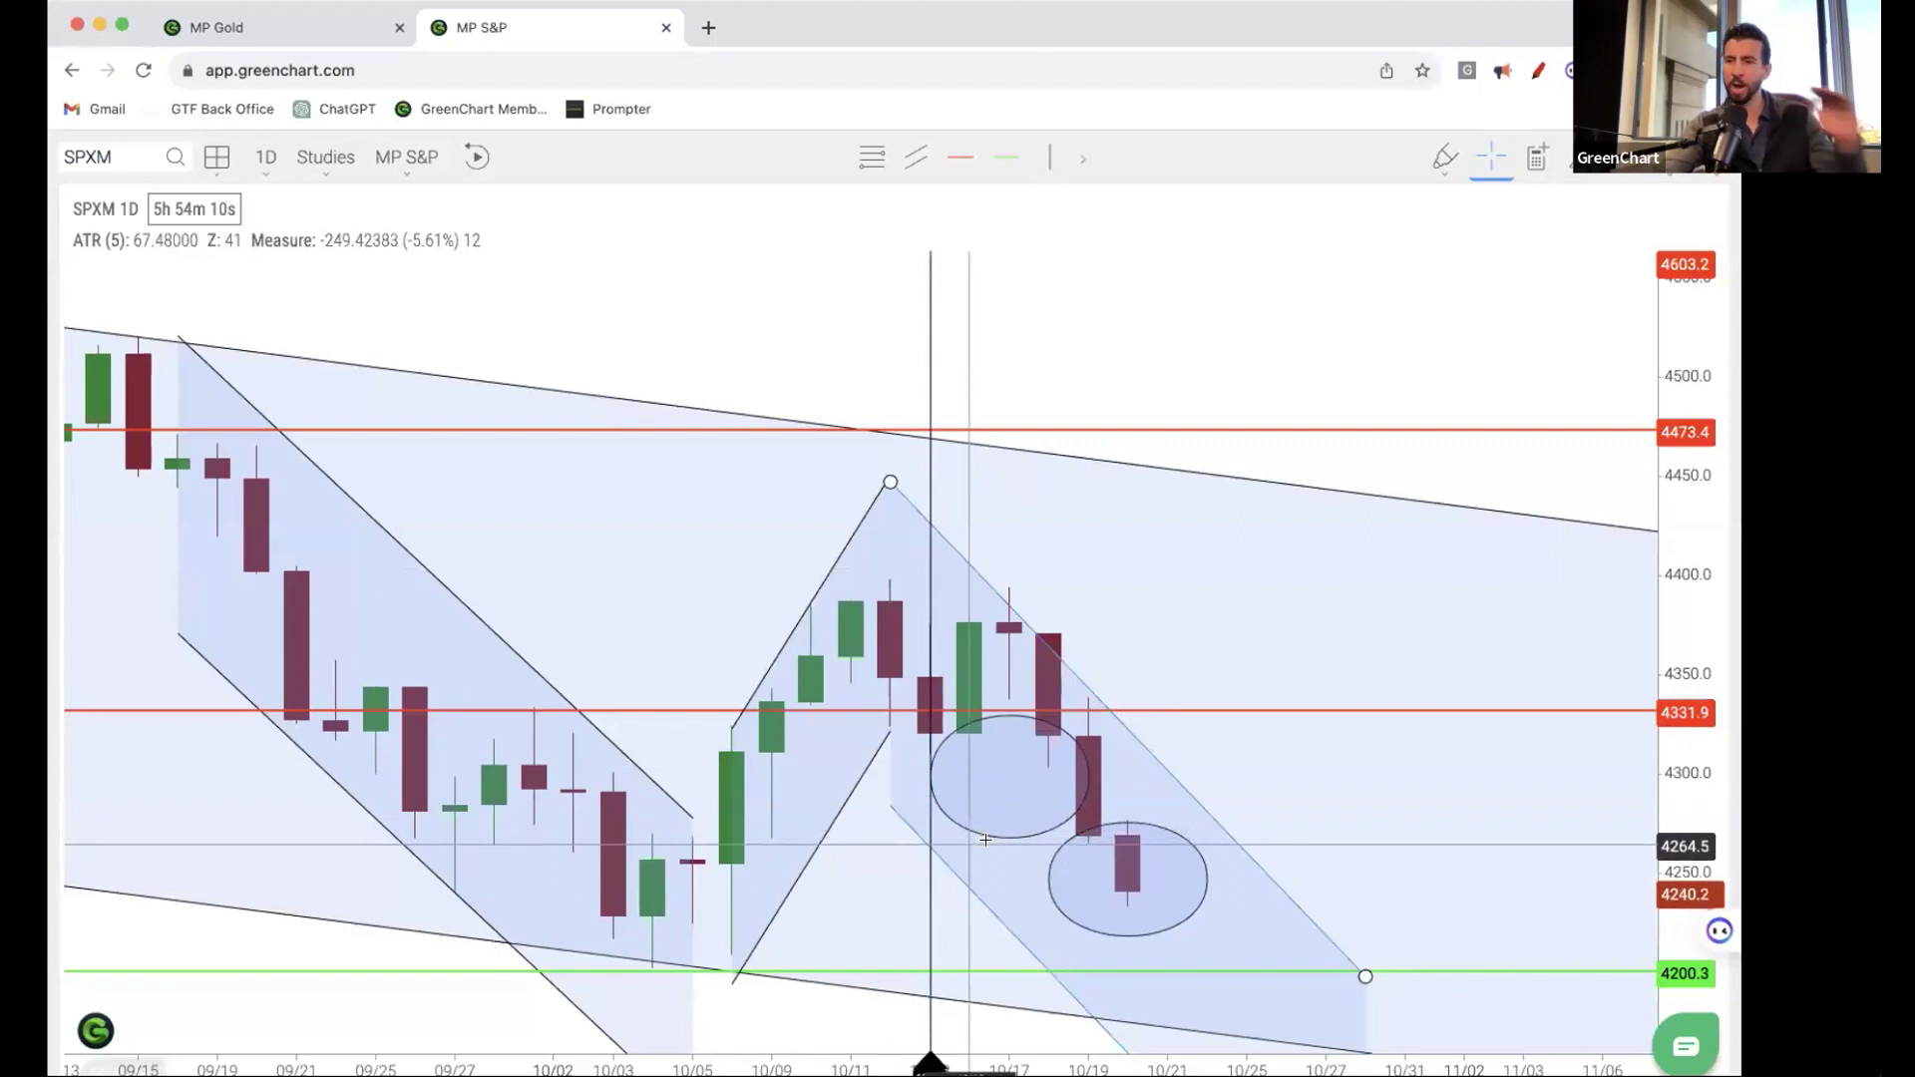
left_click(935, 745)
left_click(922, 735)
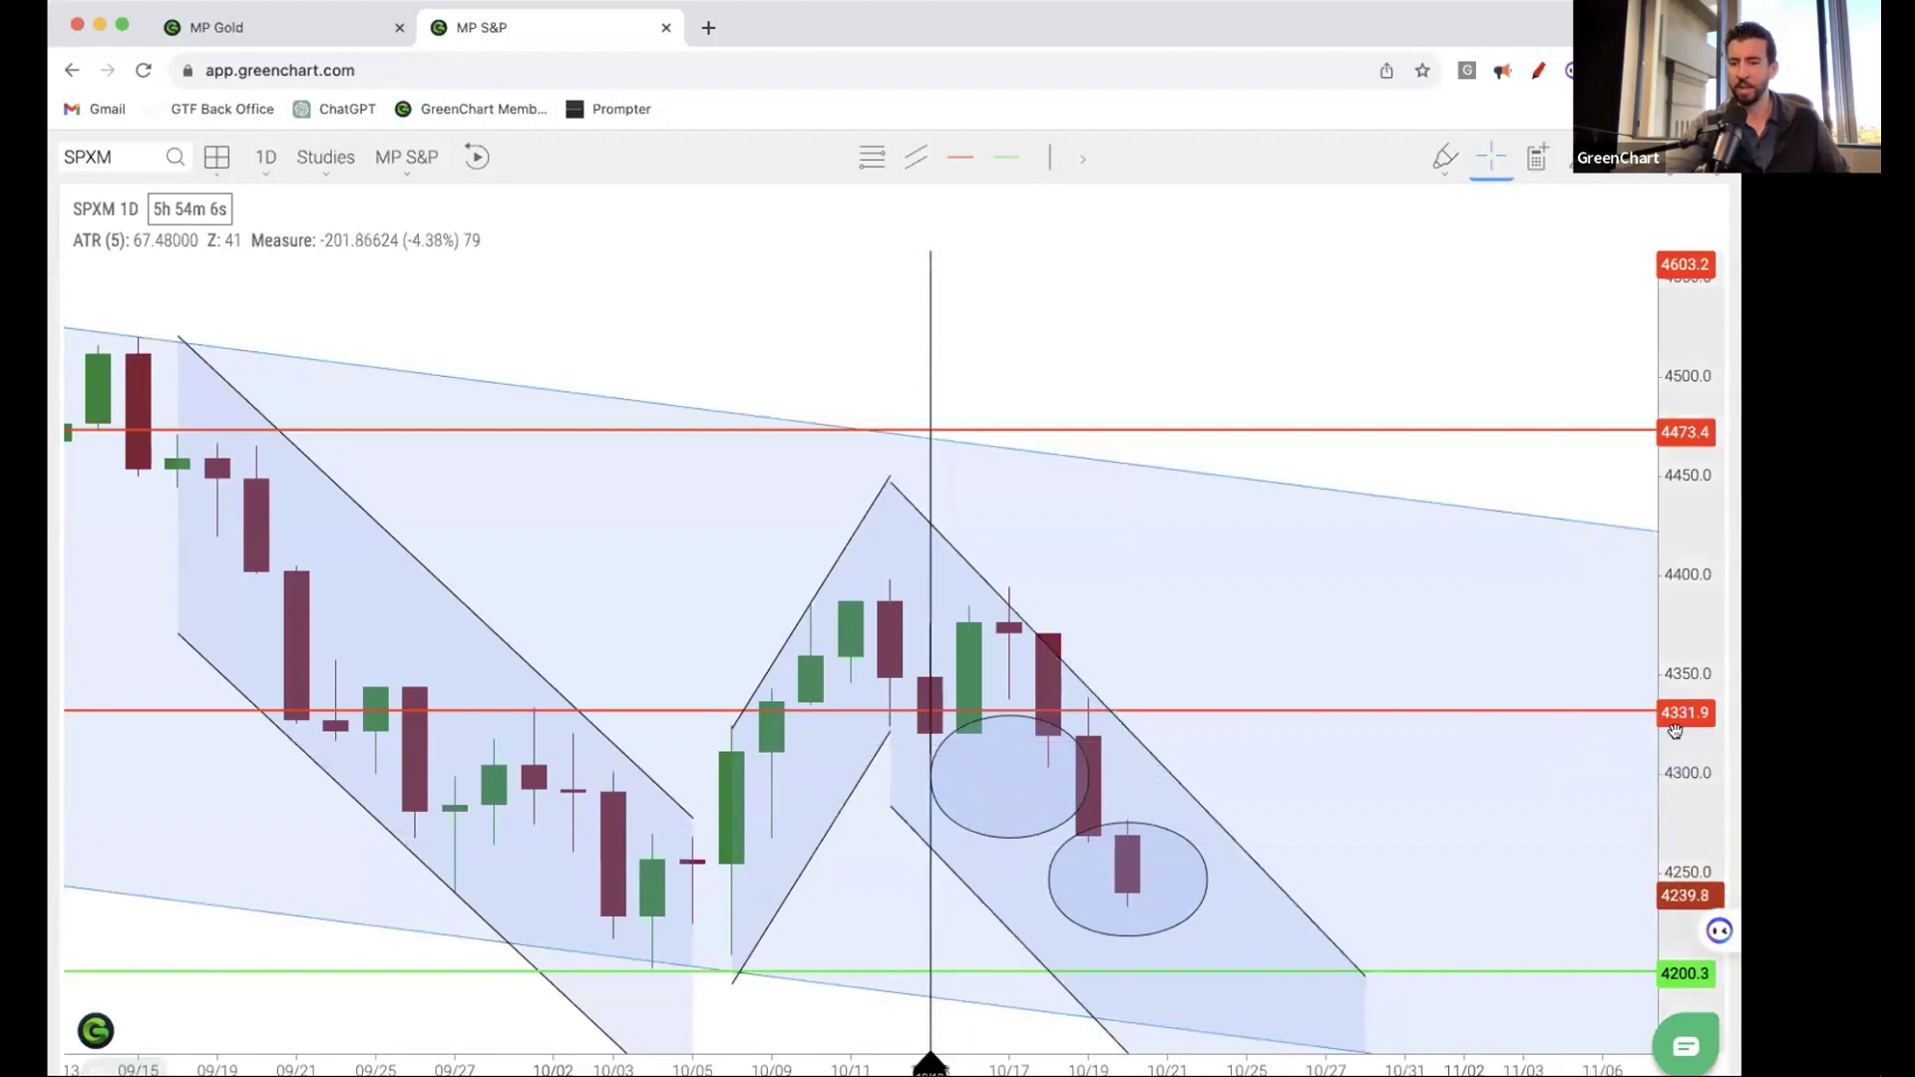
left_click(921, 719)
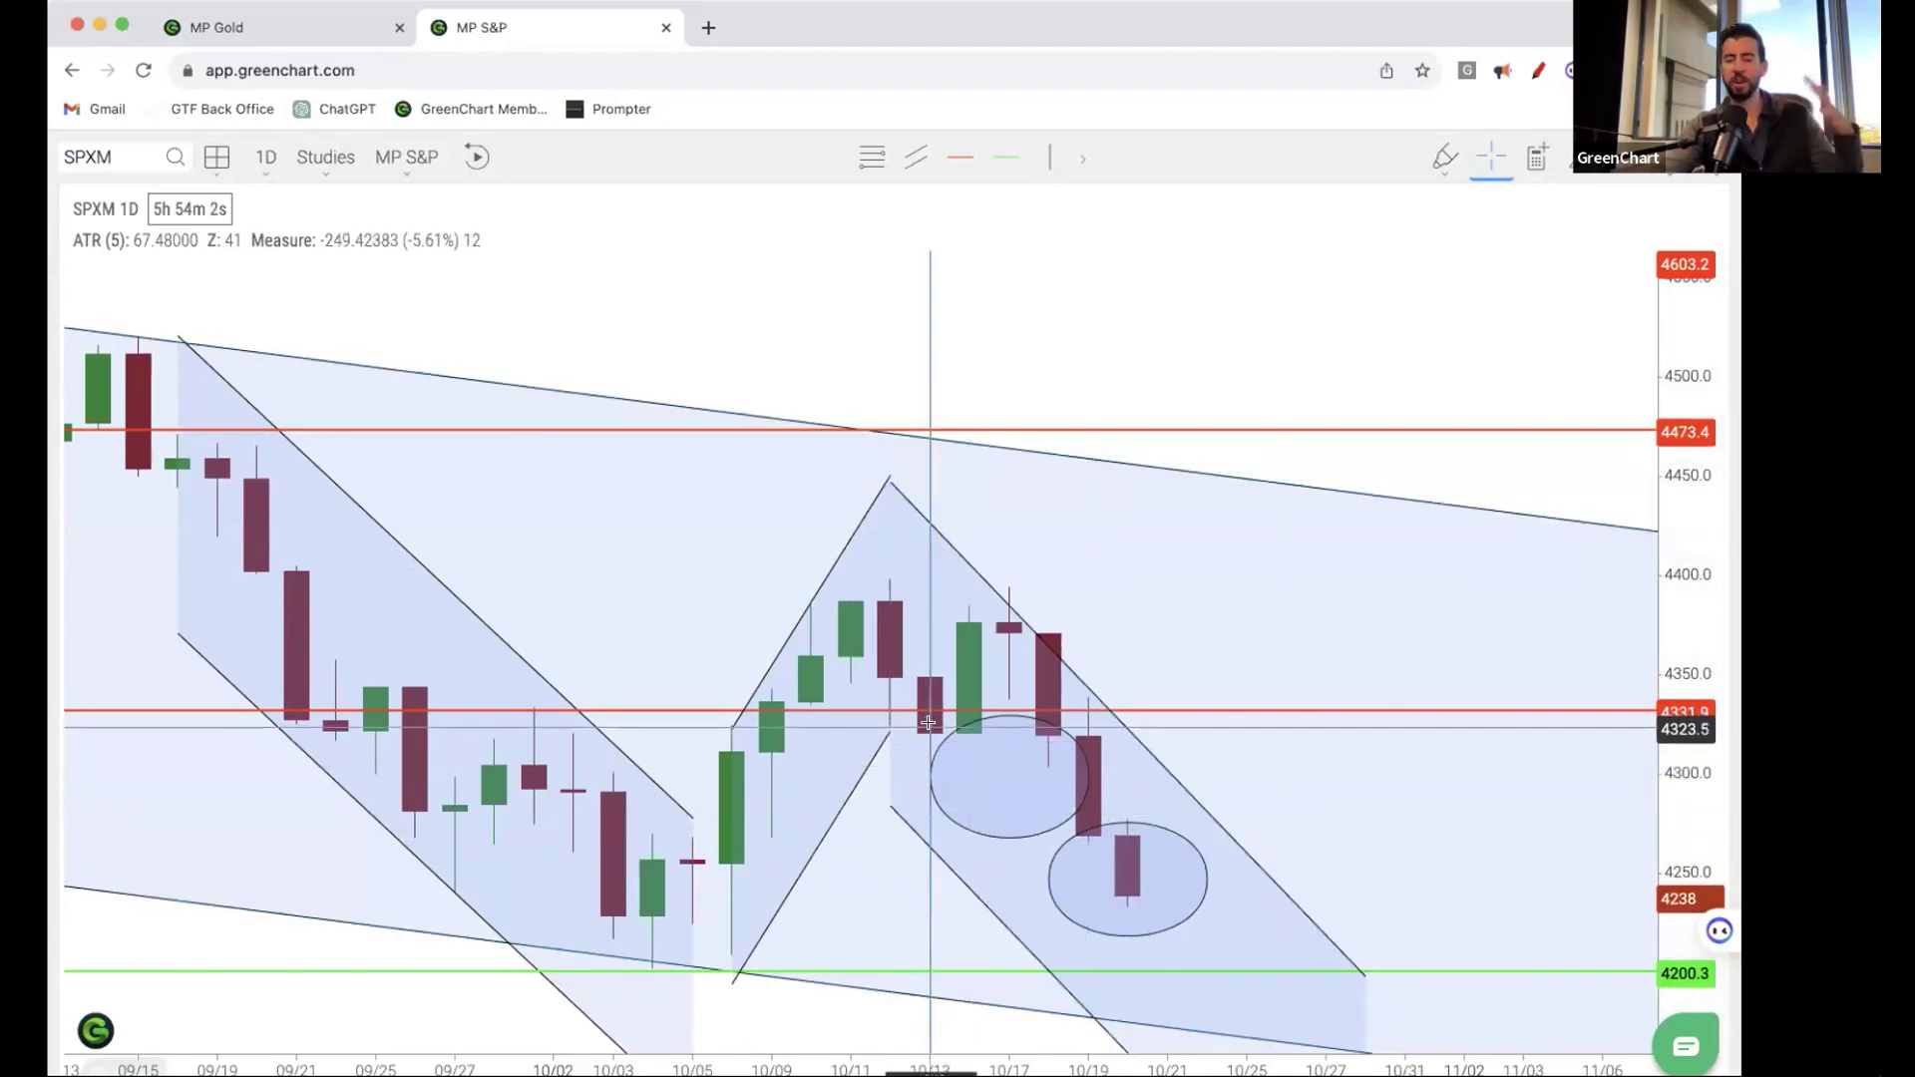
left_click(1003, 698)
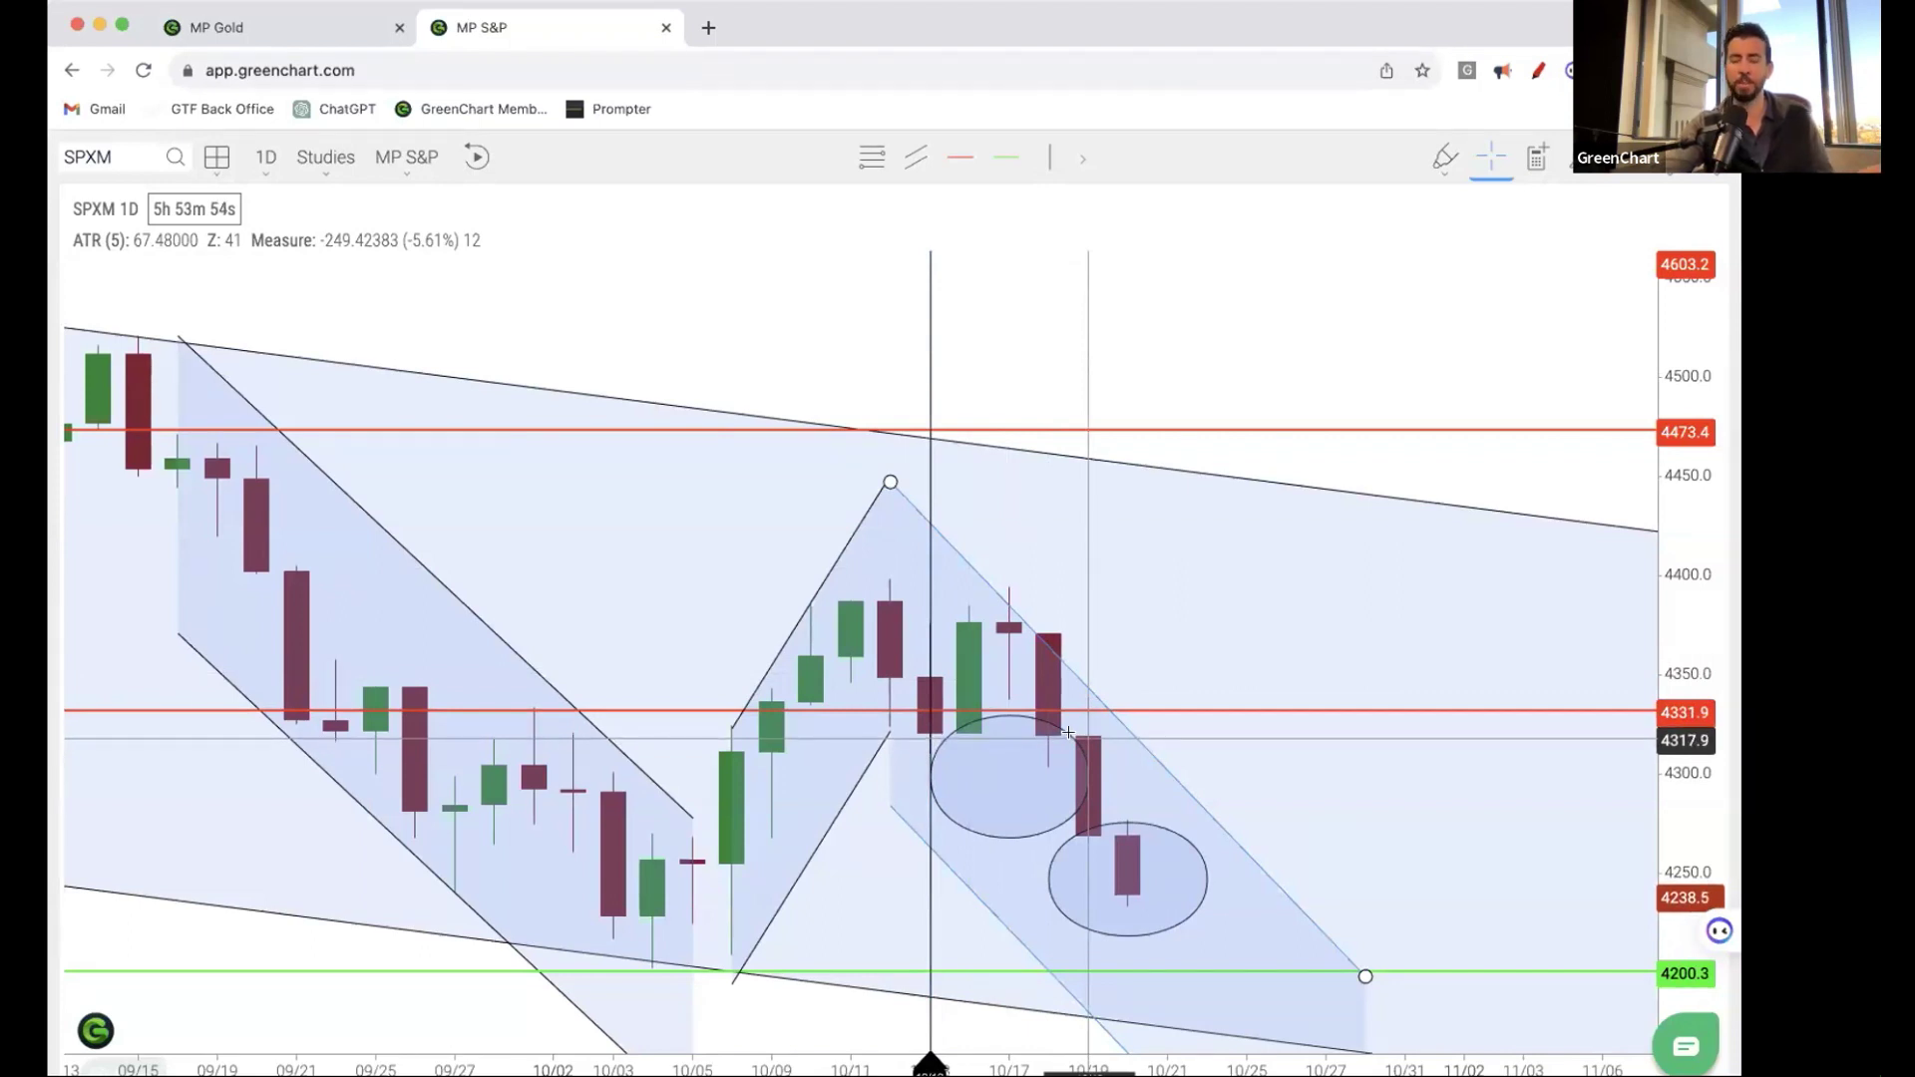
left_click(947, 688)
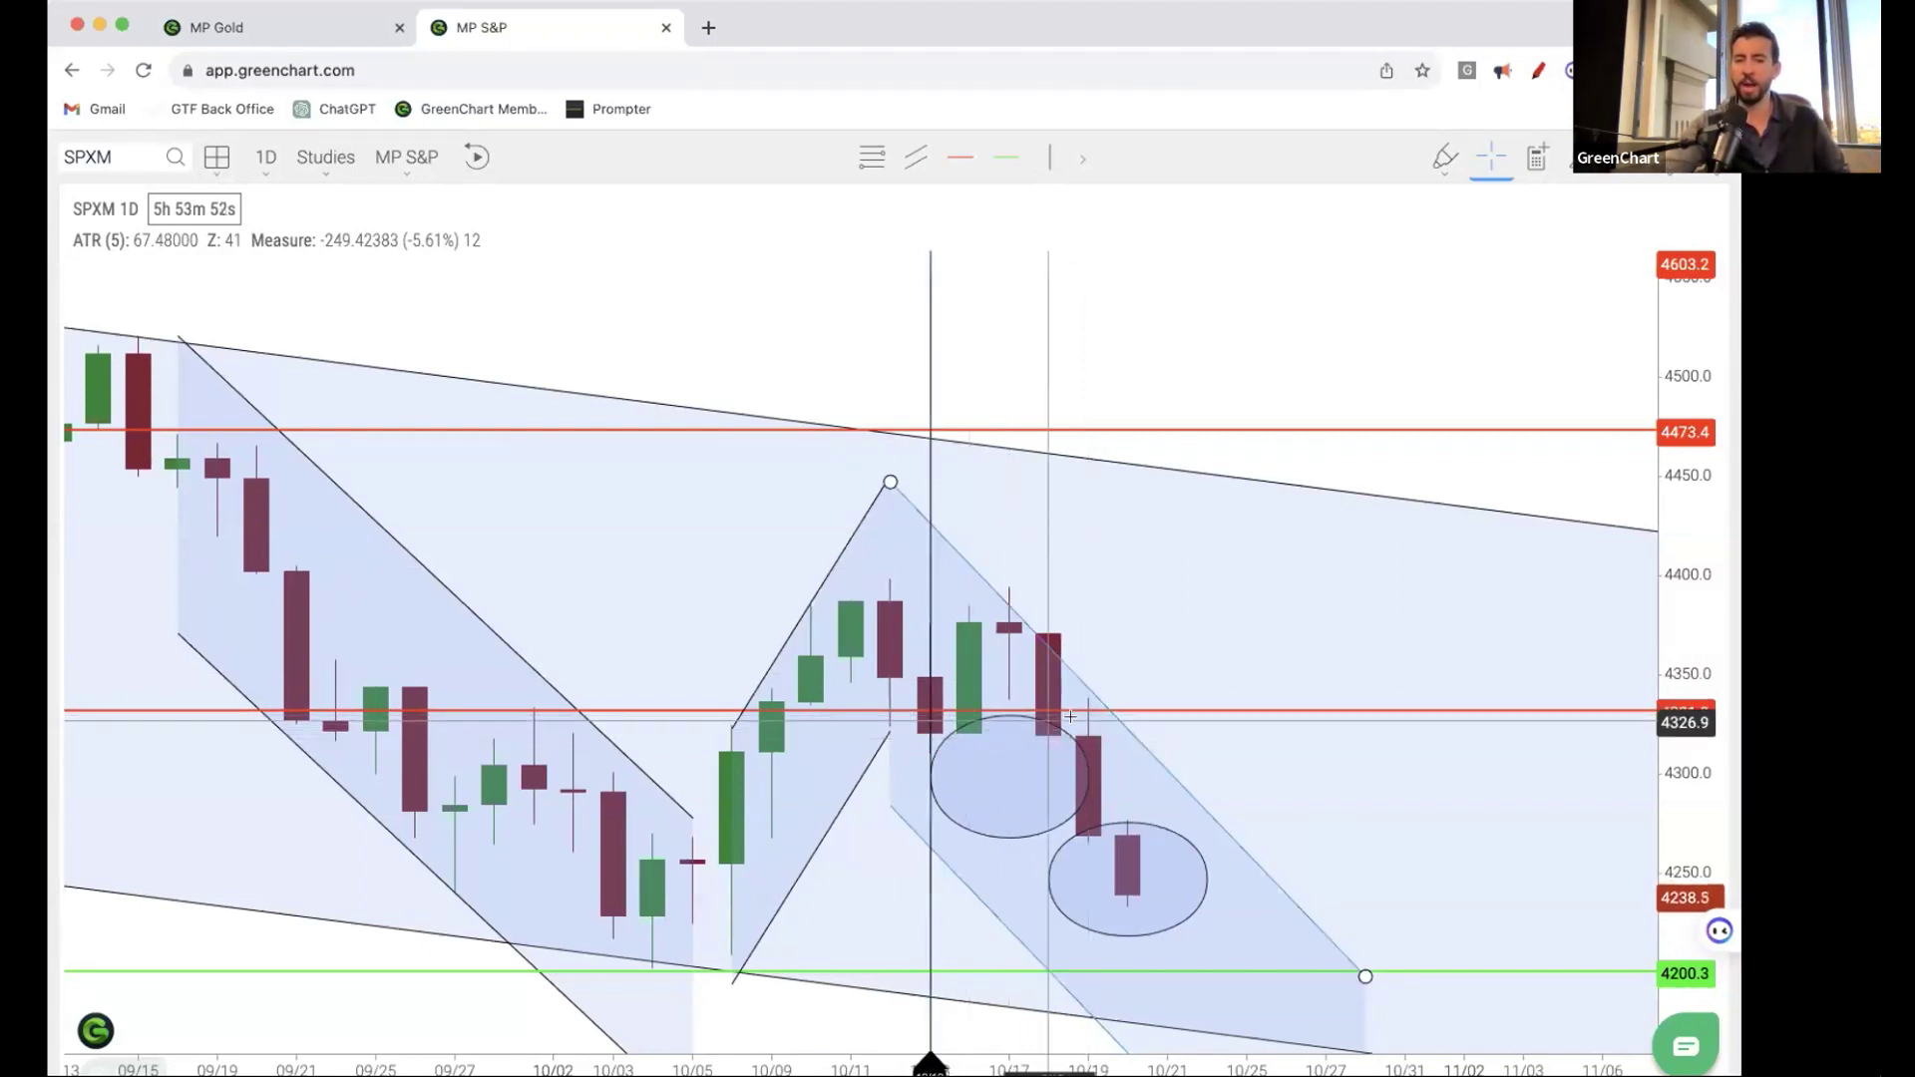
left_click(965, 725)
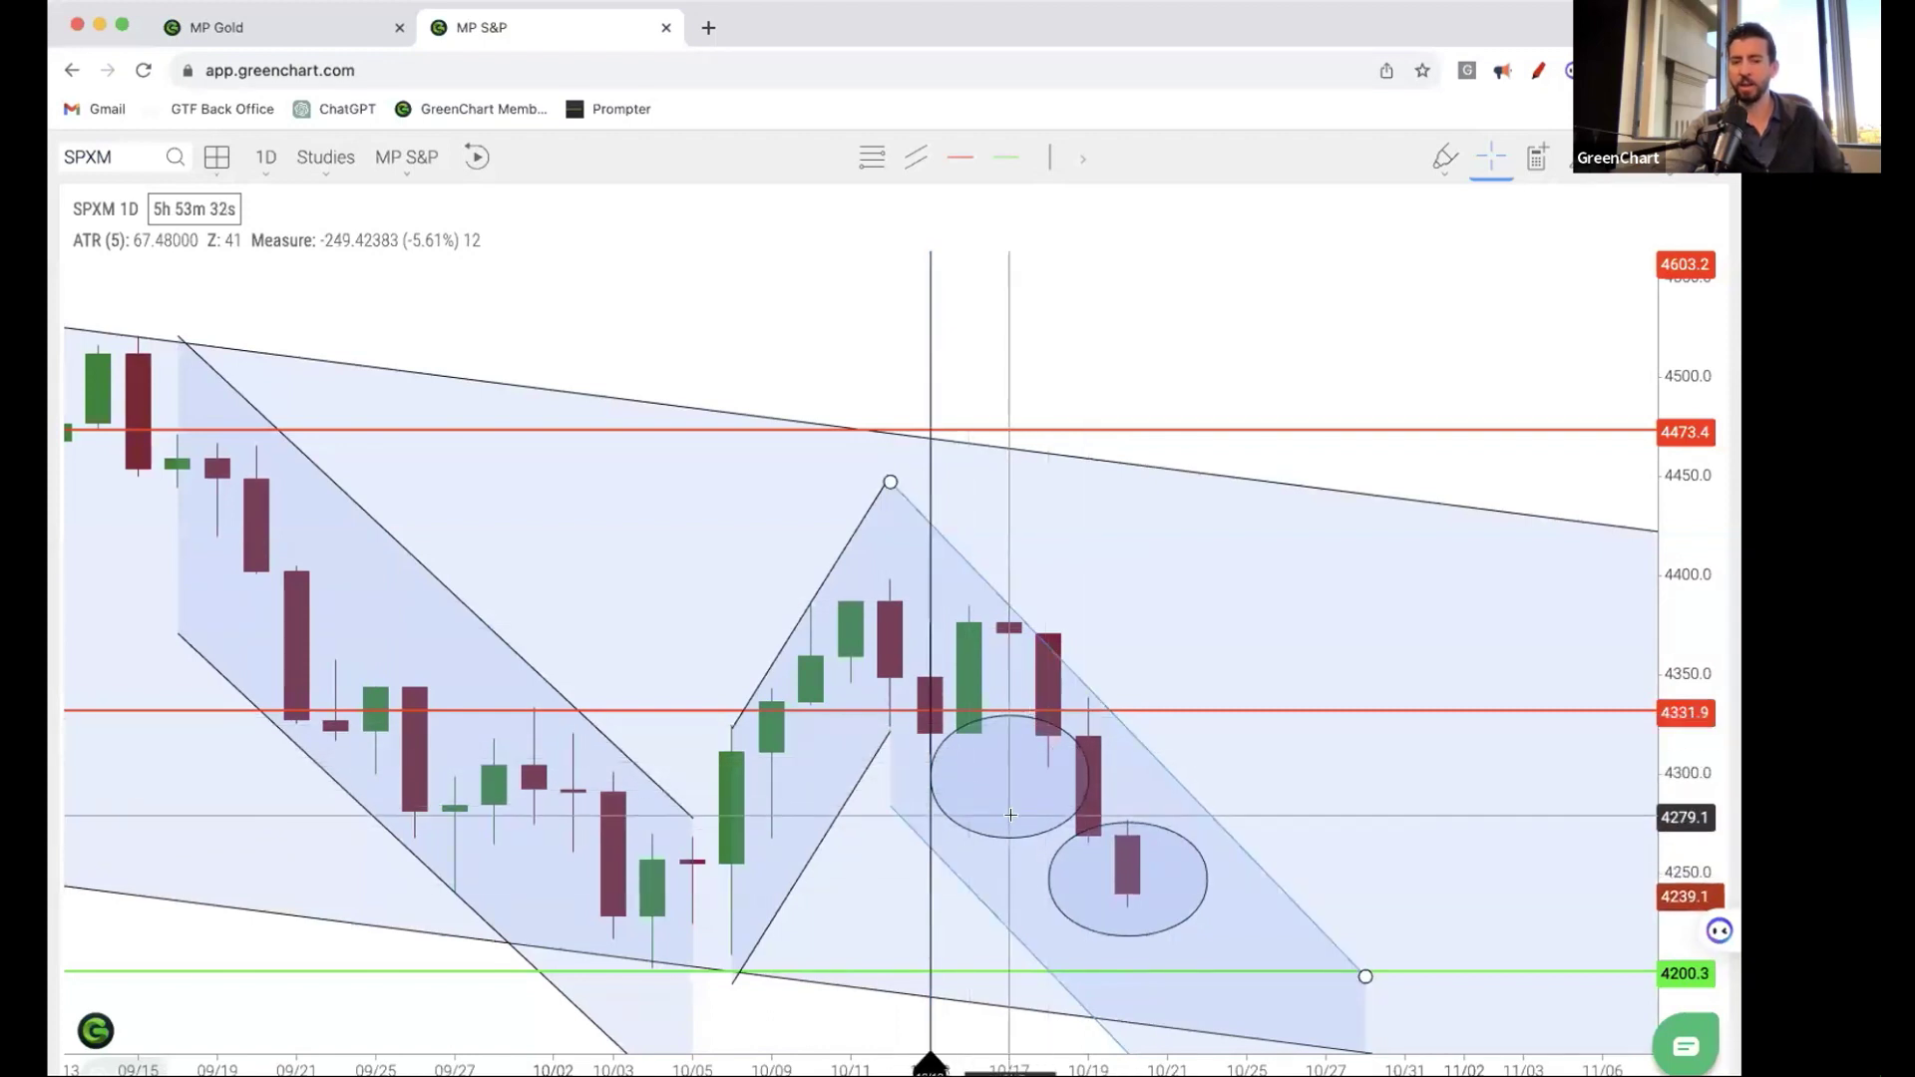
- Examine the S&P decline in a wider view, comparing the steep channels with the large descending channel and the 4331.9 line
scroll(1027, 818, "down", 5)
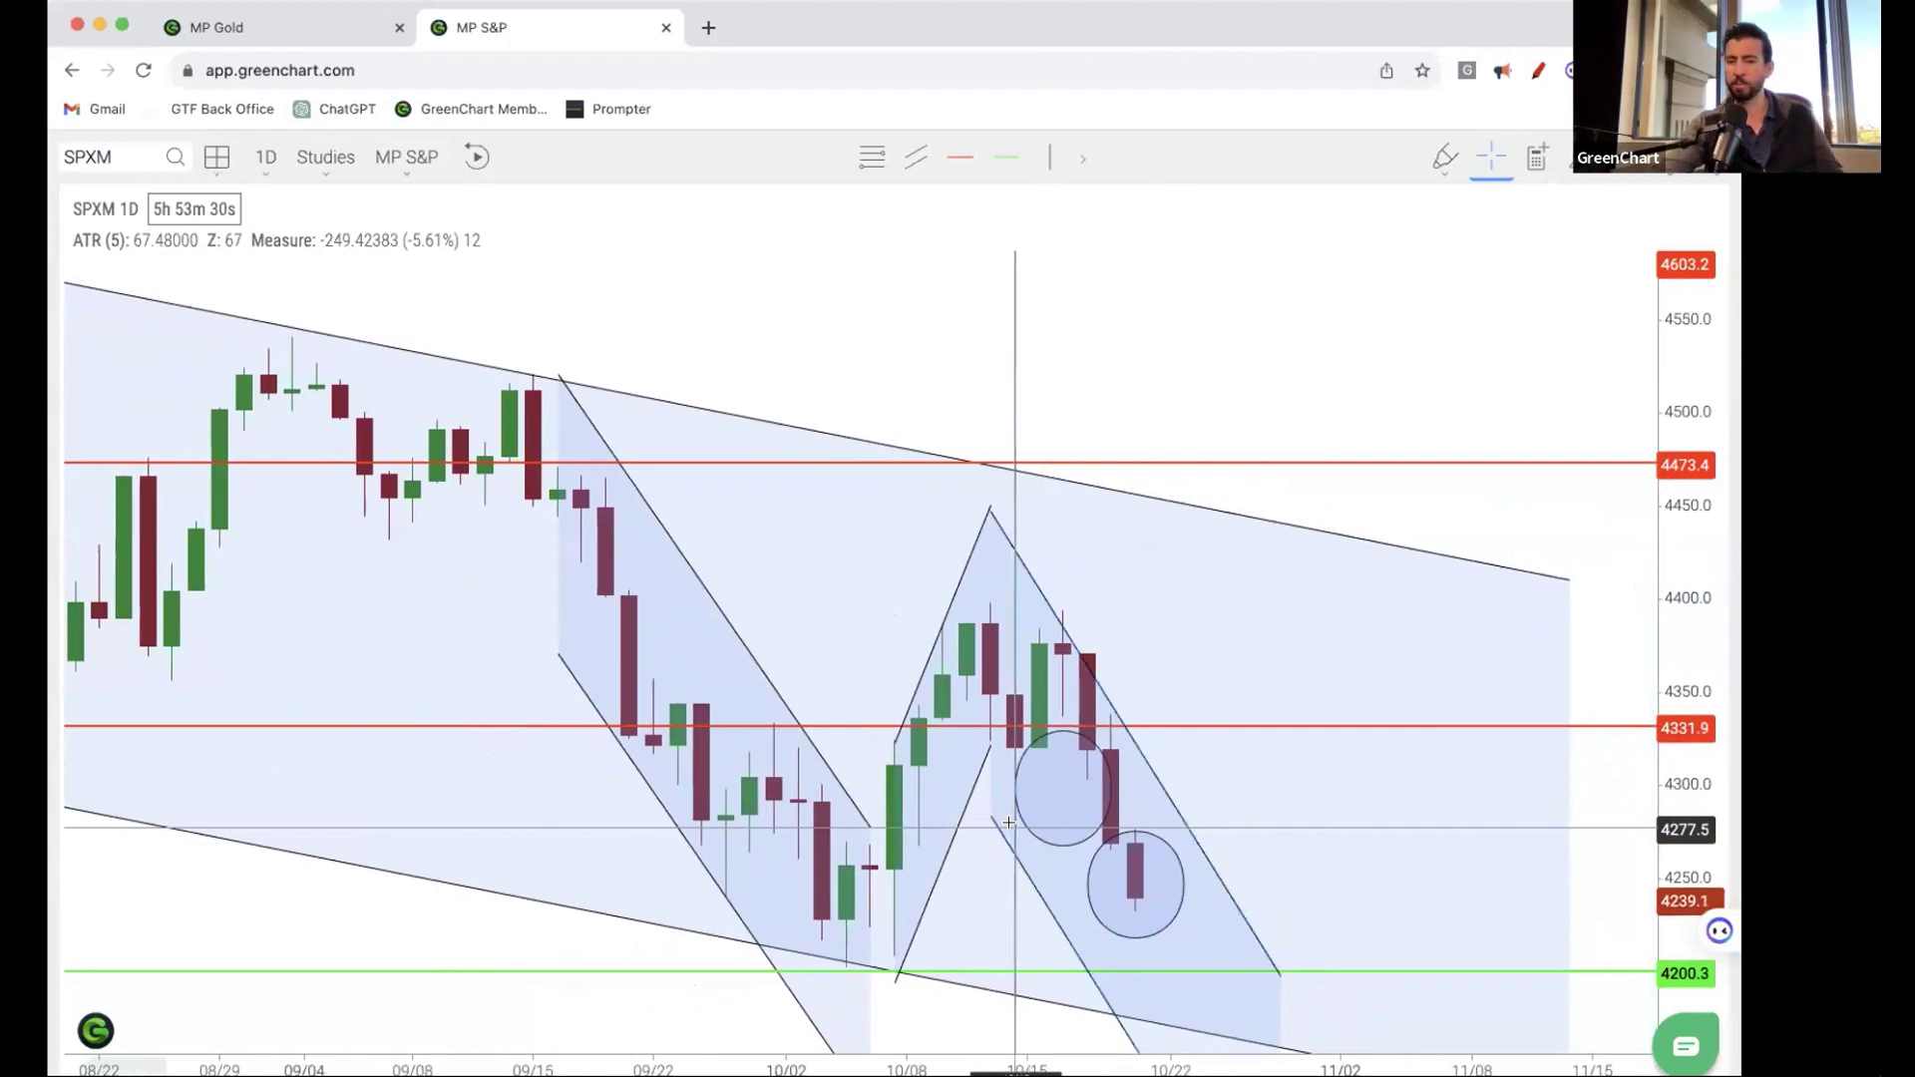
left_click(1009, 822)
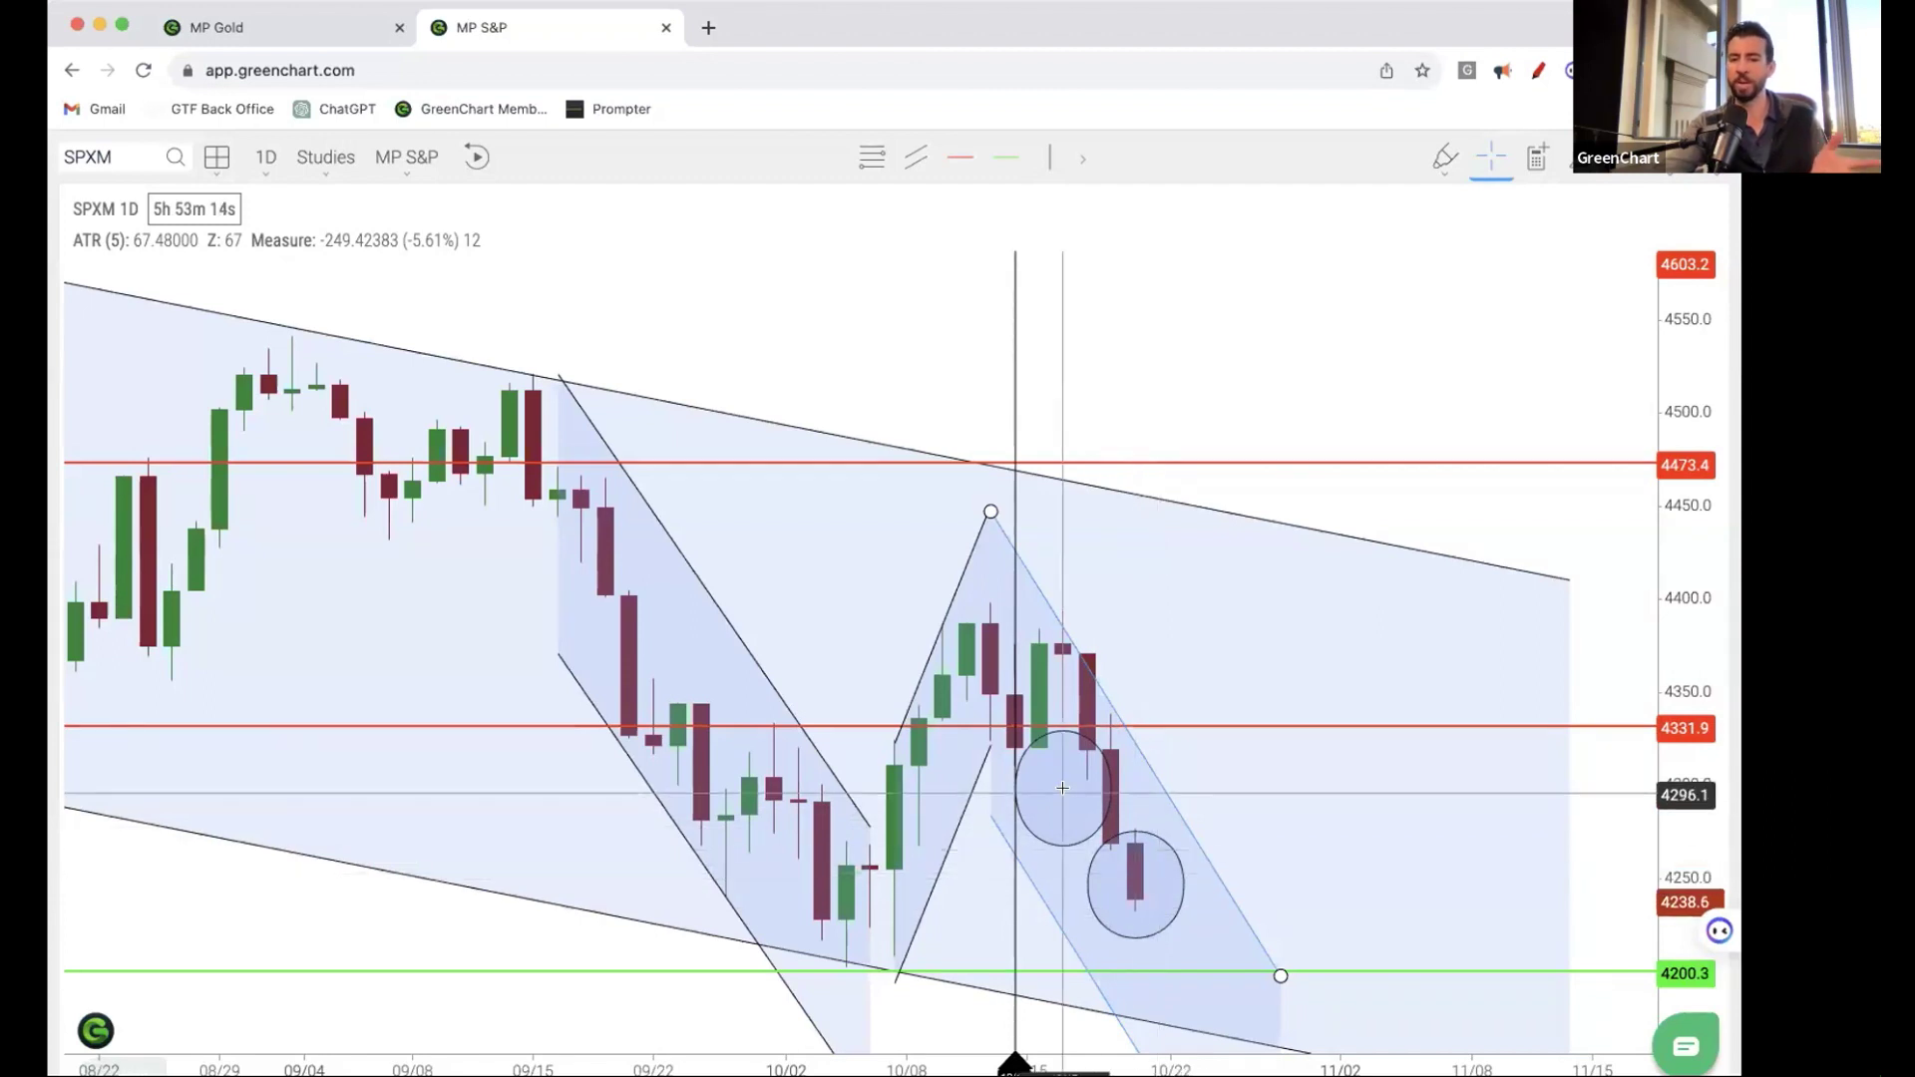
left_click(1337, 593)
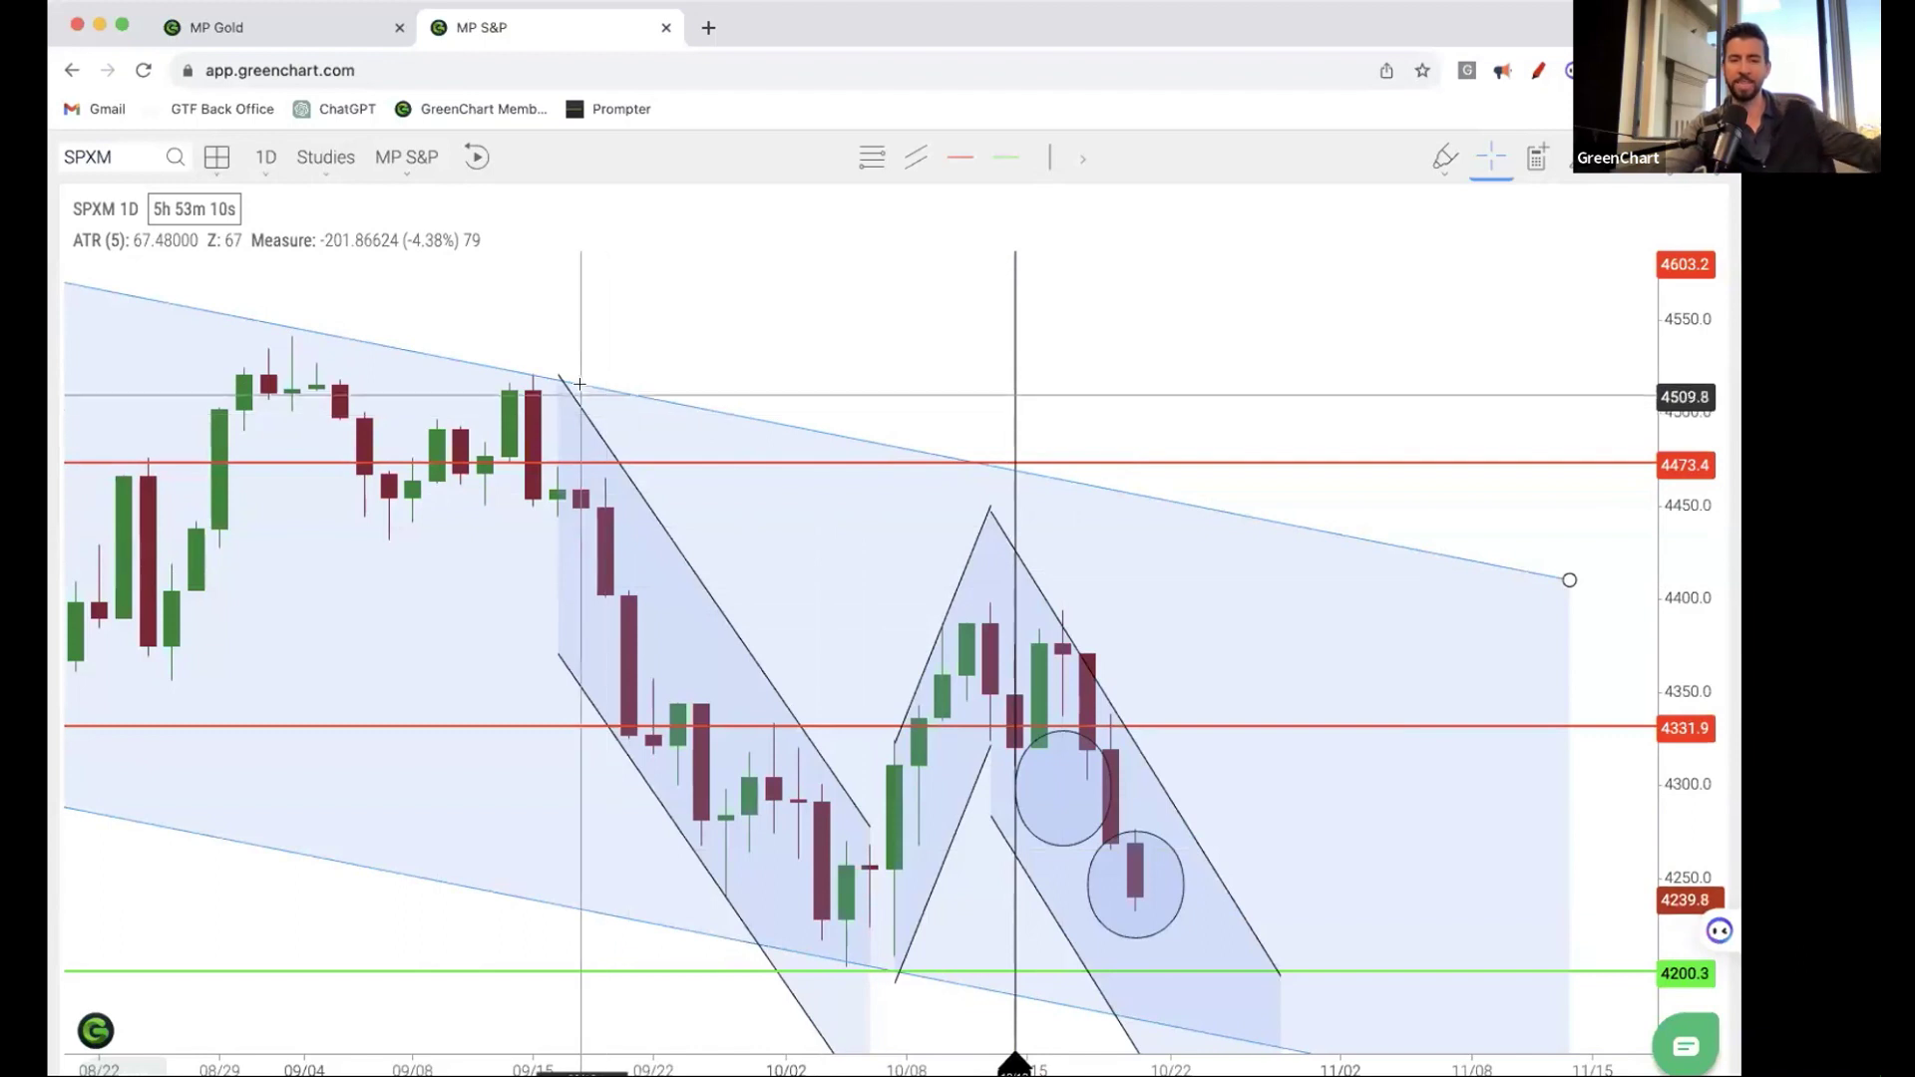
left_click(1119, 901)
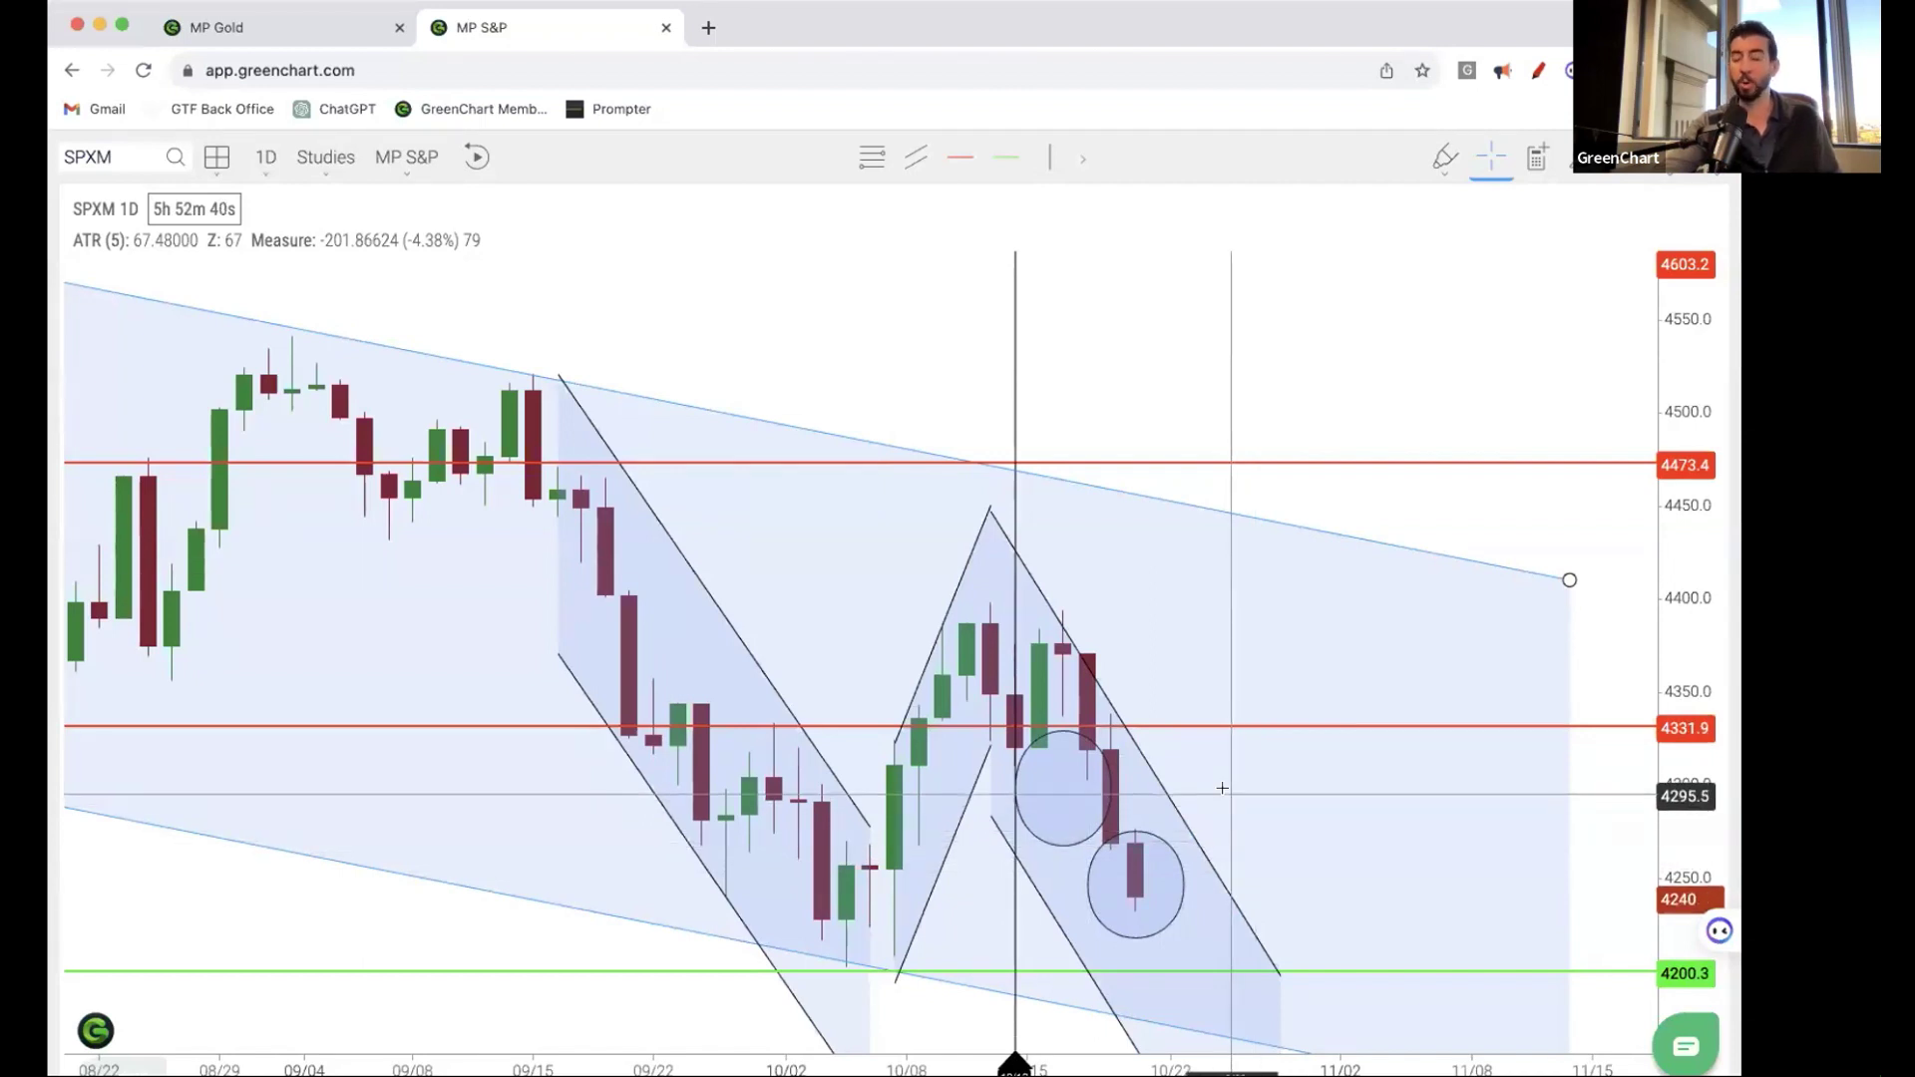
left_click(1232, 898)
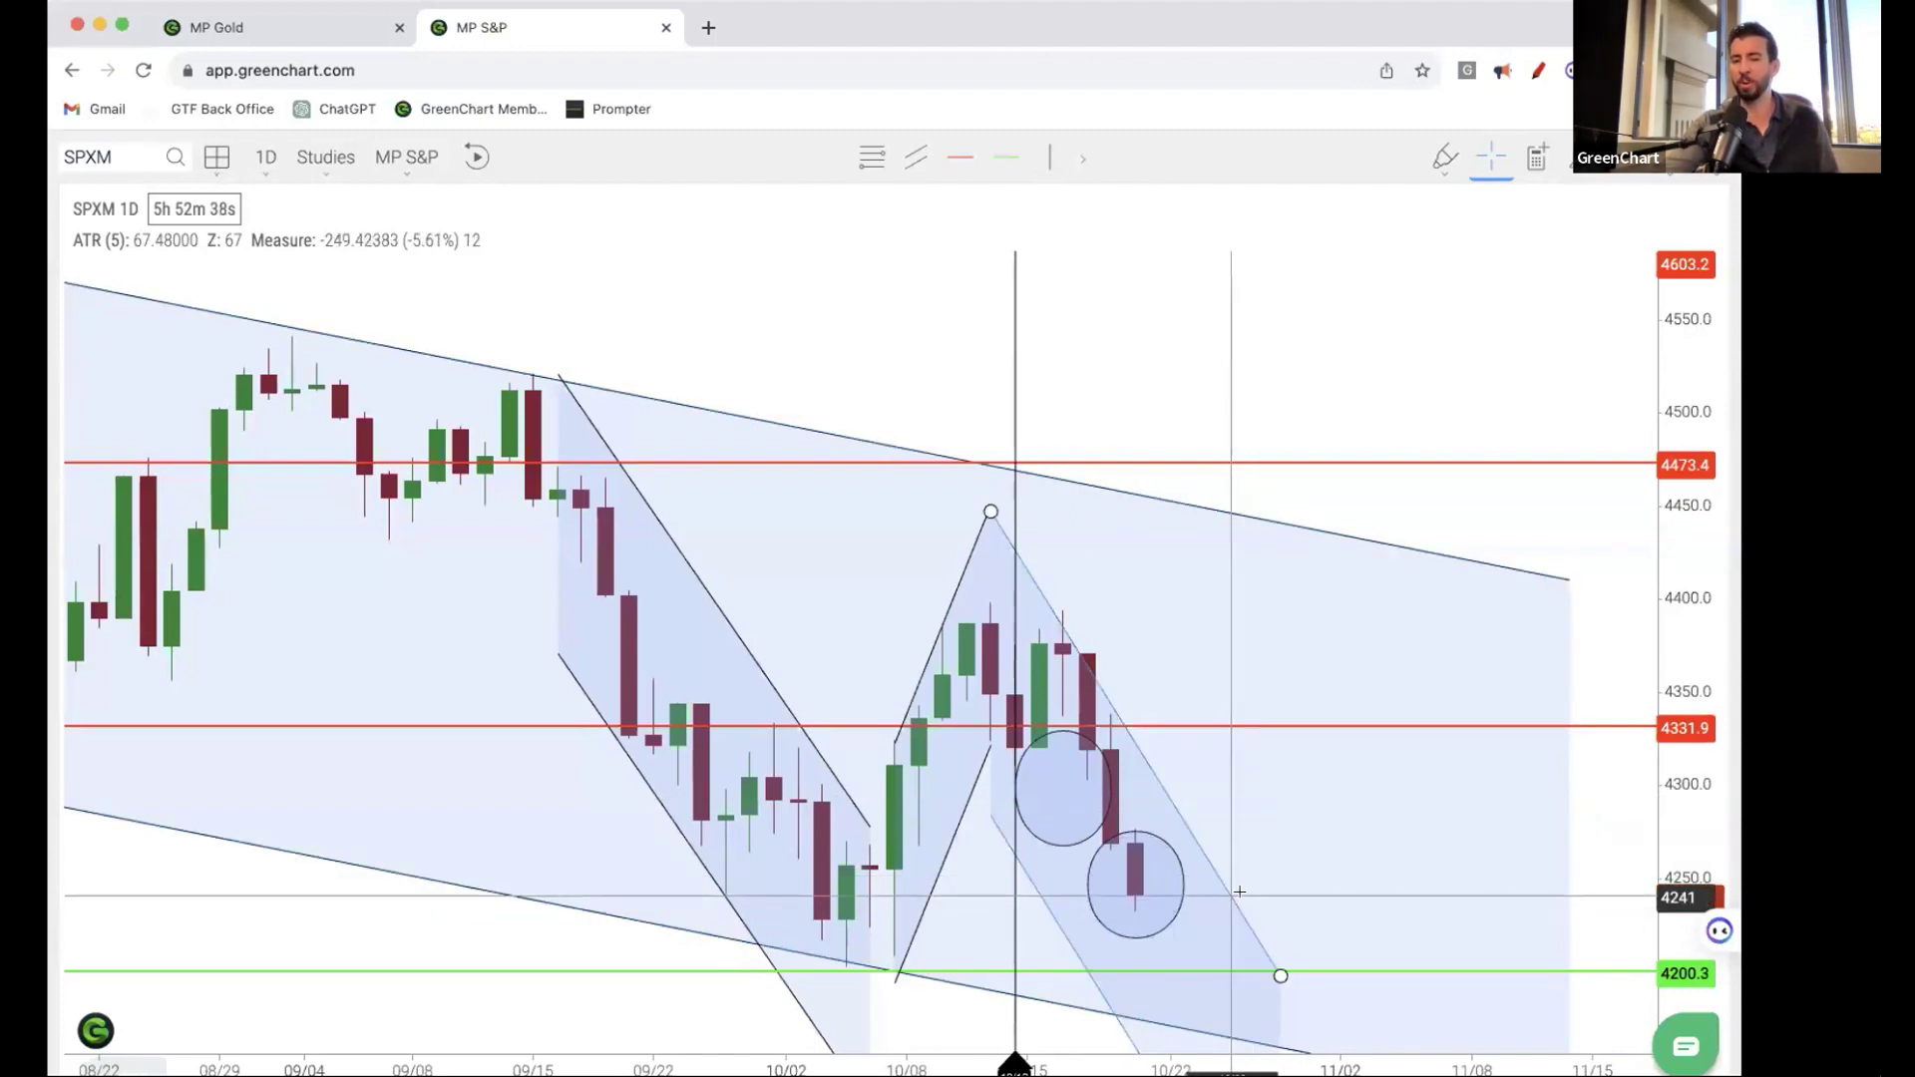
left_click(1223, 784)
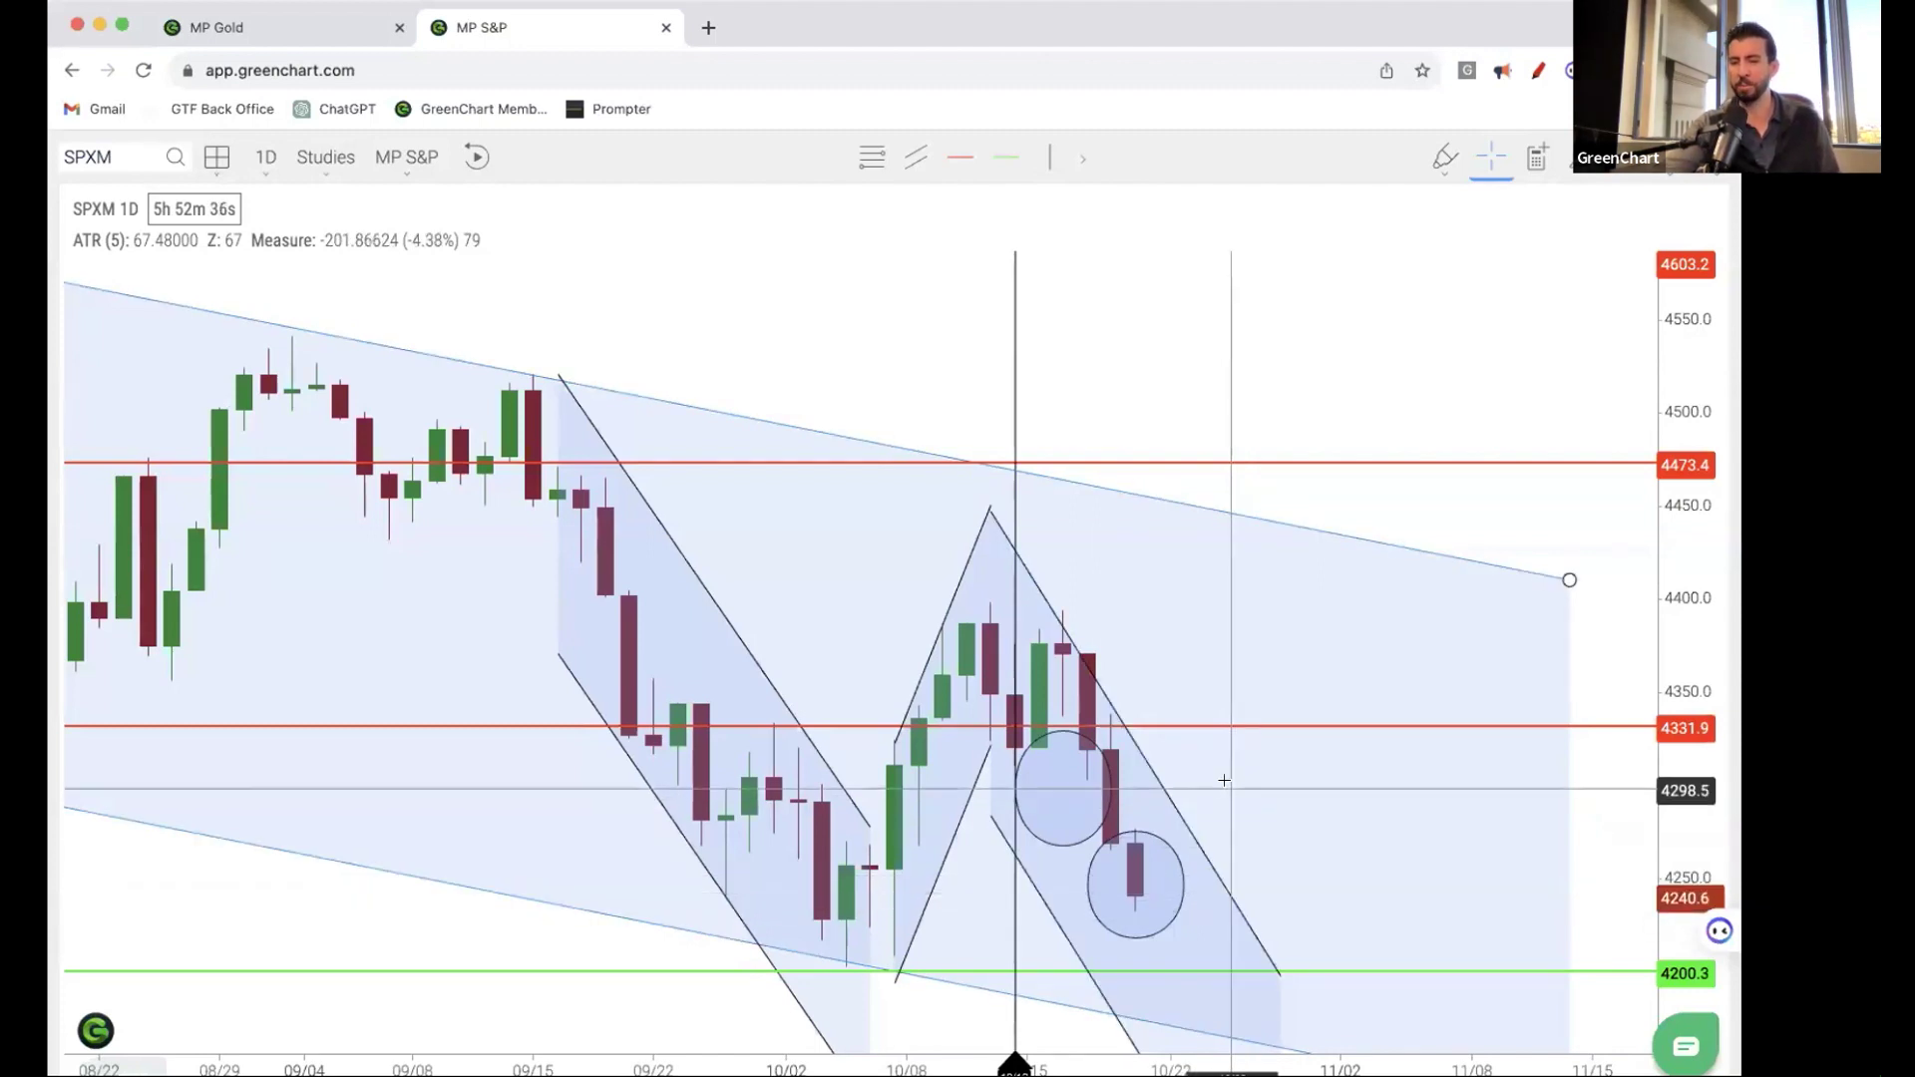
left_click(1207, 725)
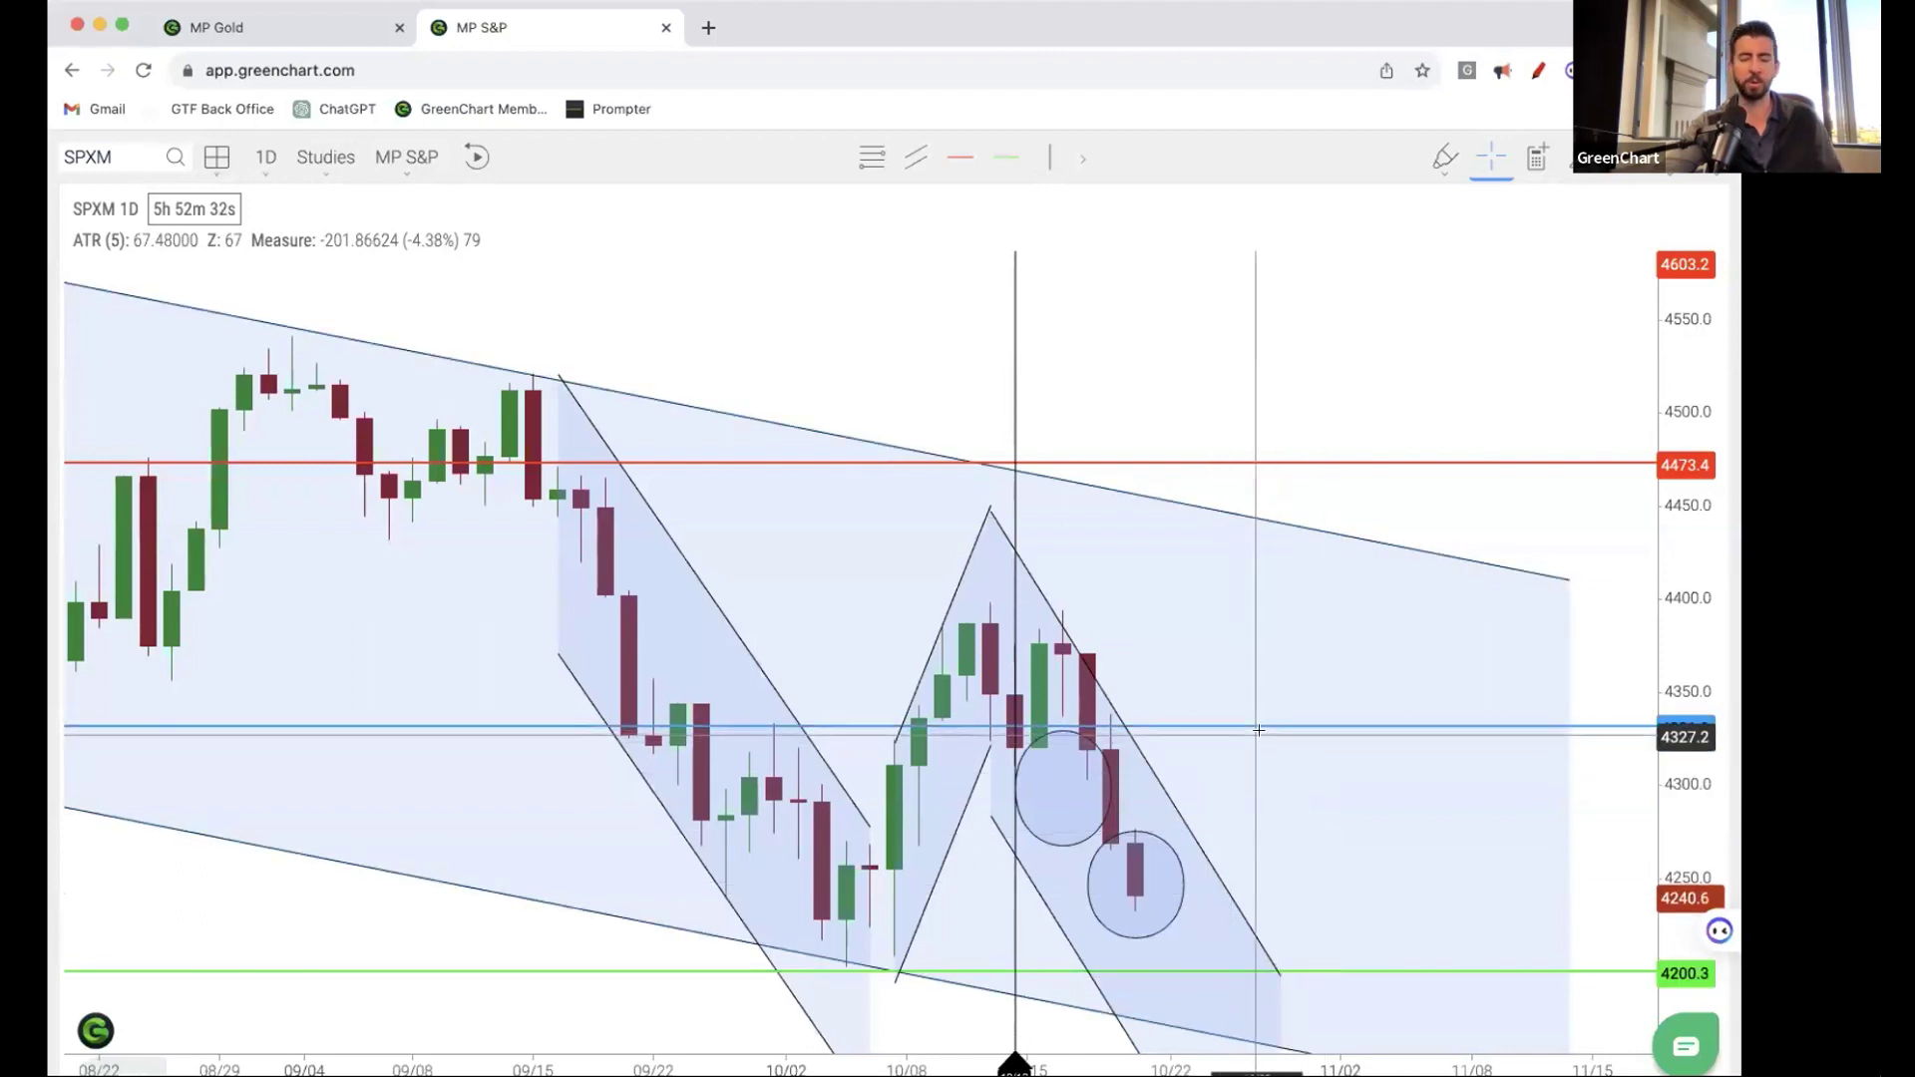
left_click(720, 280)
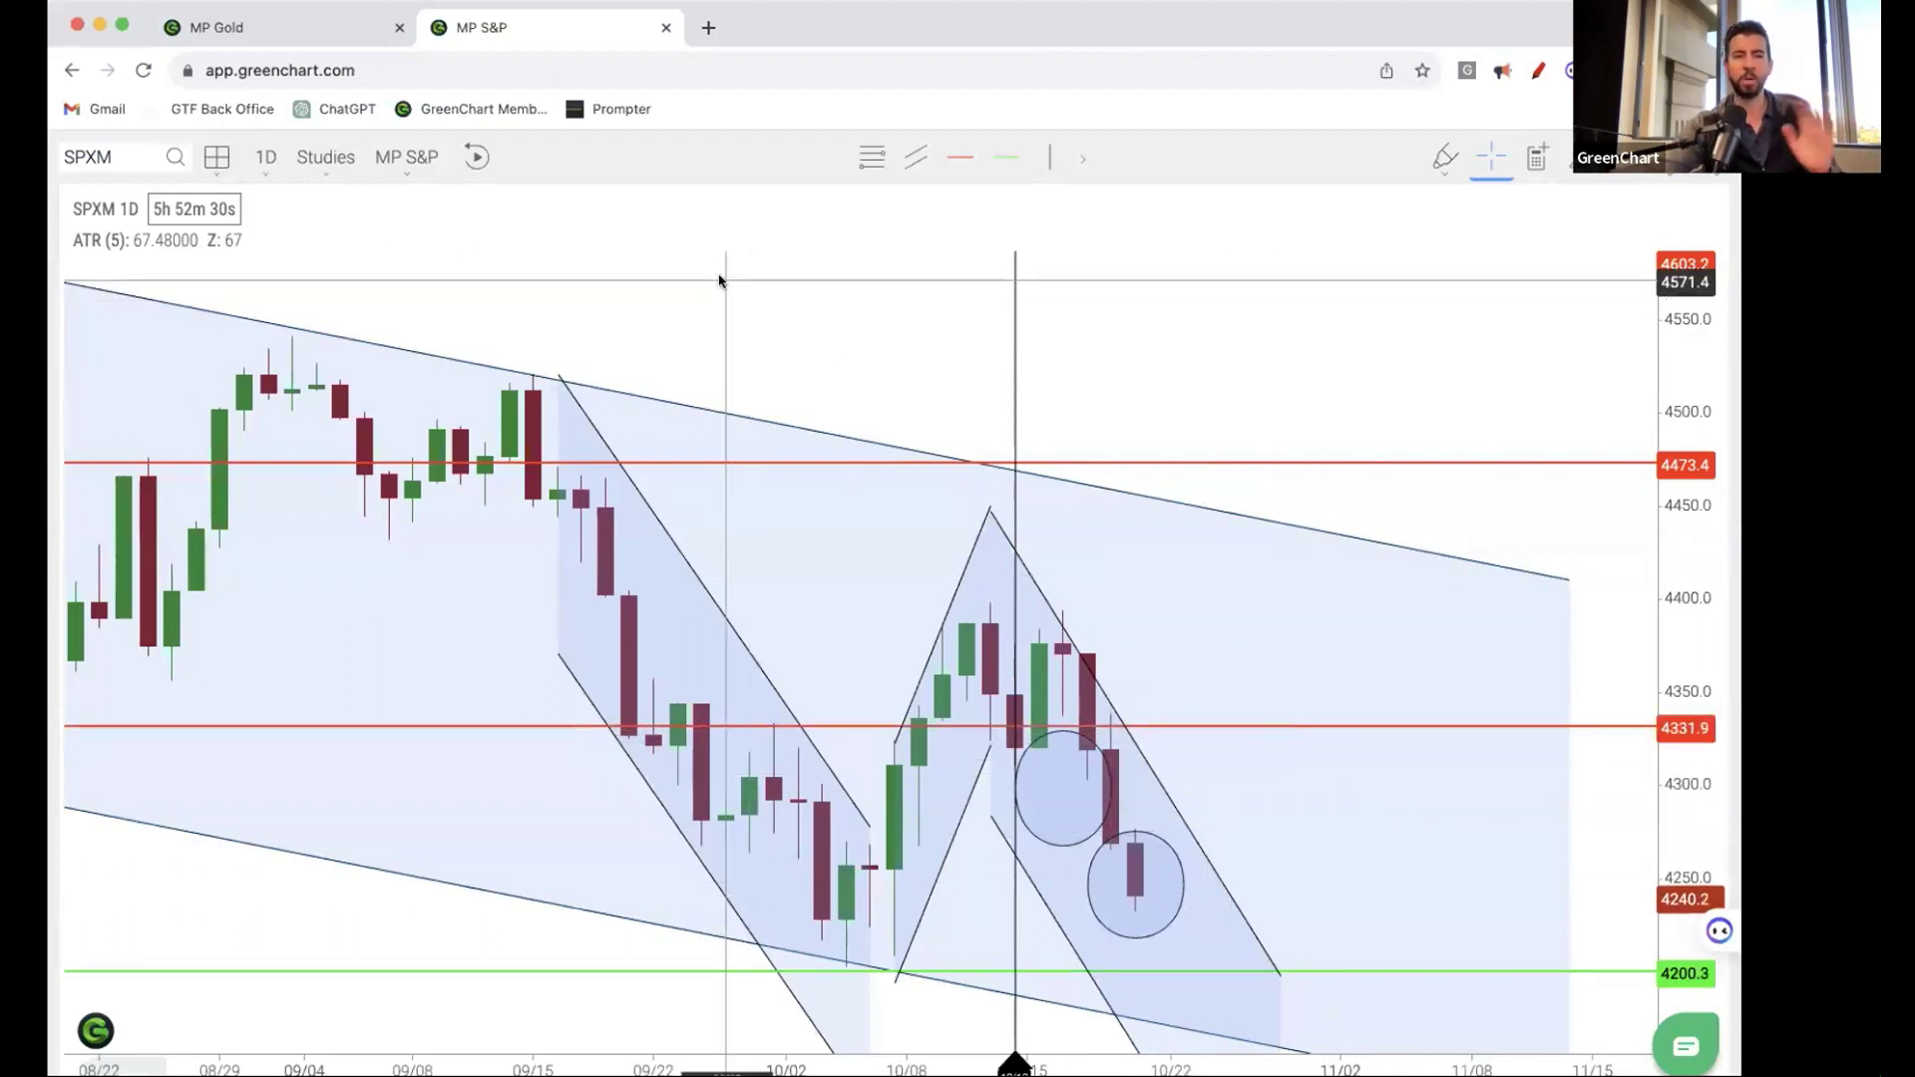
- Return to the MP Gold chart and view the full rising and descending channels with the horizontal price levels
left_click(313, 35)
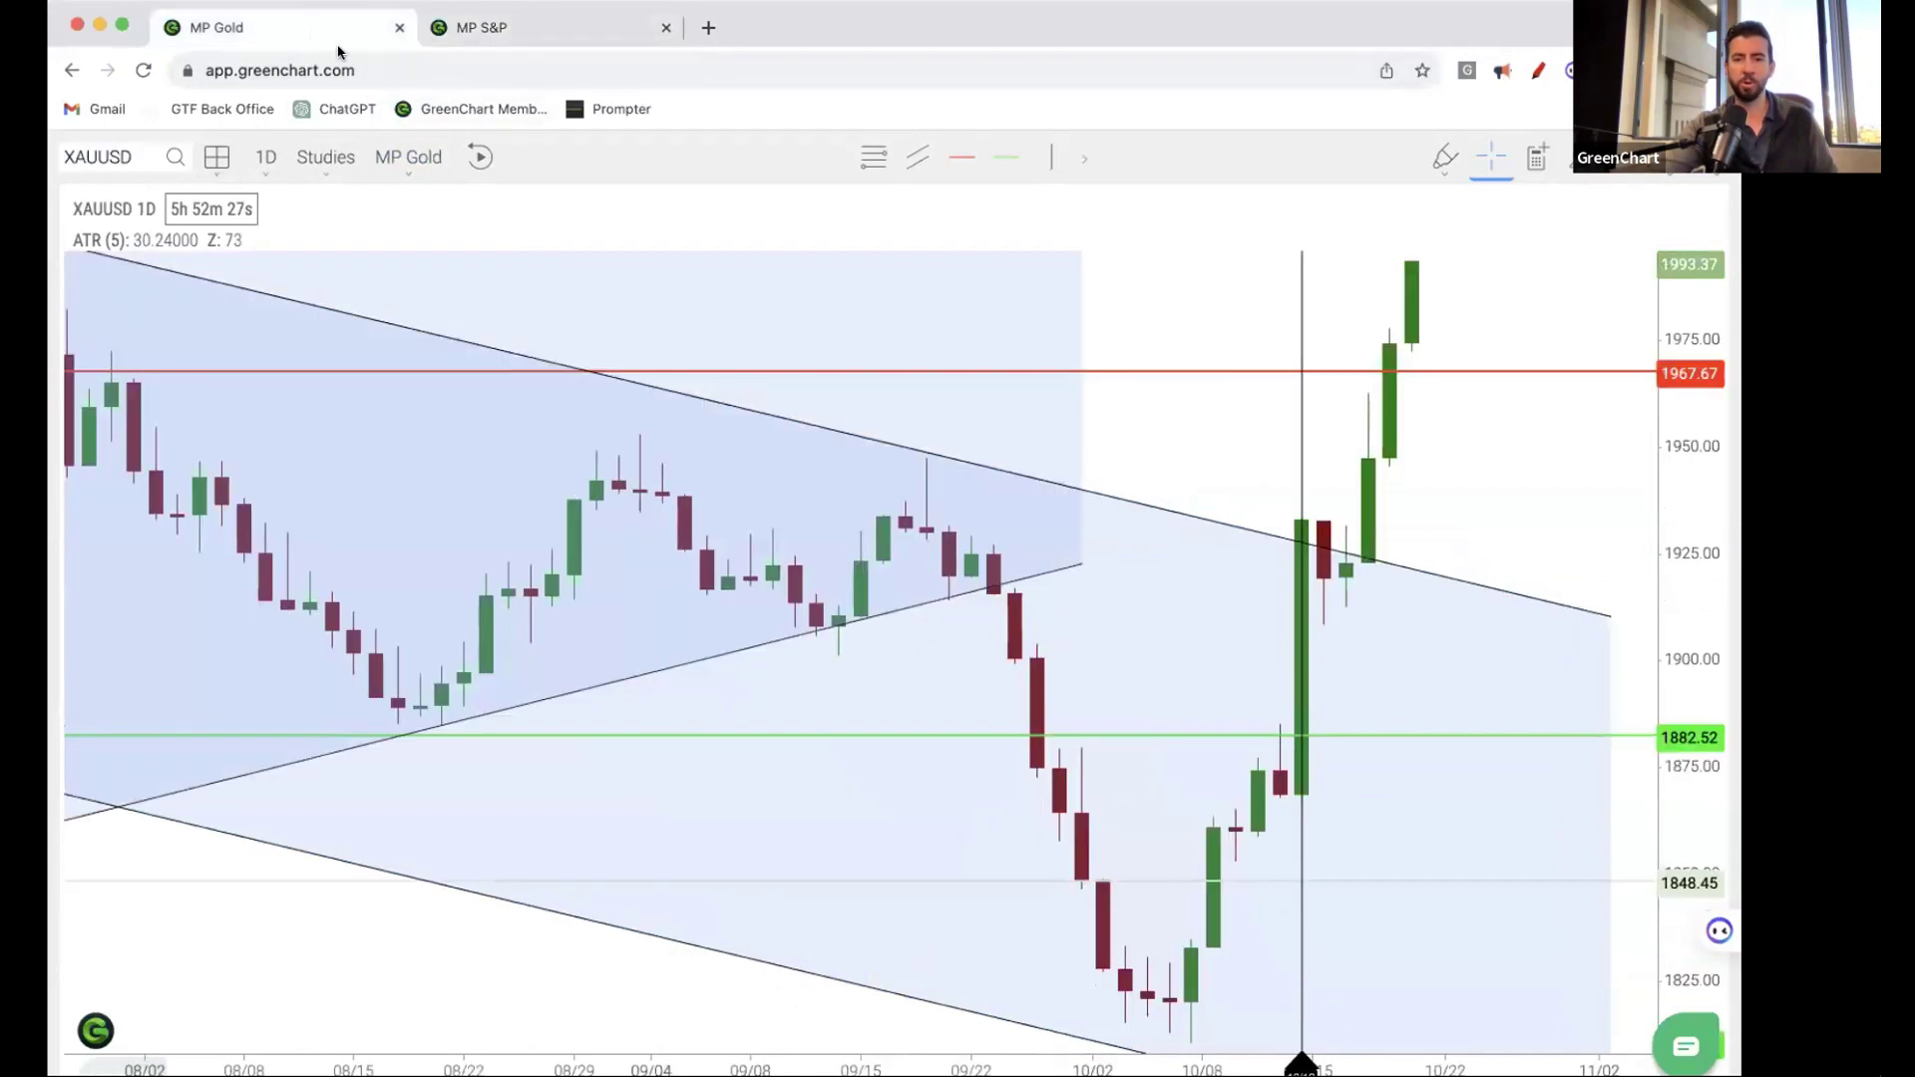
left_click(845, 676)
scroll(1167, 428, "down", 3)
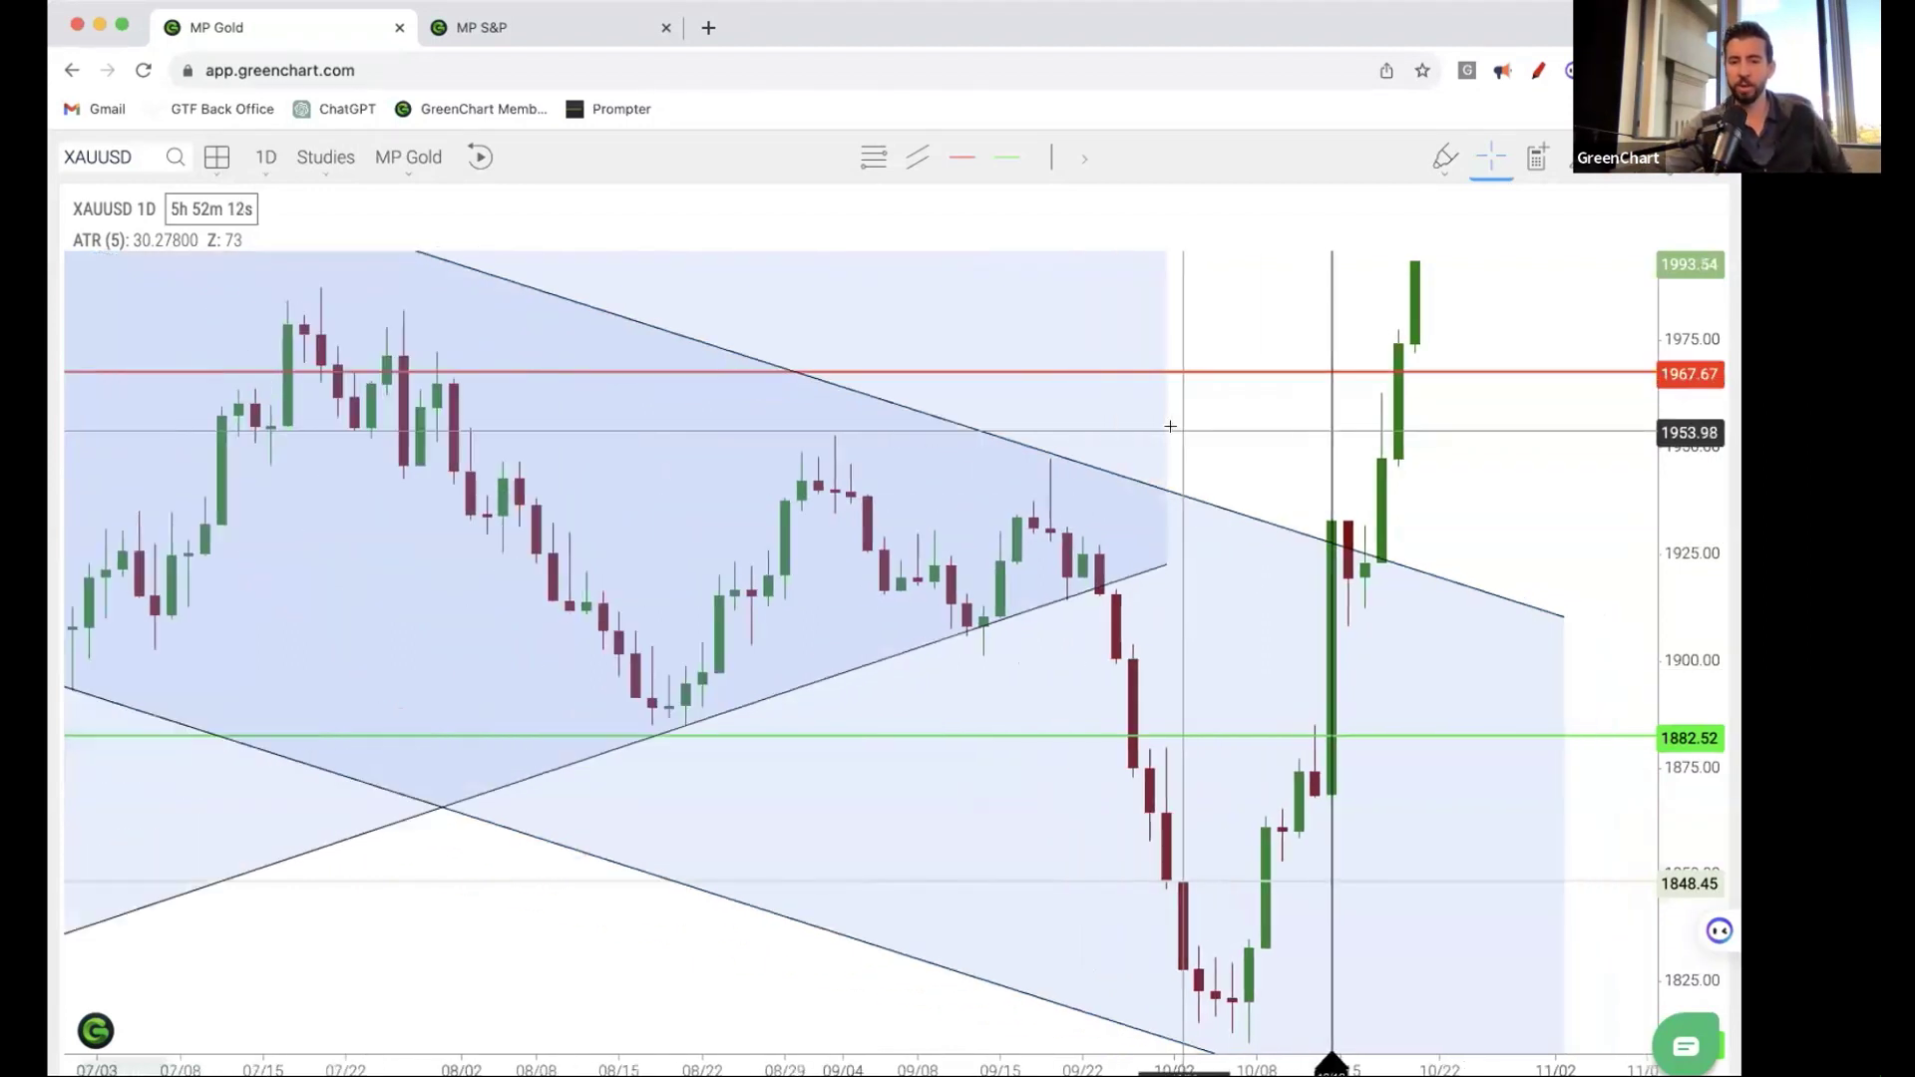
scroll(1170, 426, "down", 10)
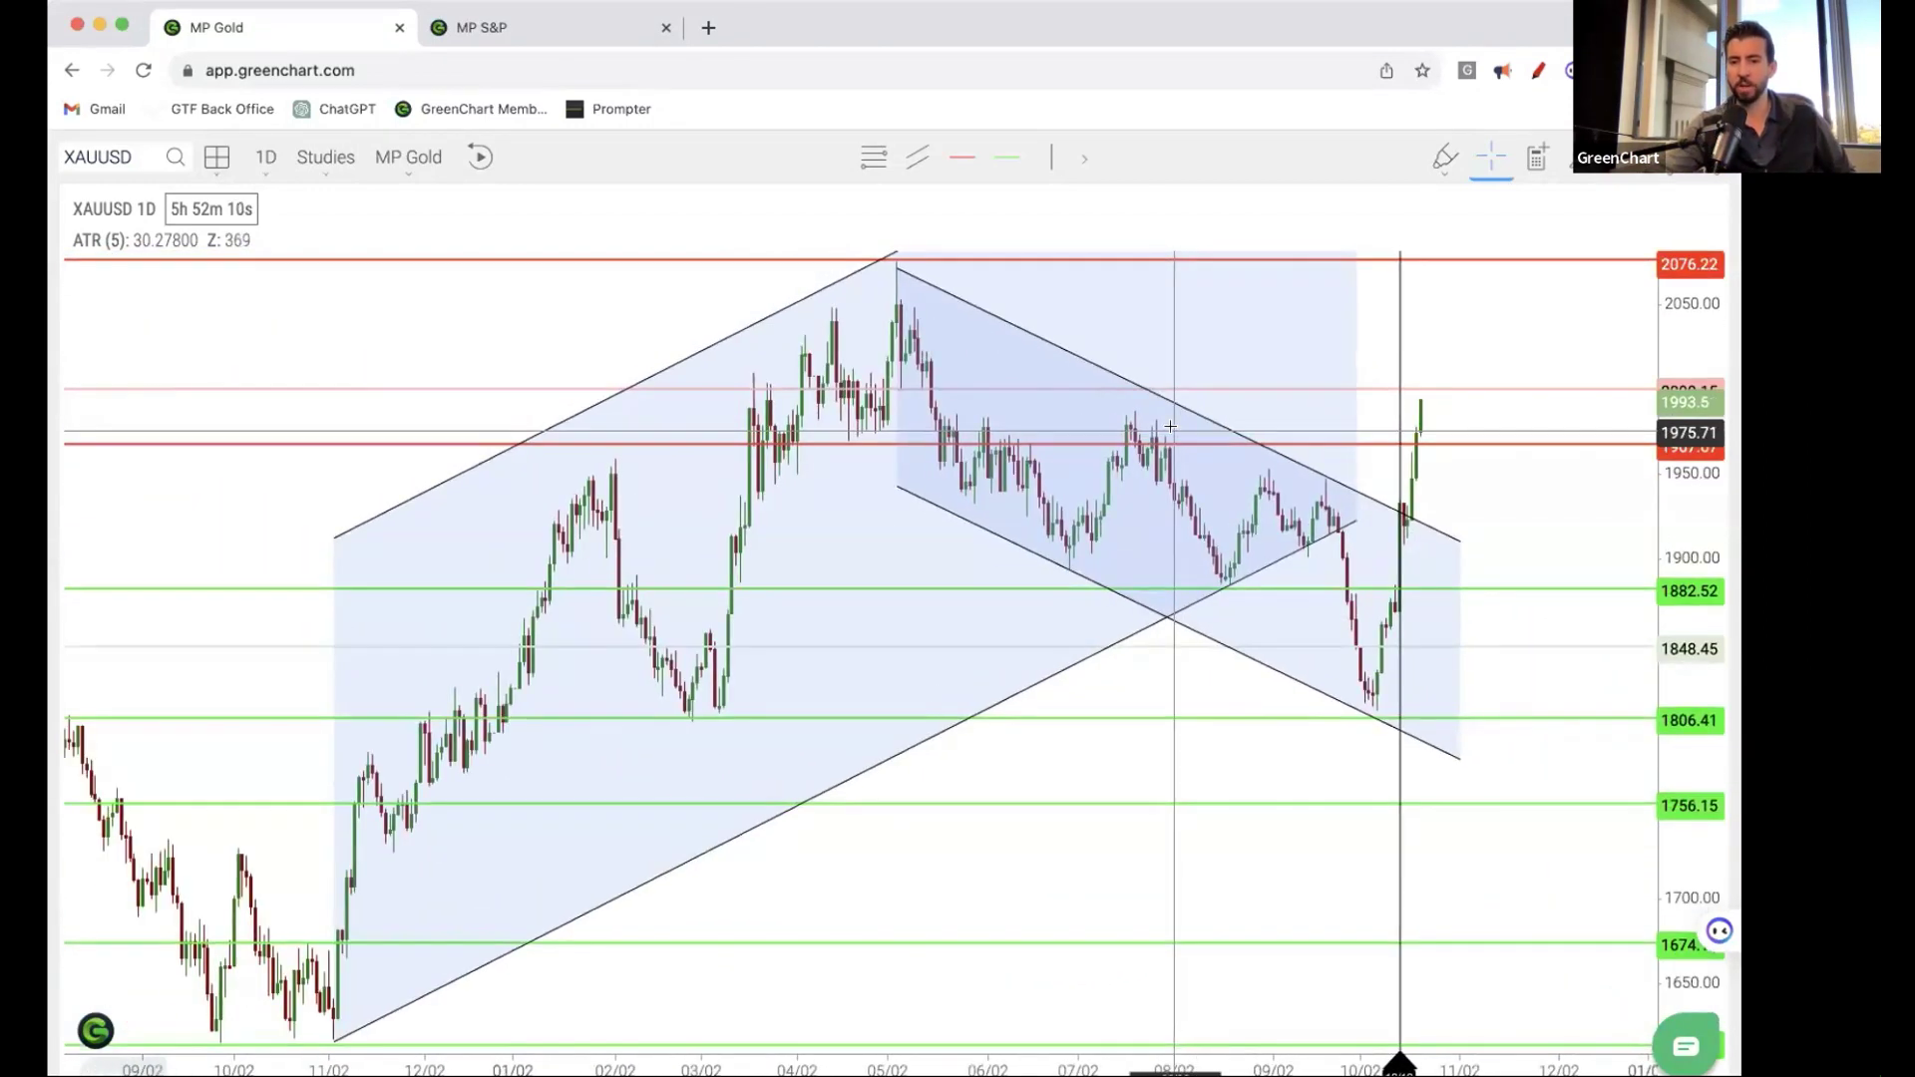
- Compare gold's rising channel with the overlapping descending channel in closer and wider views of the daily chart
scroll(1169, 426, "up", 5)
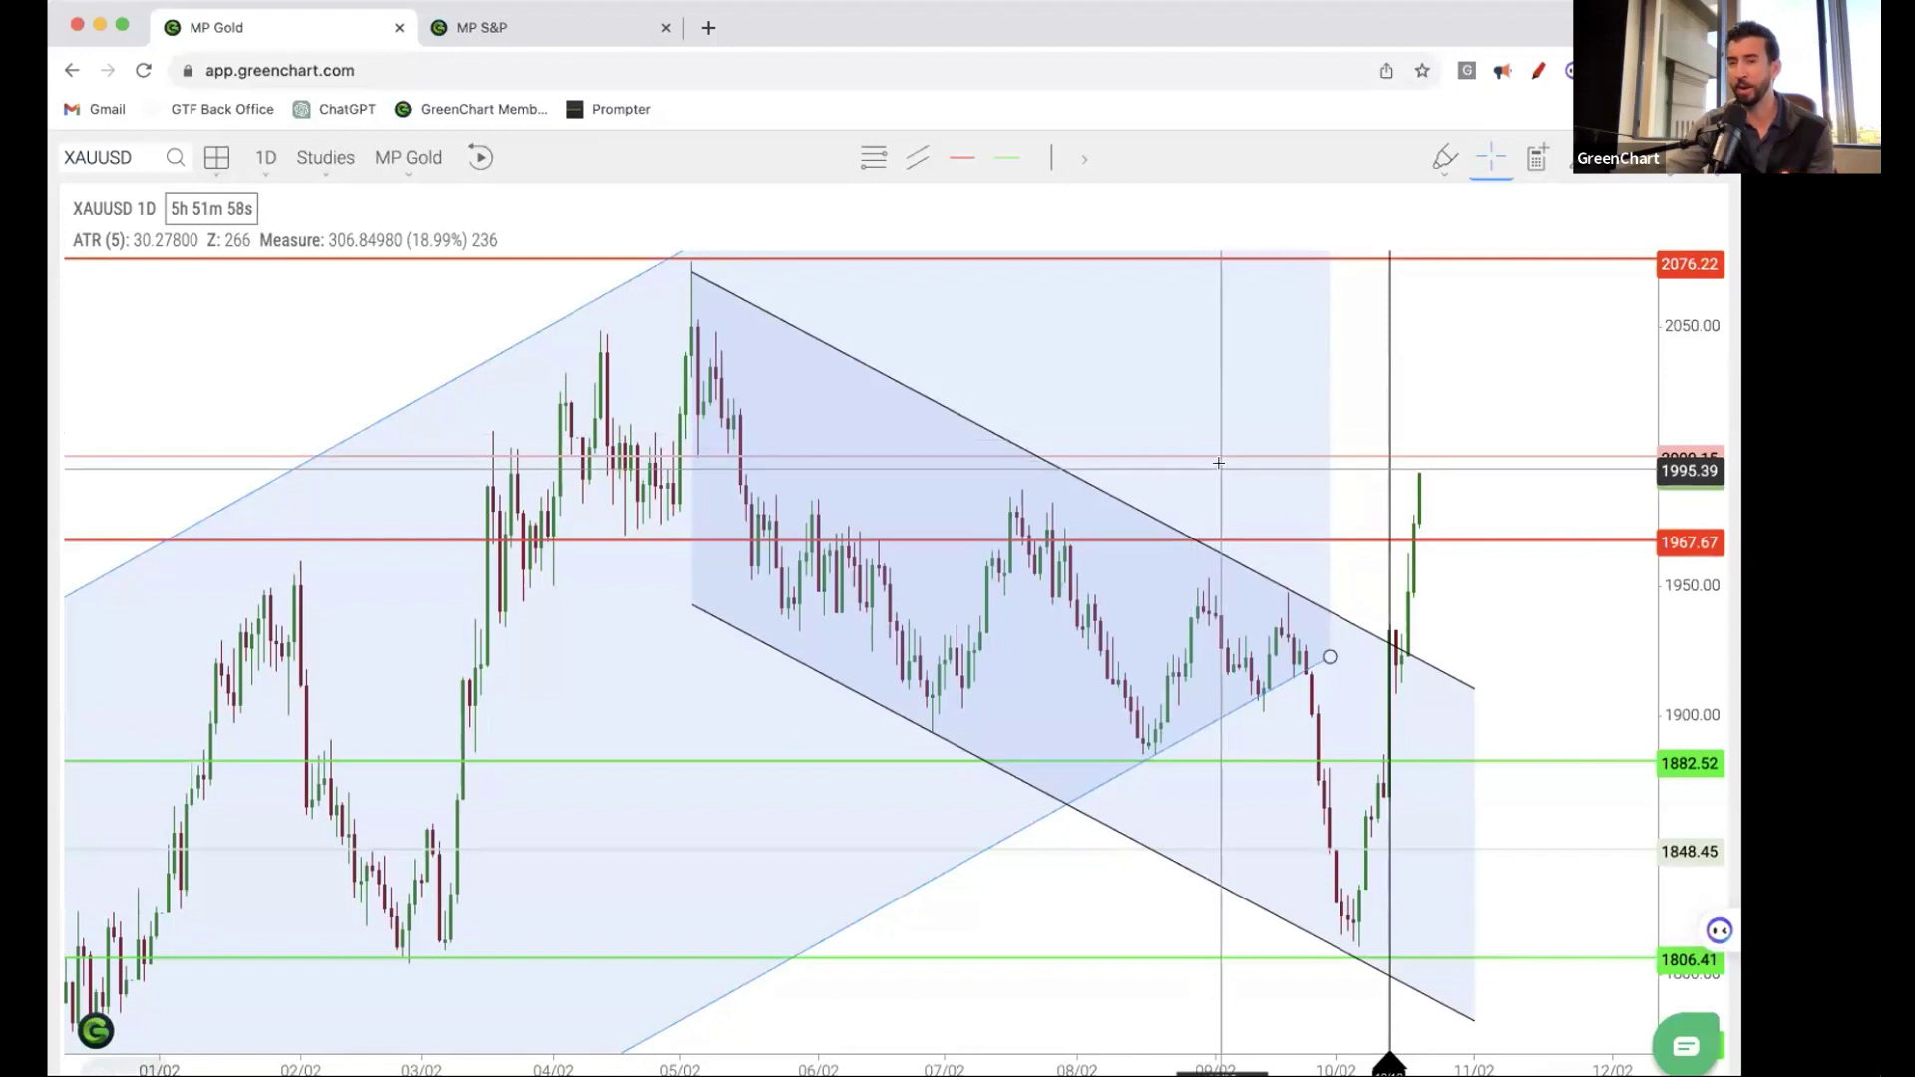
left_click(743, 377)
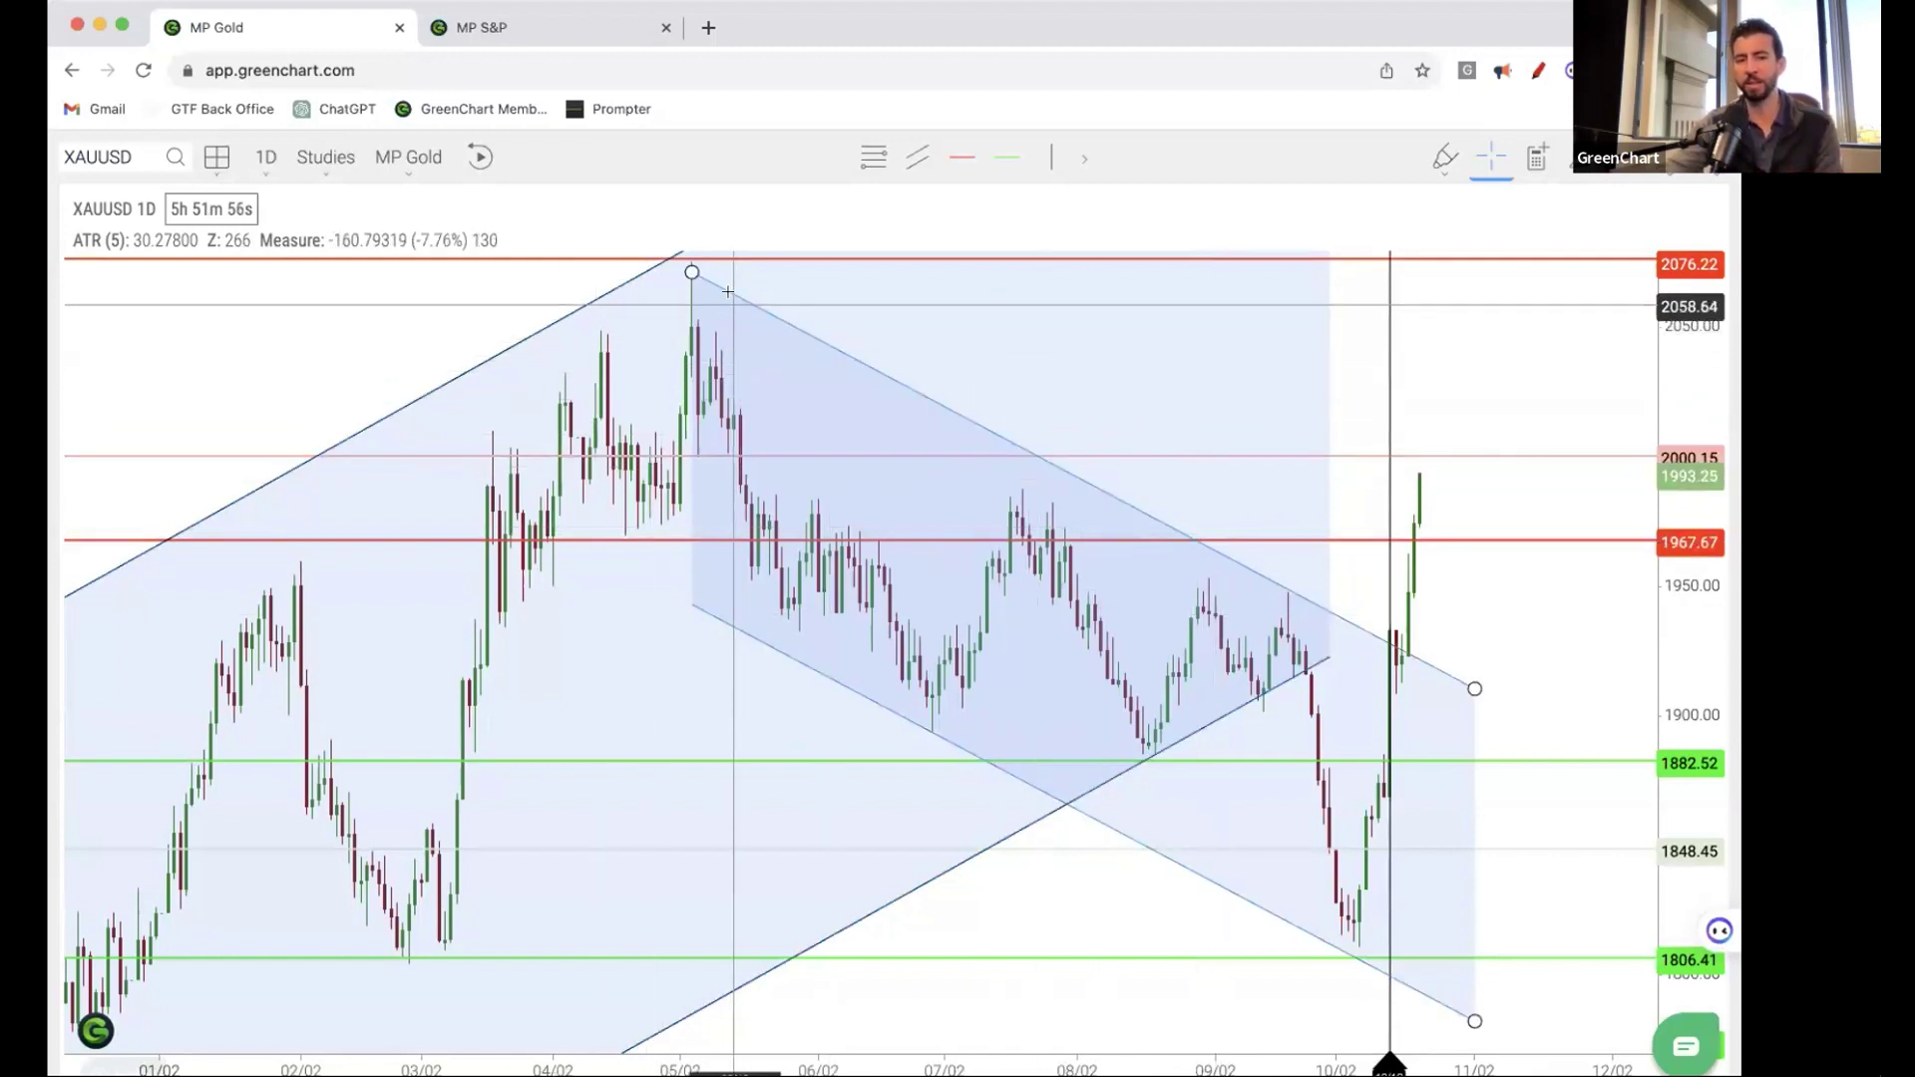
scroll(478, 914, "down", 5)
scroll(477, 914, "down", 1)
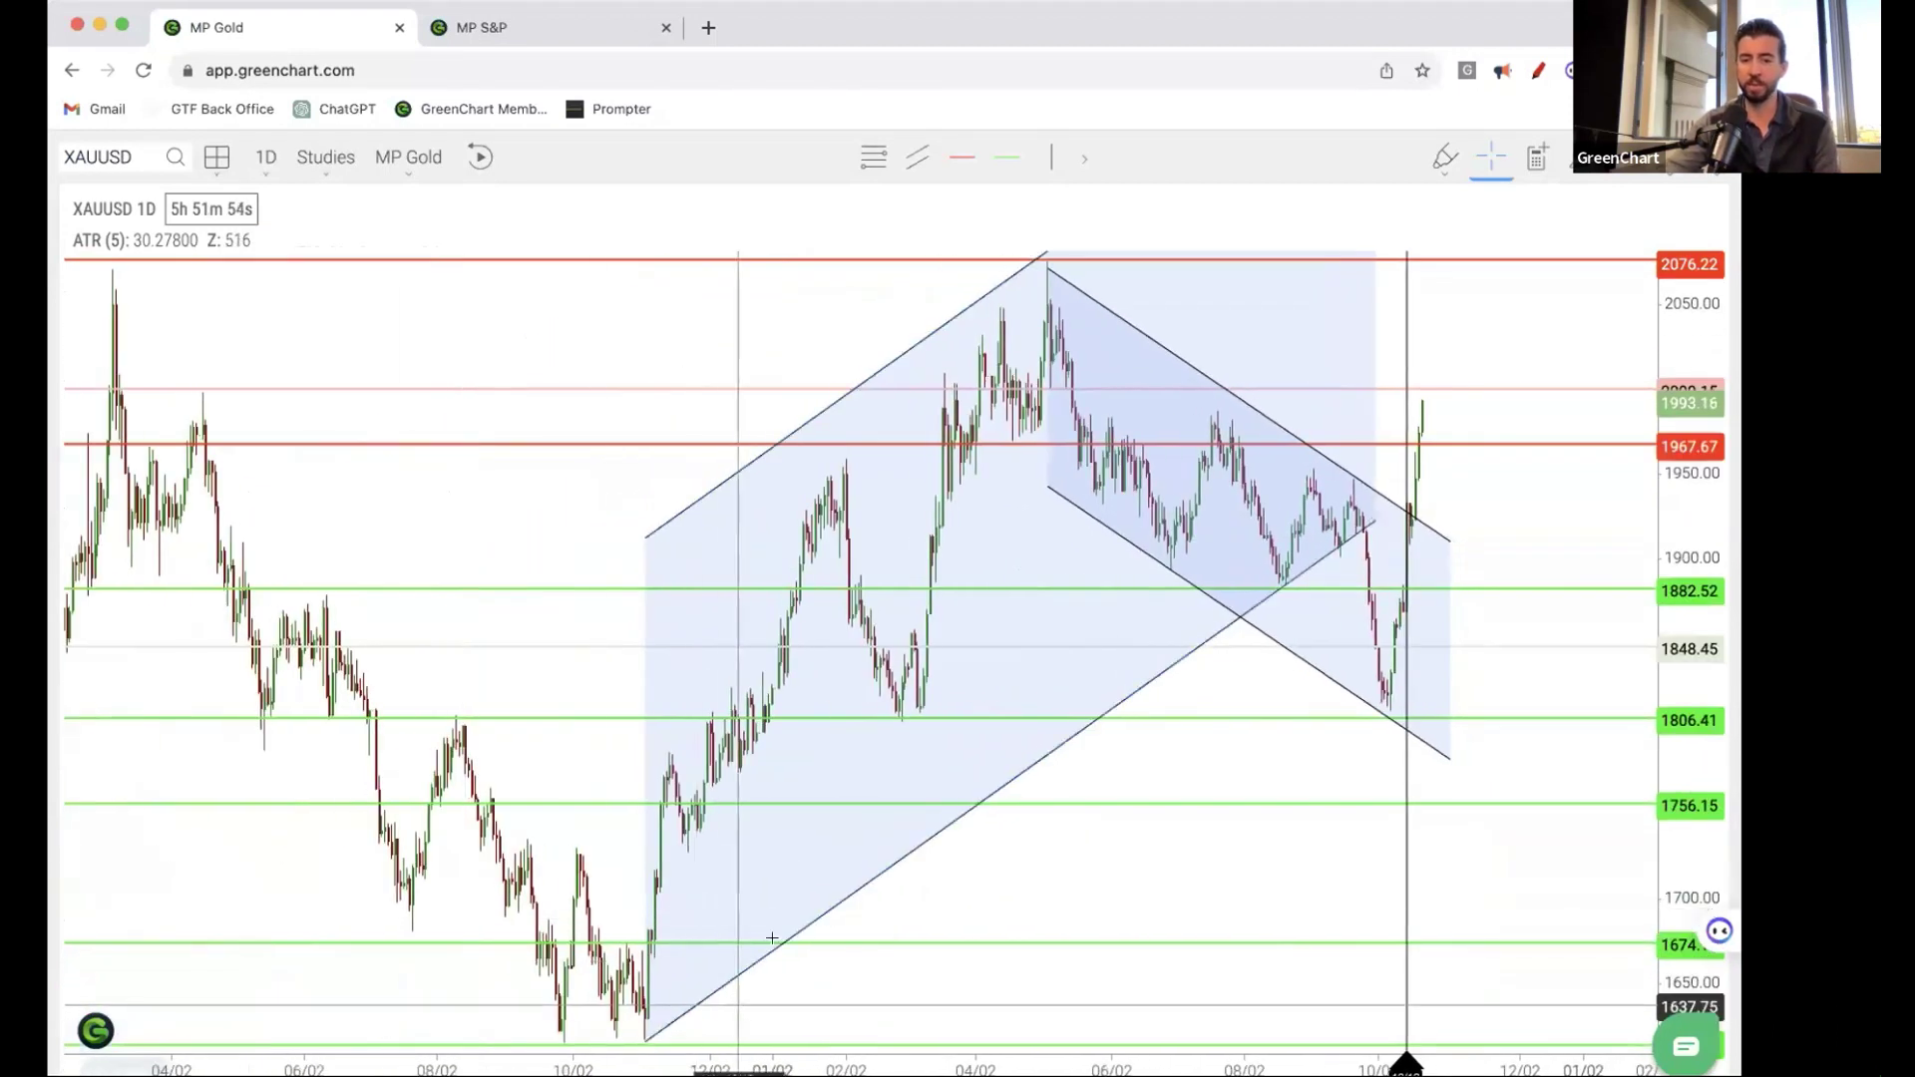
scroll(881, 670, "up", 5)
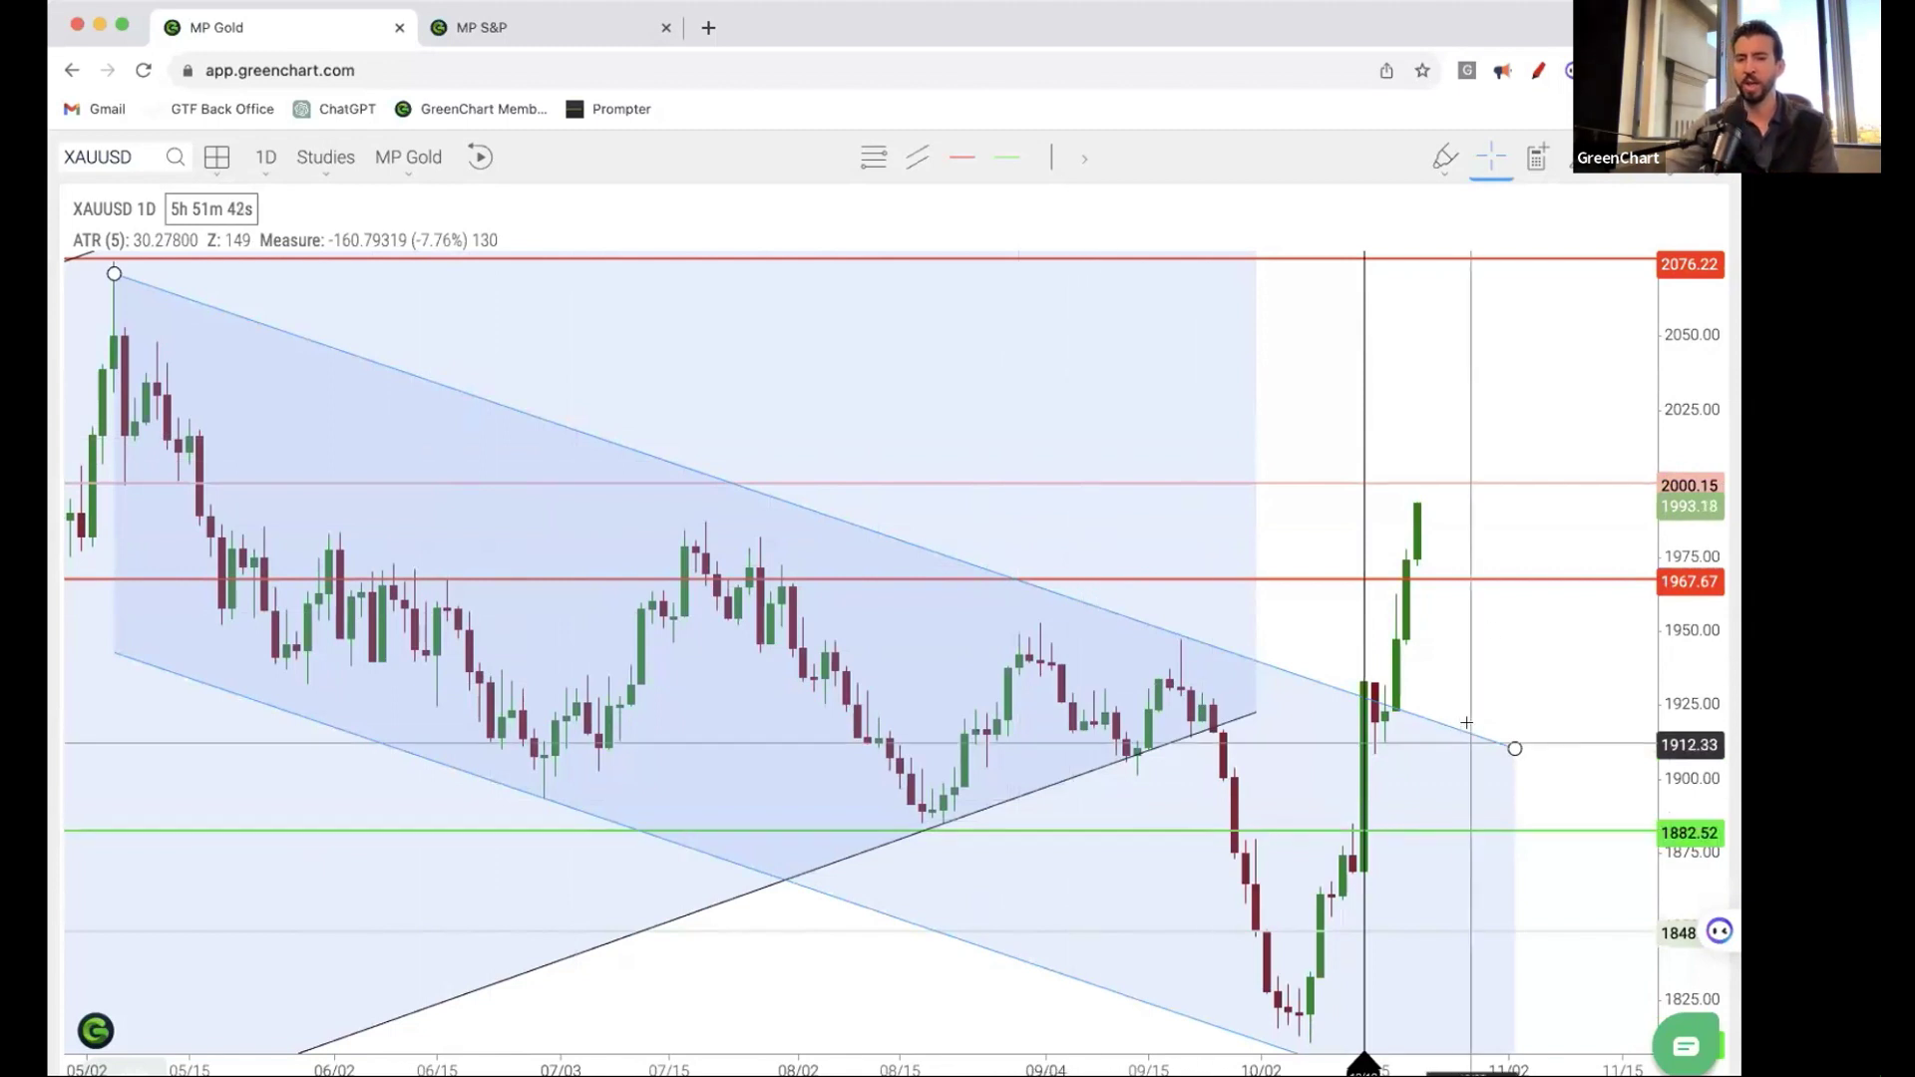
- Examine the mid-October gold candles around the descending channel's upper edge and the 1967.67 and 2000.15 levels
left_click(1370, 706)
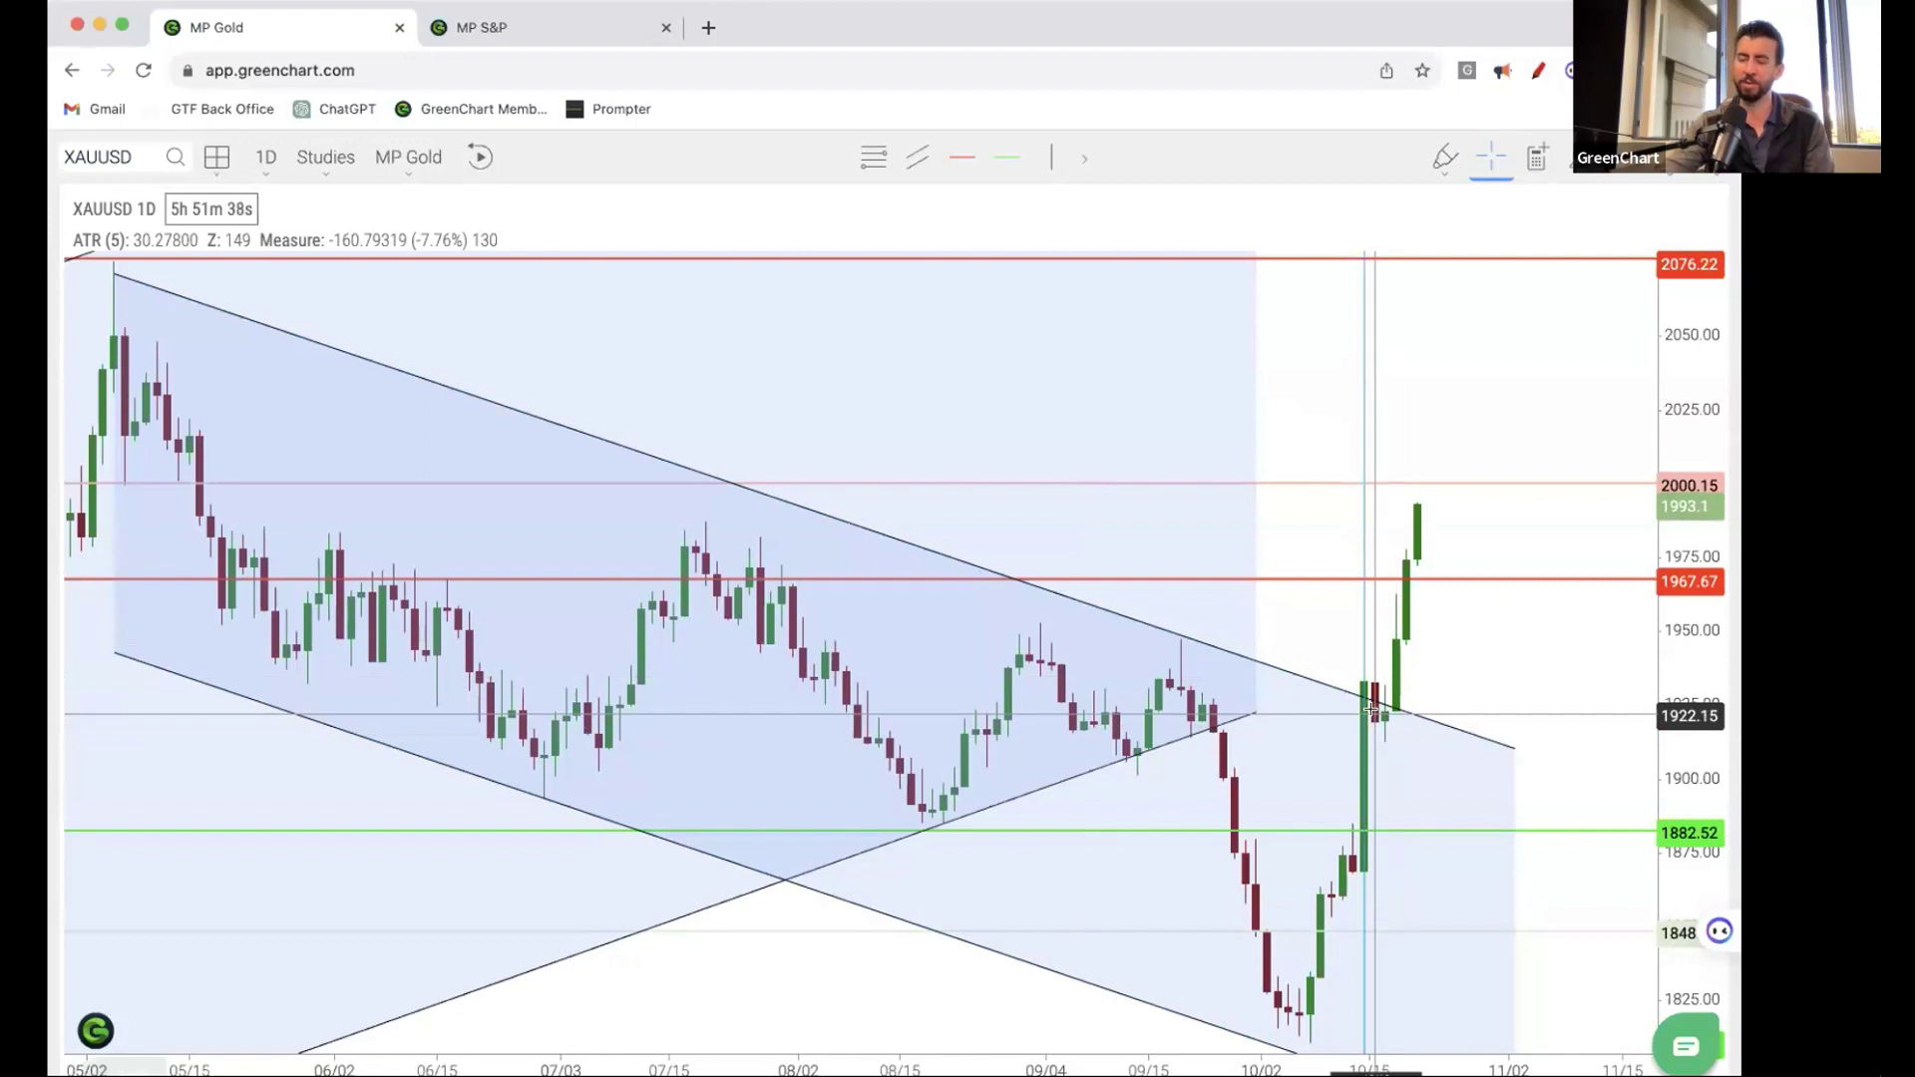
left_click(1387, 711)
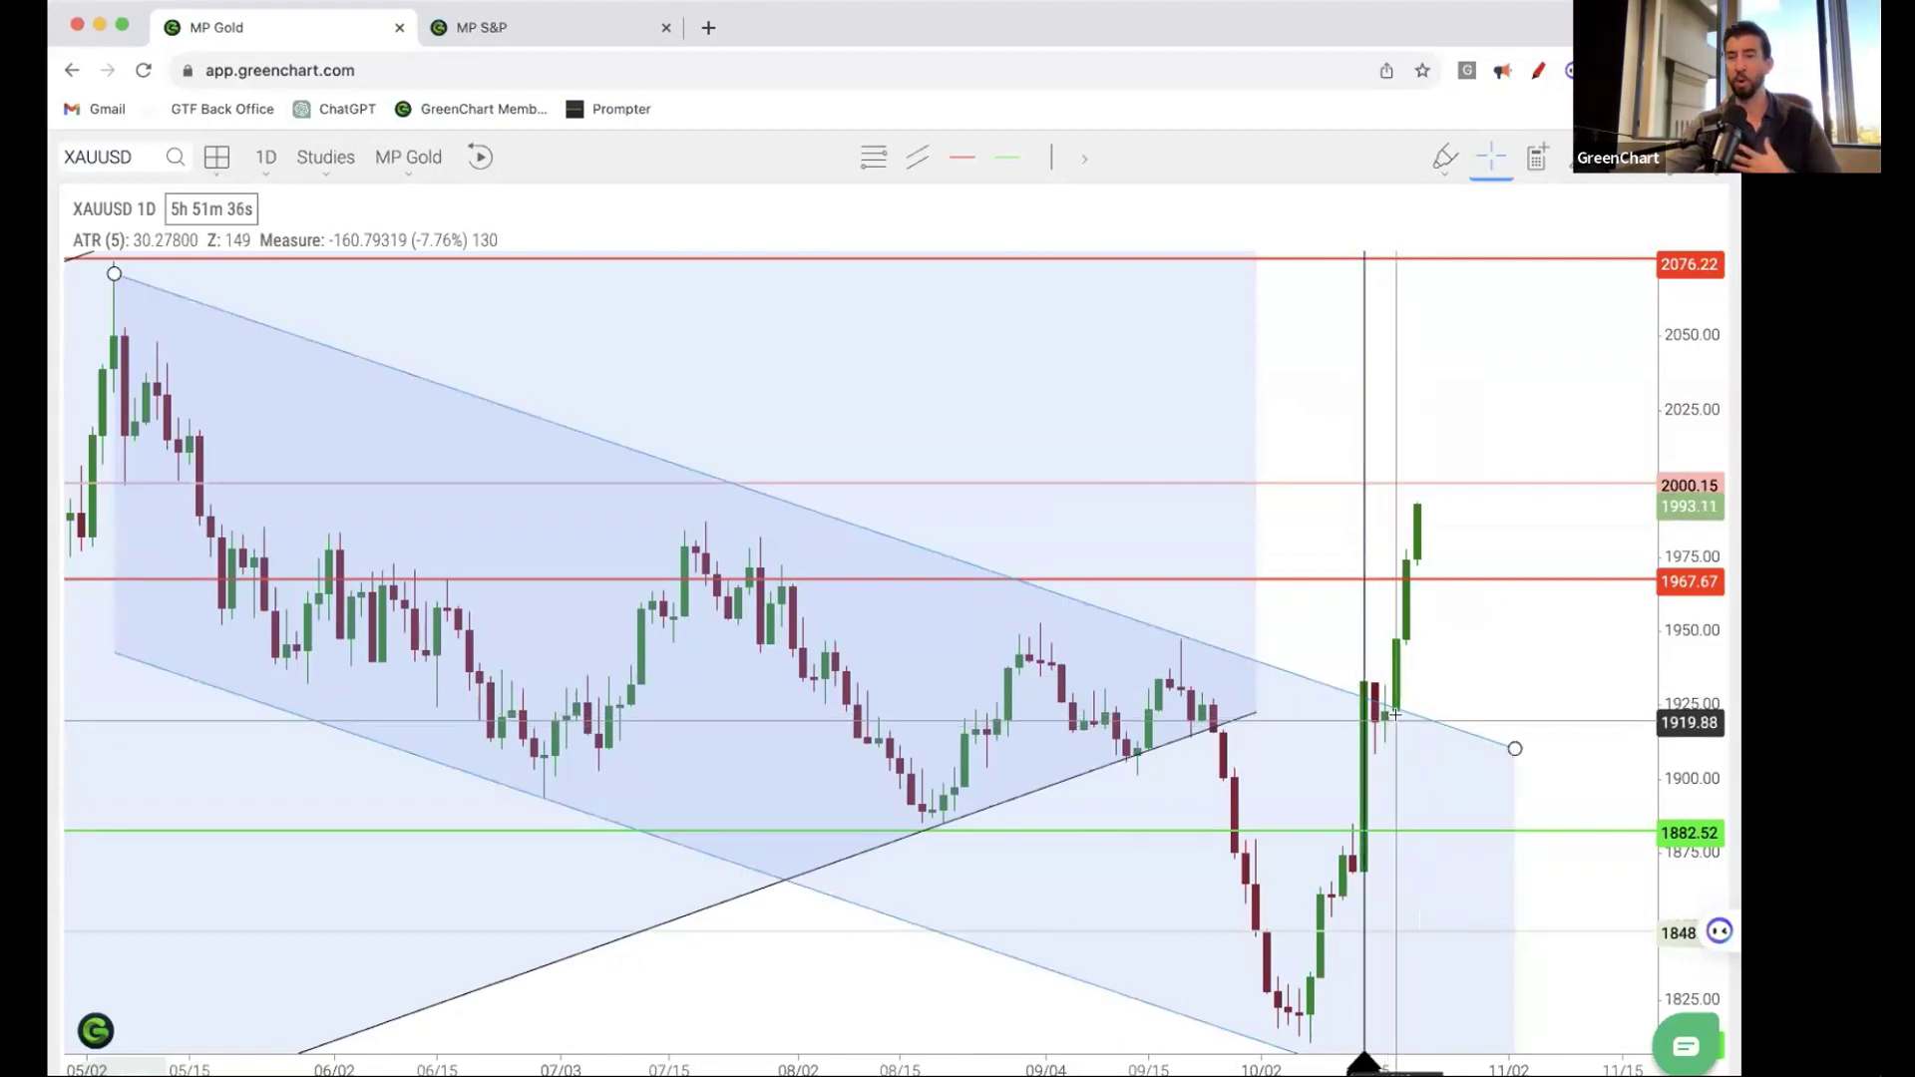
left_click(1393, 577)
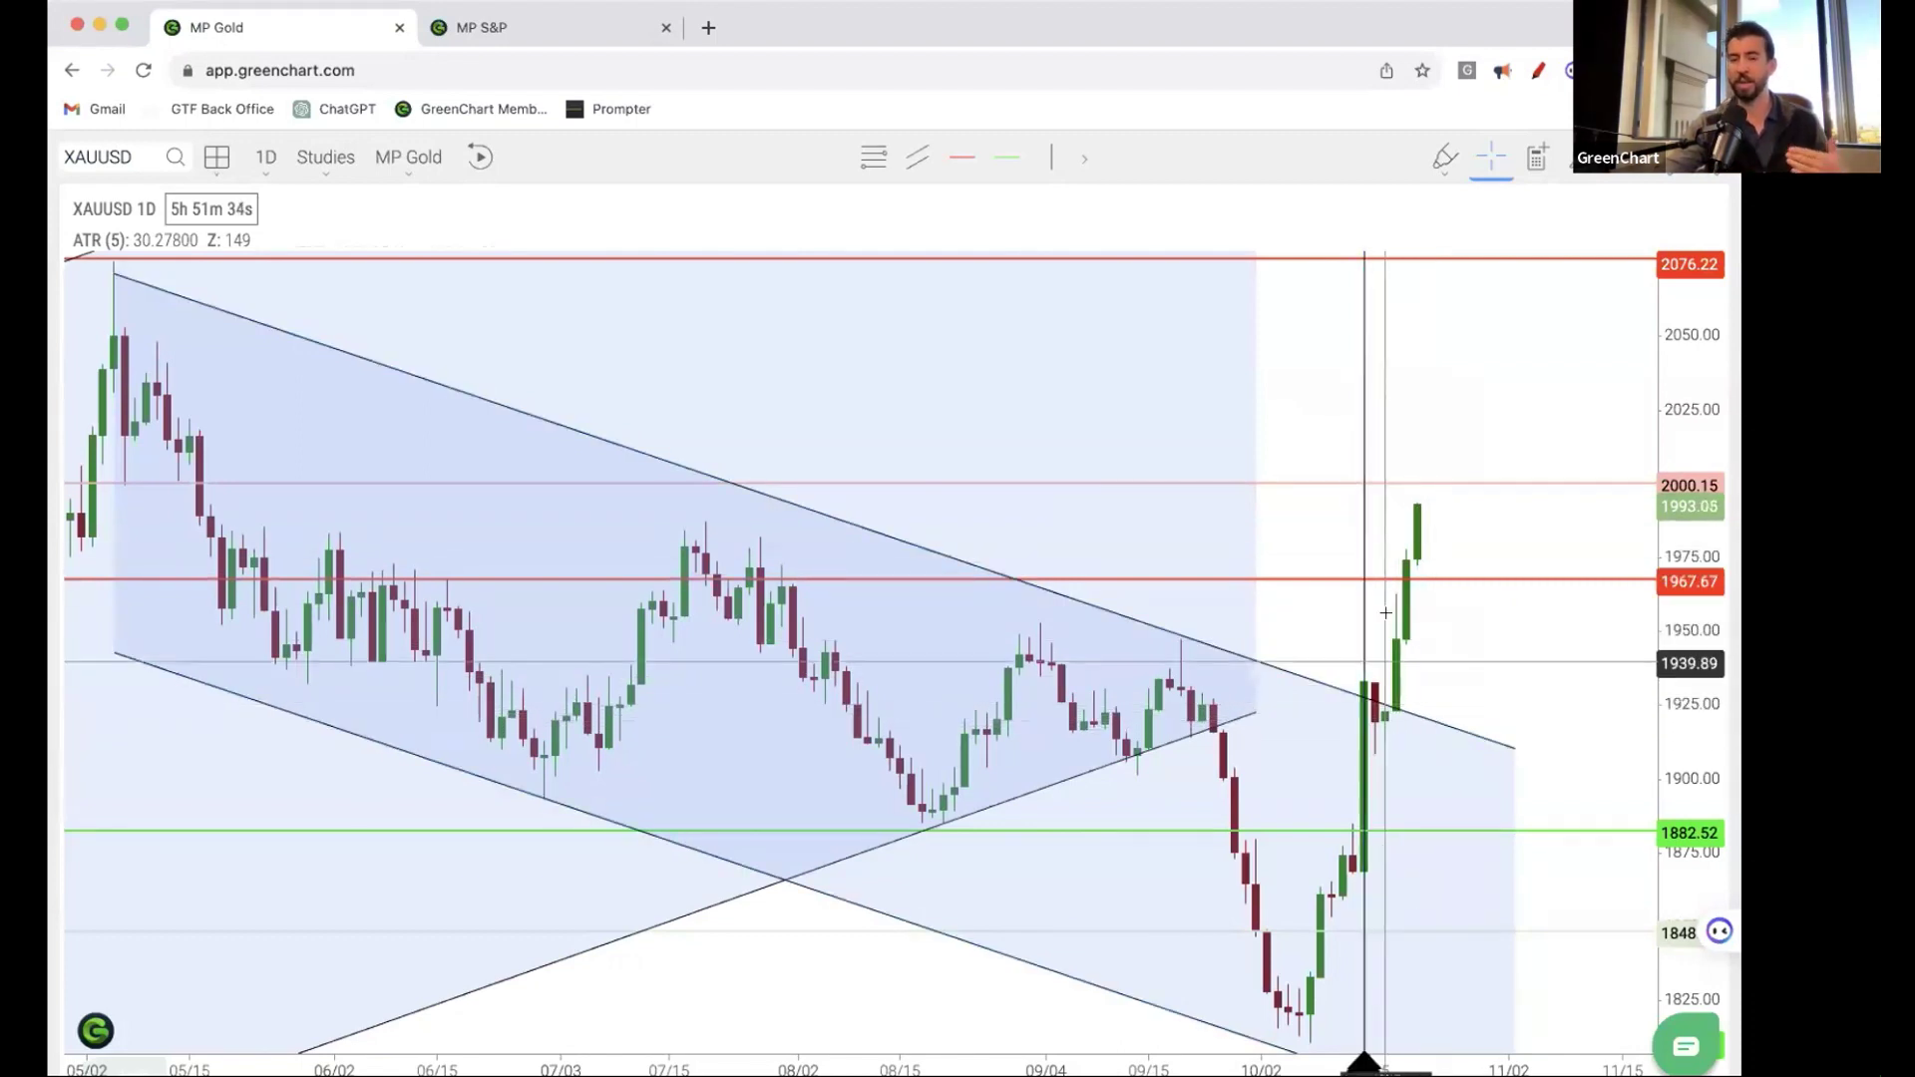
left_click(1537, 560)
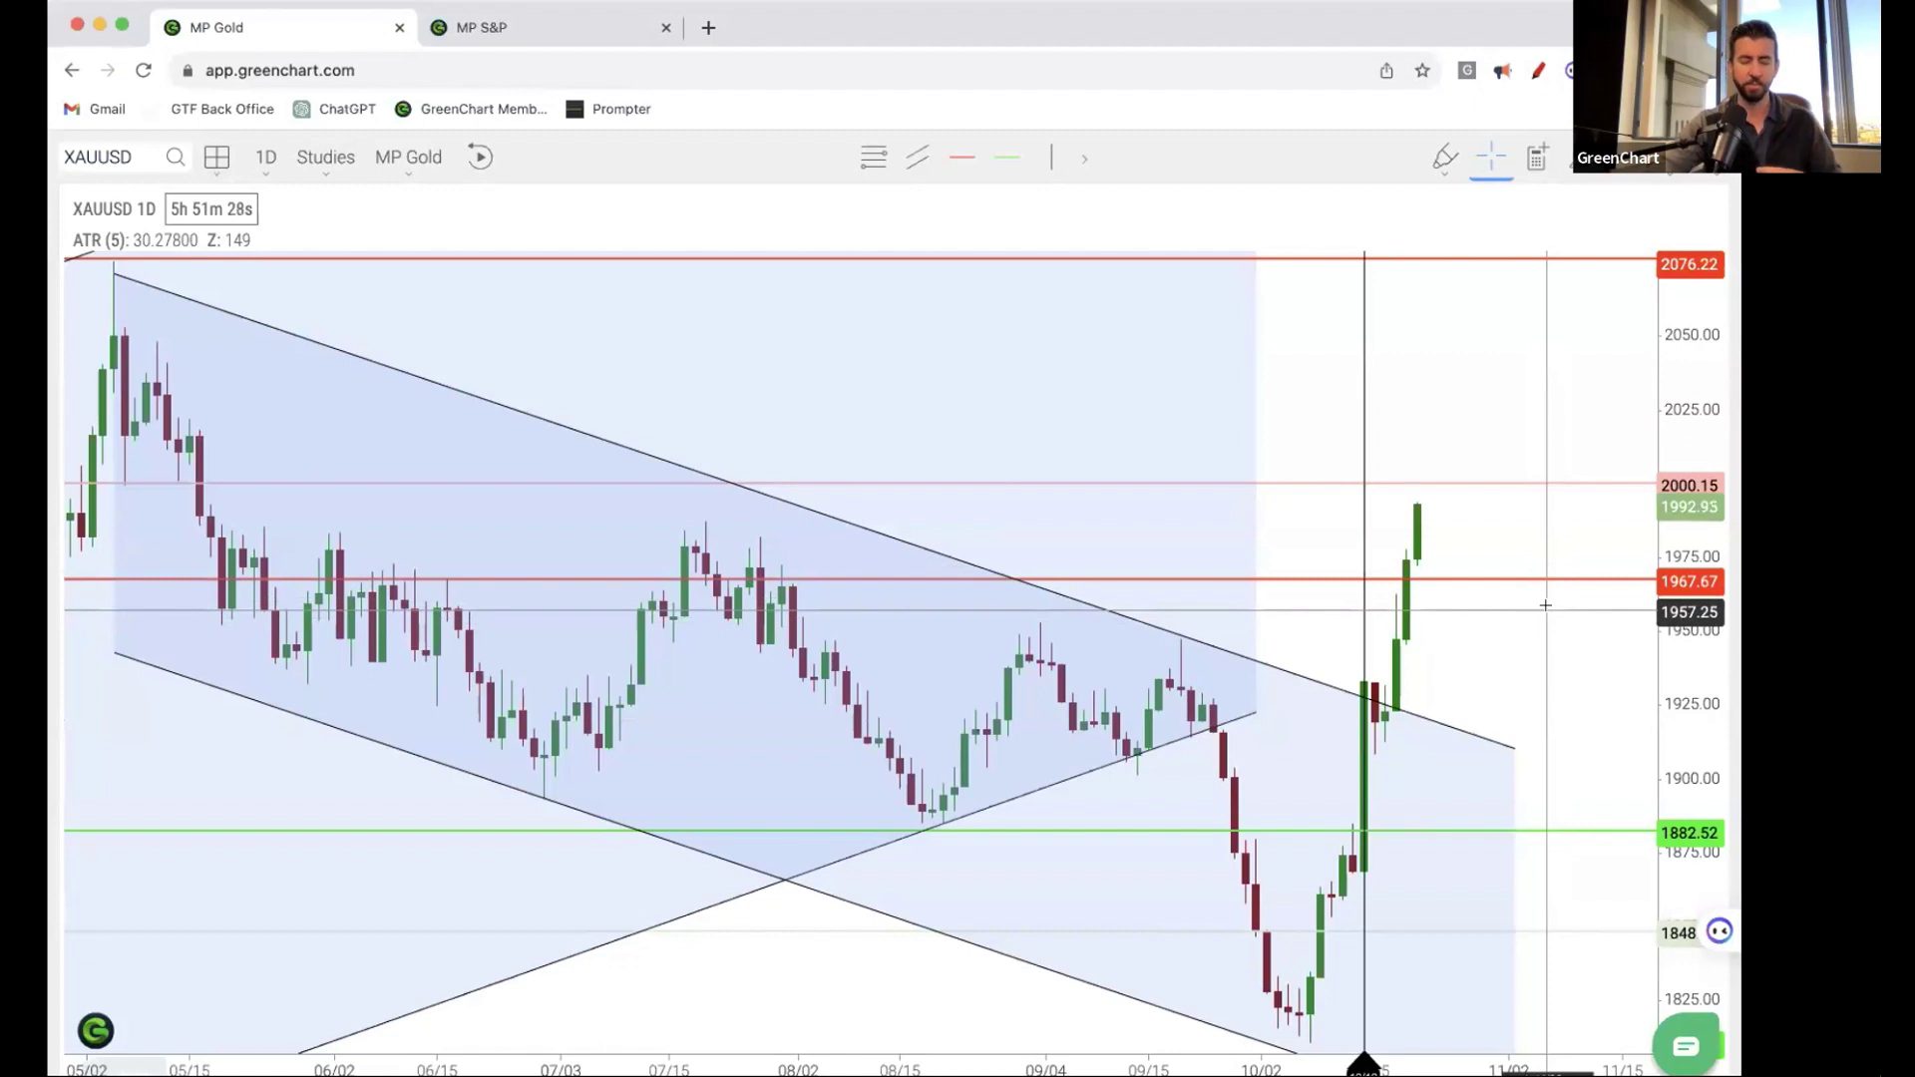
left_click_drag(1535, 485, 1533, 479)
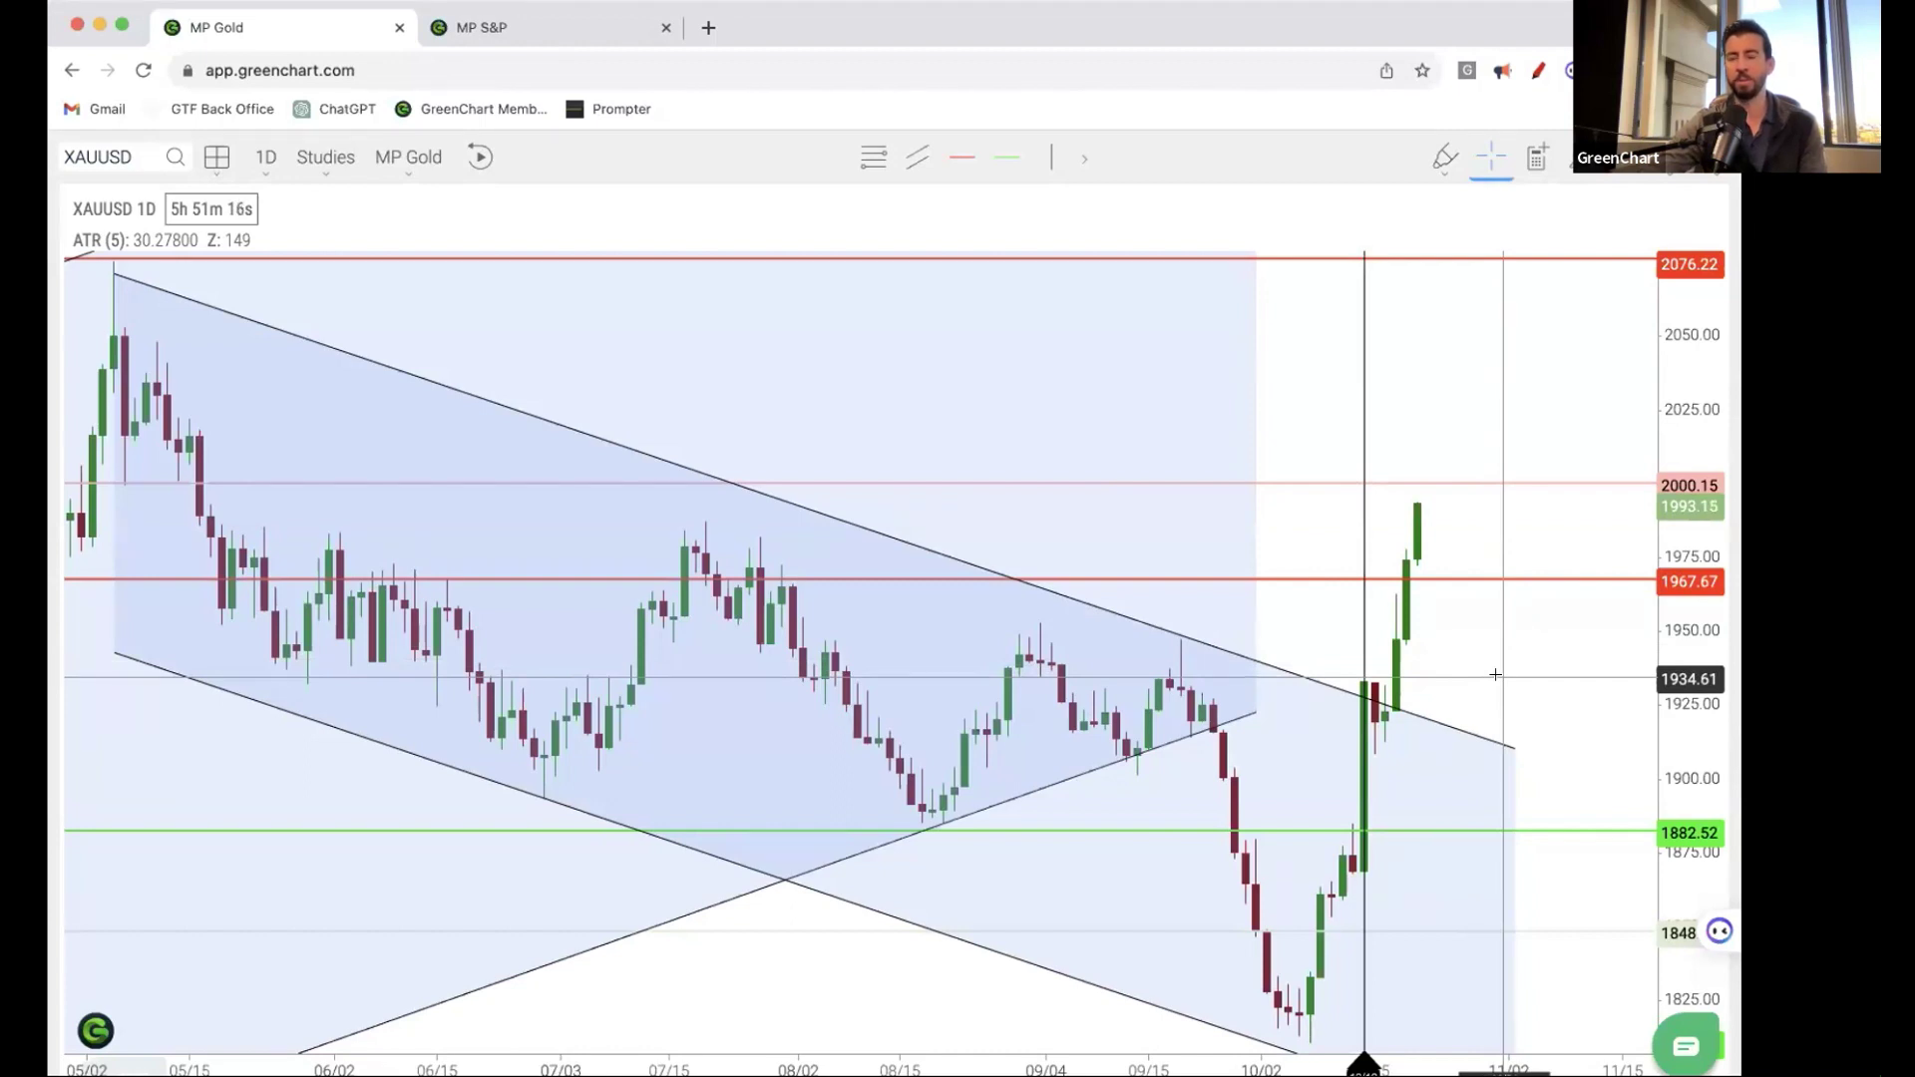
left_click(1422, 715)
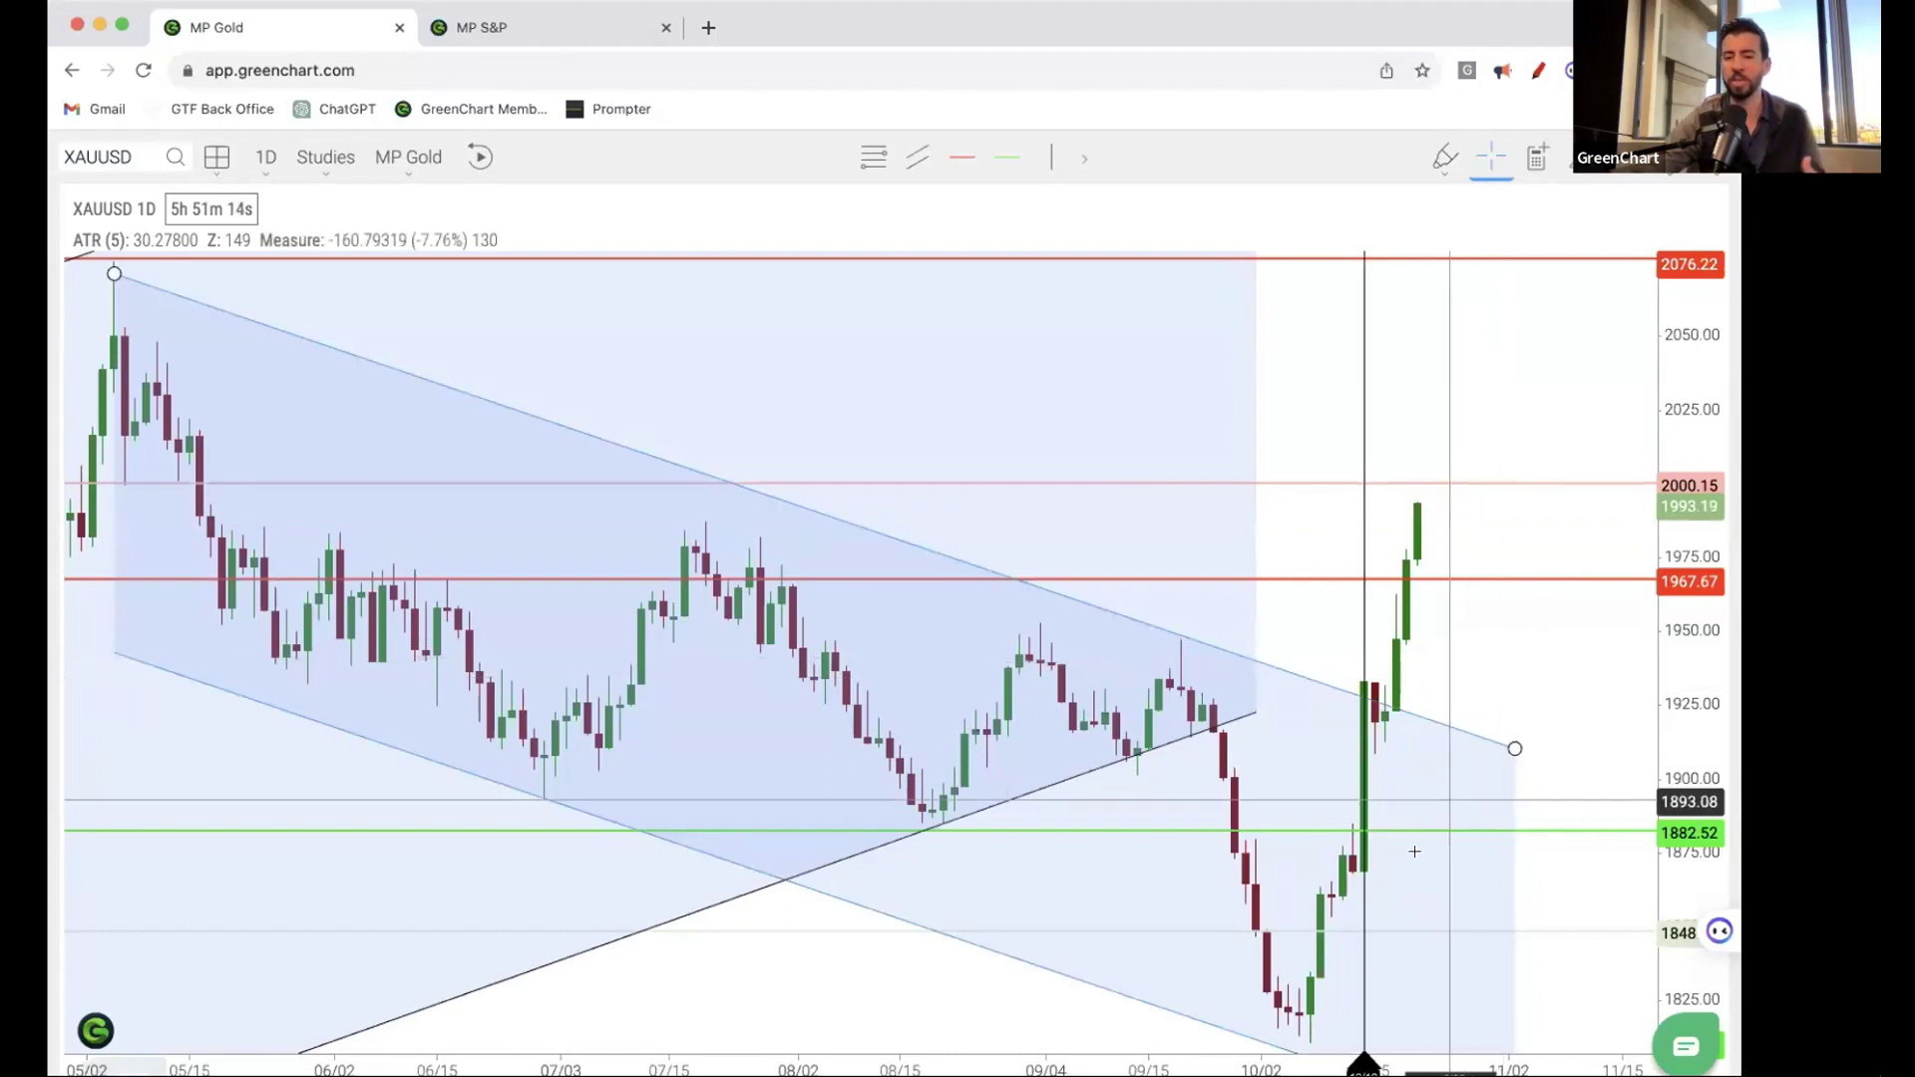
left_click(1436, 697)
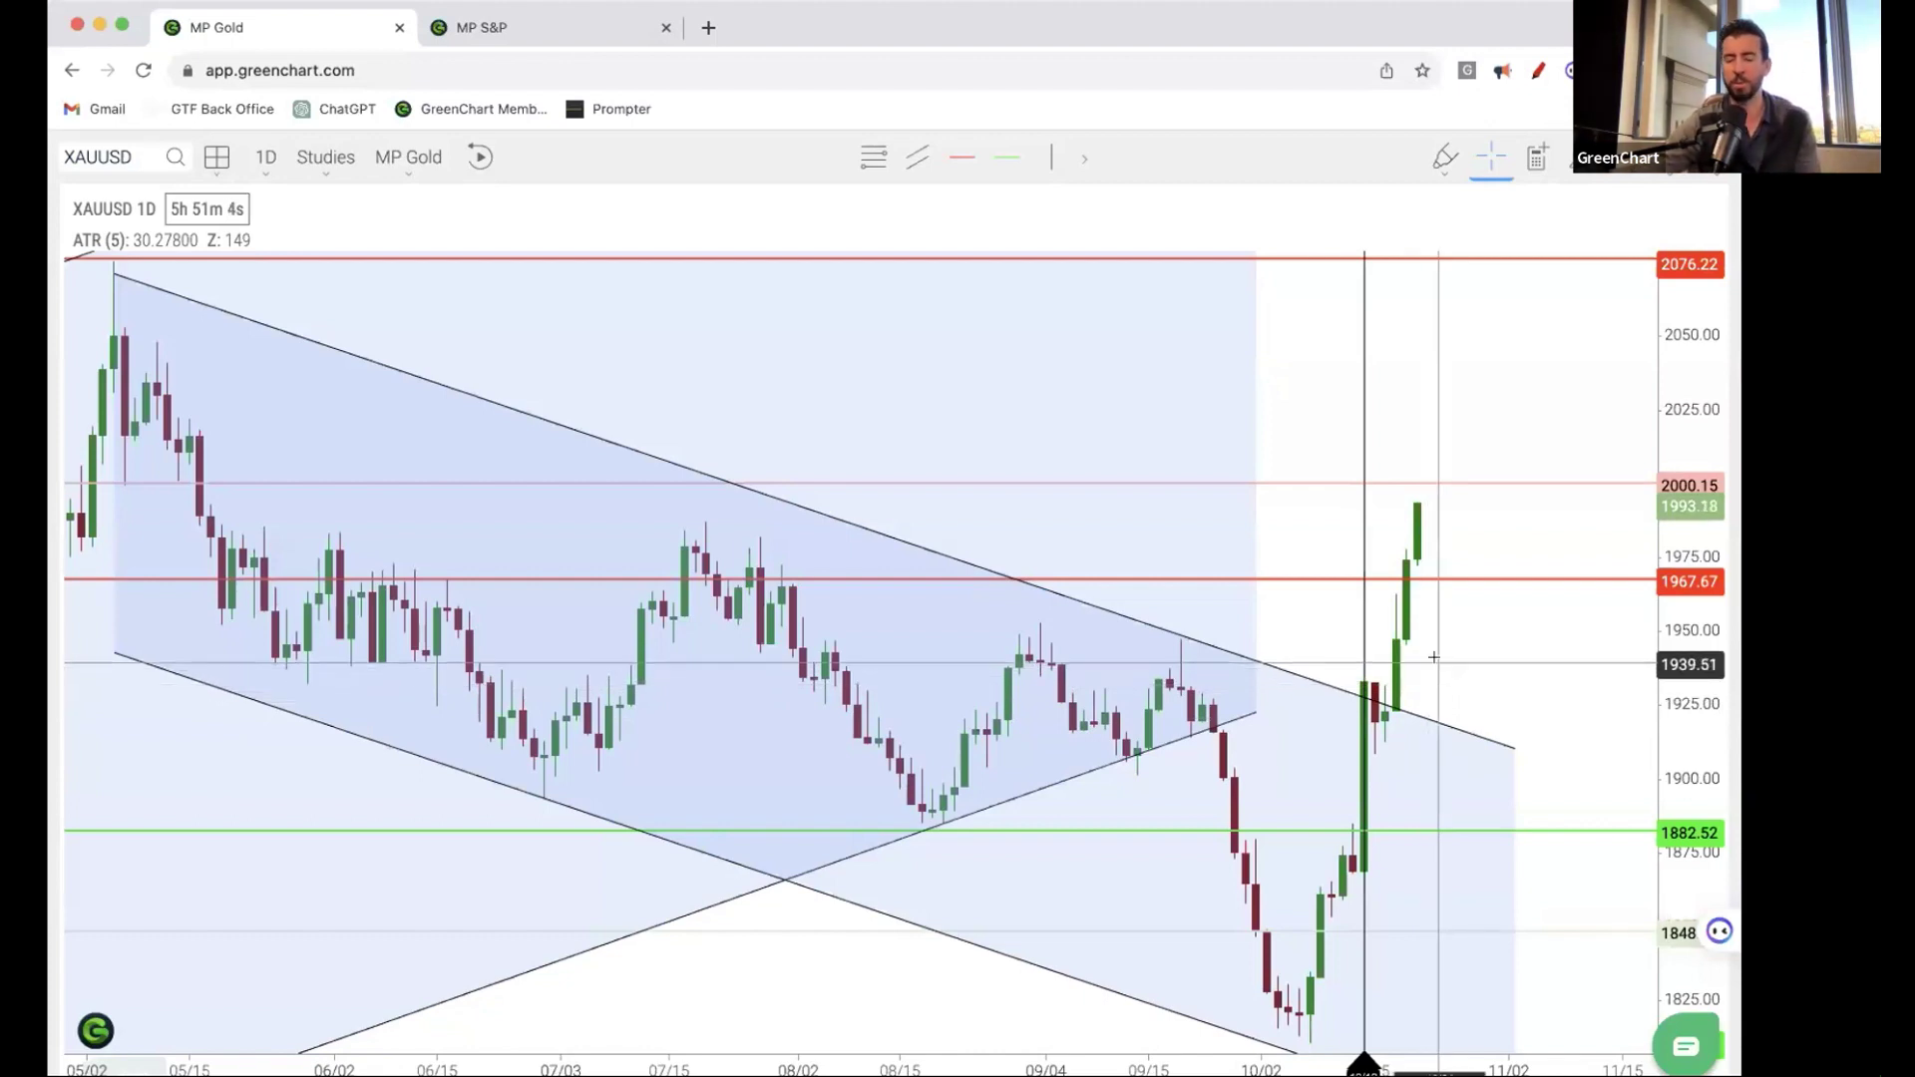
scroll(1433, 658, "up", 5)
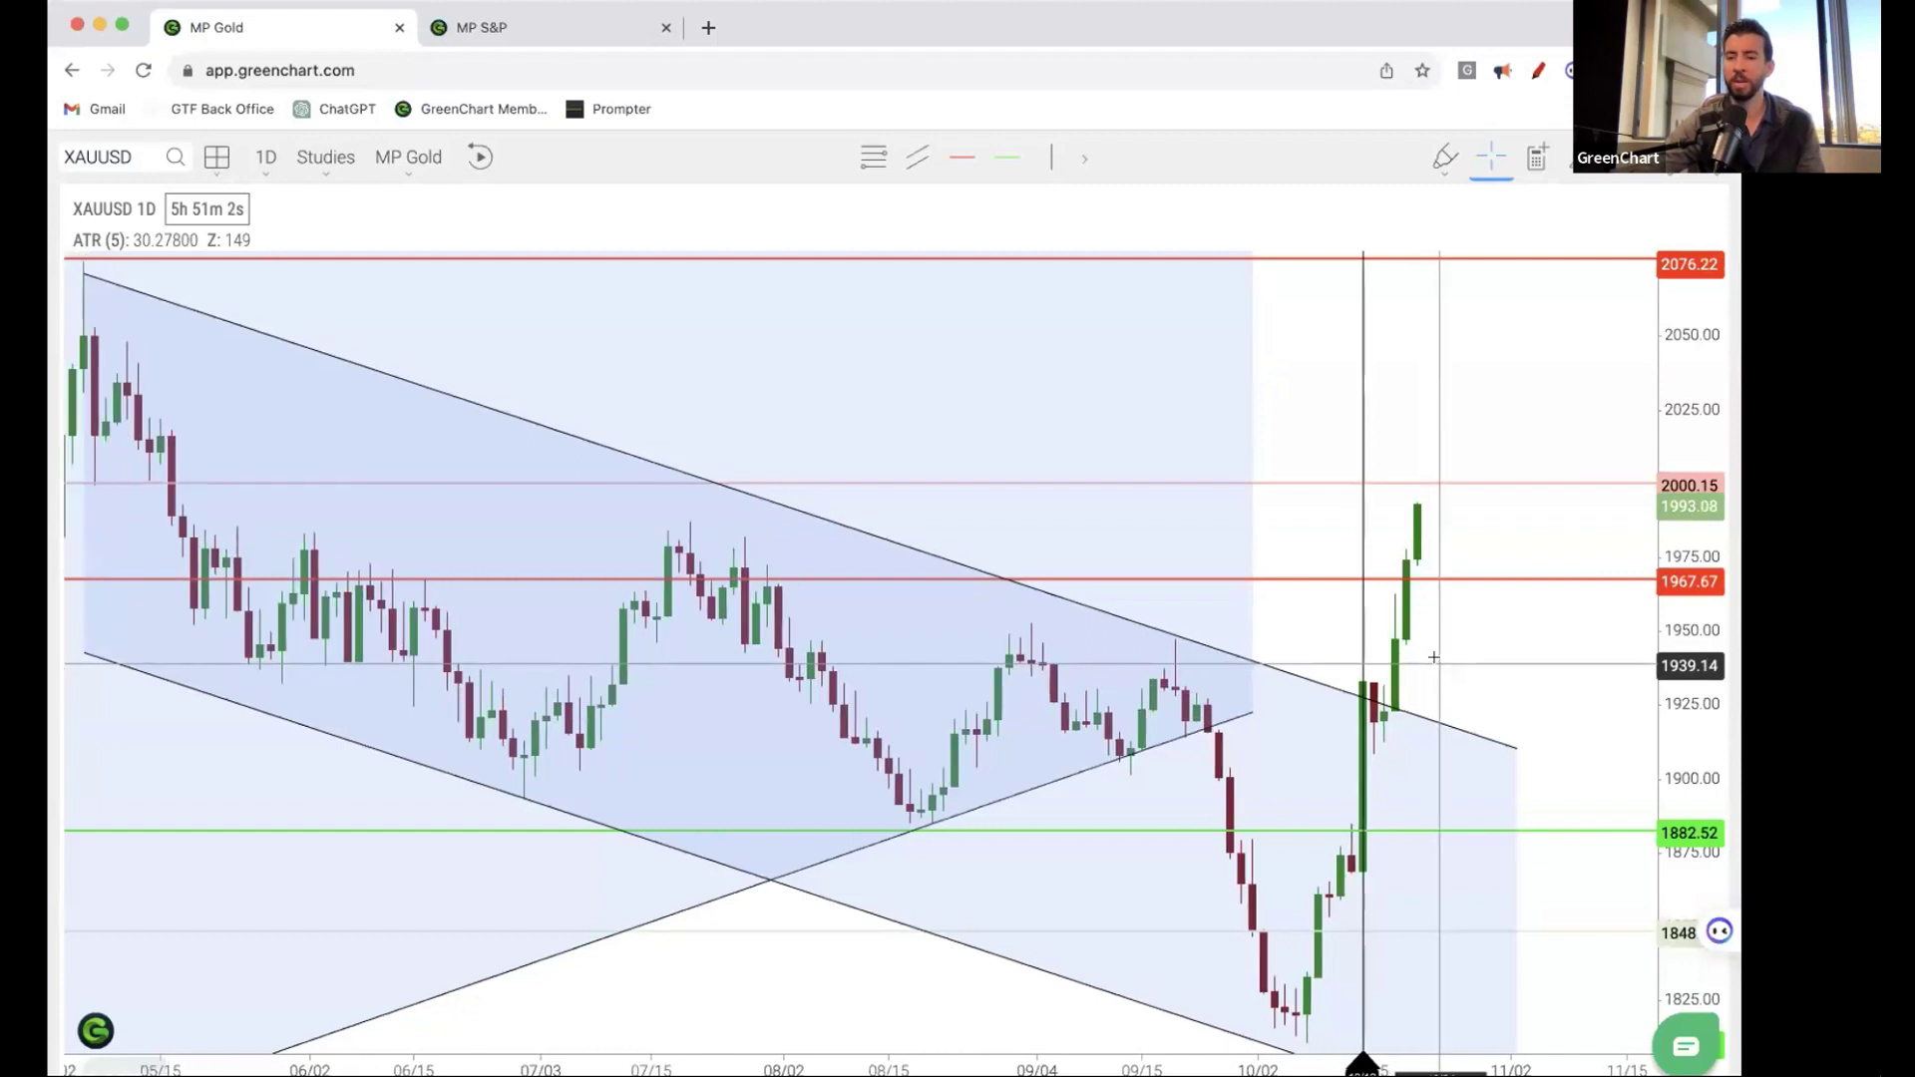
- Shorten the descending gold channel to end at the 10/20 candle and raise its lower edge to the October low
left_click_drag(1552, 503, 1359, 600)
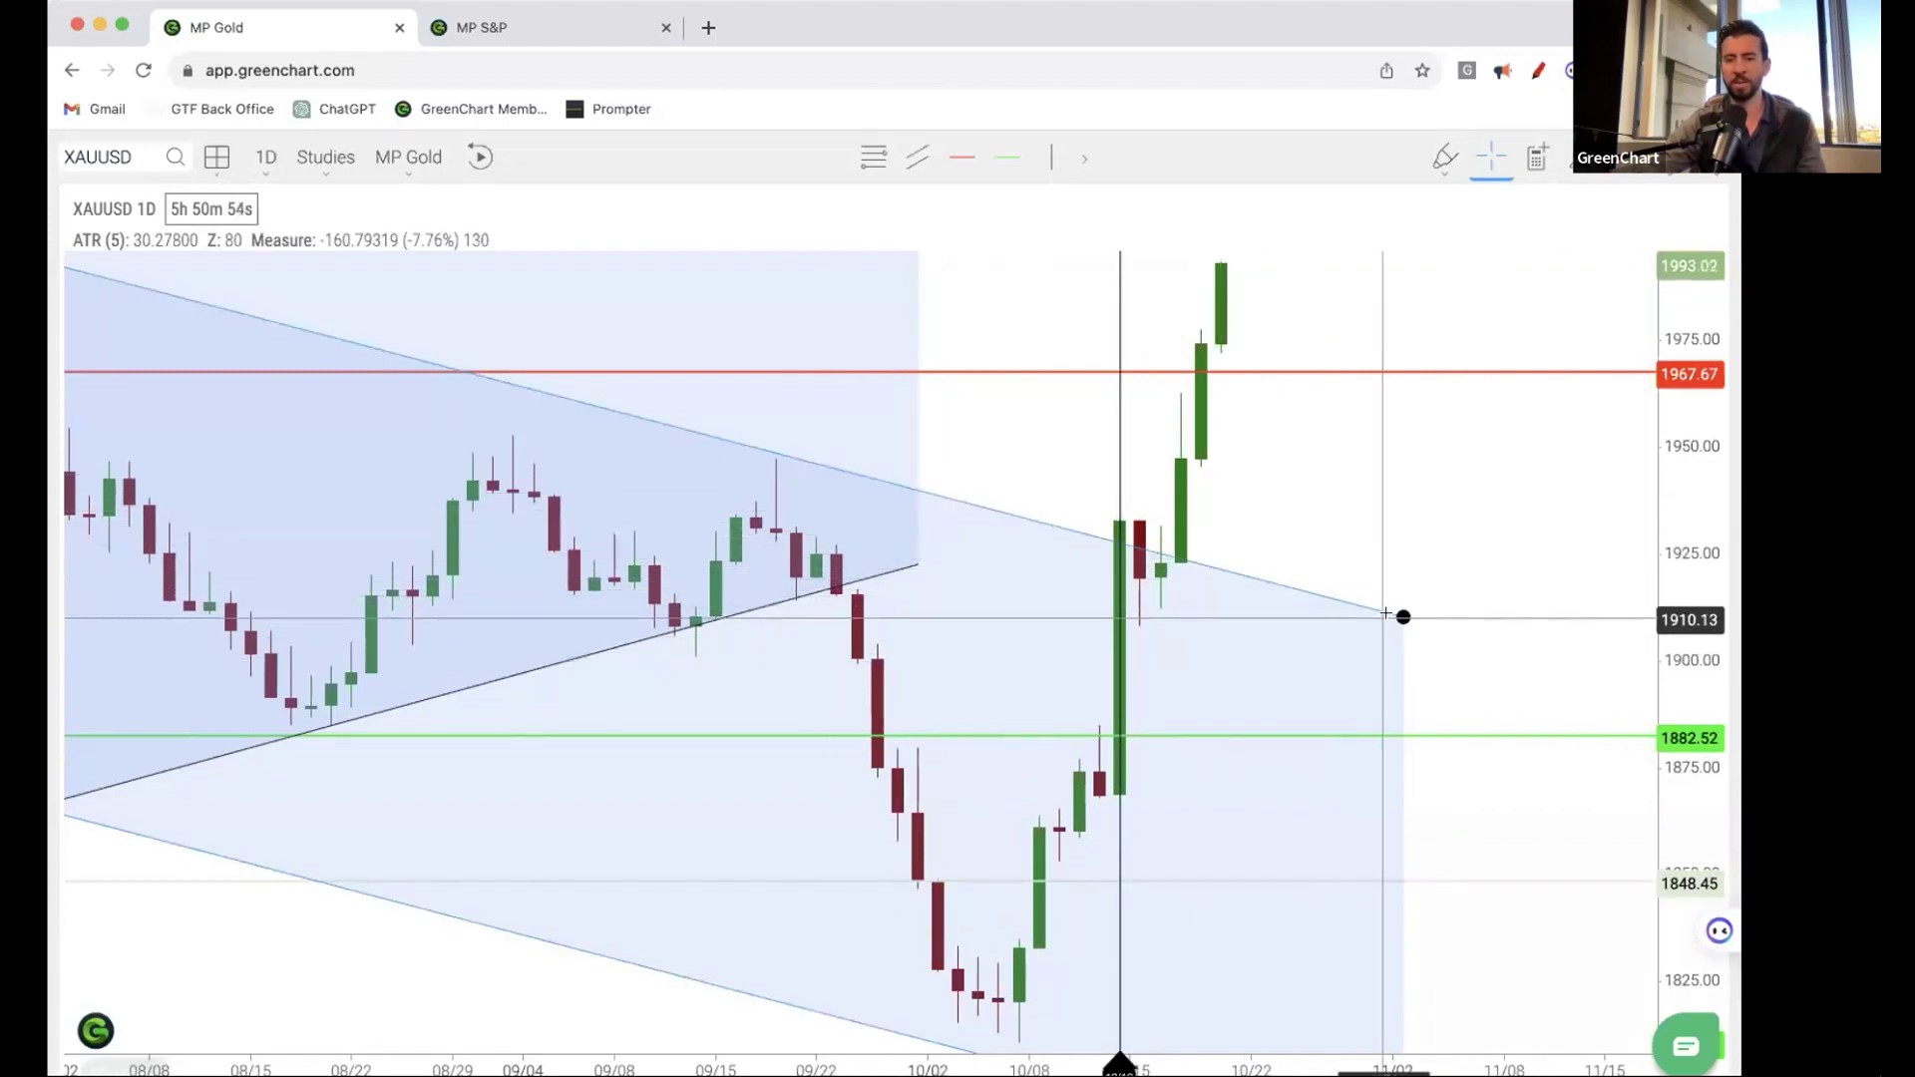
scroll(1402, 617, "down", 5)
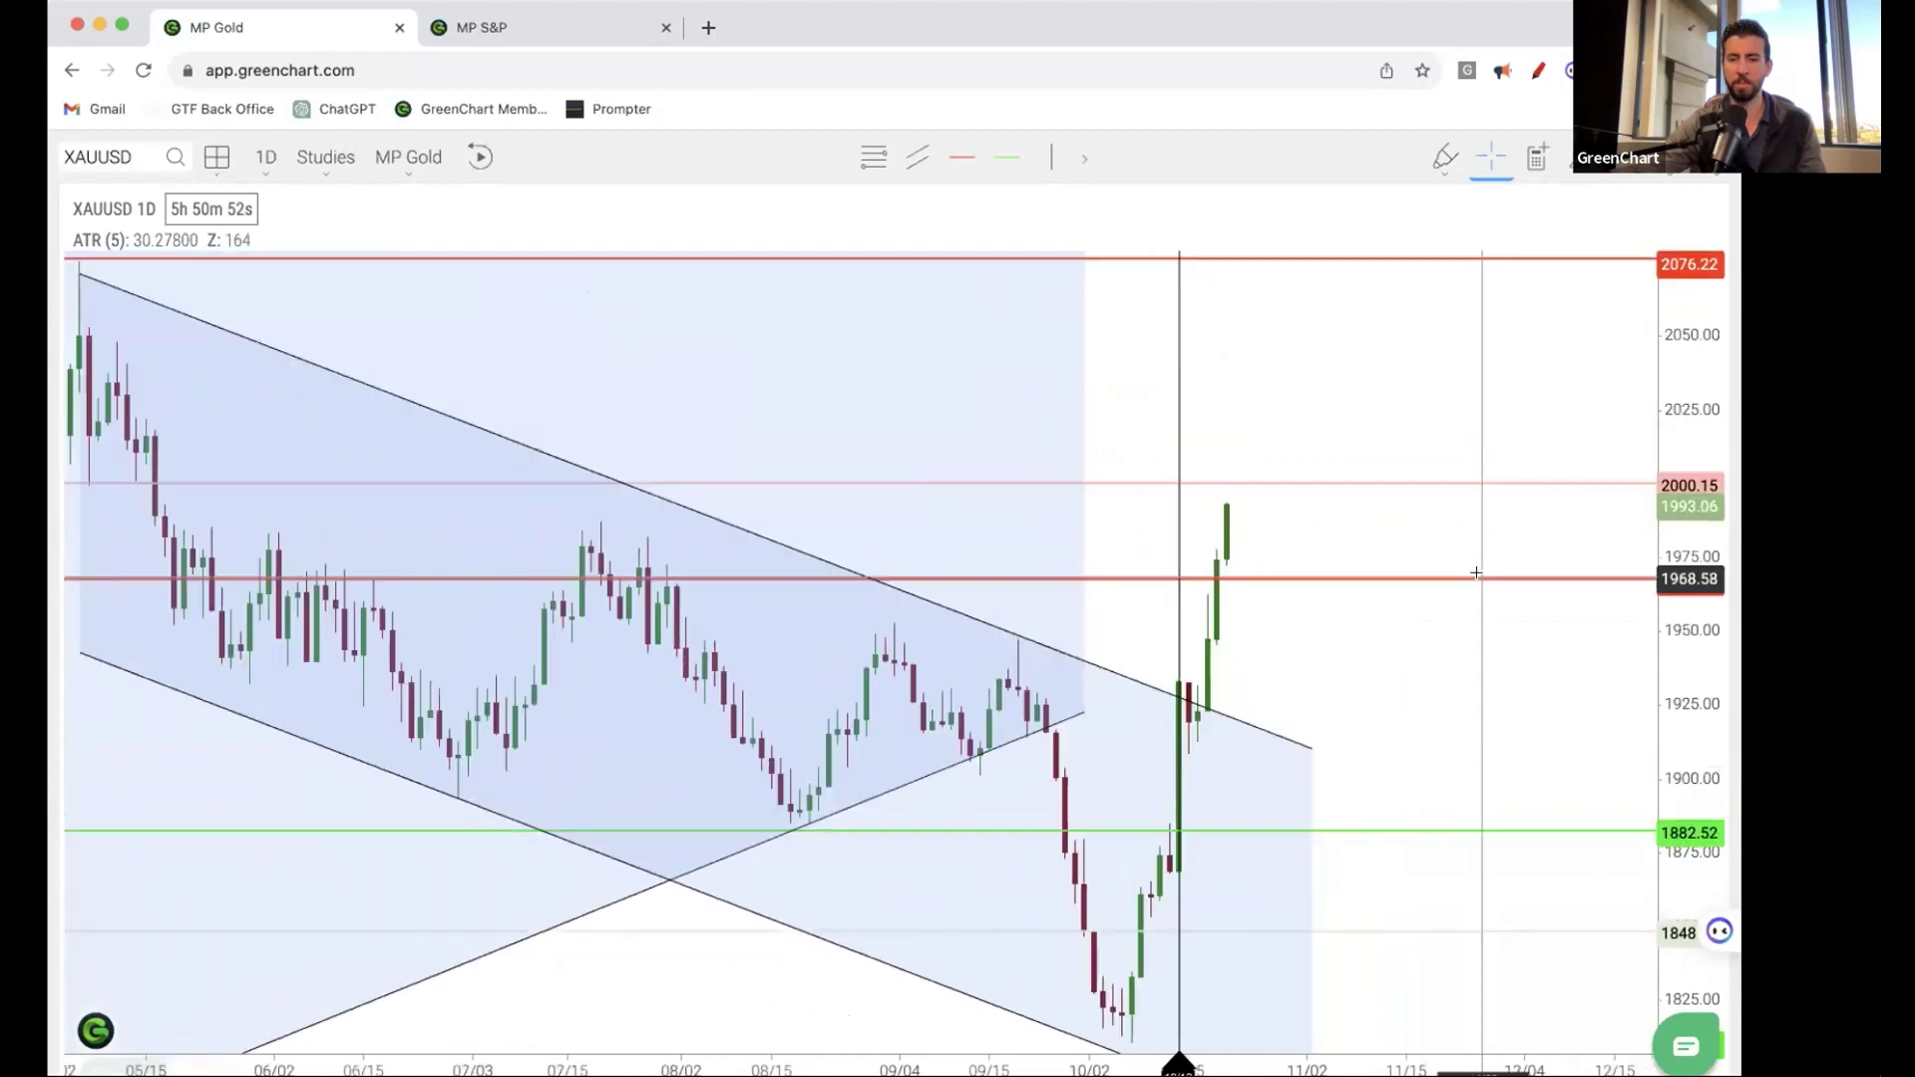
left_click_drag(1298, 746, 1230, 707)
scroll(1265, 778, "down", 5)
left_click_drag(1228, 917, 1231, 878)
scroll(1169, 822, "up", 6)
left_click(1120, 709)
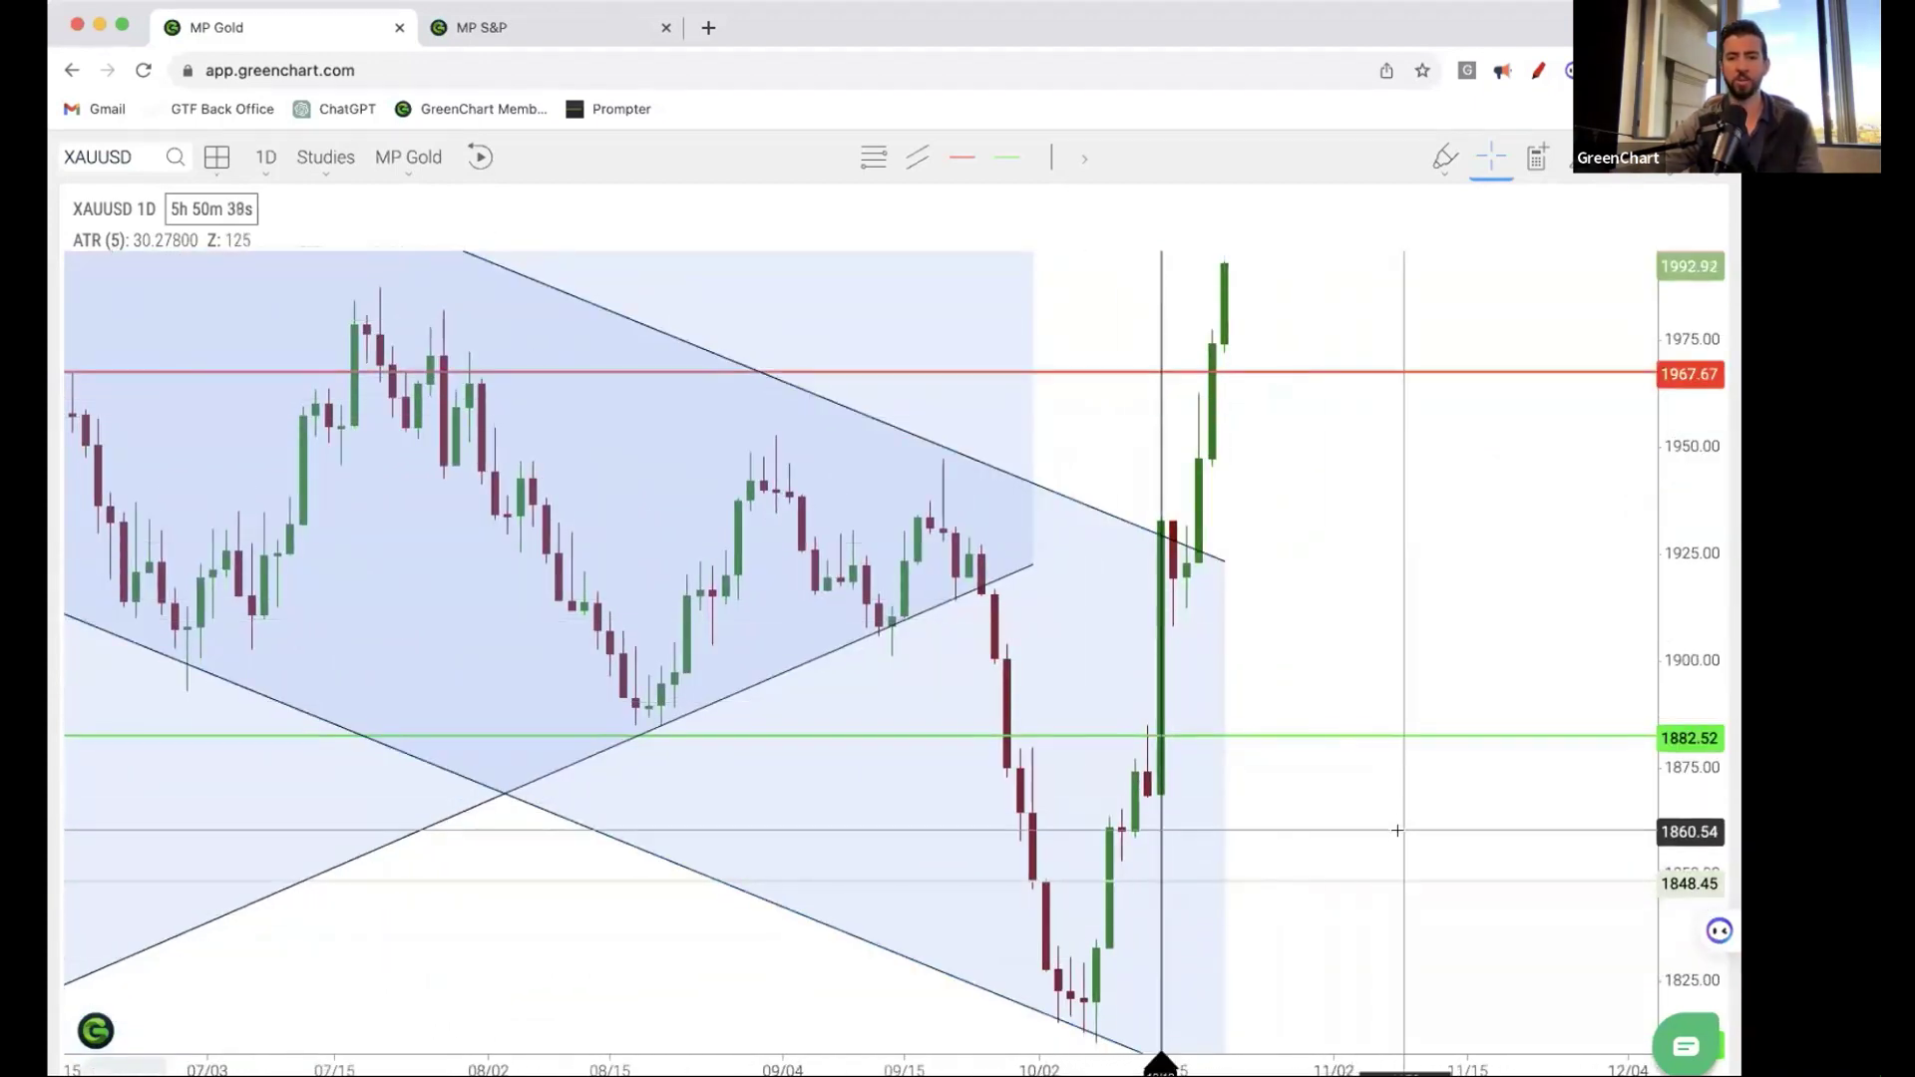
- Draw a rising channel with its lower edge from the 10/06 low to about 1950 on 10/25 and its upper edge at the 10/20 high
scroll(1397, 830, "up", 5)
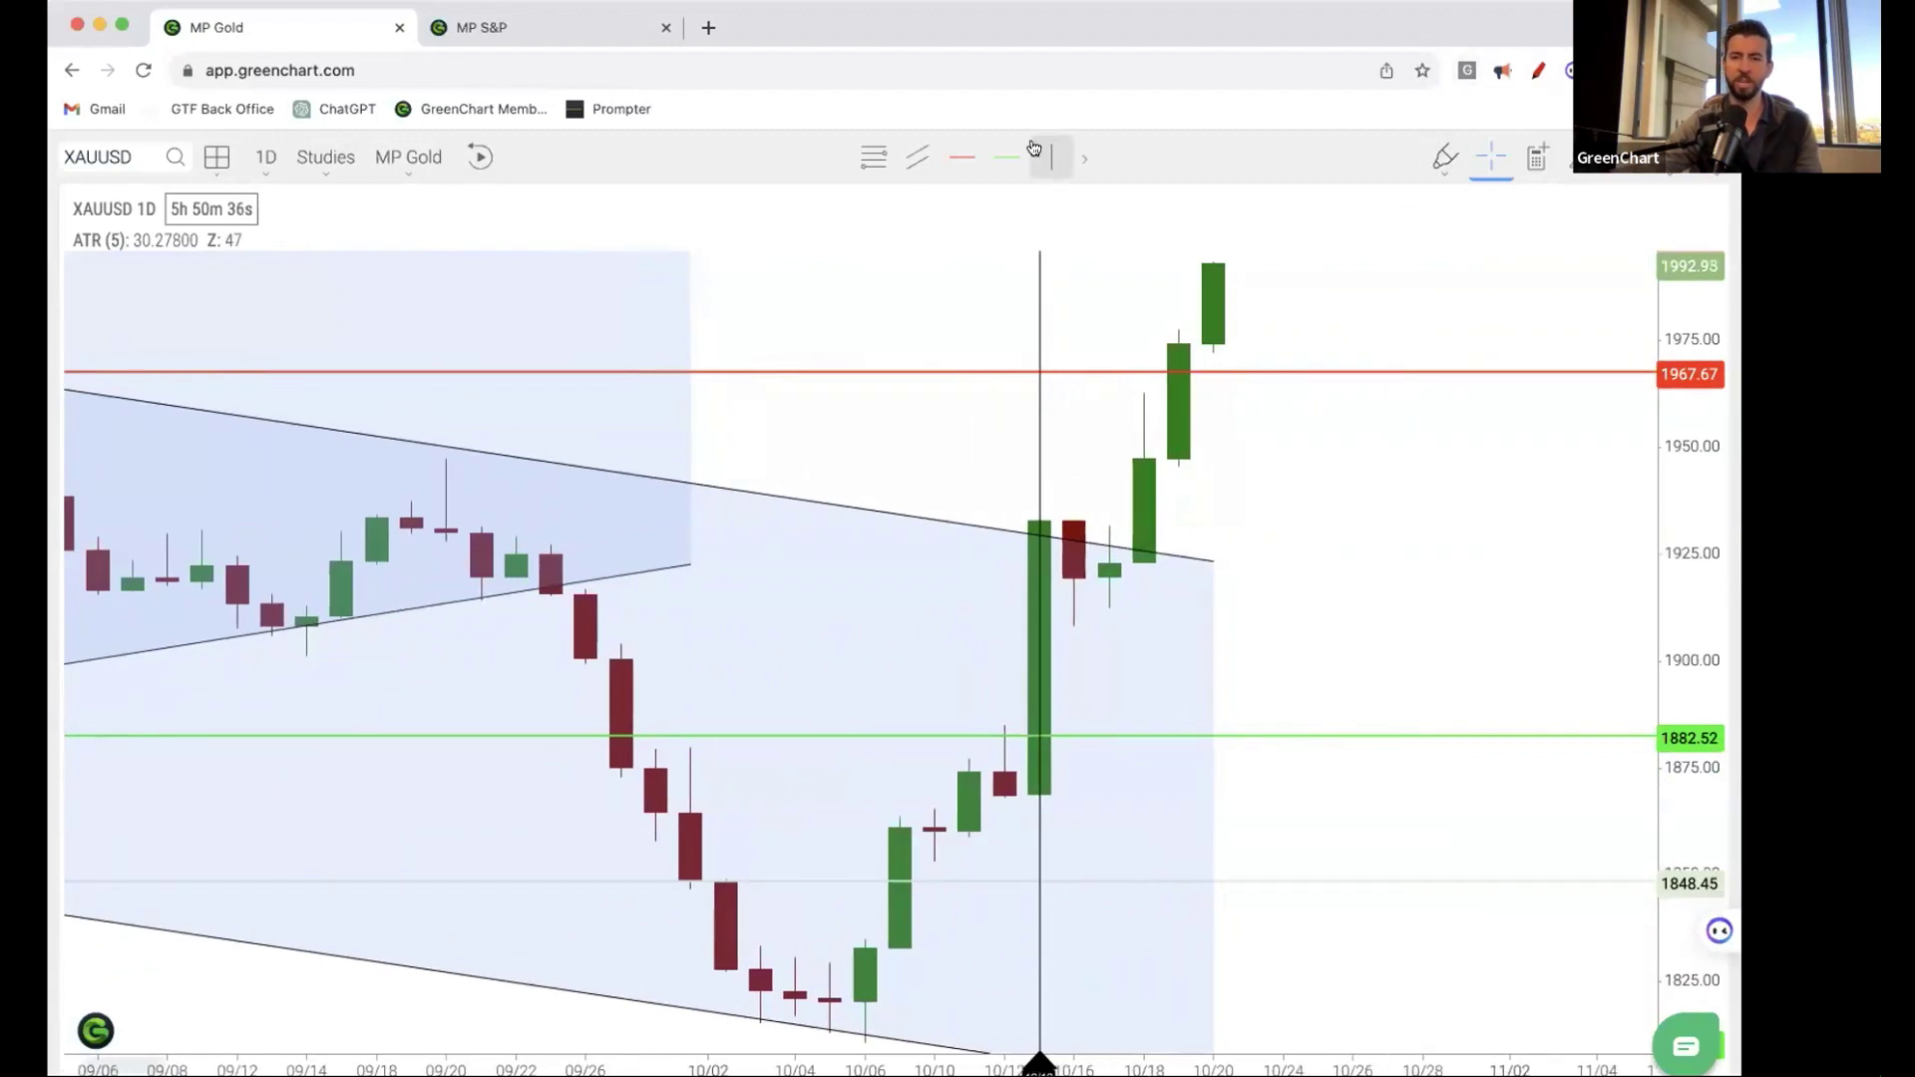
left_click(928, 150)
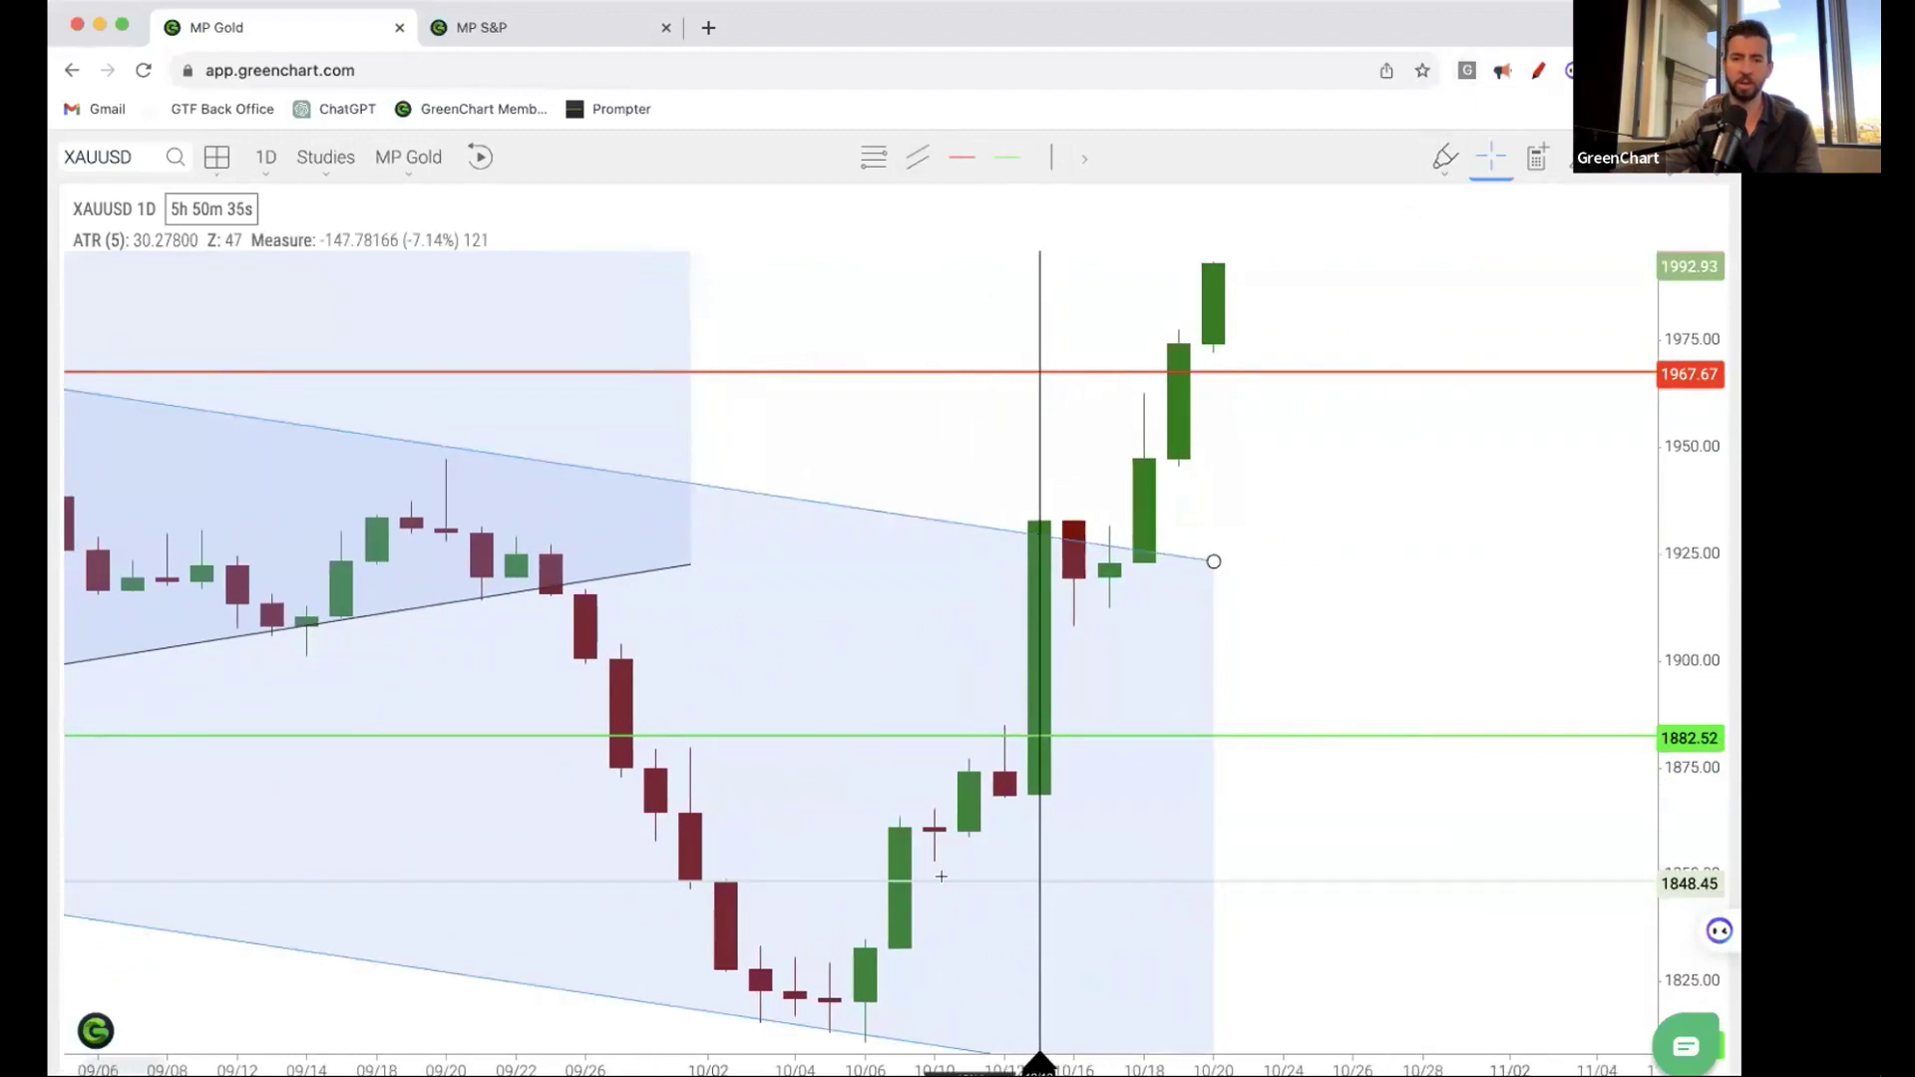
left_click(1448, 158)
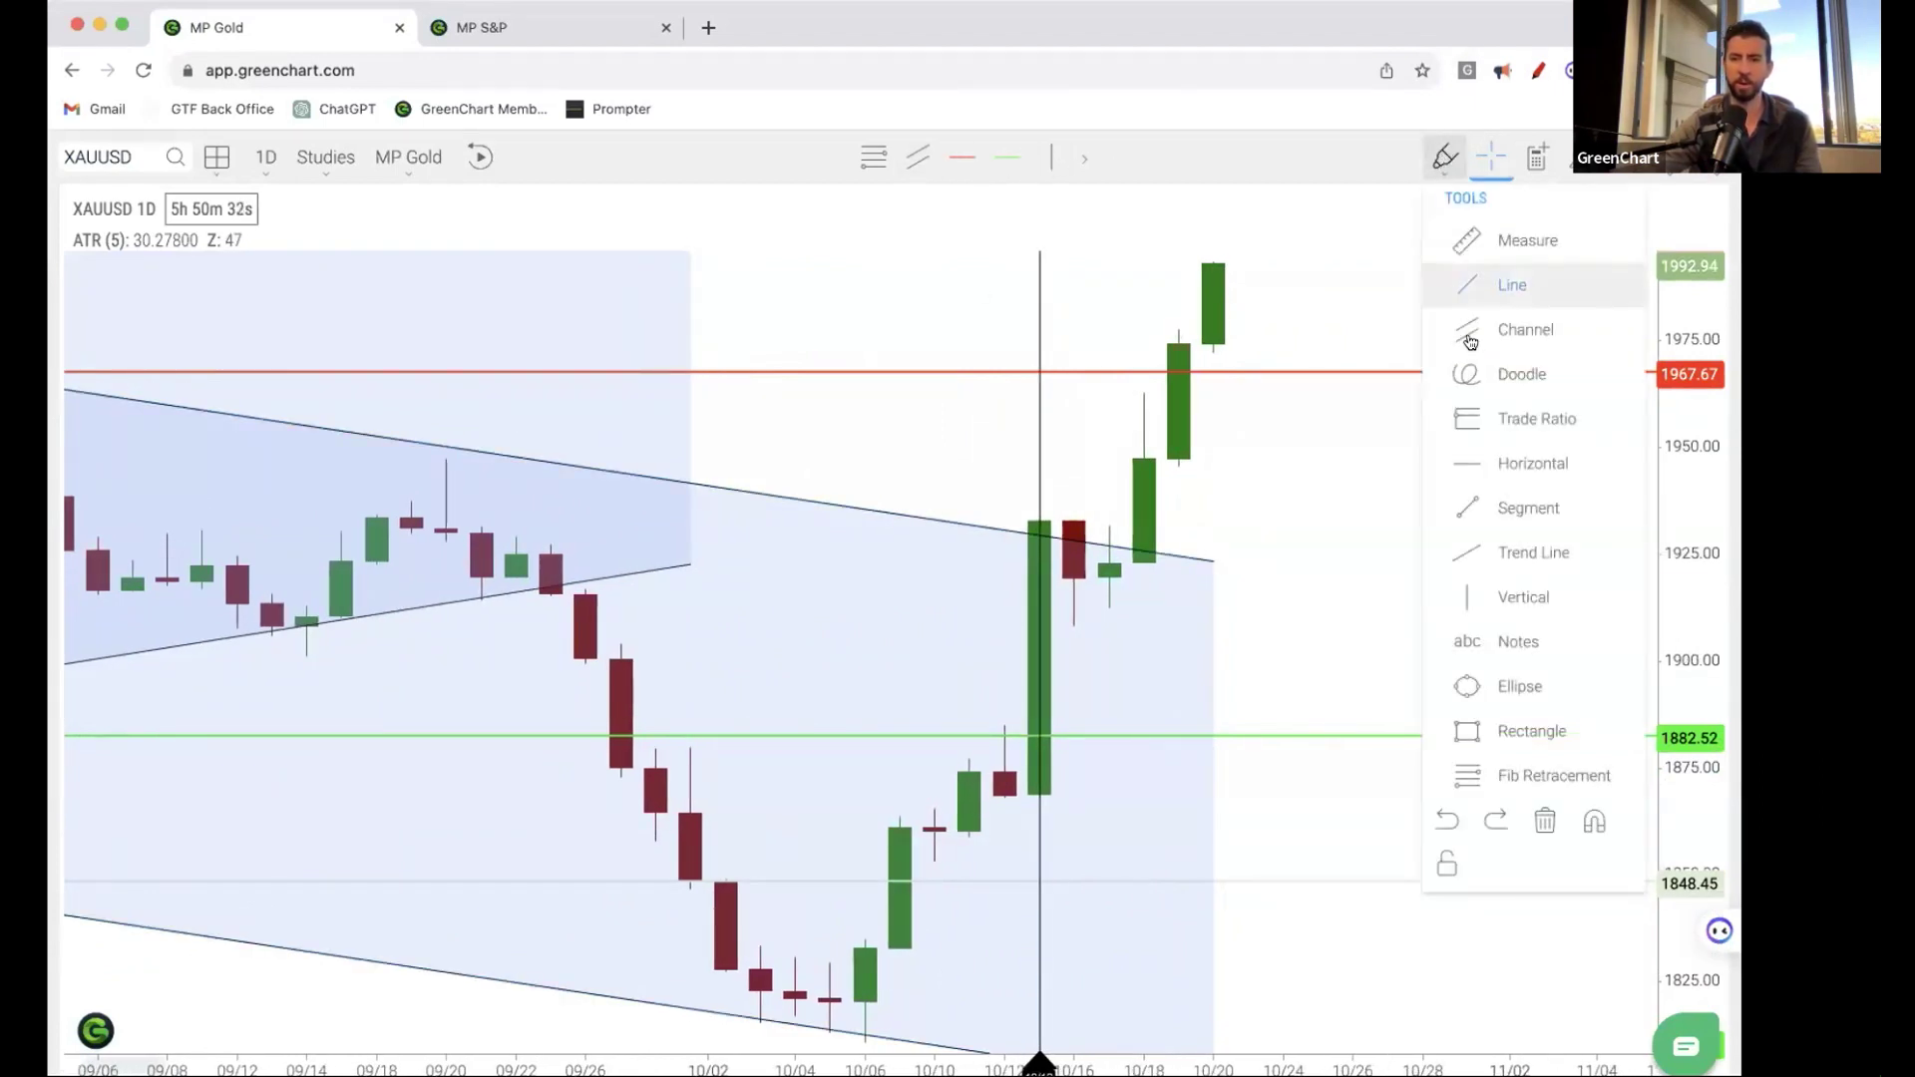
left_click(1445, 159)
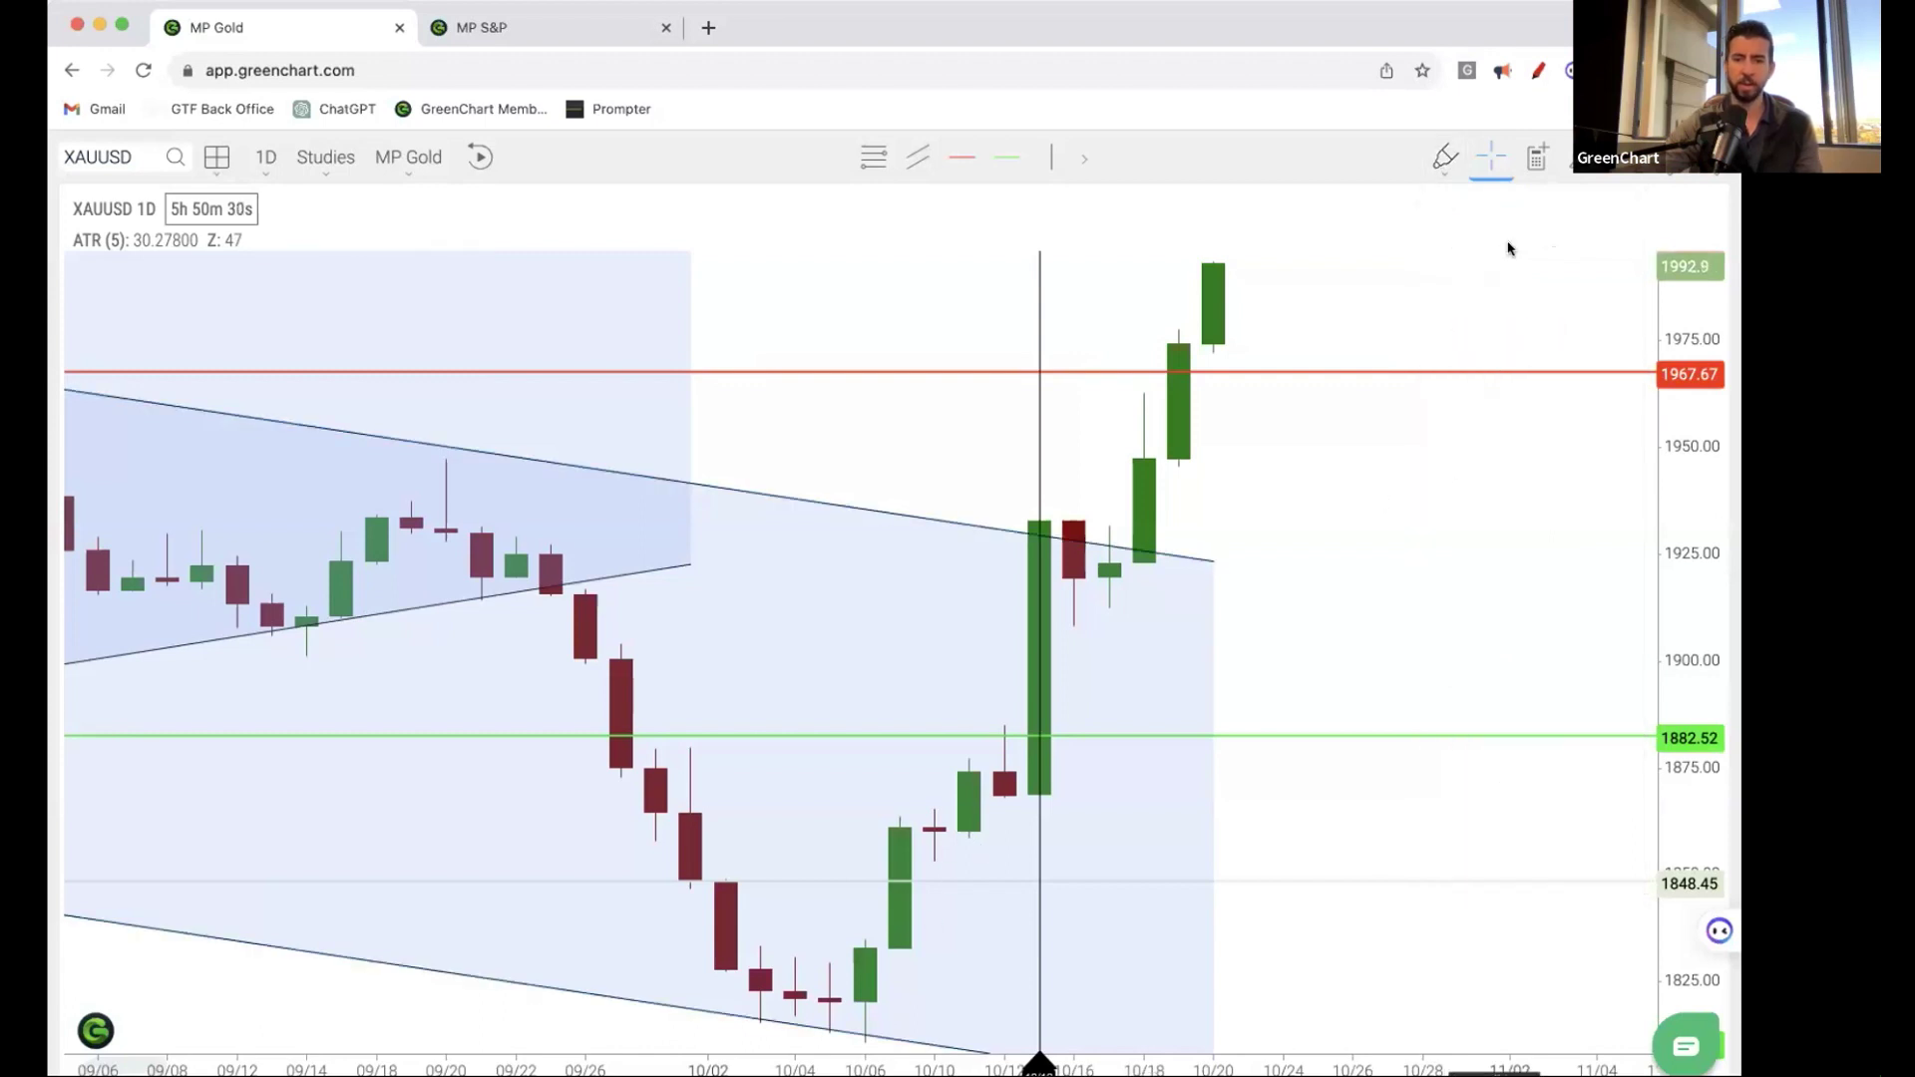
left_click(1444, 160)
left_click(1470, 329)
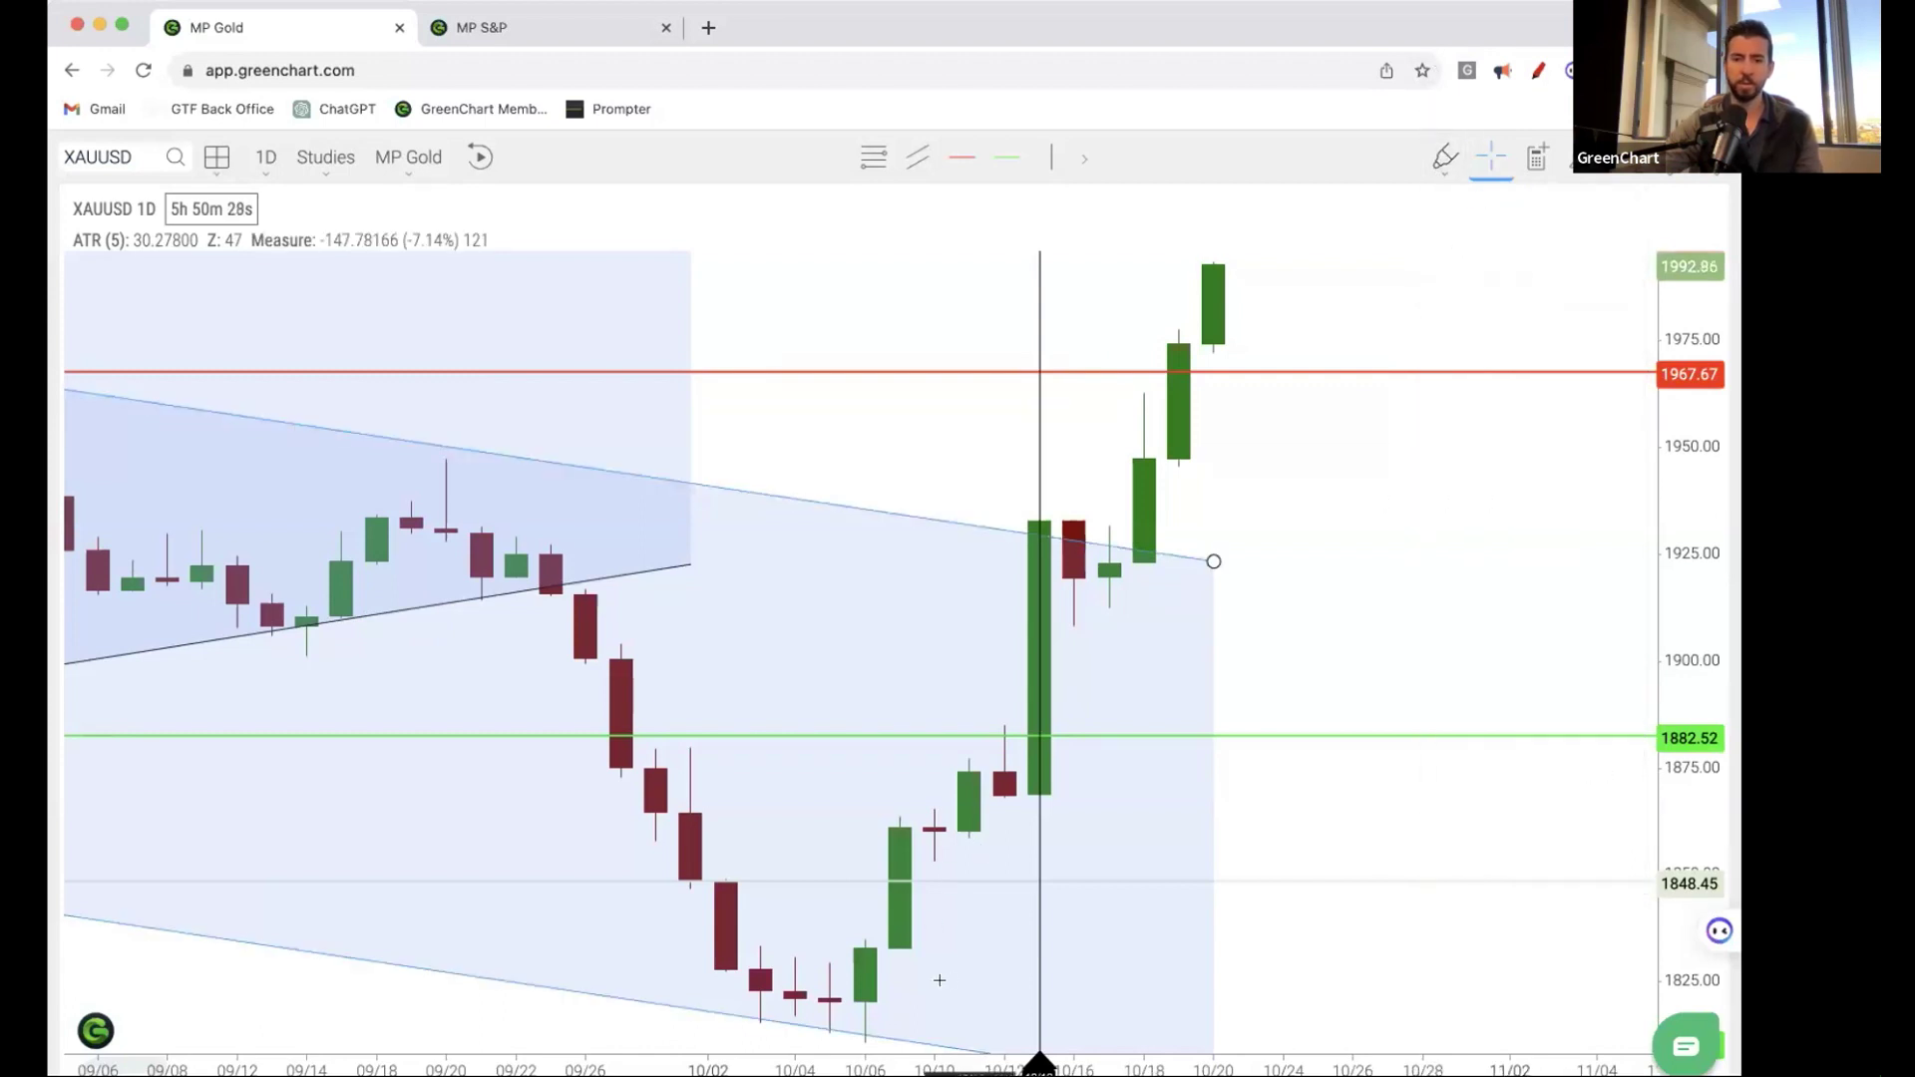
left_click_drag(869, 1038, 1249, 656)
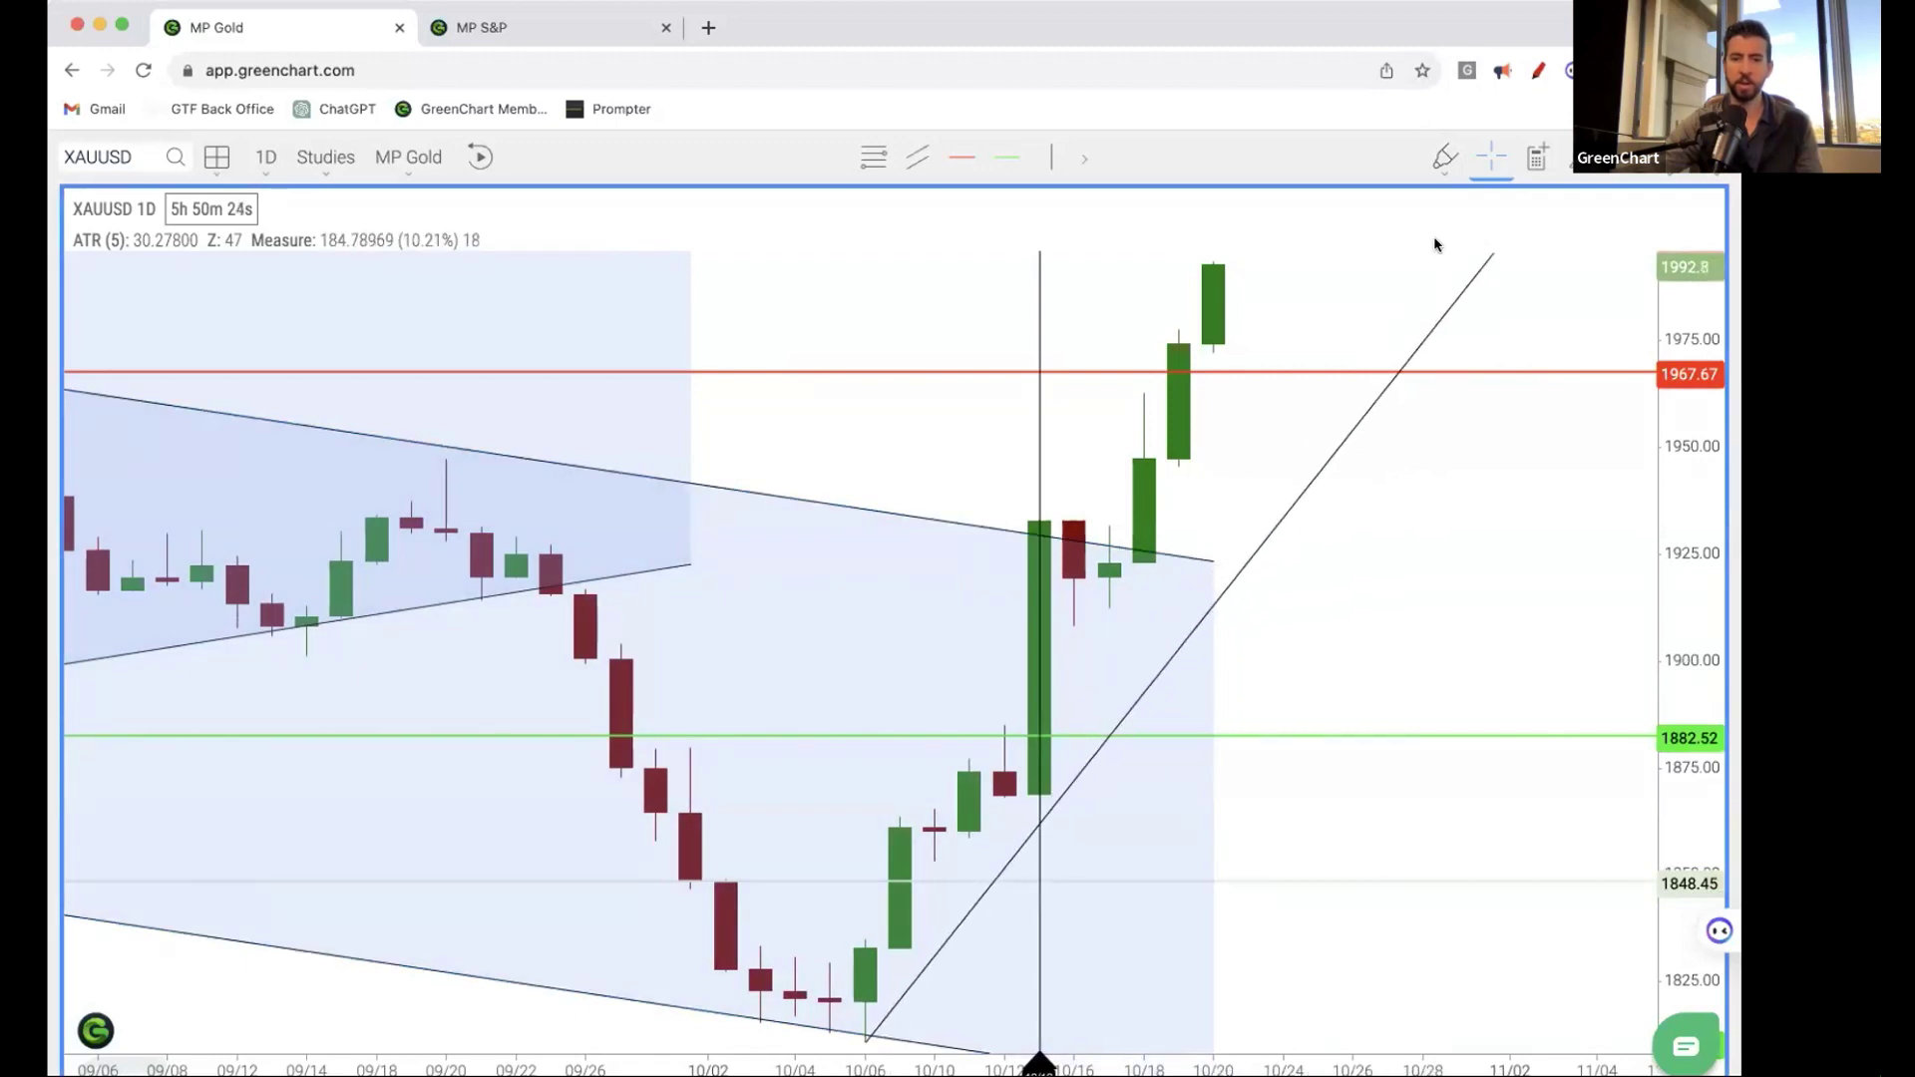
left_click_drag(1310, 444, 1314, 443)
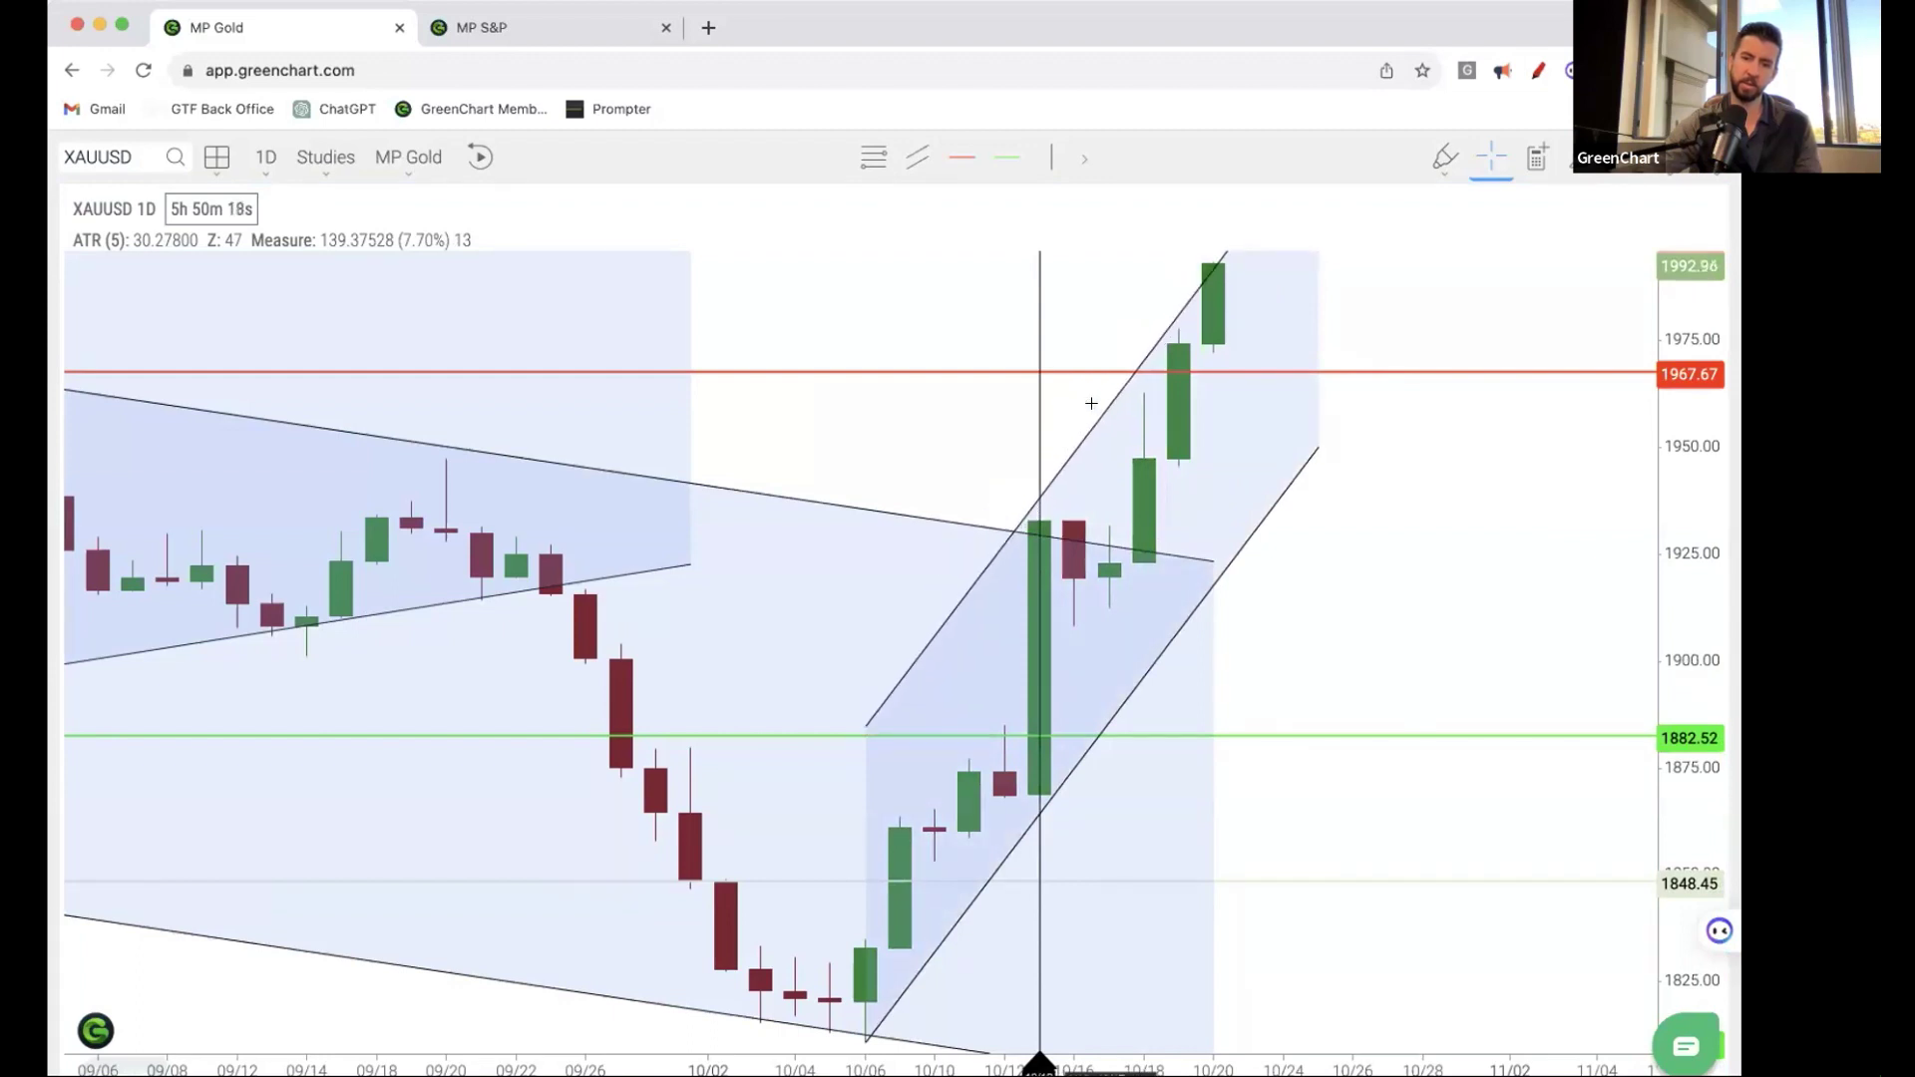
left_click(1151, 336)
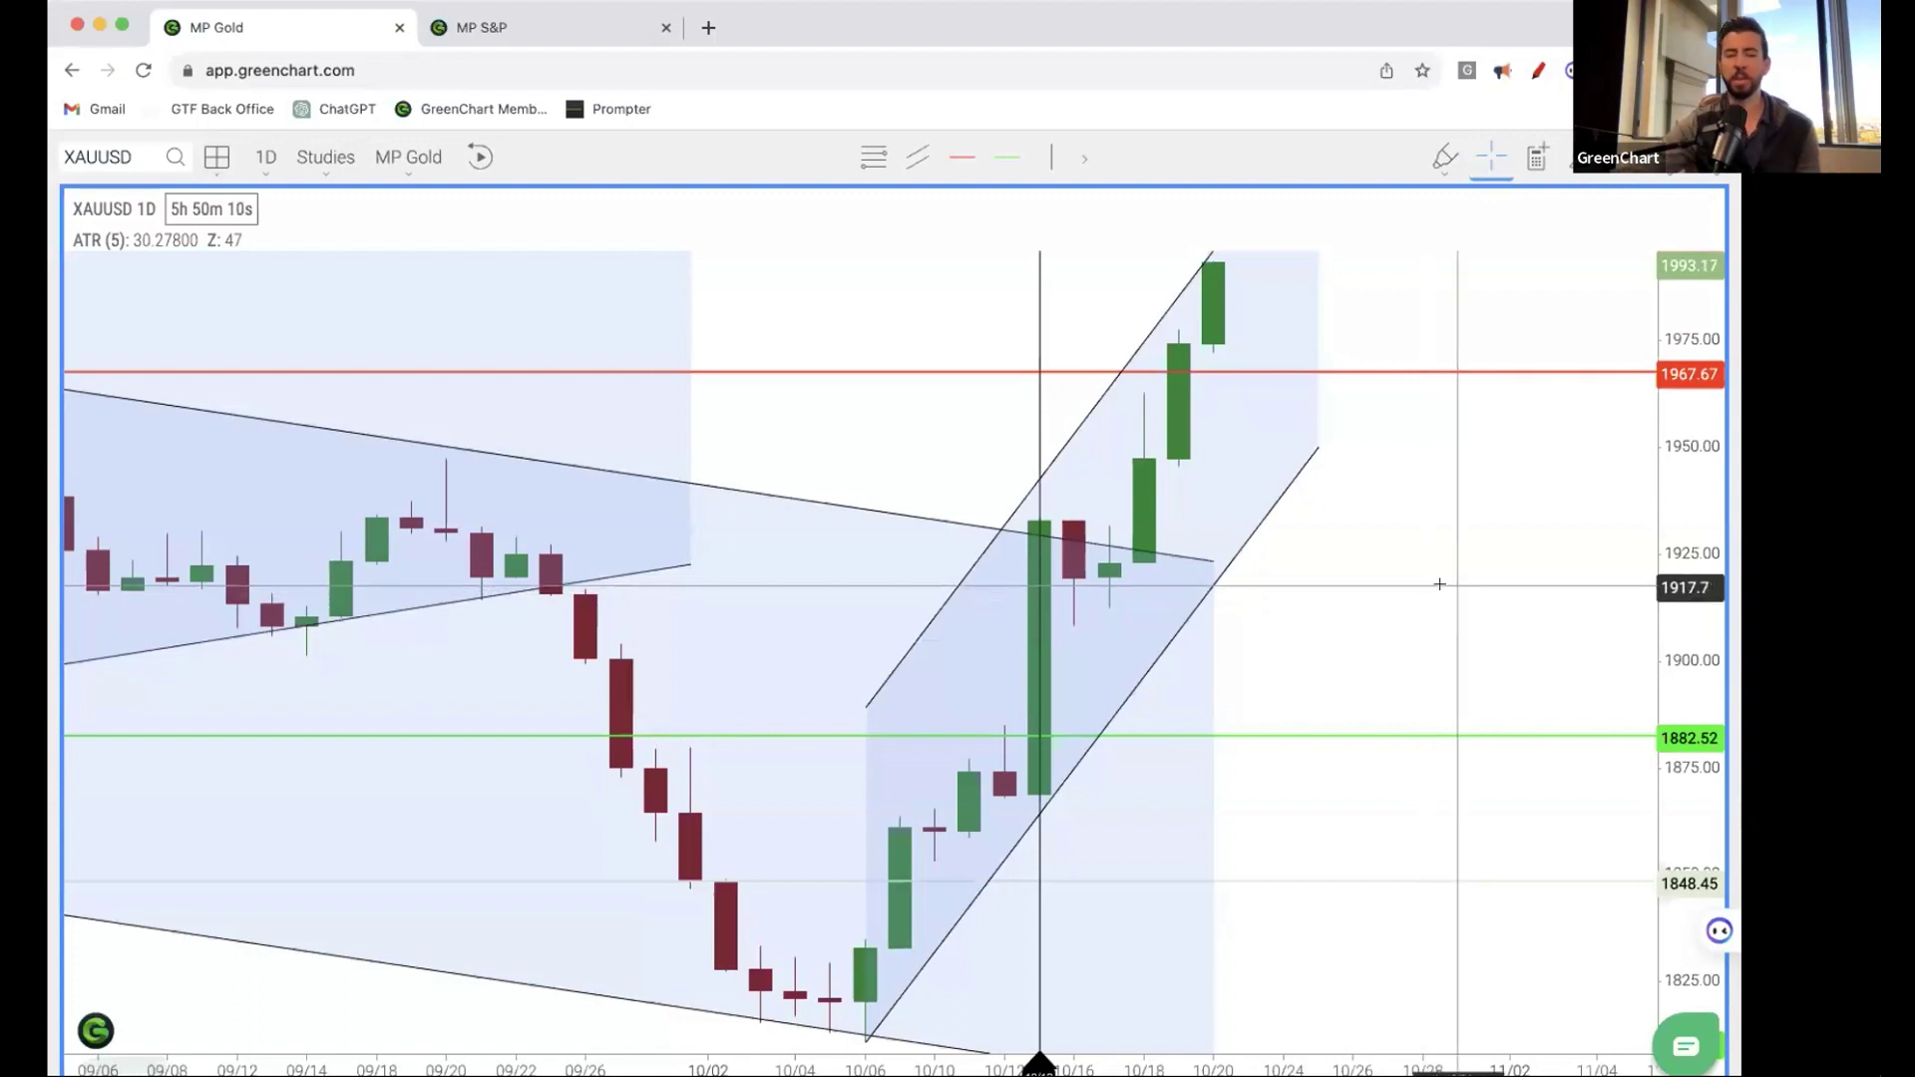
- Examine the October gold rally inside the steep rising channel, including the candles around the descending channel's upper edge
scroll(1440, 594, "up", 5)
scroll(1439, 592, "down", 5)
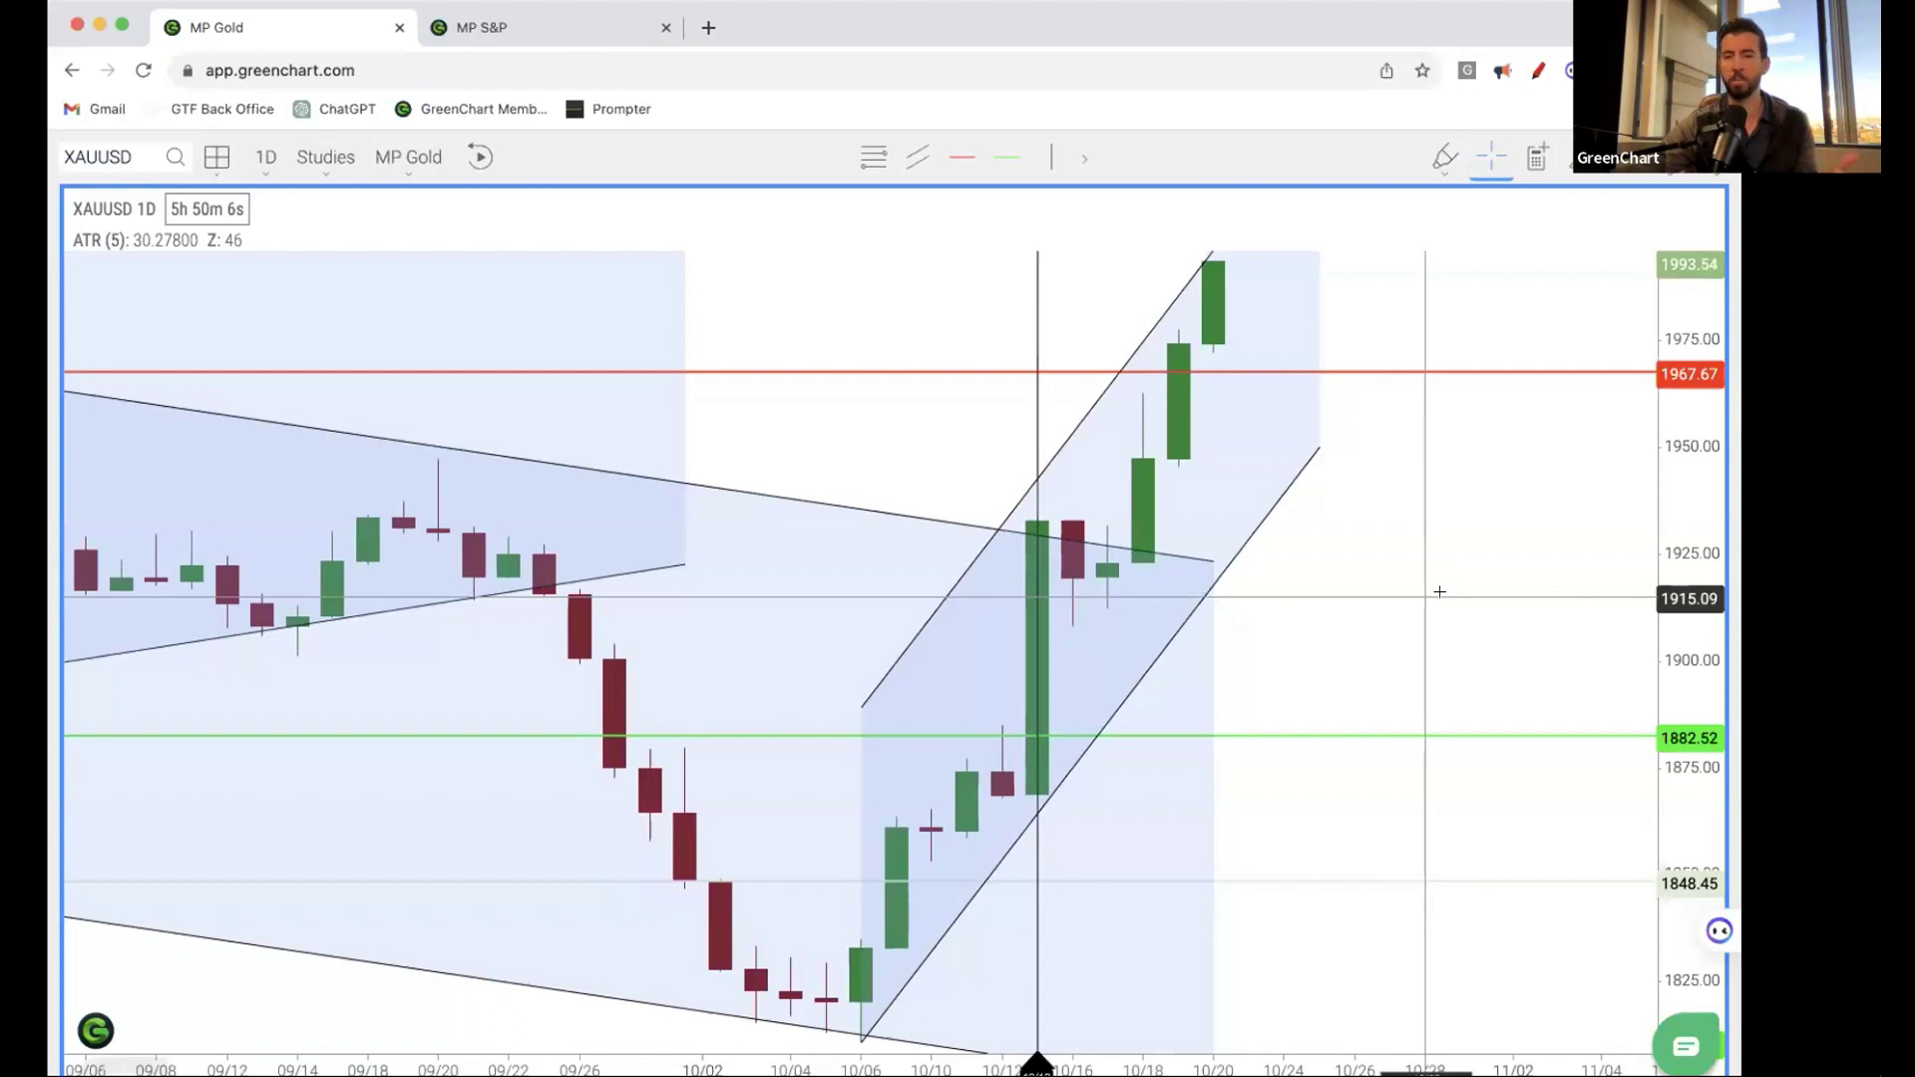
left_click(1158, 644)
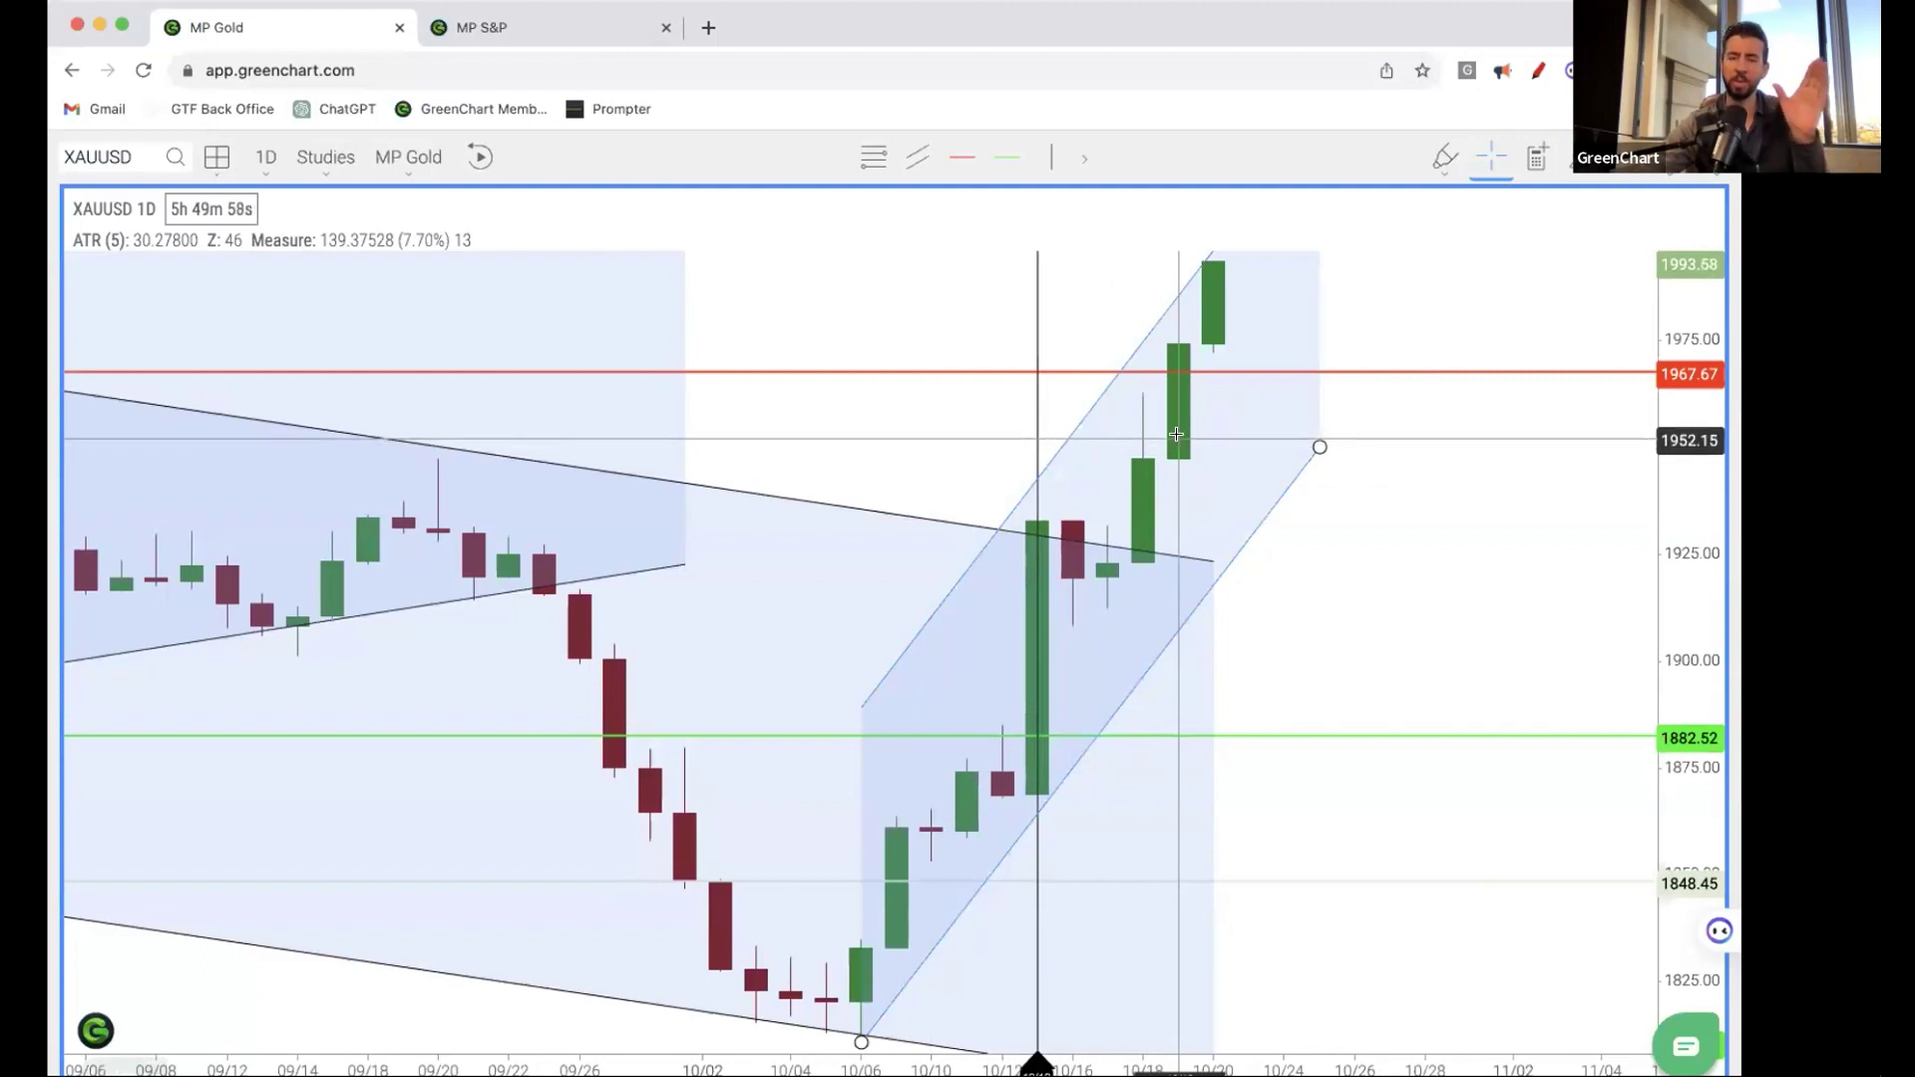
left_click(1276, 552)
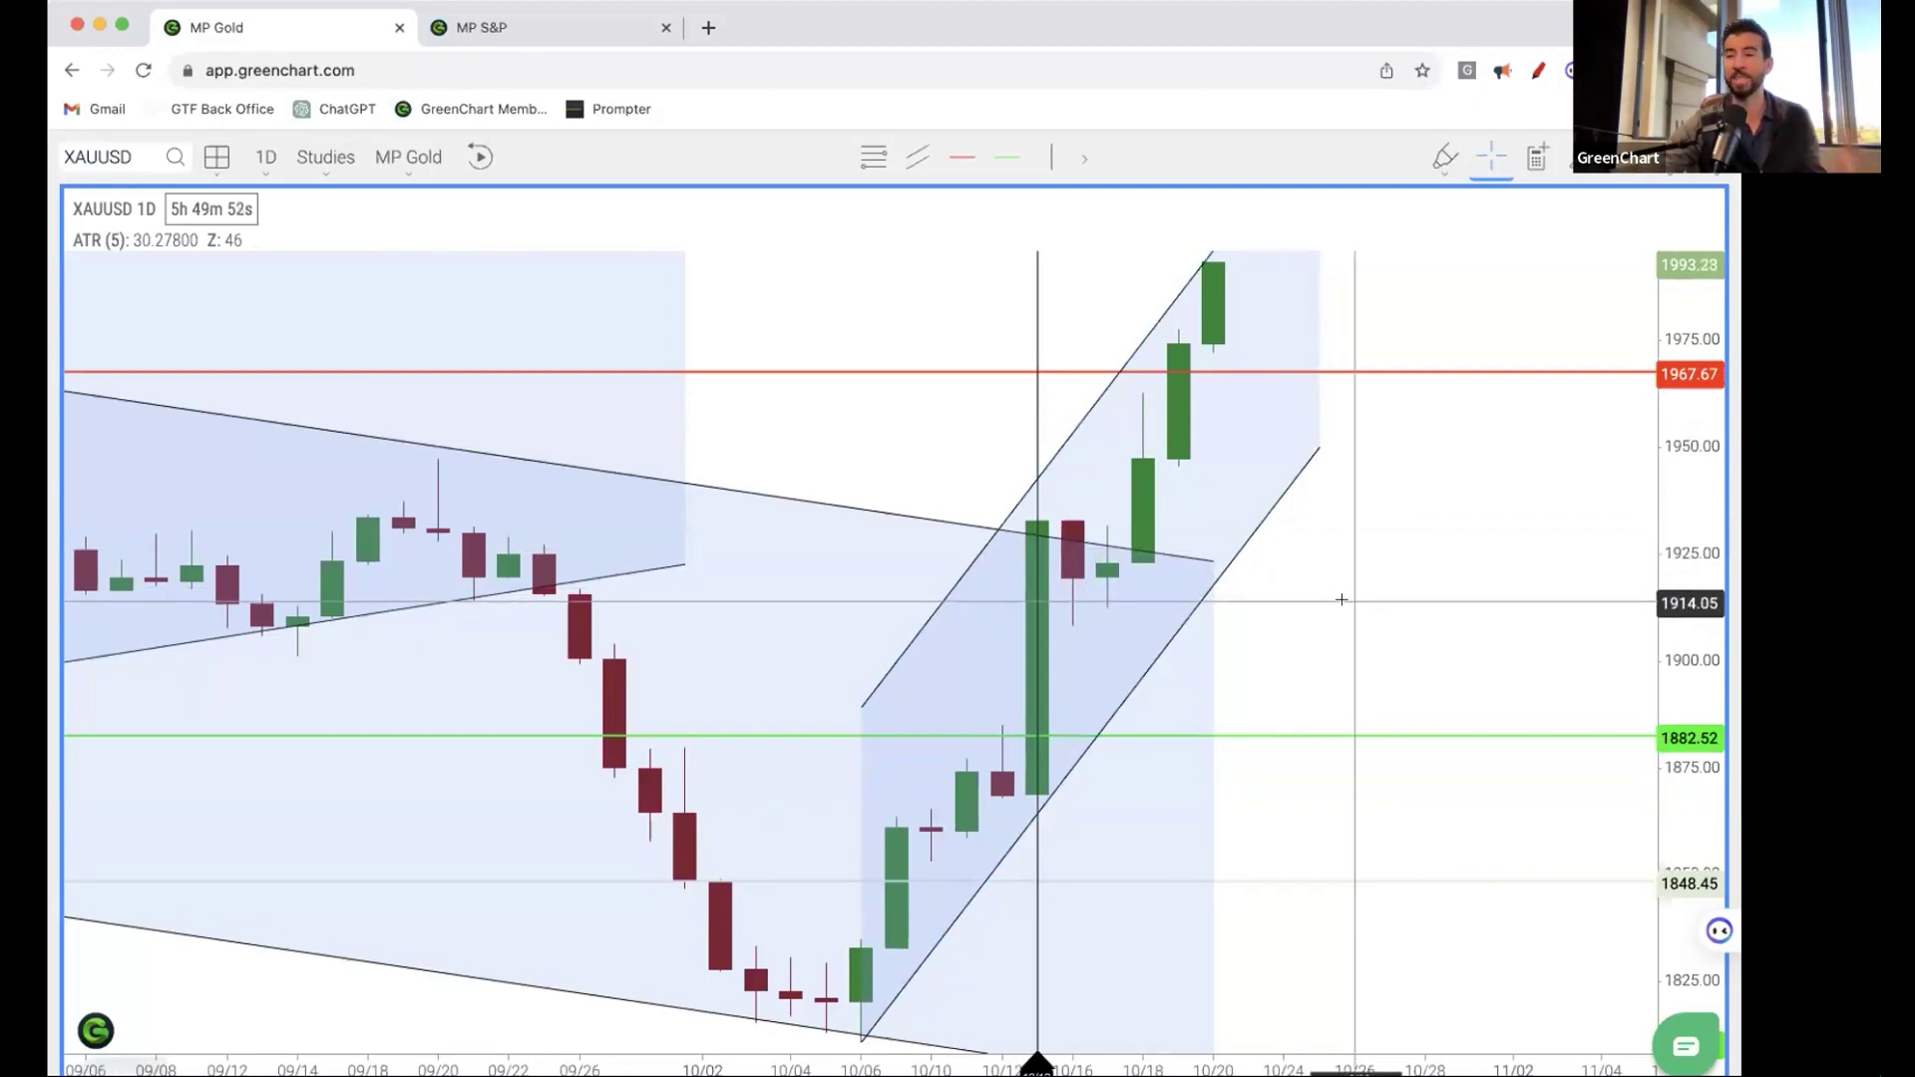
scroll(1342, 599, "up", 5)
scroll(1341, 599, "down", 4)
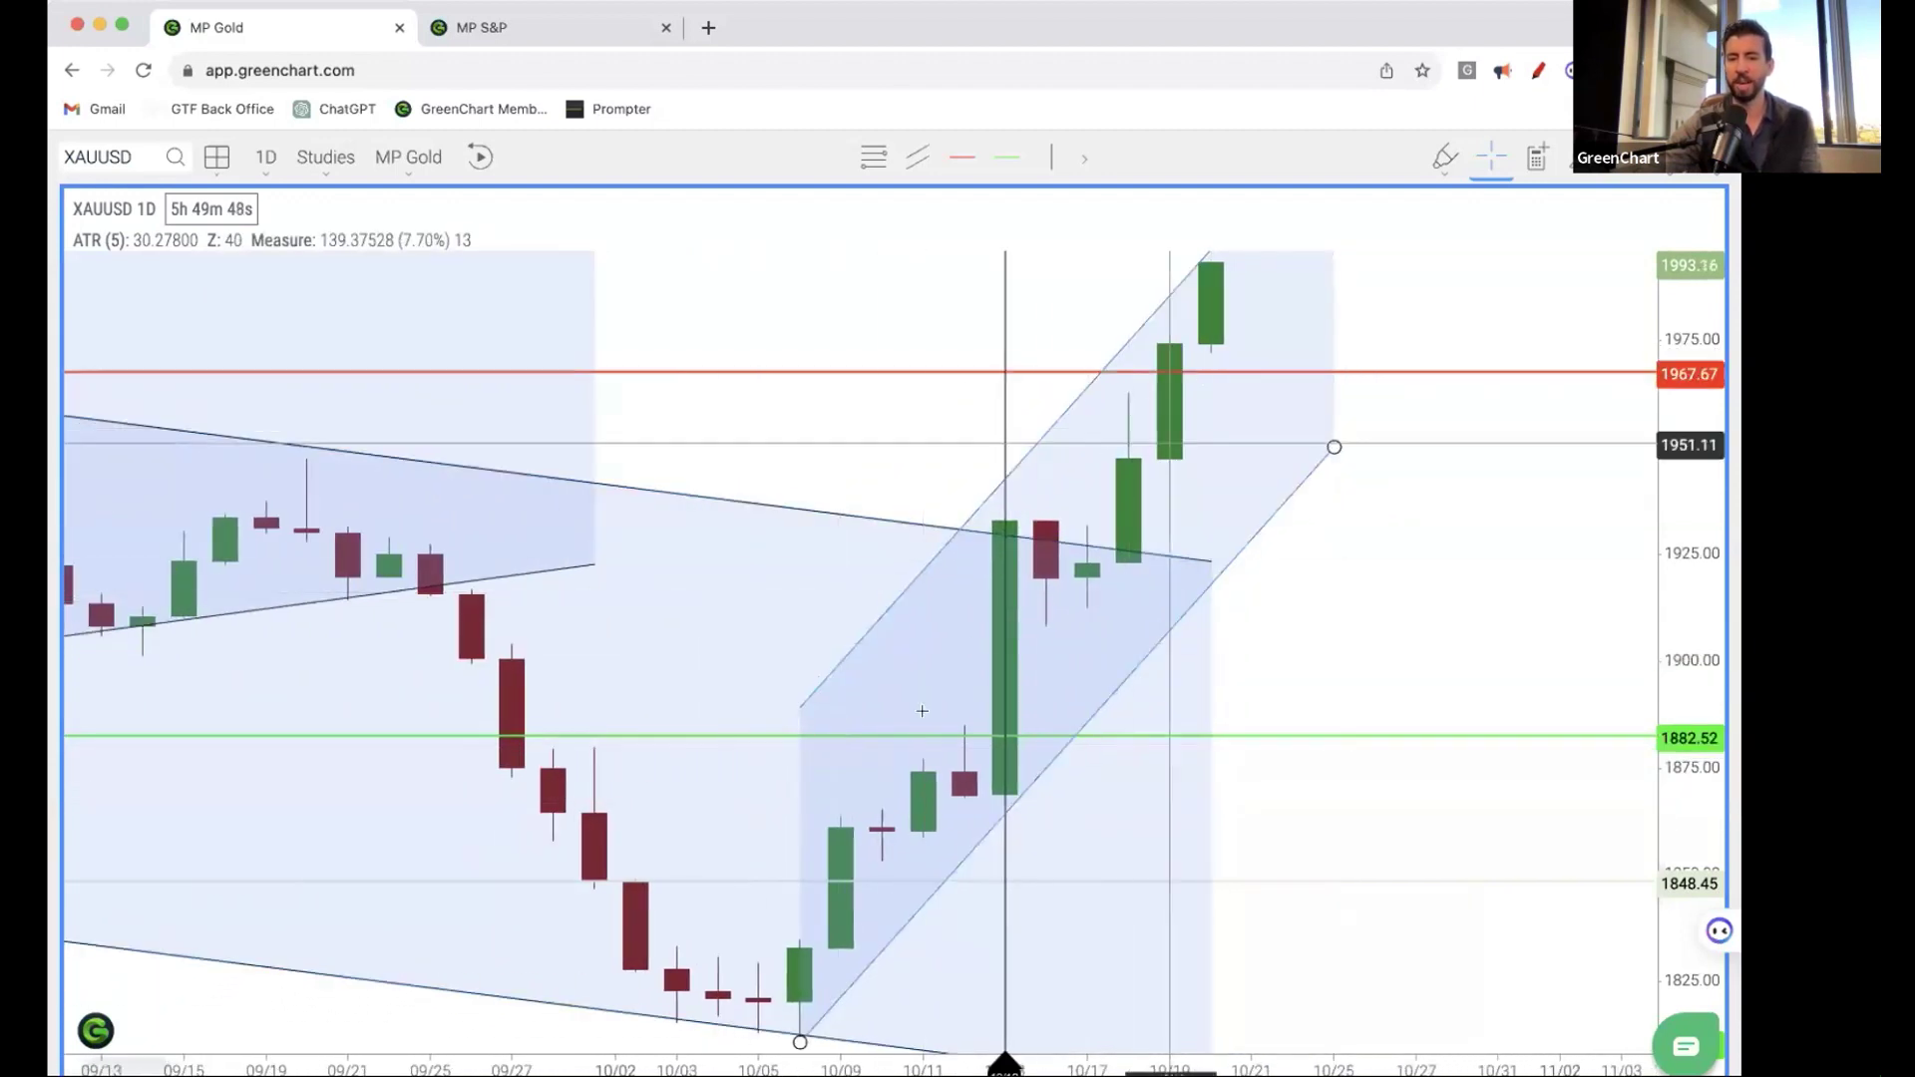
left_click(1037, 598)
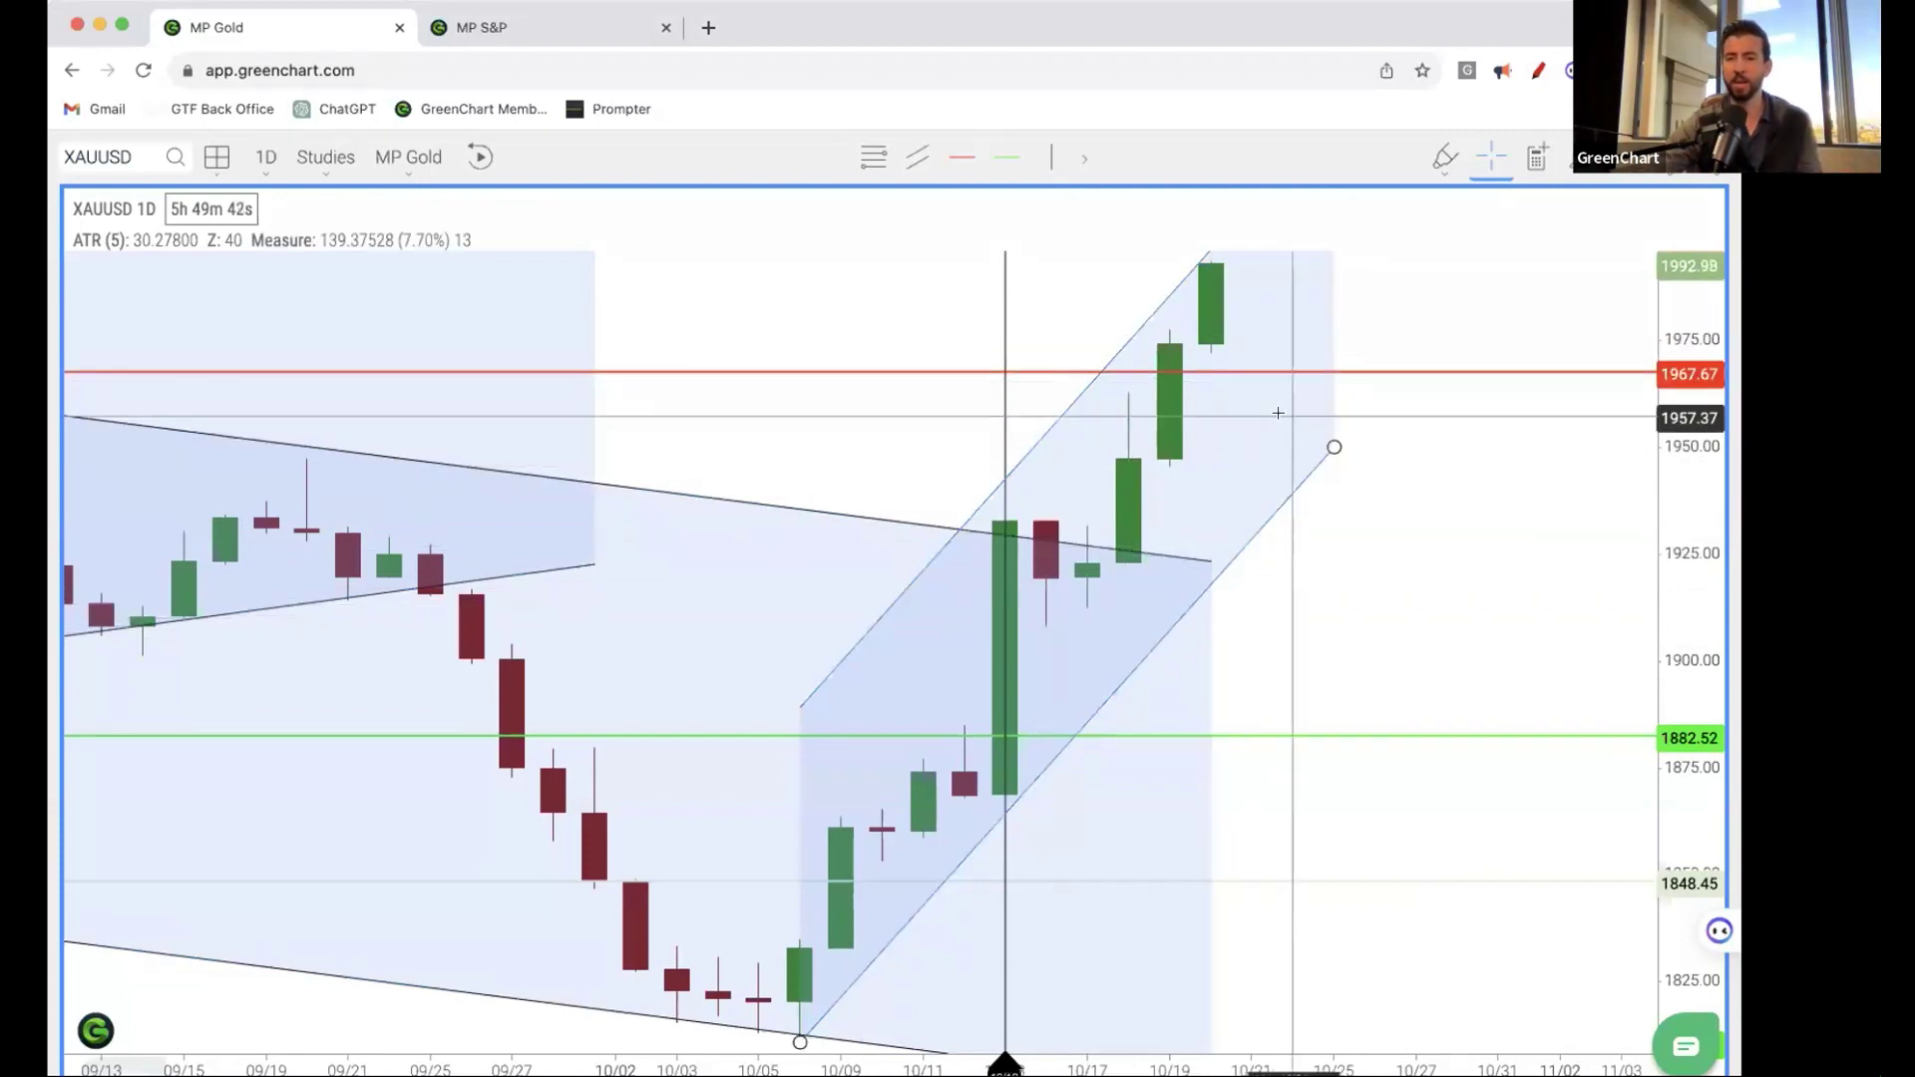
scroll(1331, 481, "up", 2)
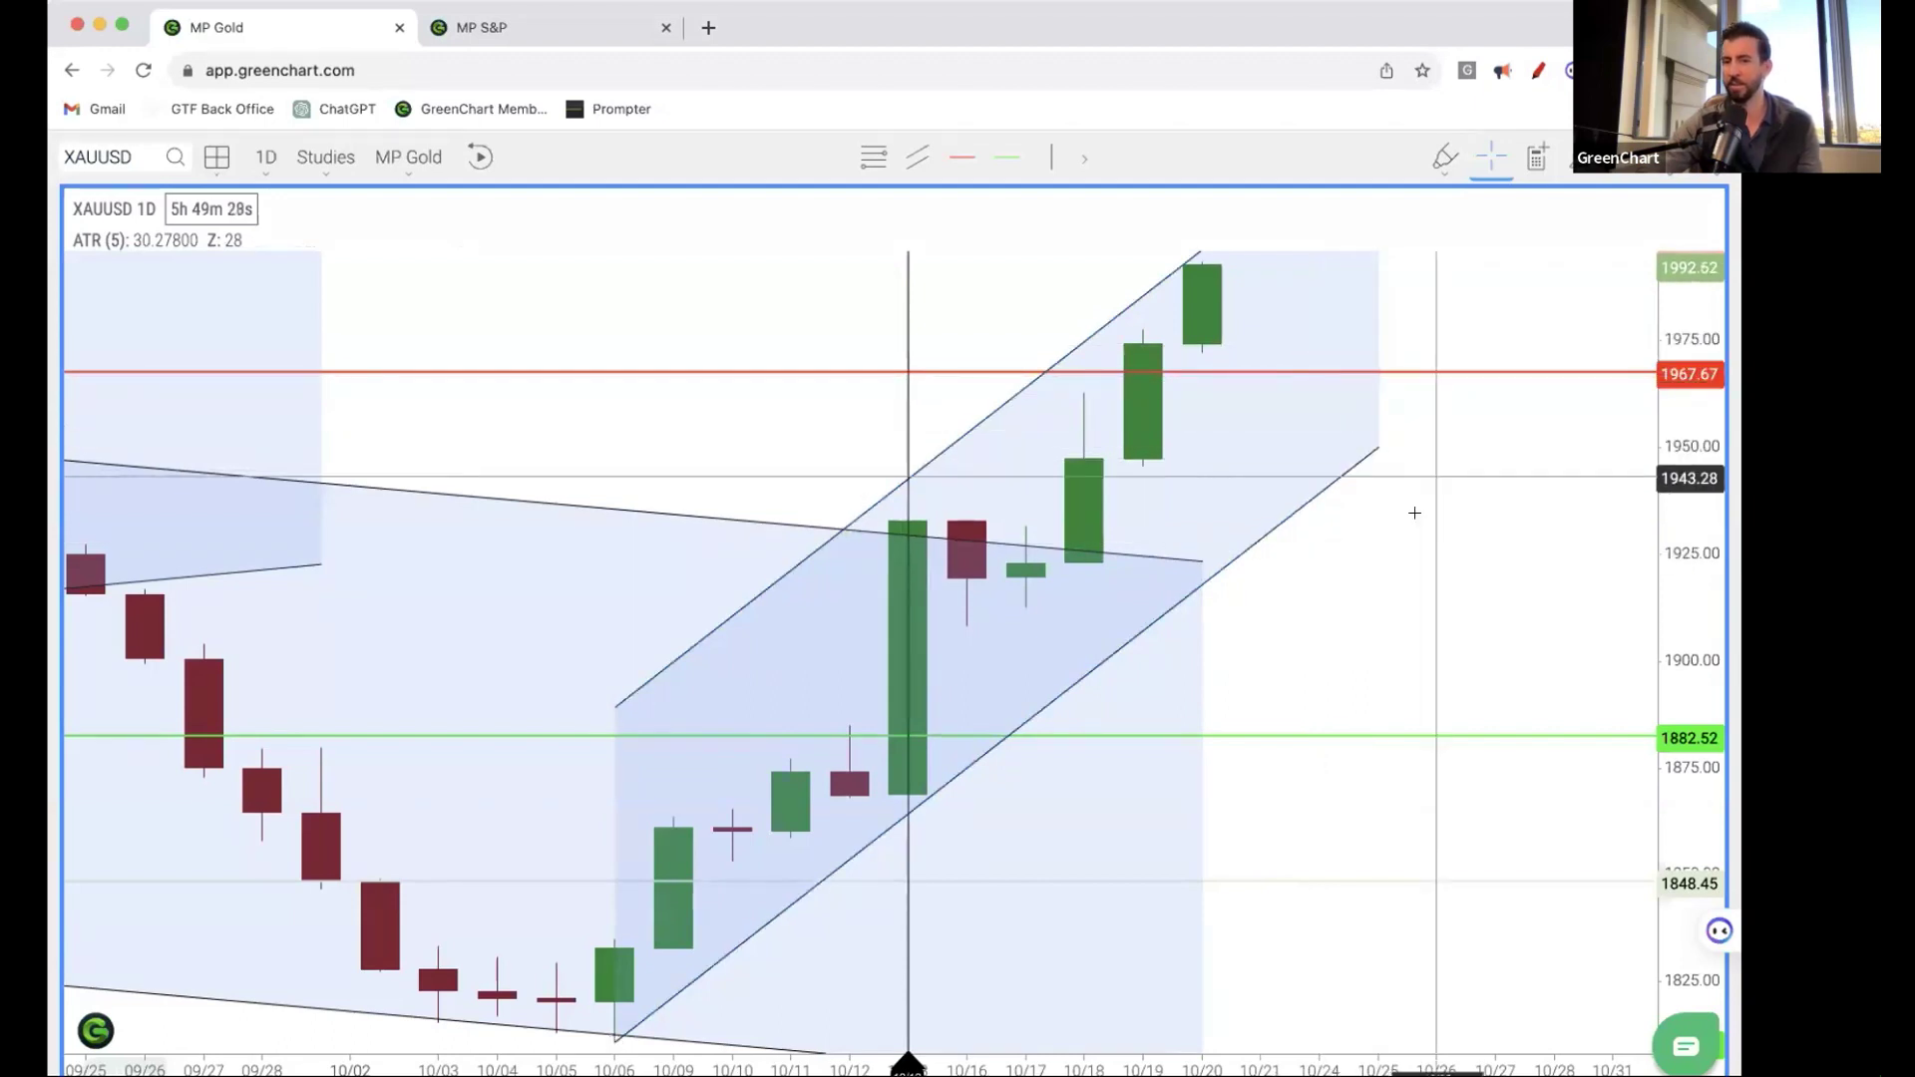
scroll(1414, 513, "down", 5)
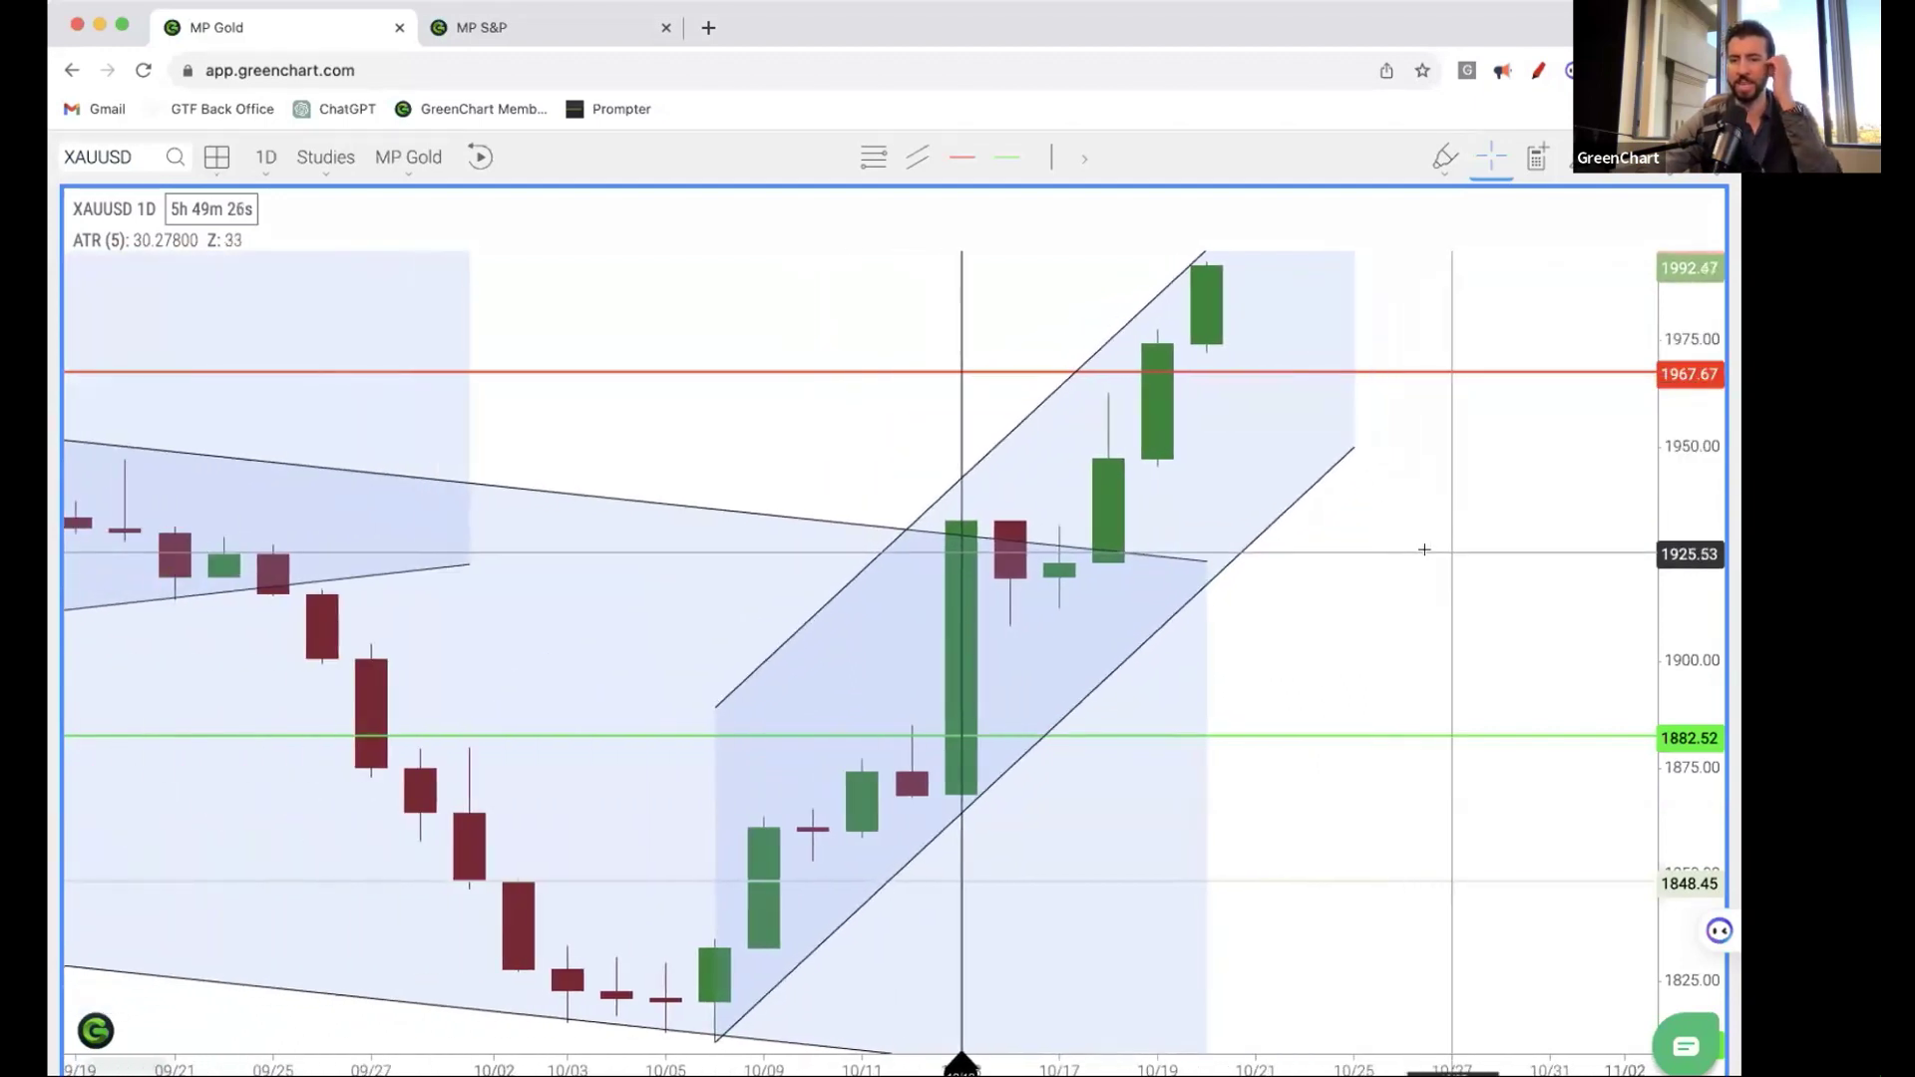
scroll(1424, 547, "down", 10)
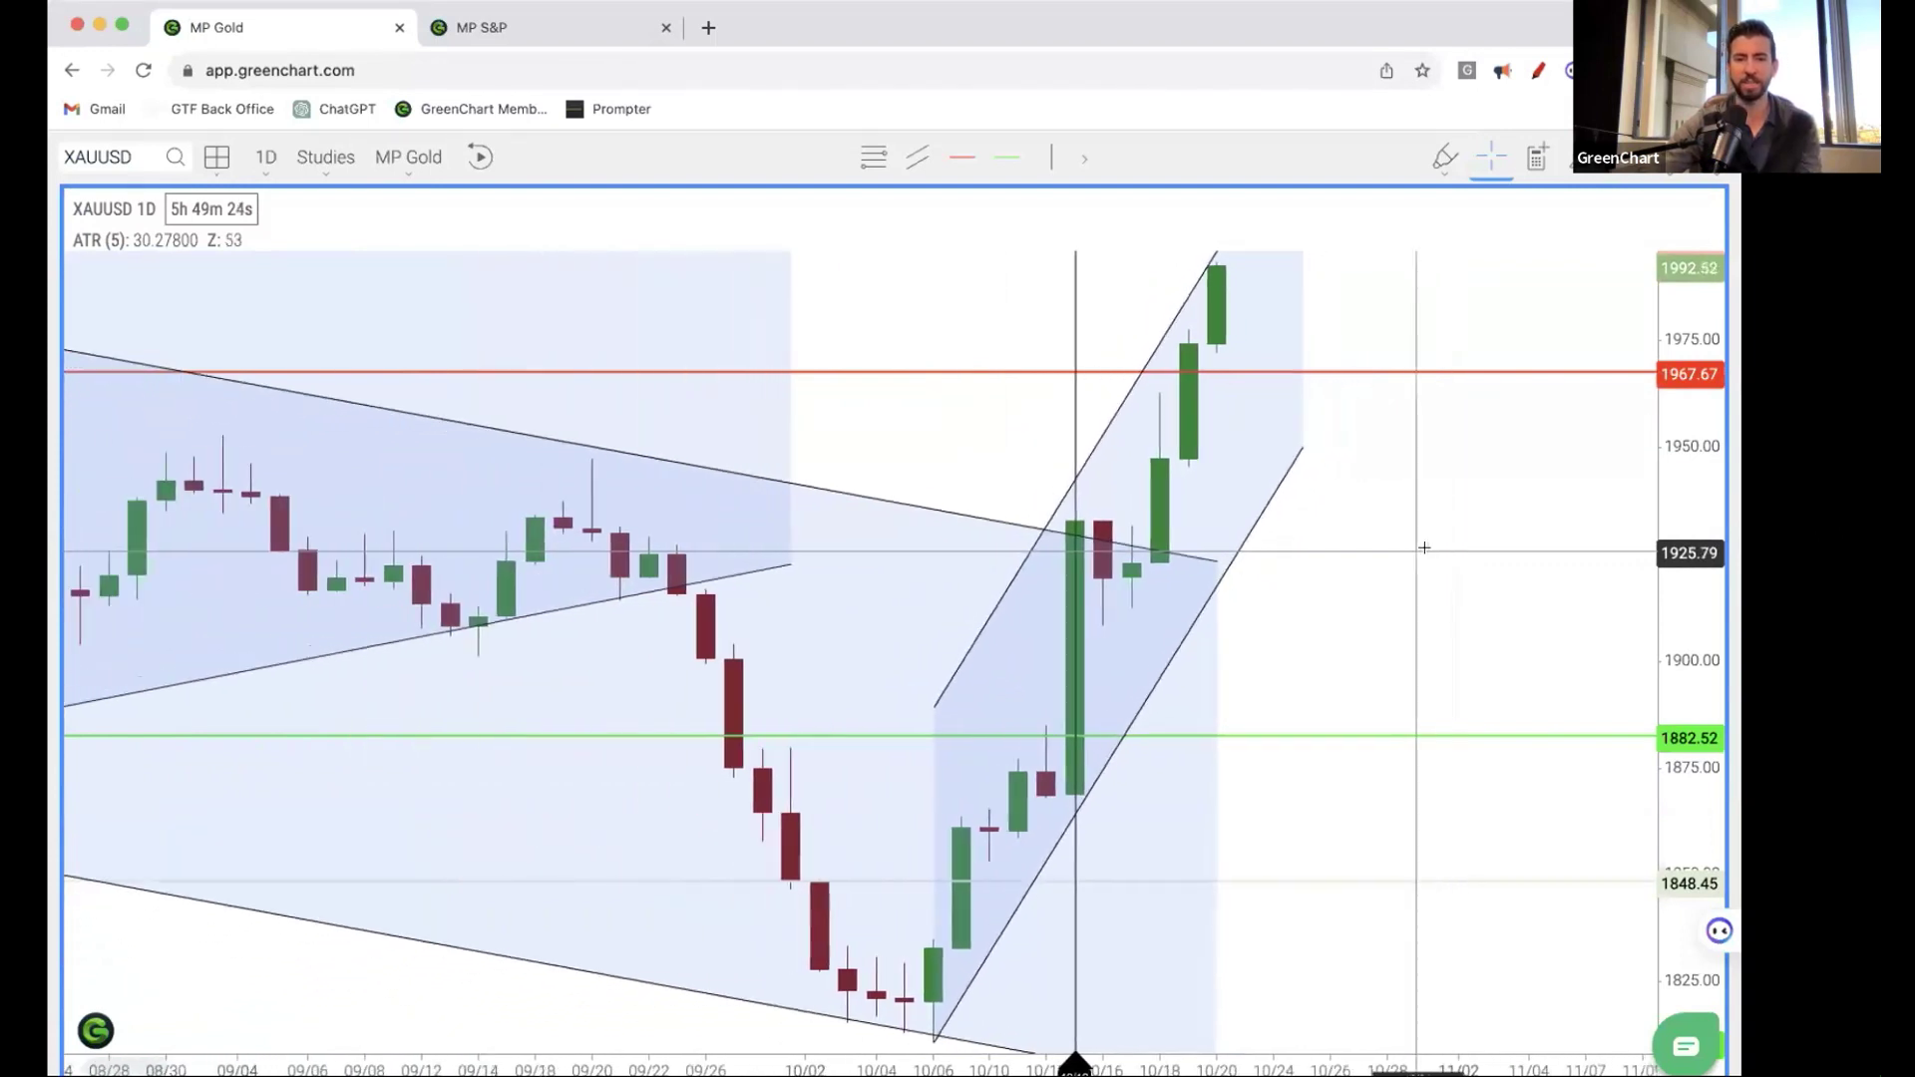
- Raise the descending gold channel's upper edge to the May high and move the red 1967.67 level to 1973.08
scroll(1424, 547, "down", 10)
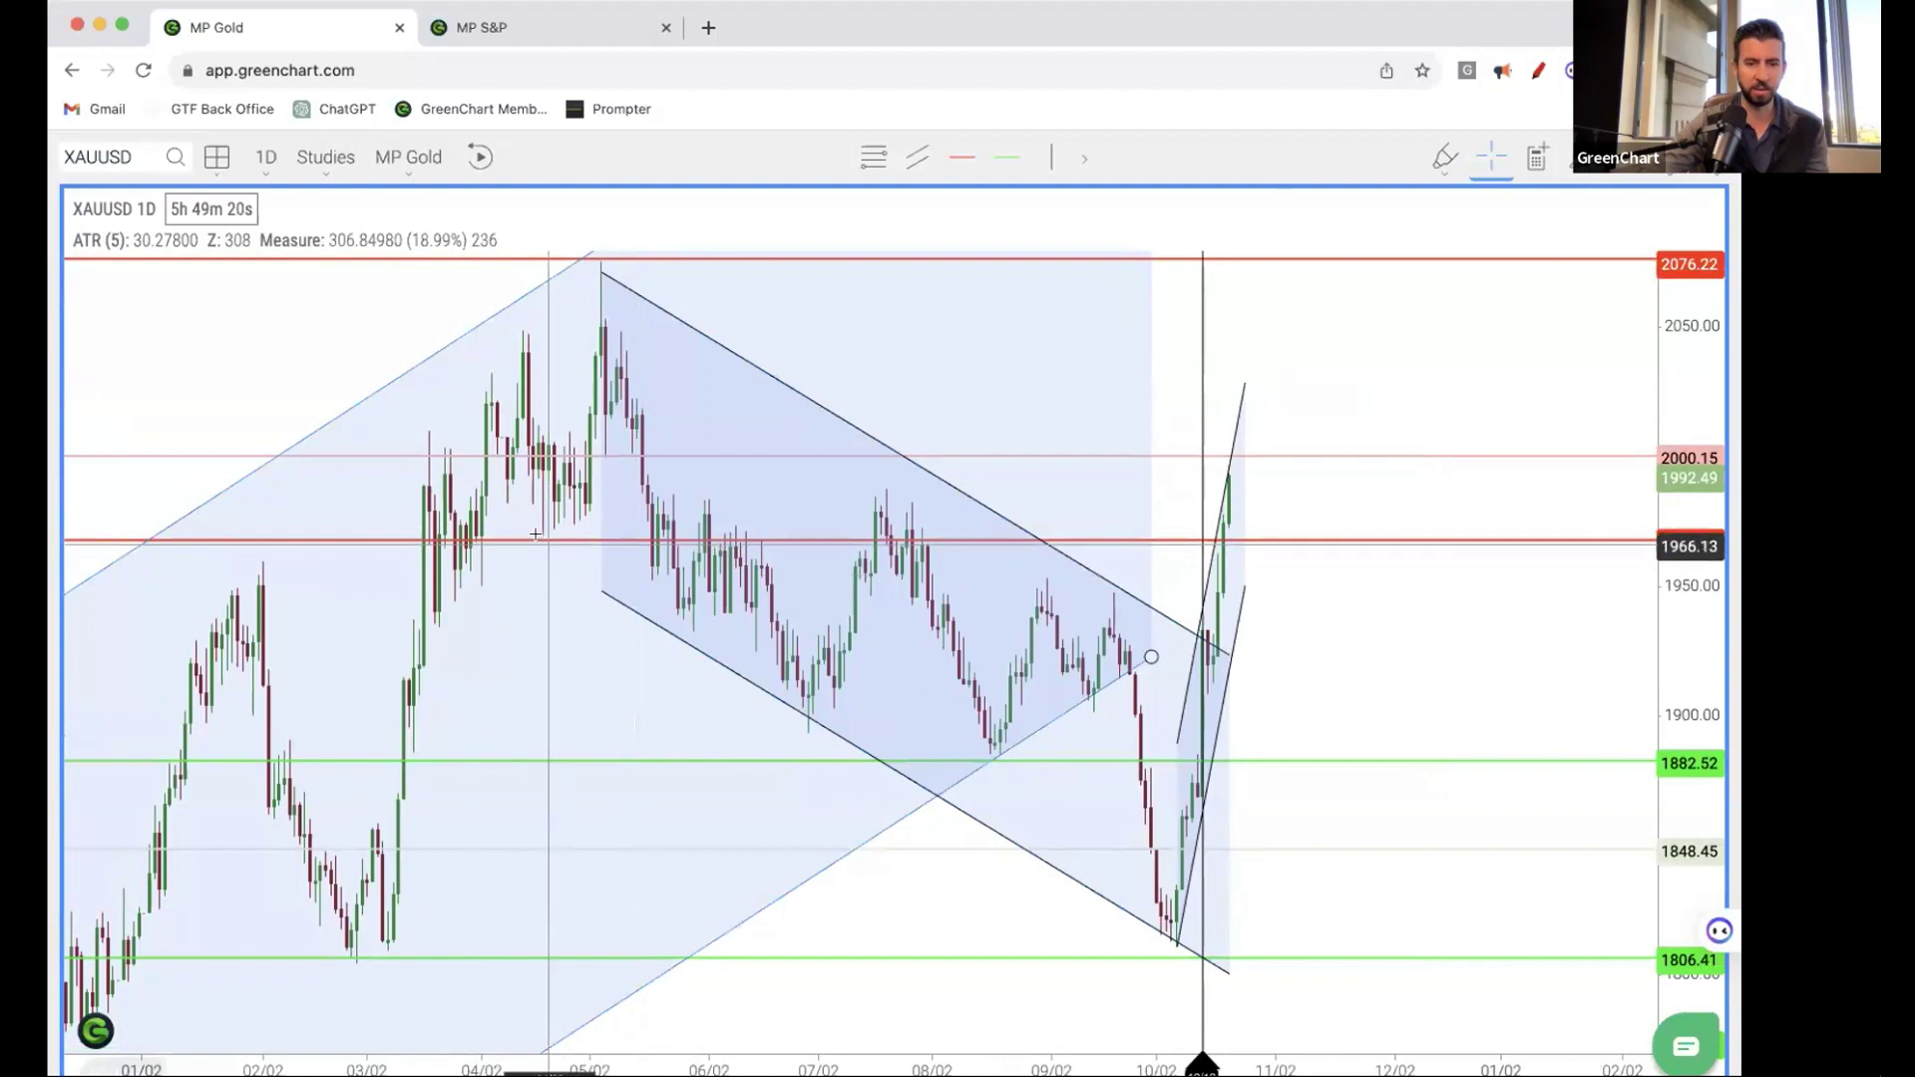
scroll(333, 586, "down", 10)
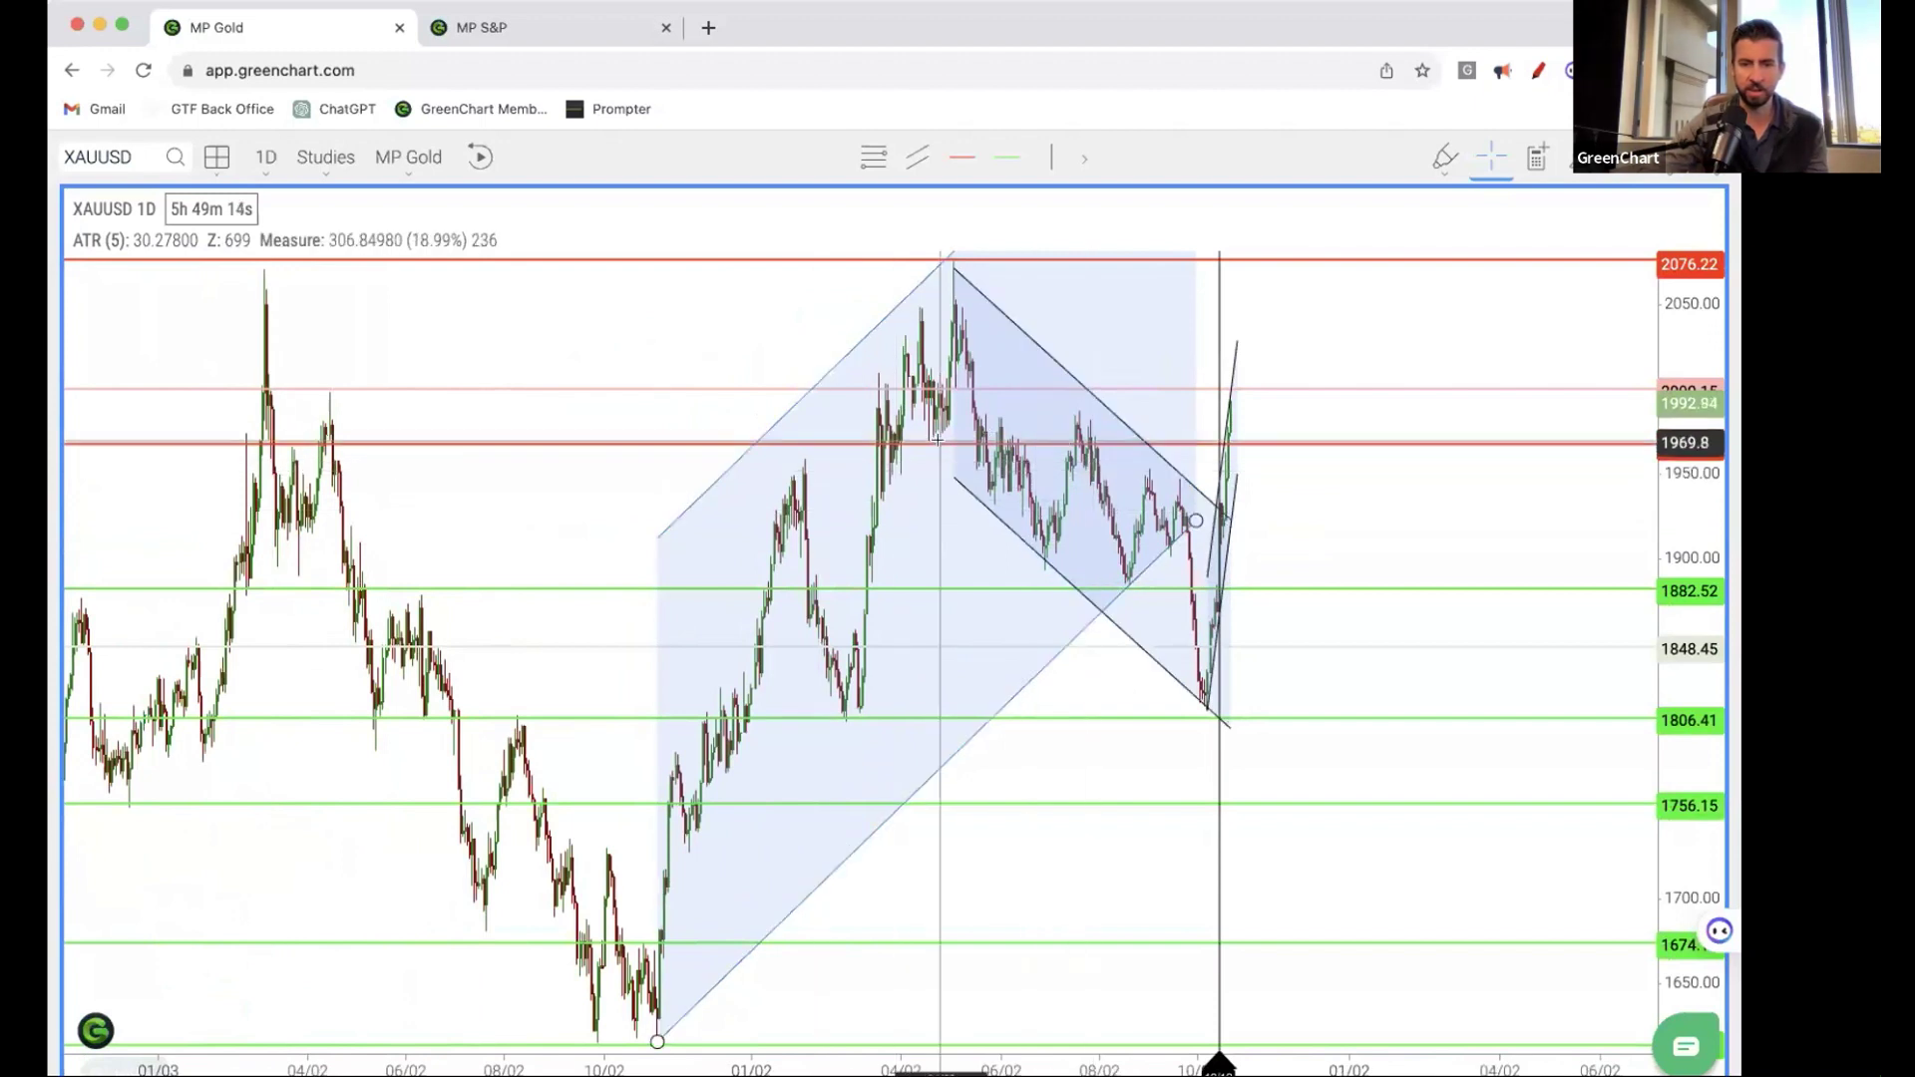
scroll(997, 444, "up", 3)
scroll(935, 446, "up", 2)
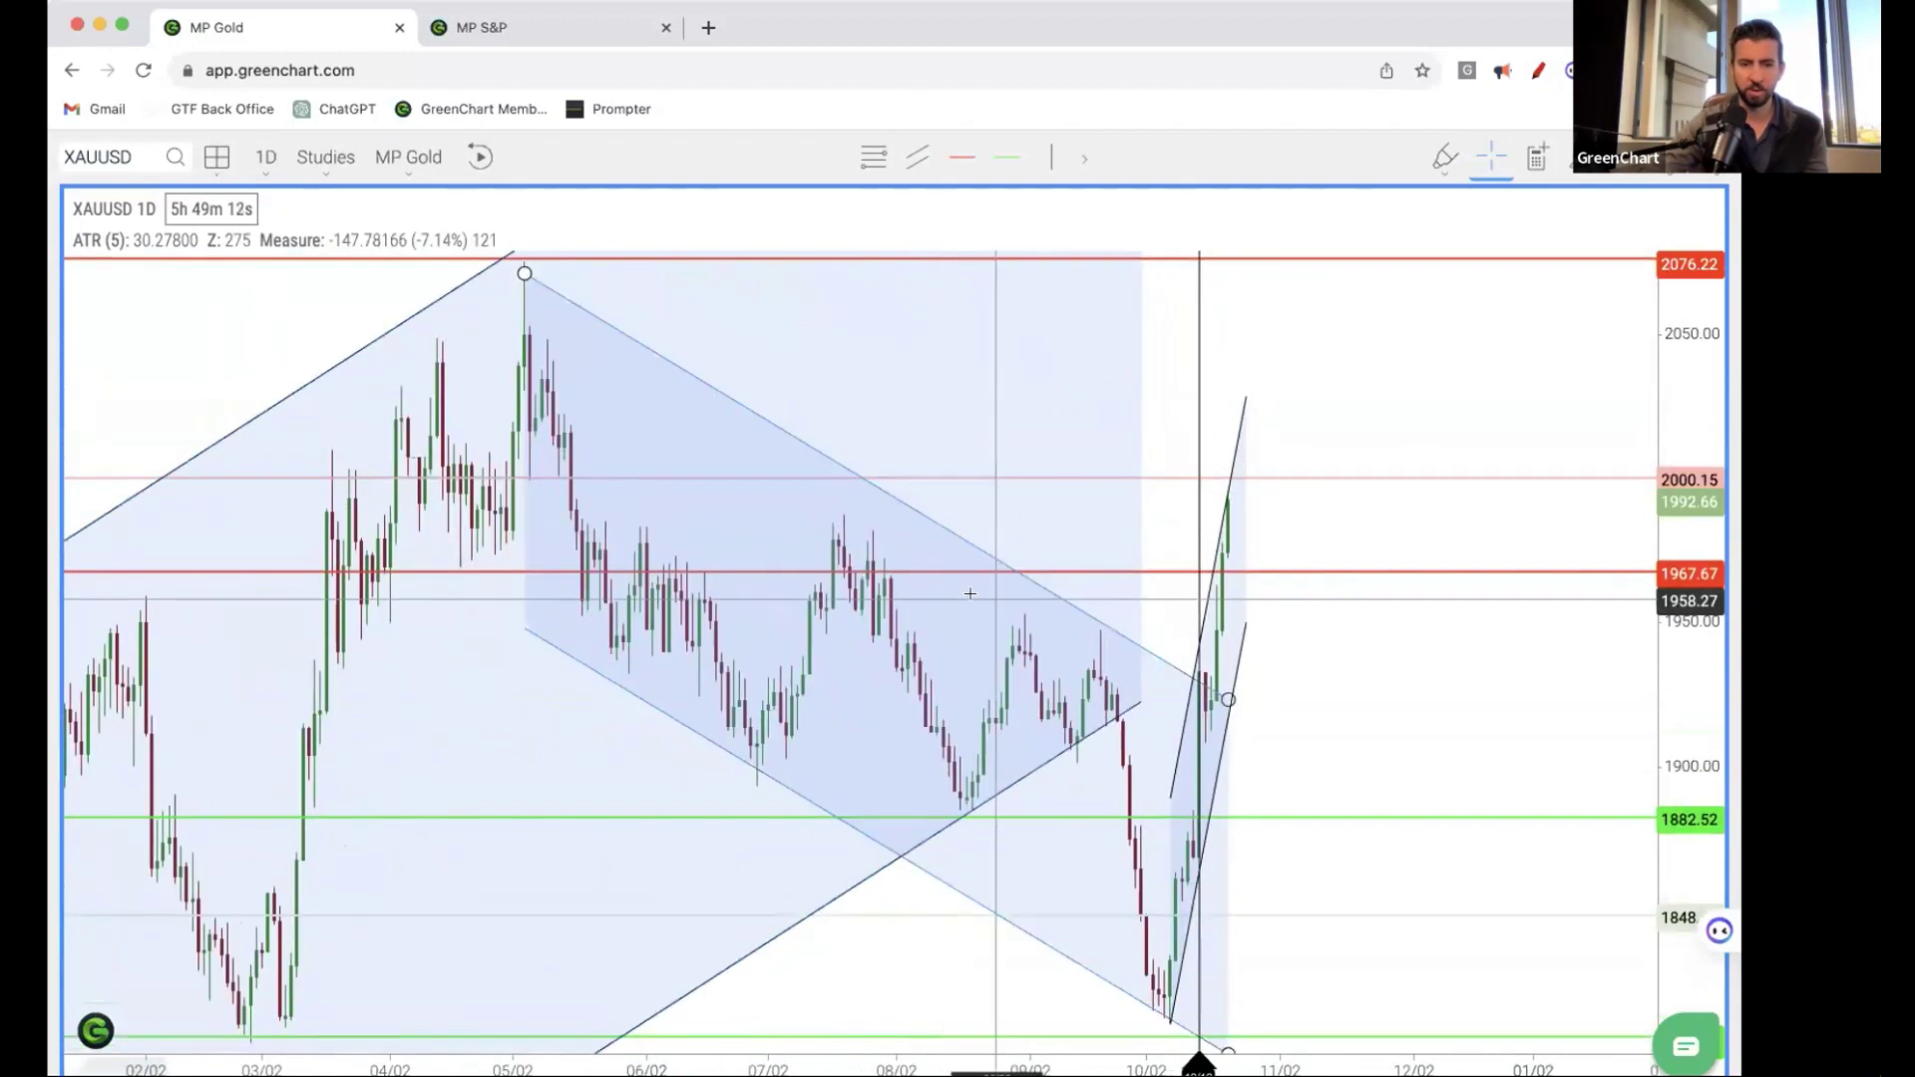
left_click(922, 564)
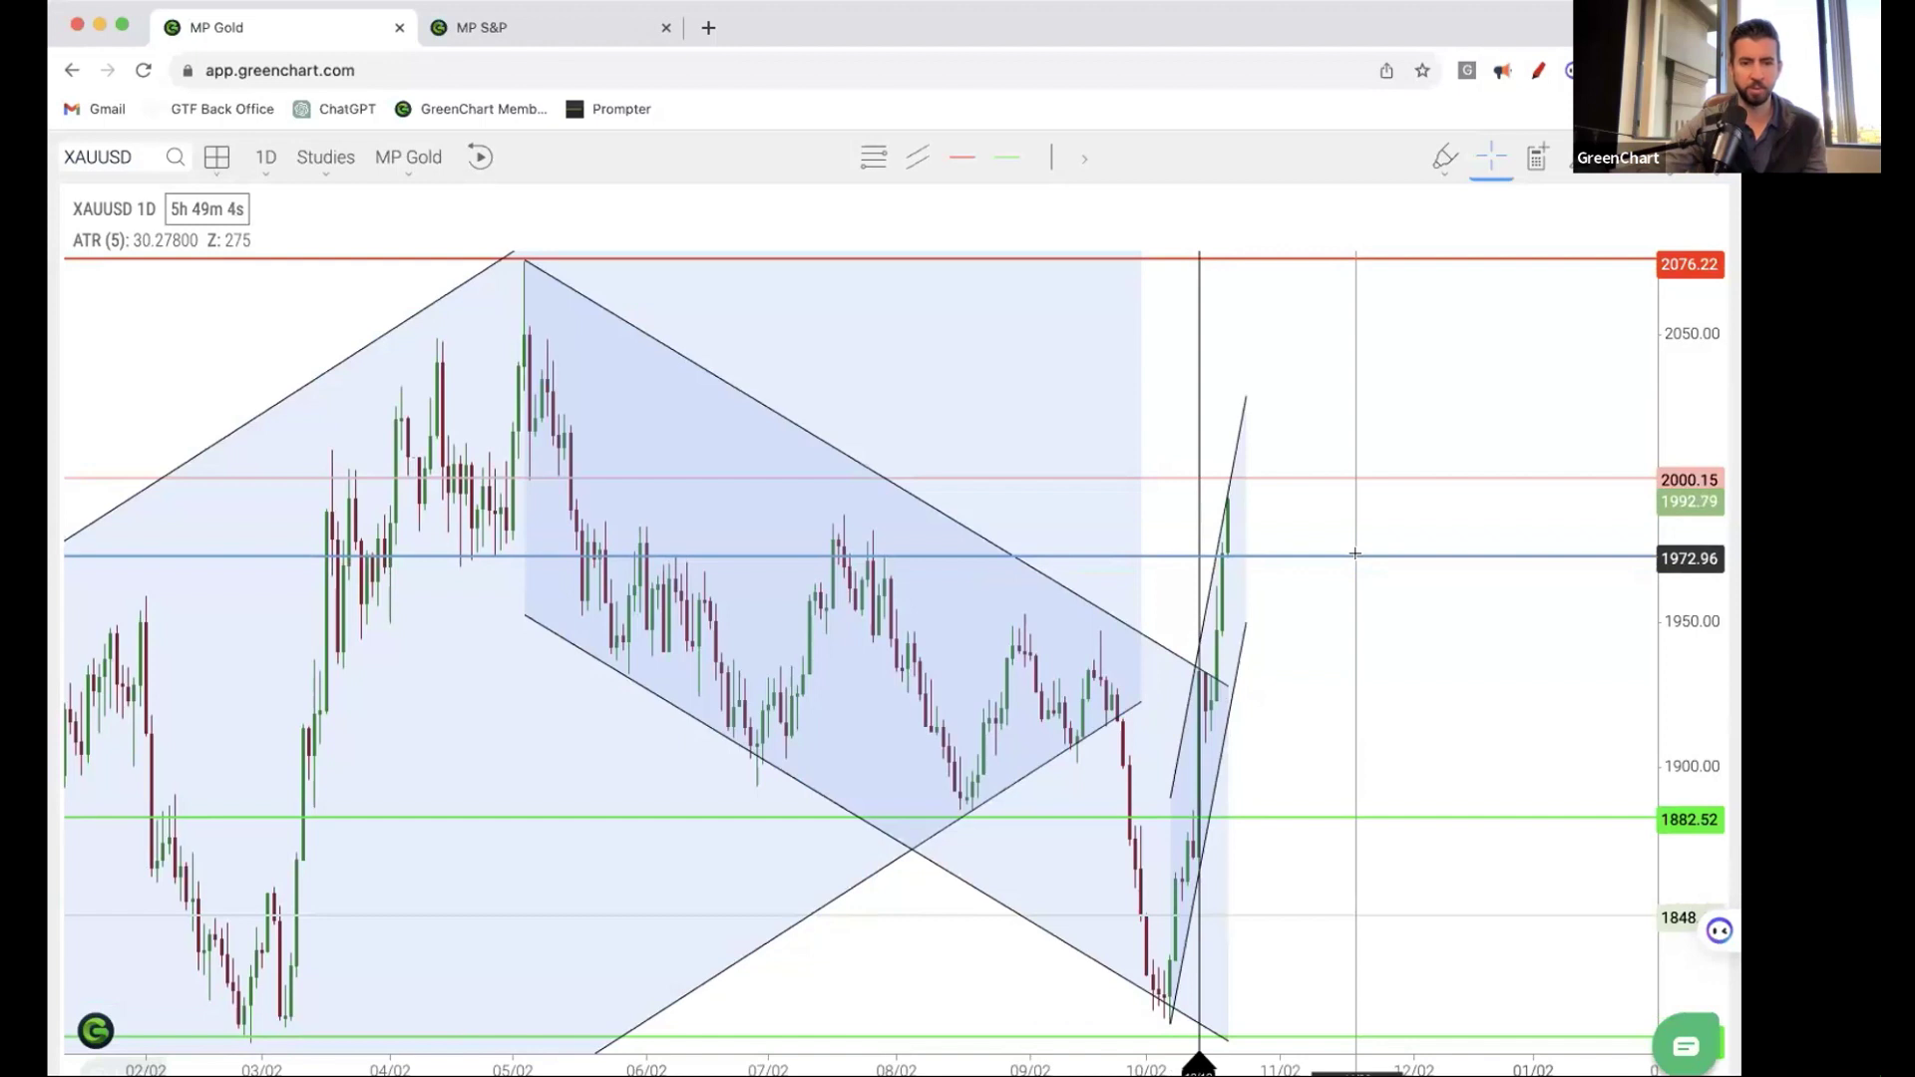
left_click(1355, 554)
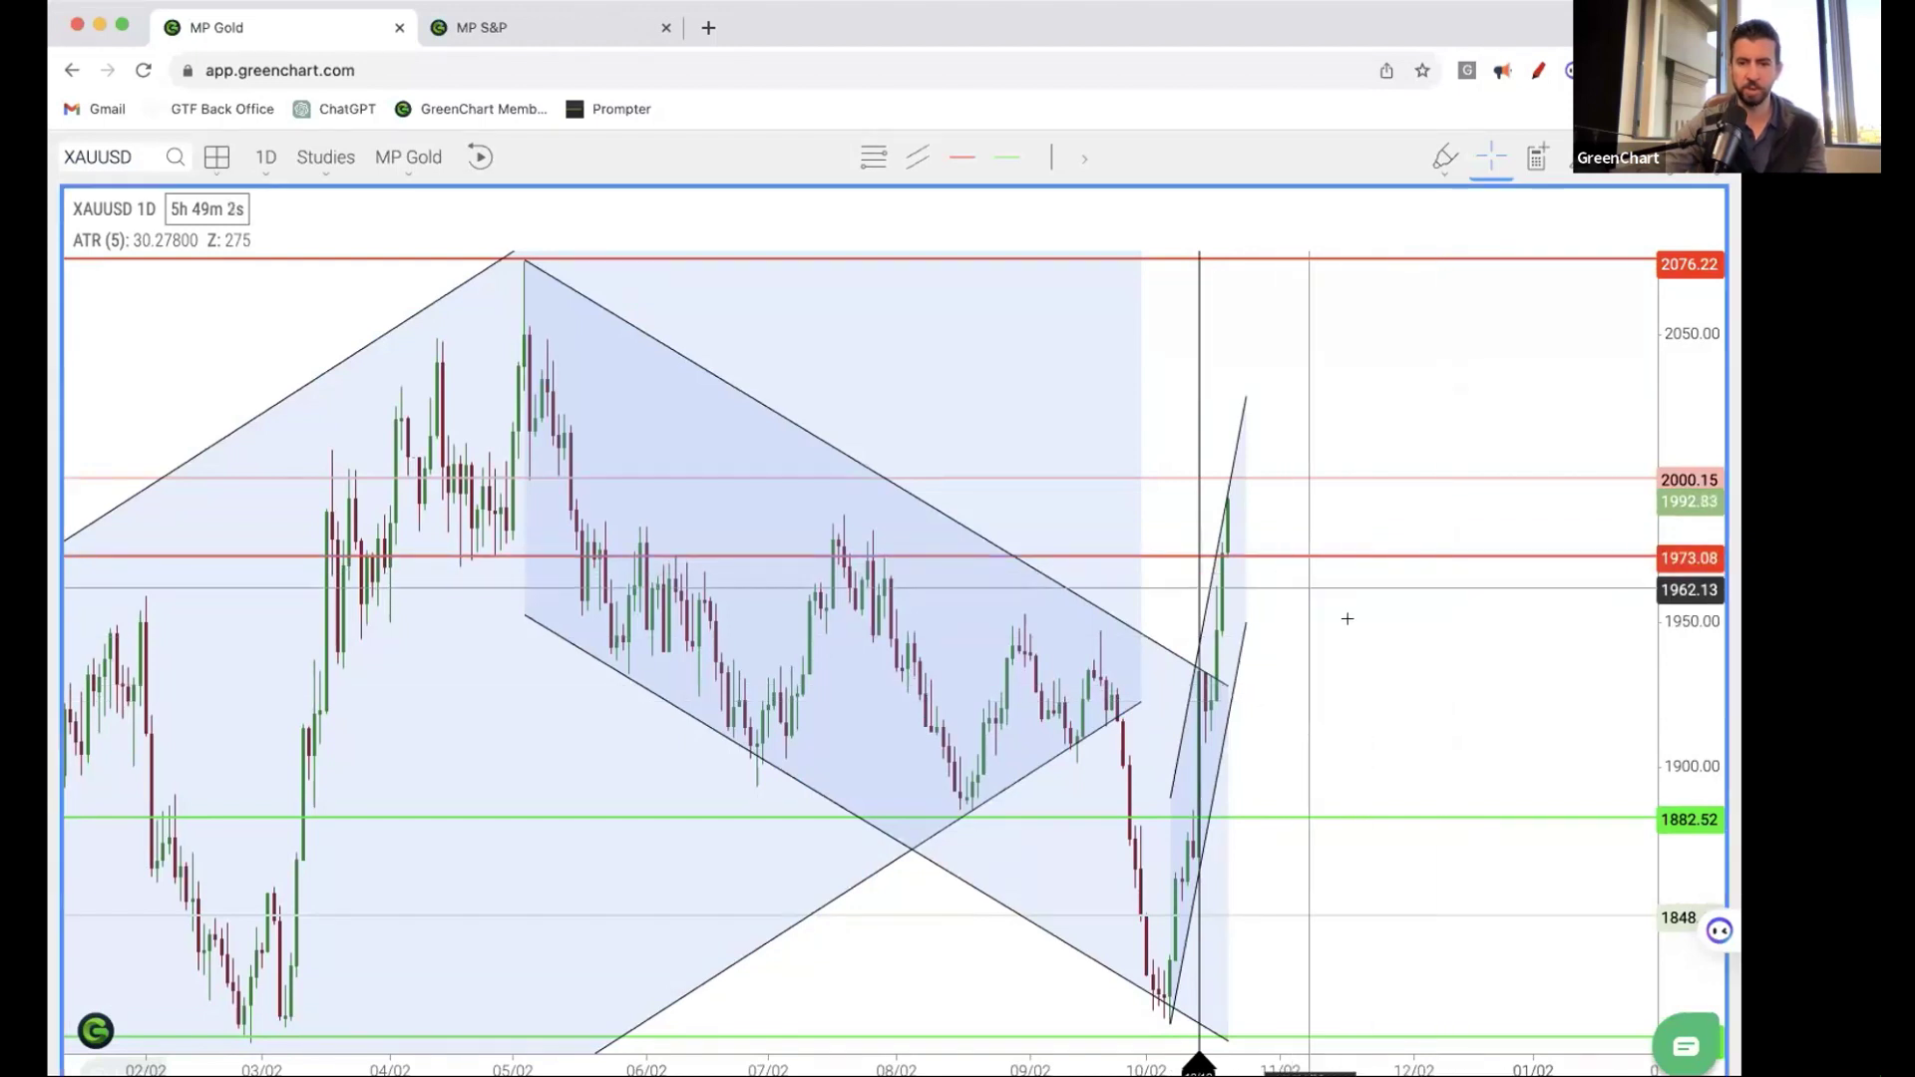
- Add a red horizontal level at 2049.86 along the April and May gold highs
scroll(1346, 616, "up", 3)
scroll(1346, 616, "up", 3)
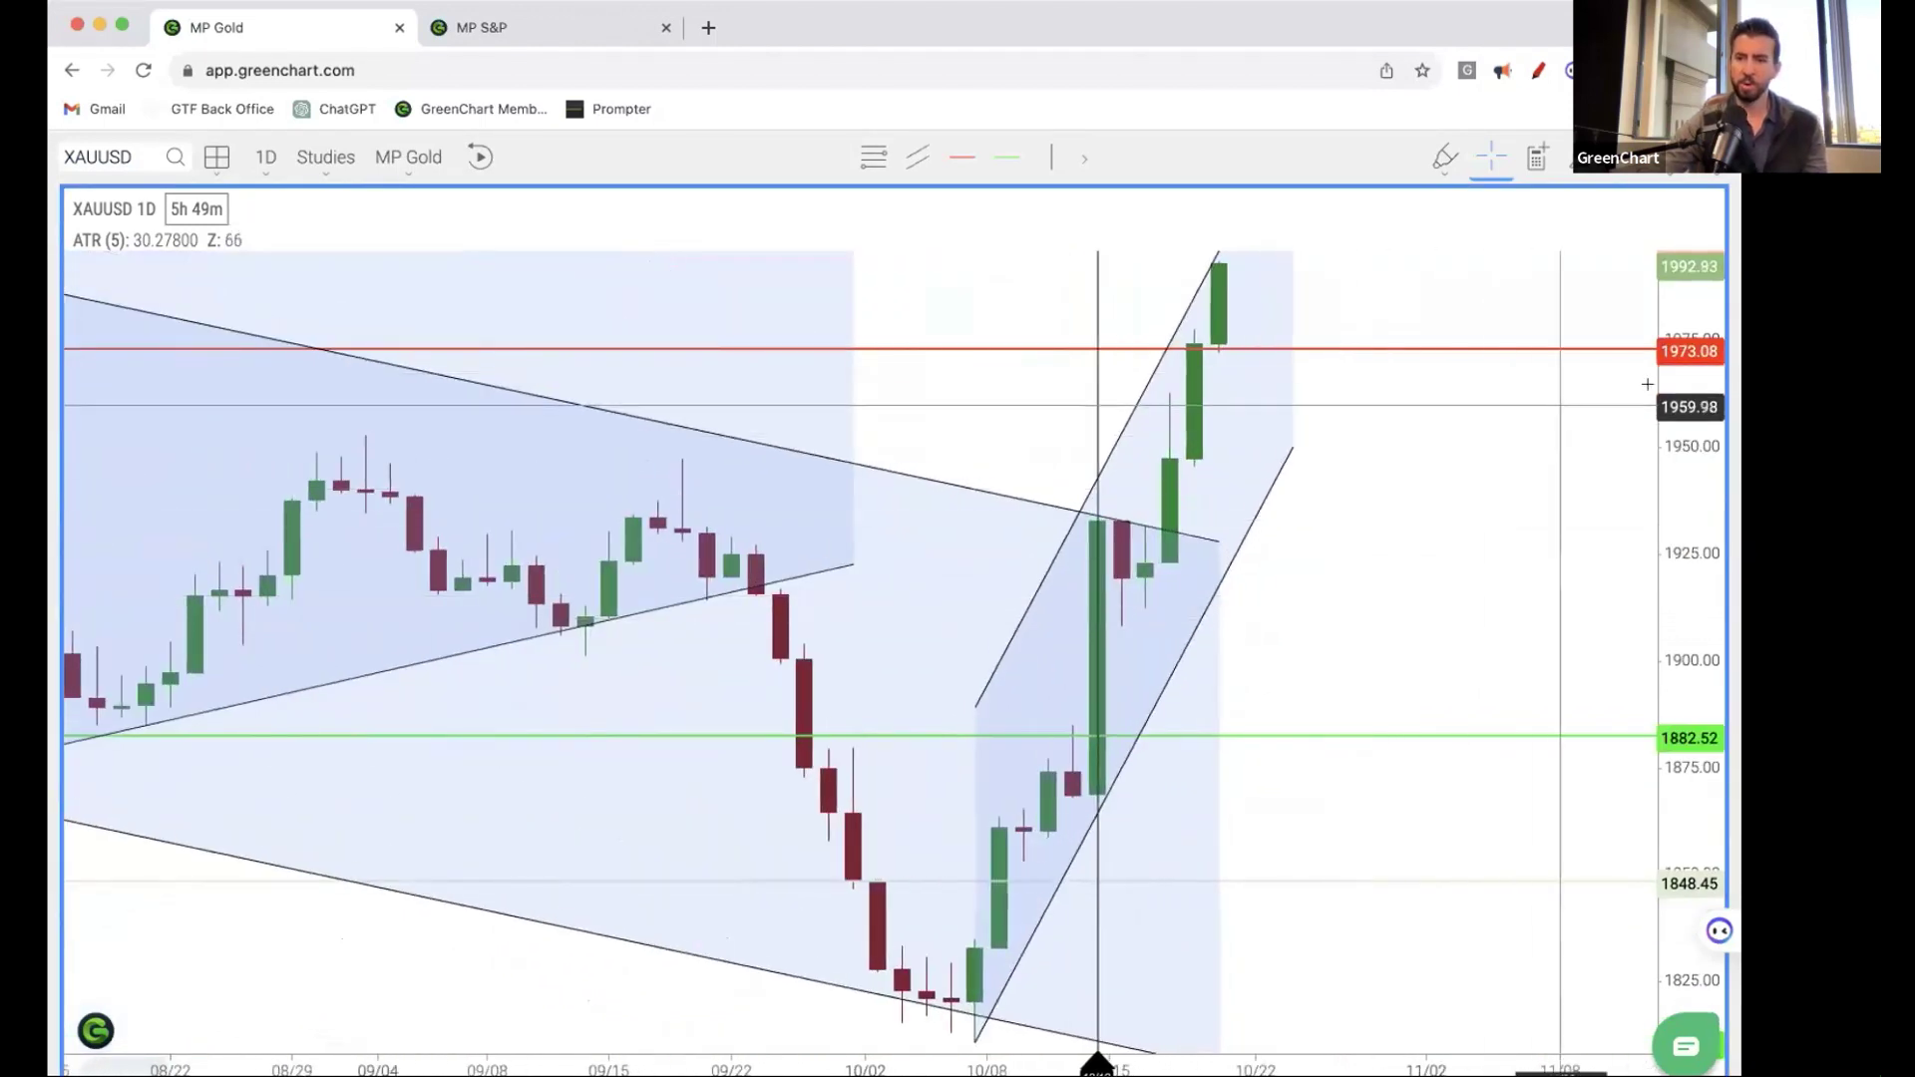
scroll(1346, 554, "down", 5)
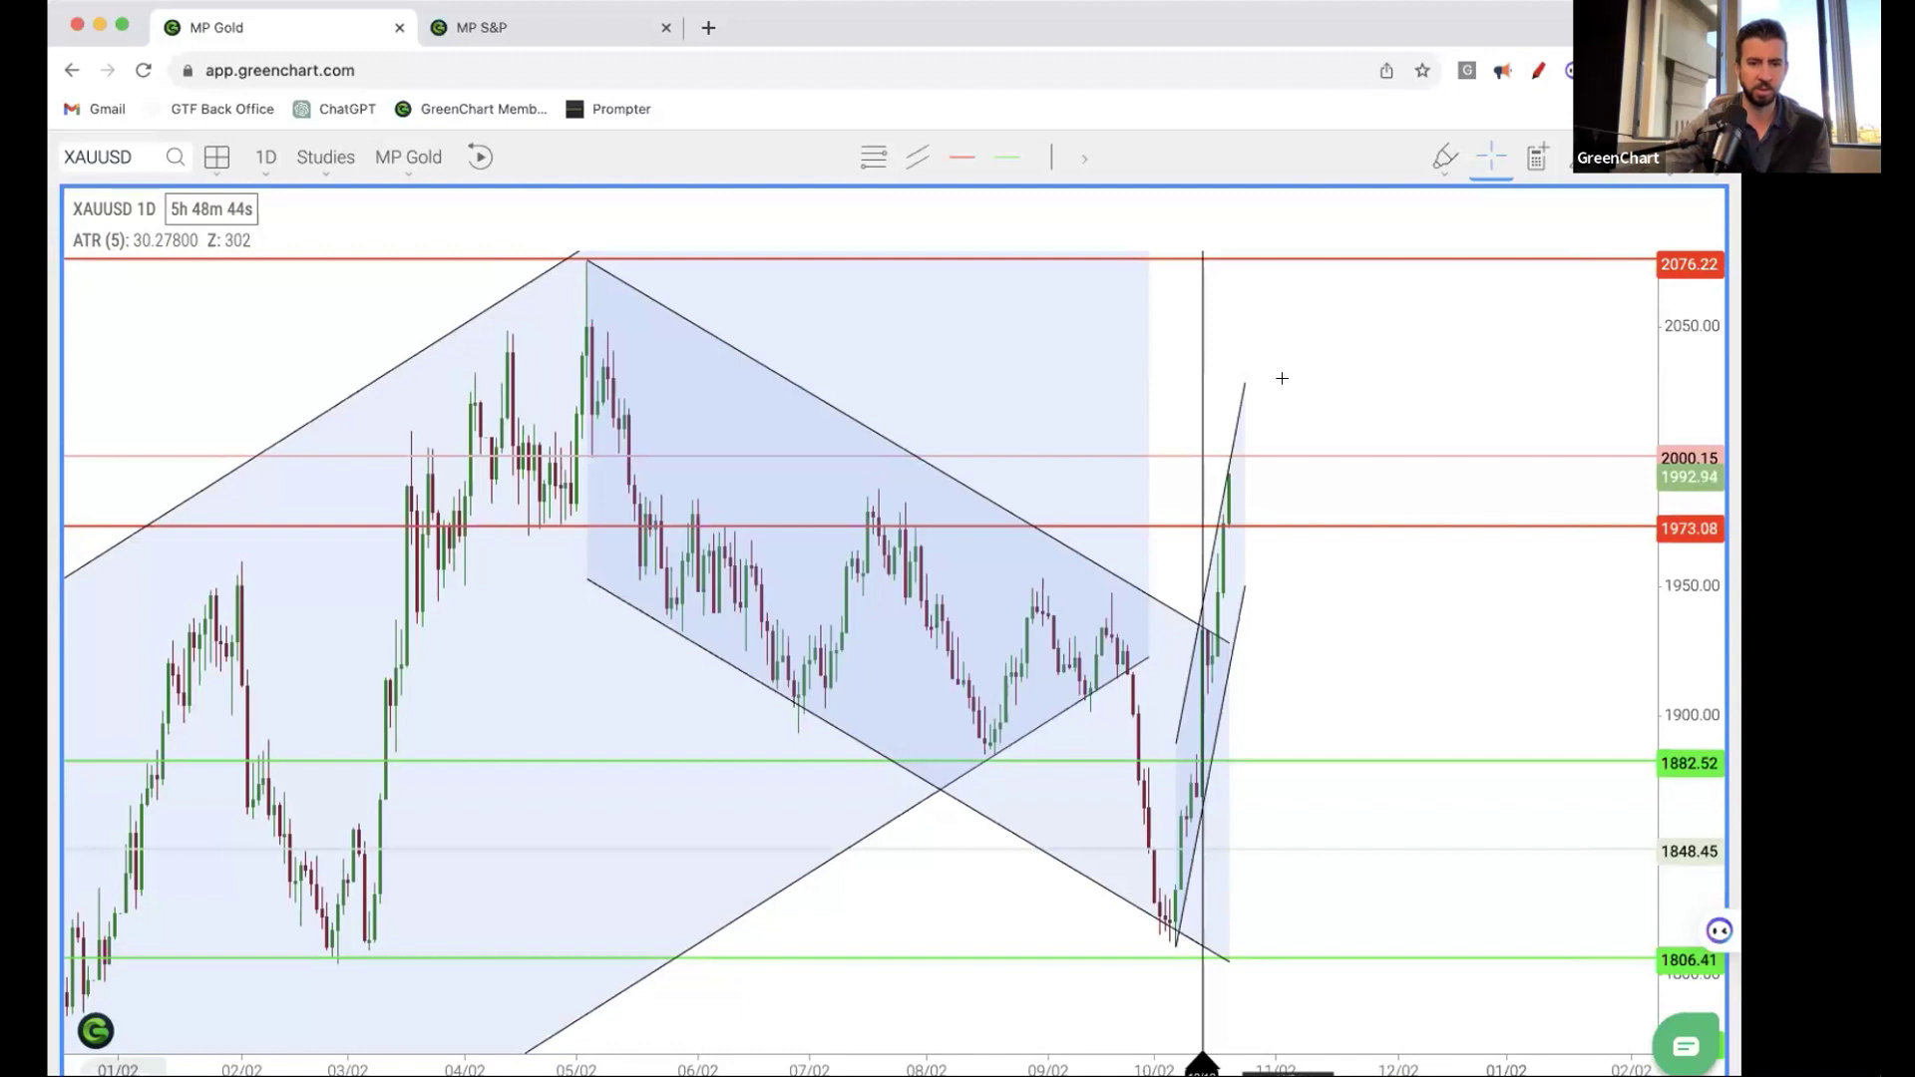
scroll(449, 419, "down", 5)
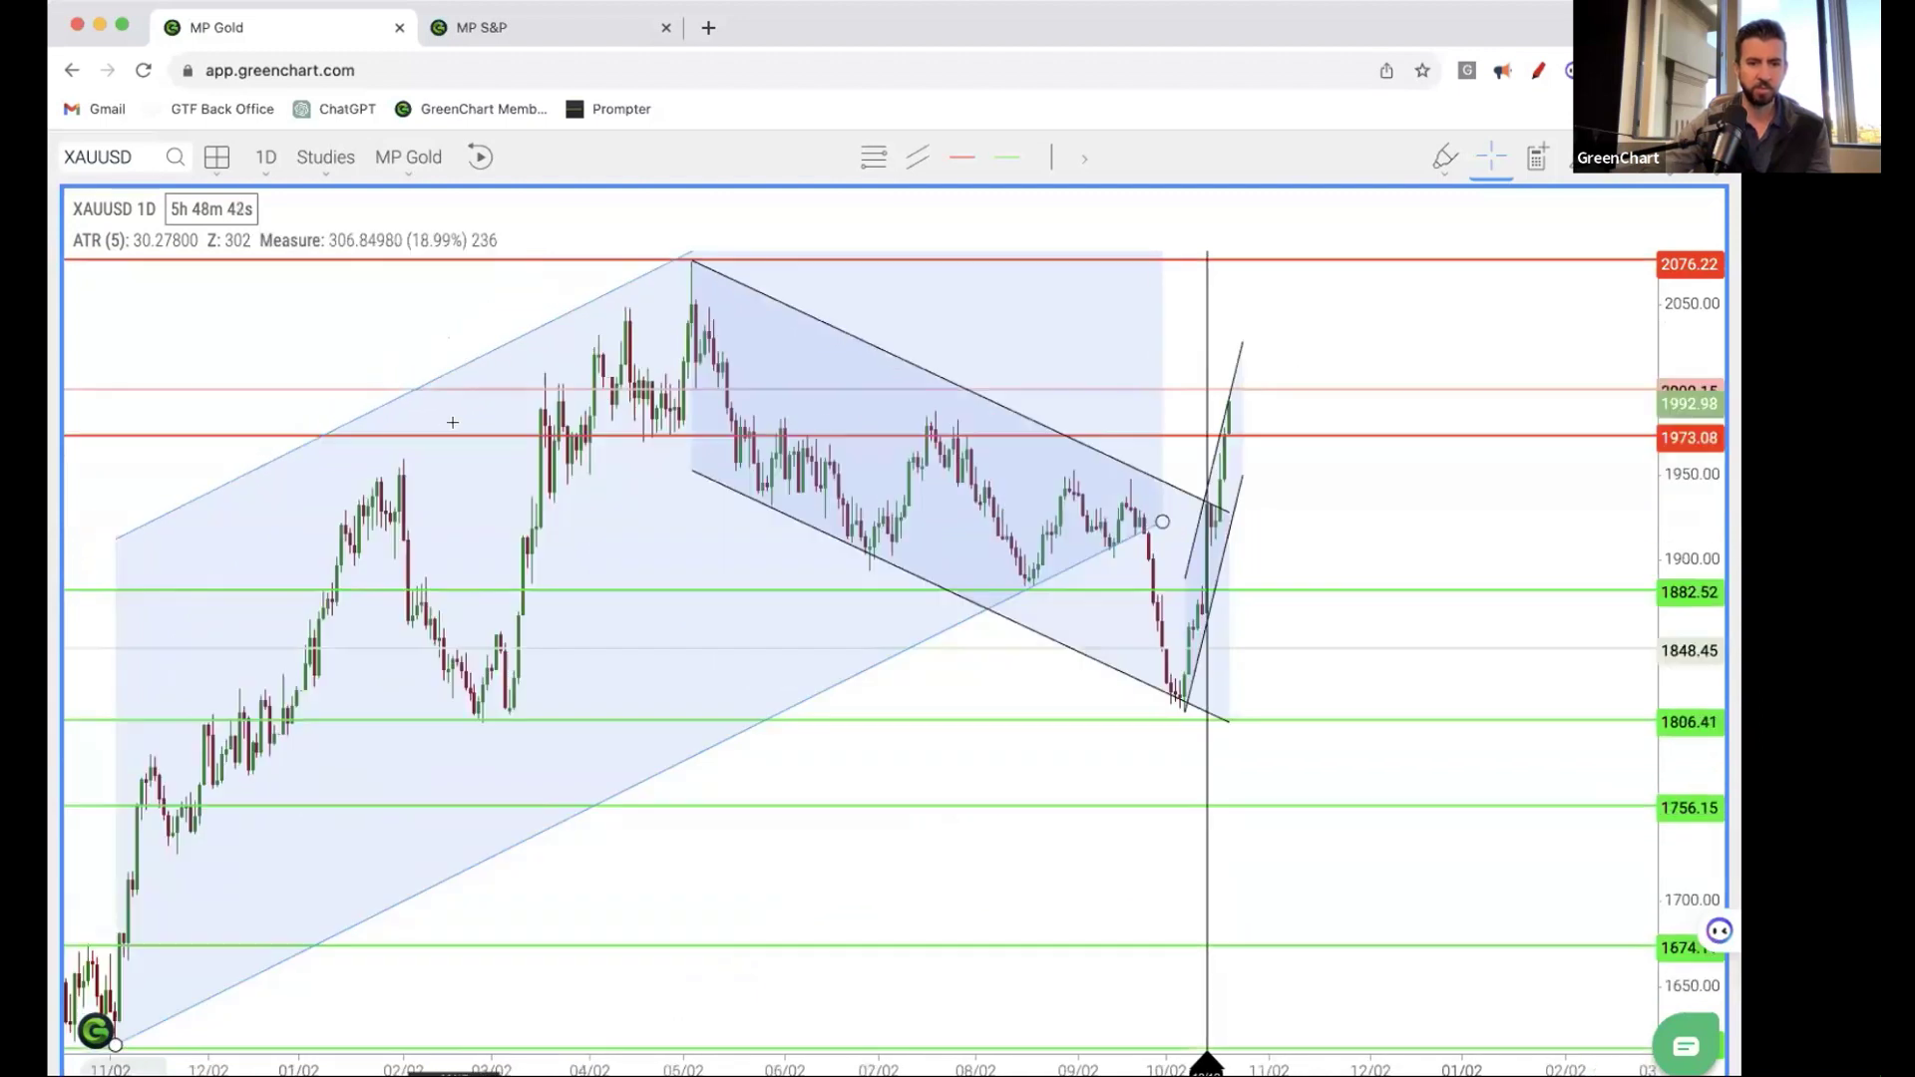
scroll(453, 423, "down", 3)
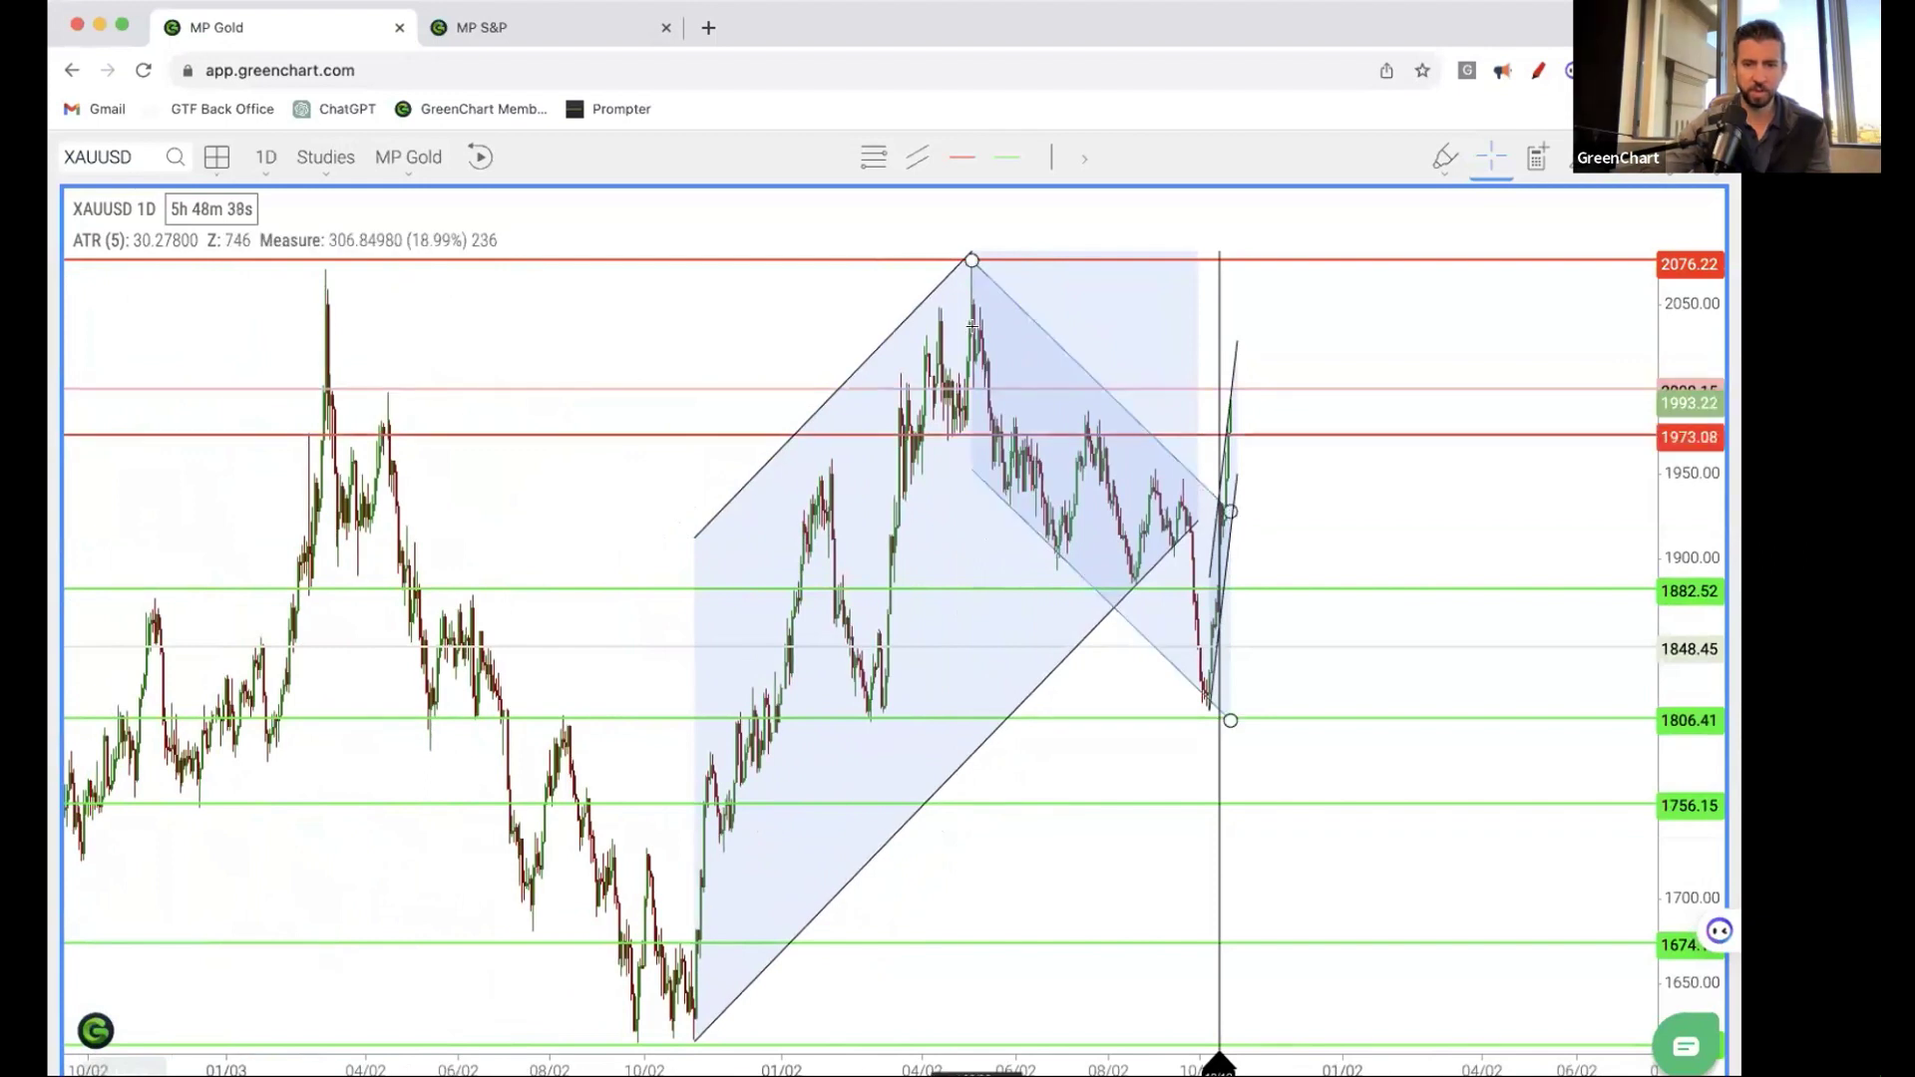
scroll(972, 324, "up", 5)
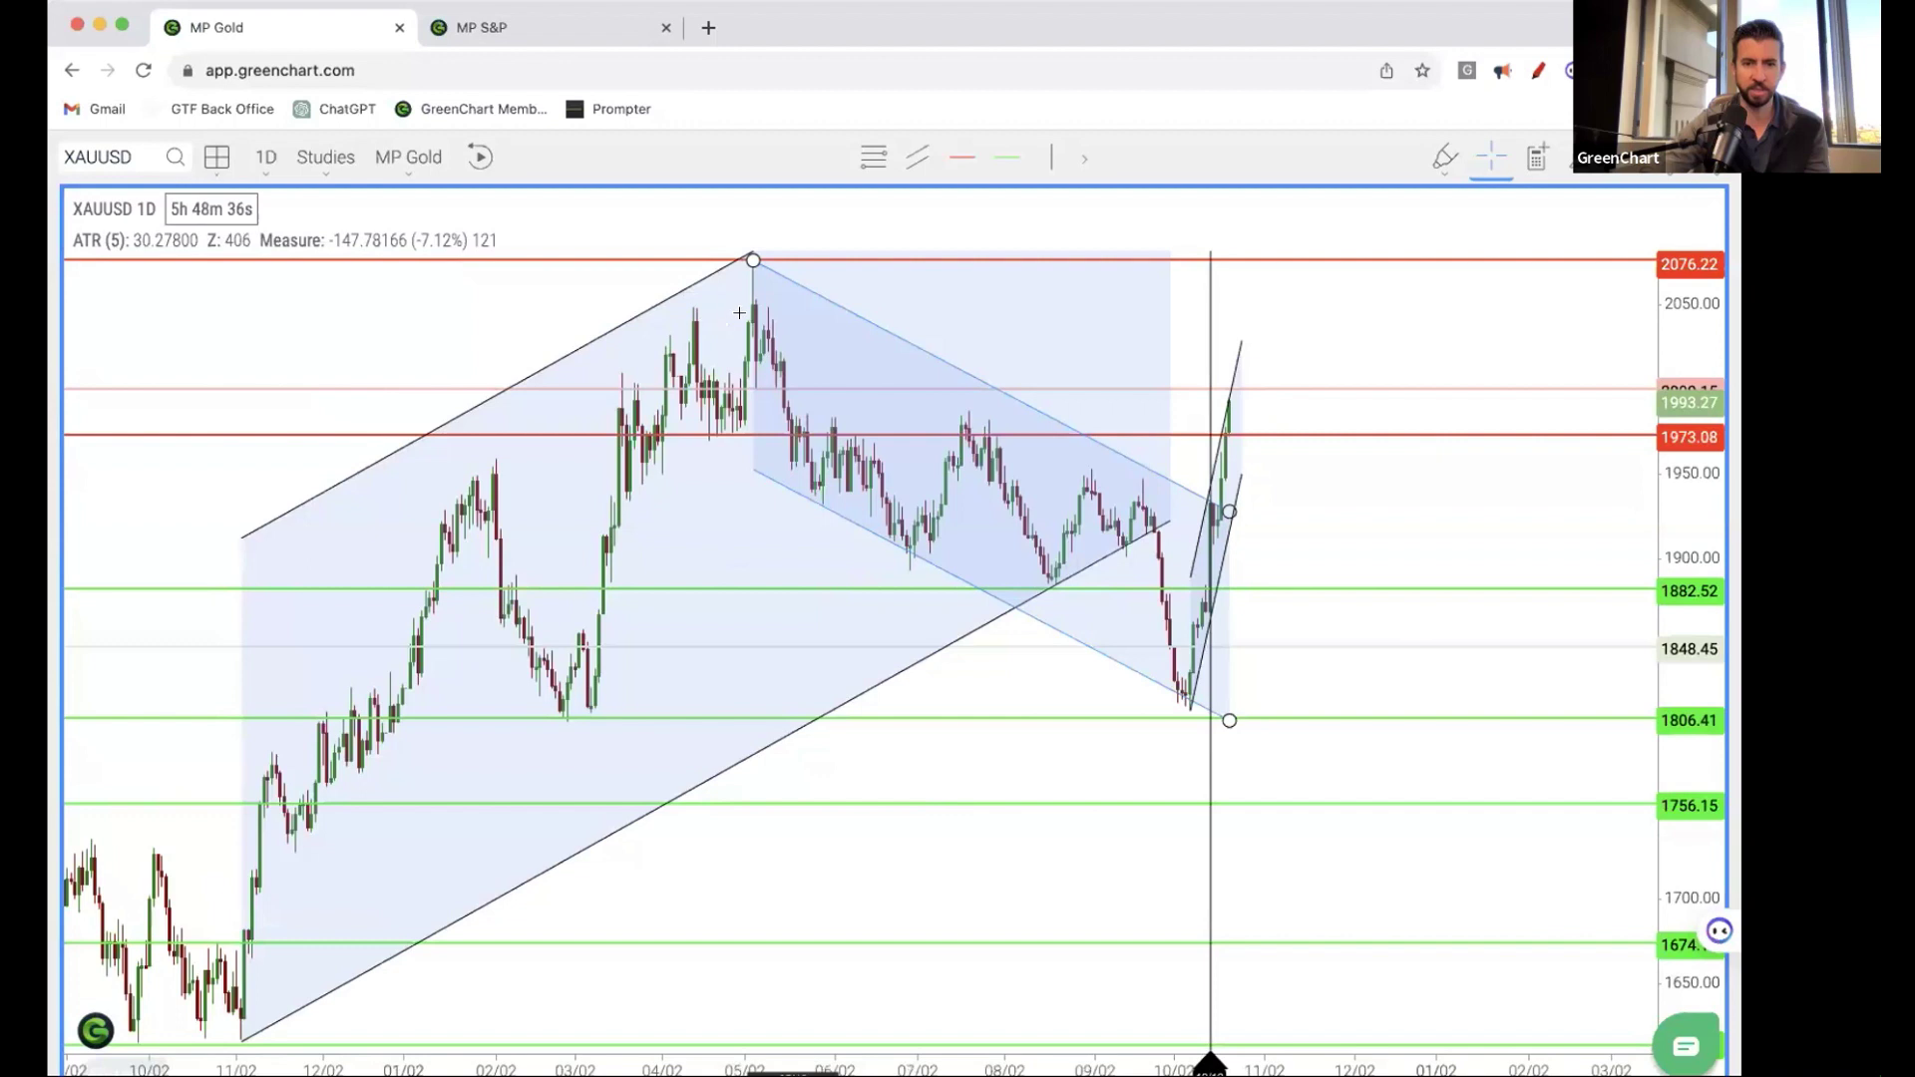
left_click(699, 302)
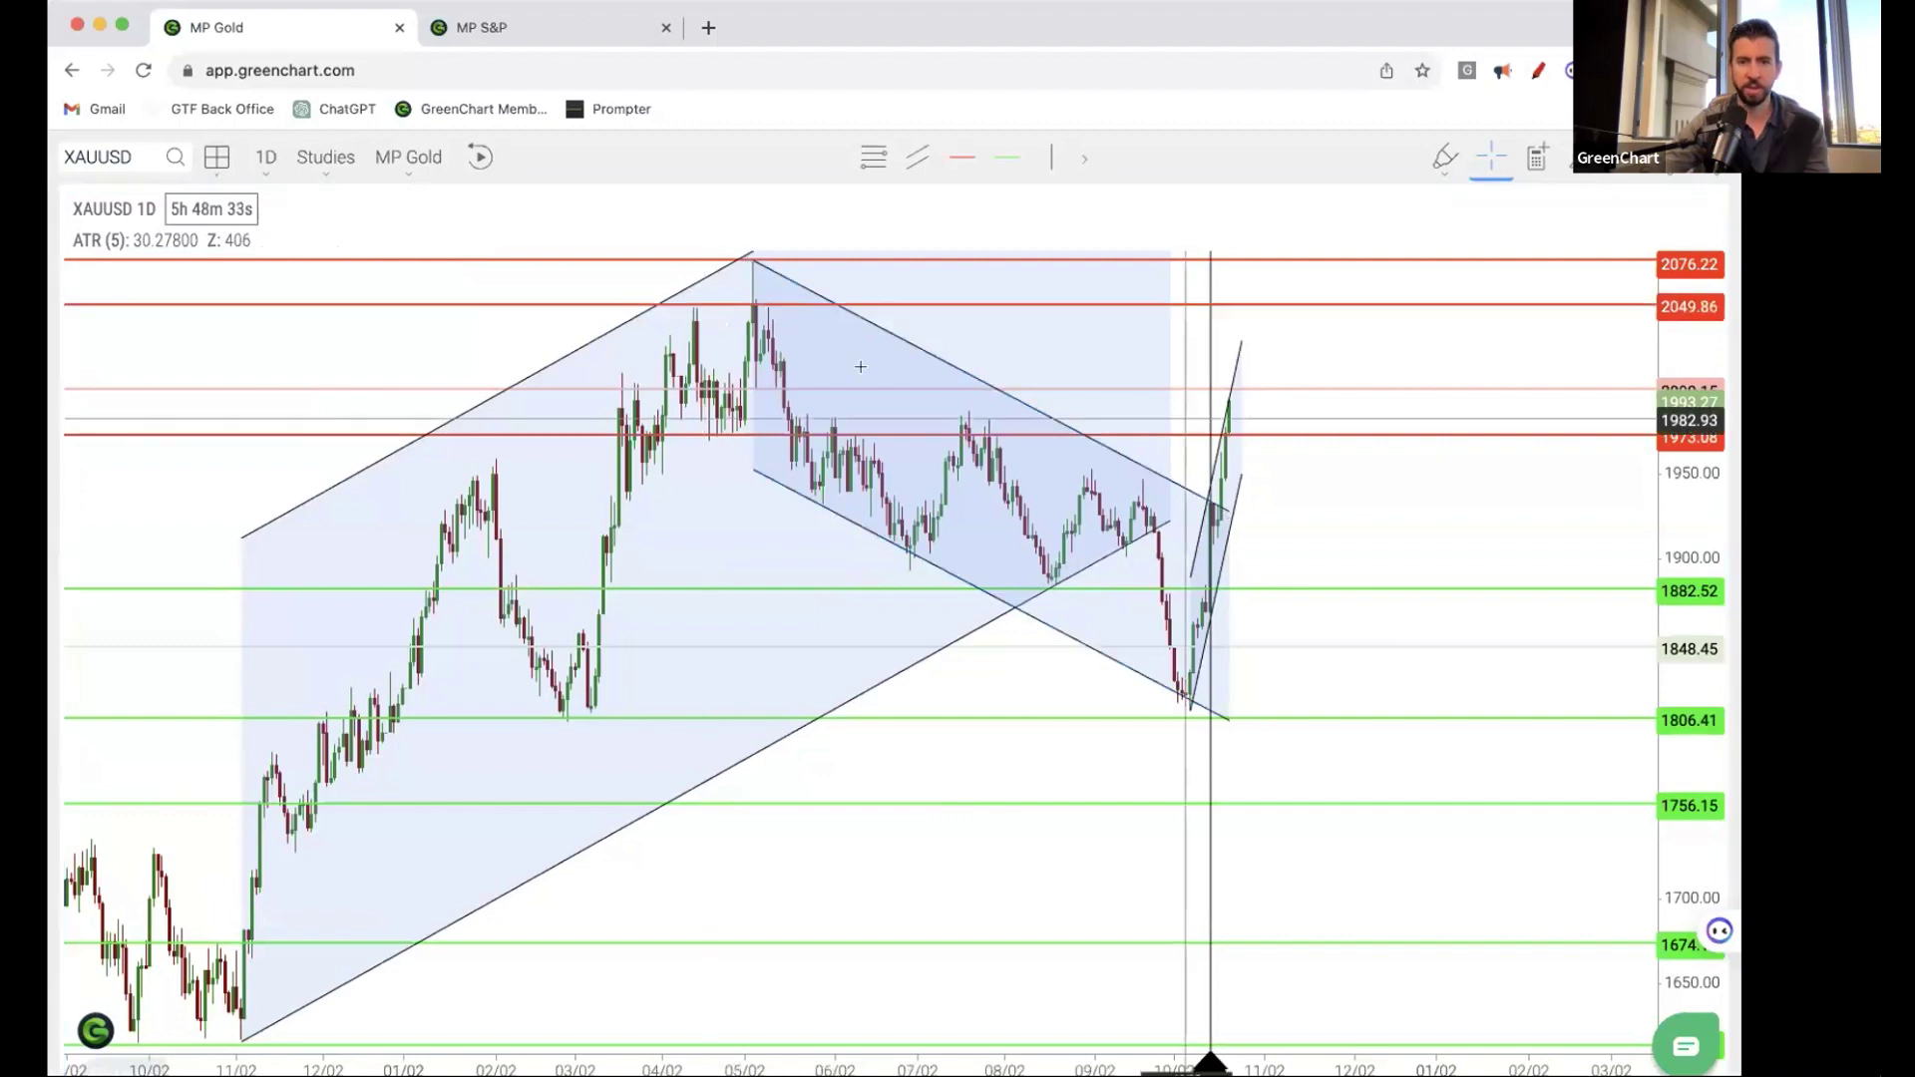
- Examine the long rising, descending and steep October gold channels together with the red and green horizontal levels
scroll(1476, 355, "up", 8)
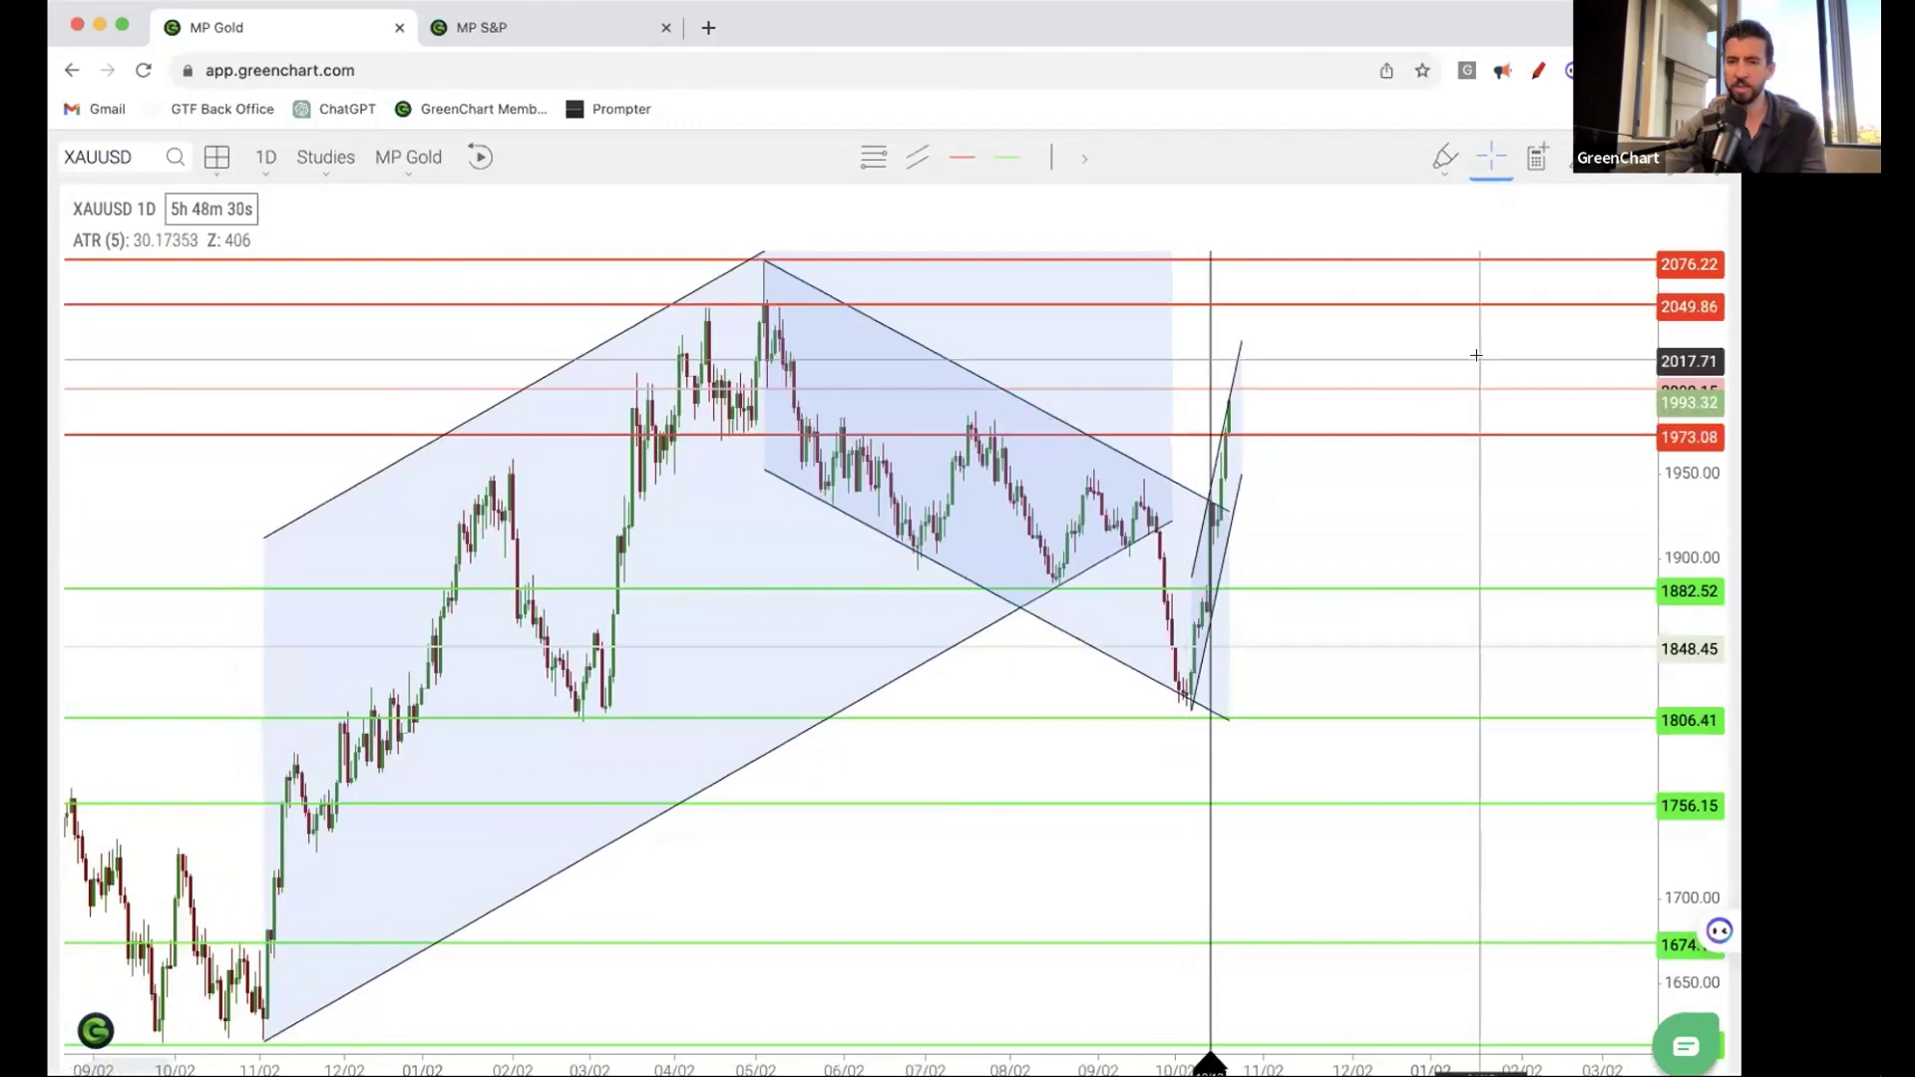
scroll(1476, 355, "down", 3)
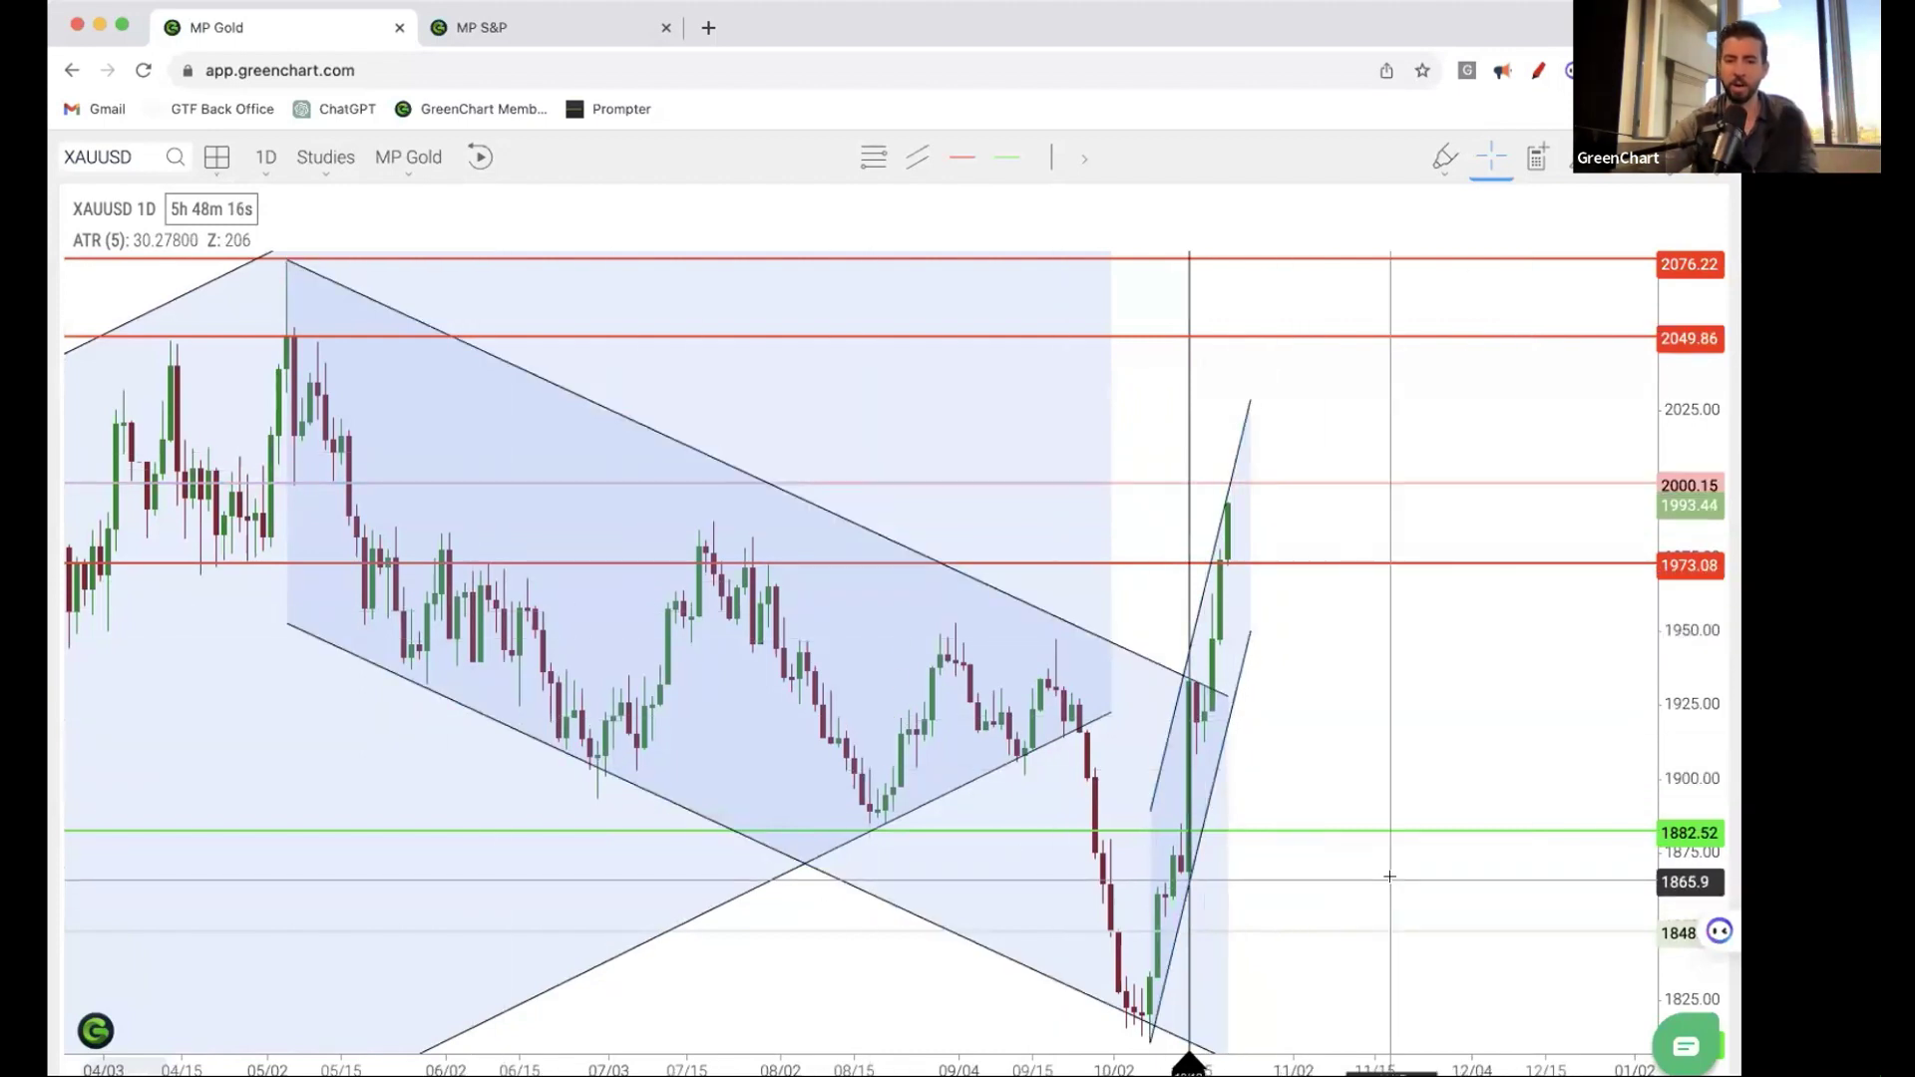
scroll(1164, 805, "down", 5)
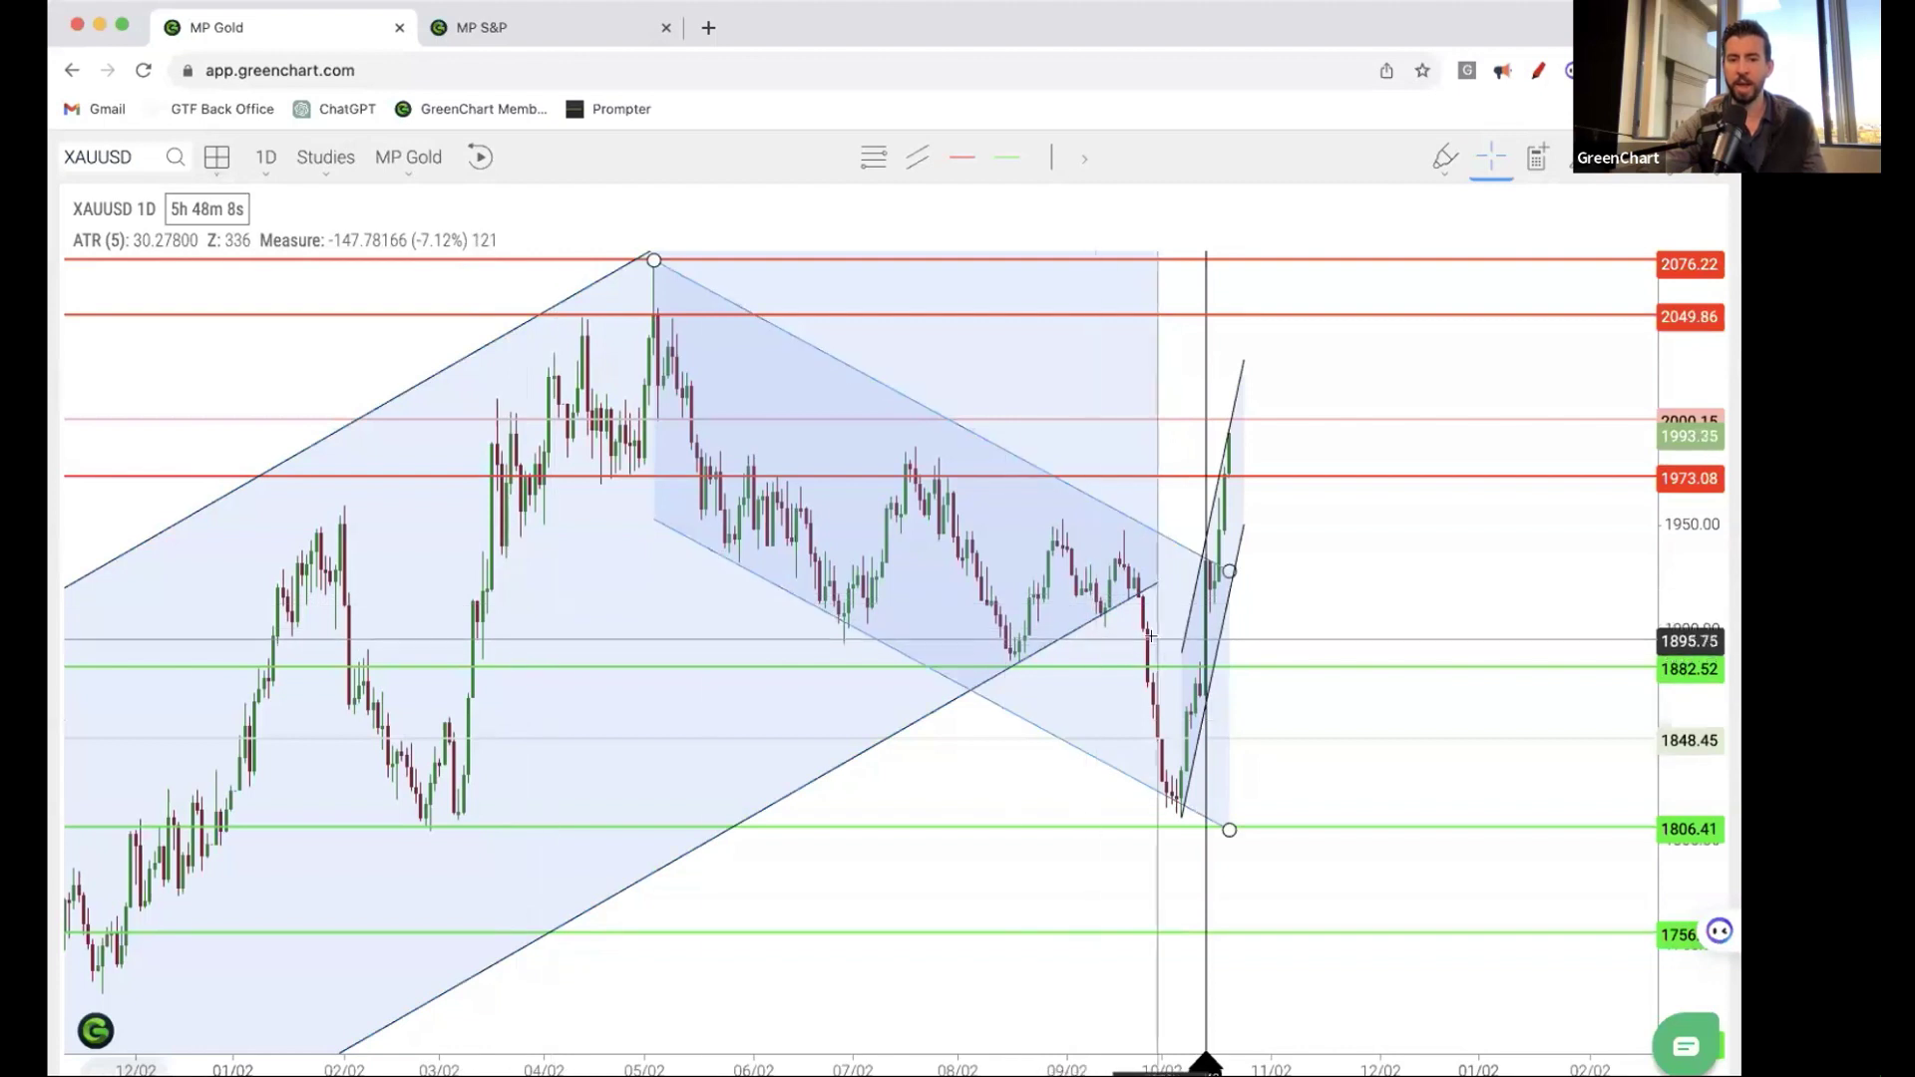
left_click(1181, 818)
left_click(1157, 838)
left_click(1179, 816)
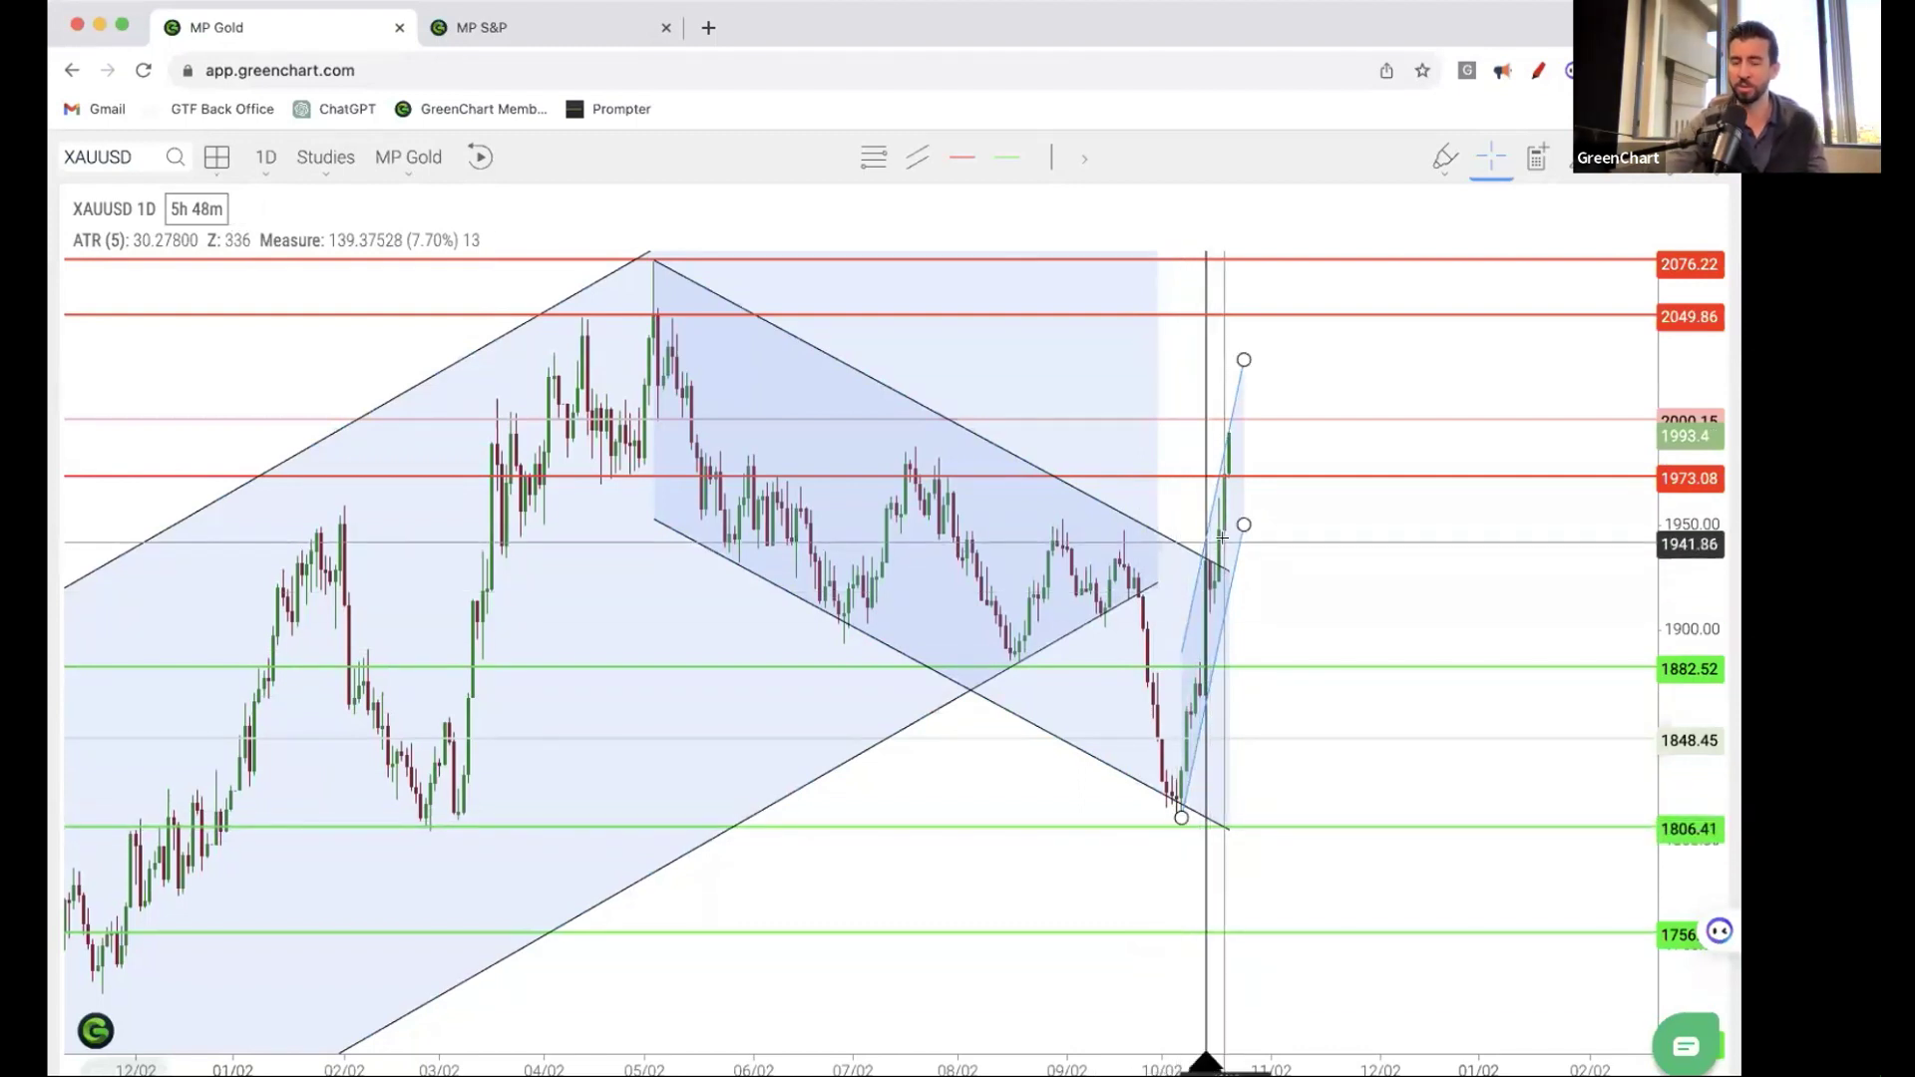
left_click(1188, 832)
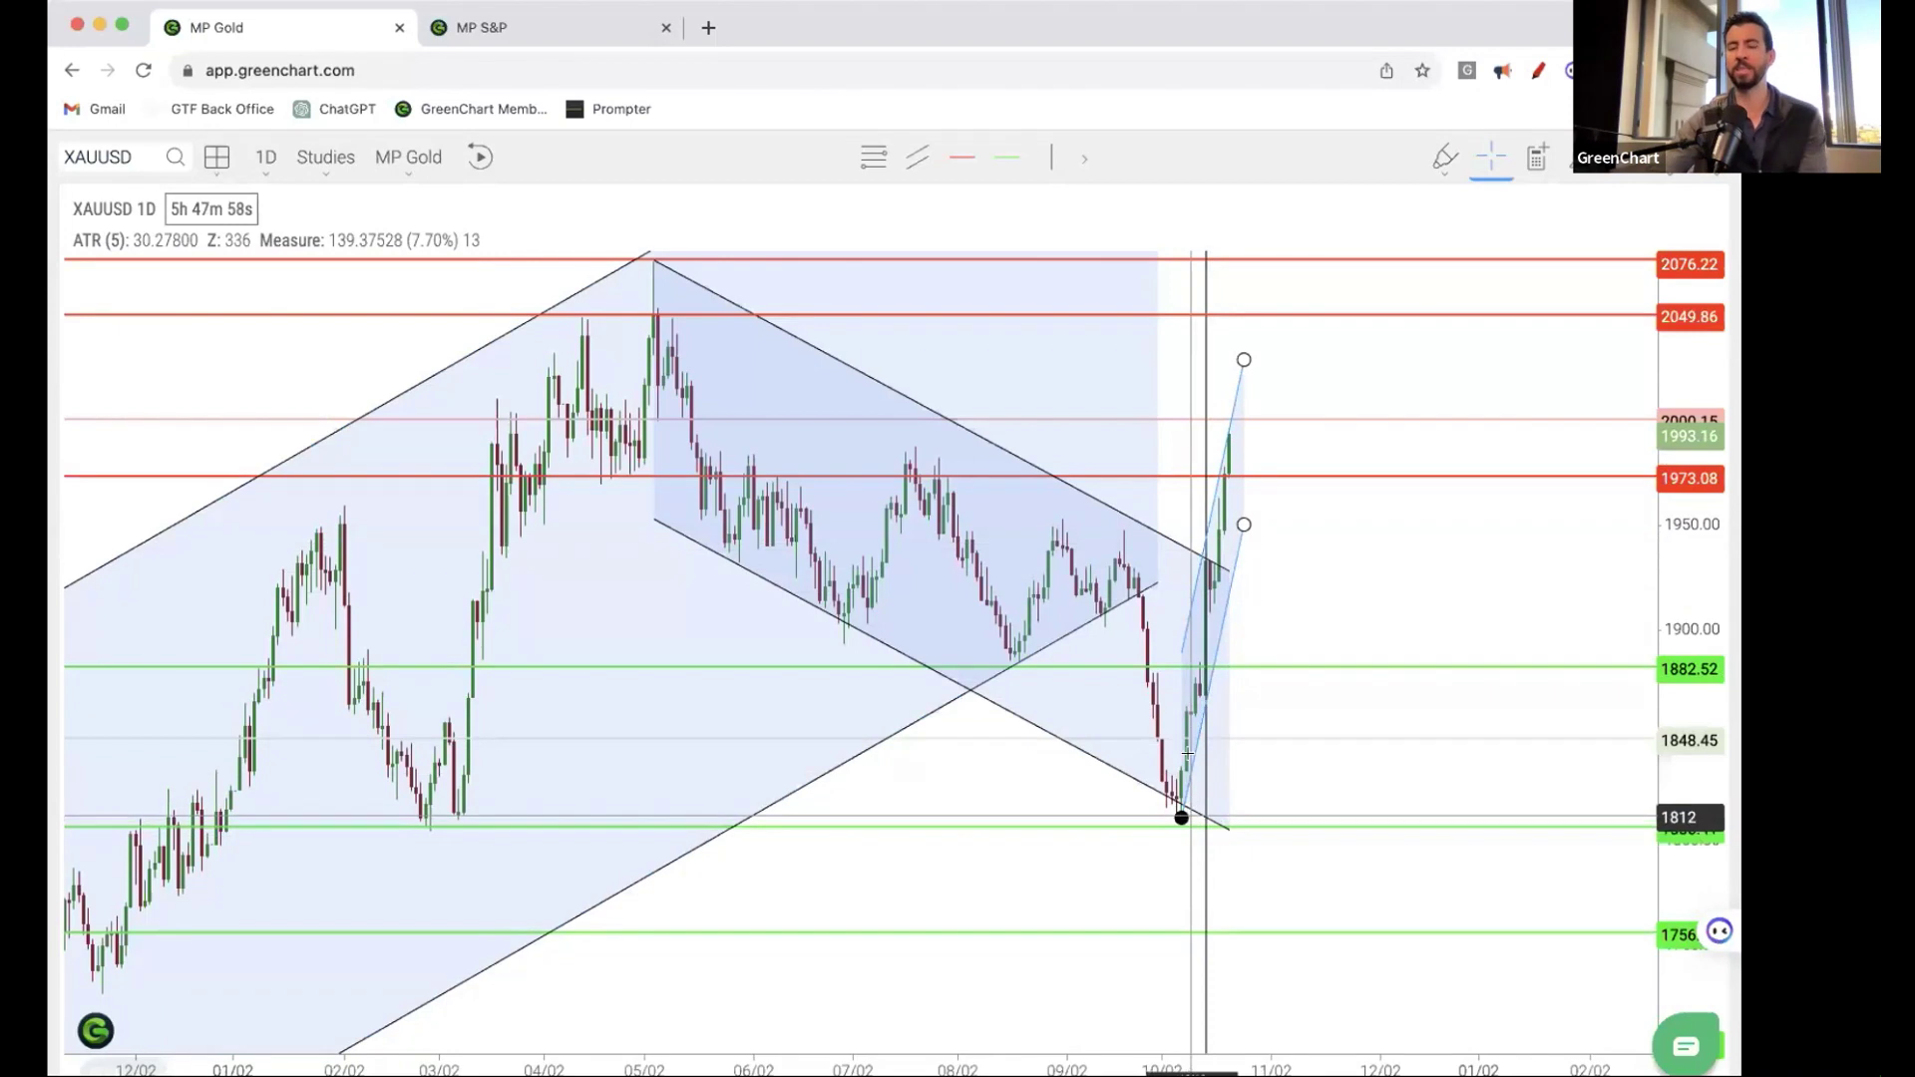
left_click(675, 799)
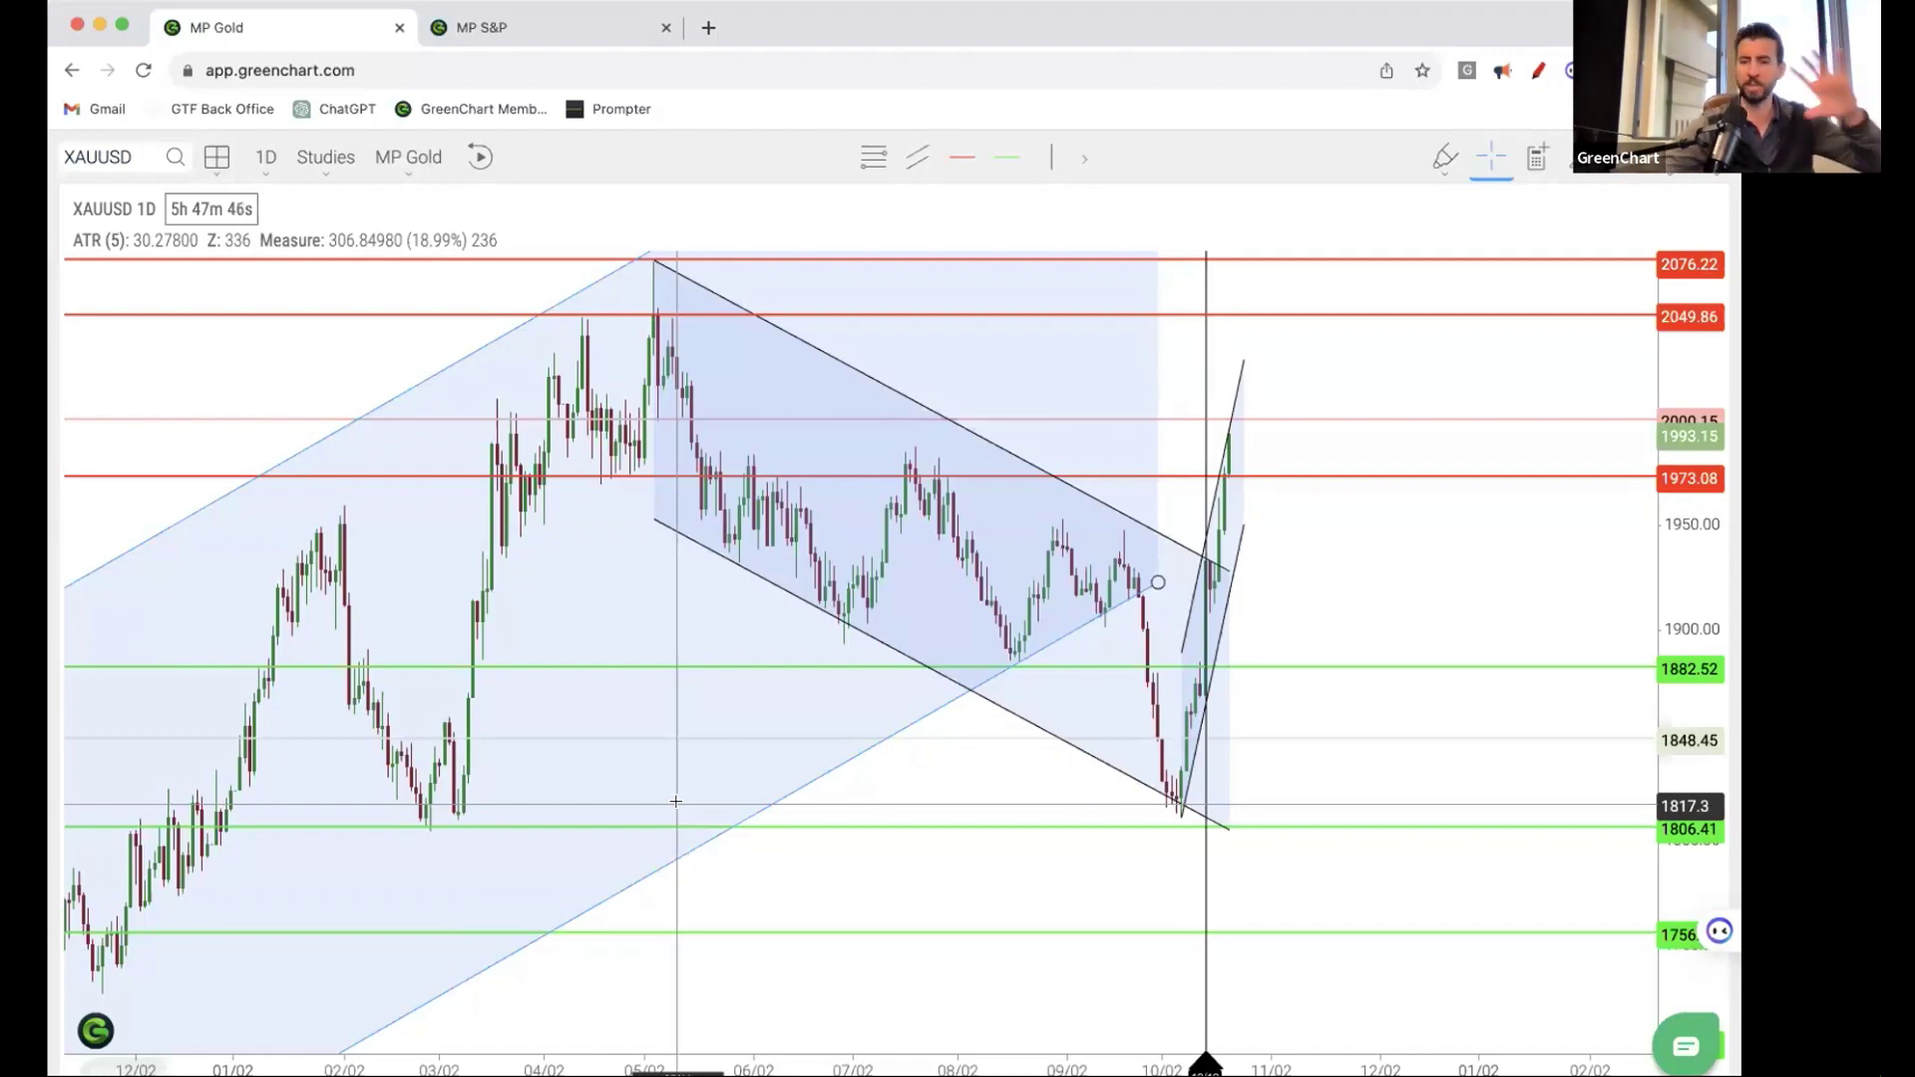
left_click(851, 795)
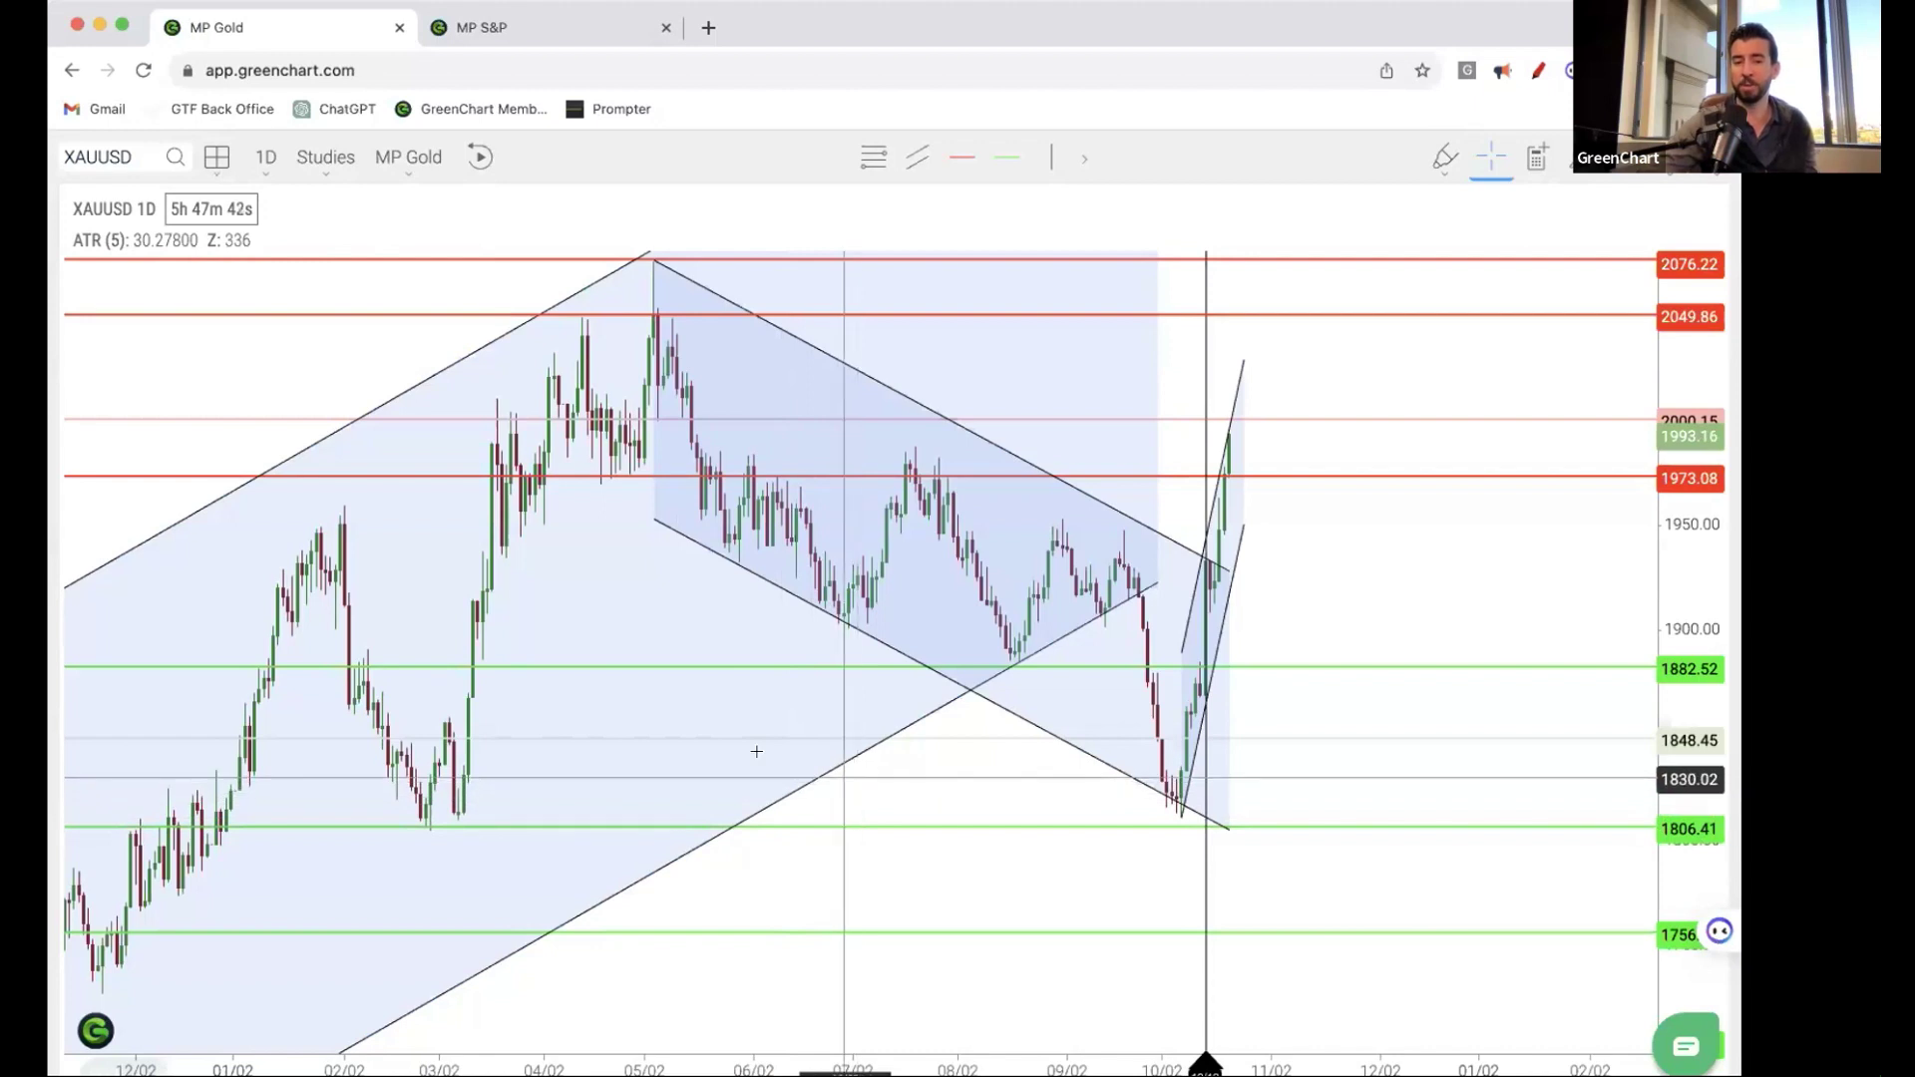
left_click(505, 671)
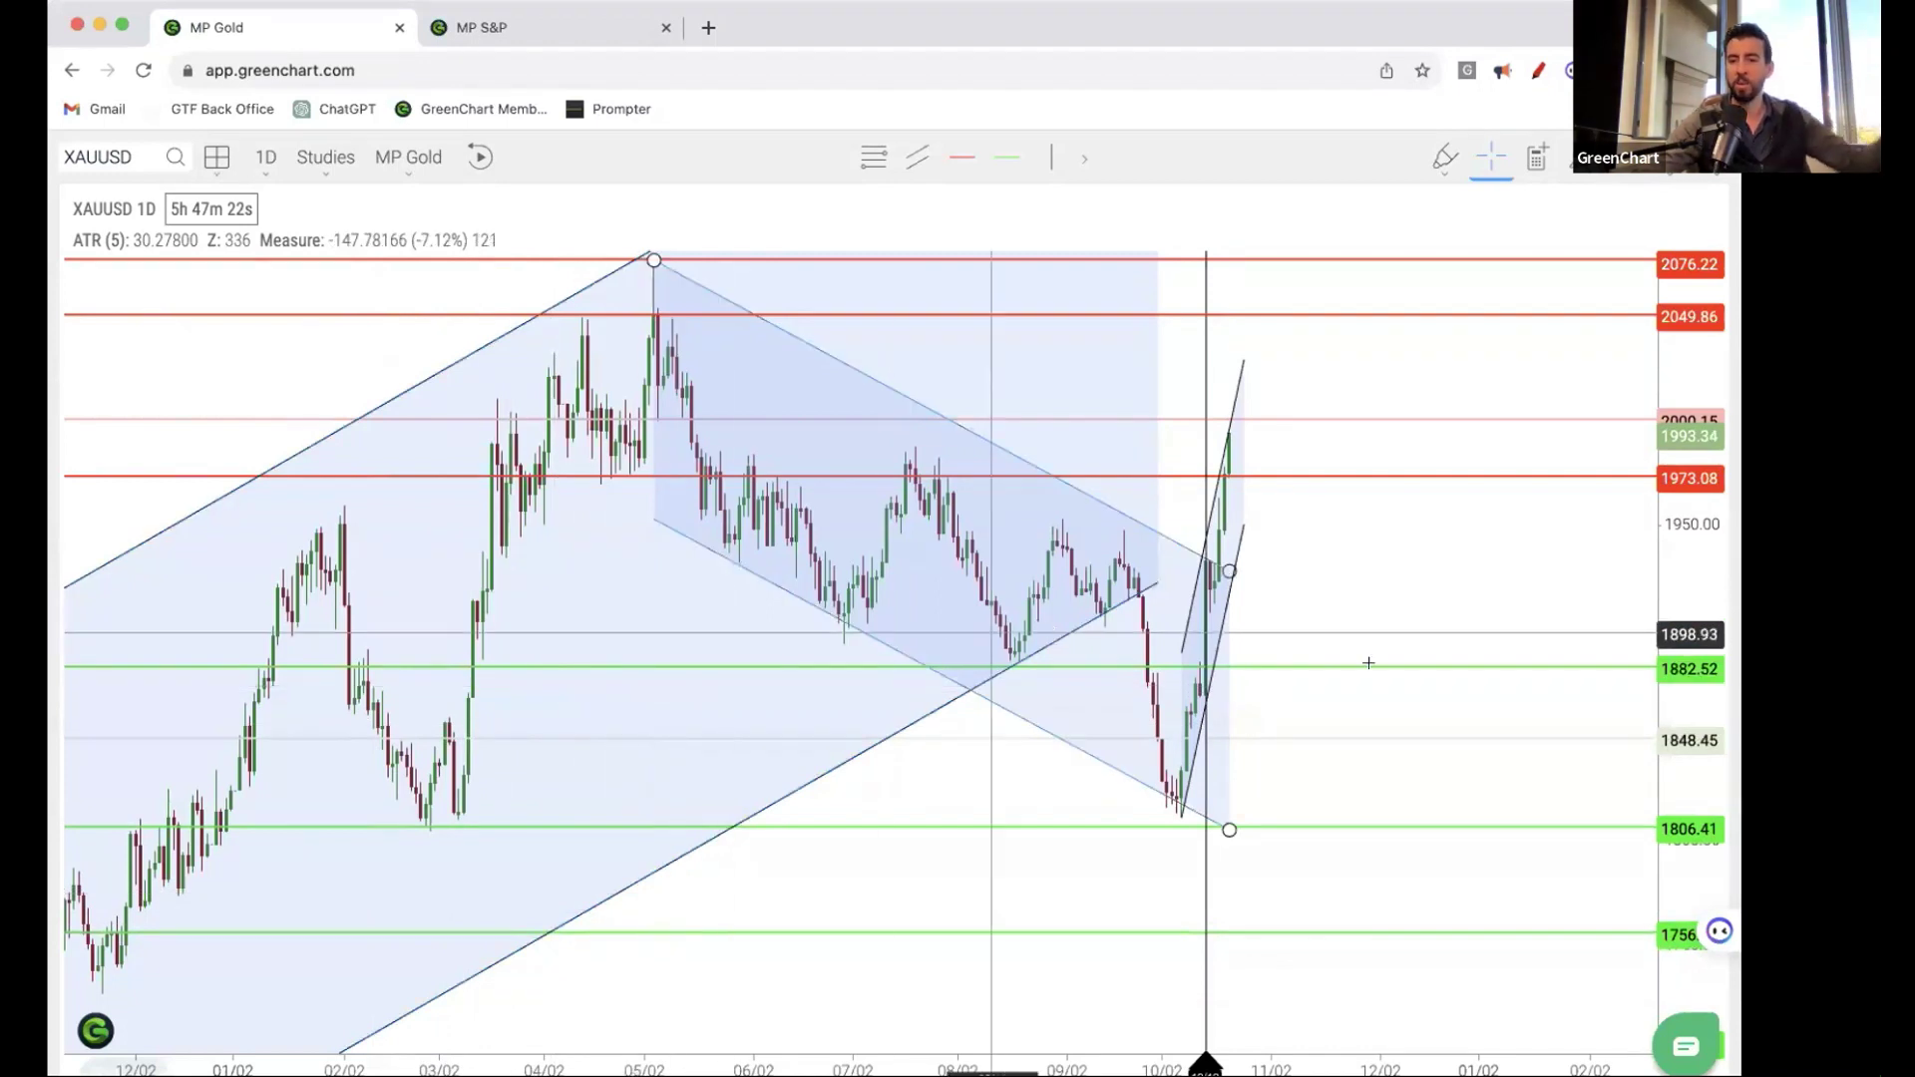
key("Escape")
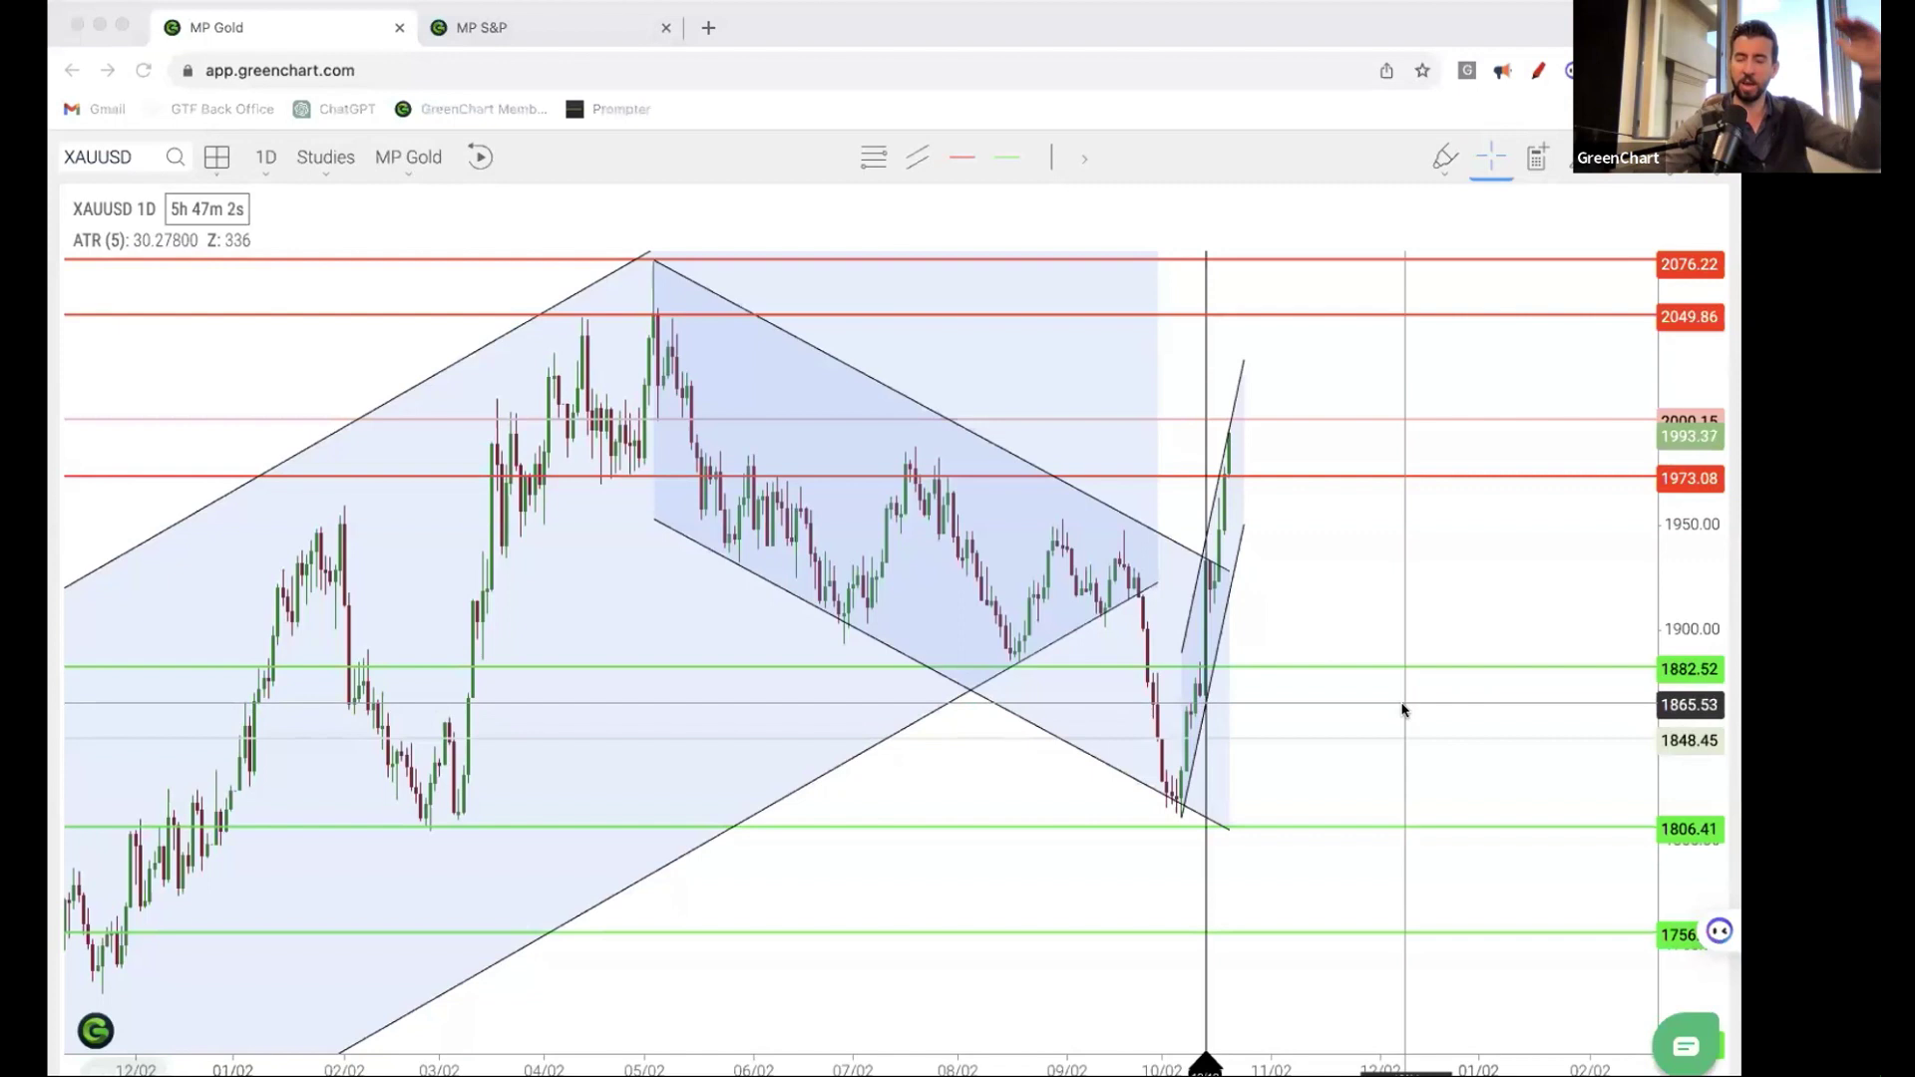
left_click(312, 337)
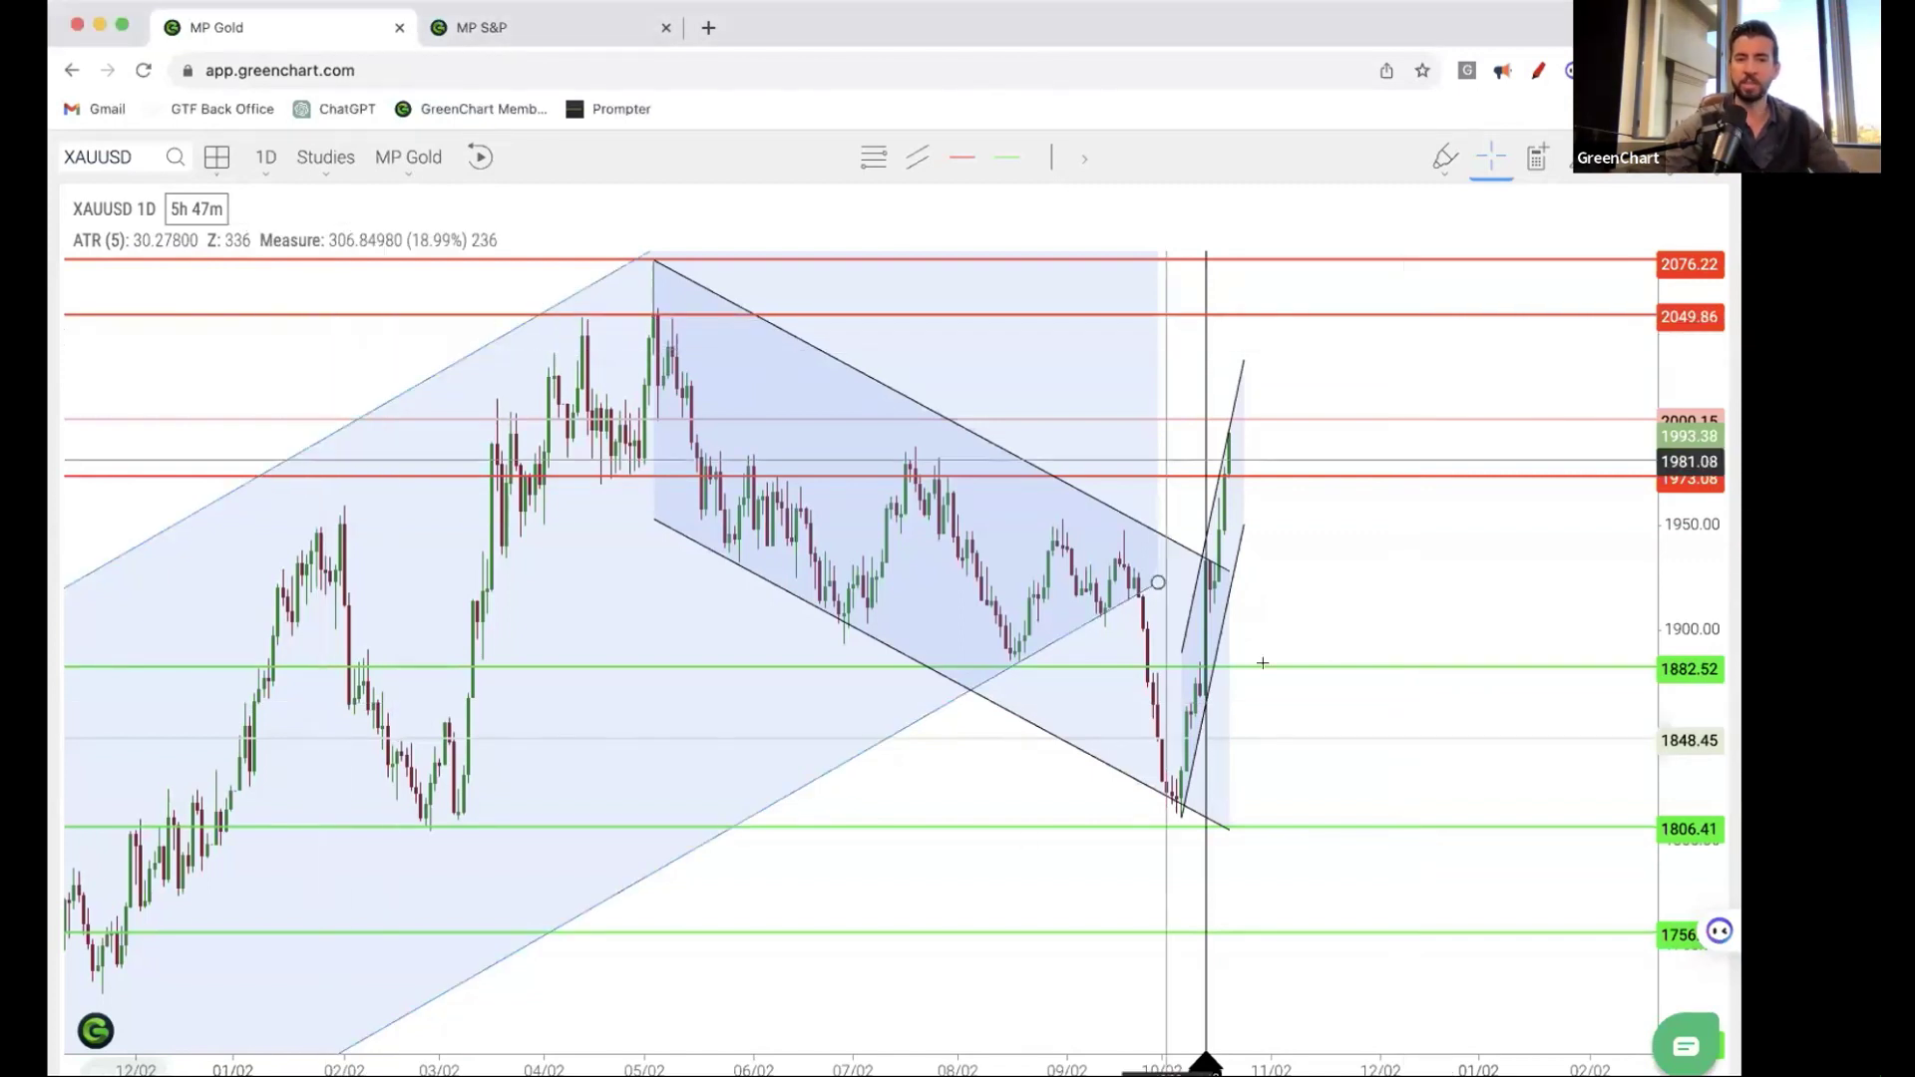
- Examine the latest October gold candles inside the steep rising channel between the 1973.08 and 2000.15 levels
scroll(1391, 670, "up", 5)
scroll(1391, 671, "up", 5)
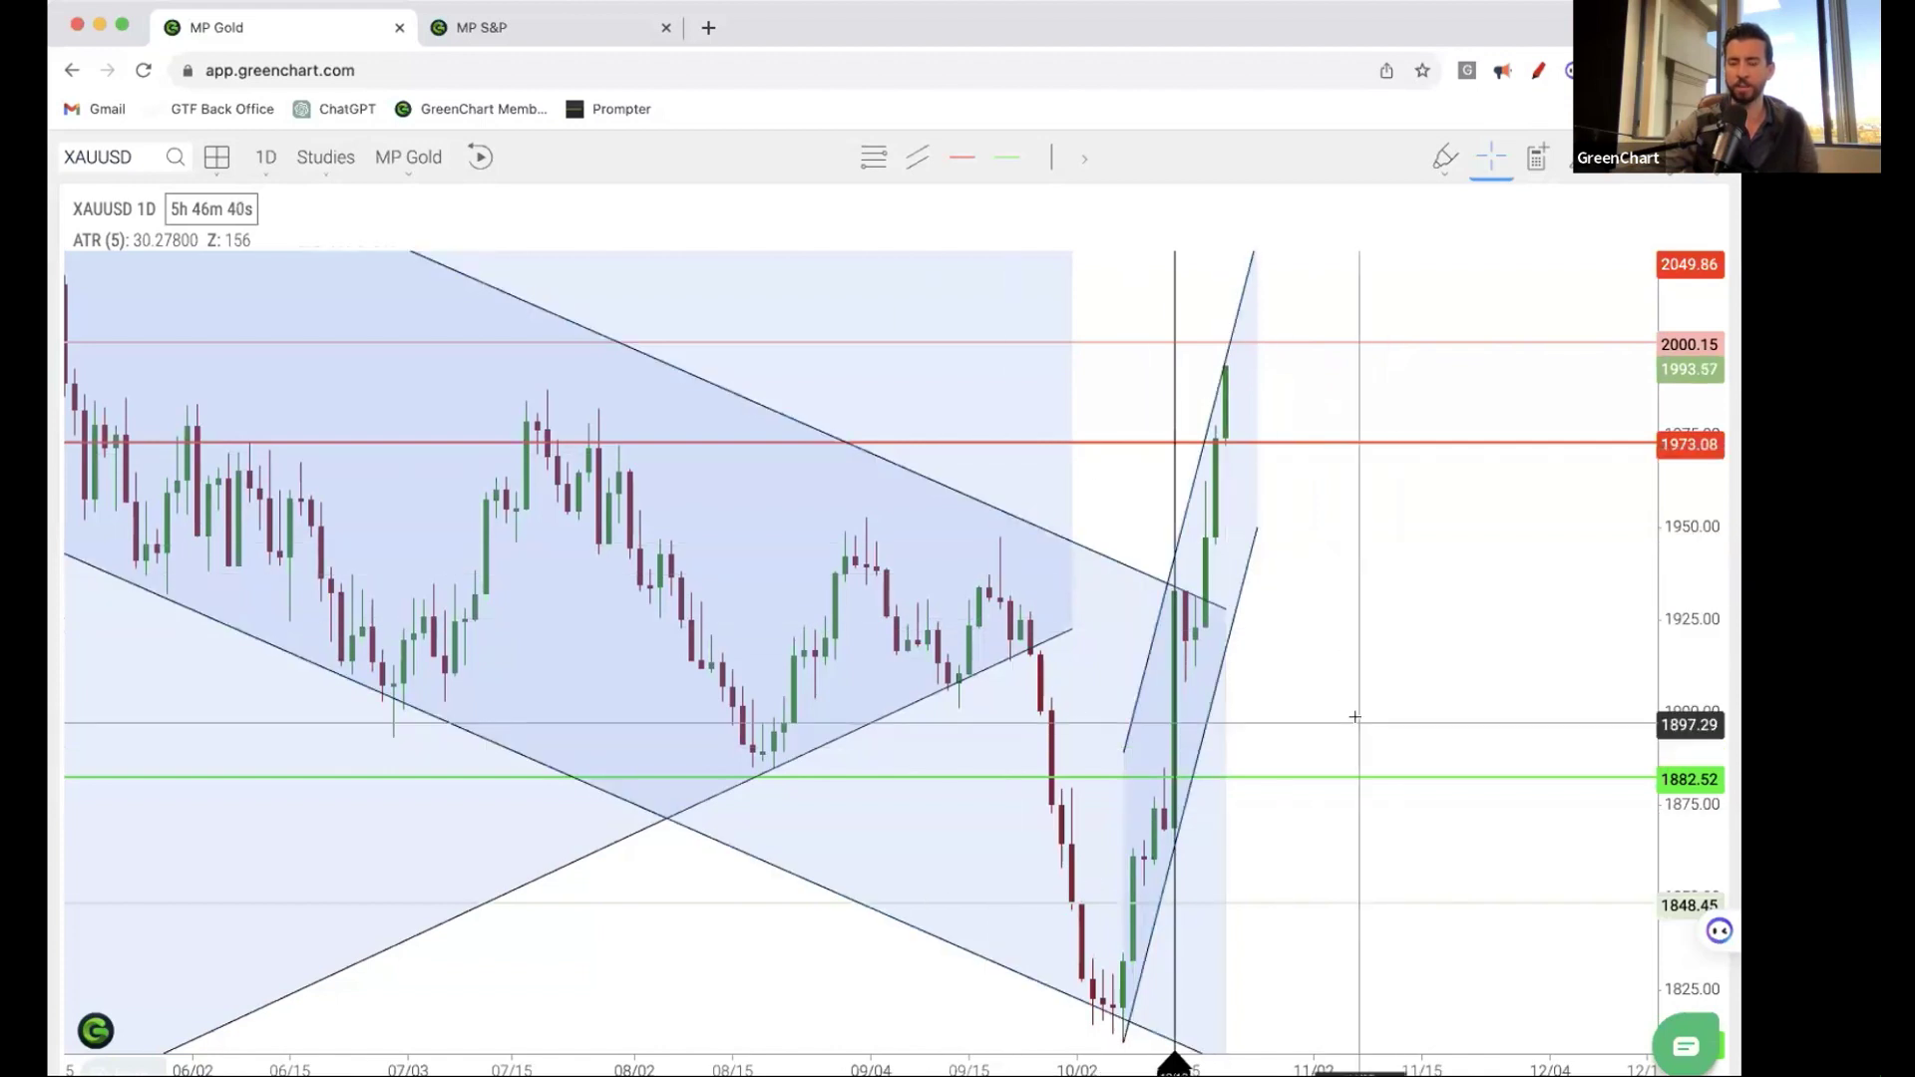
scroll(1261, 472, "up", 5)
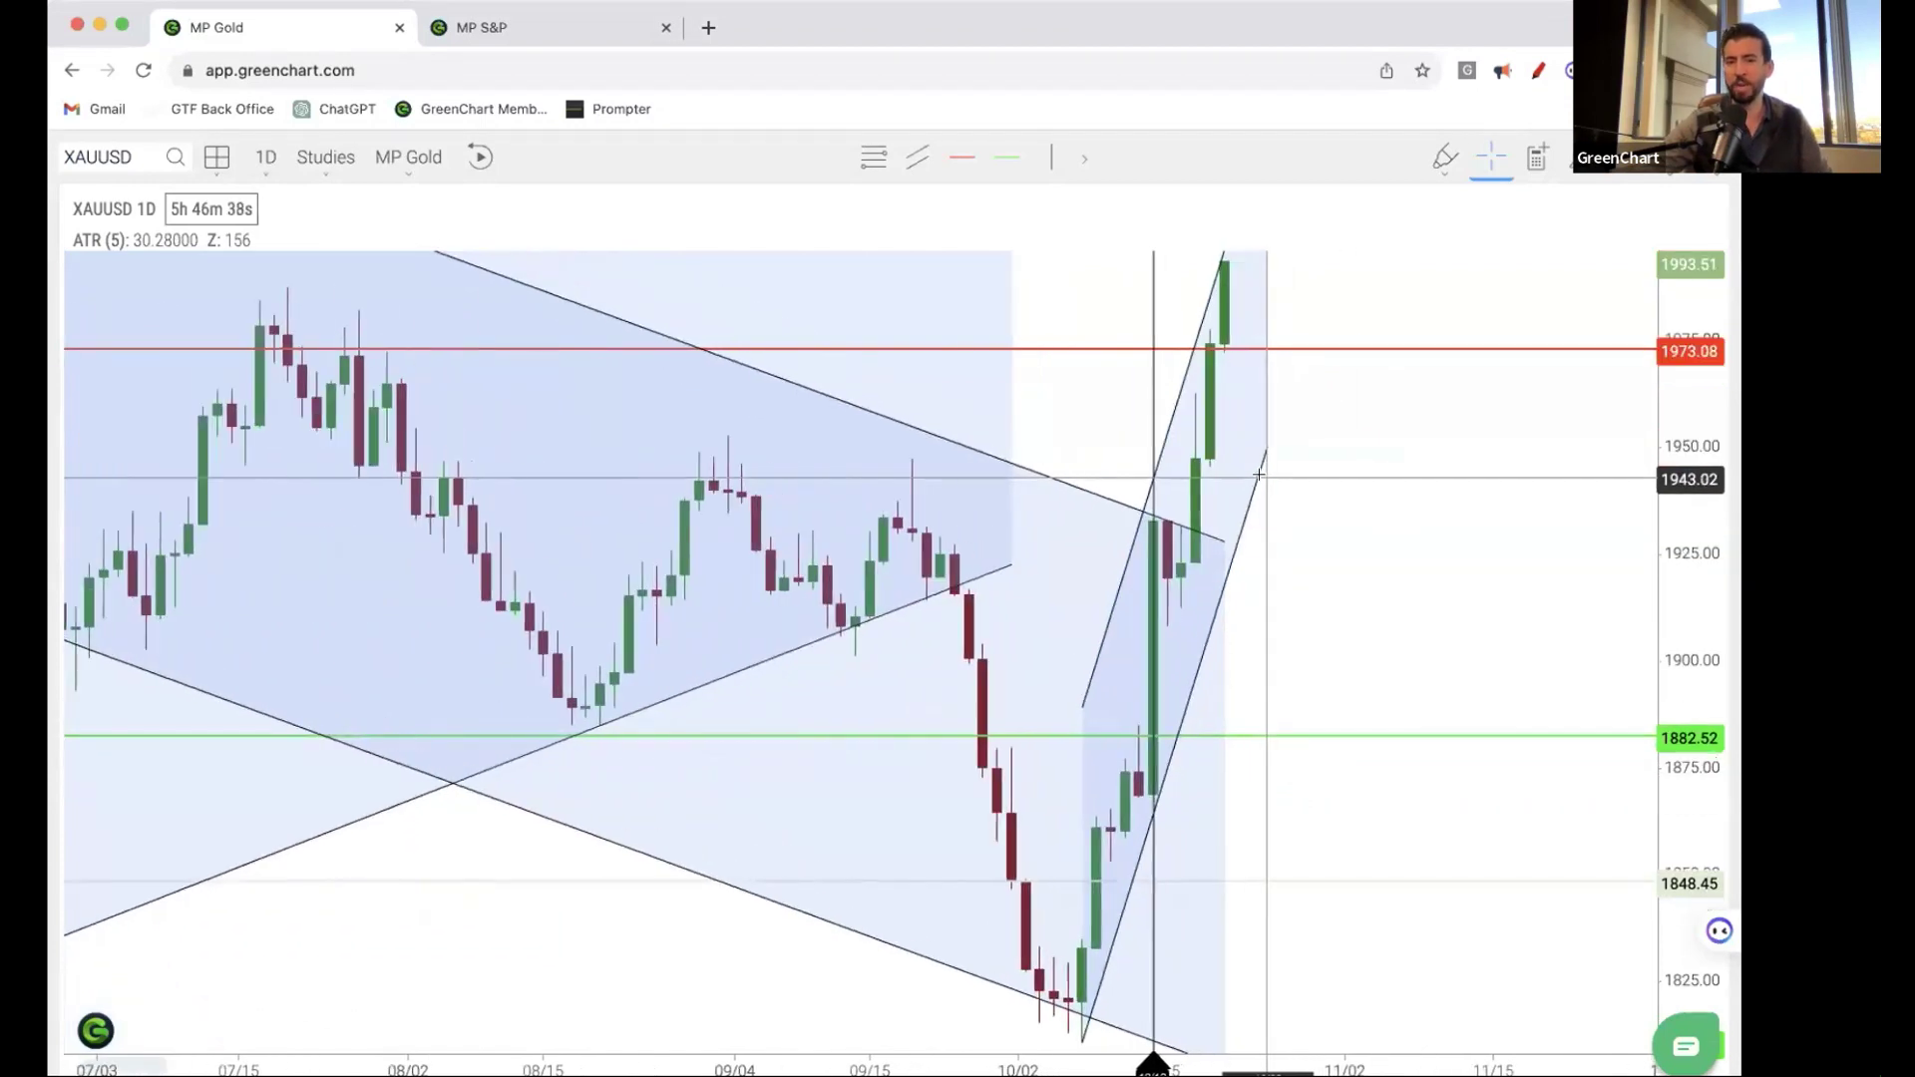
left_click_drag(1549, 588, 1355, 774)
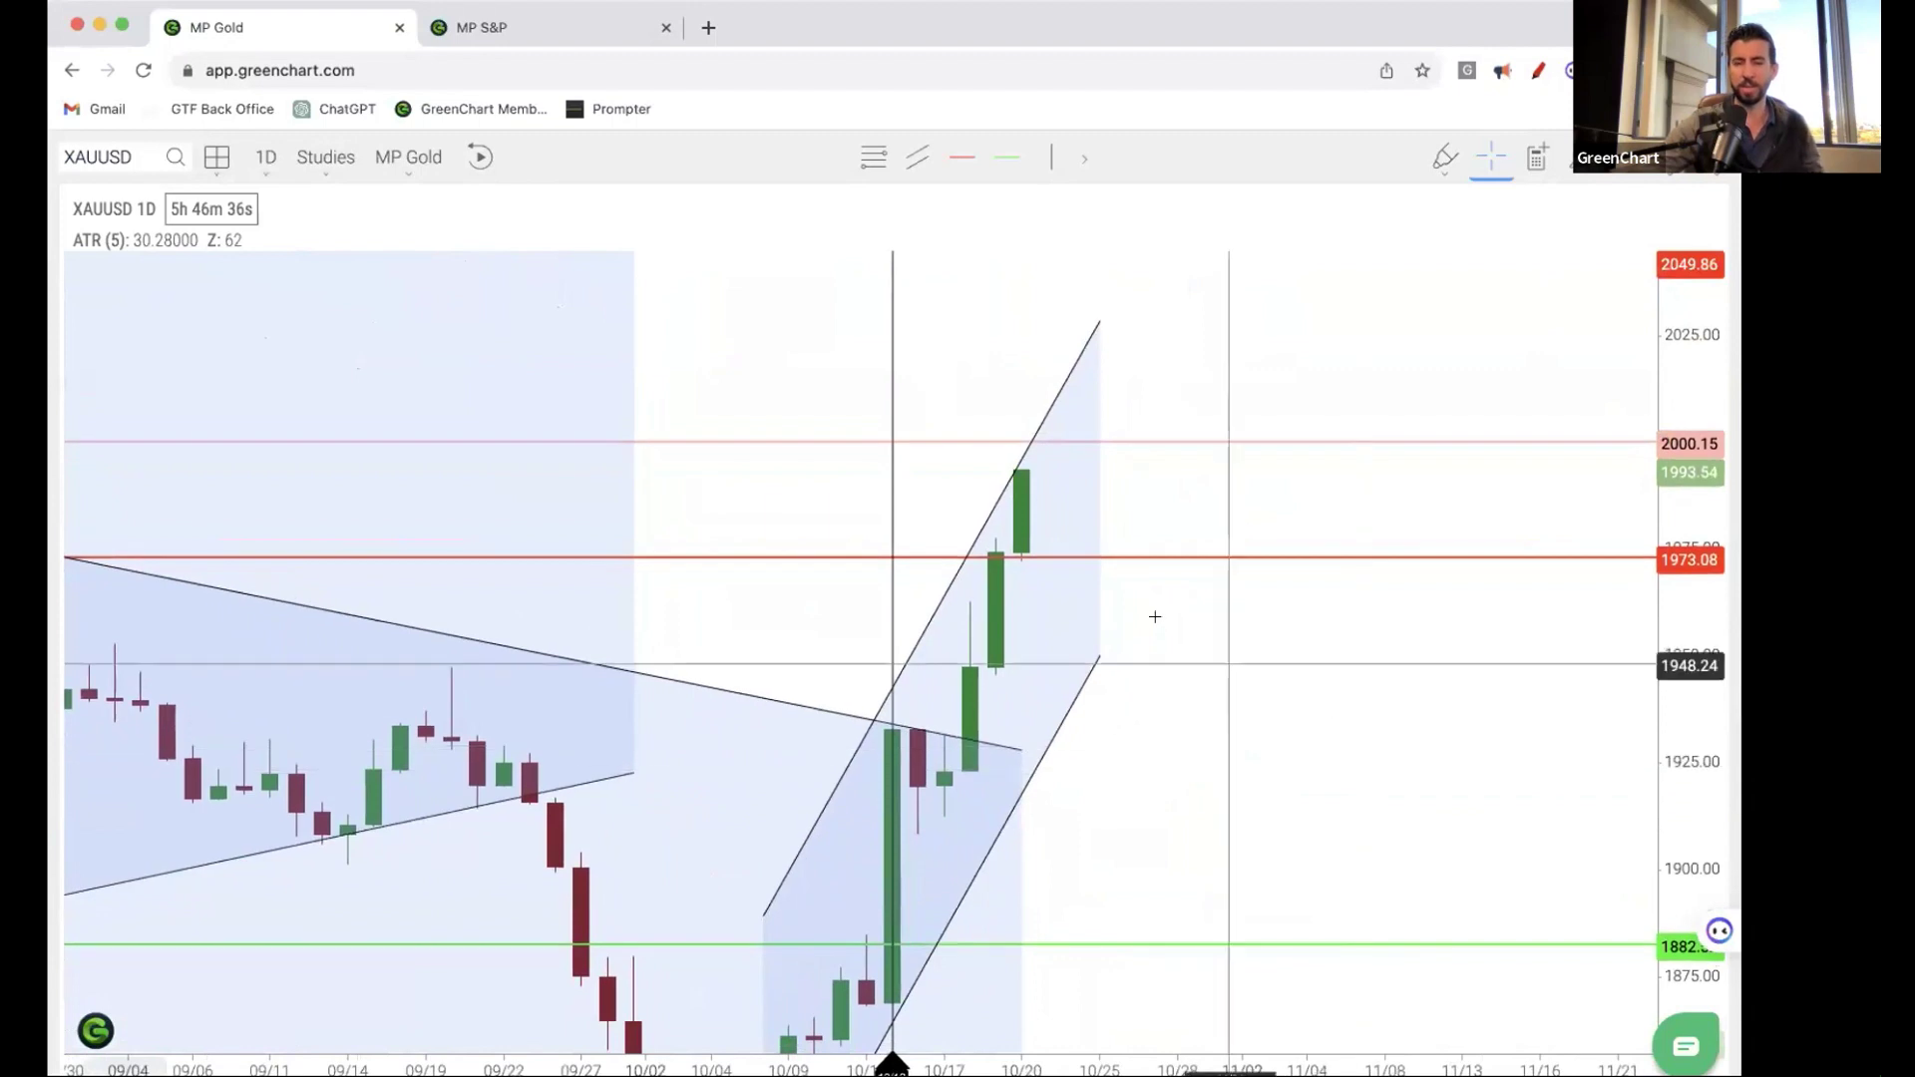
left_click(1047, 581)
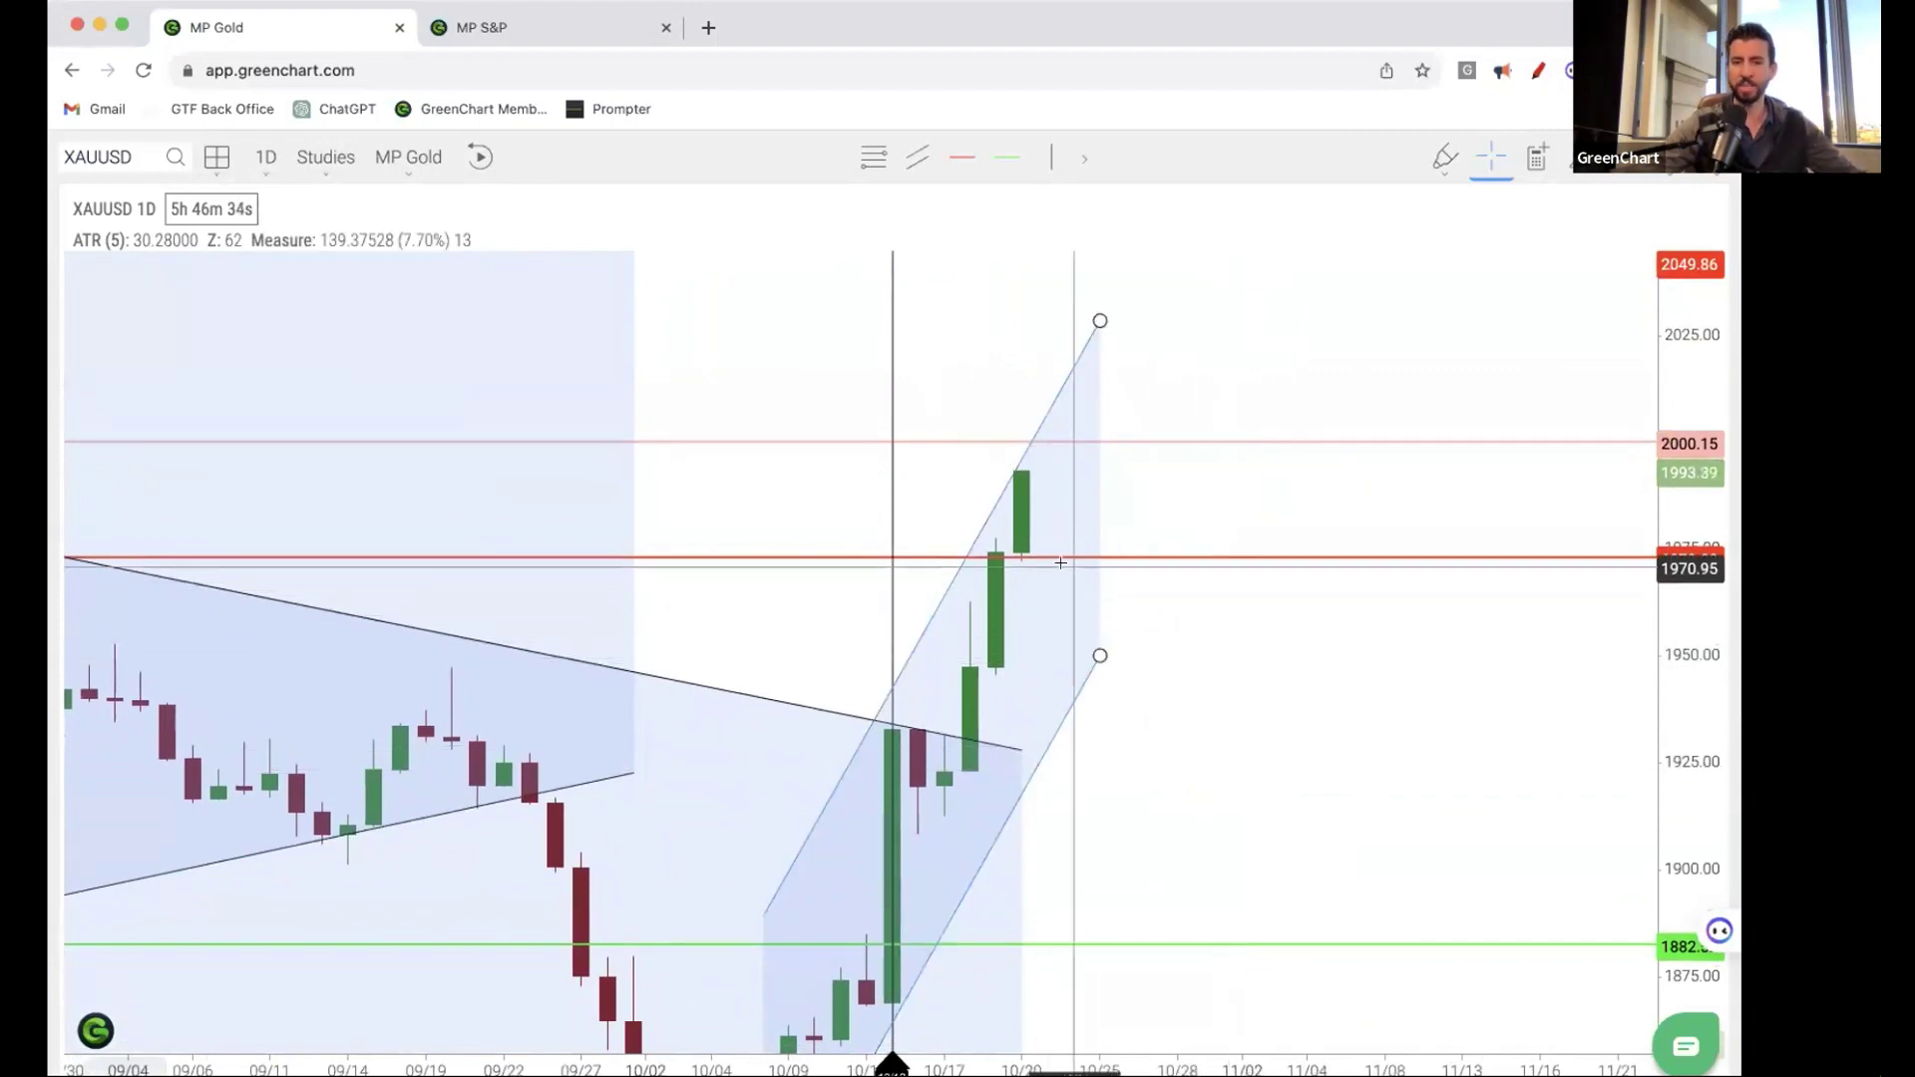
left_click(1414, 393)
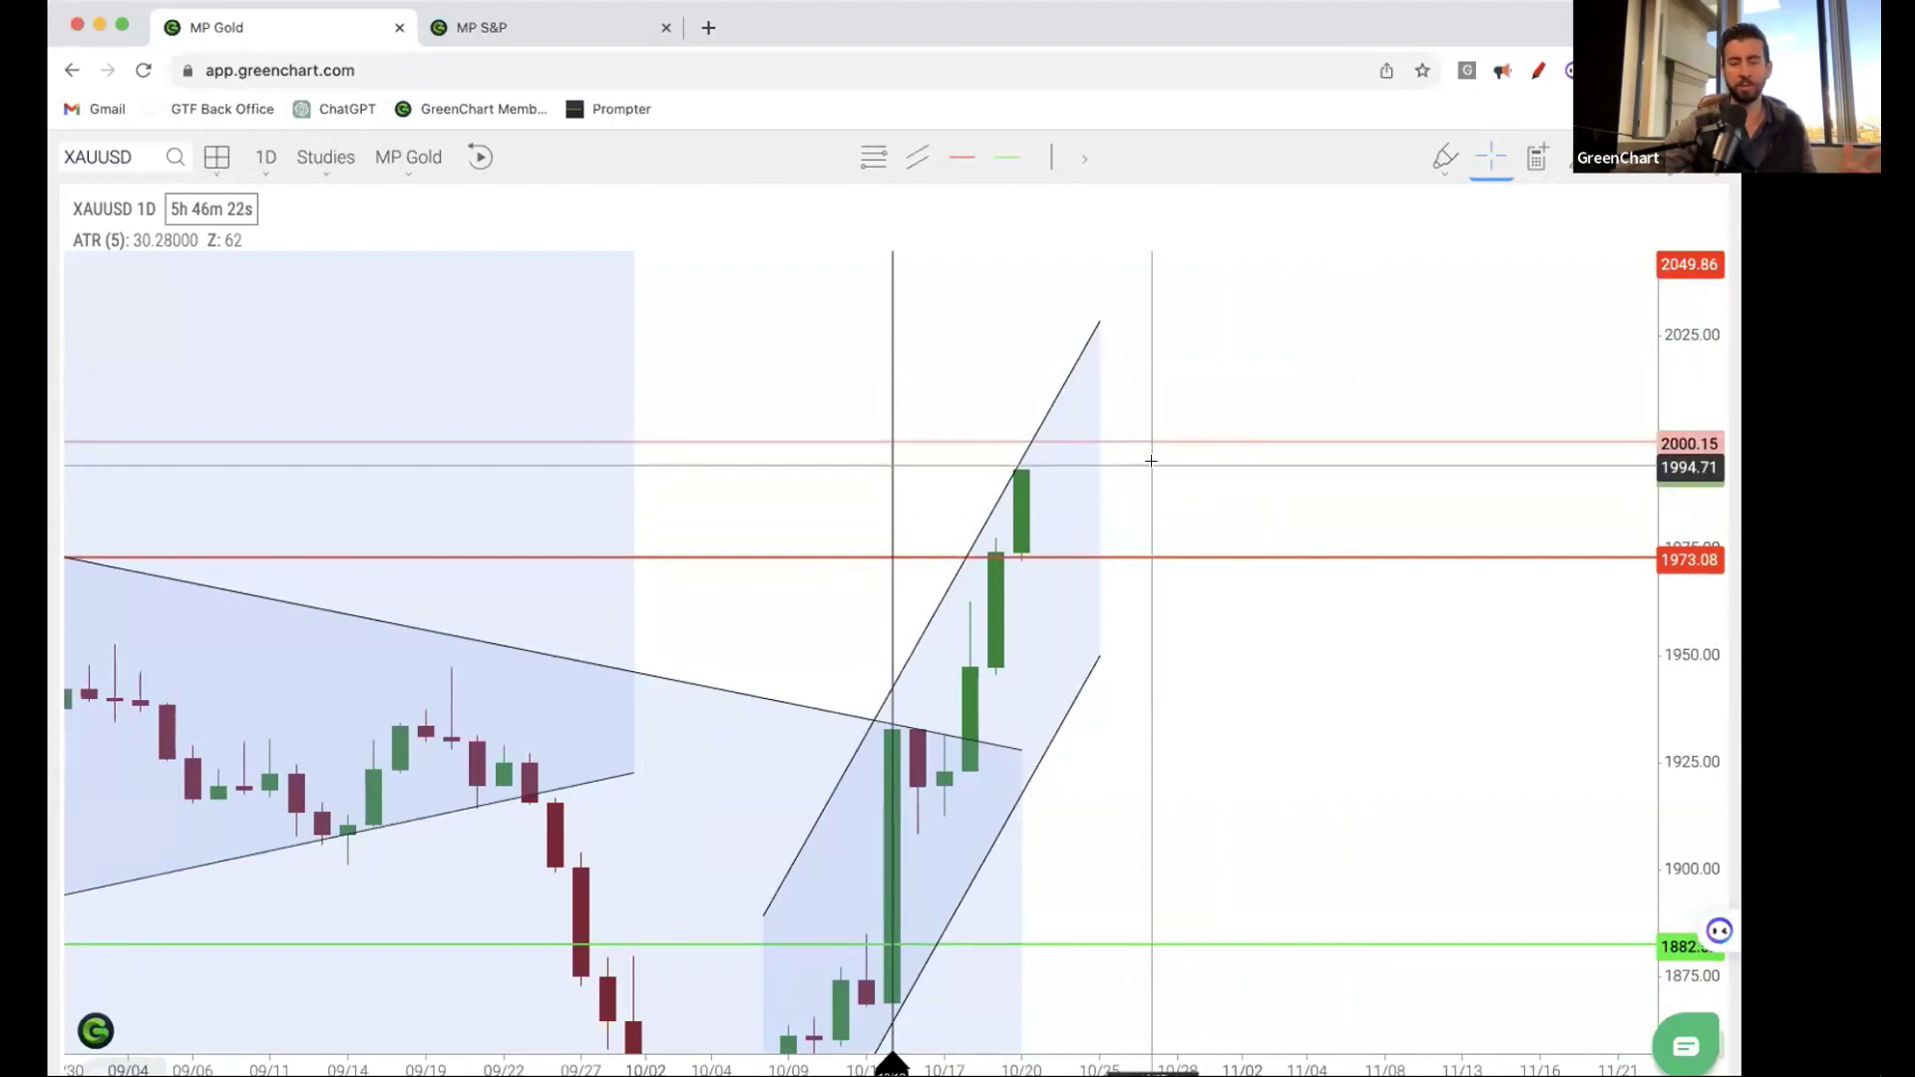
- Draw a narrow ellipse inside the rising channel just after the 10/20 candle, spanning from about 1975 up to the 2000.15 level
left_click(972, 784)
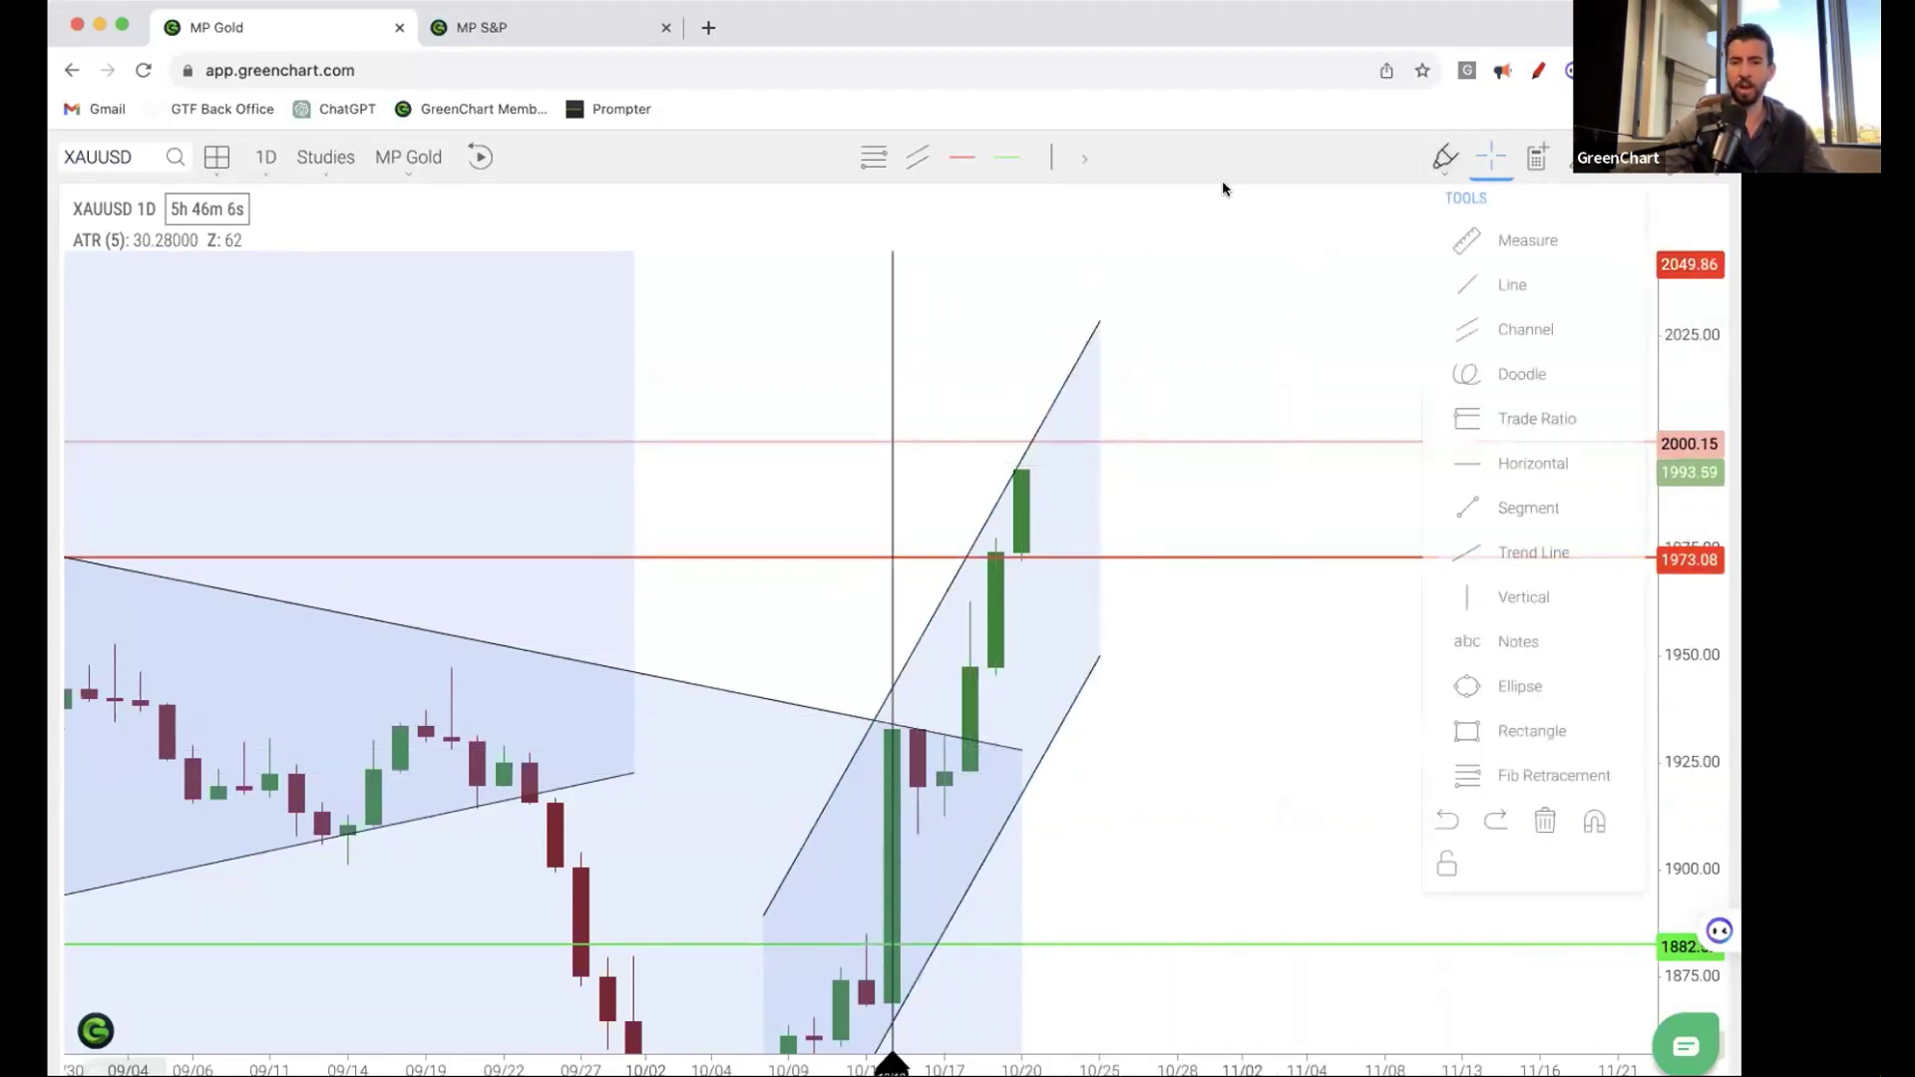
left_click(1519, 681)
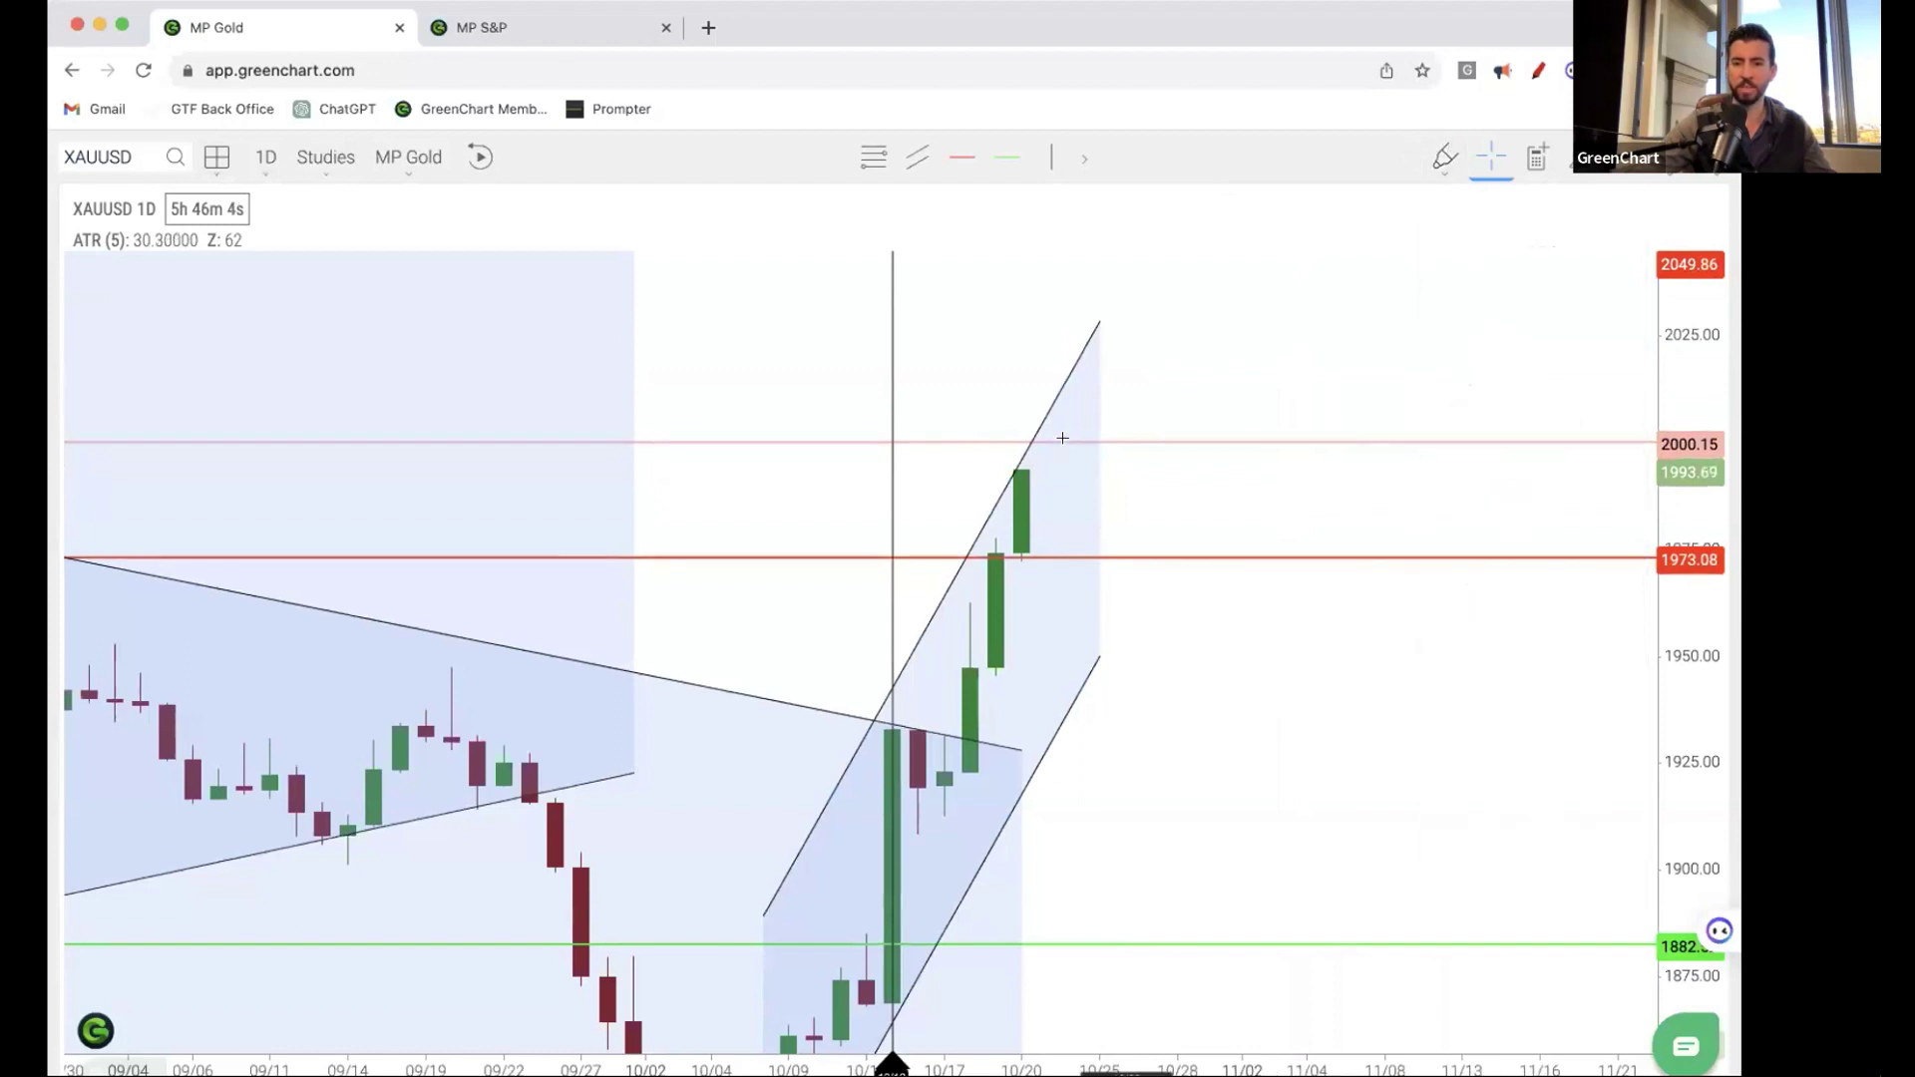
scroll(1158, 454, "right", 2)
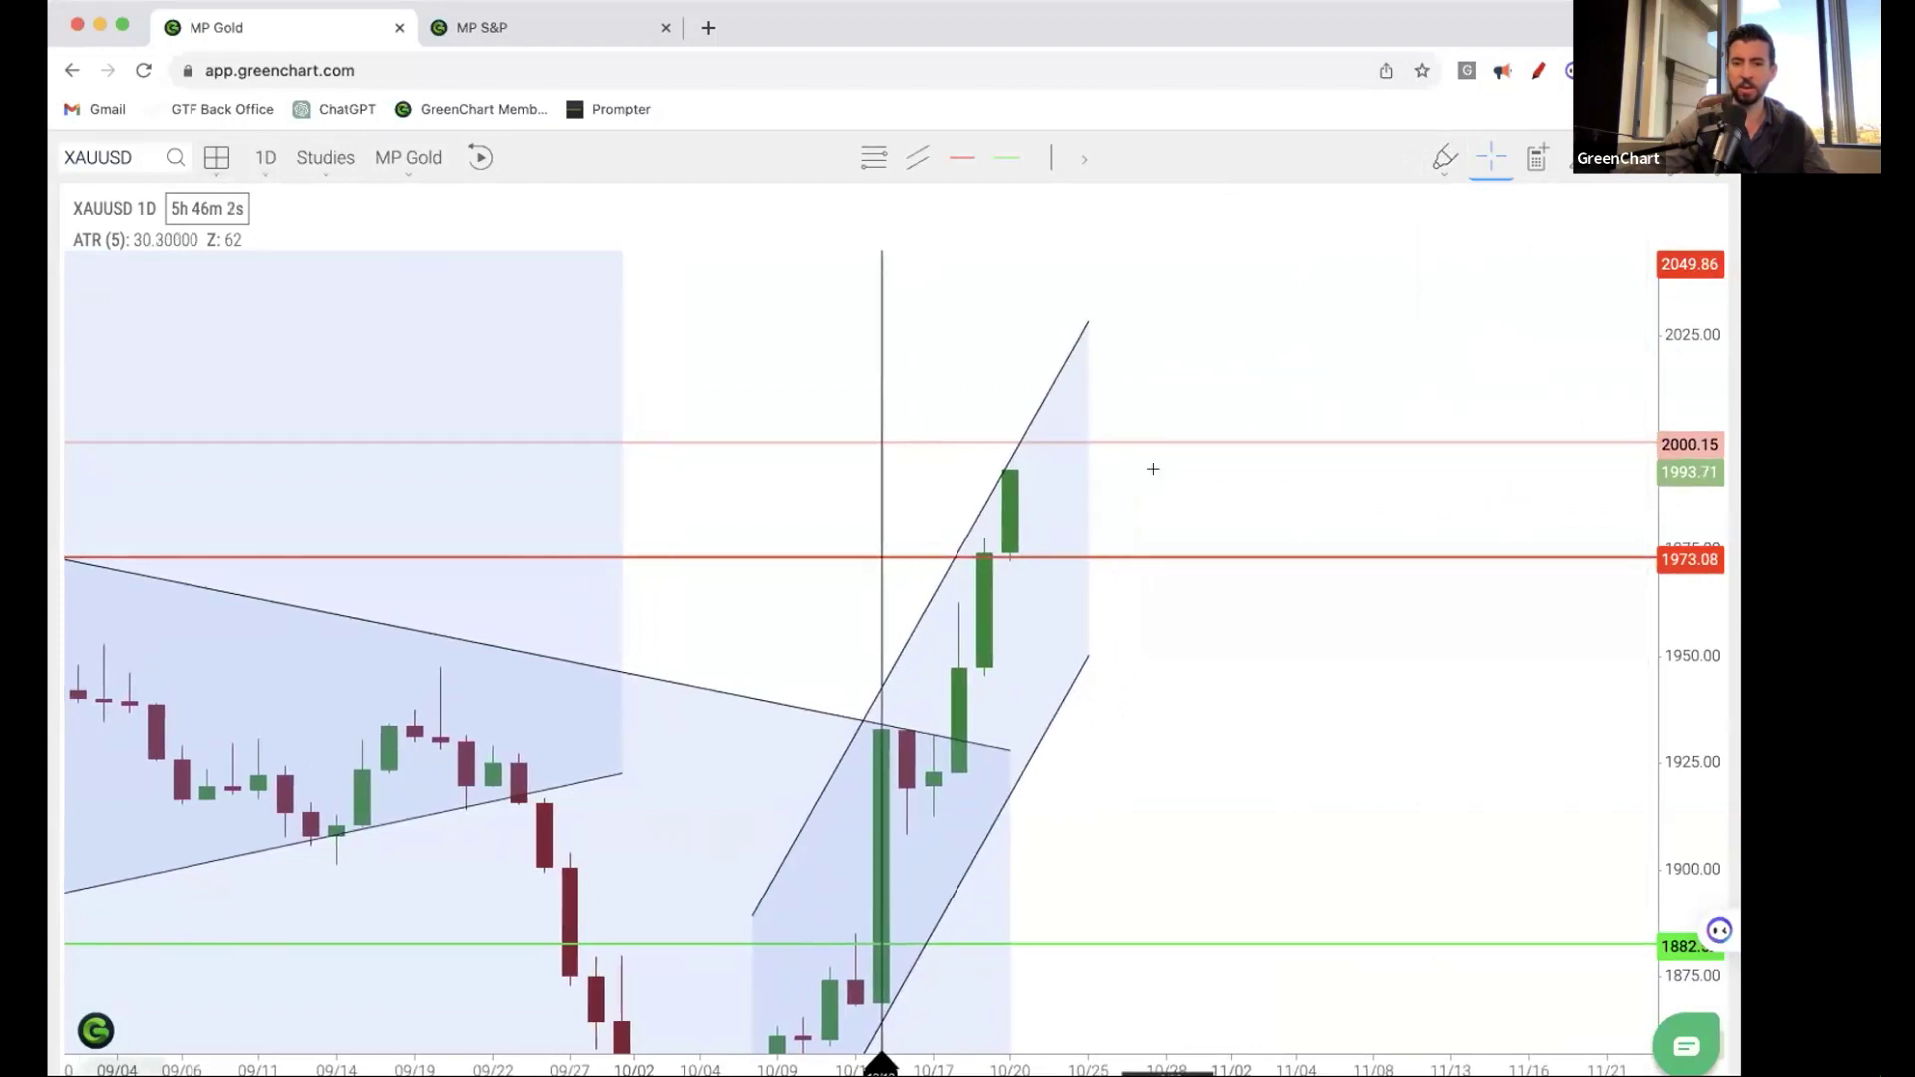
left_click_drag(1134, 452, 1193, 497)
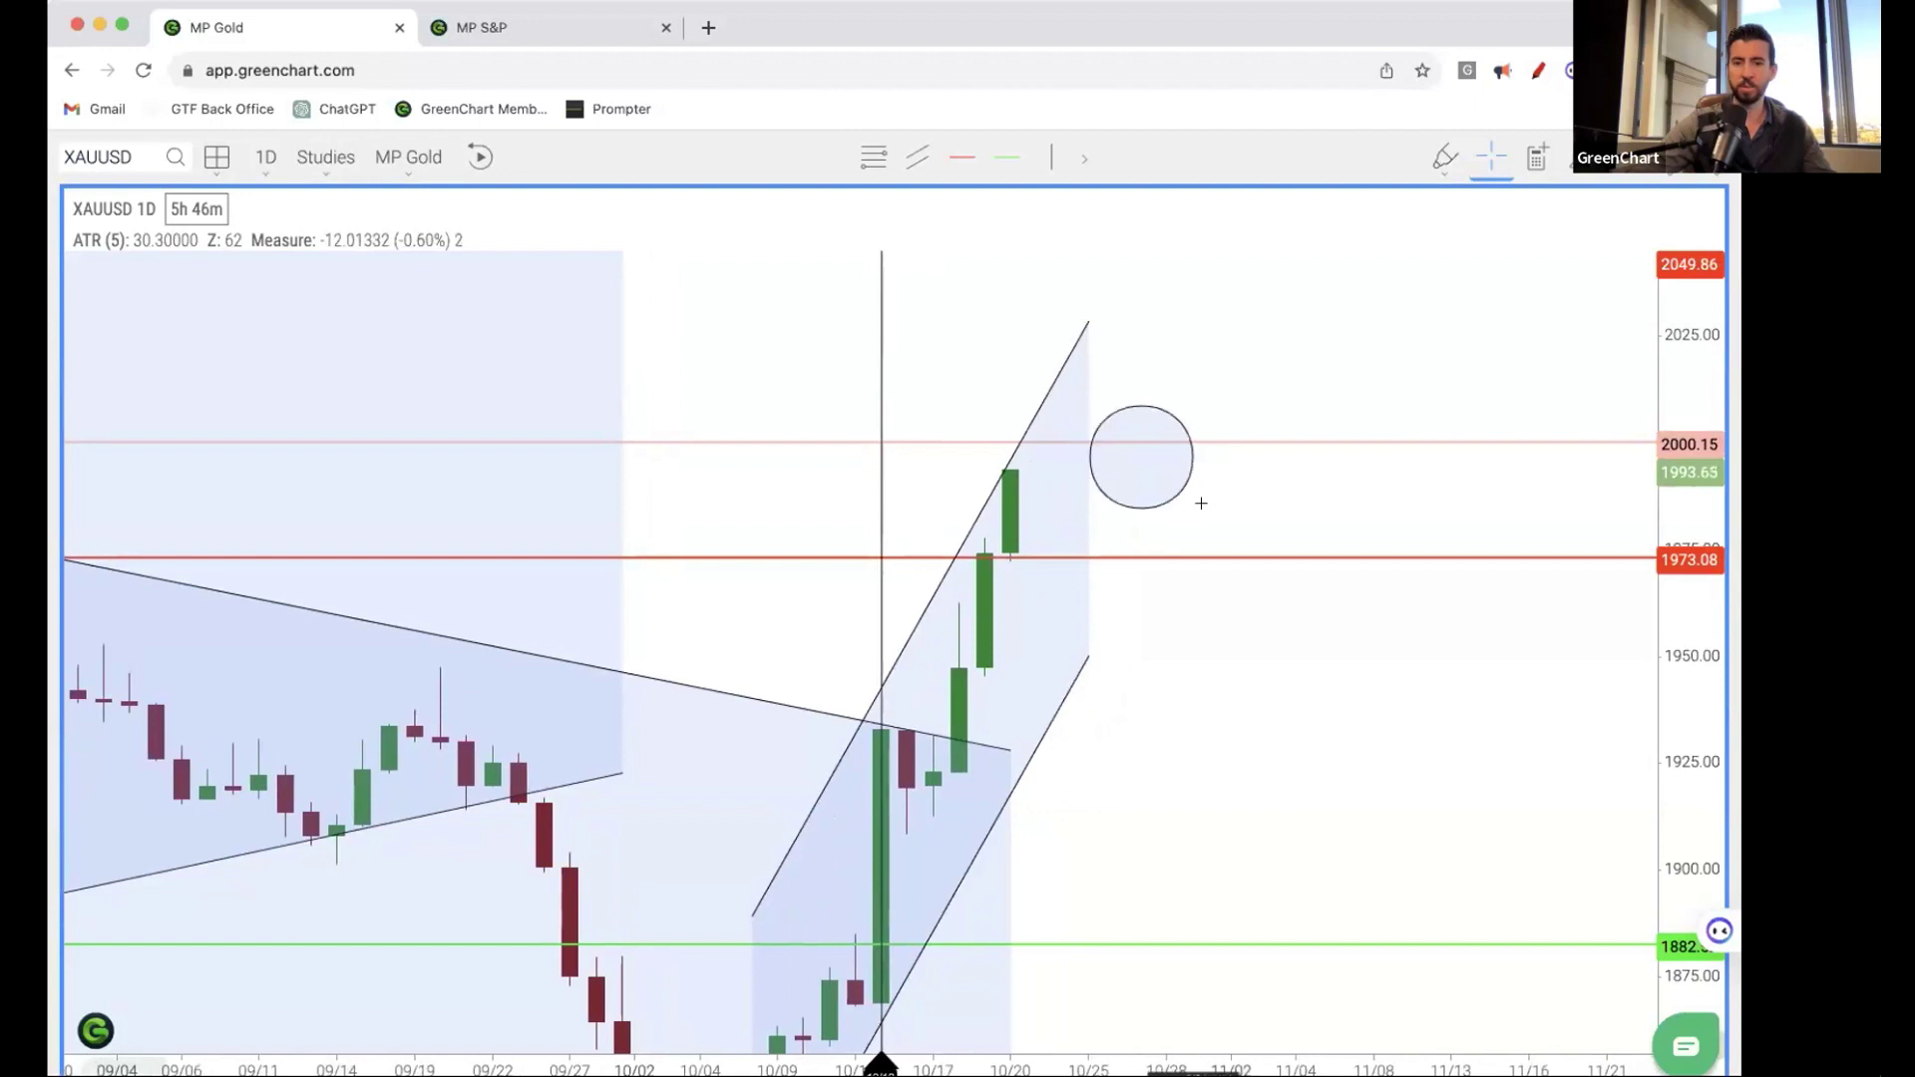
left_click(1203, 504)
left_click_drag(1153, 460, 1124, 498)
left_click_drag(1124, 497, 1147, 497)
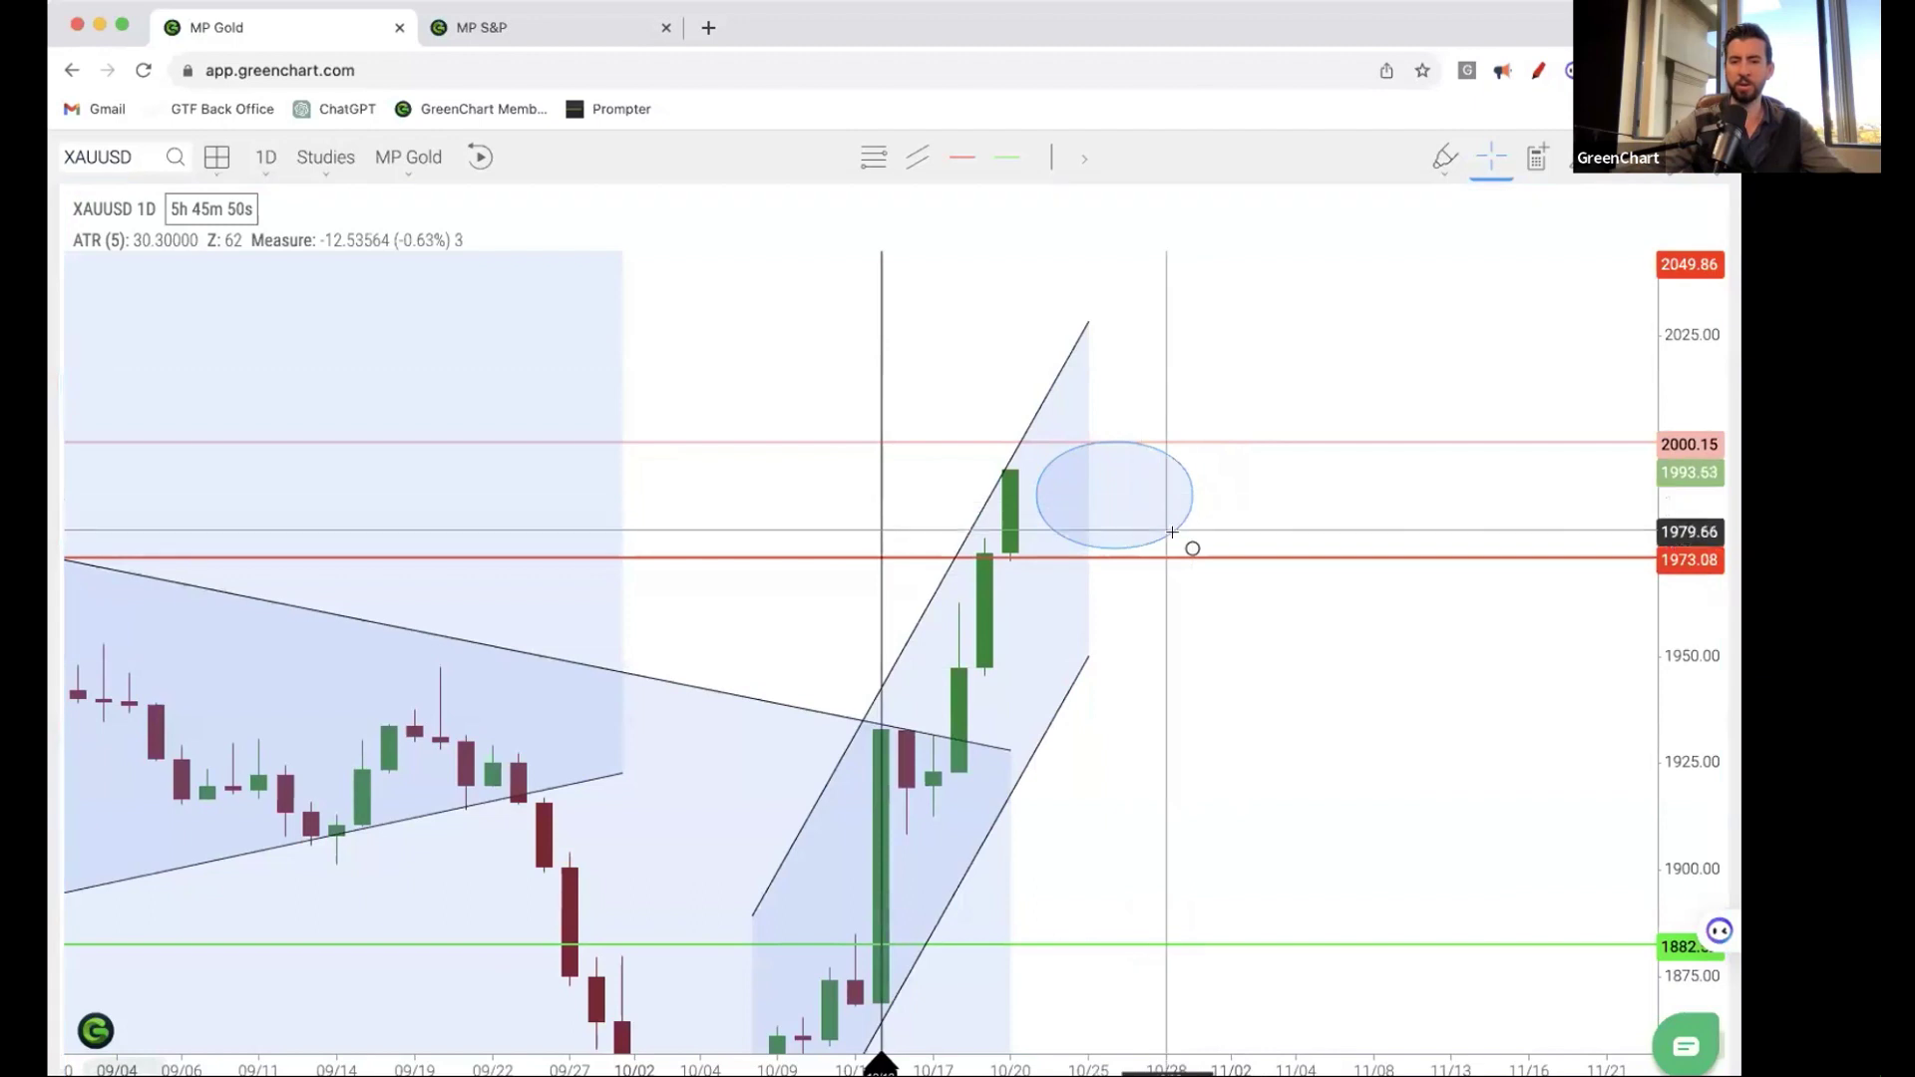
left_click_drag(1192, 548, 1058, 504)
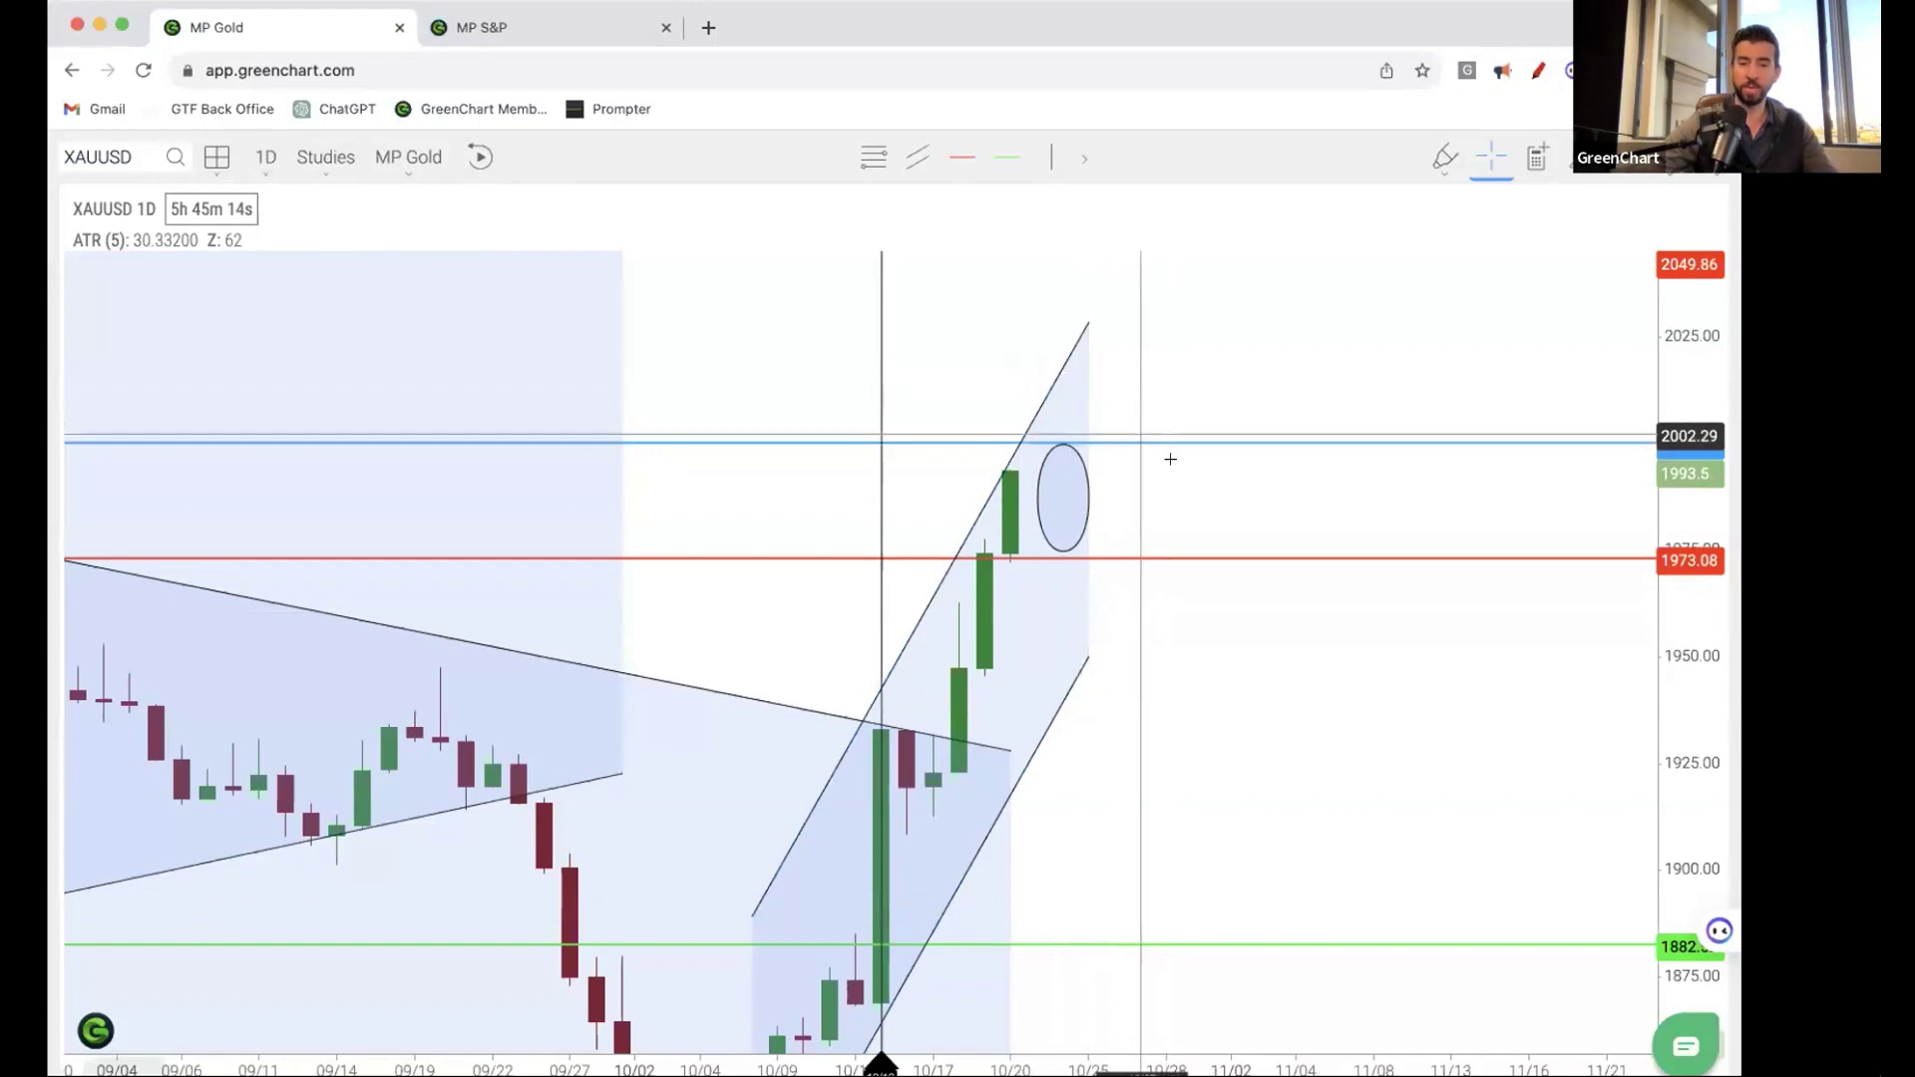
- Examine the ellipse area against the 1973.08 and 2000.15 levels and the higher 2049.86 and 2076.22 levels
scroll(1165, 456, "down", 3)
scroll(1169, 458, "down", 5)
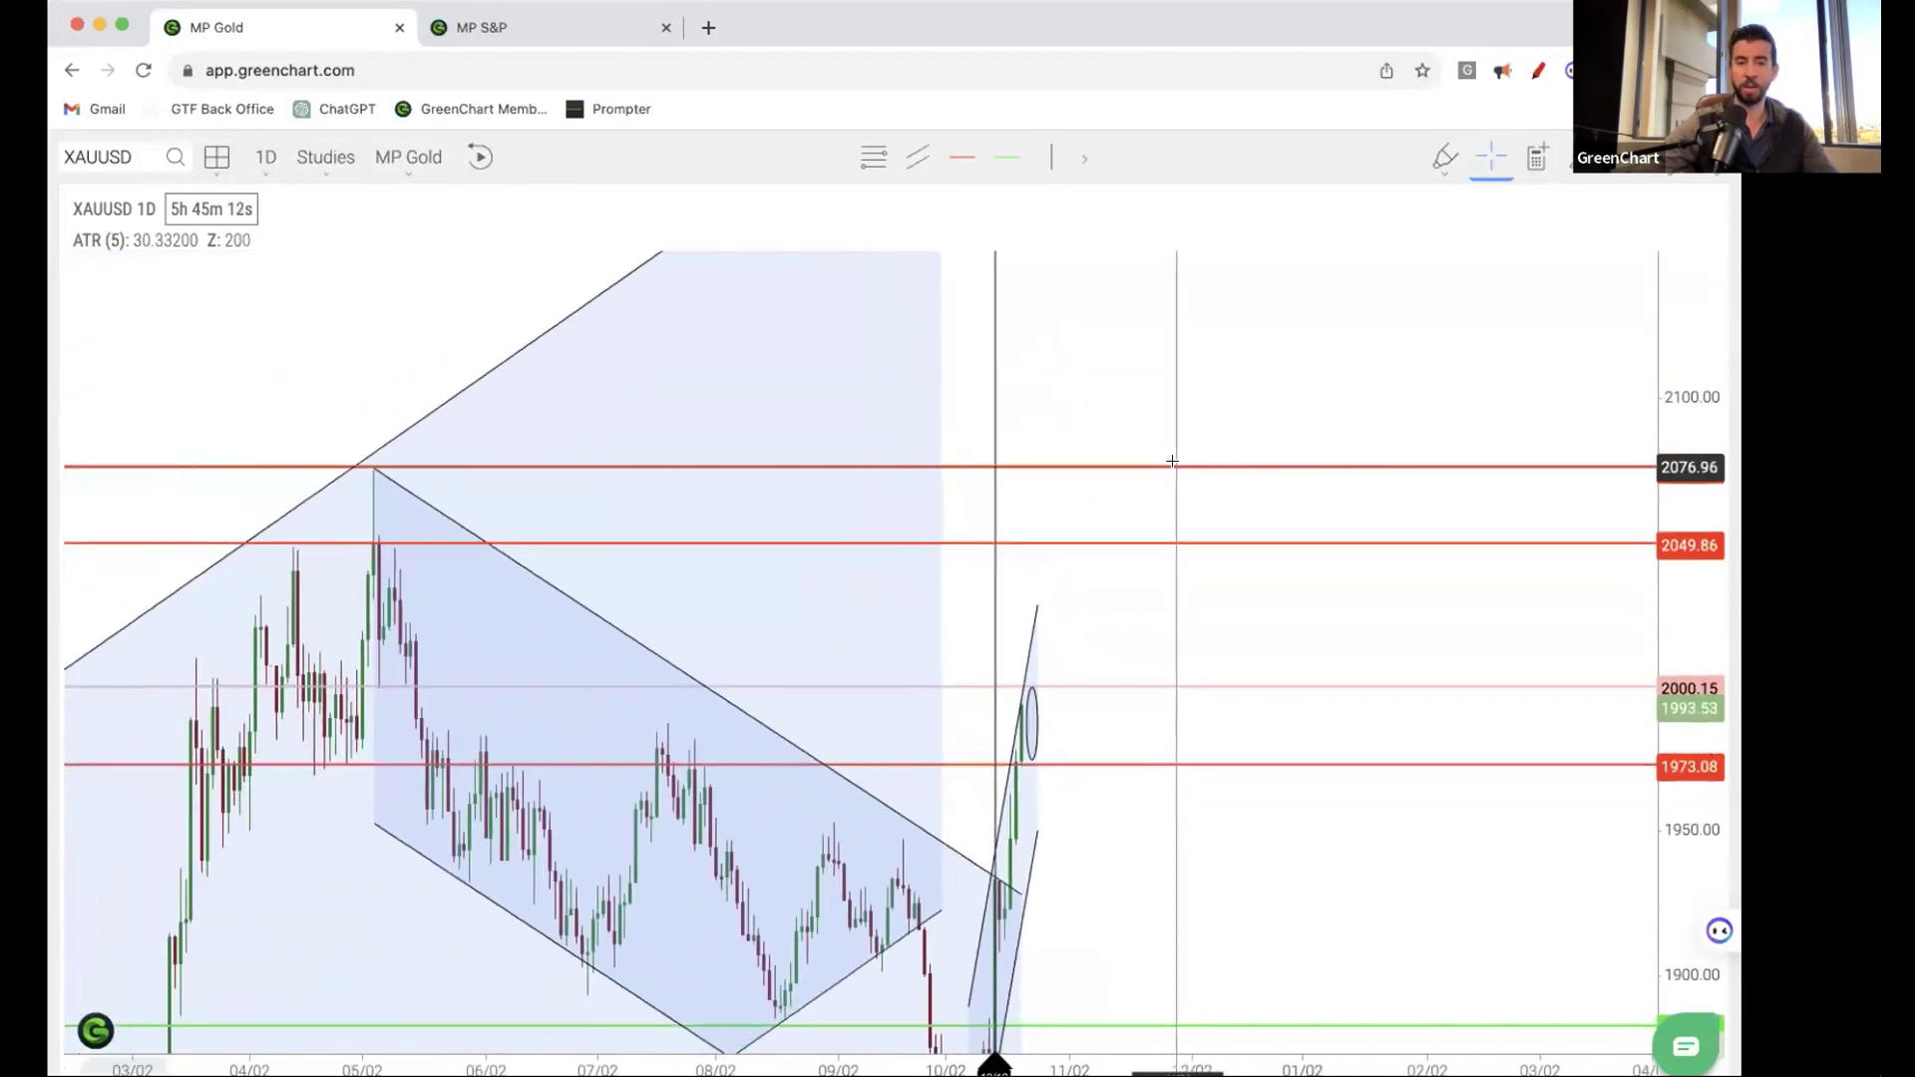
scroll(1060, 697, "up", 5)
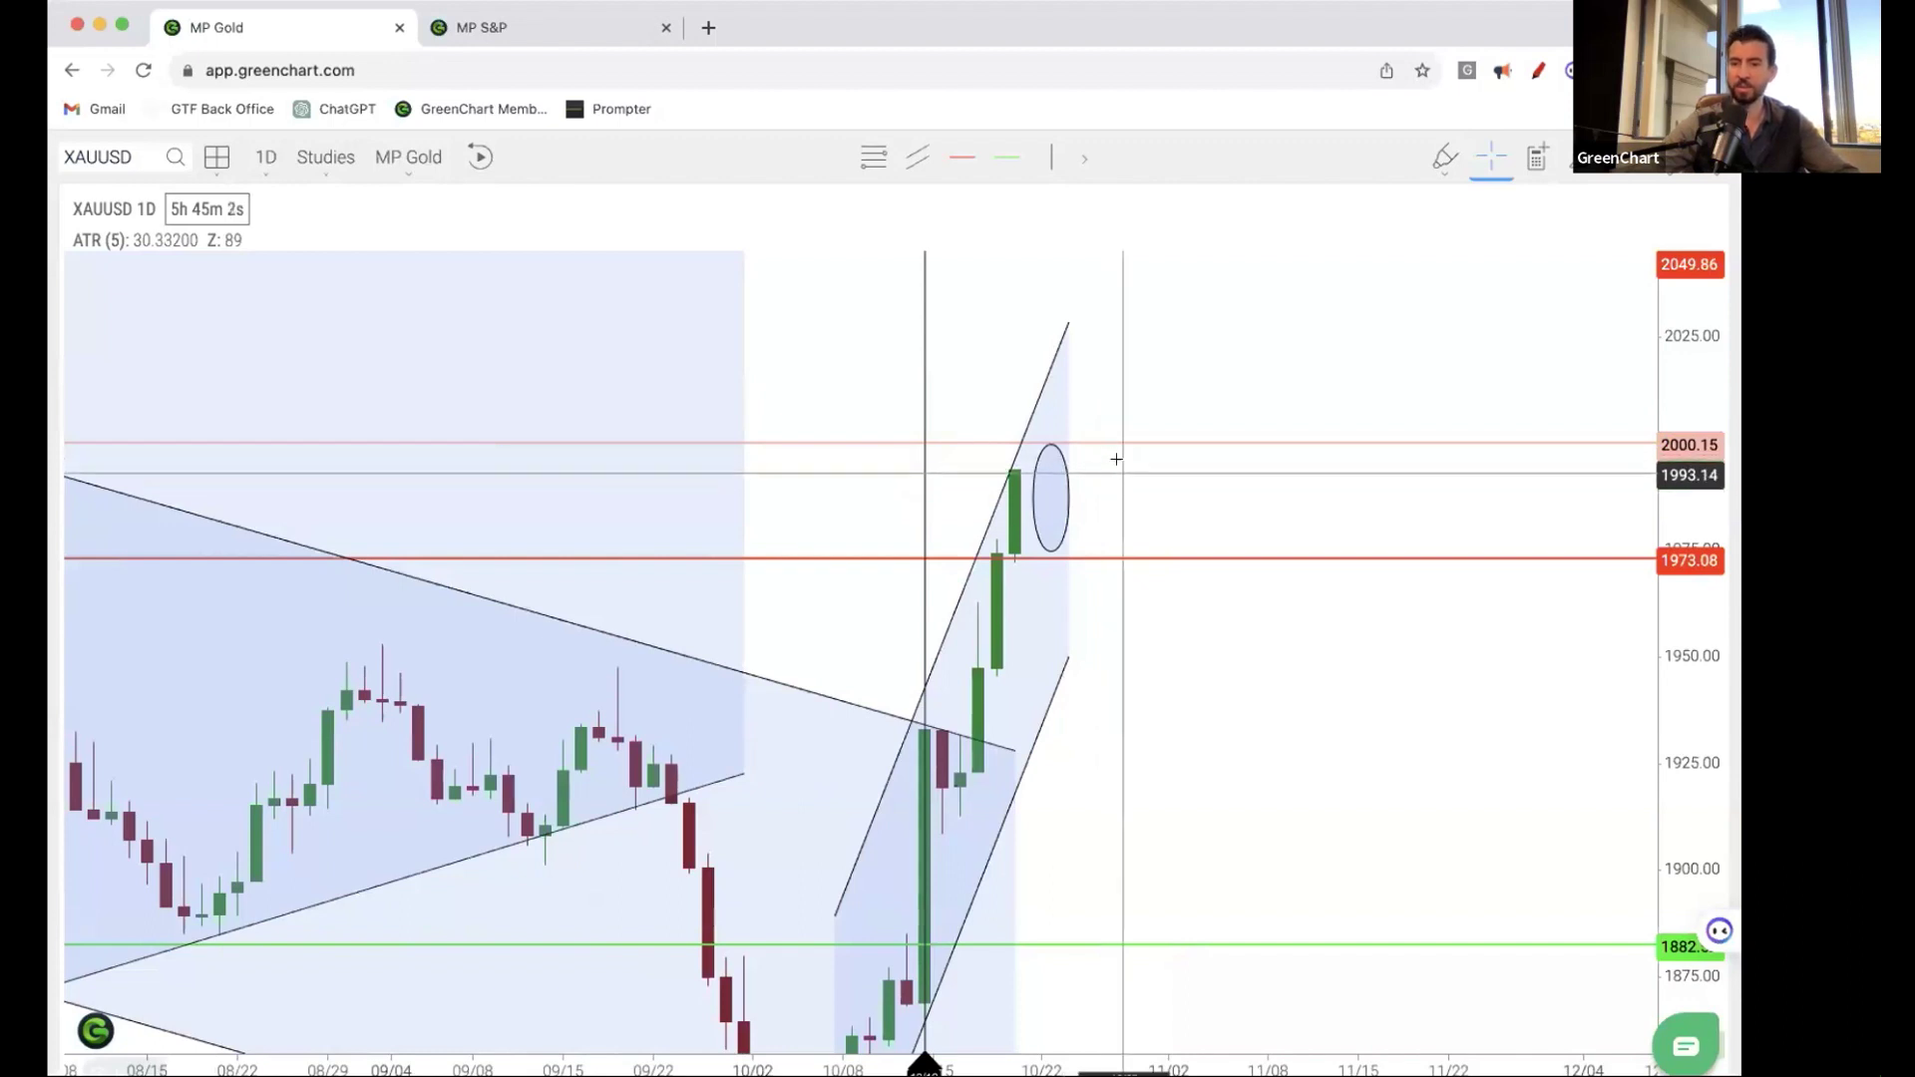
left_click(1119, 443)
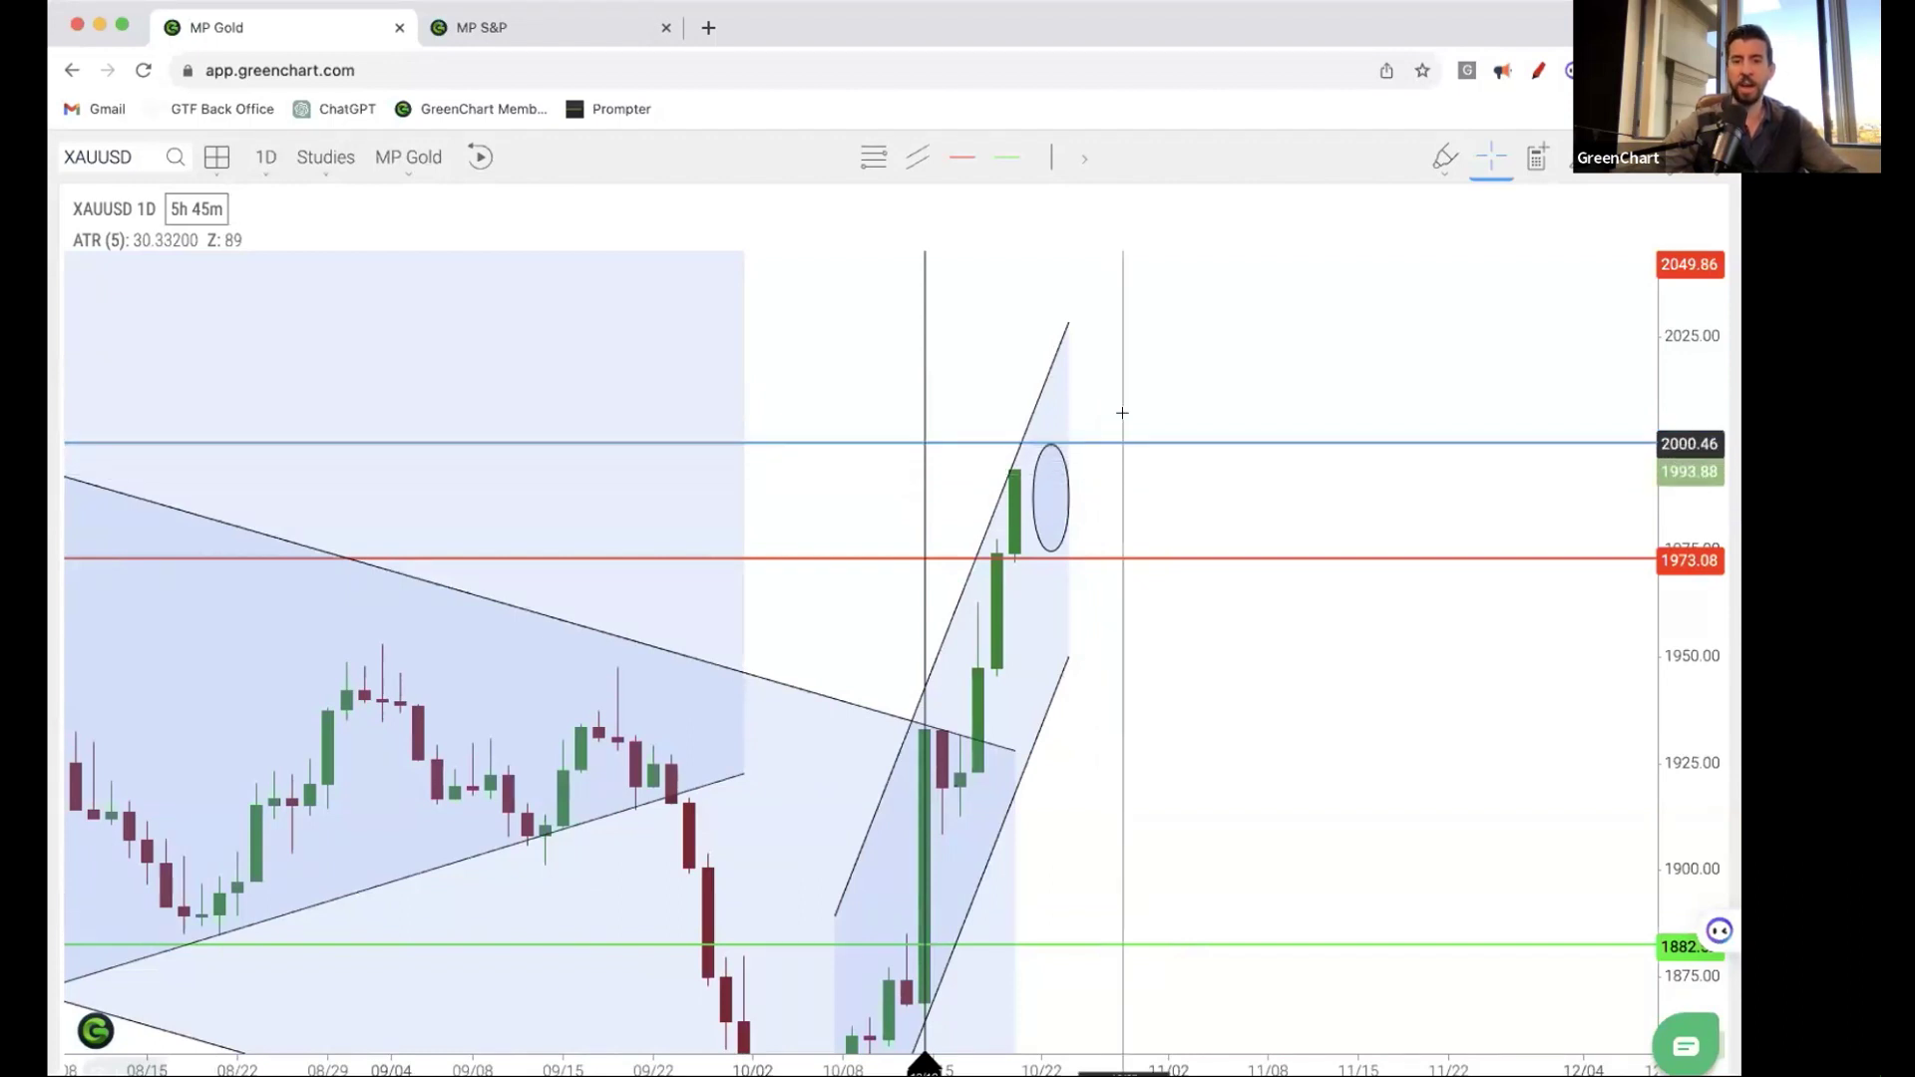
scroll(1125, 327, "up", 2)
scroll(1130, 329, "down", 4)
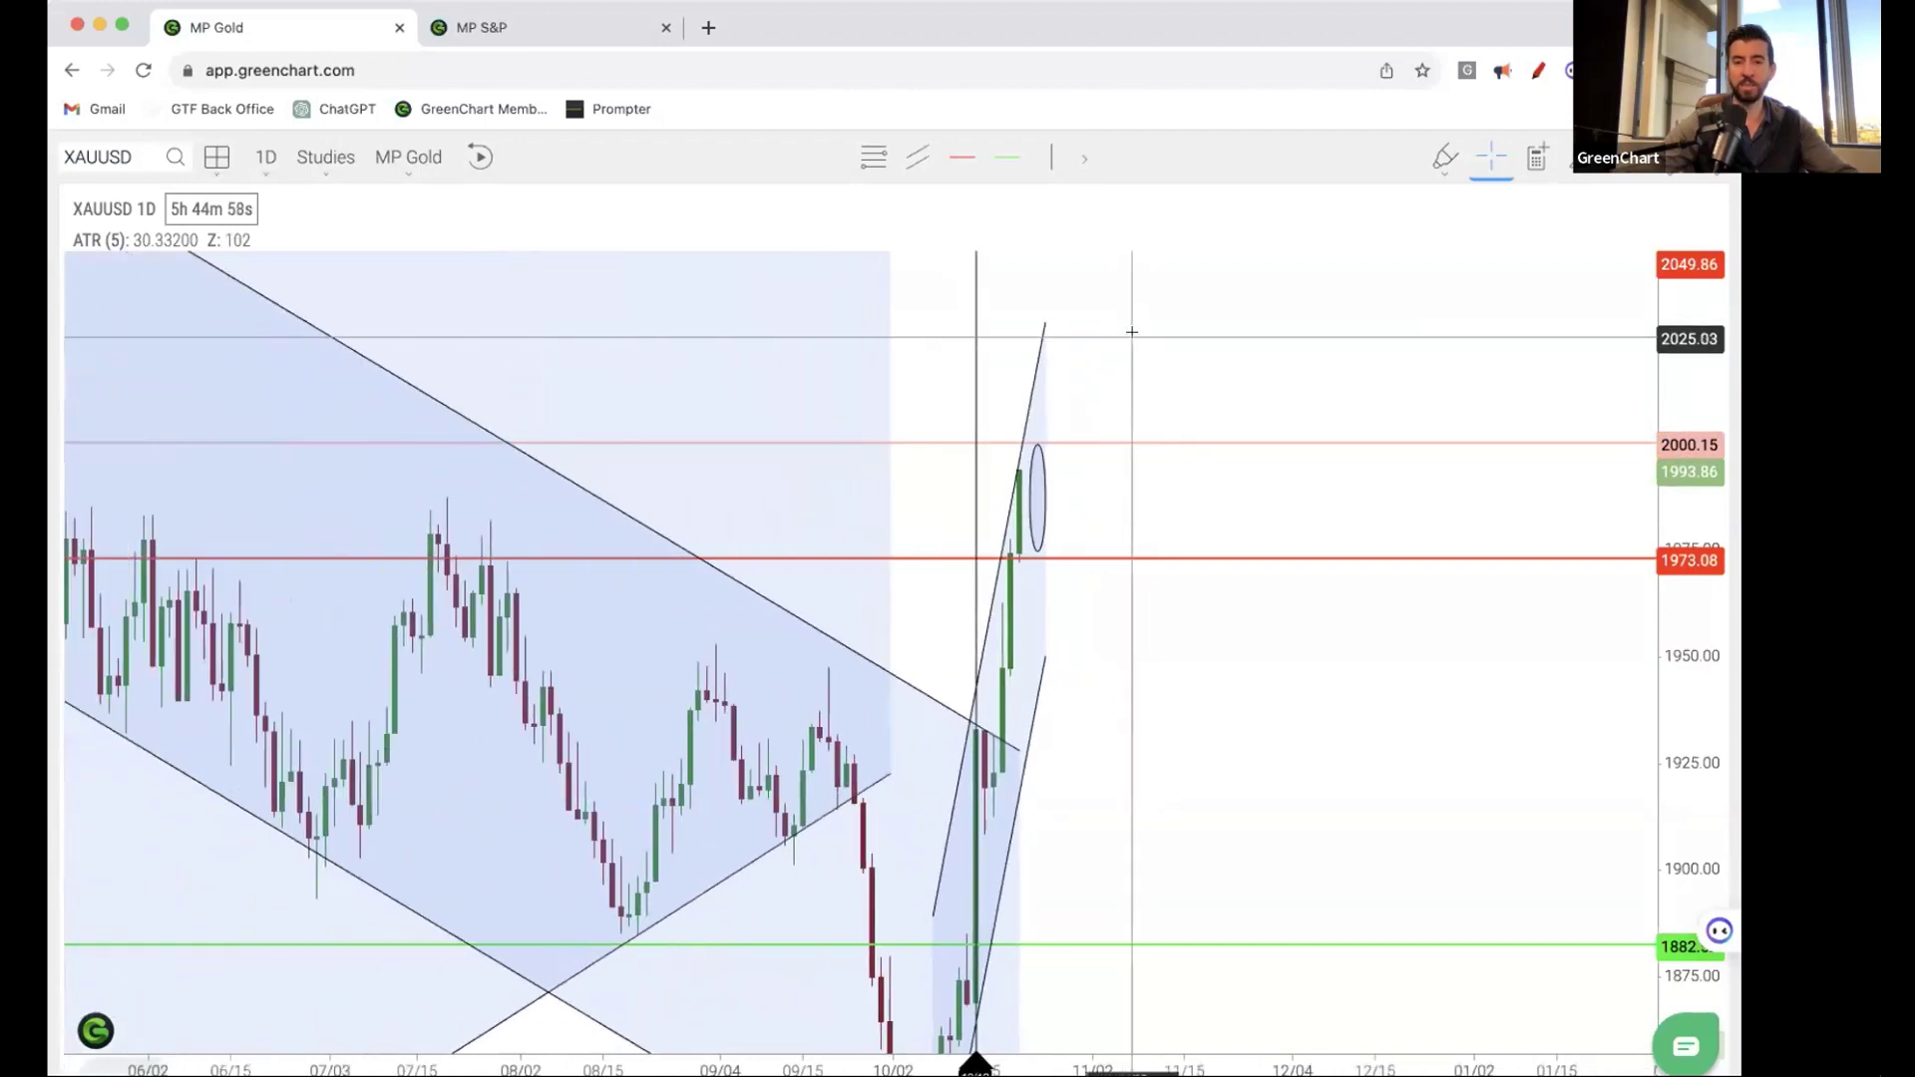
scroll(1132, 332, "down", 2)
left_click(1187, 458)
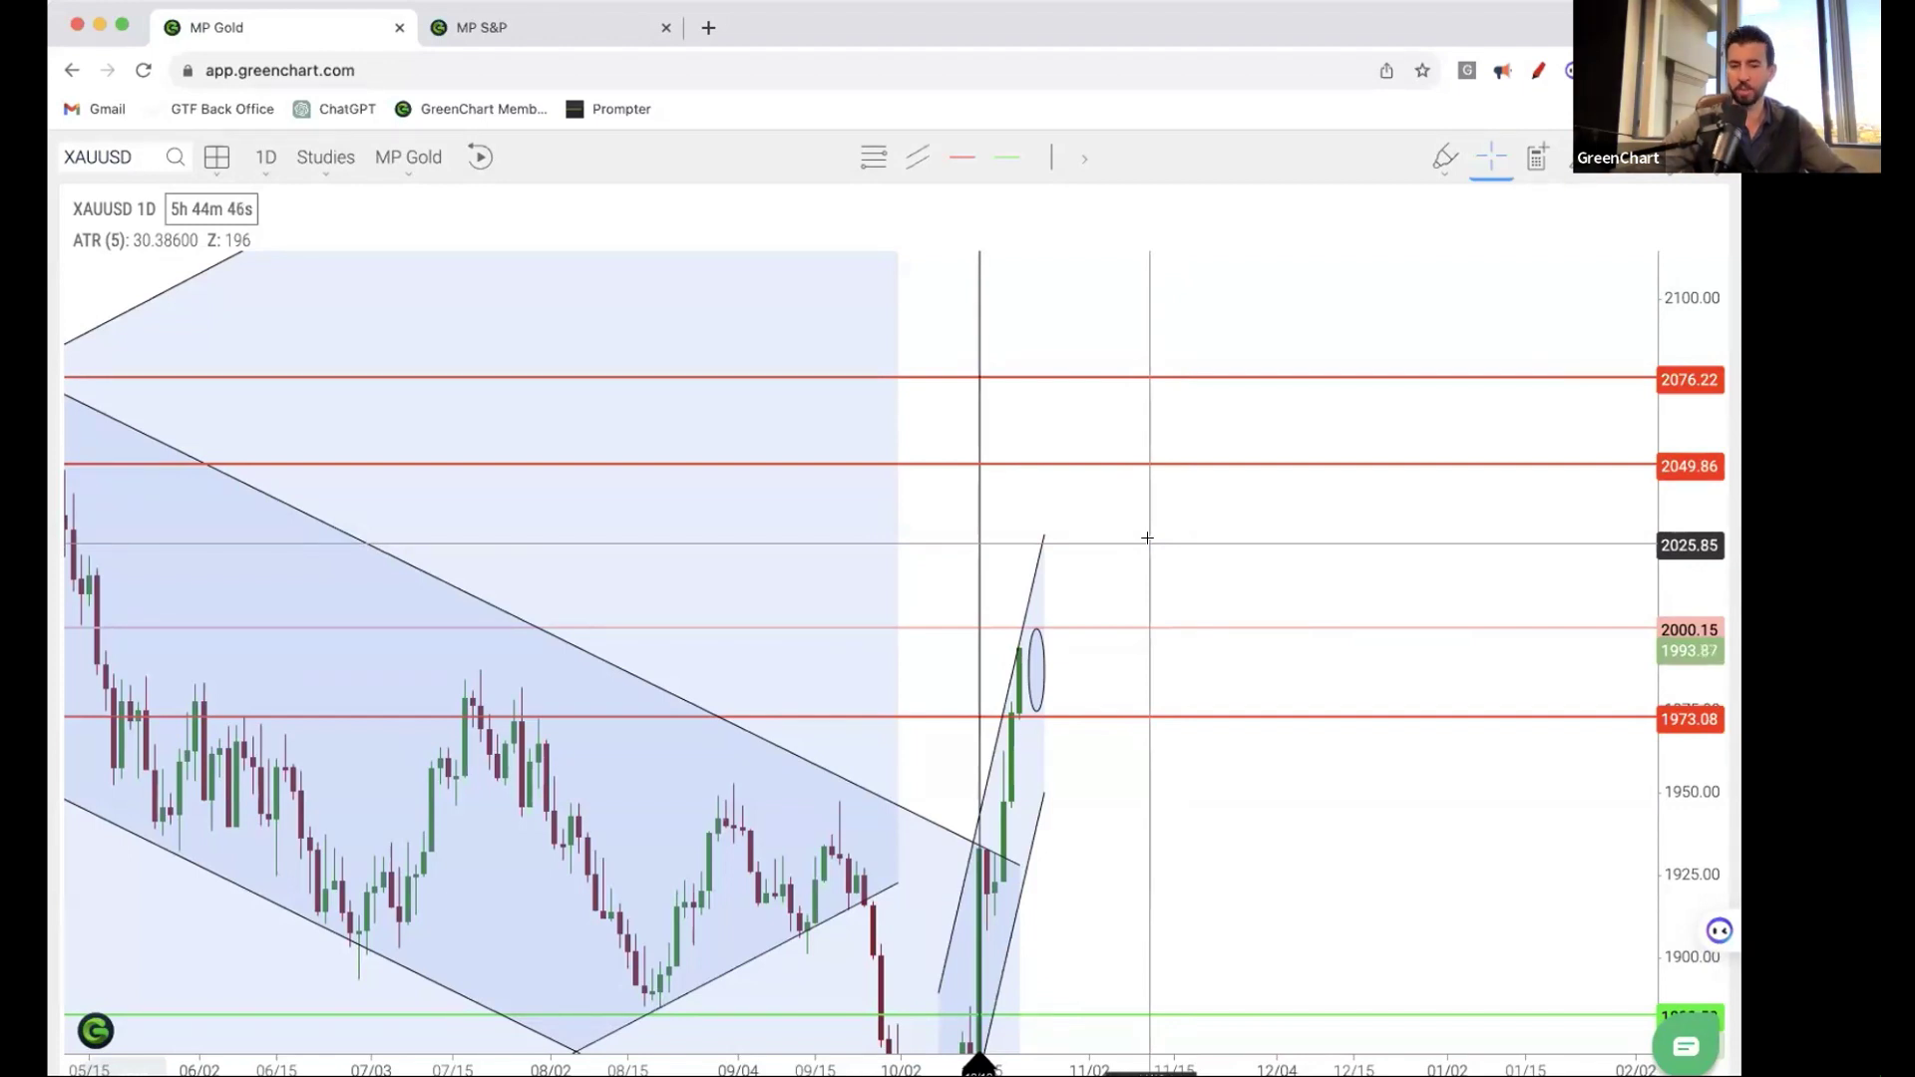
scroll(1287, 731, "up", 3)
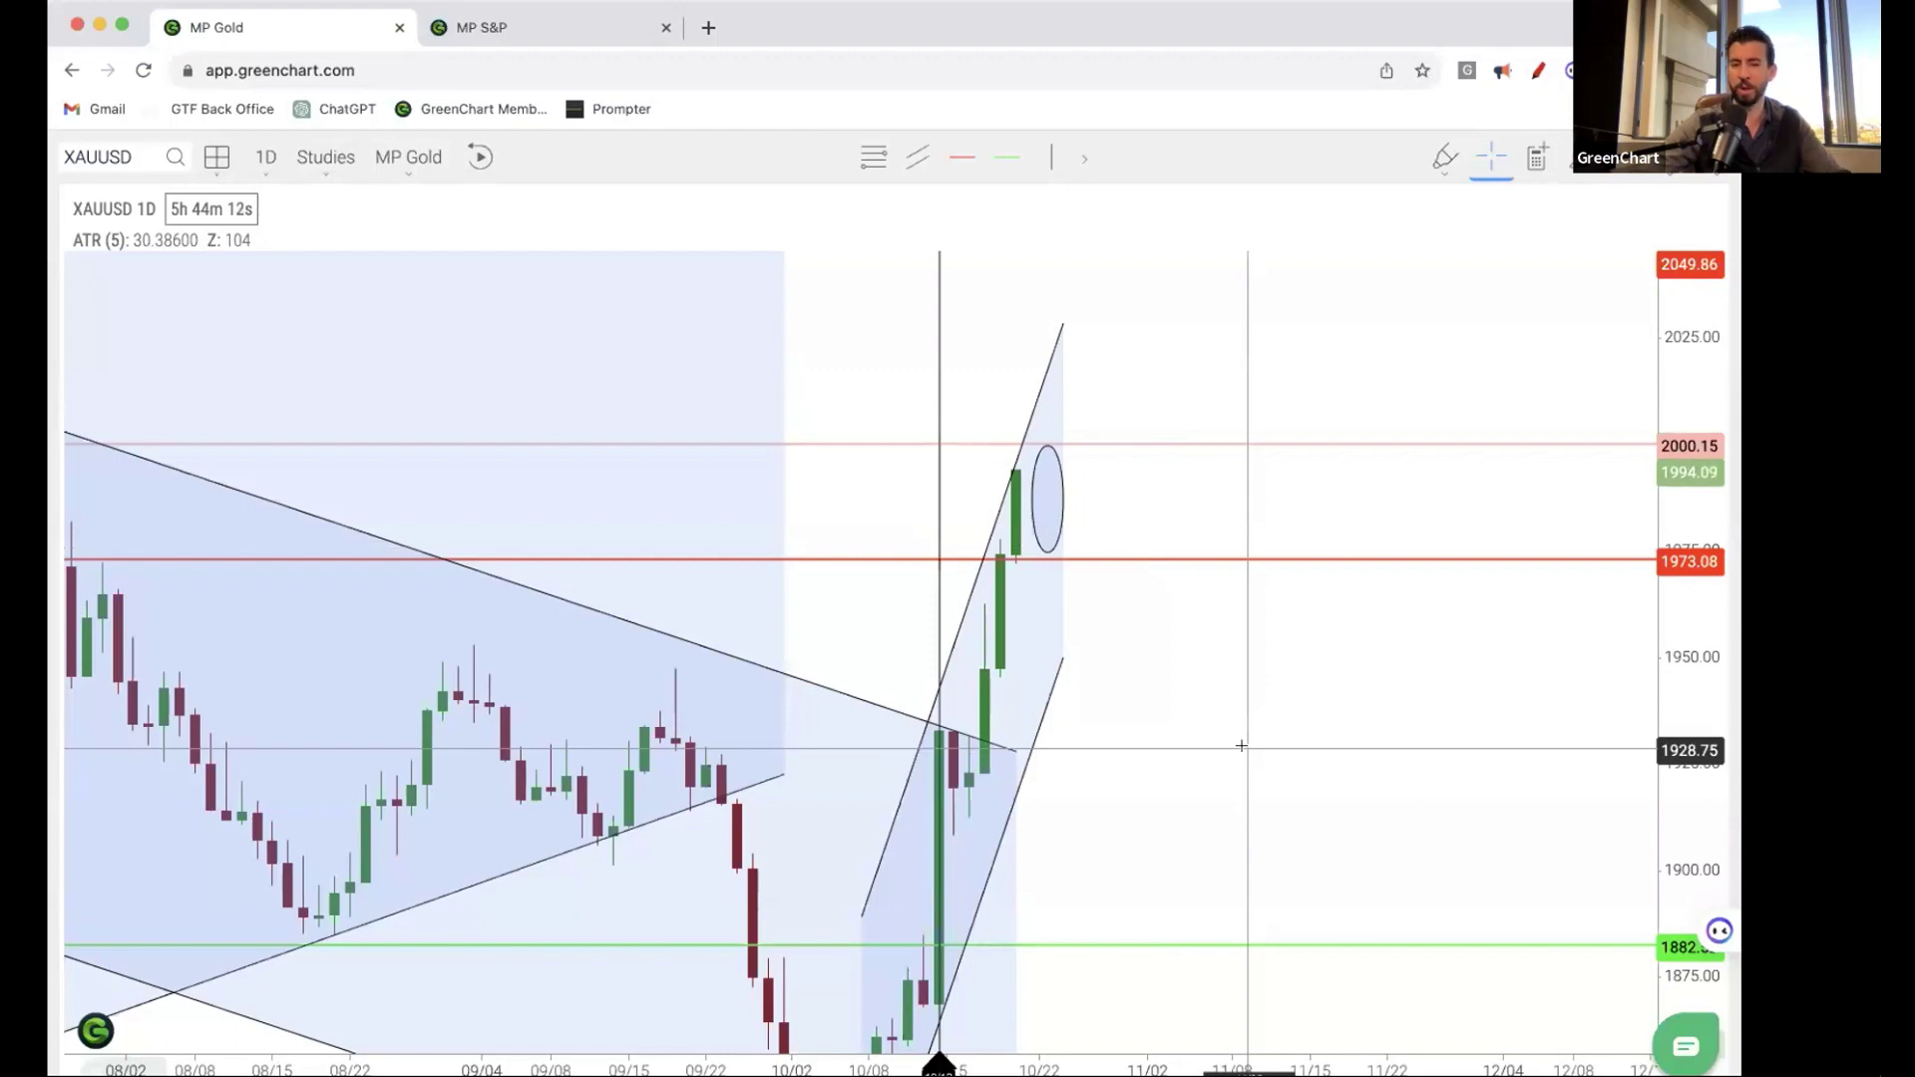
scroll(1195, 847, "down", 2)
scroll(1194, 846, "up", 3)
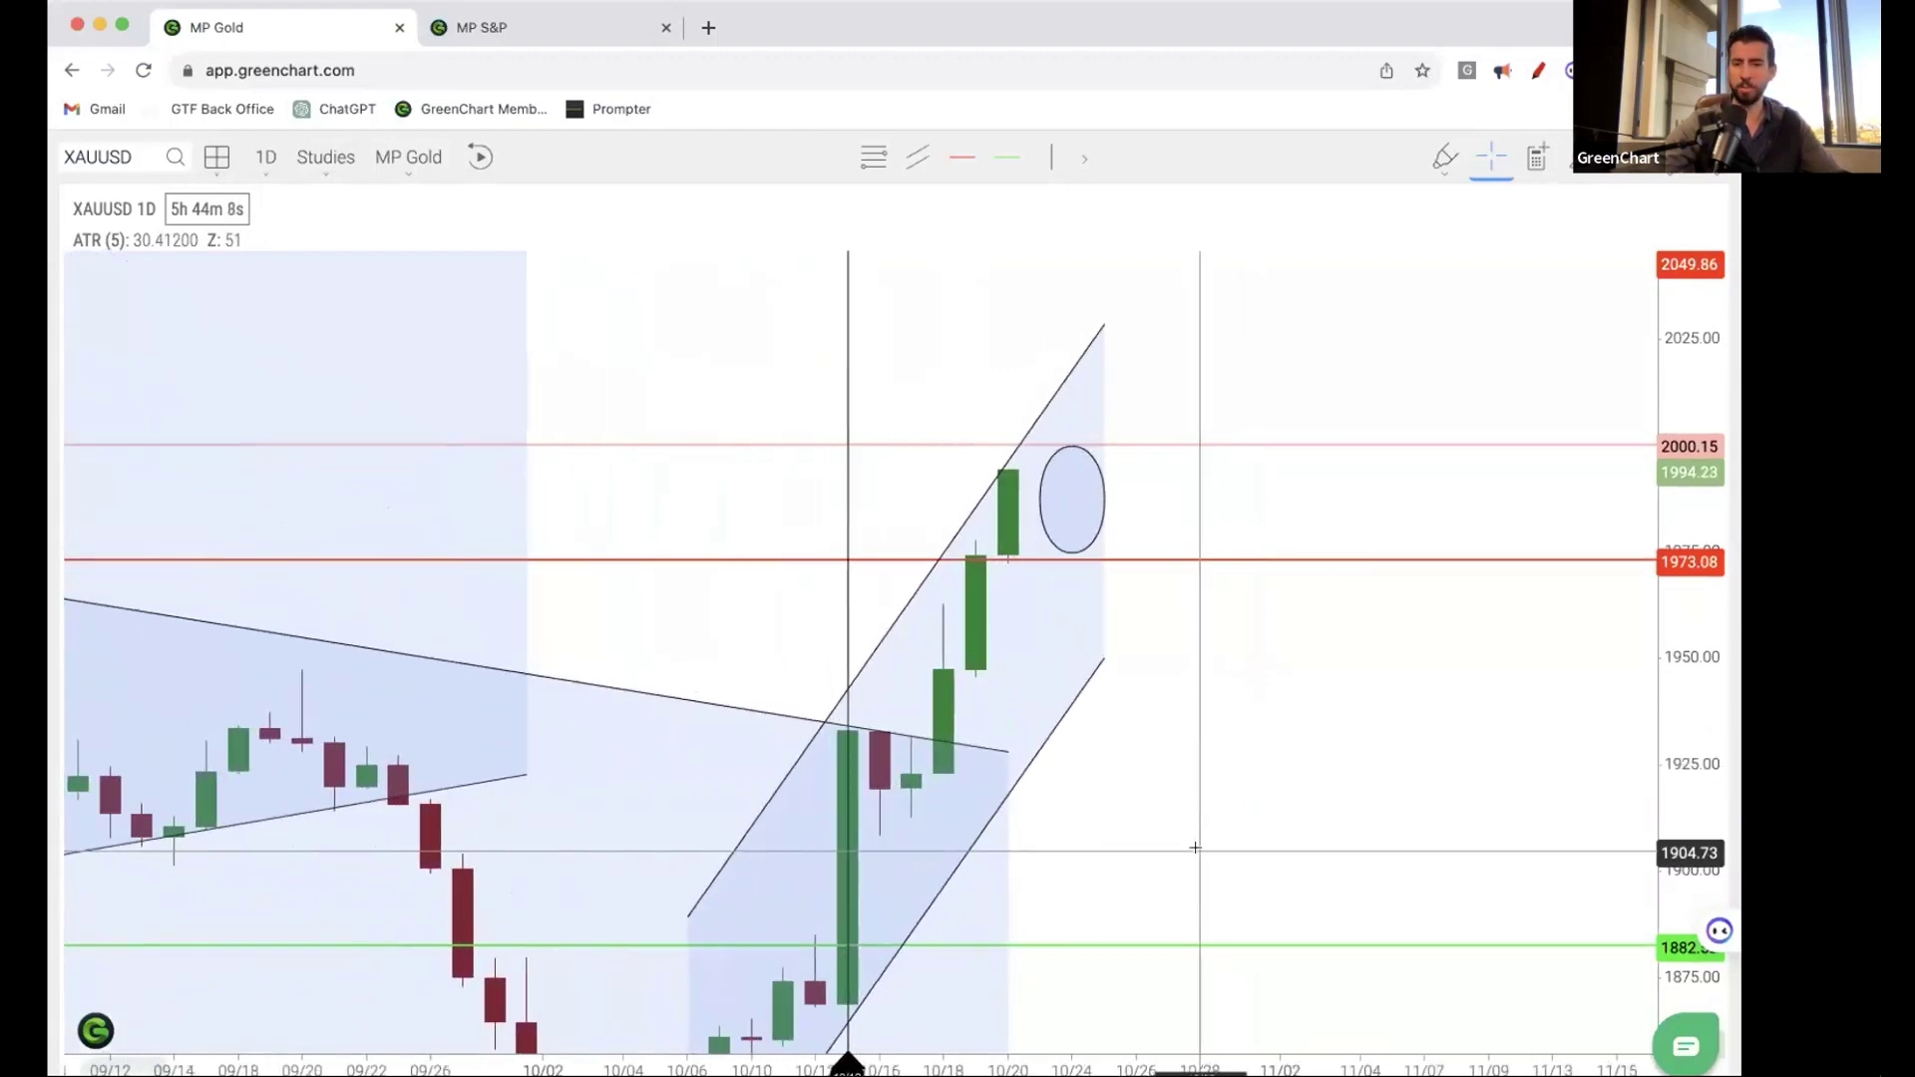
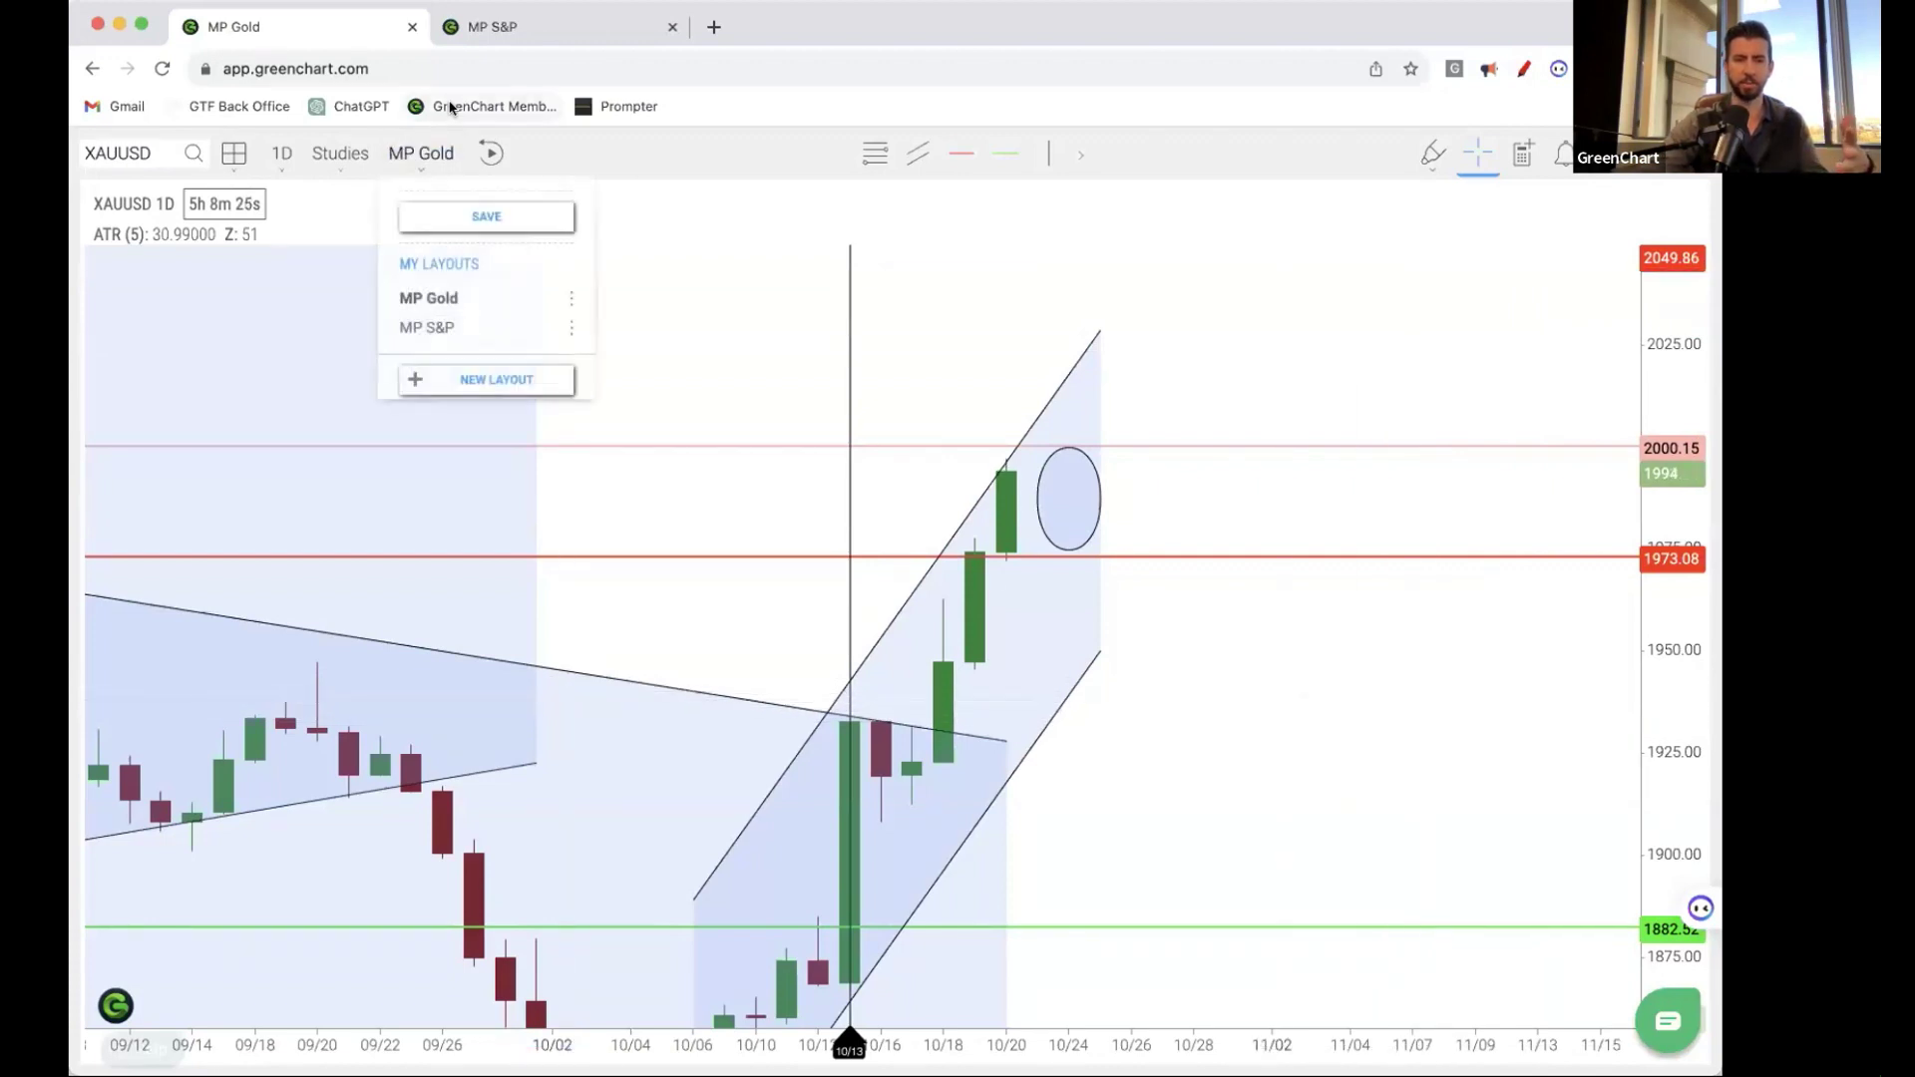
- Switch to the MP S&P chart and examine the steep descending October channel, its two ellipses and the 4331.9 and 4200.3 levels
left_click(517, 26)
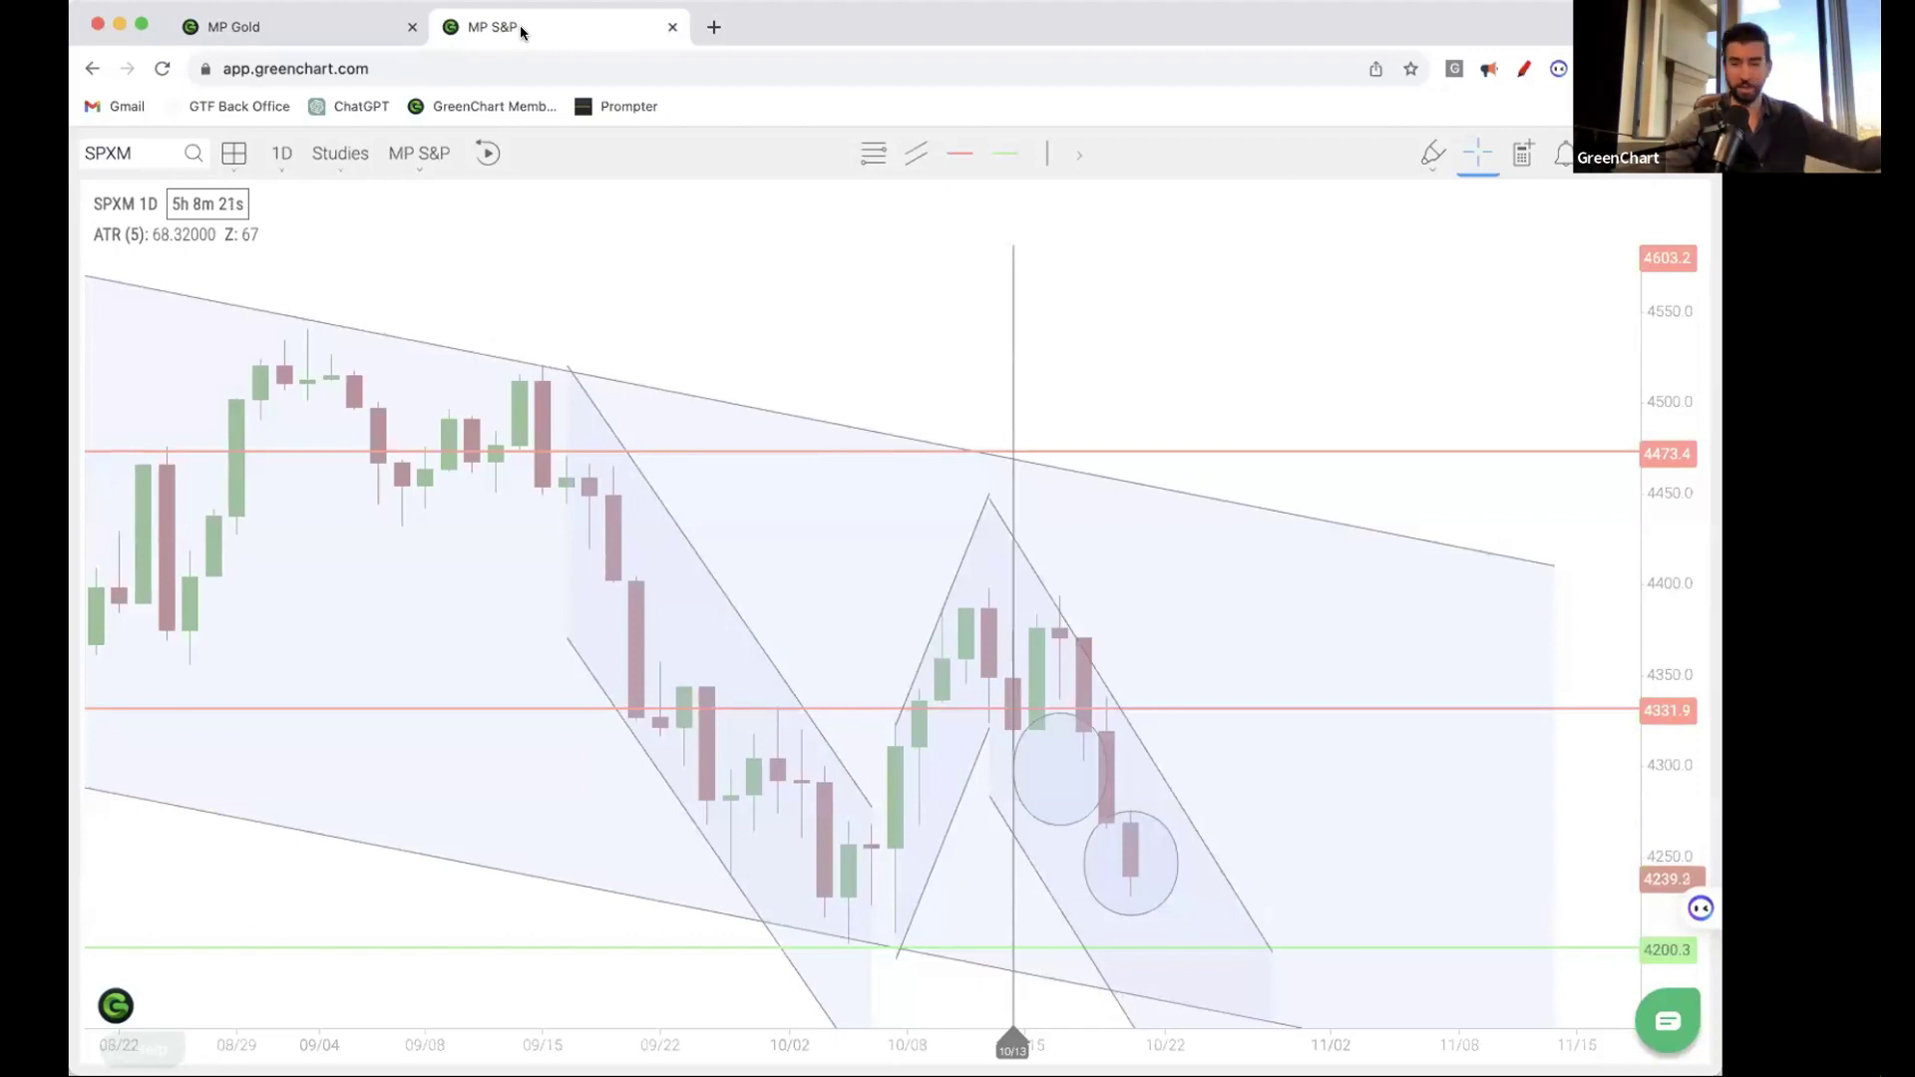
left_click(1157, 768)
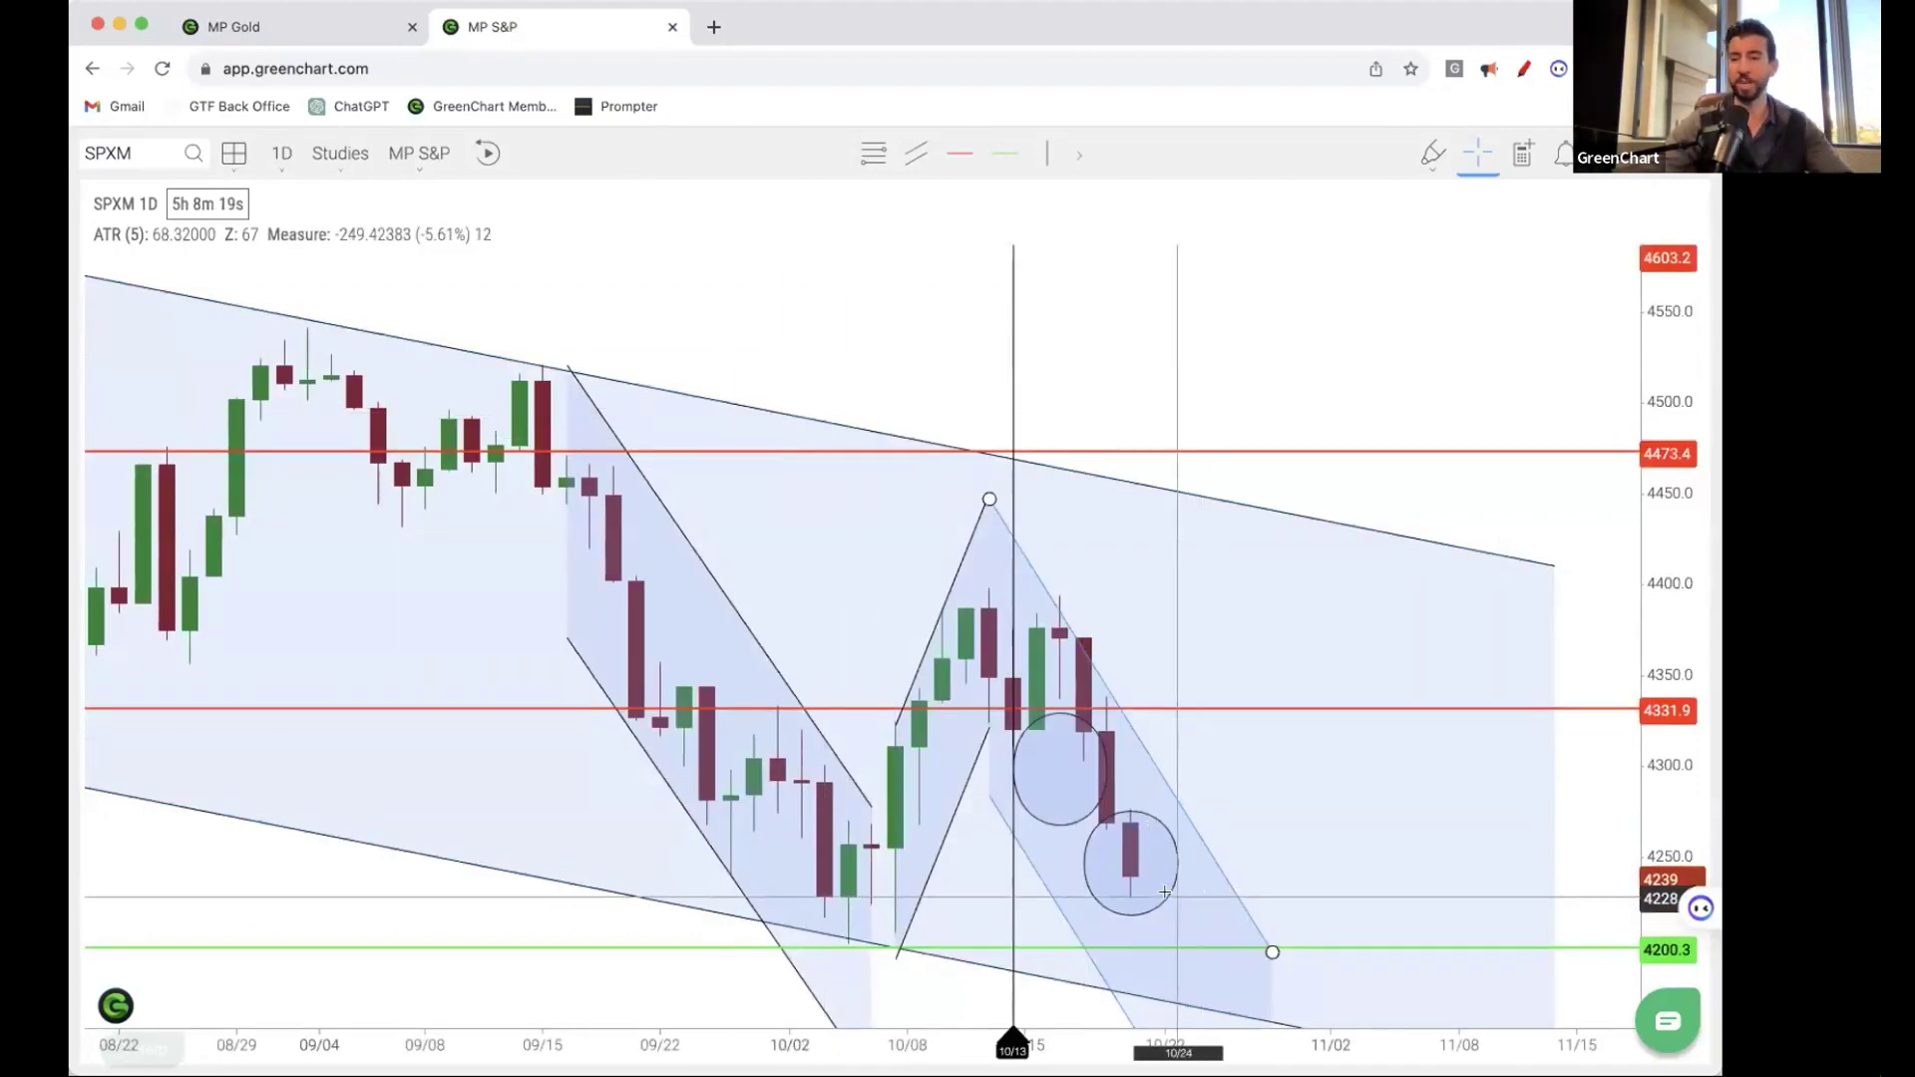
key("Escape")
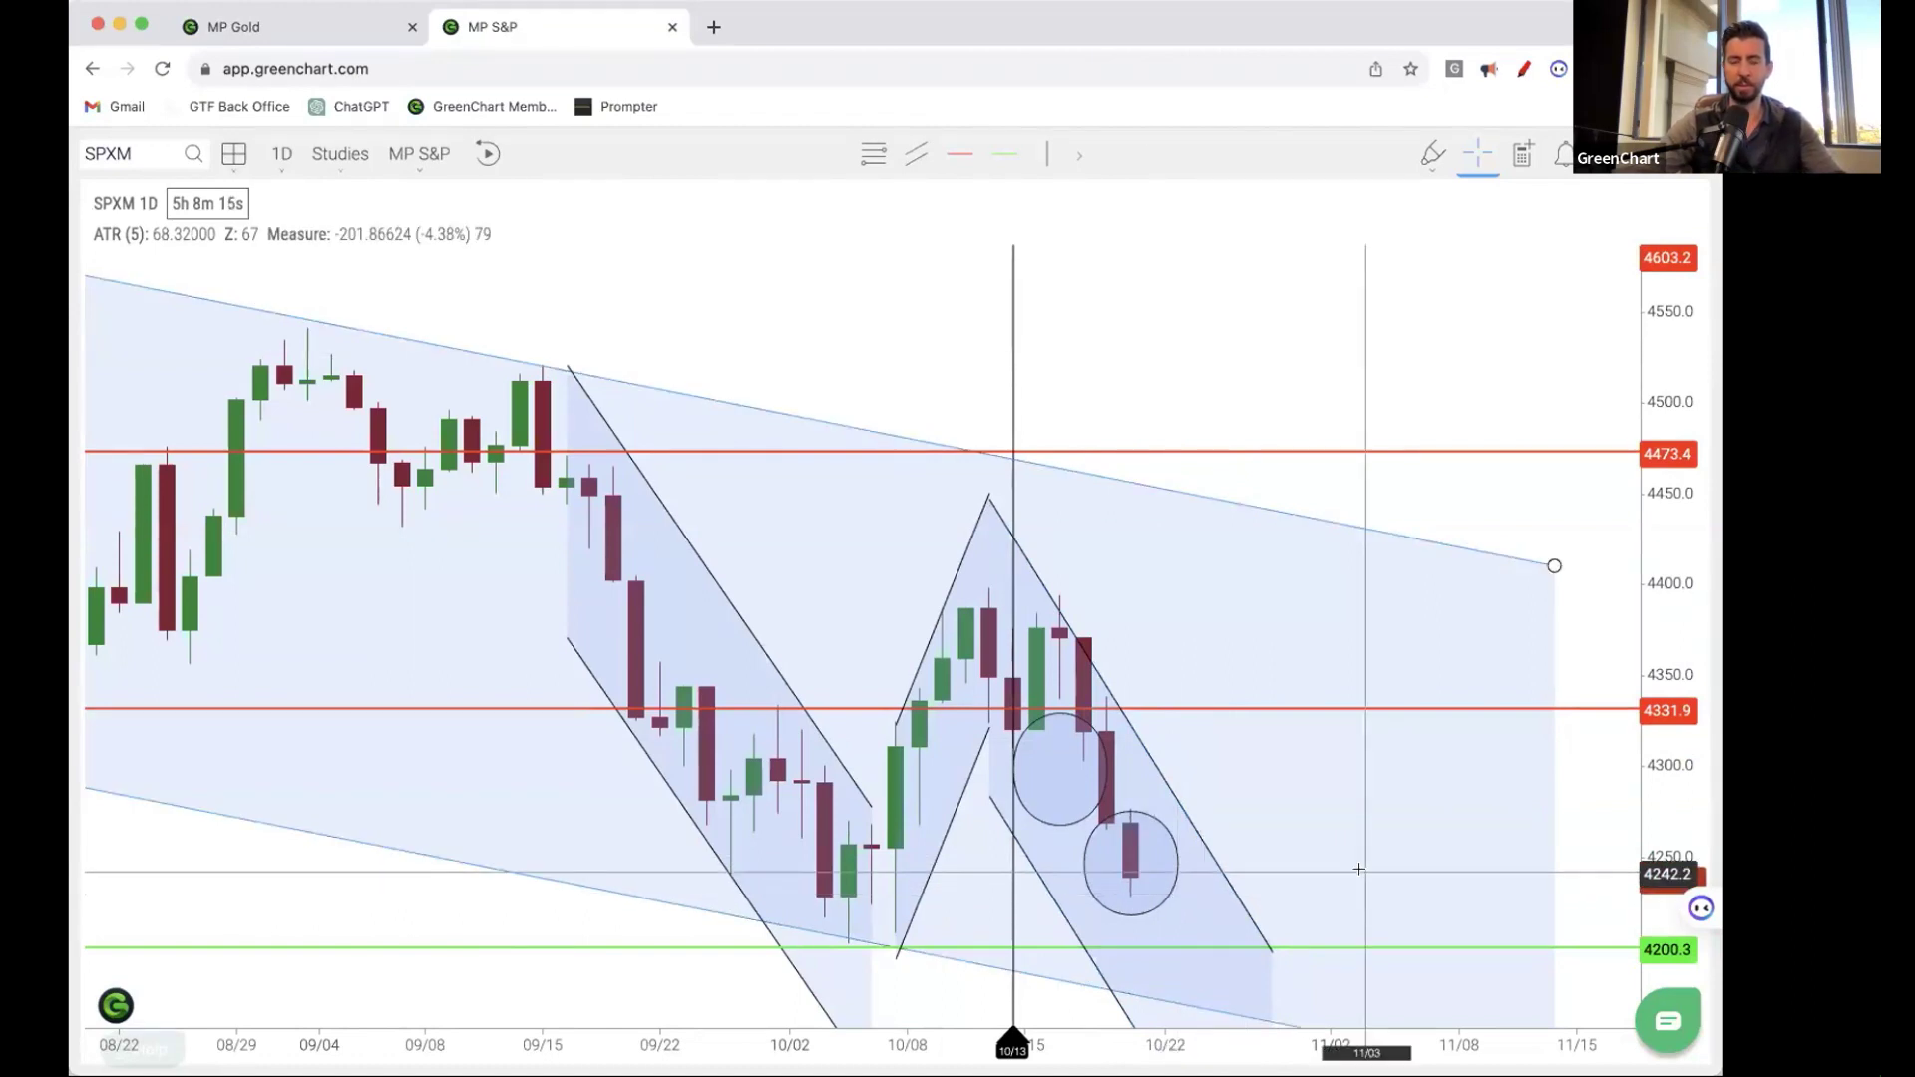
scroll(1358, 869, "up", 3)
scroll(1359, 869, "down", 5)
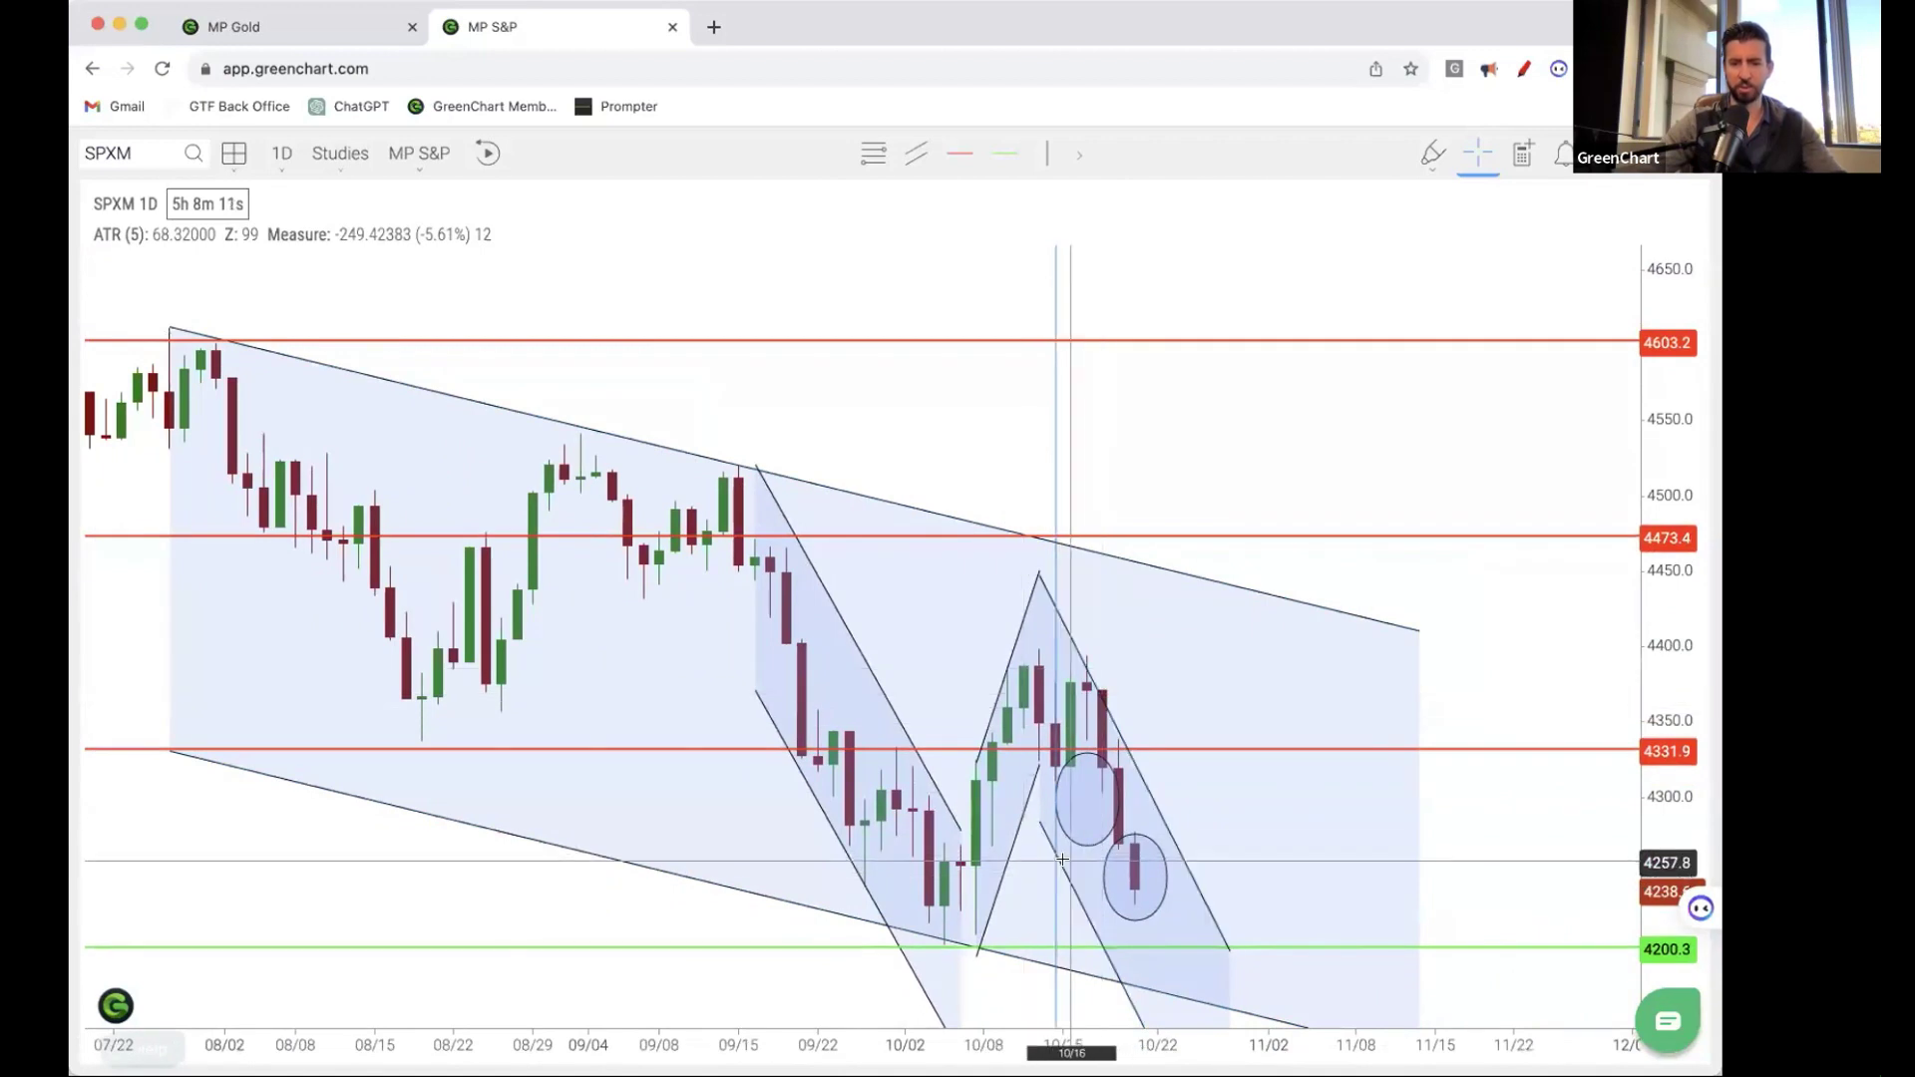
left_click(1074, 602)
left_click(1128, 748)
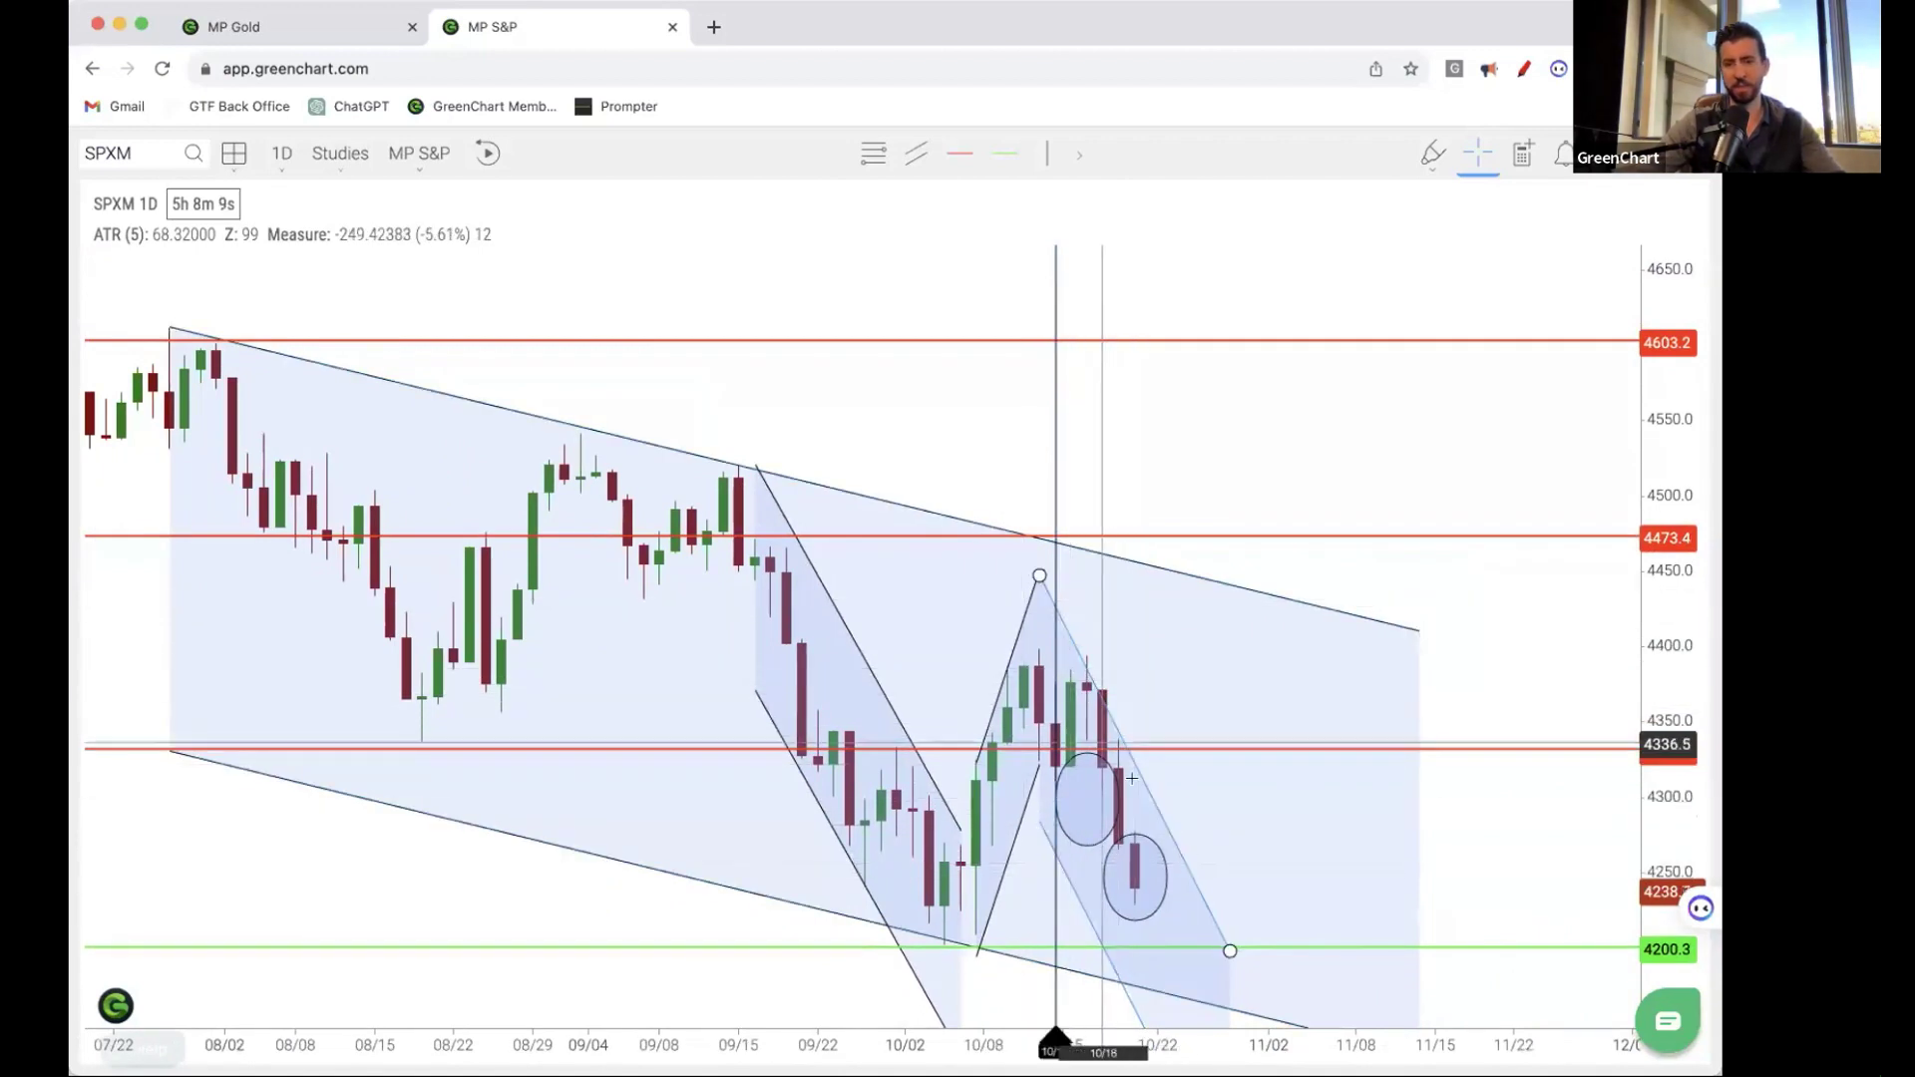
left_click(1077, 668)
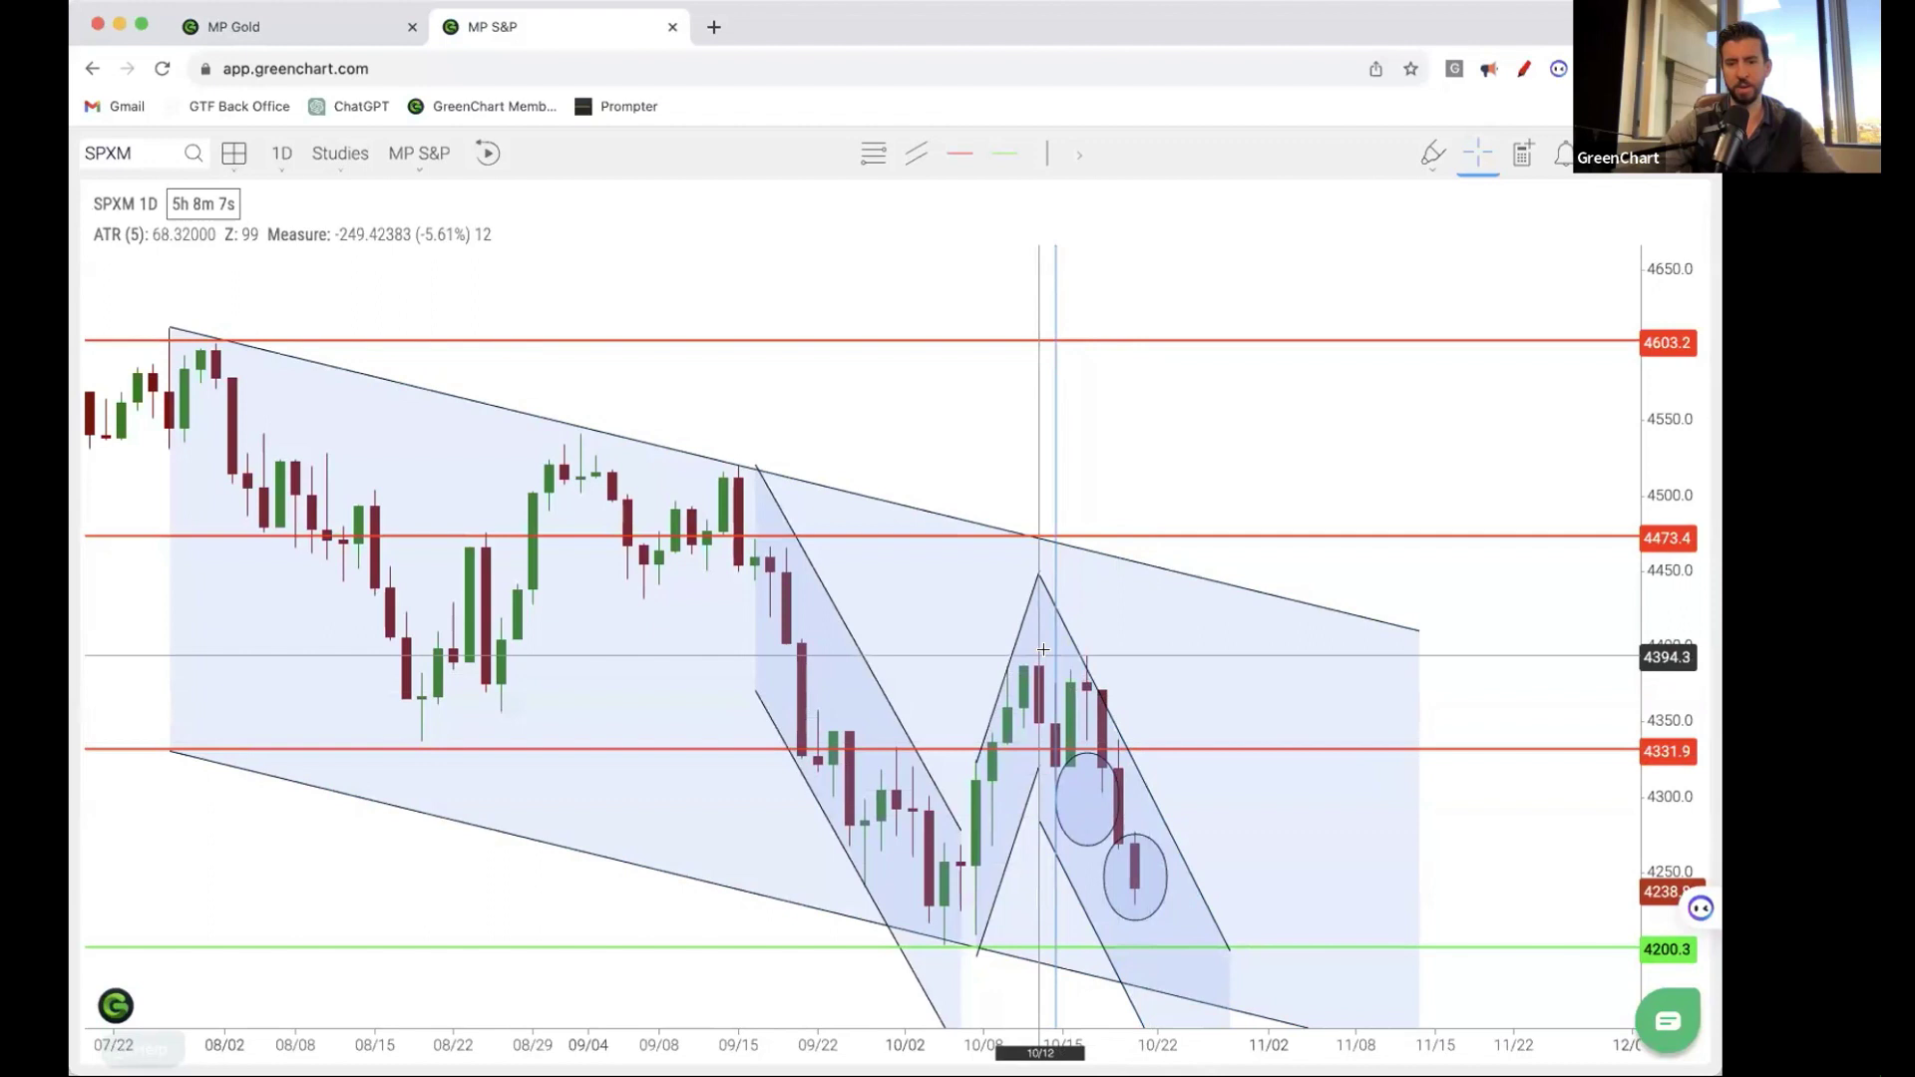
left_click(1137, 798)
left_click(1098, 649)
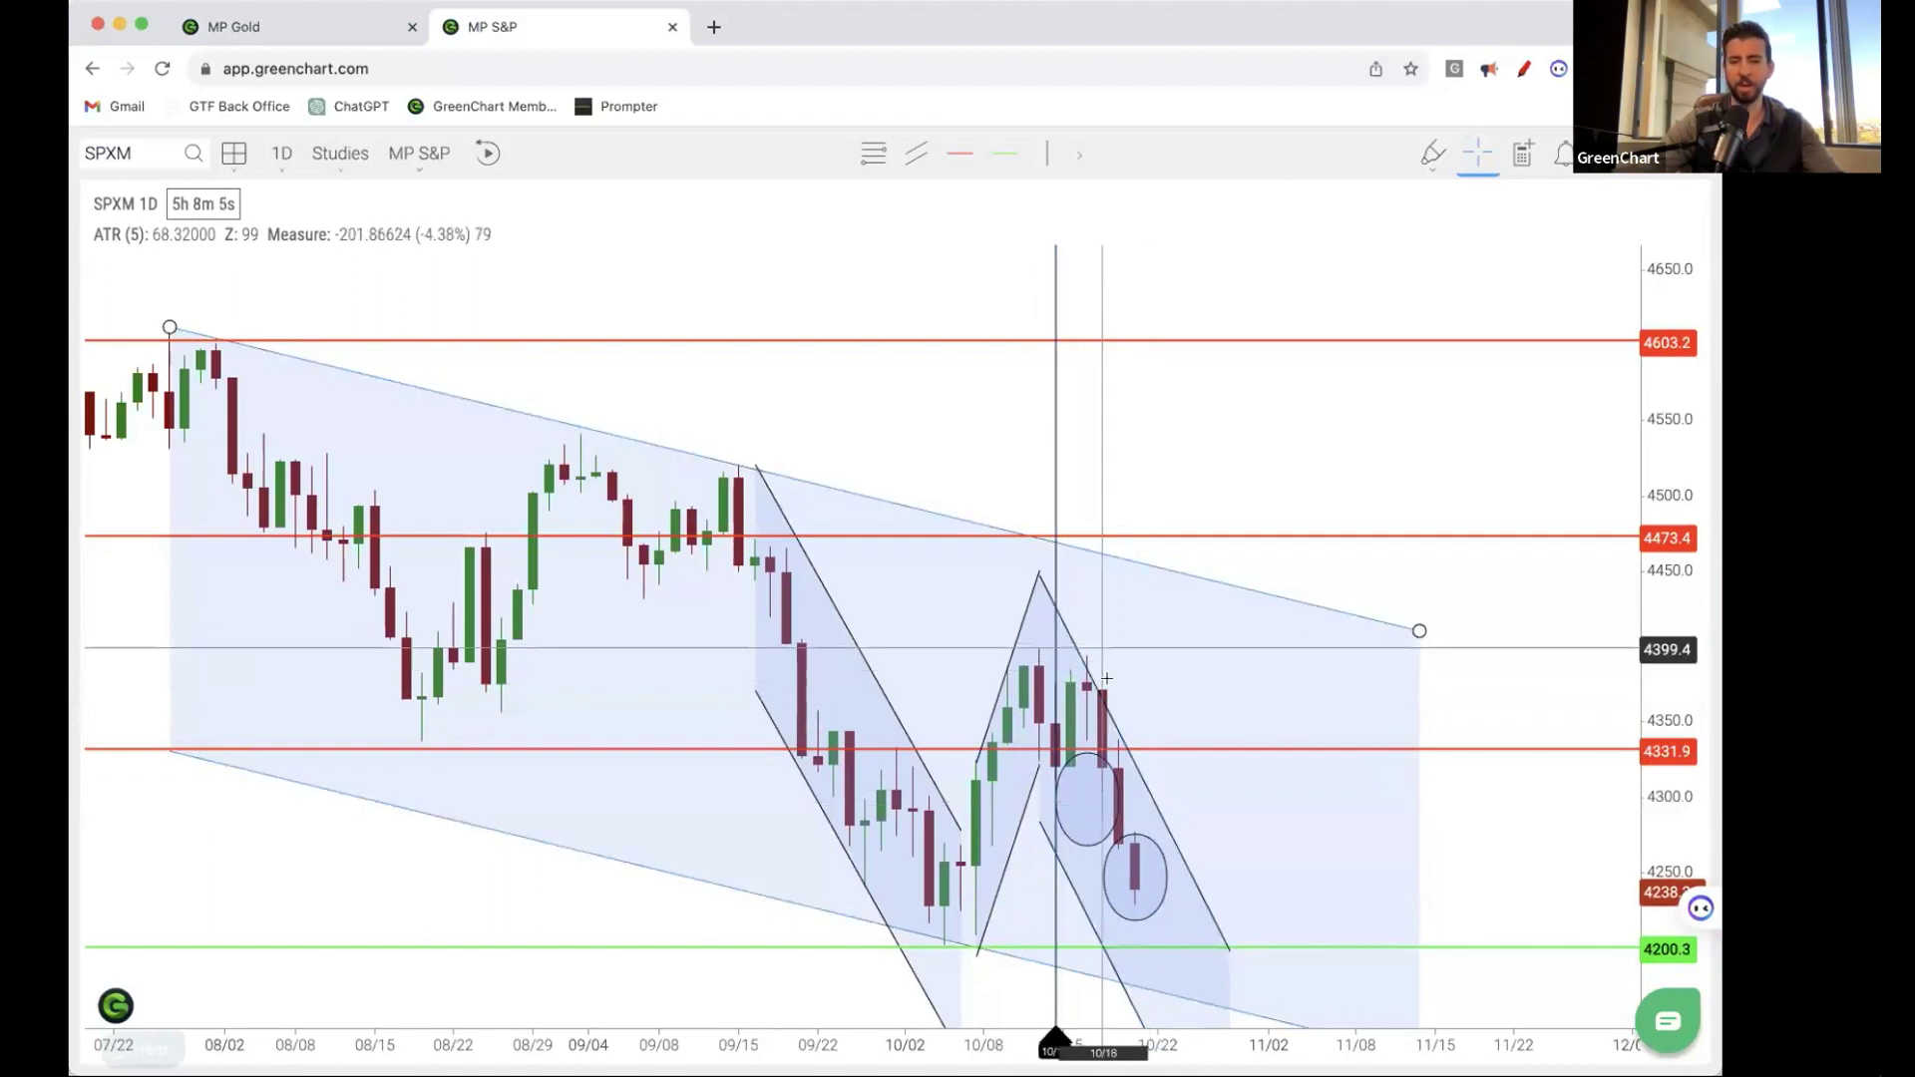
- Delete the steep descending October channel that runs through the two ellipses
left_click(1170, 865)
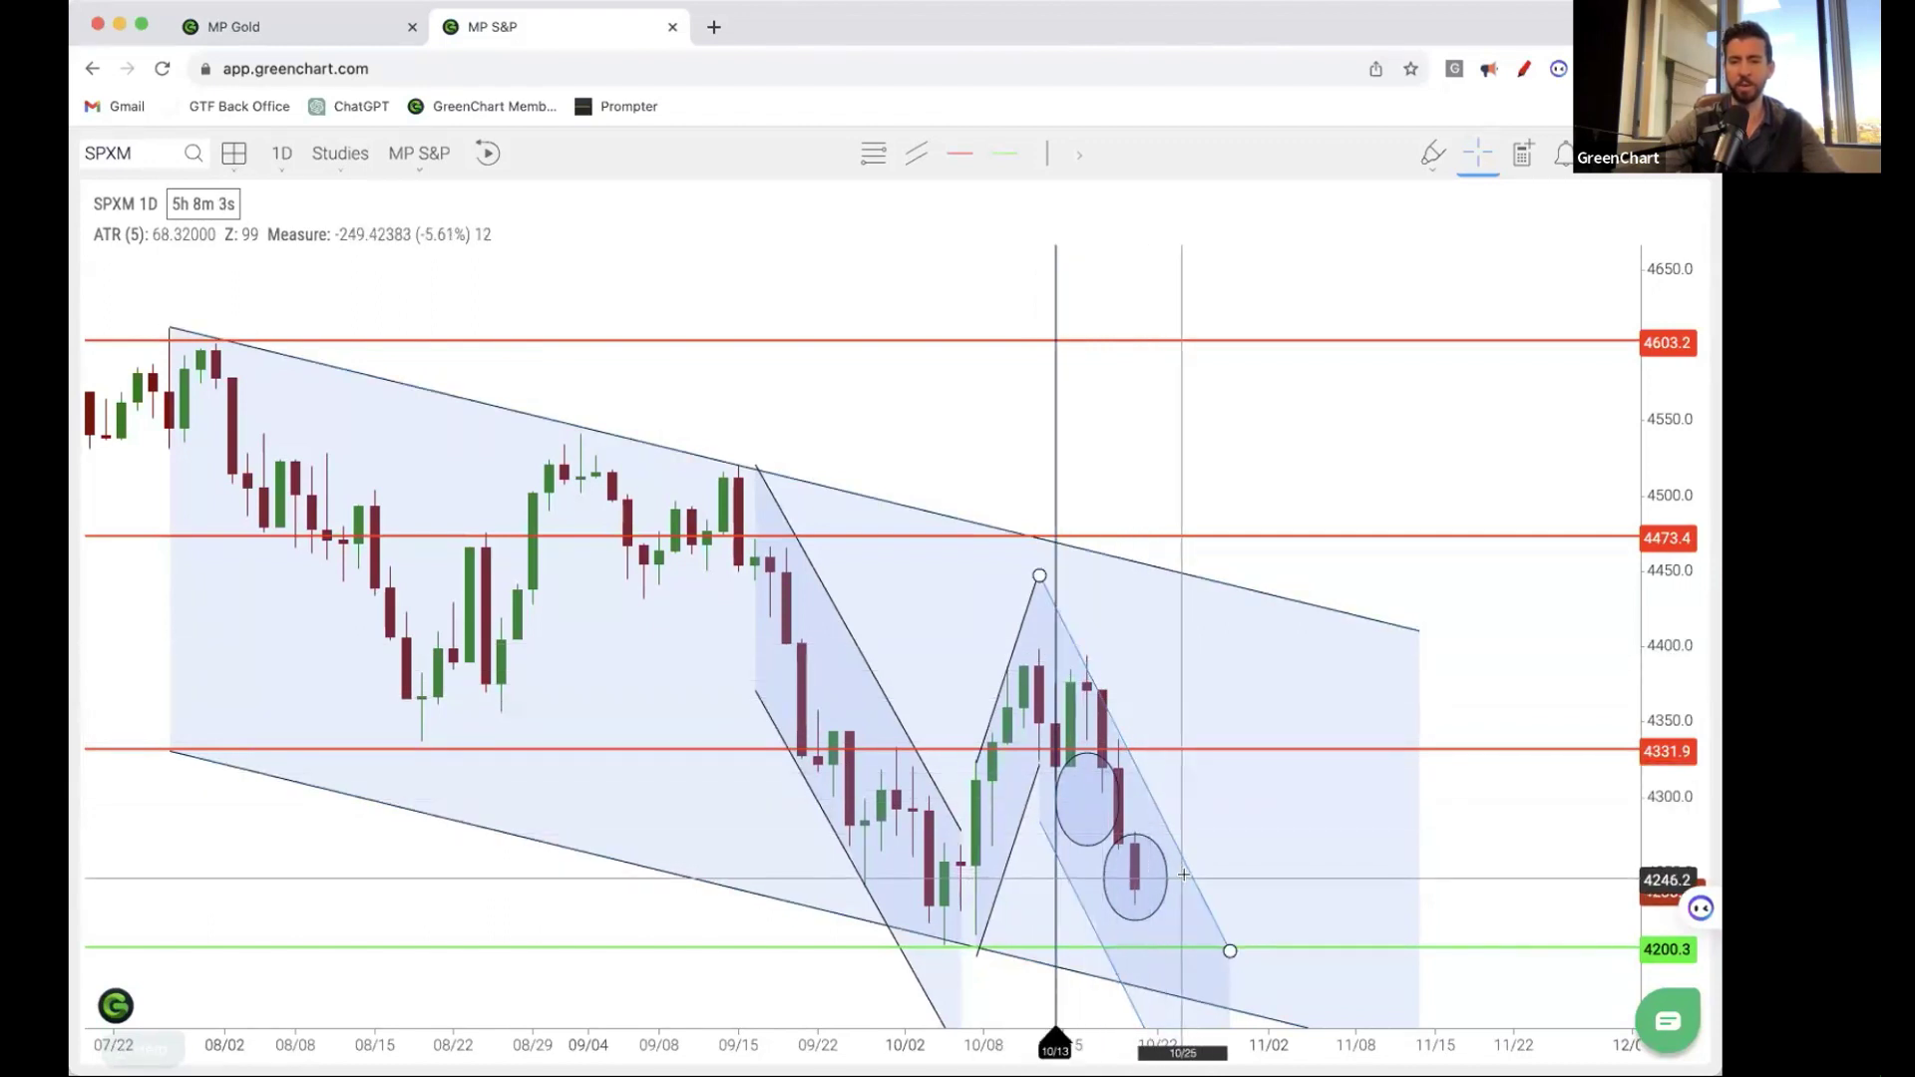
right_click(1194, 882)
left_click(1238, 985)
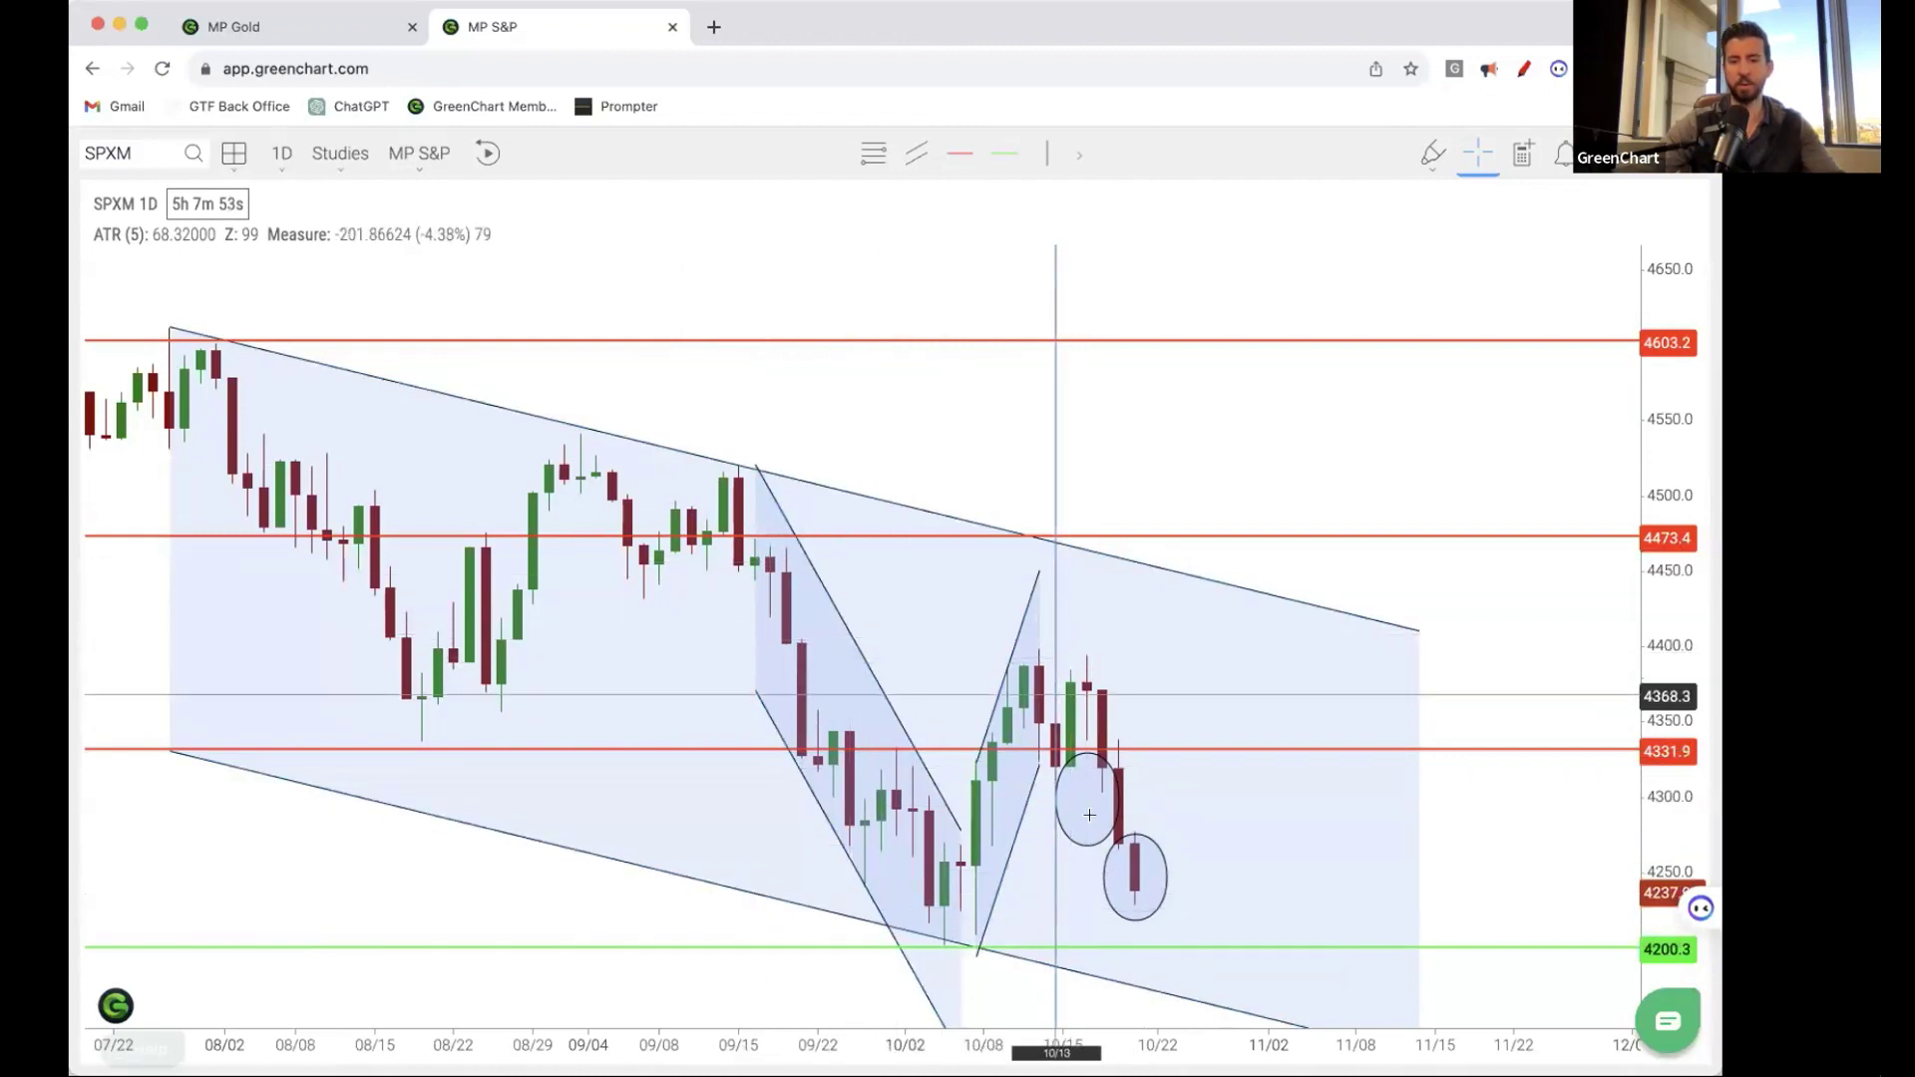
- Draw a descending parallel channel over the latest daily candles from about 4450 on 10/16 to about 4210 on 10/26, adjusting its width
scroll(1230, 872, "up", 5)
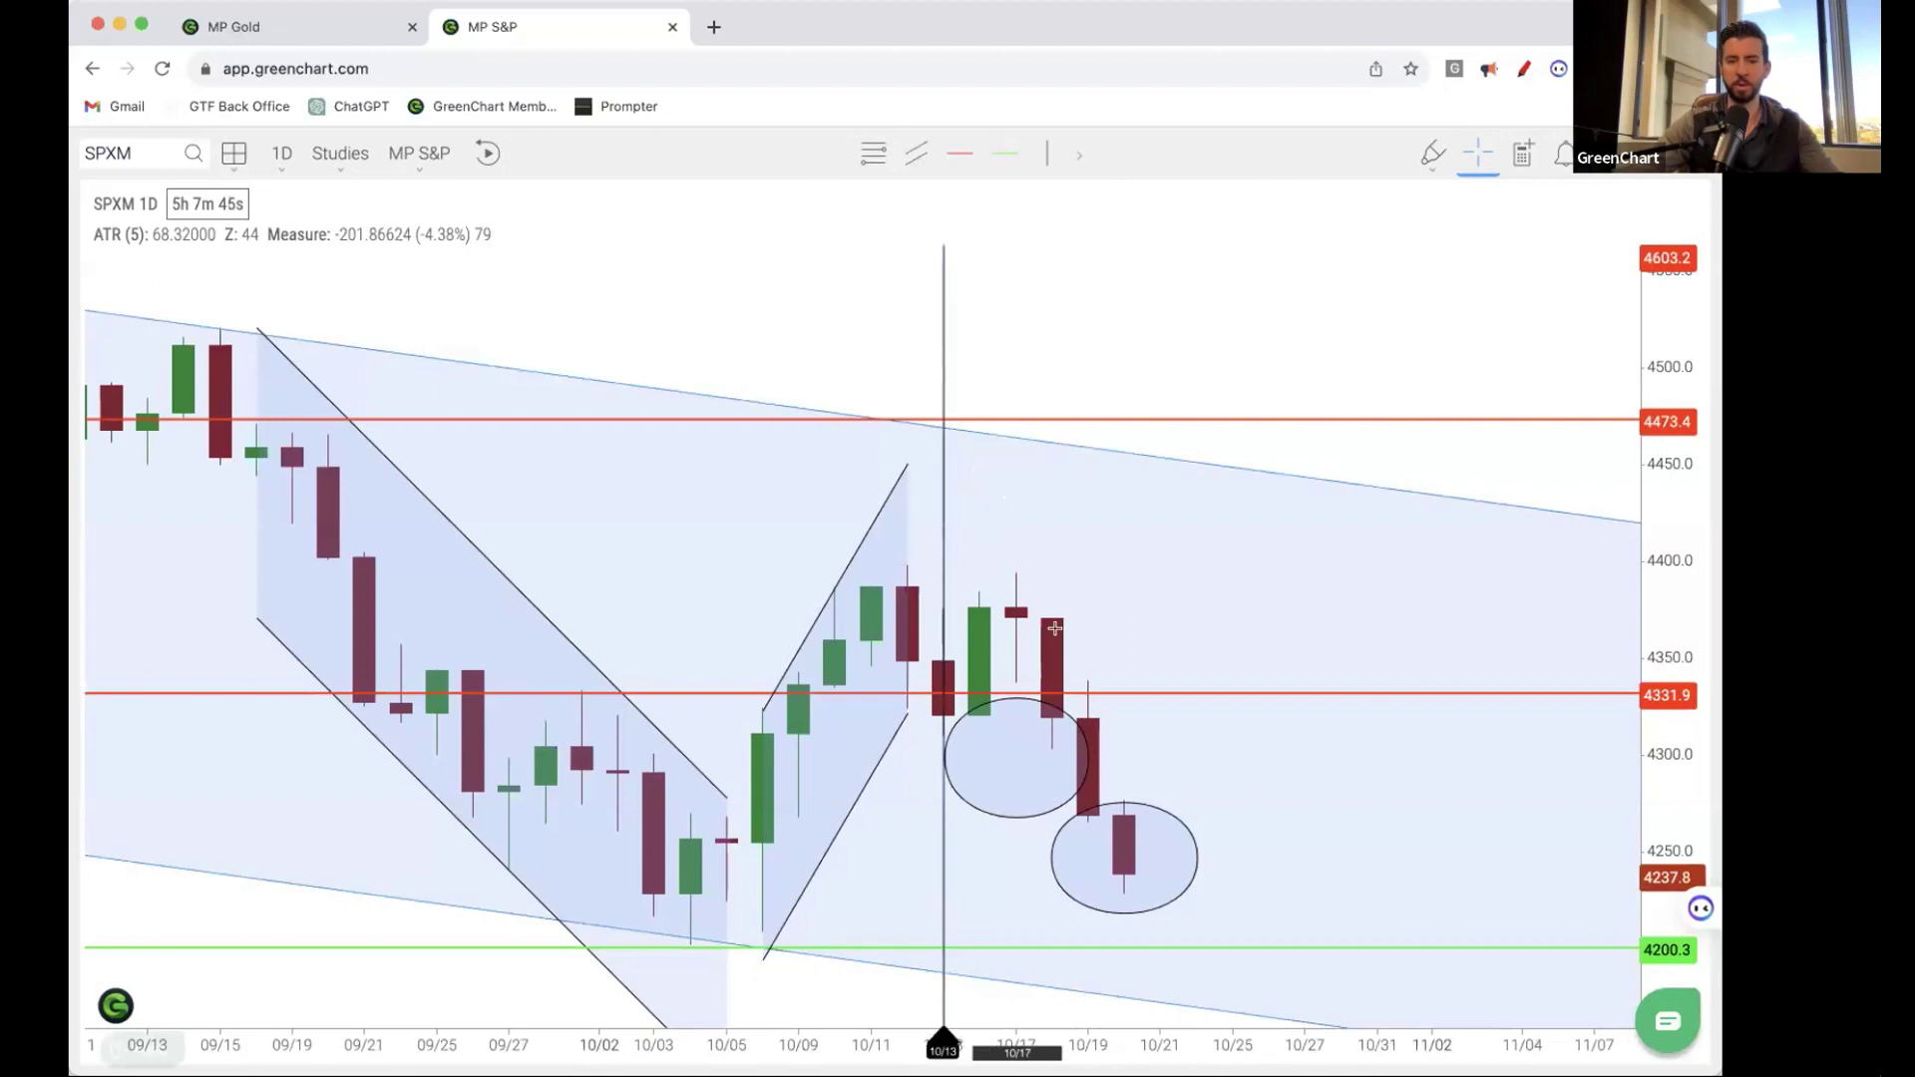
scroll(1127, 690, "up", 5)
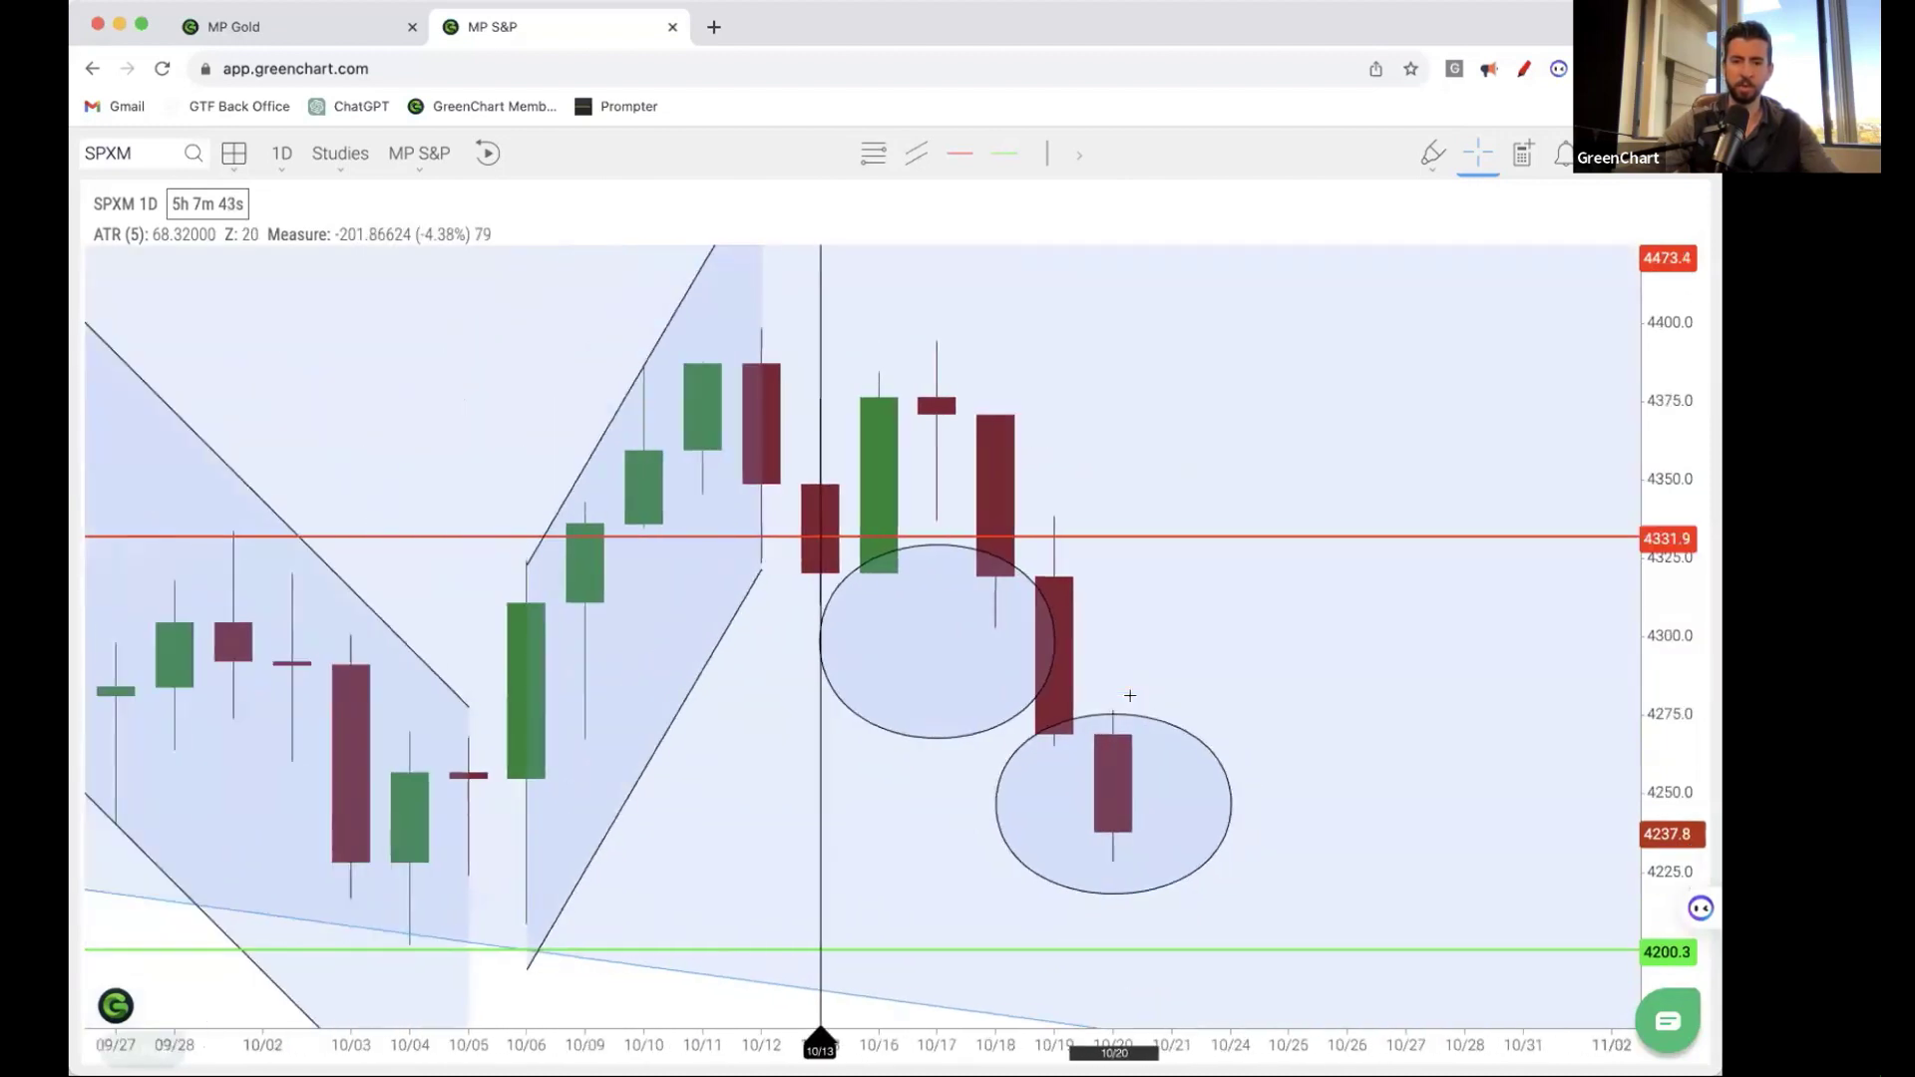
scroll(1081, 501, "down", 4)
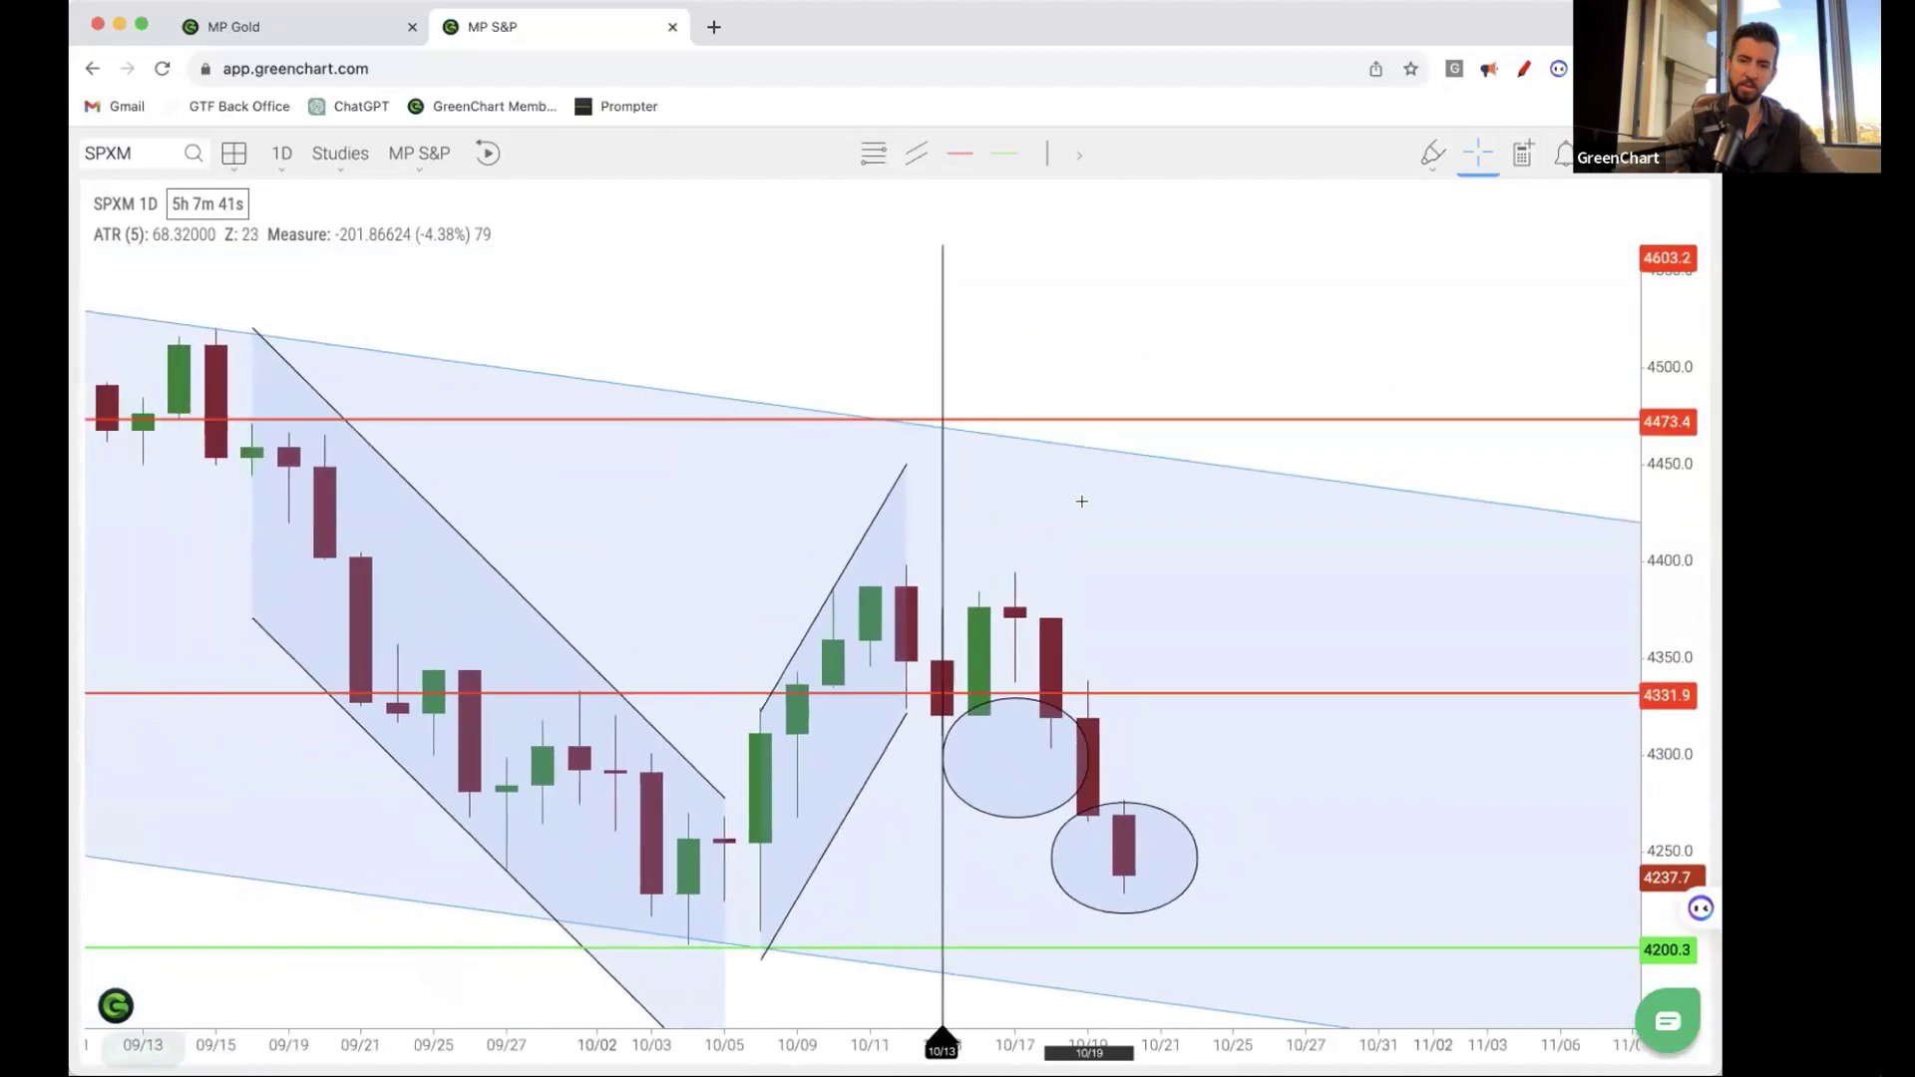
mouse_move(980, 459)
left_mouse_down()
mouse_move(1187, 798)
mouse_move(1232, 910)
mouse_move(1198, 947)
left_mouse_up()
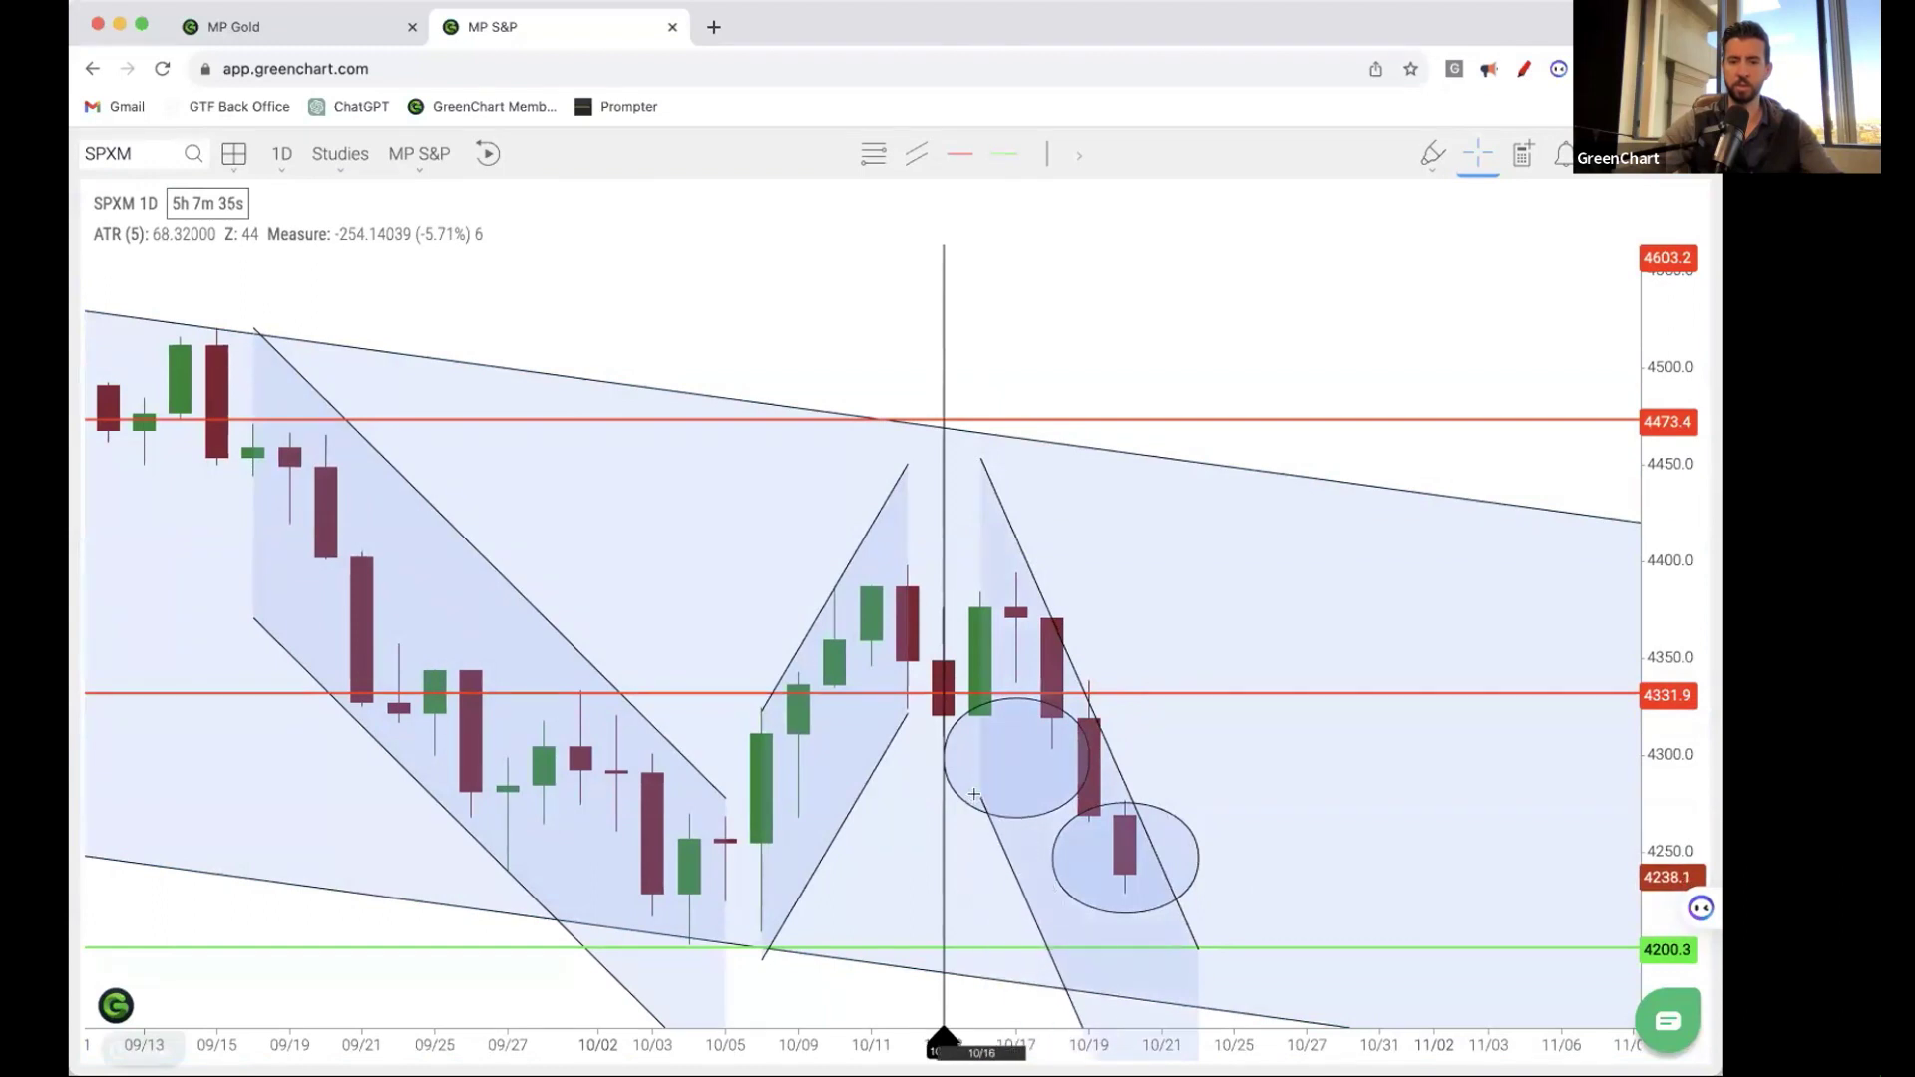
left_click(1003, 795)
left_click_drag(1198, 948, 1272, 931)
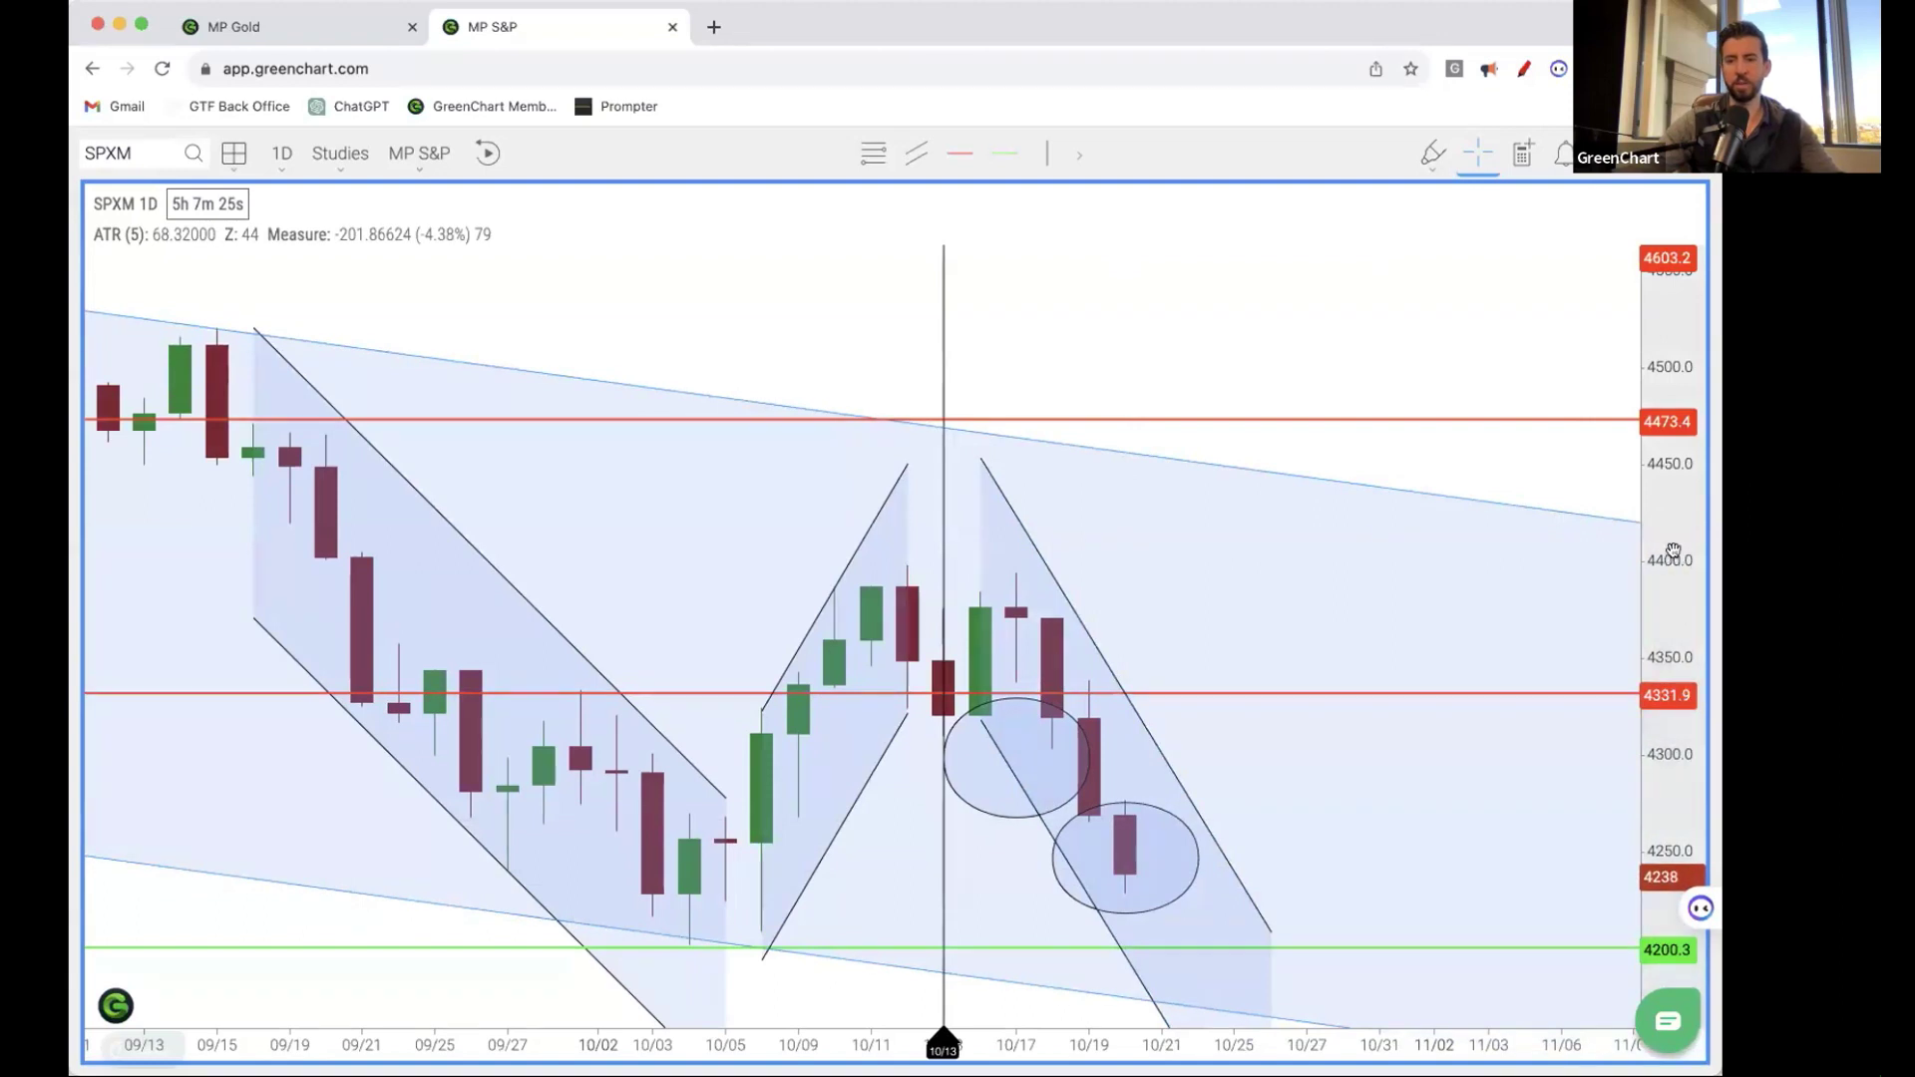
- Move the new channel's lower line further down and extend its upper line to about 4228 on 10/27
left_click_drag(1675, 331, 1665, 600)
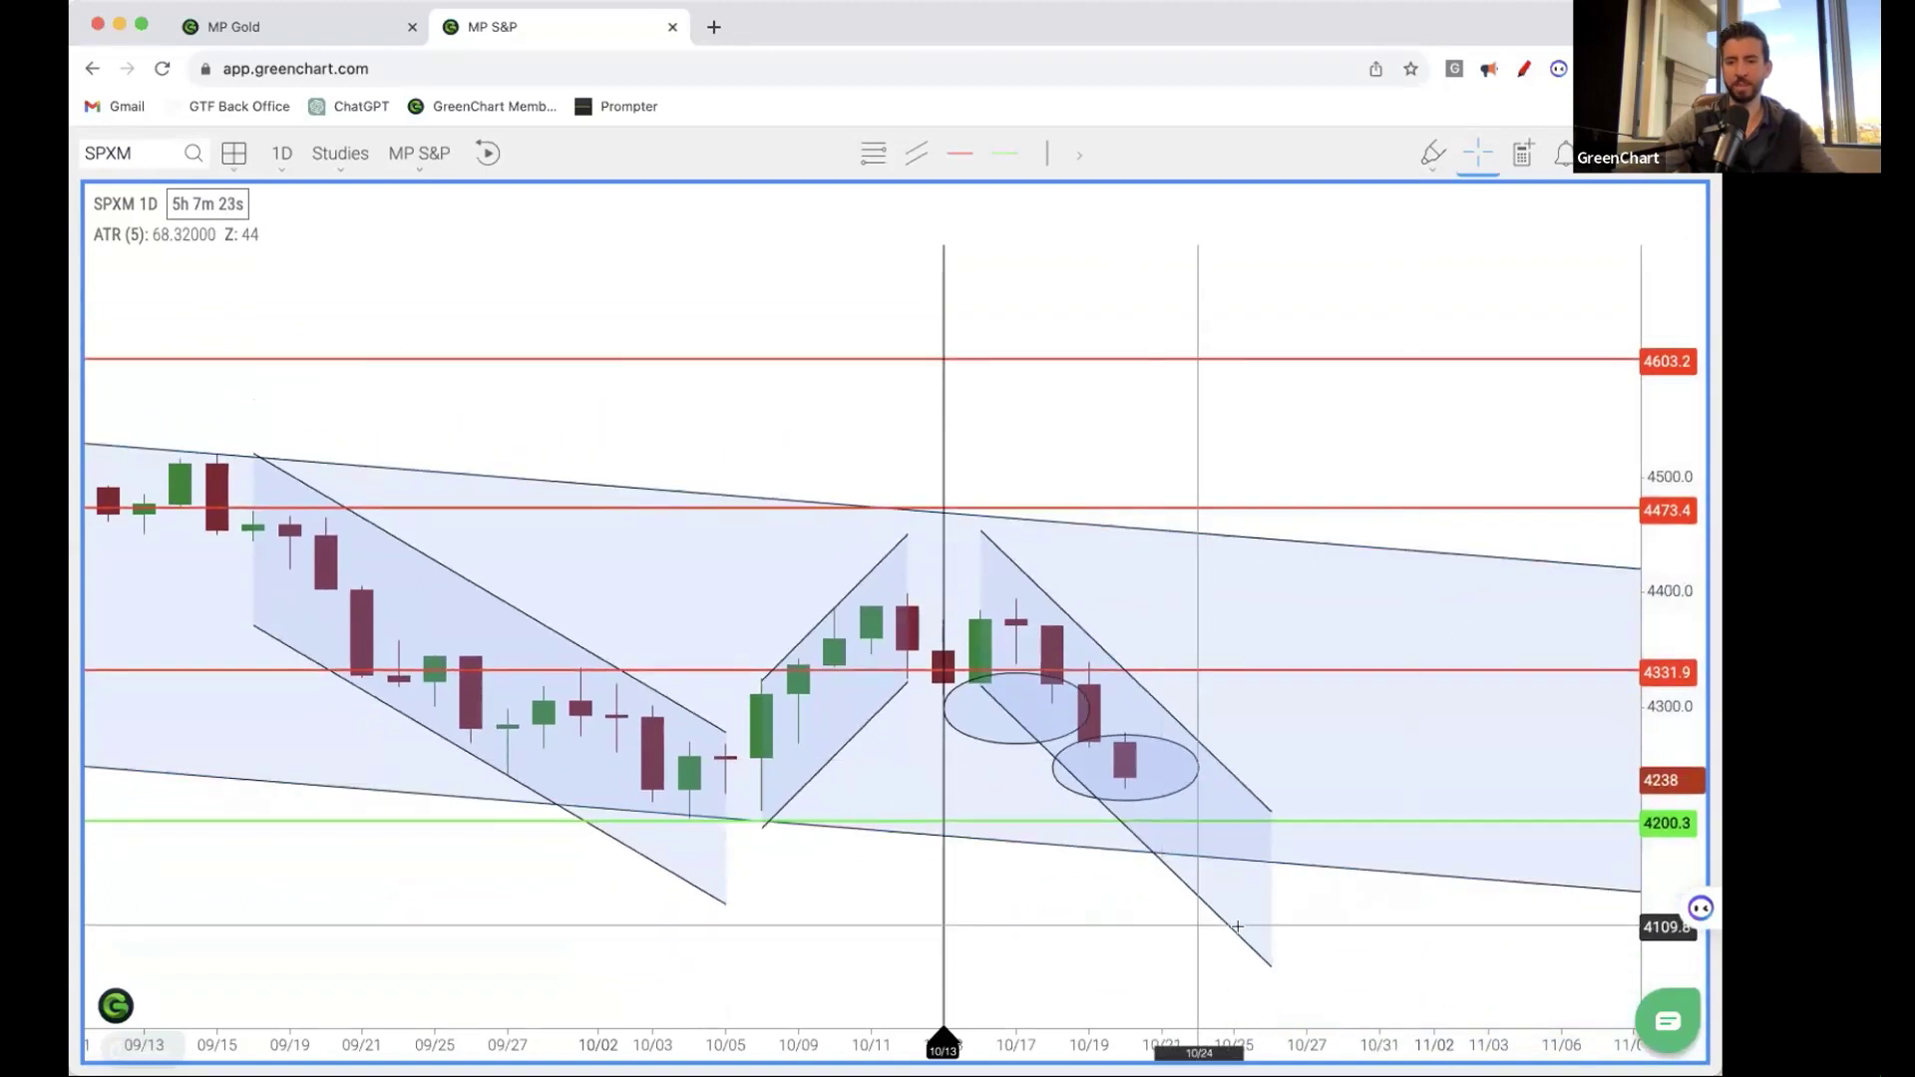
left_click_drag(1266, 955, 1272, 975)
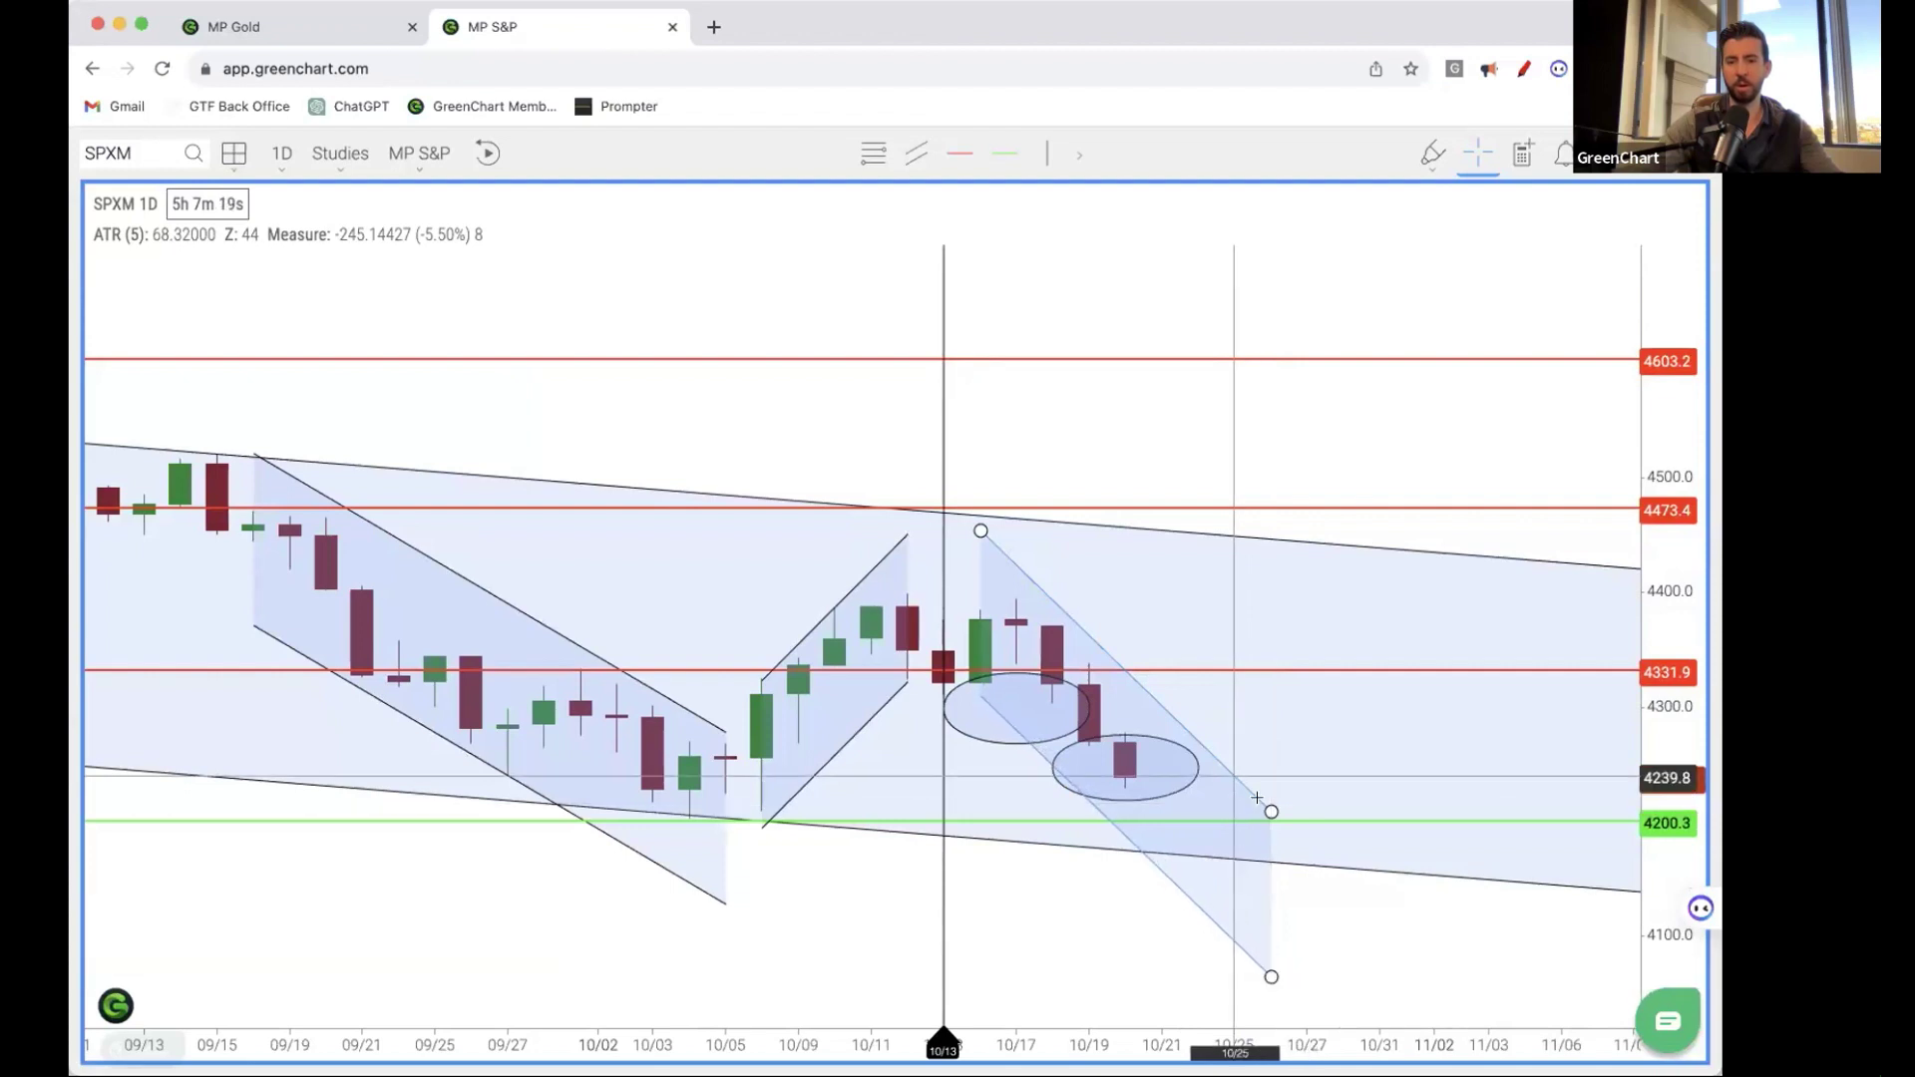
left_click_drag(1272, 812, 1308, 790)
- Open the 4H chart at full size and draw a descending channel from the 10/17 high near 4395 to about 4317 on 10/20
double_click(1316, 304)
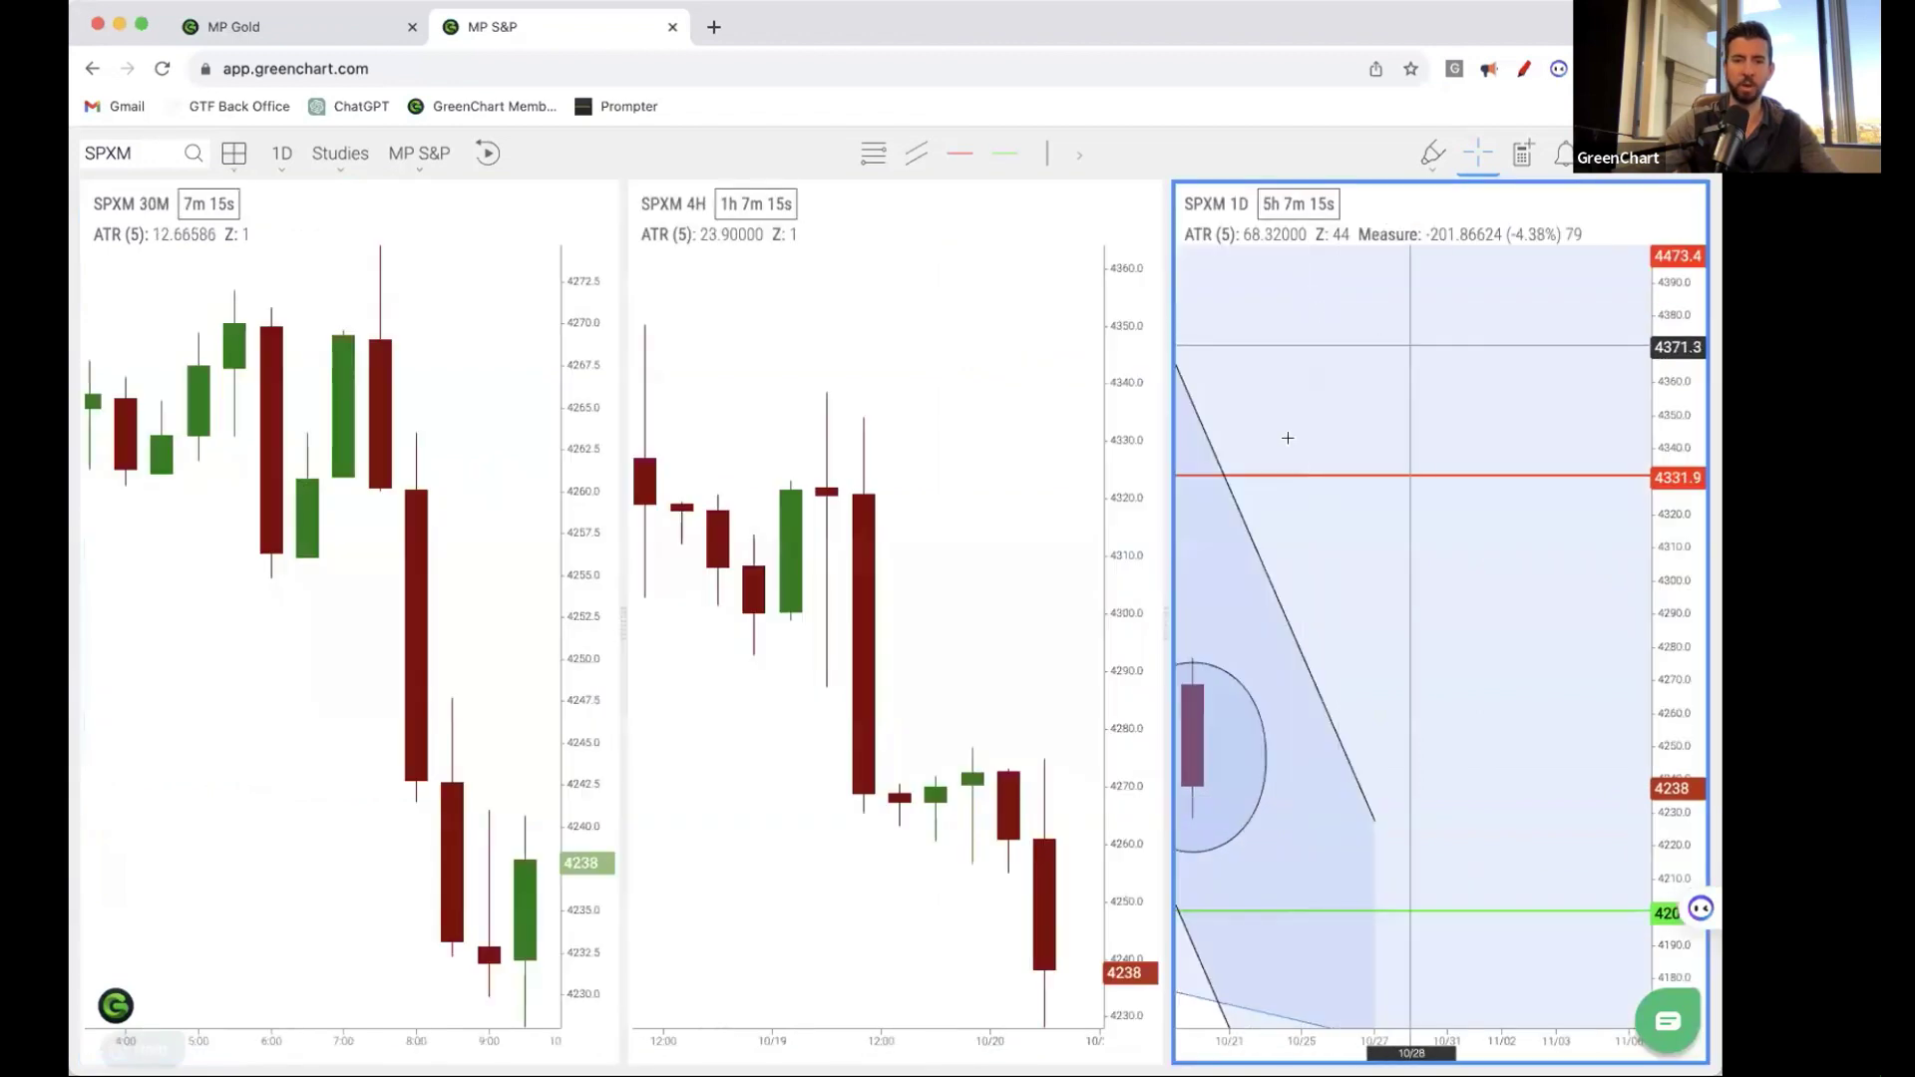
left_click(957, 428)
key("1")
scroll(1041, 708, "down", 10)
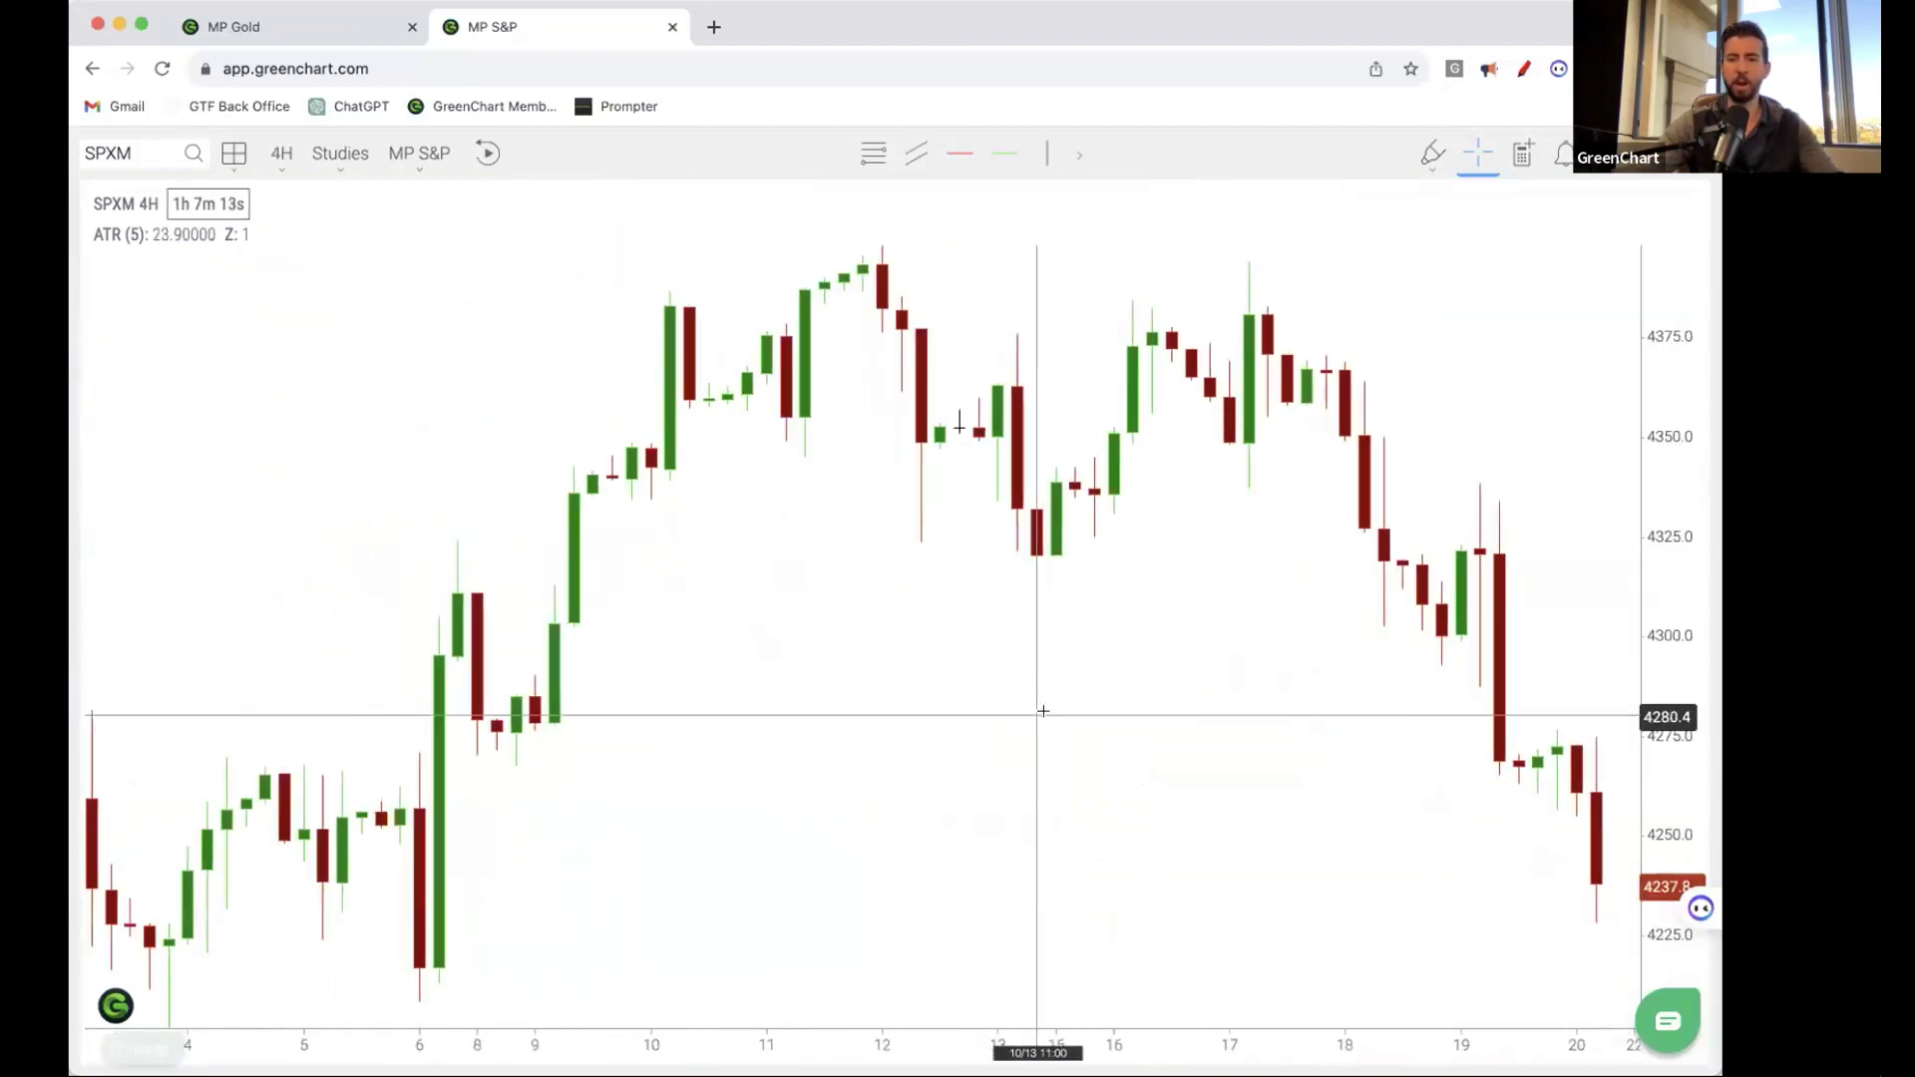
scroll(1039, 695, "up", 5)
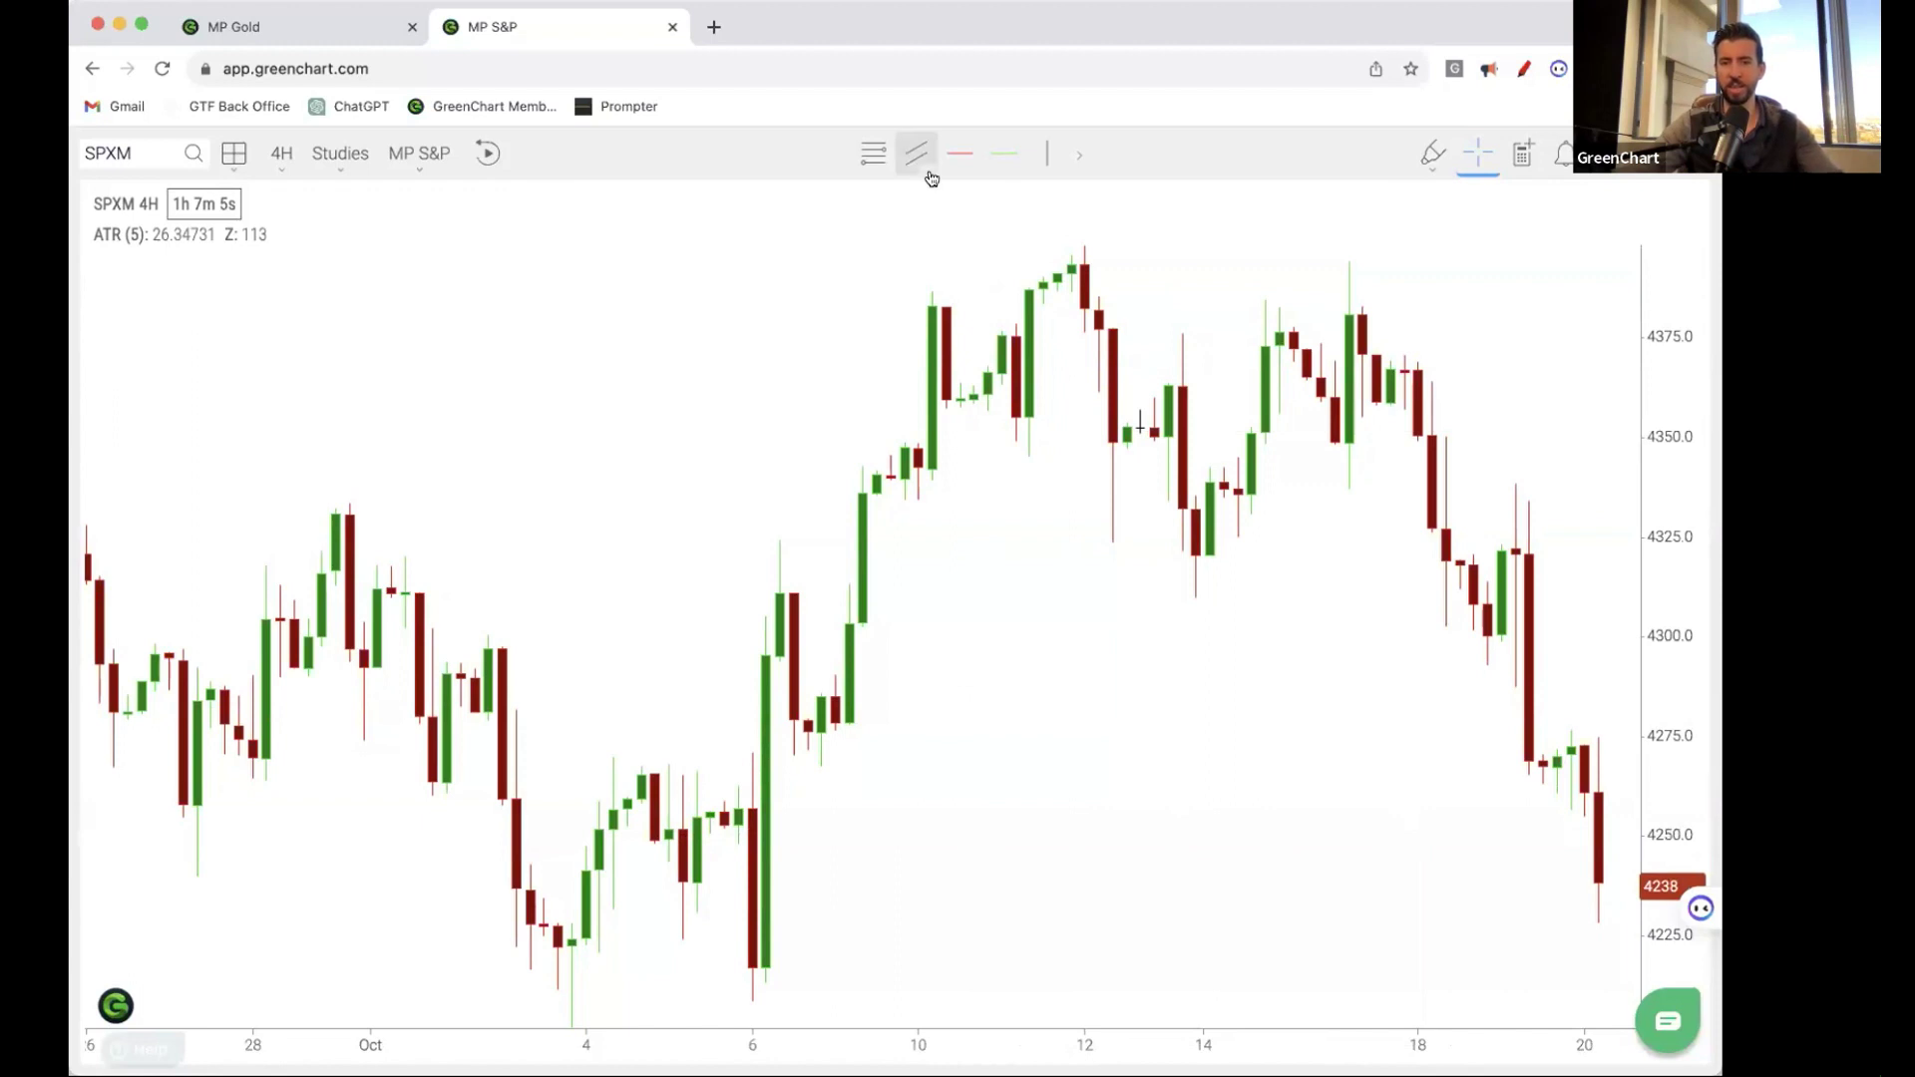
mouse_move(1346, 245)
left_mouse_down()
mouse_move(1565, 577)
mouse_move(1583, 568)
left_mouse_up()
left_click(1474, 756)
scroll(1257, 794, "up", 6)
scroll(1380, 897, "down", 7)
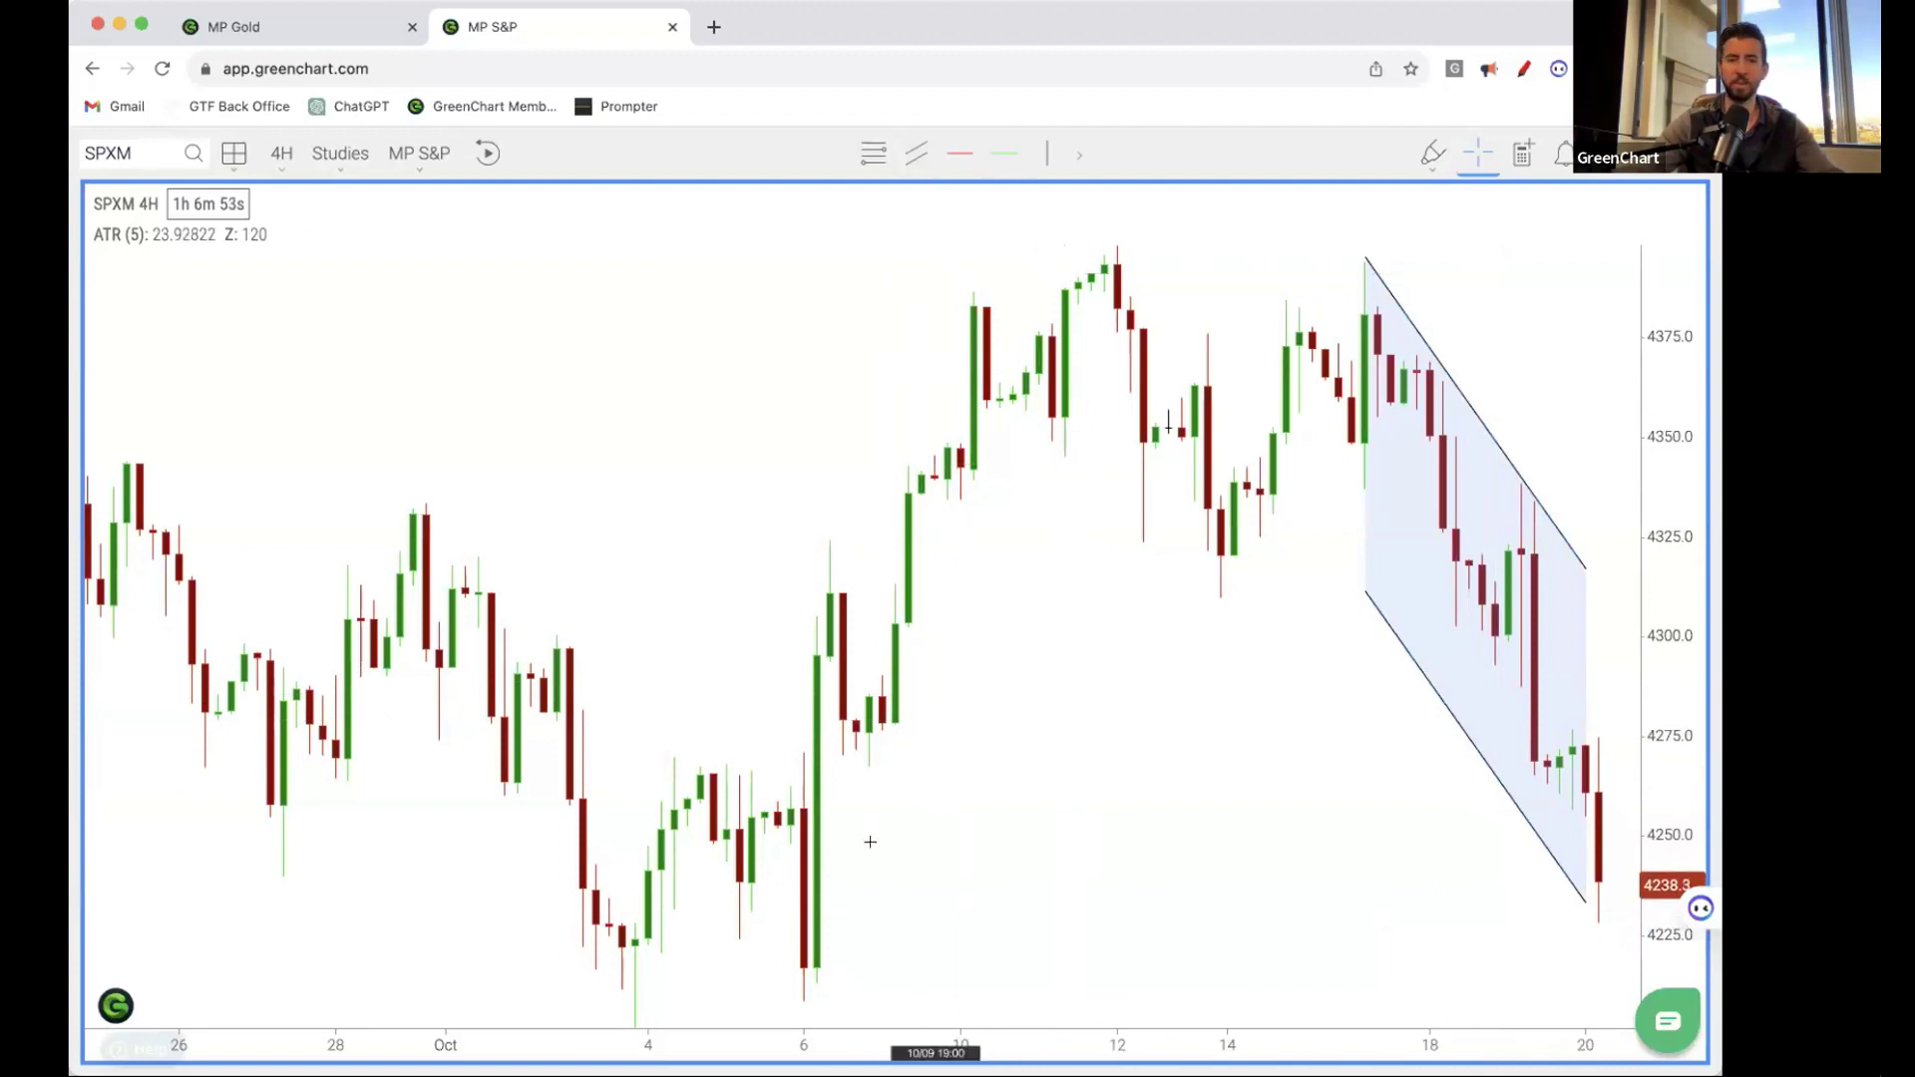
- Draw a rising channel on the 4H chart from the 10/6 low near 4209 to about 4361, its upper line along the rally's highs
left_click(804, 1000)
left_click(1107, 392)
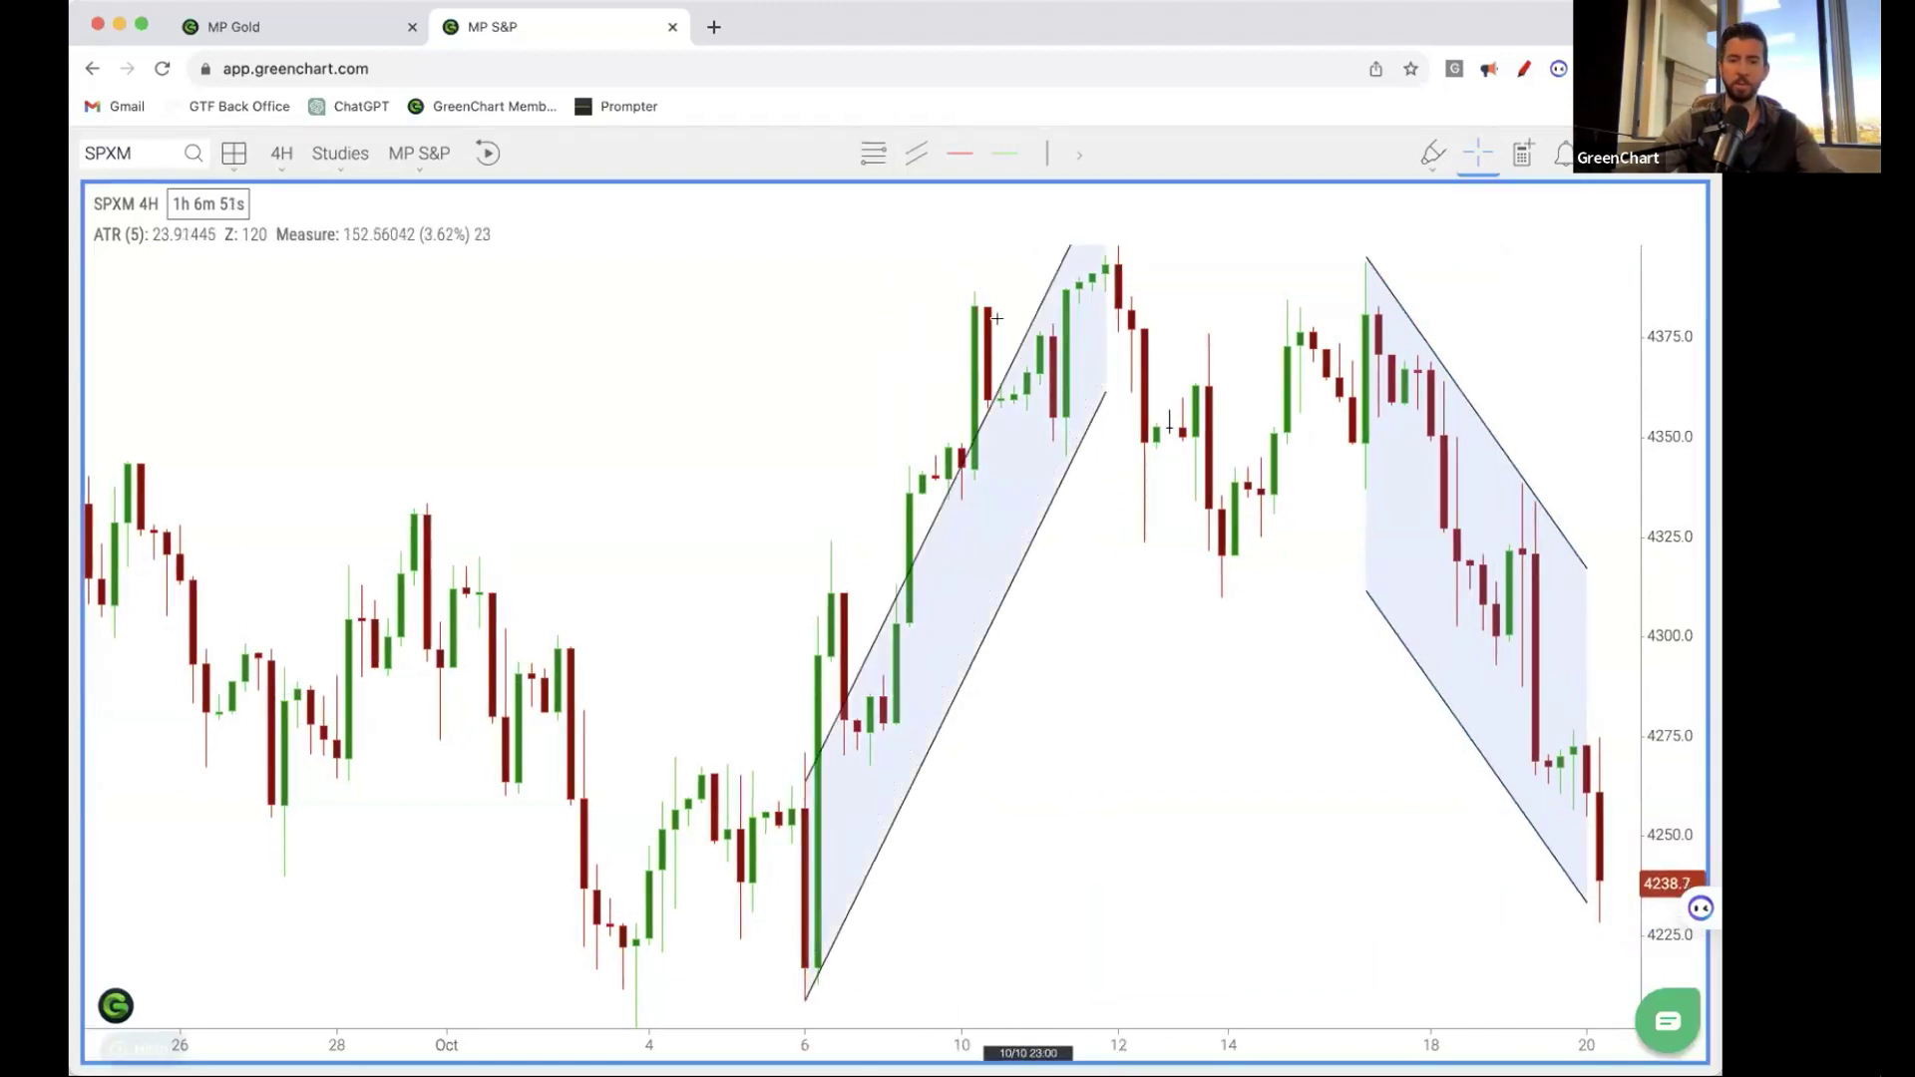
left_click(943, 328)
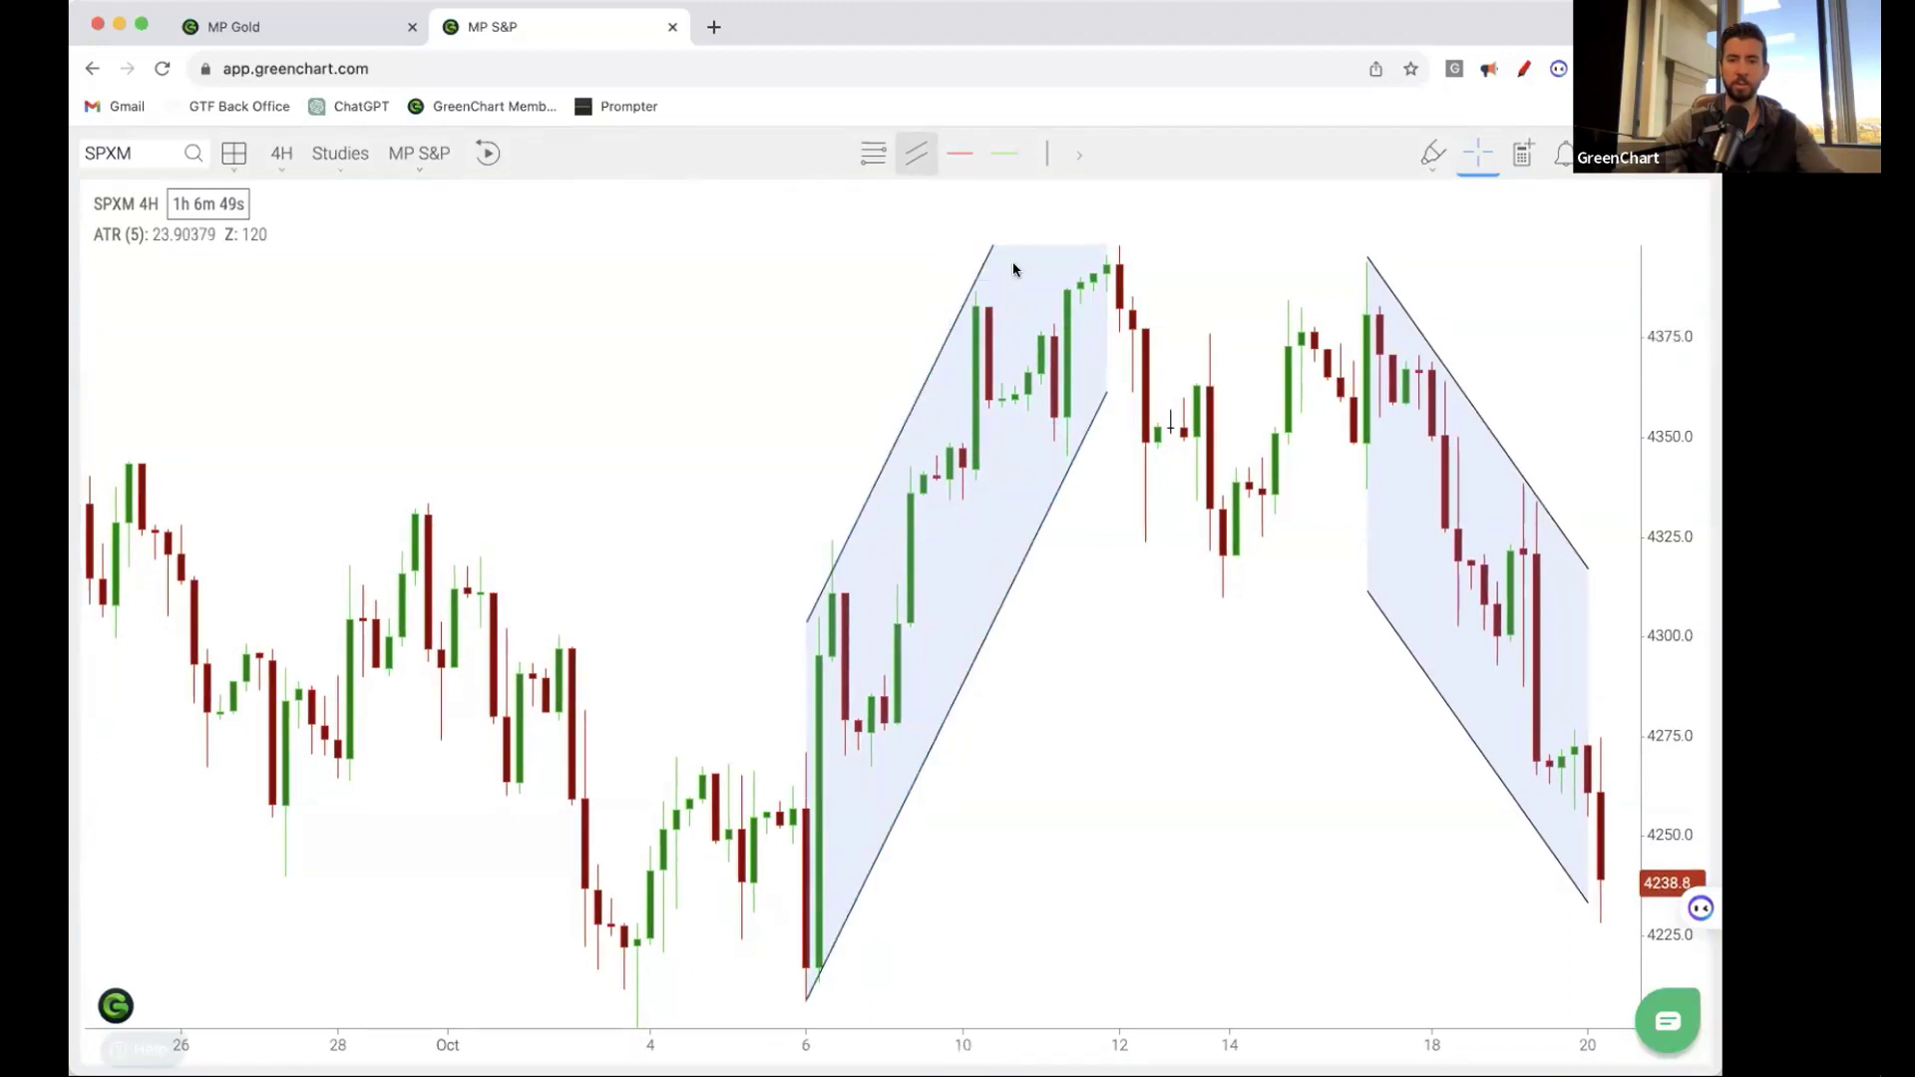
- Draw a nearly horizontal channel from the 10/12 high near 4396 to 10/19, with its lower line at the mid-October low near 4310
left_click_drag(1118, 253, 1521, 256)
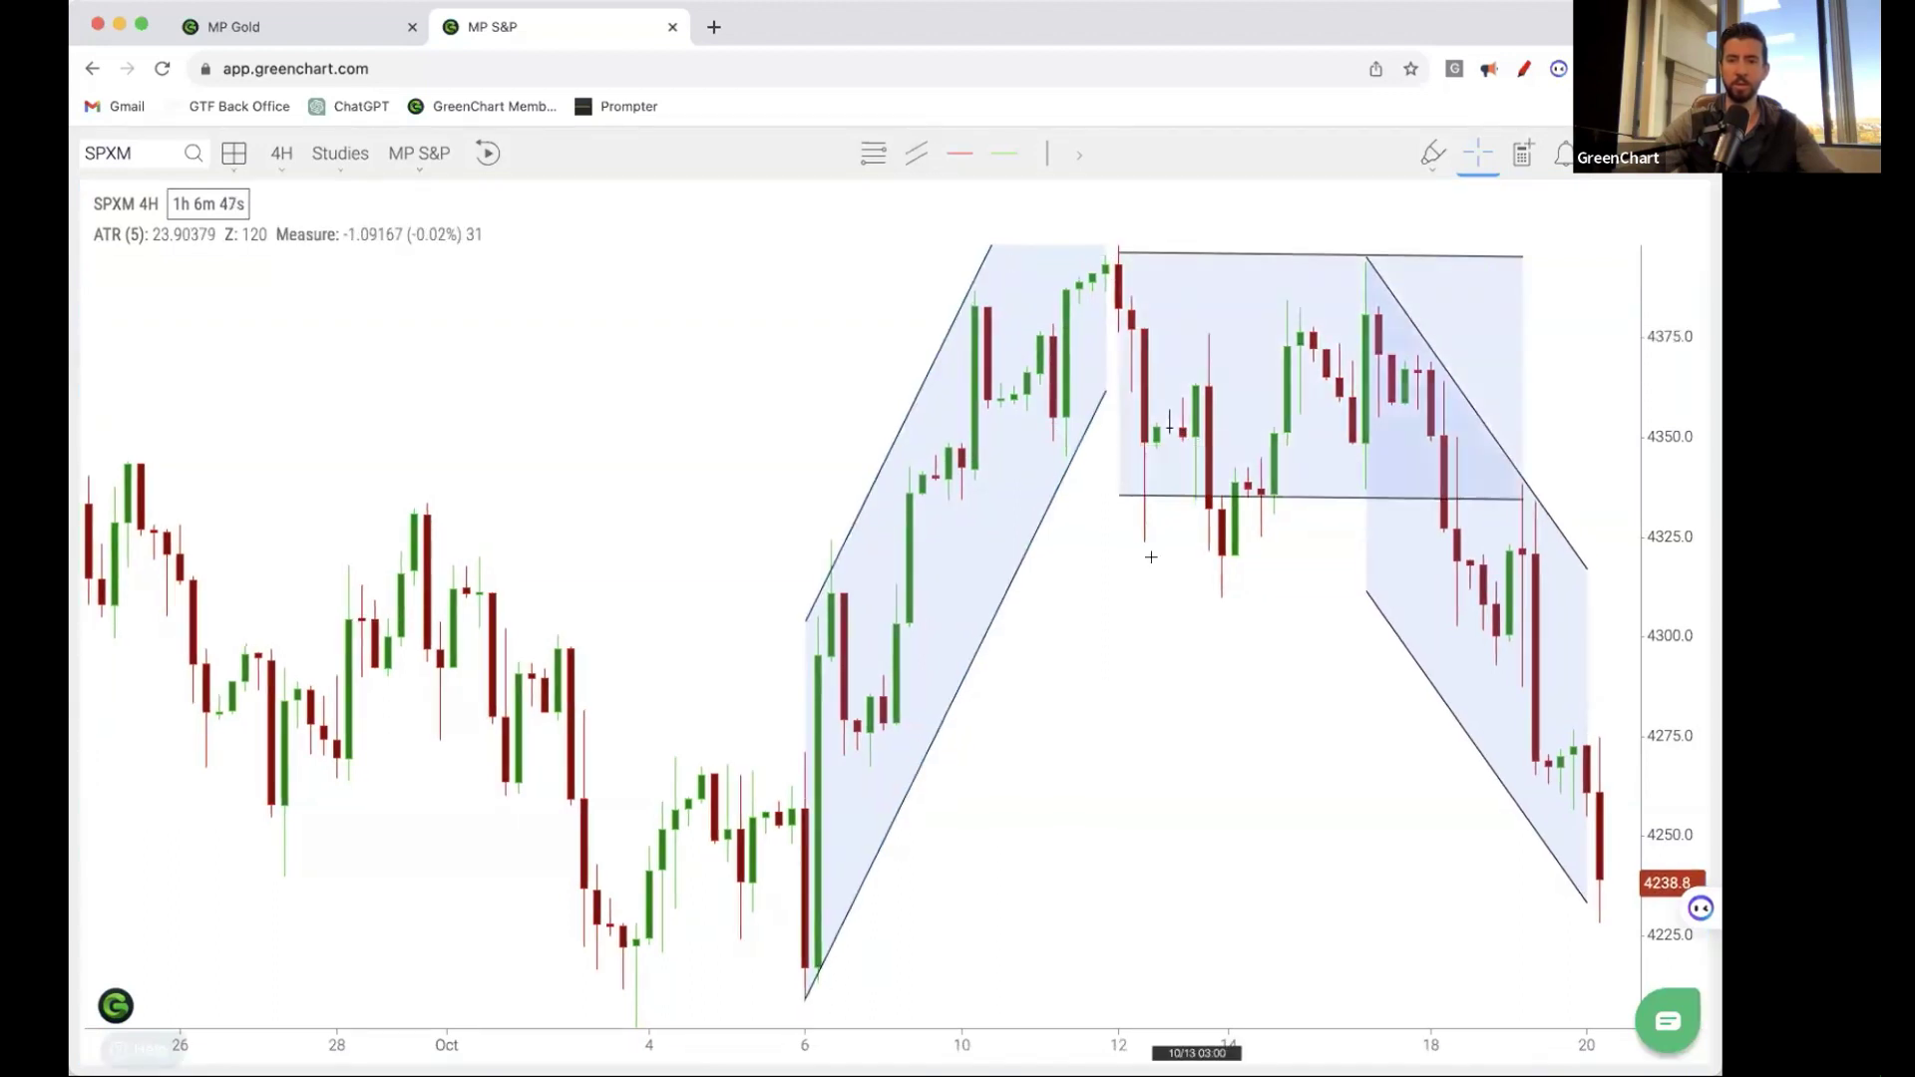
left_click(1117, 581)
scroll(1349, 803, "down", 5)
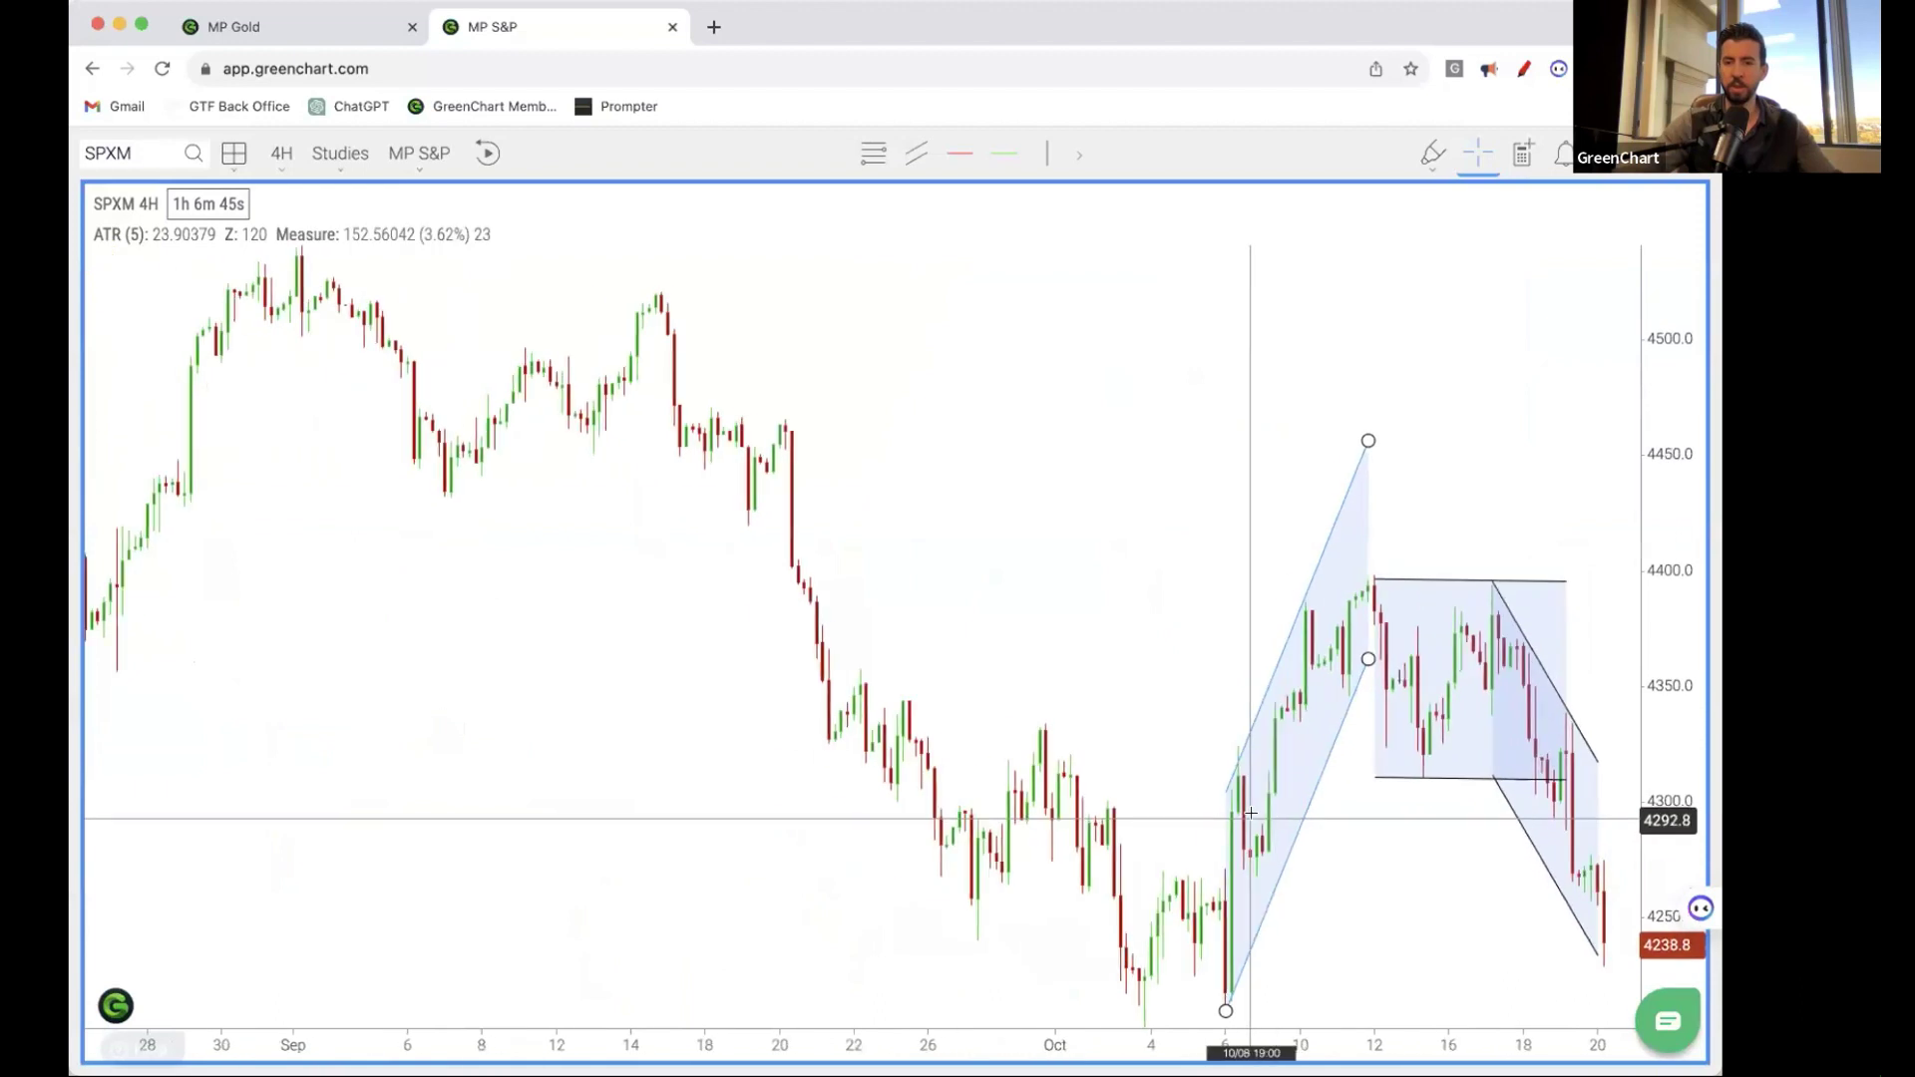
- Return to the full-size daily S&P chart and examine the October candles within the rising and descending channels
scroll(1348, 803, "up", 2)
double_click(1021, 301)
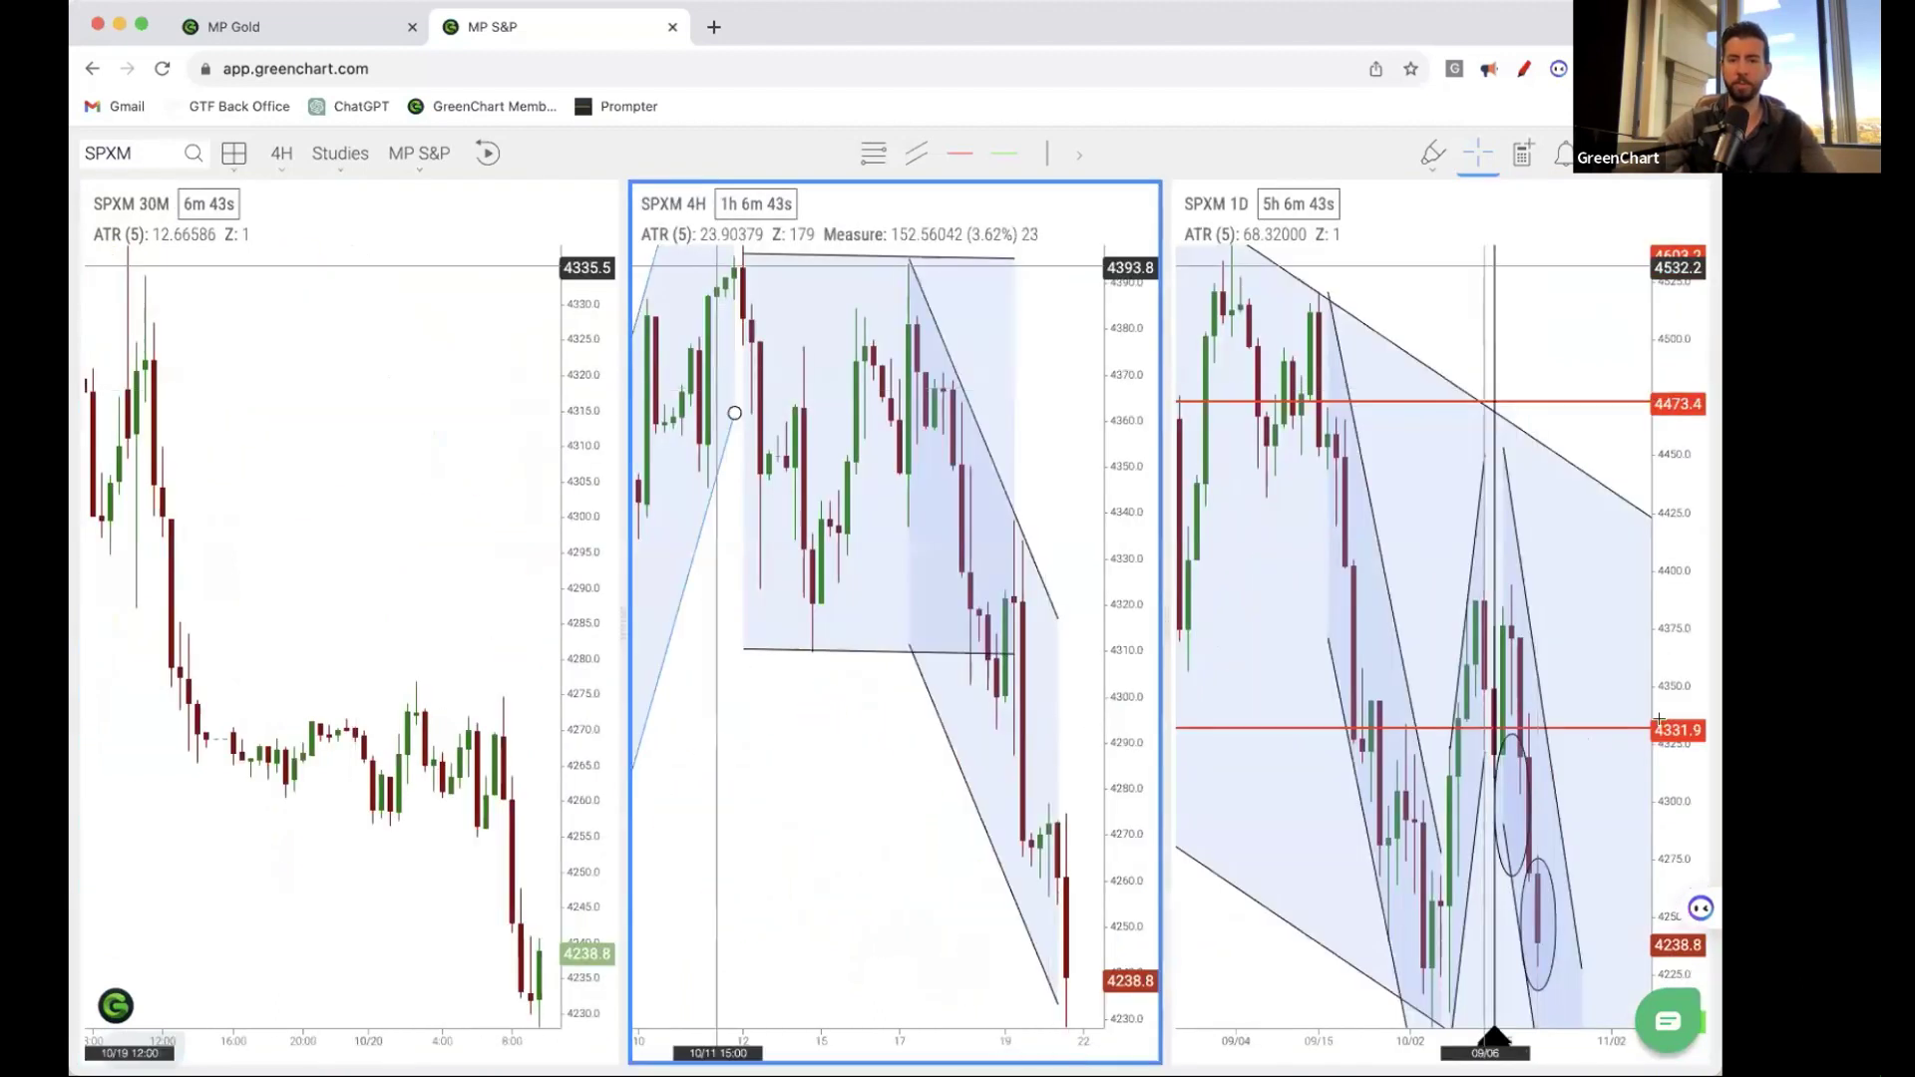
double_click(1576, 366)
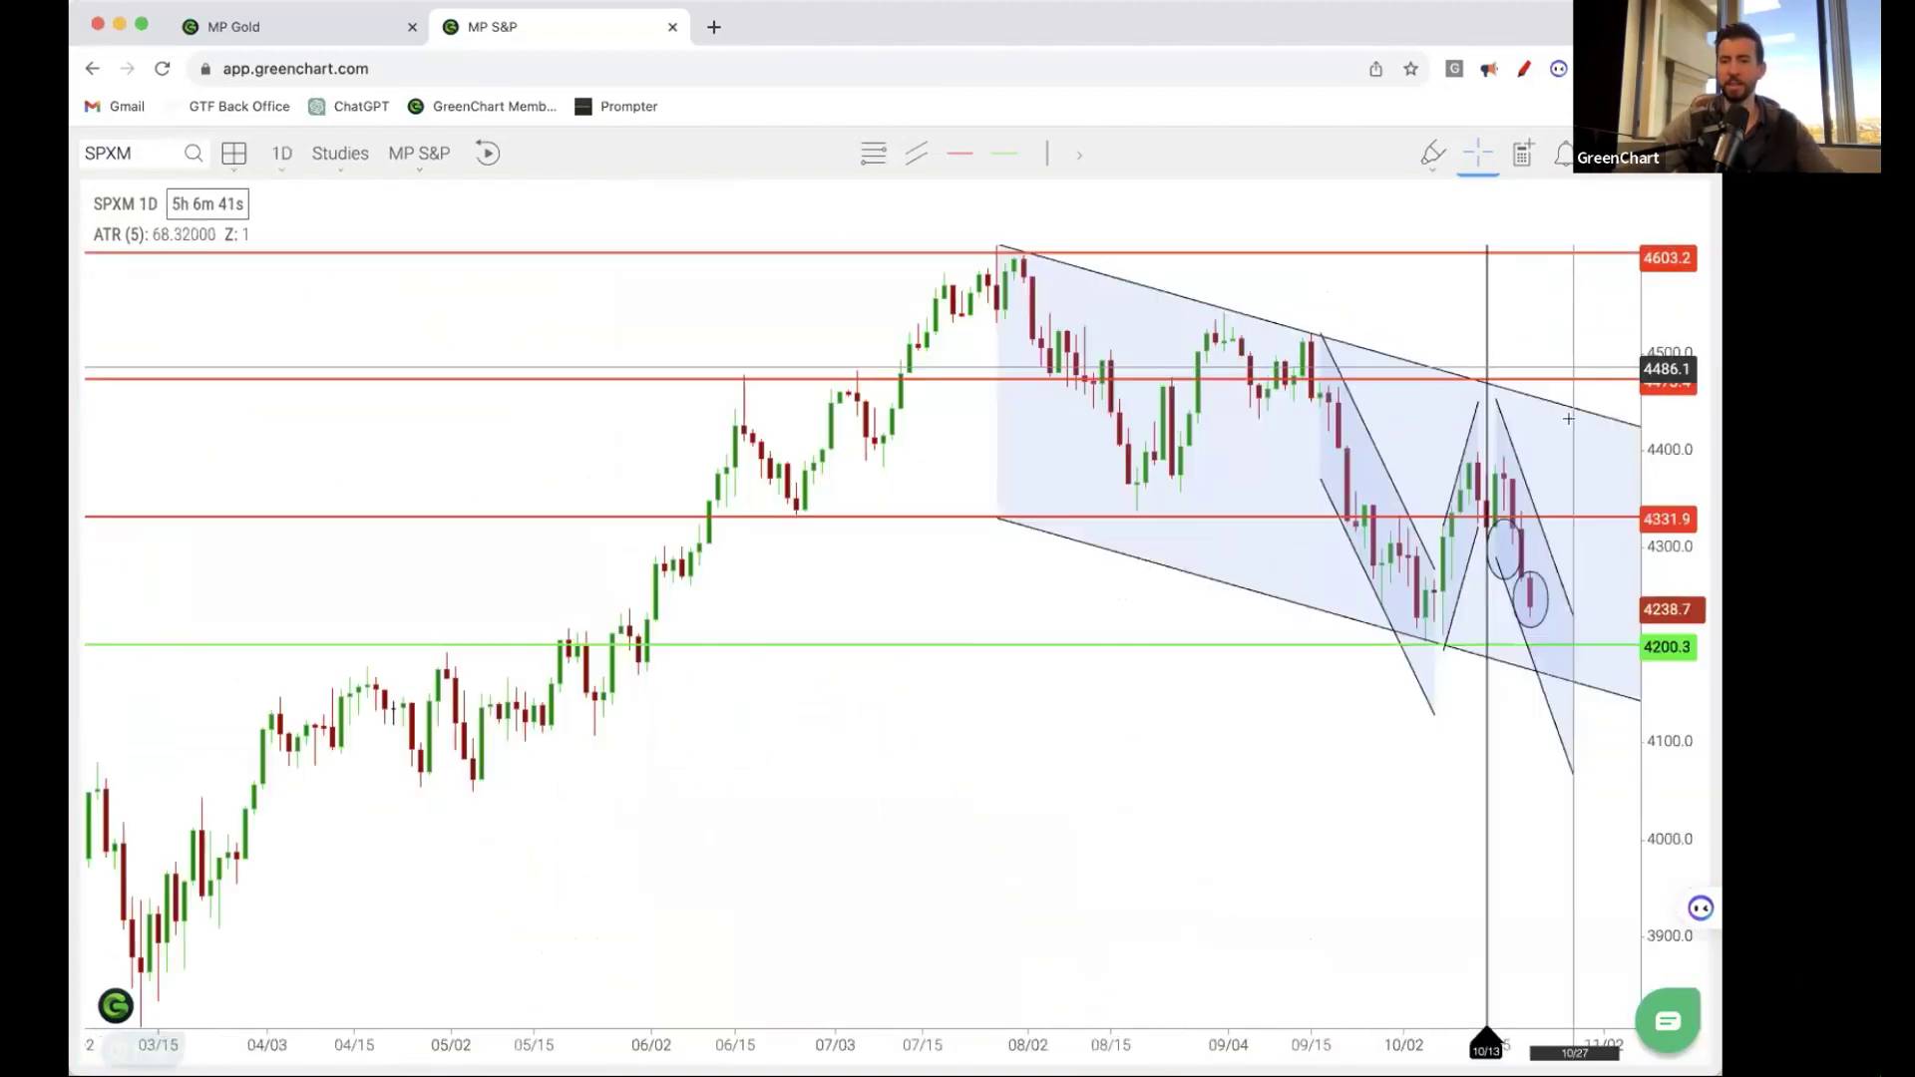
scroll(1235, 677, "up", 10)
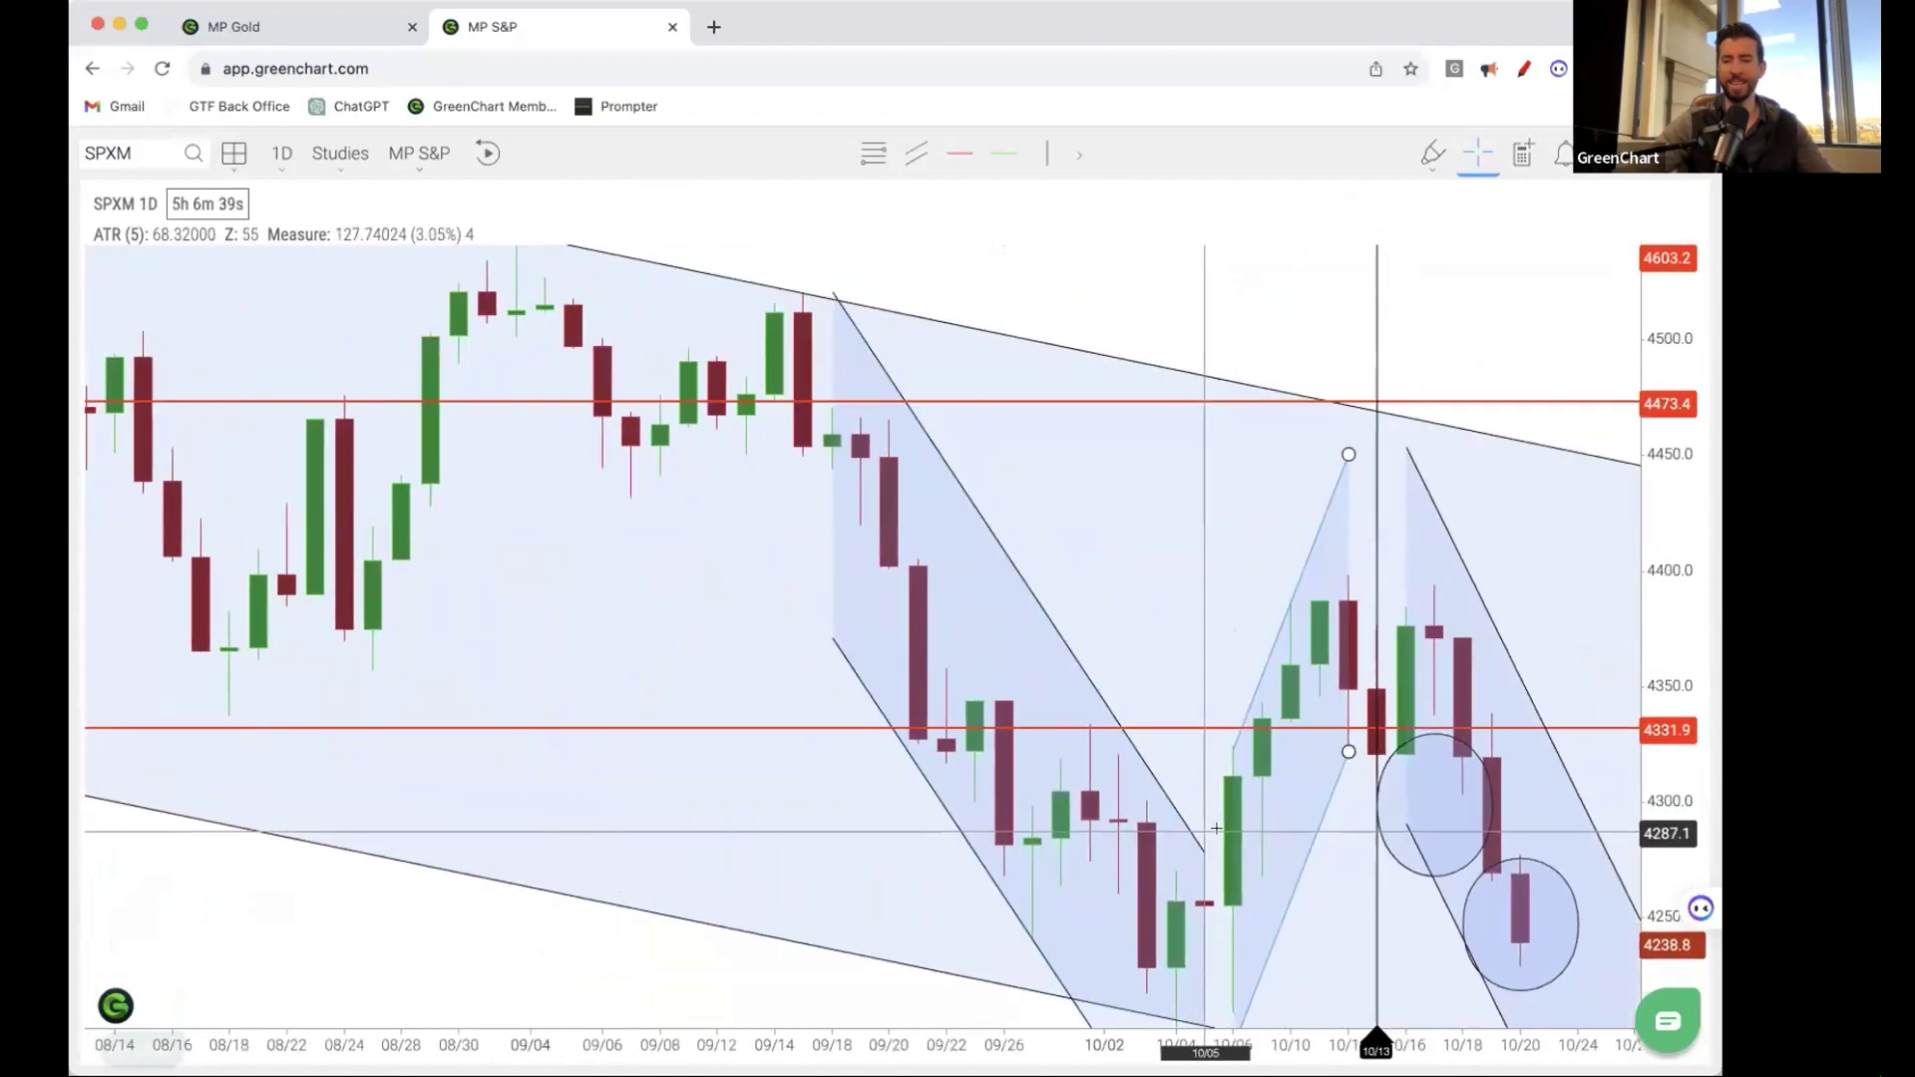
scroll(1221, 832, "up", 5)
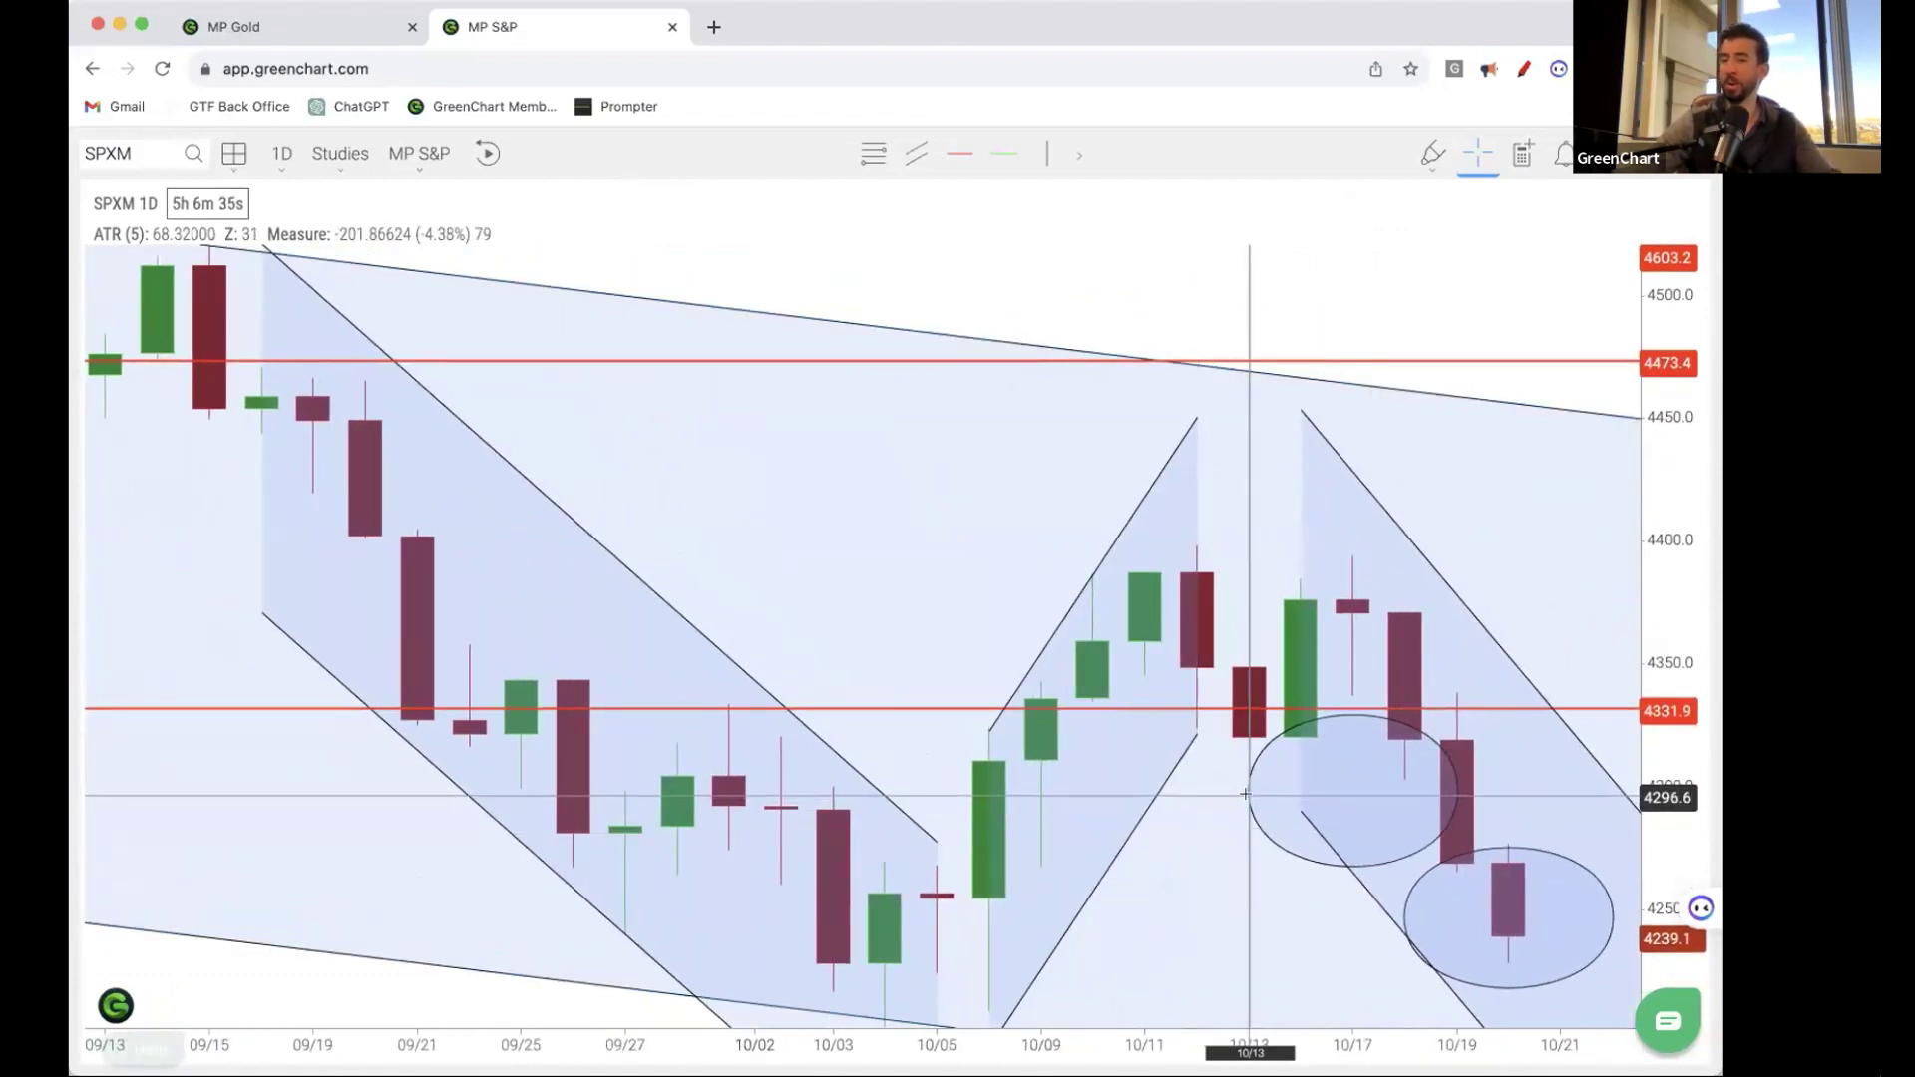
left_click(1244, 795)
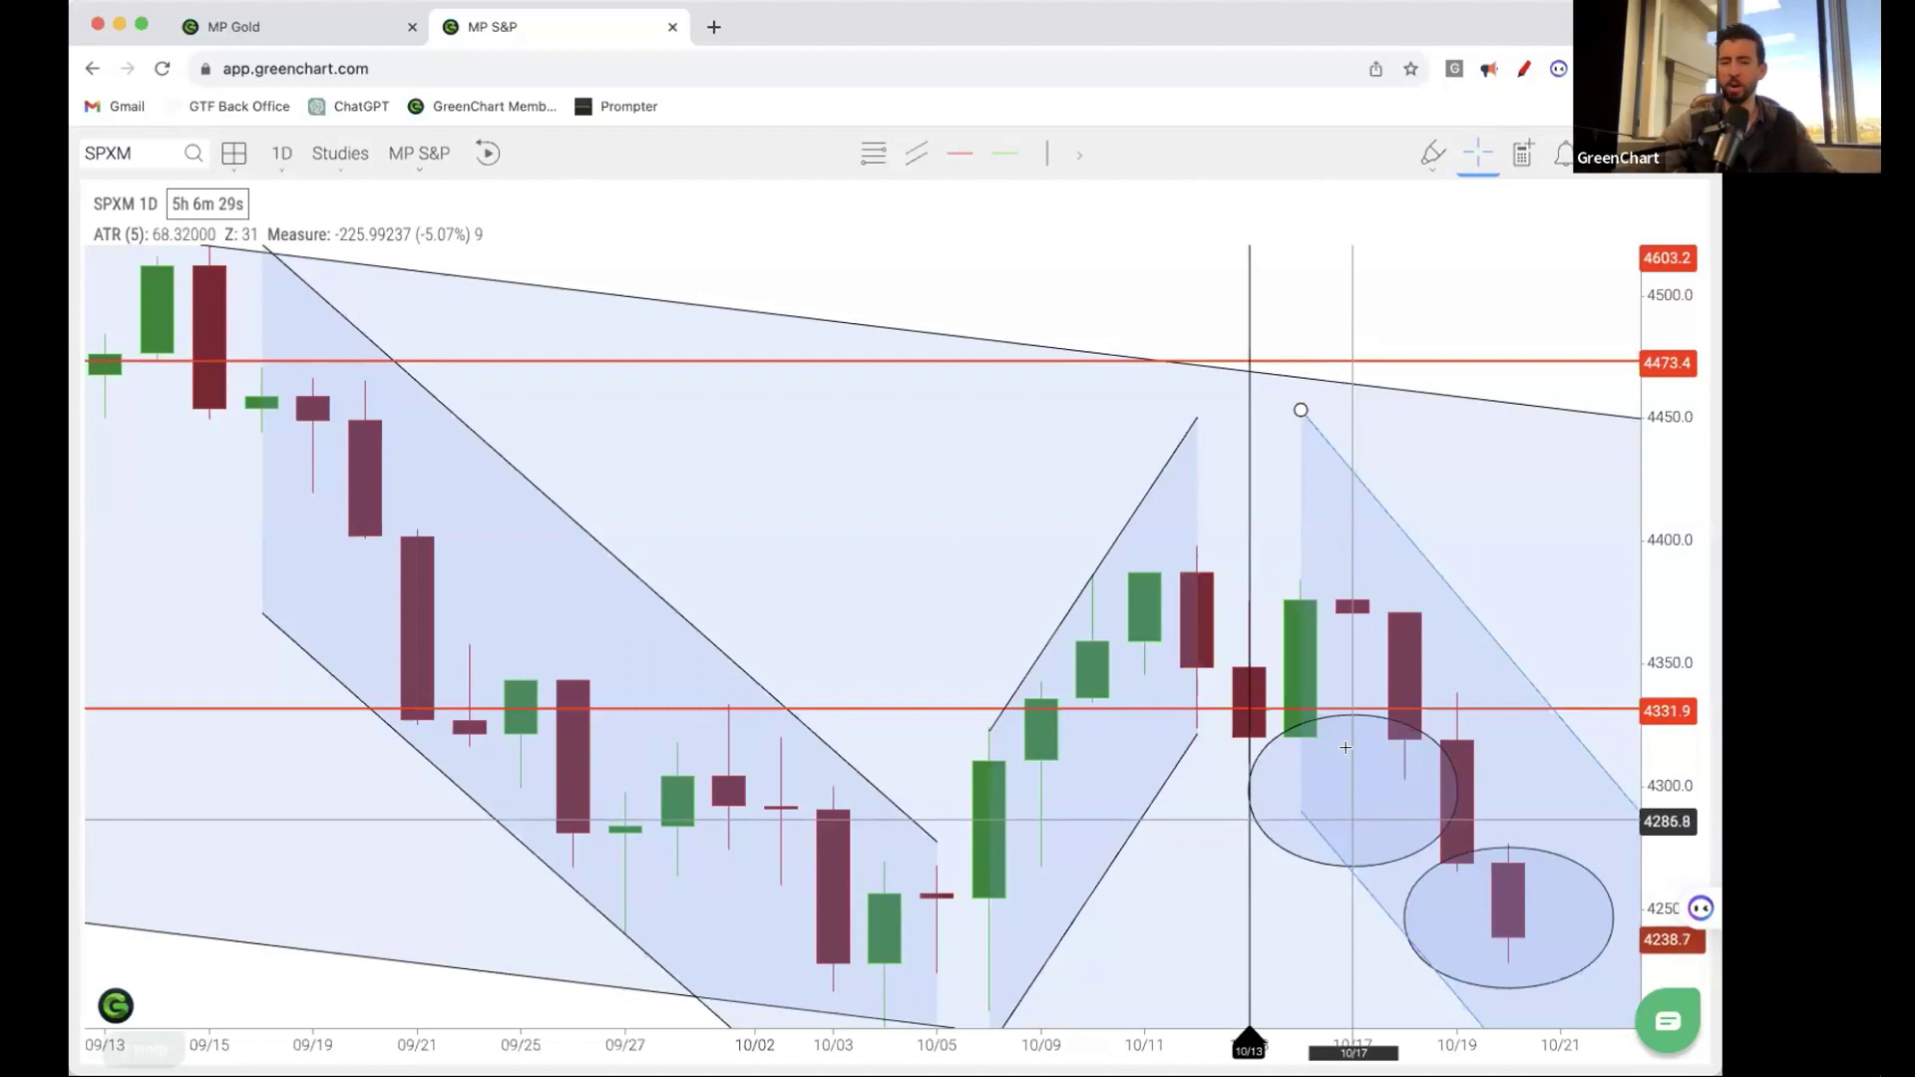
- Examine the long descending S&P channel and latest candles against the 4603.2, 4473.4, 4331.9 and 4200.3 levels
scroll(1309, 660, "up", 5)
scroll(1309, 660, "down", 10)
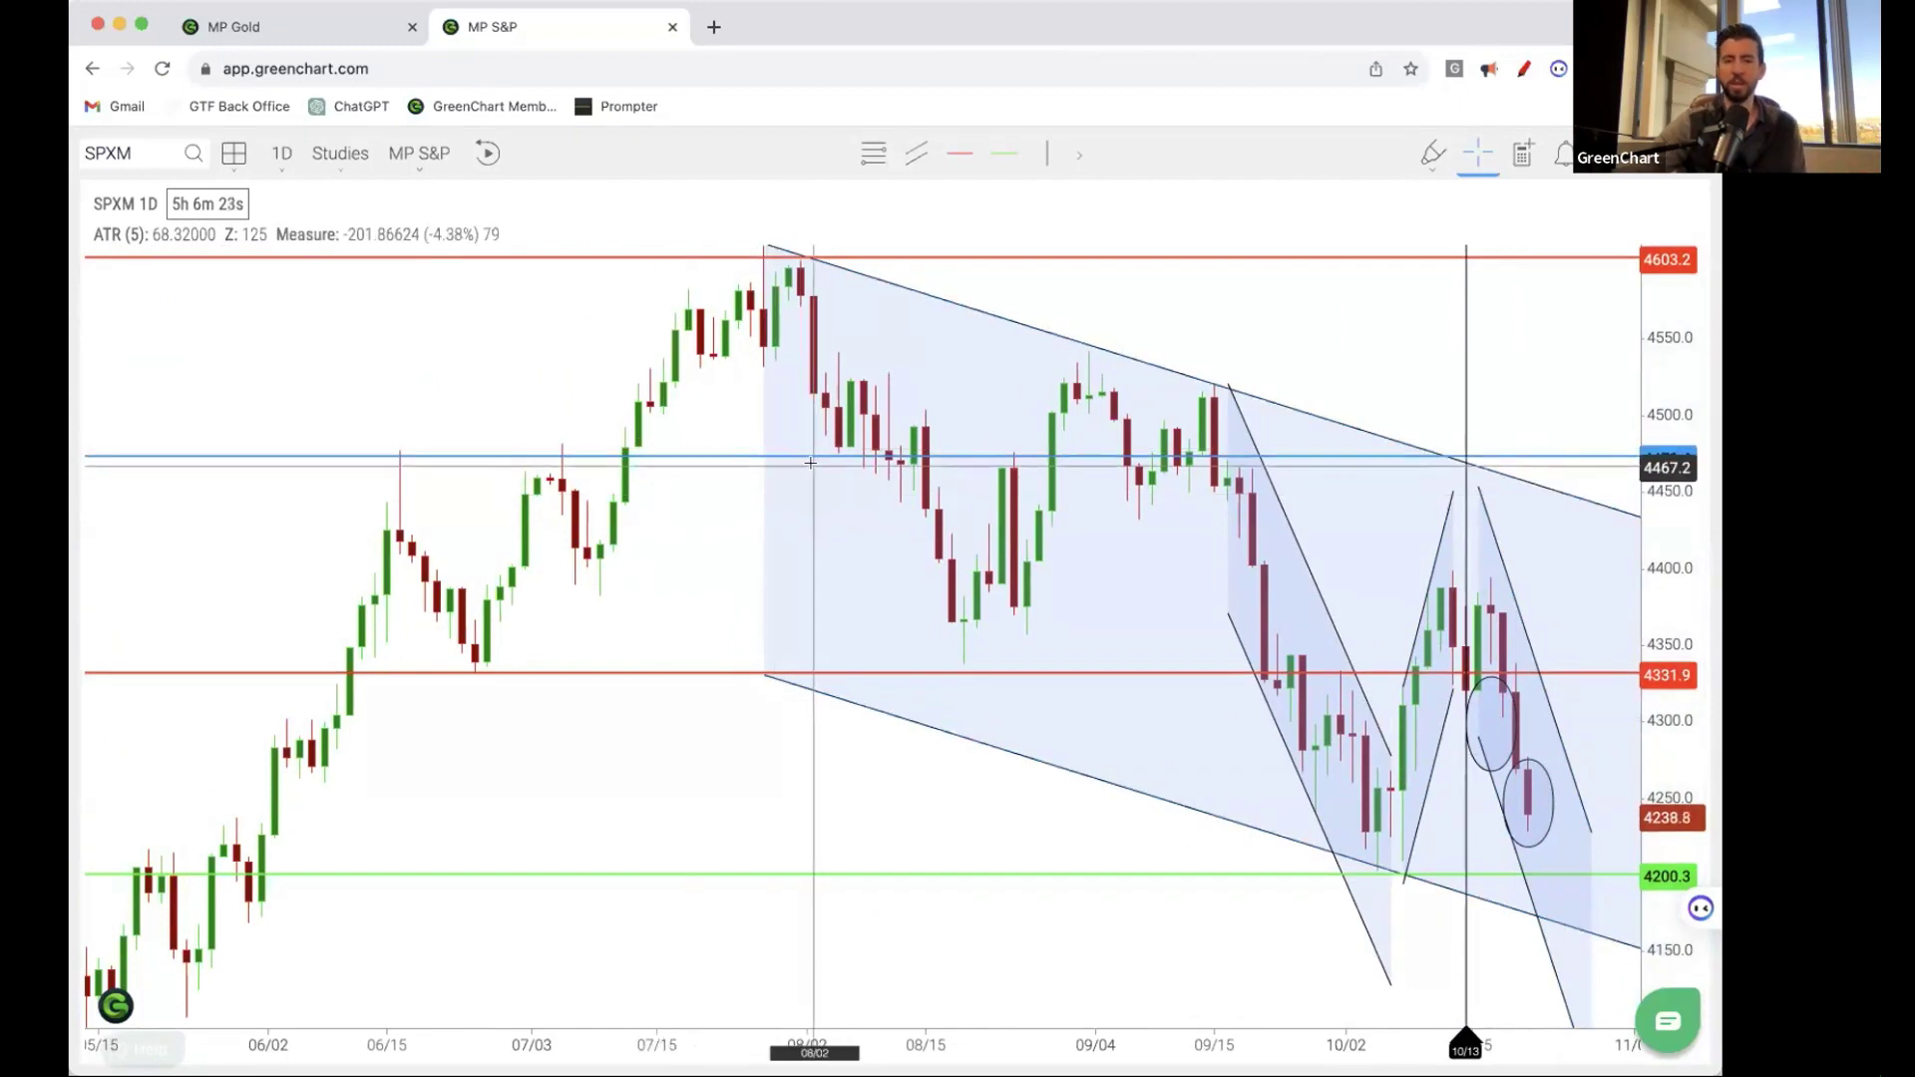
left_click(1493, 623)
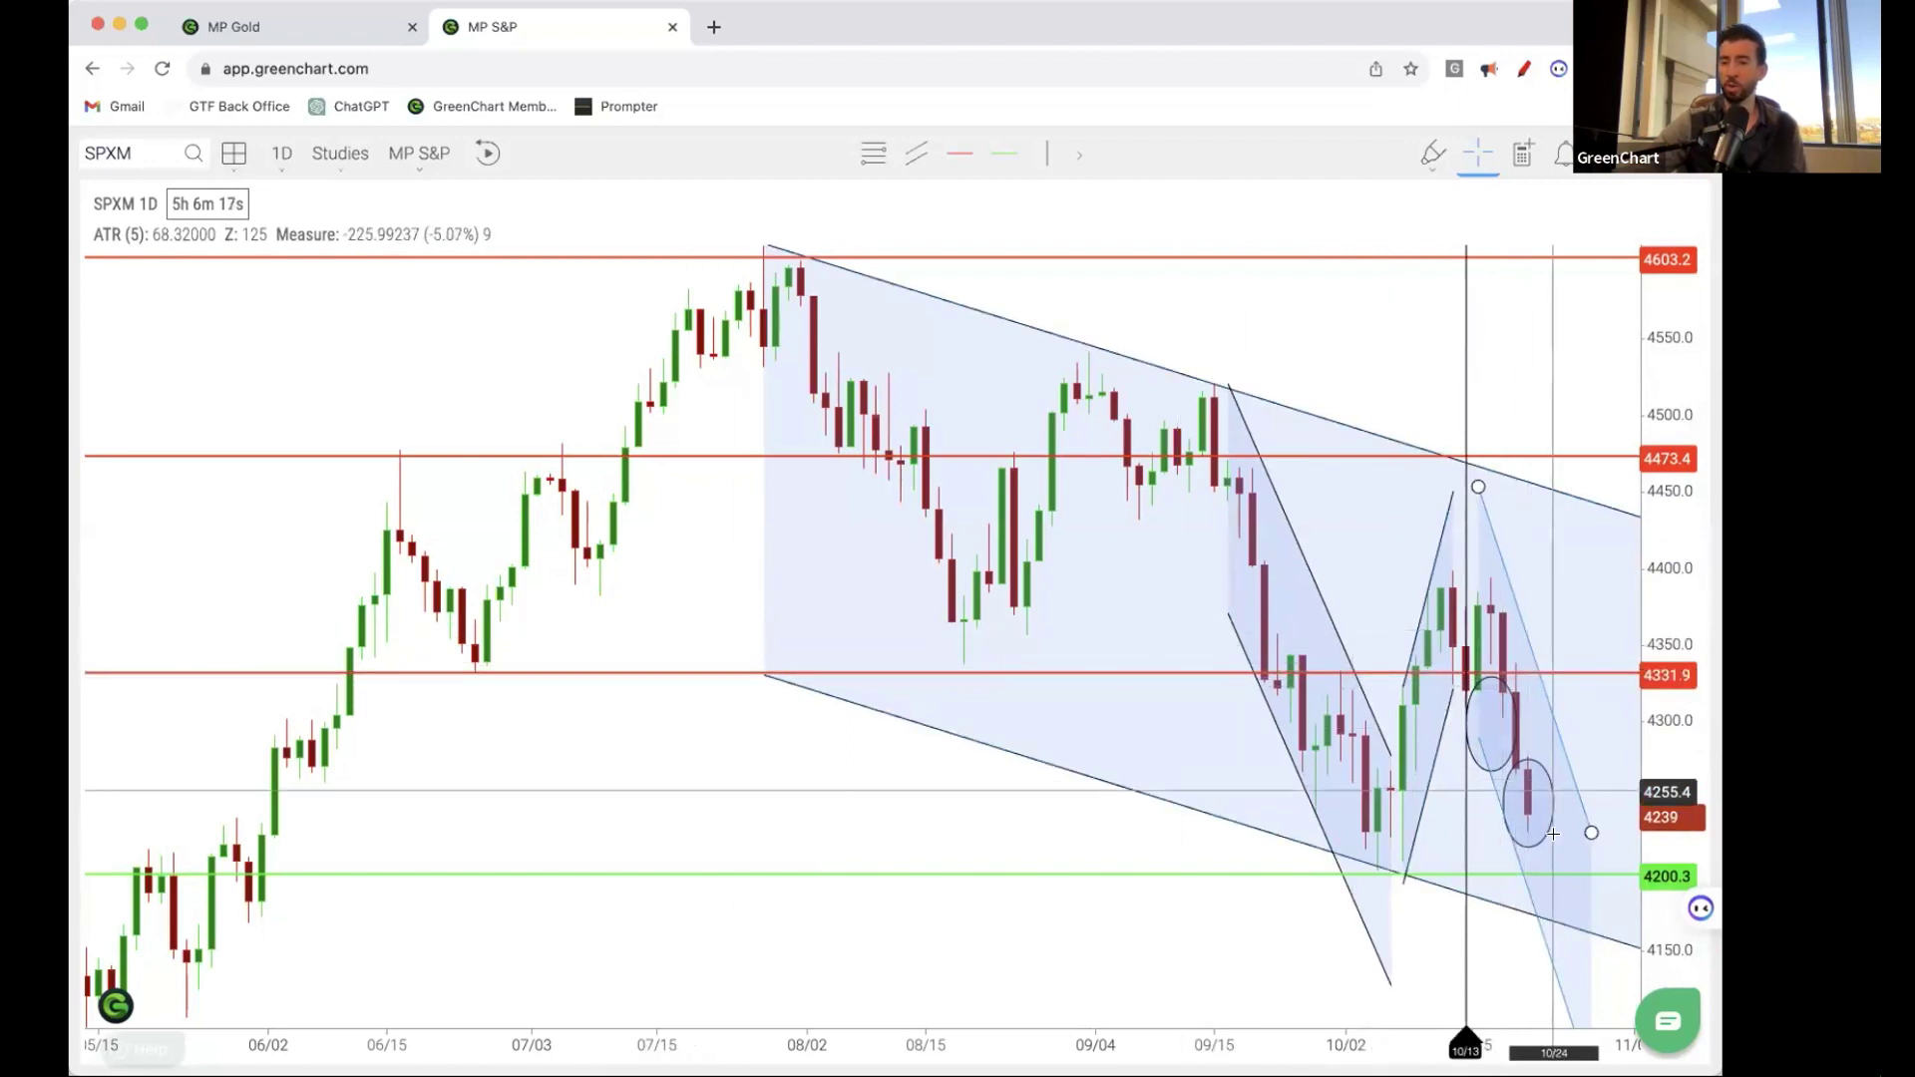
left_click(1603, 762)
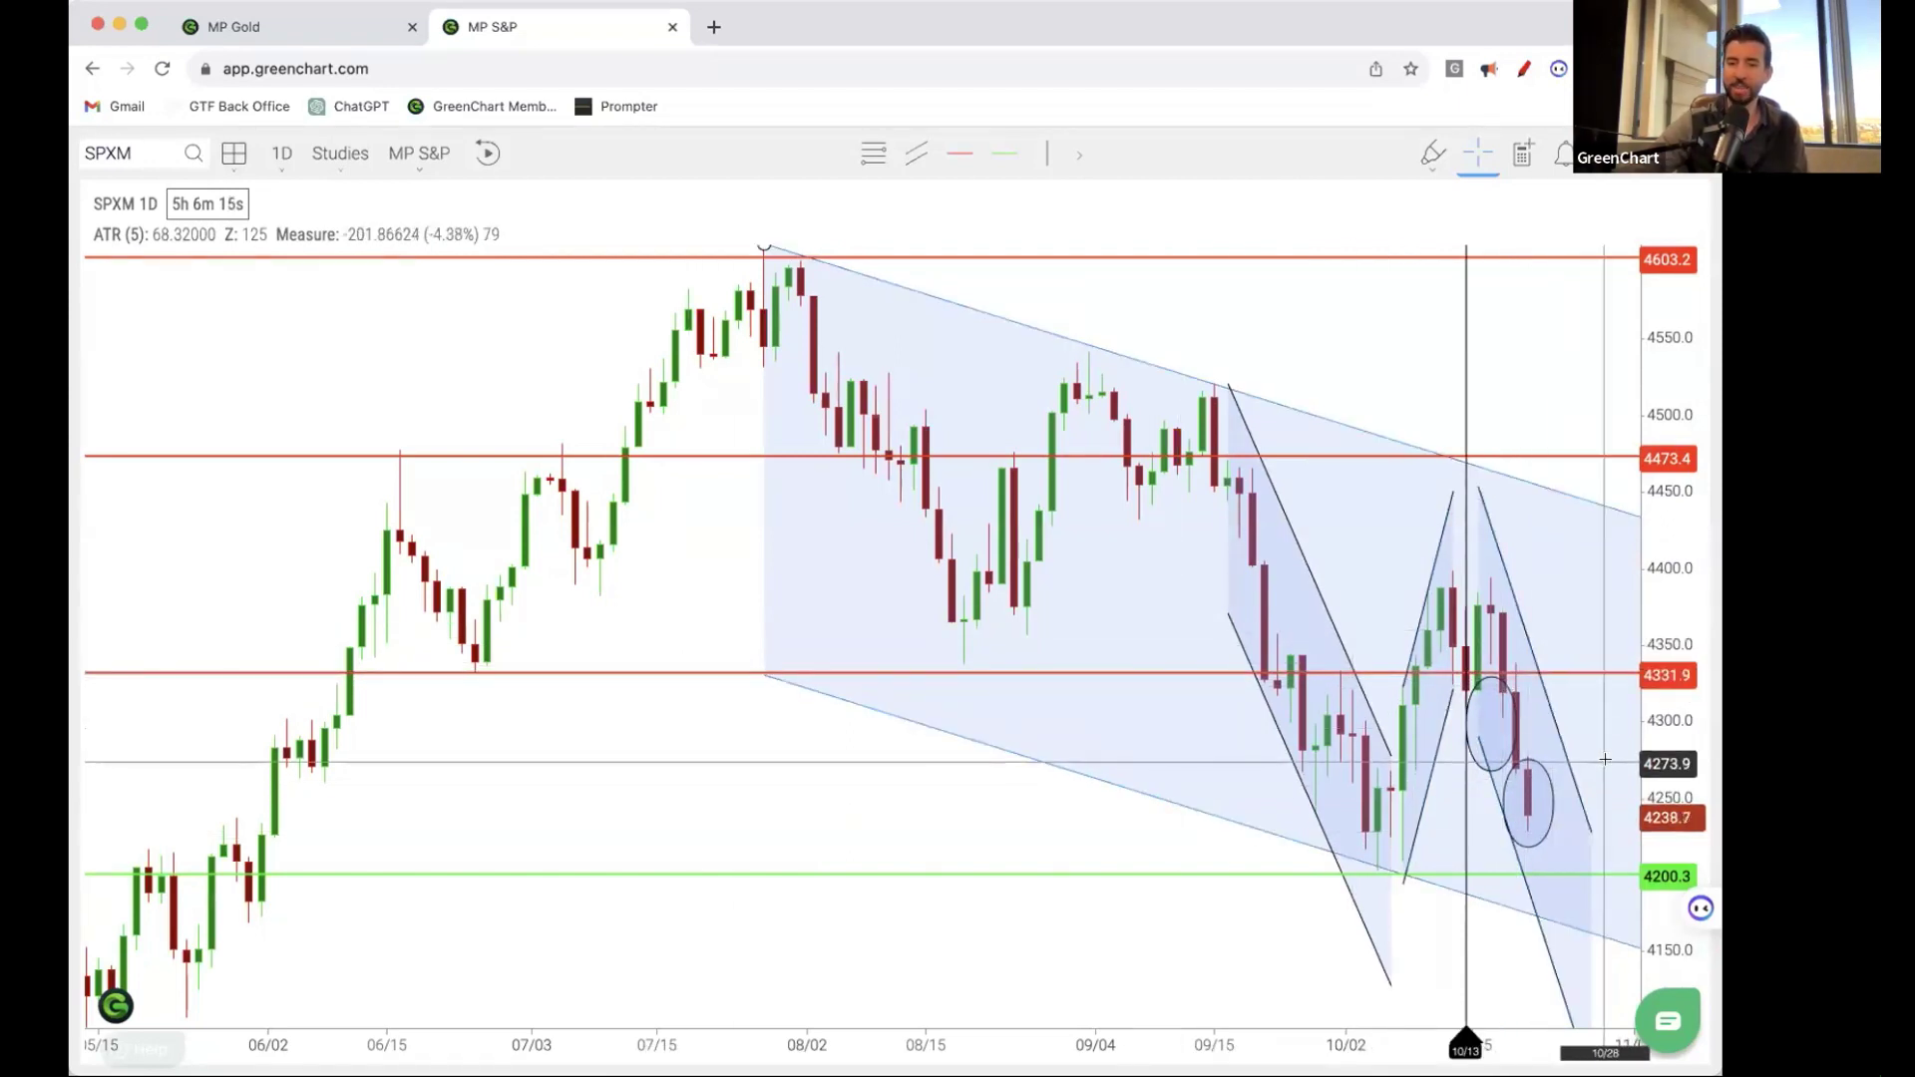
scroll(1605, 760, "up", 5)
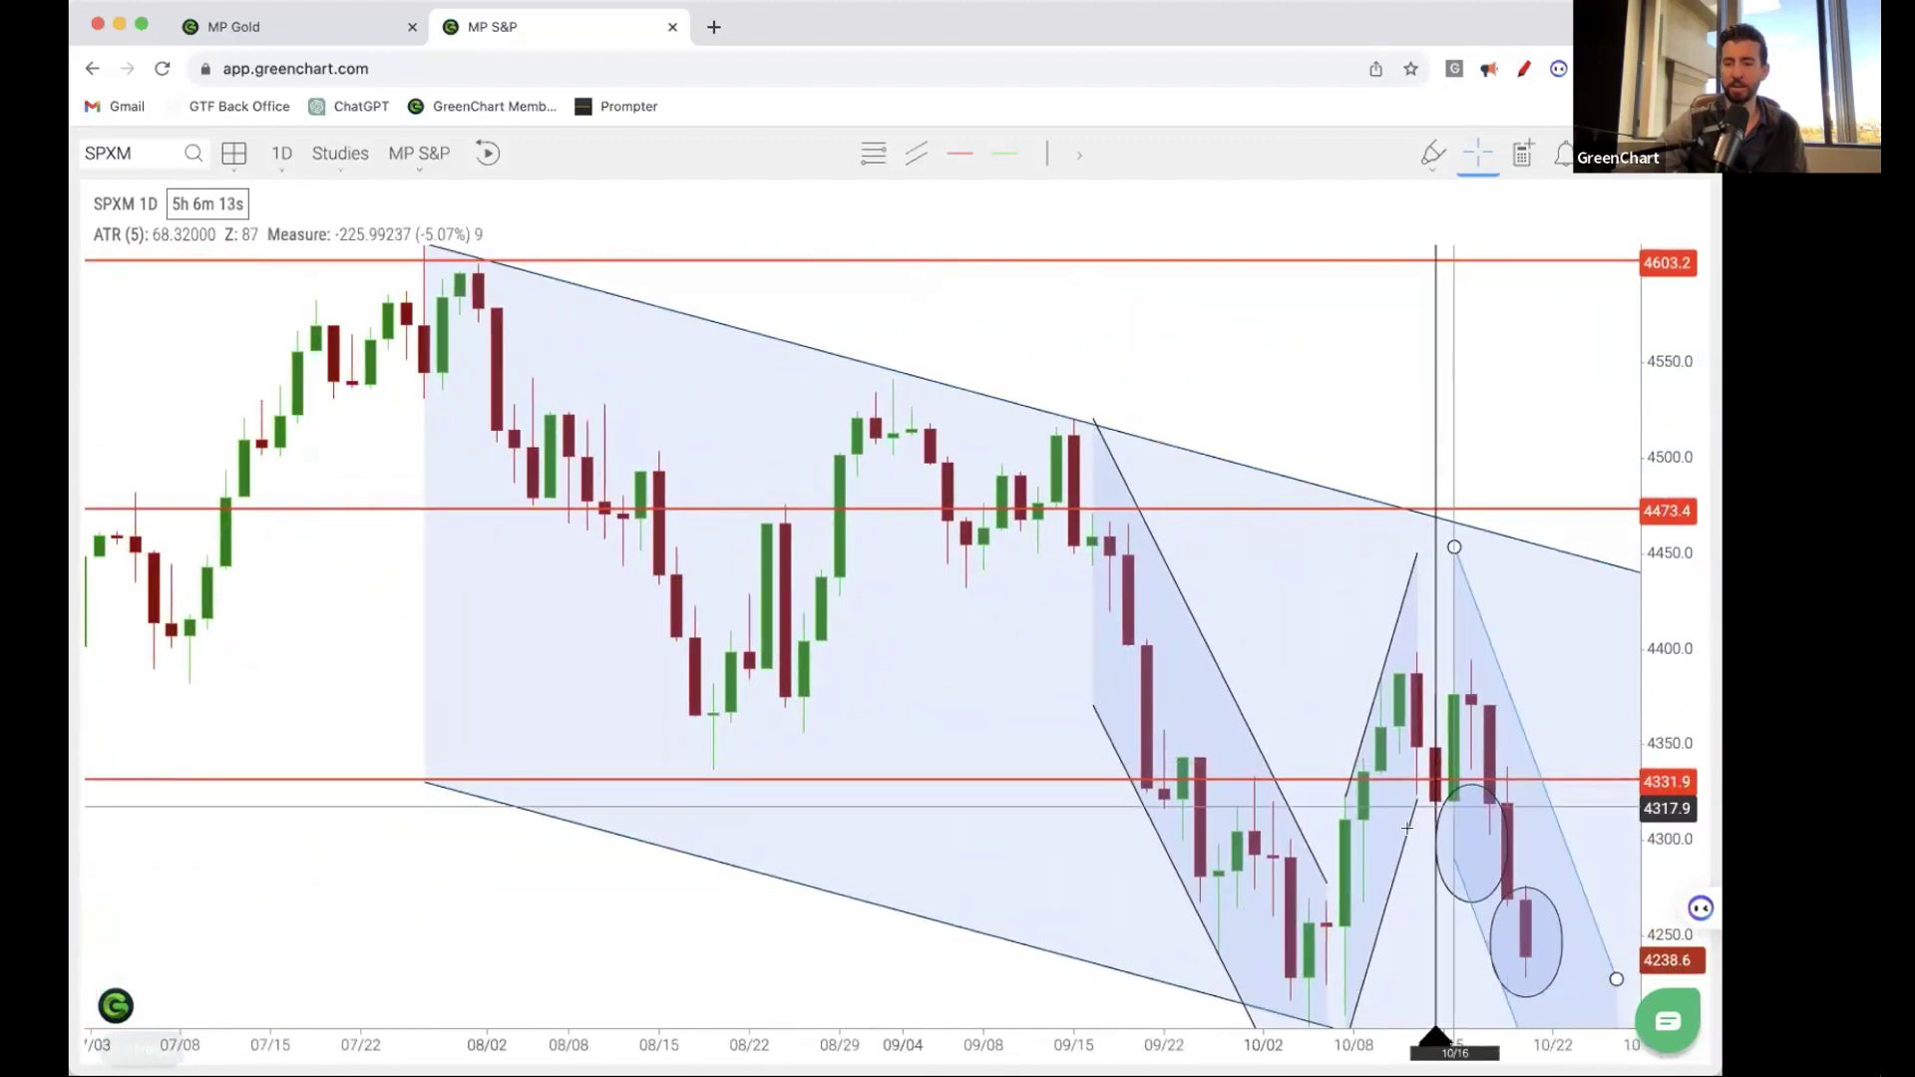
left_click_drag(898, 823, 355, 675)
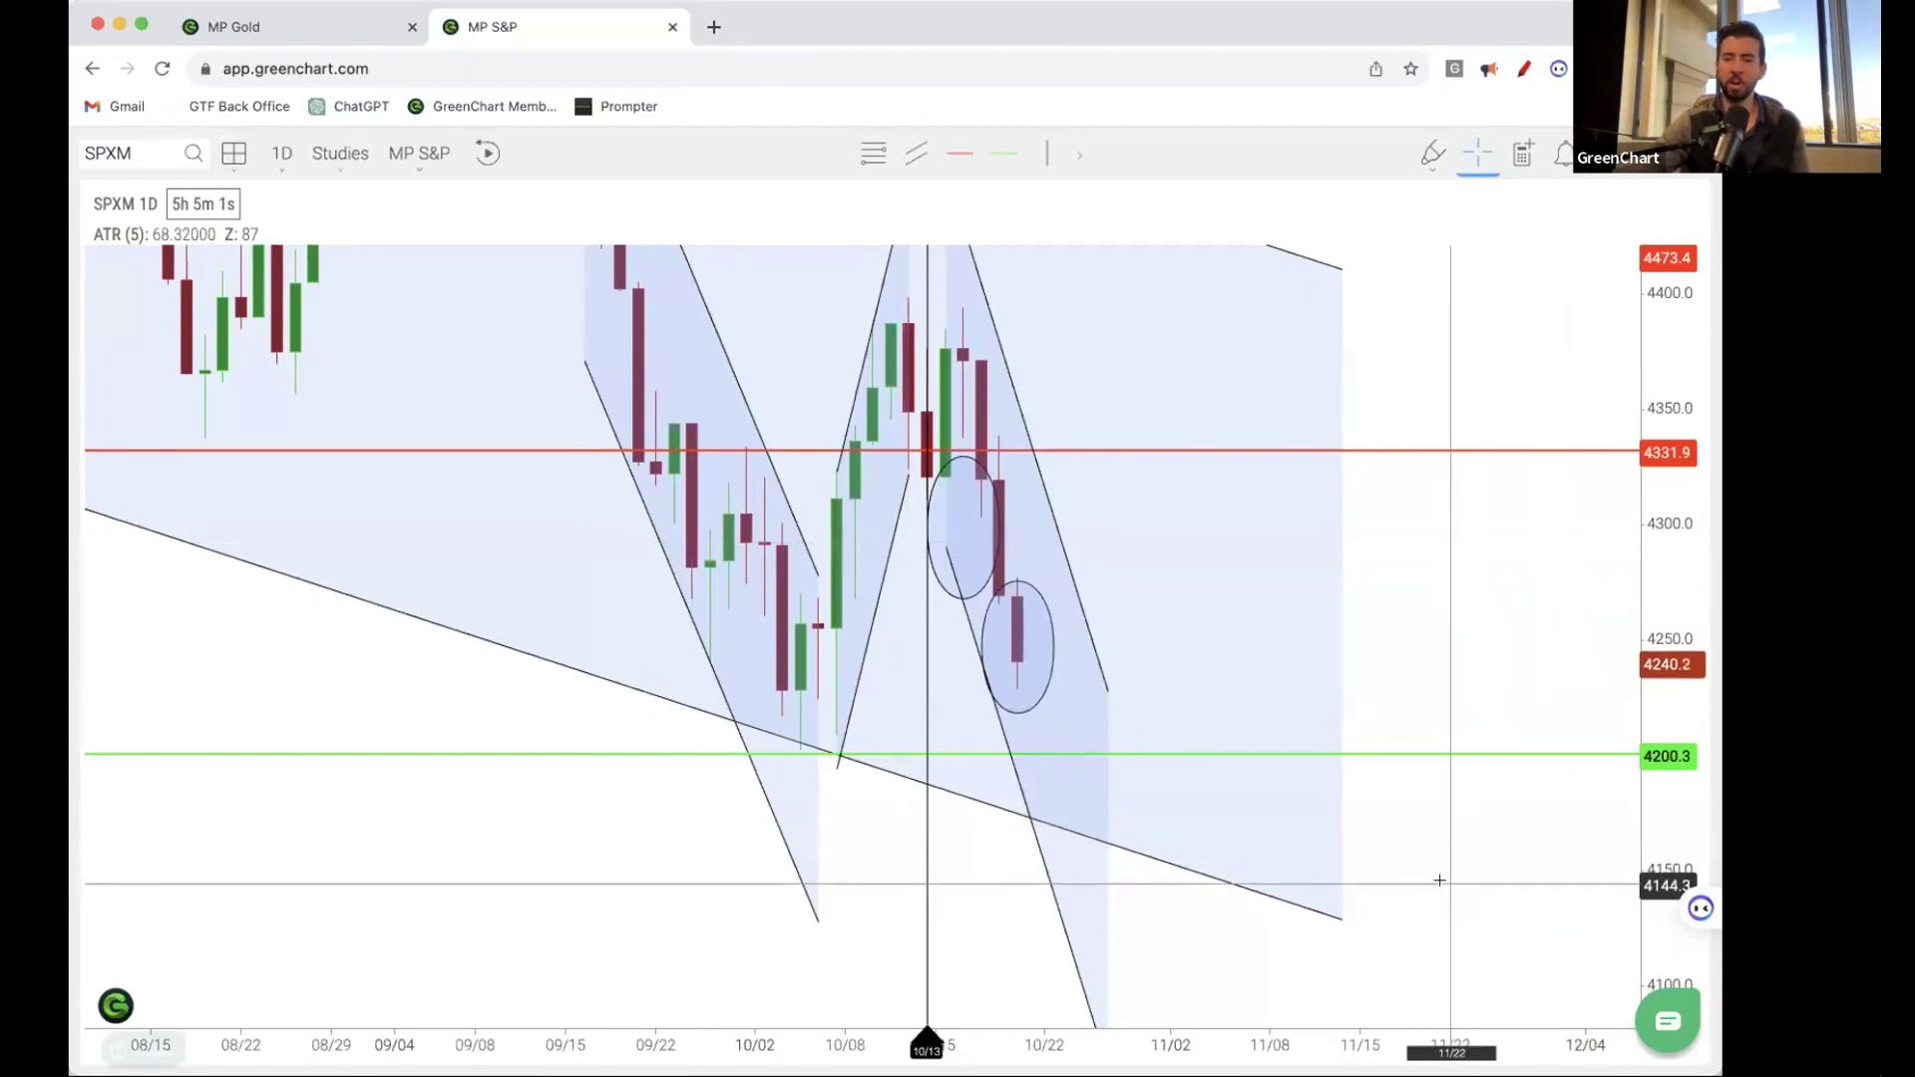
scroll(1439, 881, "up", 5)
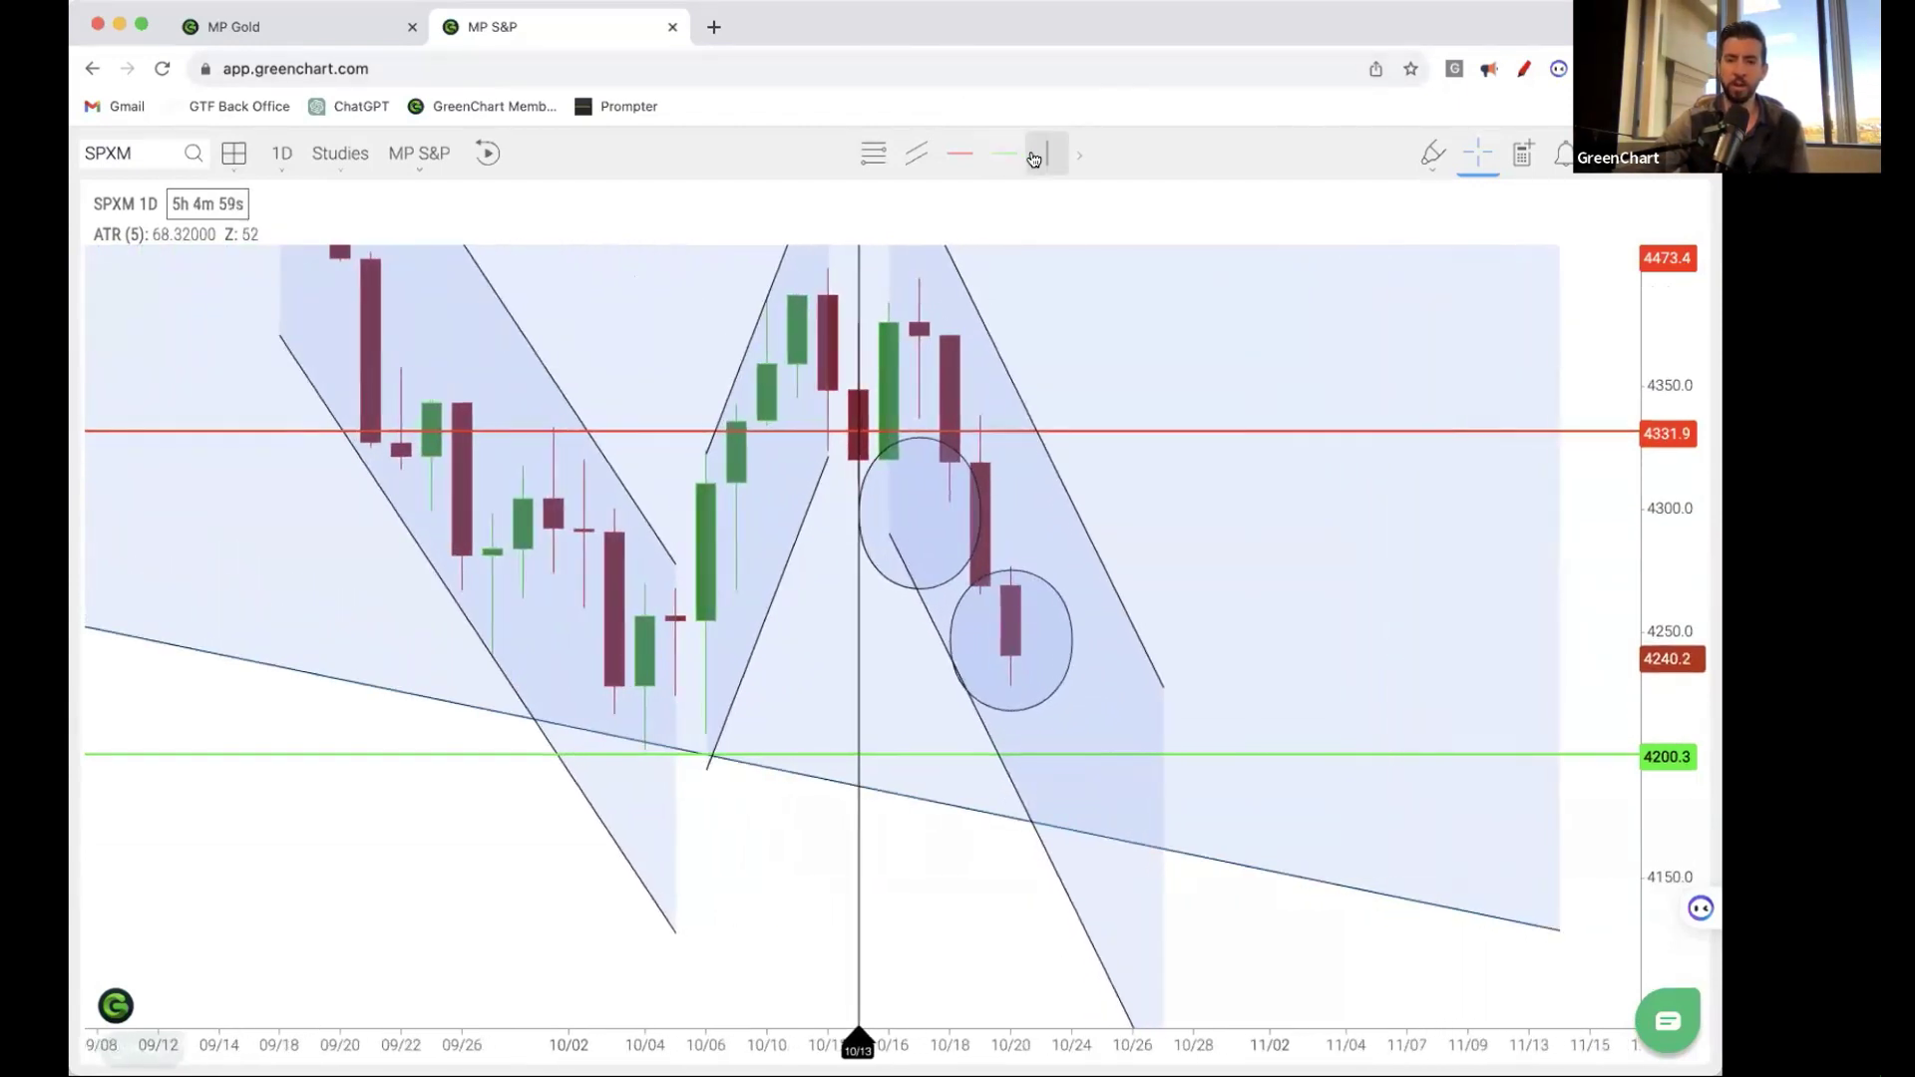
- Mark 10/20 with a vertical line on the daily S&P chart and delete the vertical line at 10/13
left_click(1010, 533)
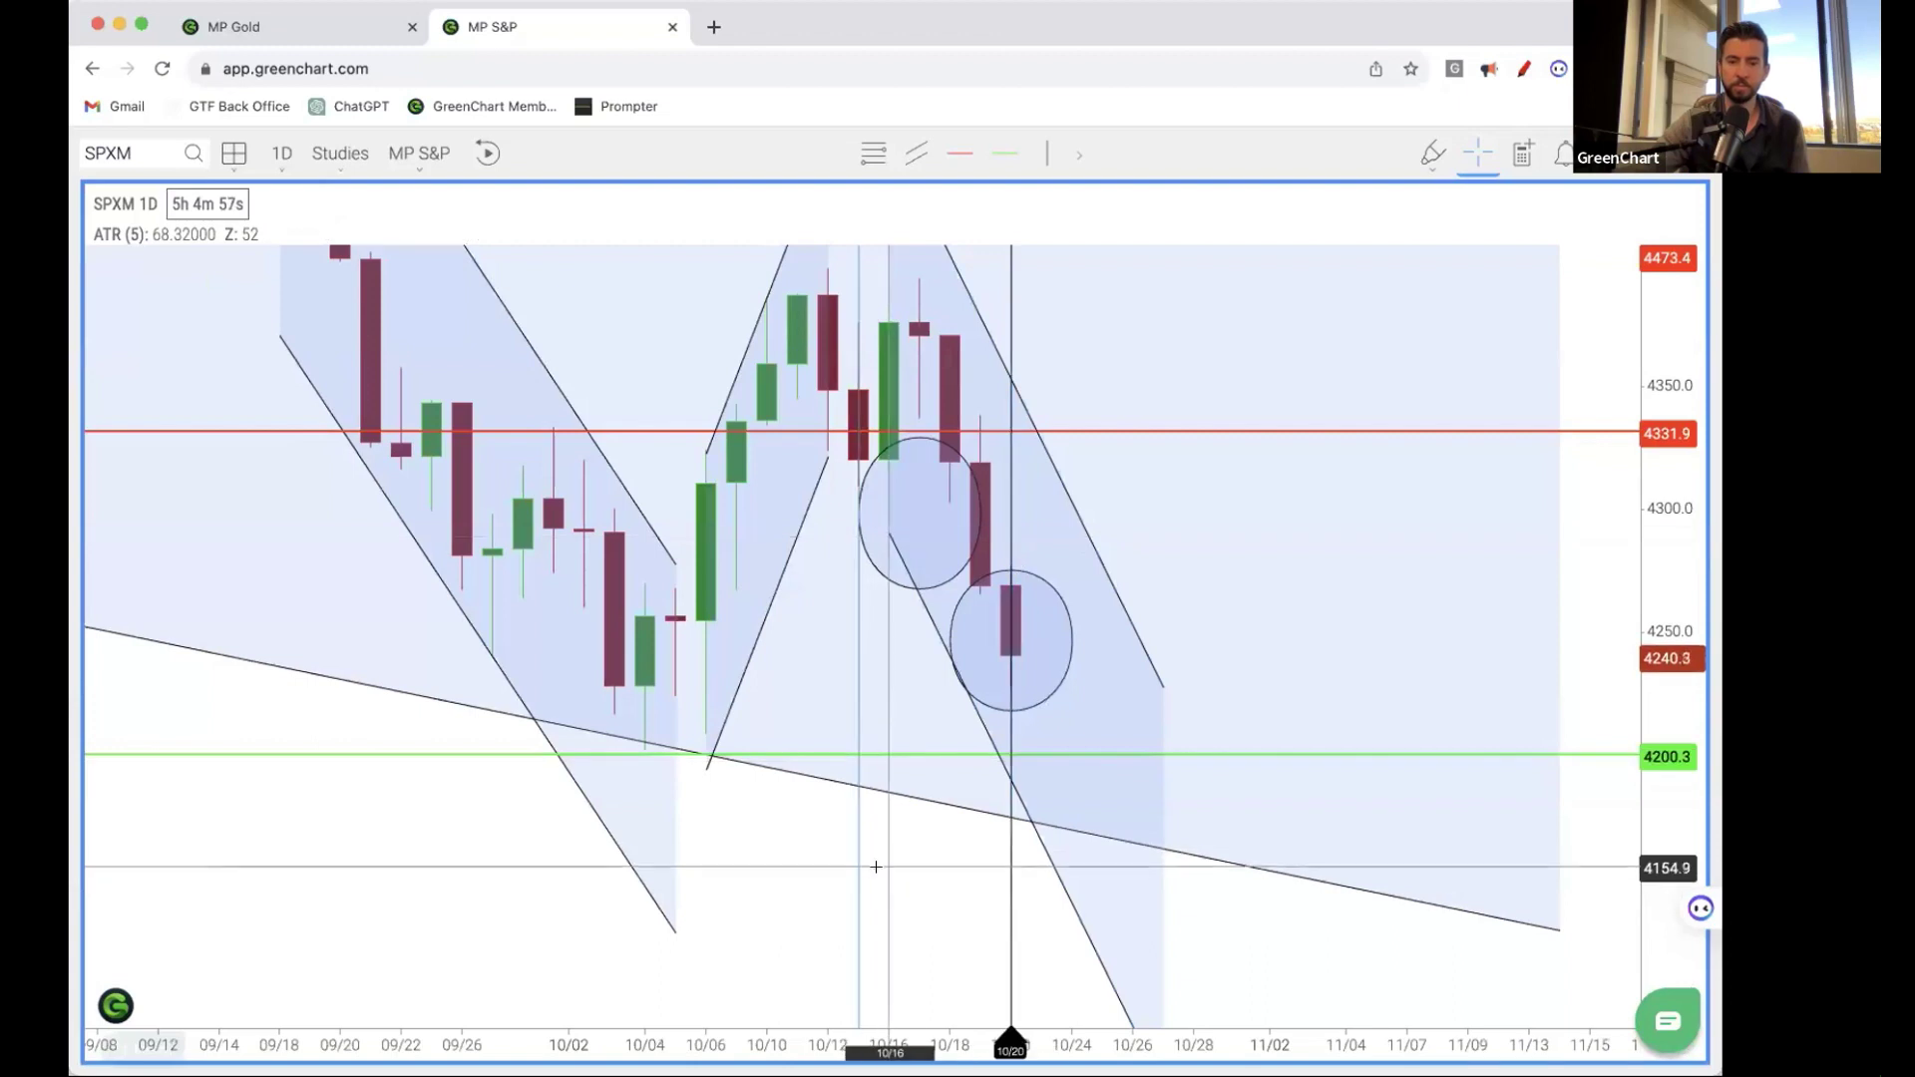
right_click(858, 877)
left_click(874, 982)
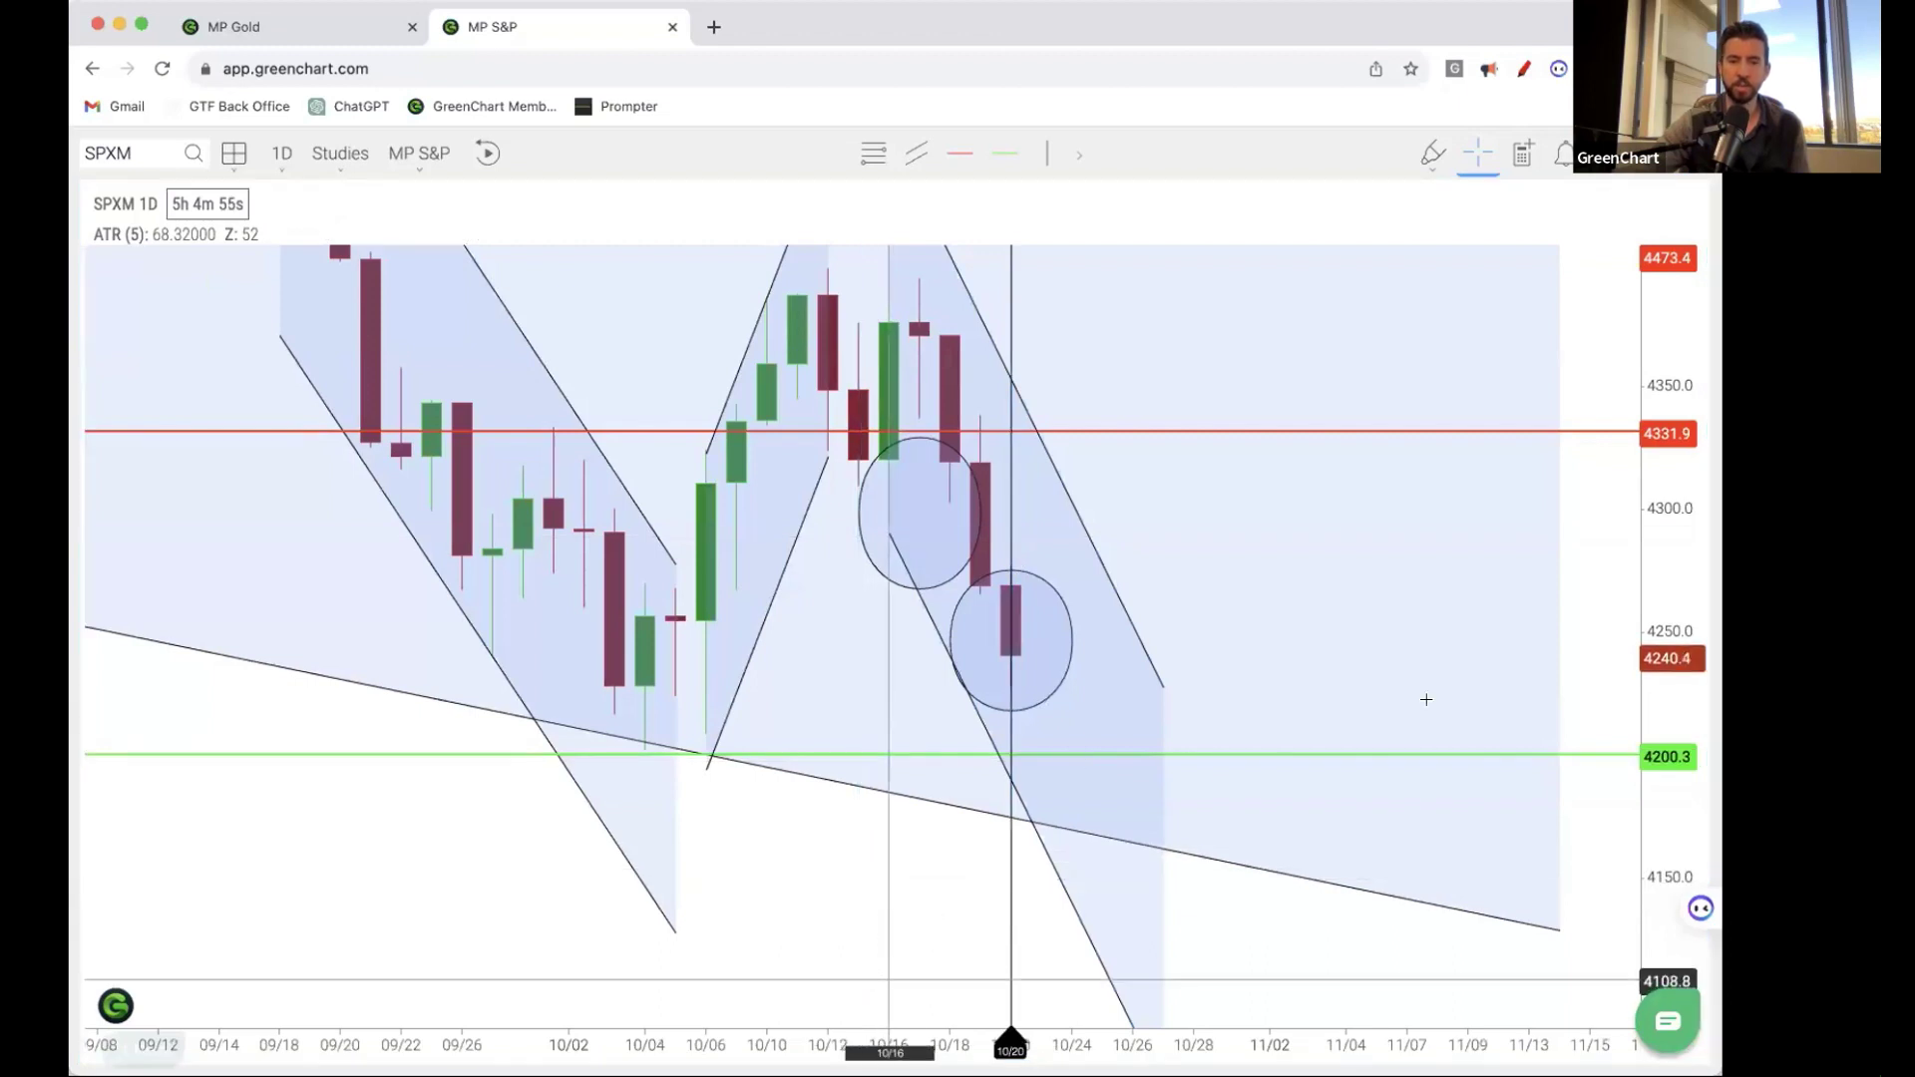
- Draw a Fib Retracement at the end of the long descending channel, with 100% at about 4410 and 0% at about 4127
scroll(864, 936, "down", 3)
scroll(864, 936, "down", 5)
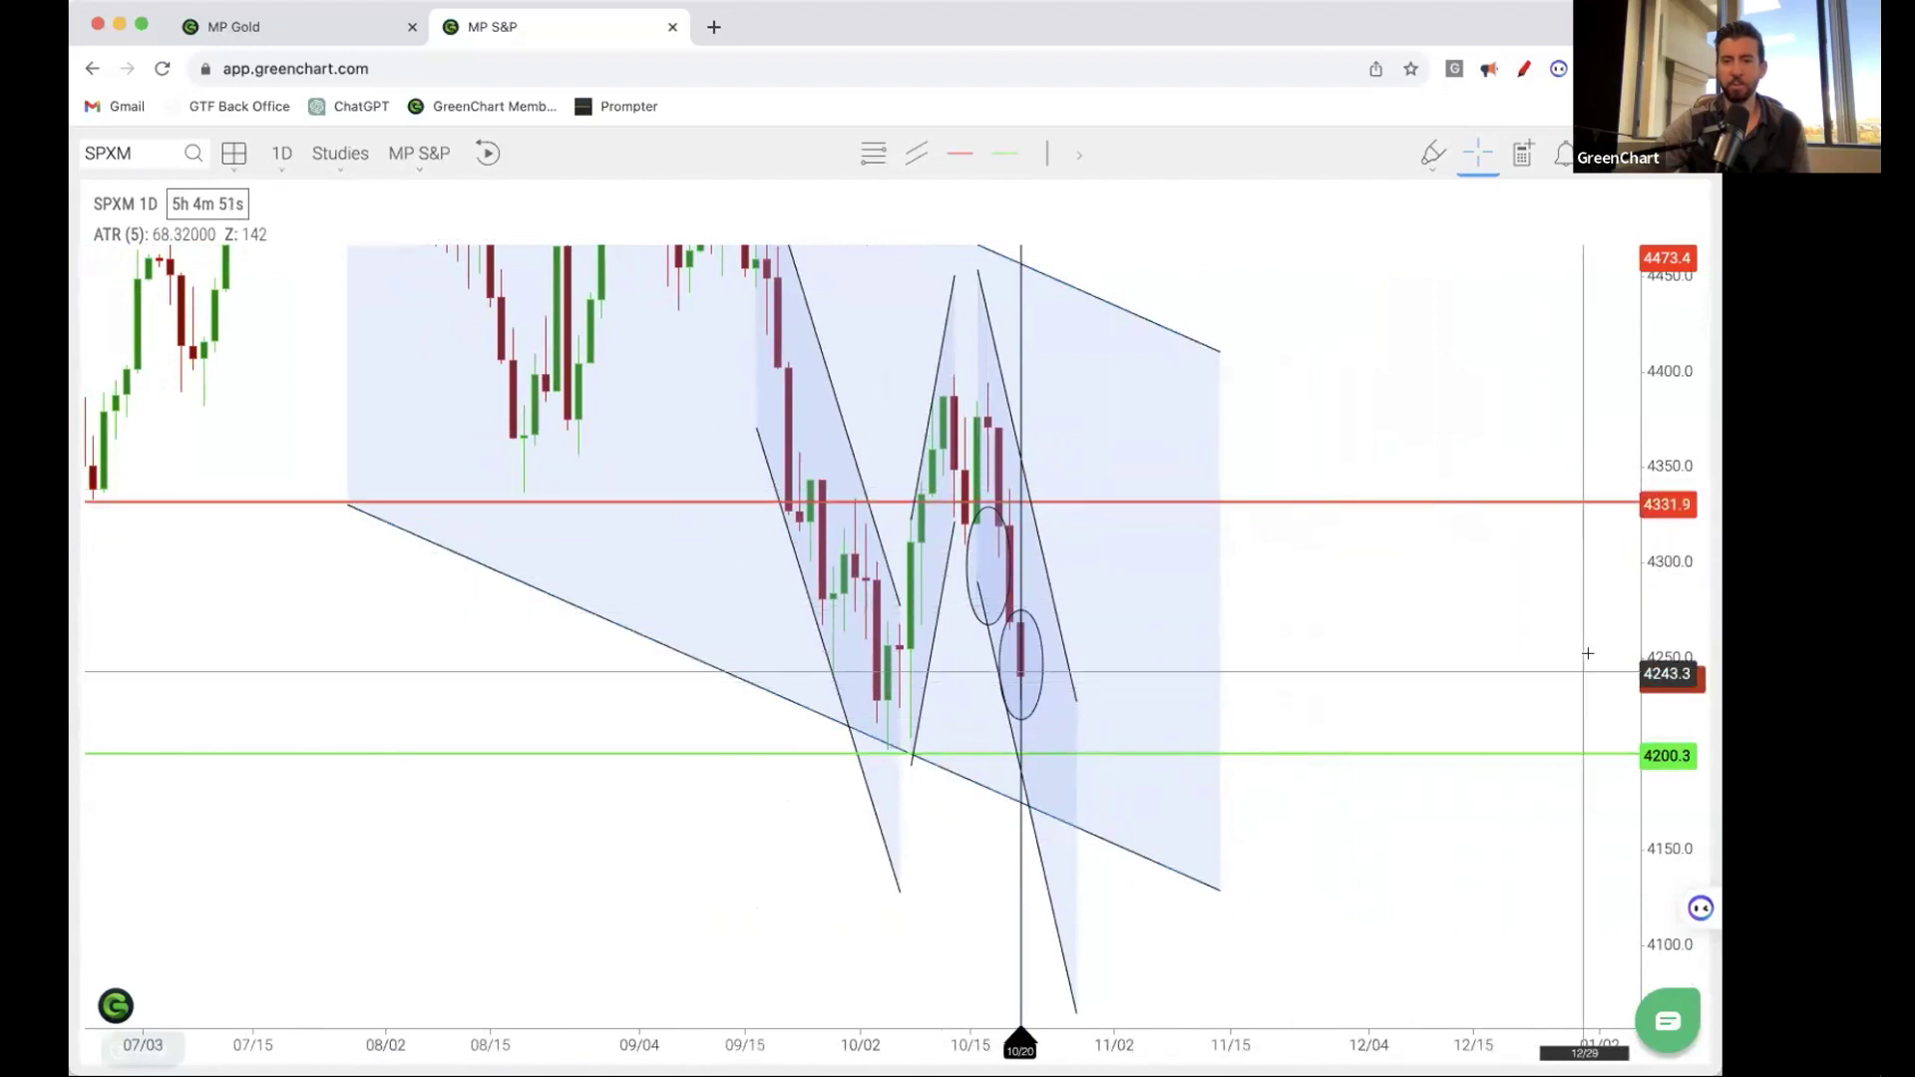
left_click(1128, 432)
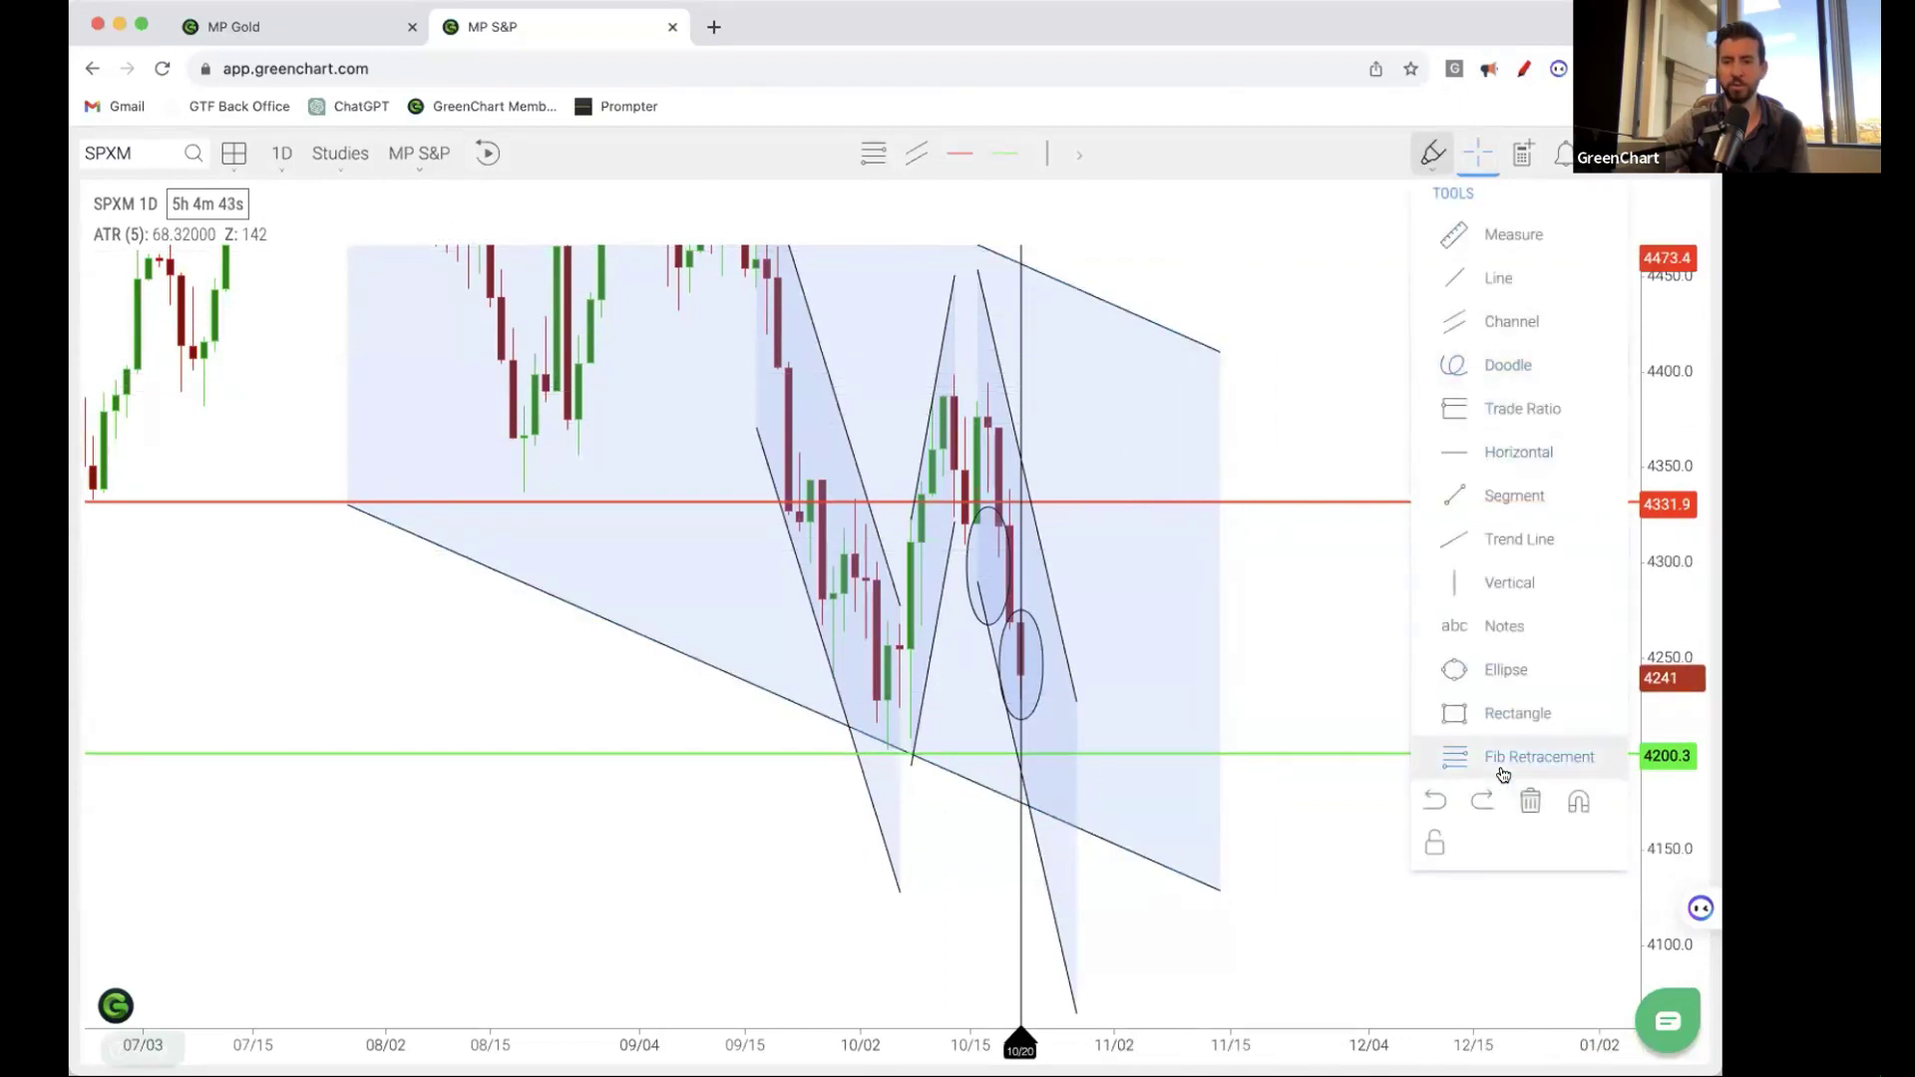
left_click(1503, 773)
mouse_move(1240, 349)
left_mouse_down()
mouse_move(1257, 949)
mouse_move(1254, 903)
mouse_move(1231, 891)
left_mouse_up()
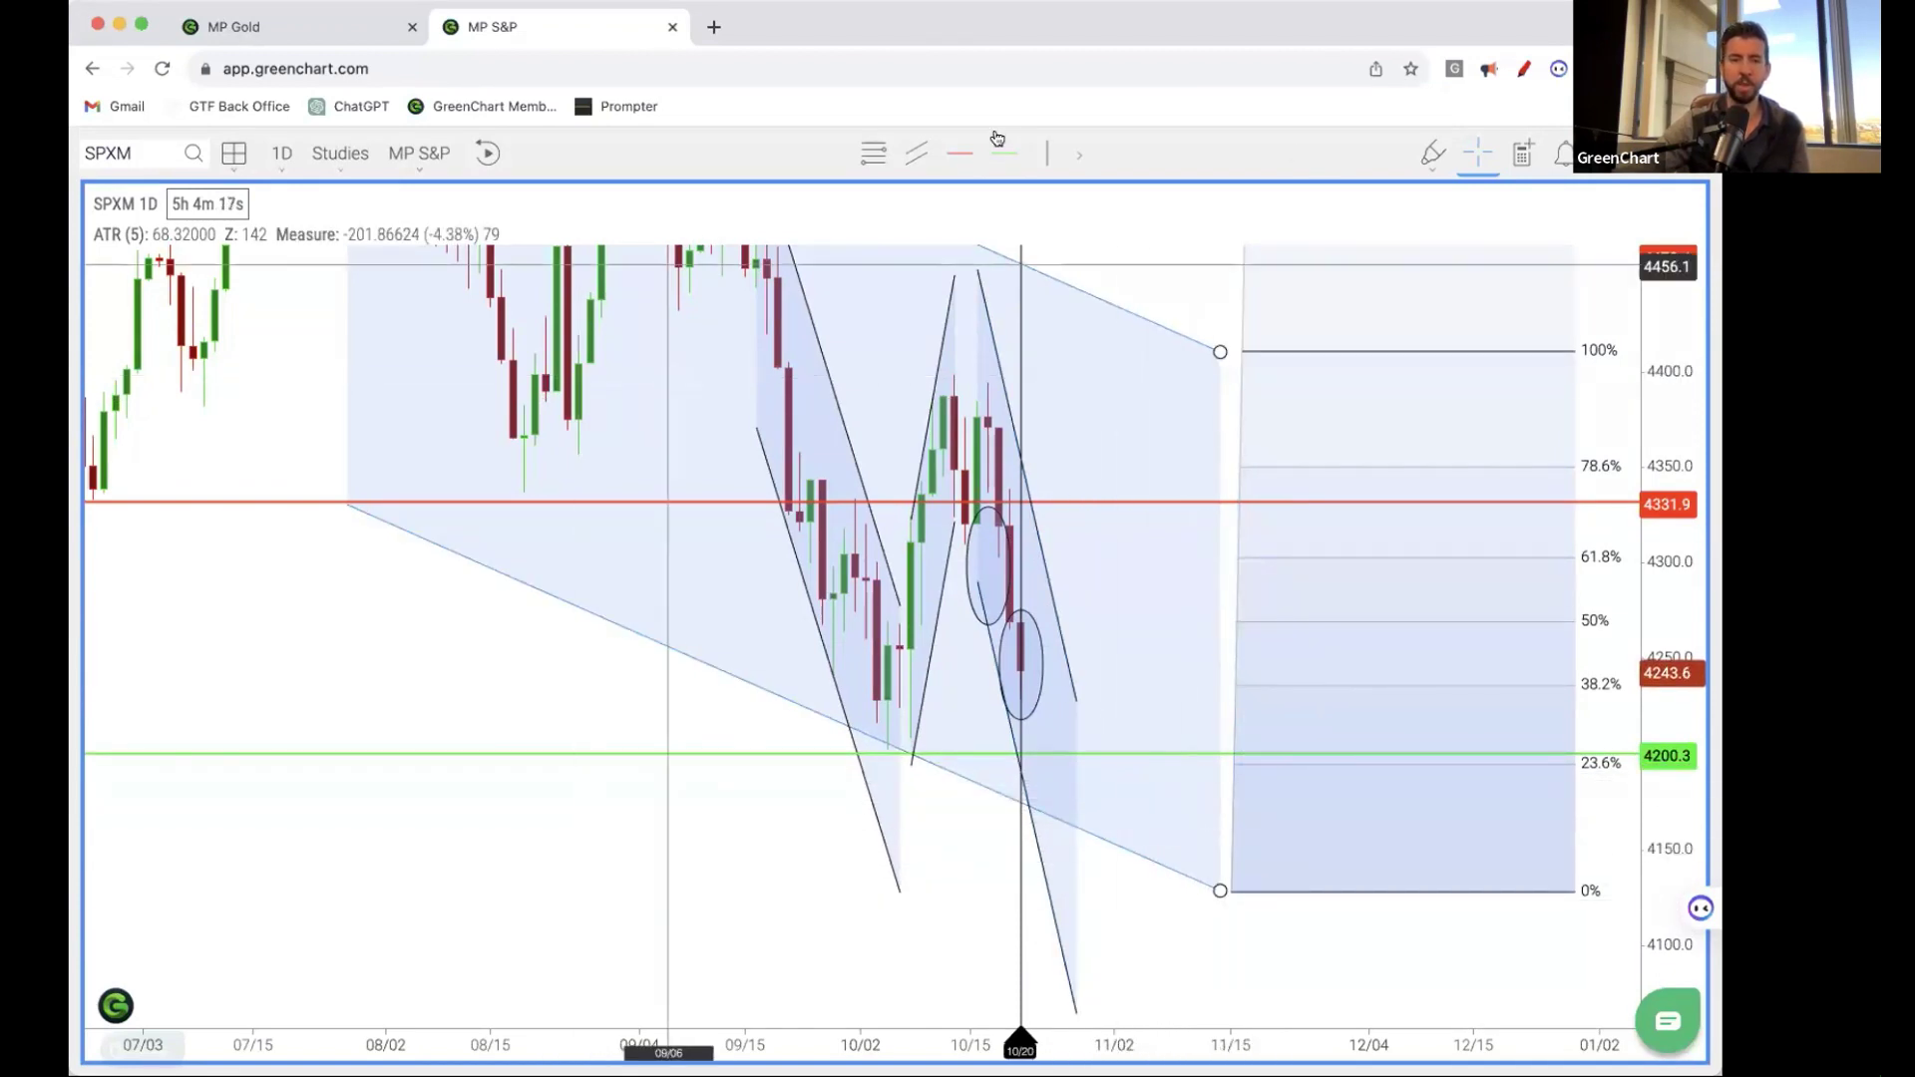
- Draw a narrow ellipse just after the latest daily candle, spanning about 4300 down to 4202 from late October to early November
left_click(1431, 167)
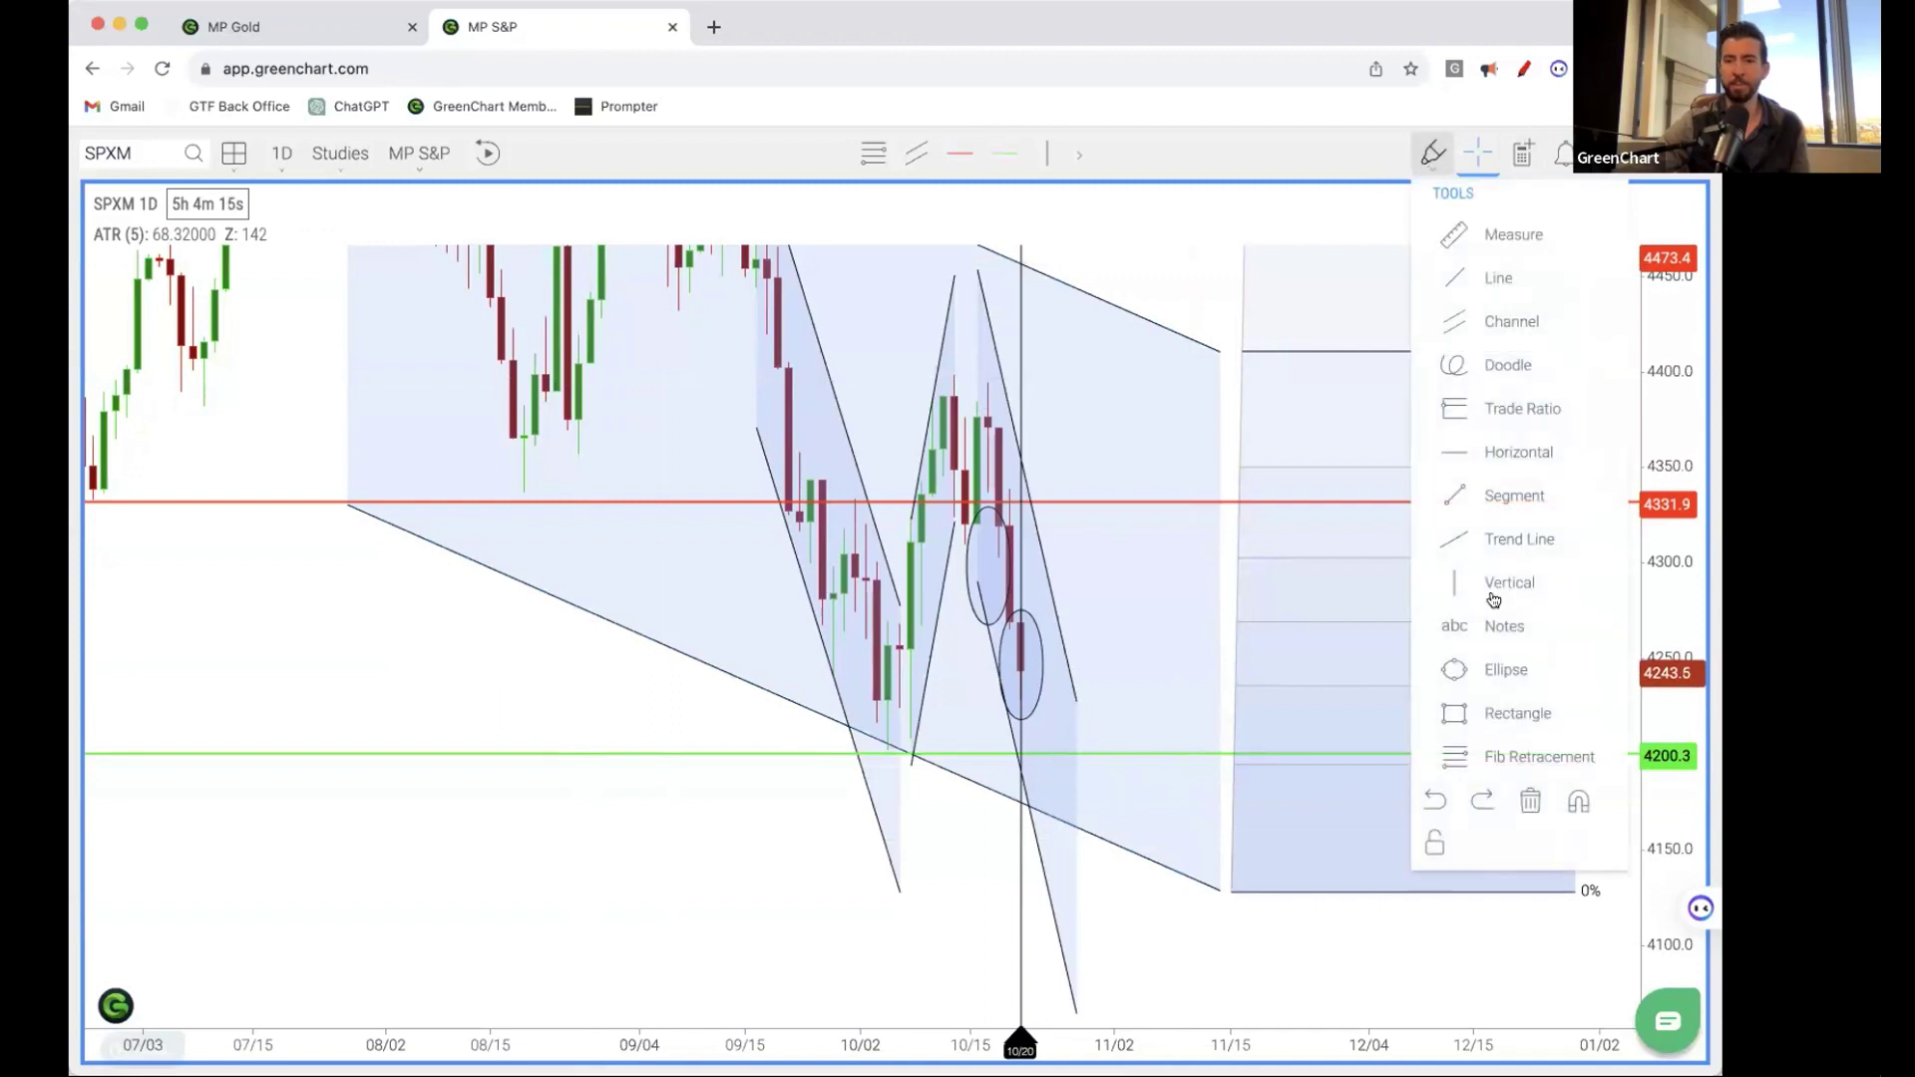
left_click(1478, 697)
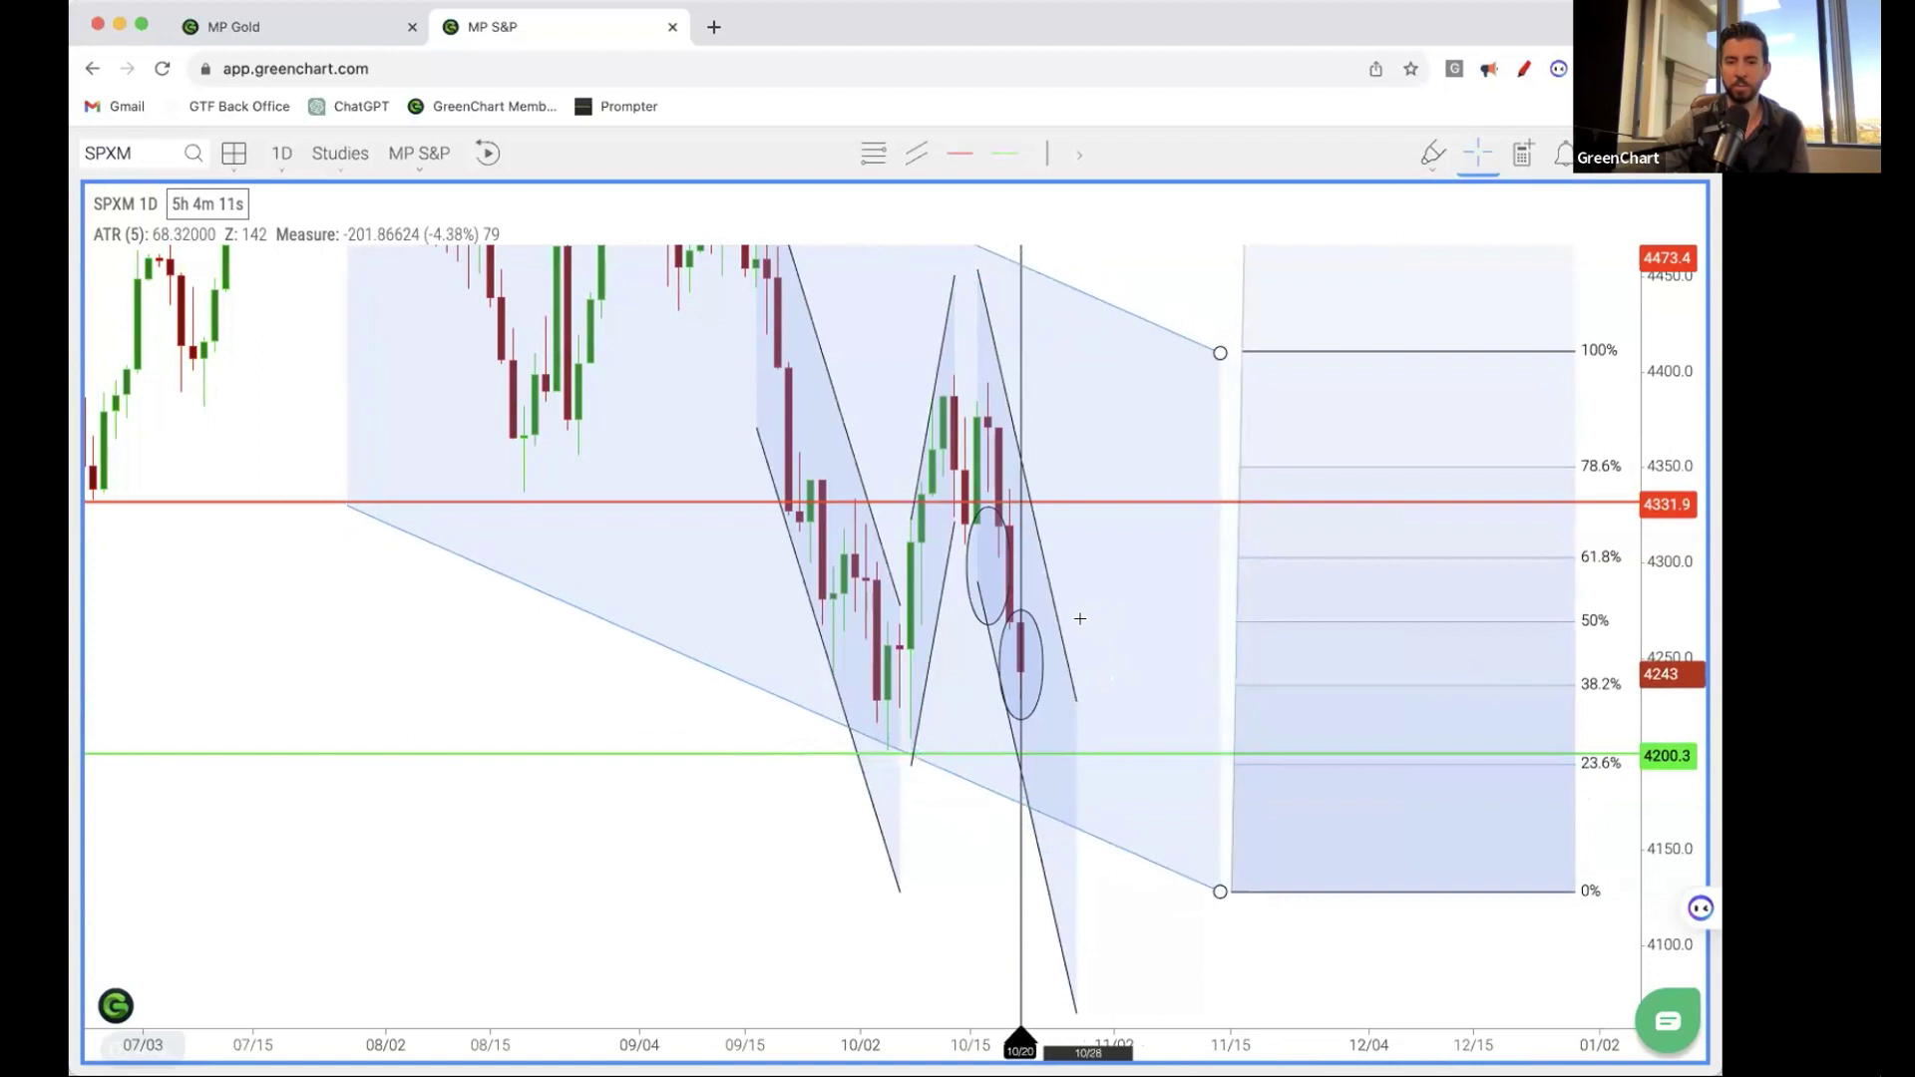
left_click(1180, 908)
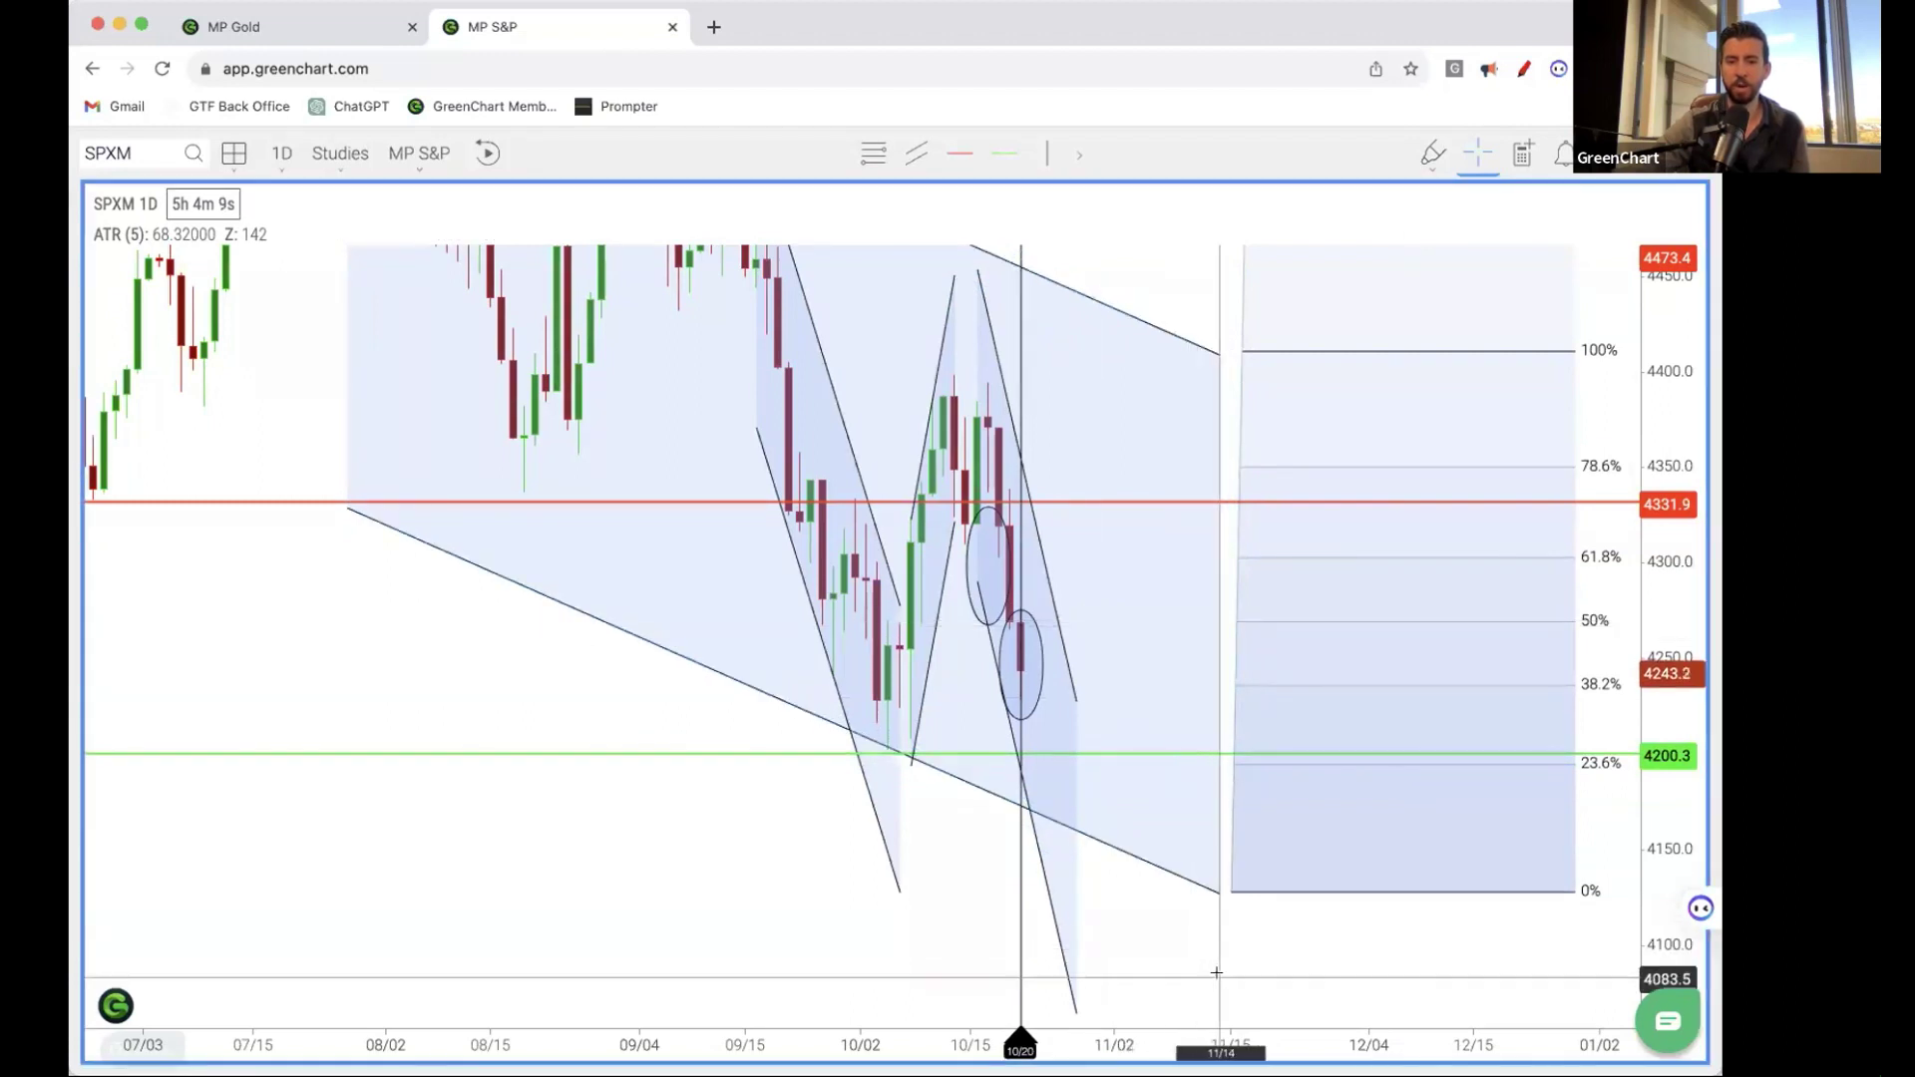
left_click(1432, 155)
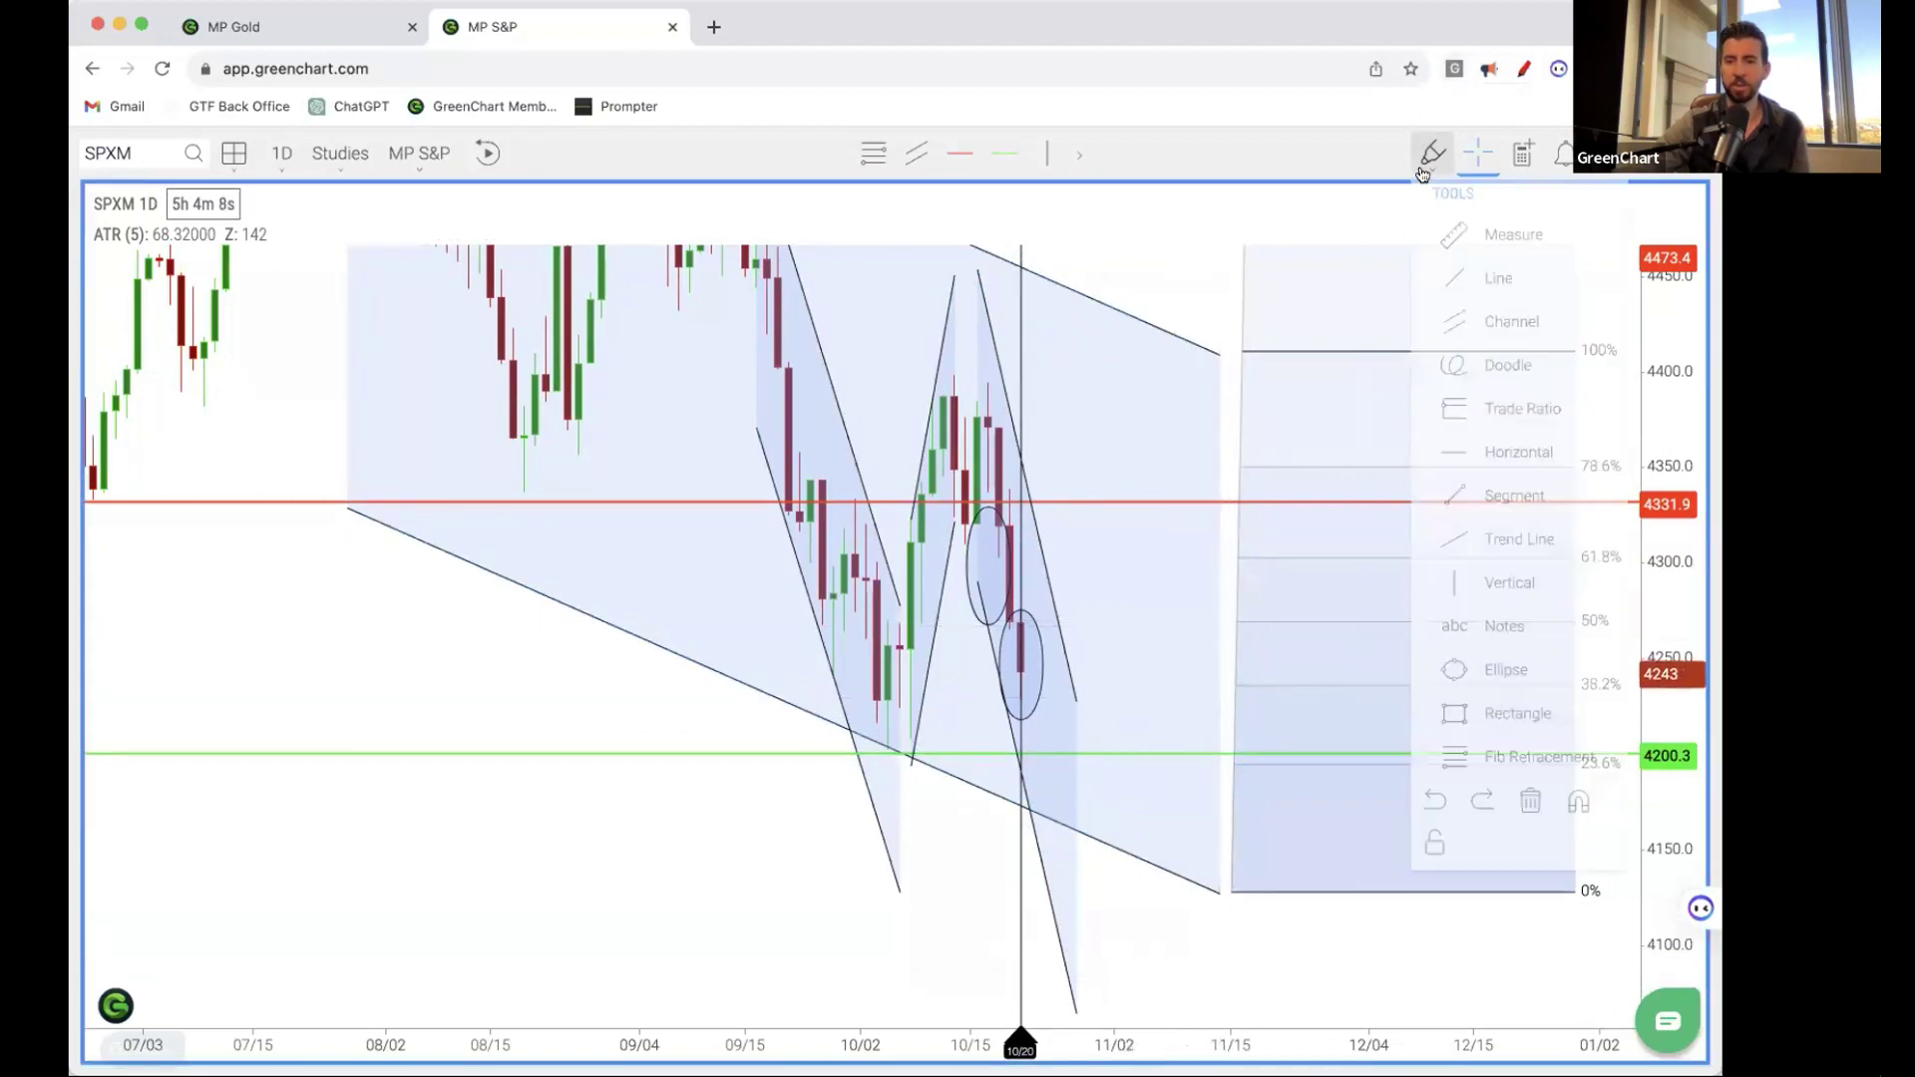
left_click(1482, 666)
mouse_move(647, 849)
left_mouse_down()
mouse_move(701, 920)
mouse_move(746, 938)
mouse_move(724, 855)
mouse_move(1236, 635)
mouse_move(1201, 655)
left_mouse_up()
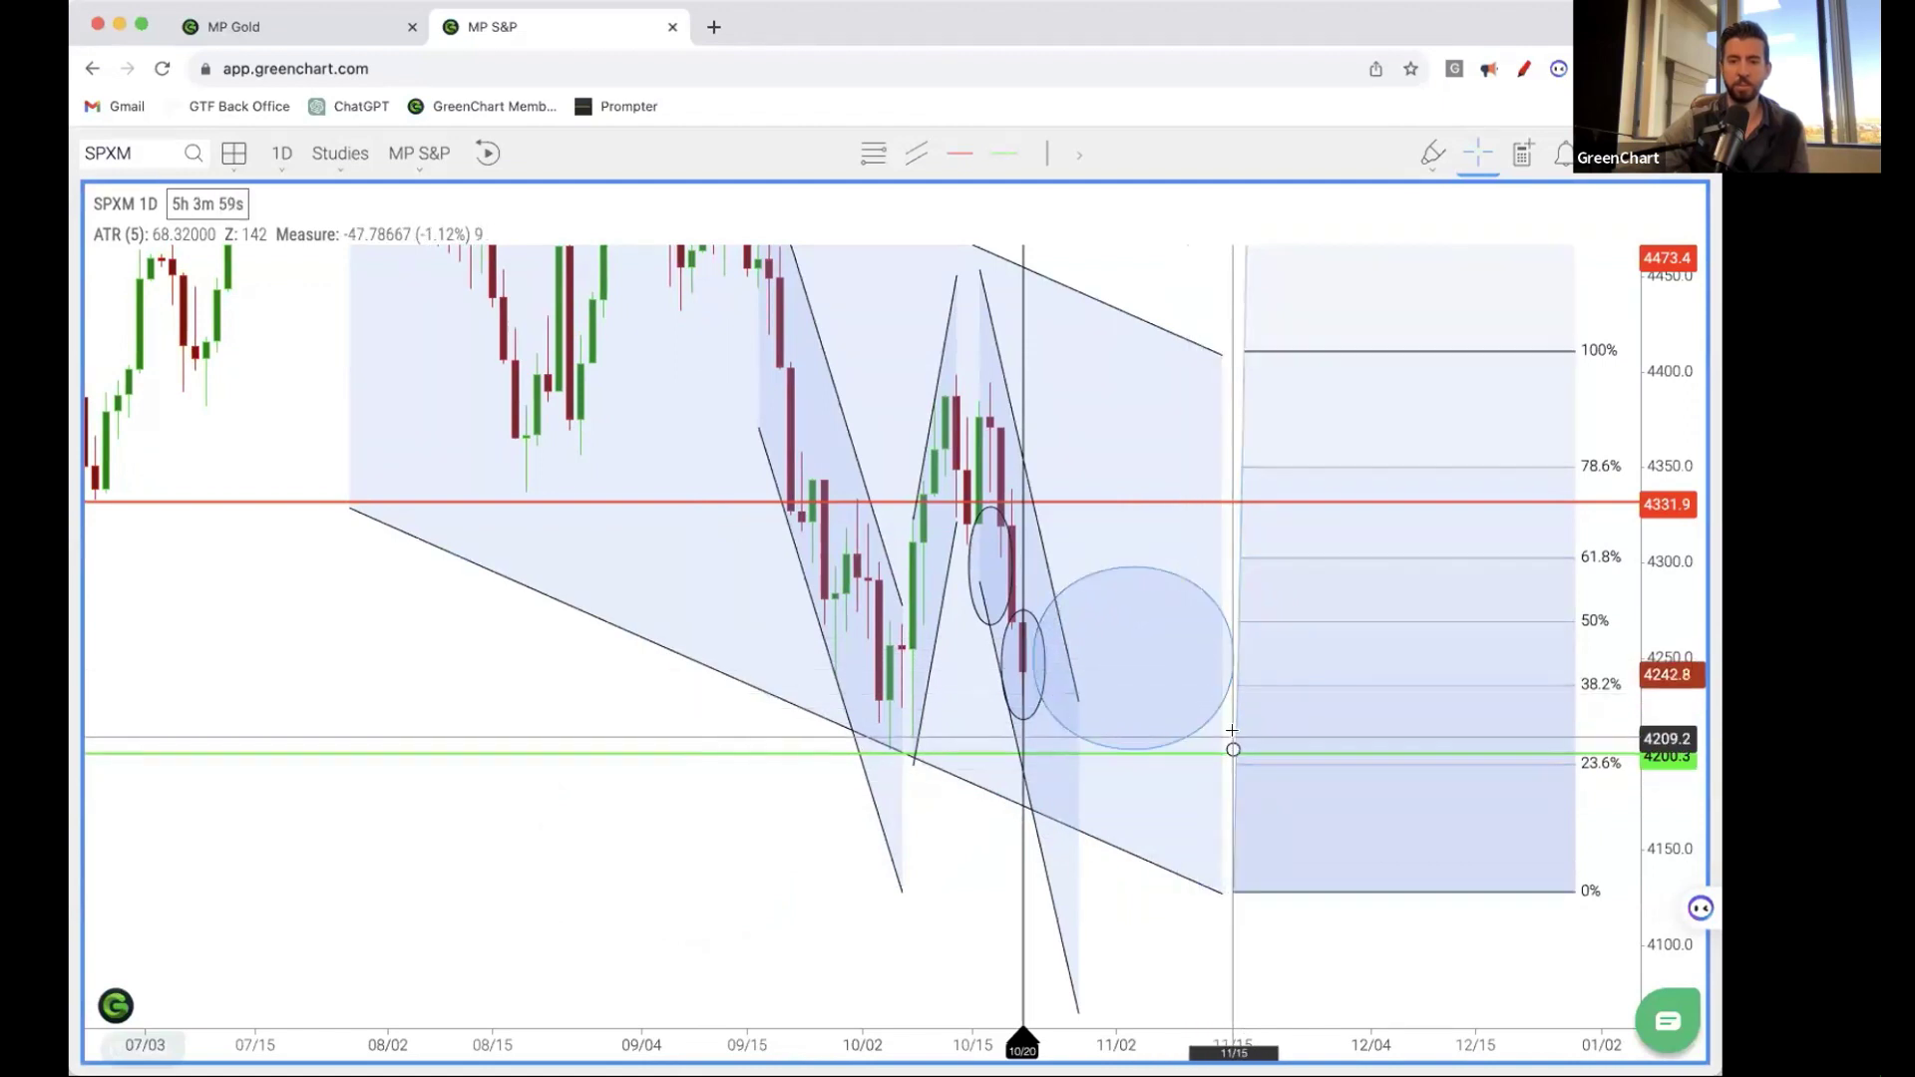
left_click_drag(1232, 748, 1177, 752)
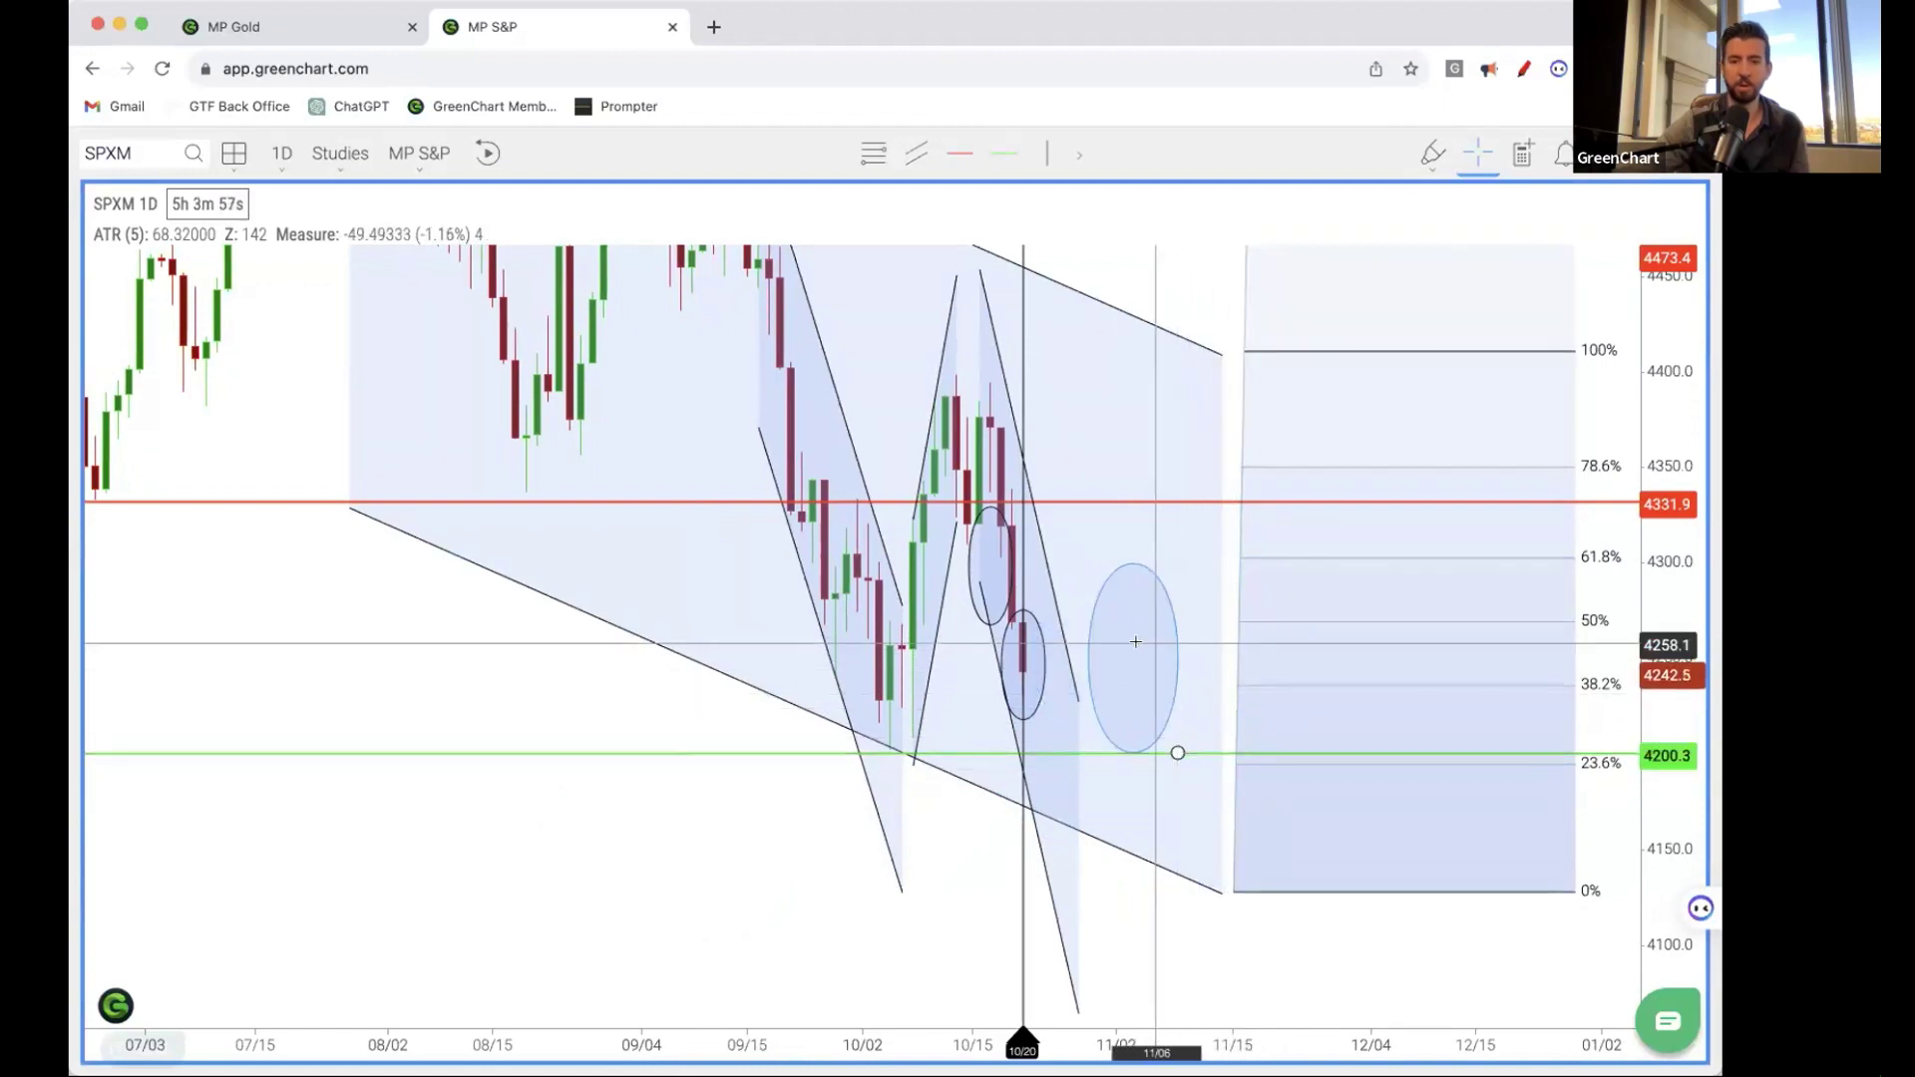
left_click_drag(1136, 641, 1108, 640)
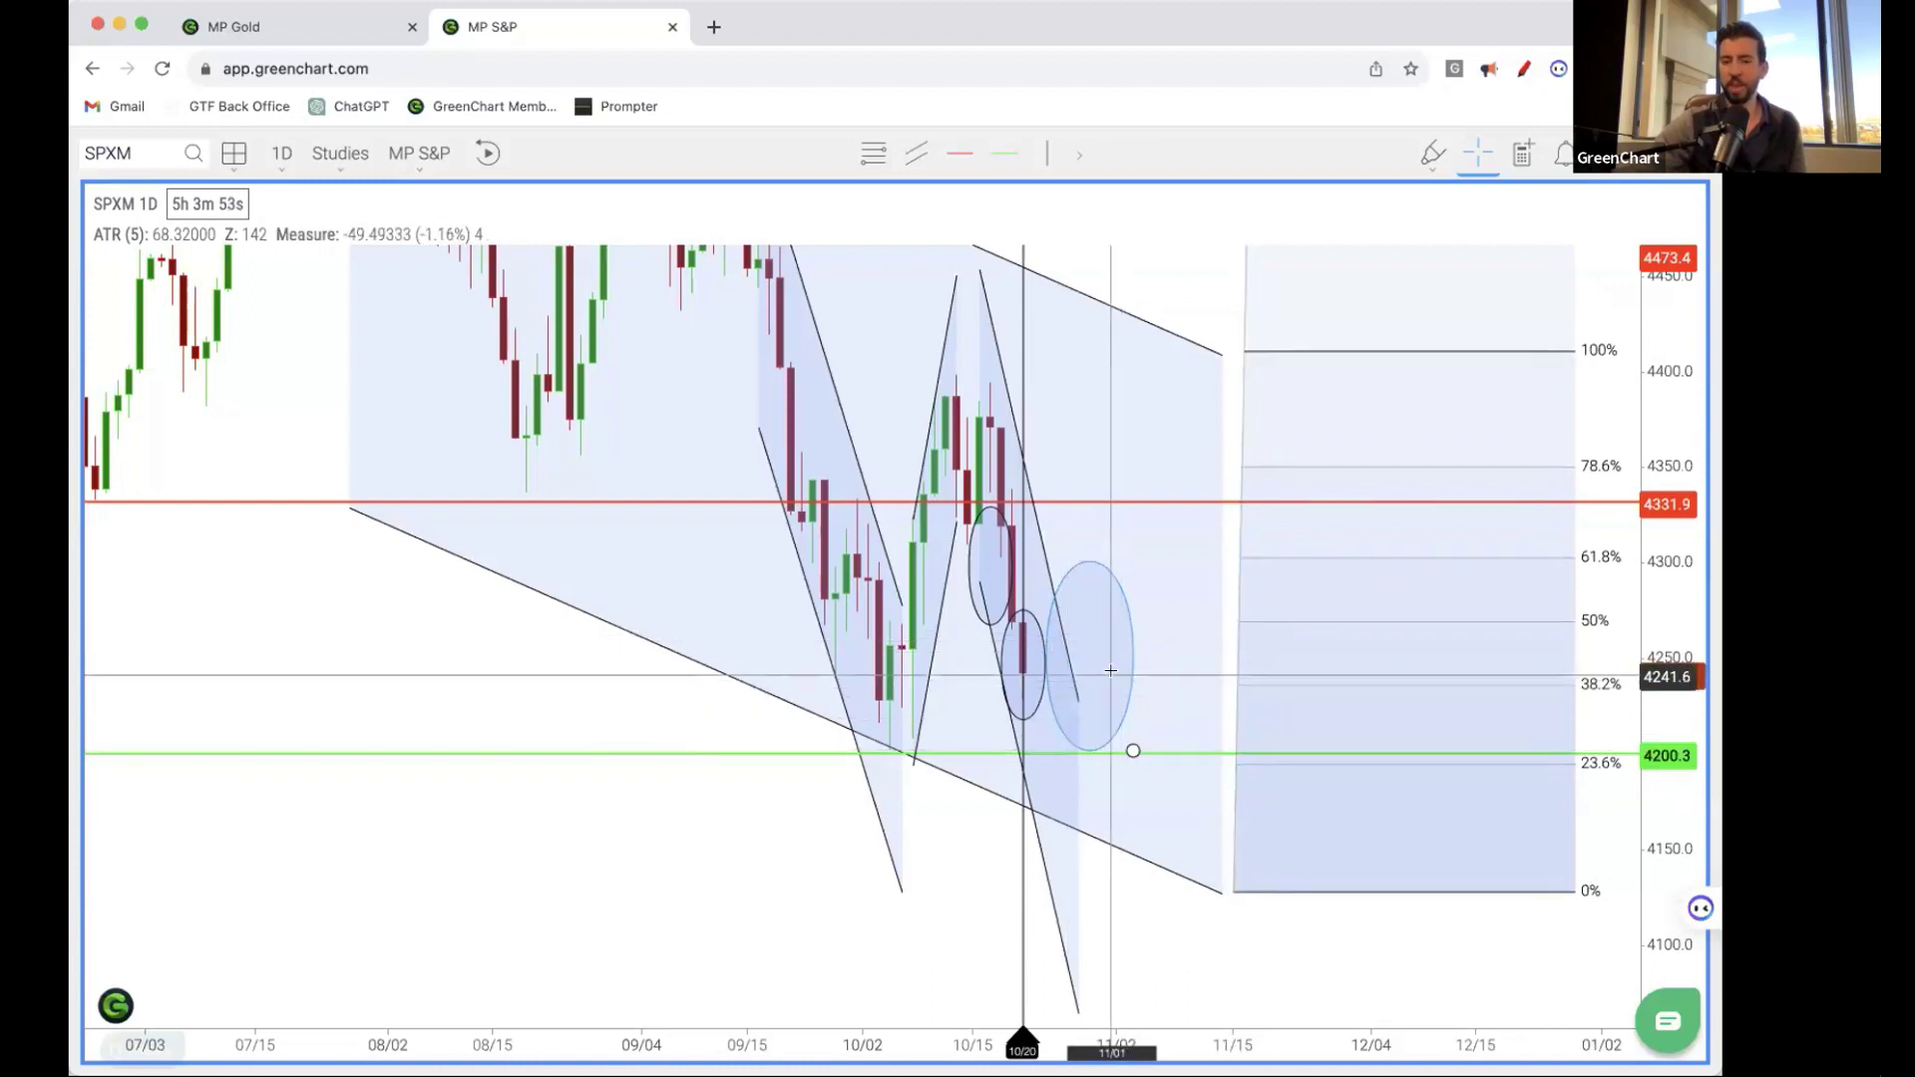
left_click(1170, 944)
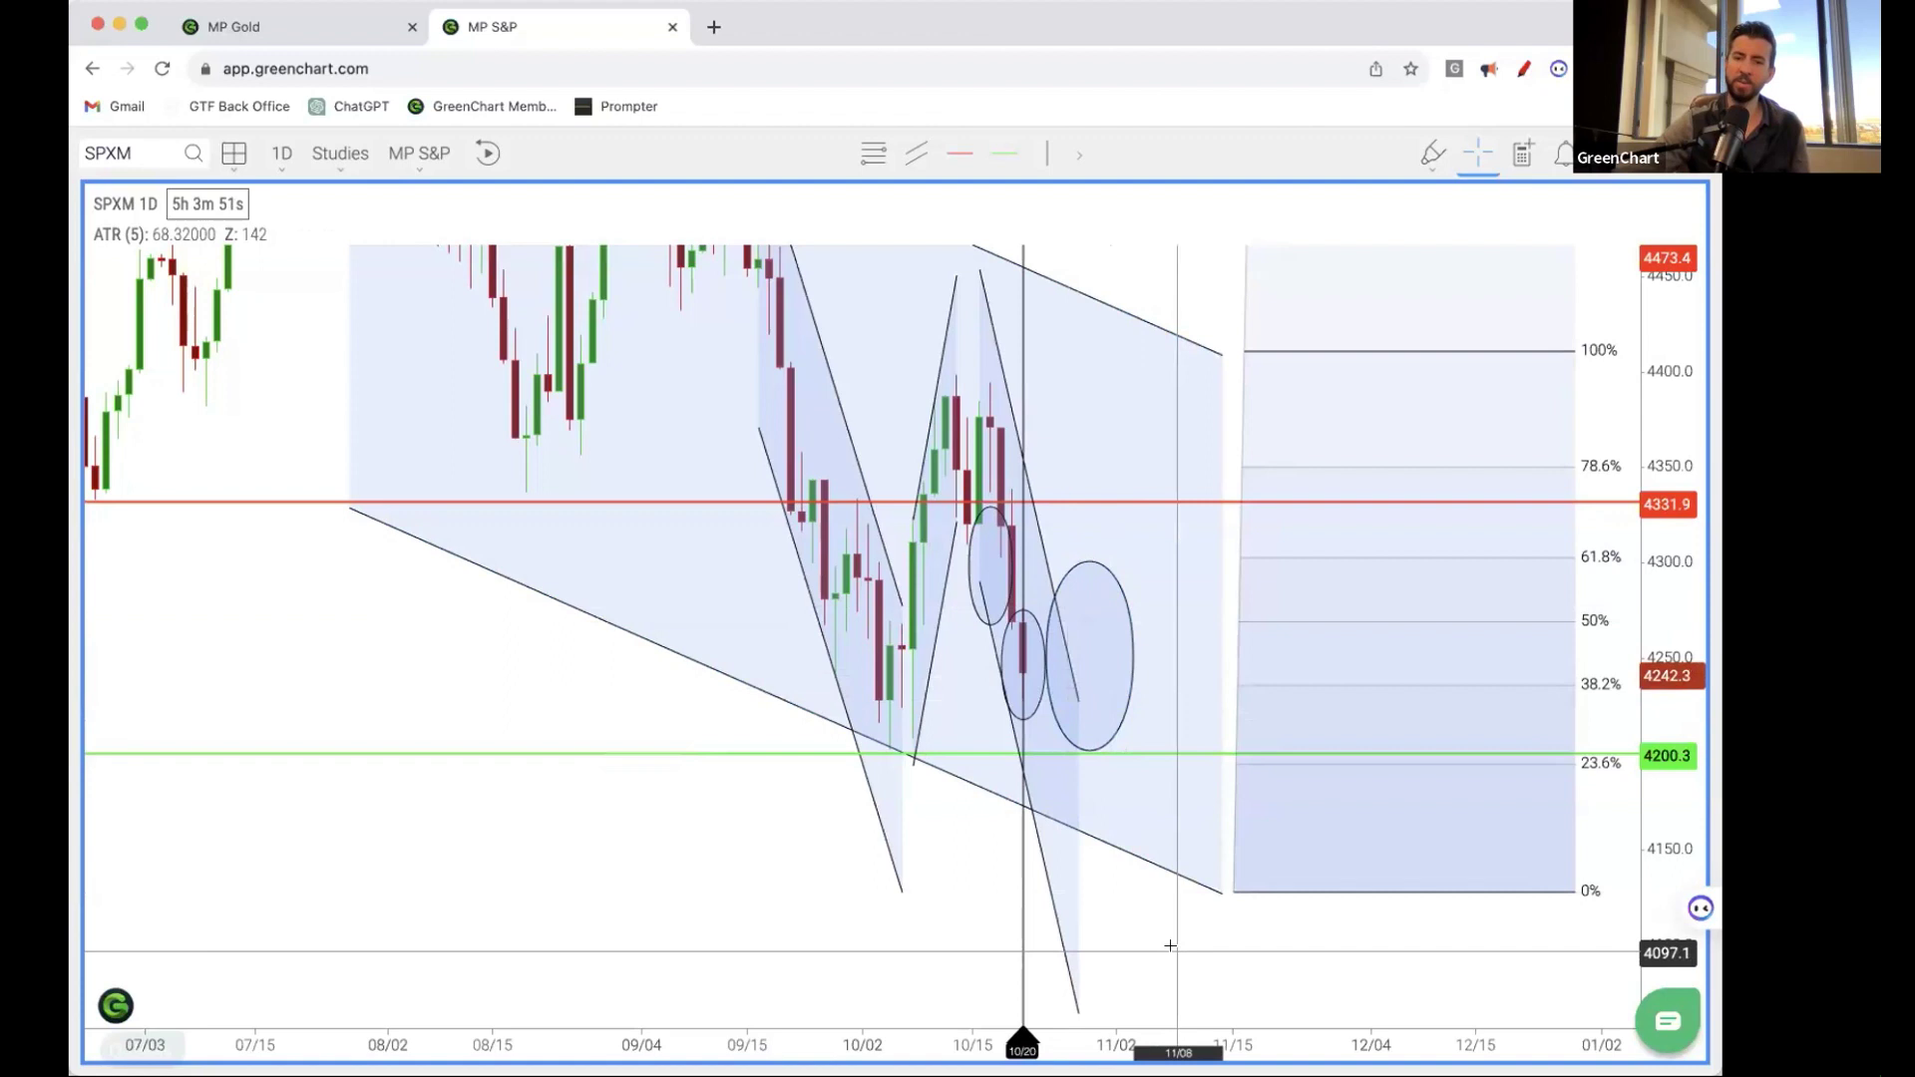
- Examine the new ellipse and the end of the long descending channel against the Fibonacci levels and the 4200.3 line
left_click(1097, 748)
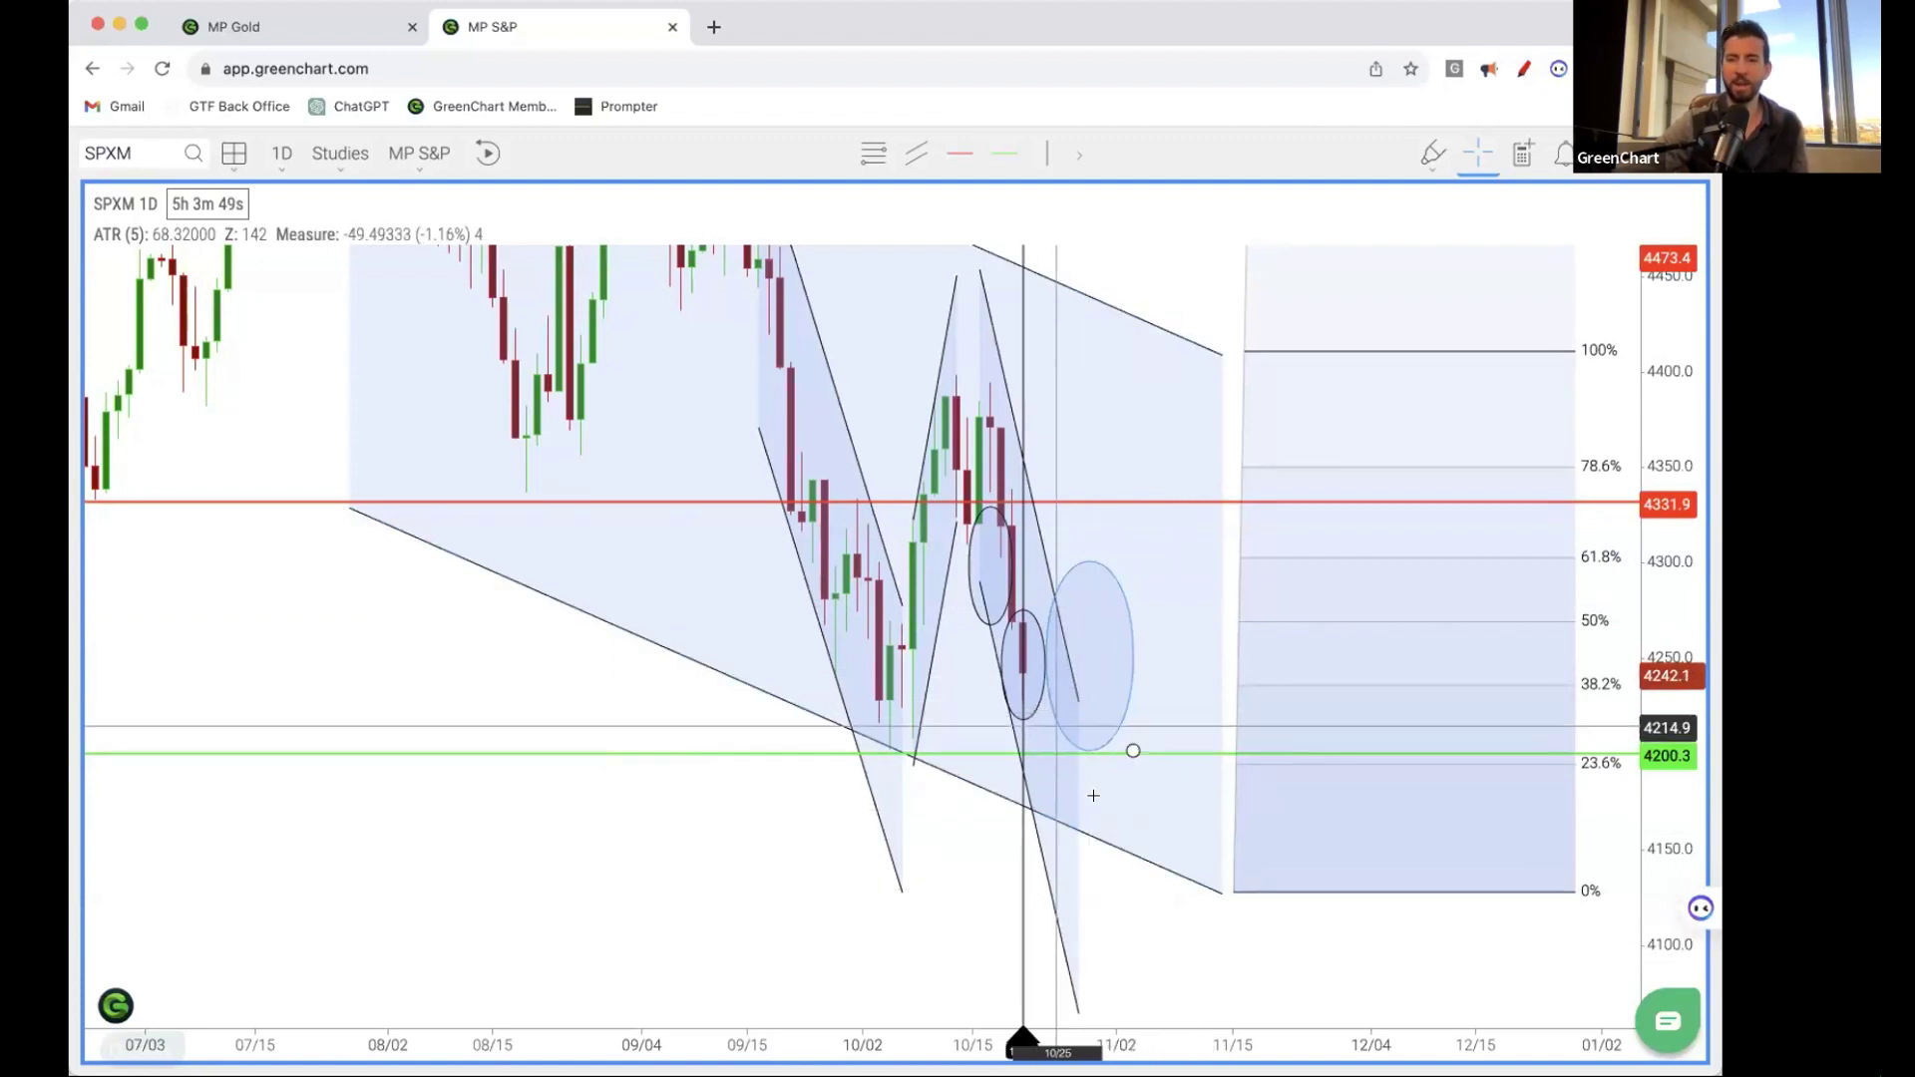
left_click(1178, 753)
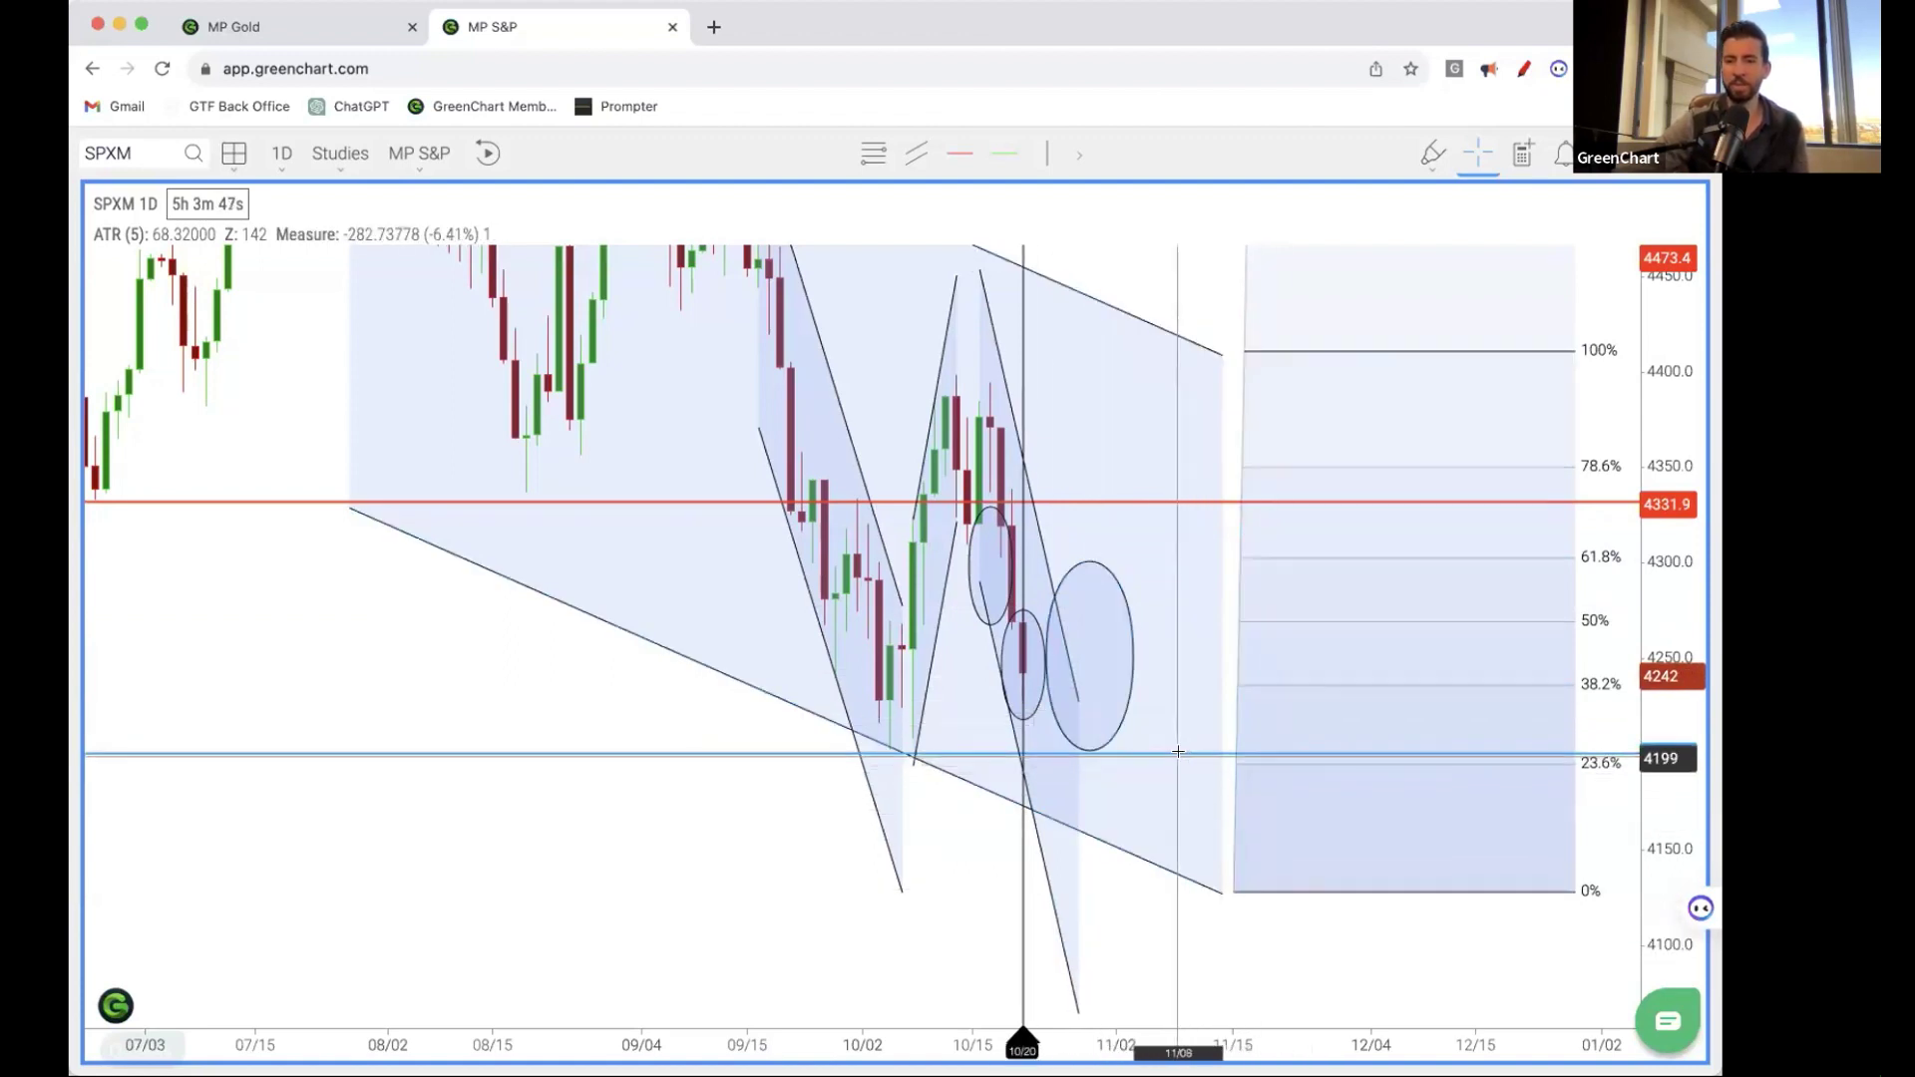
left_click(1246, 621)
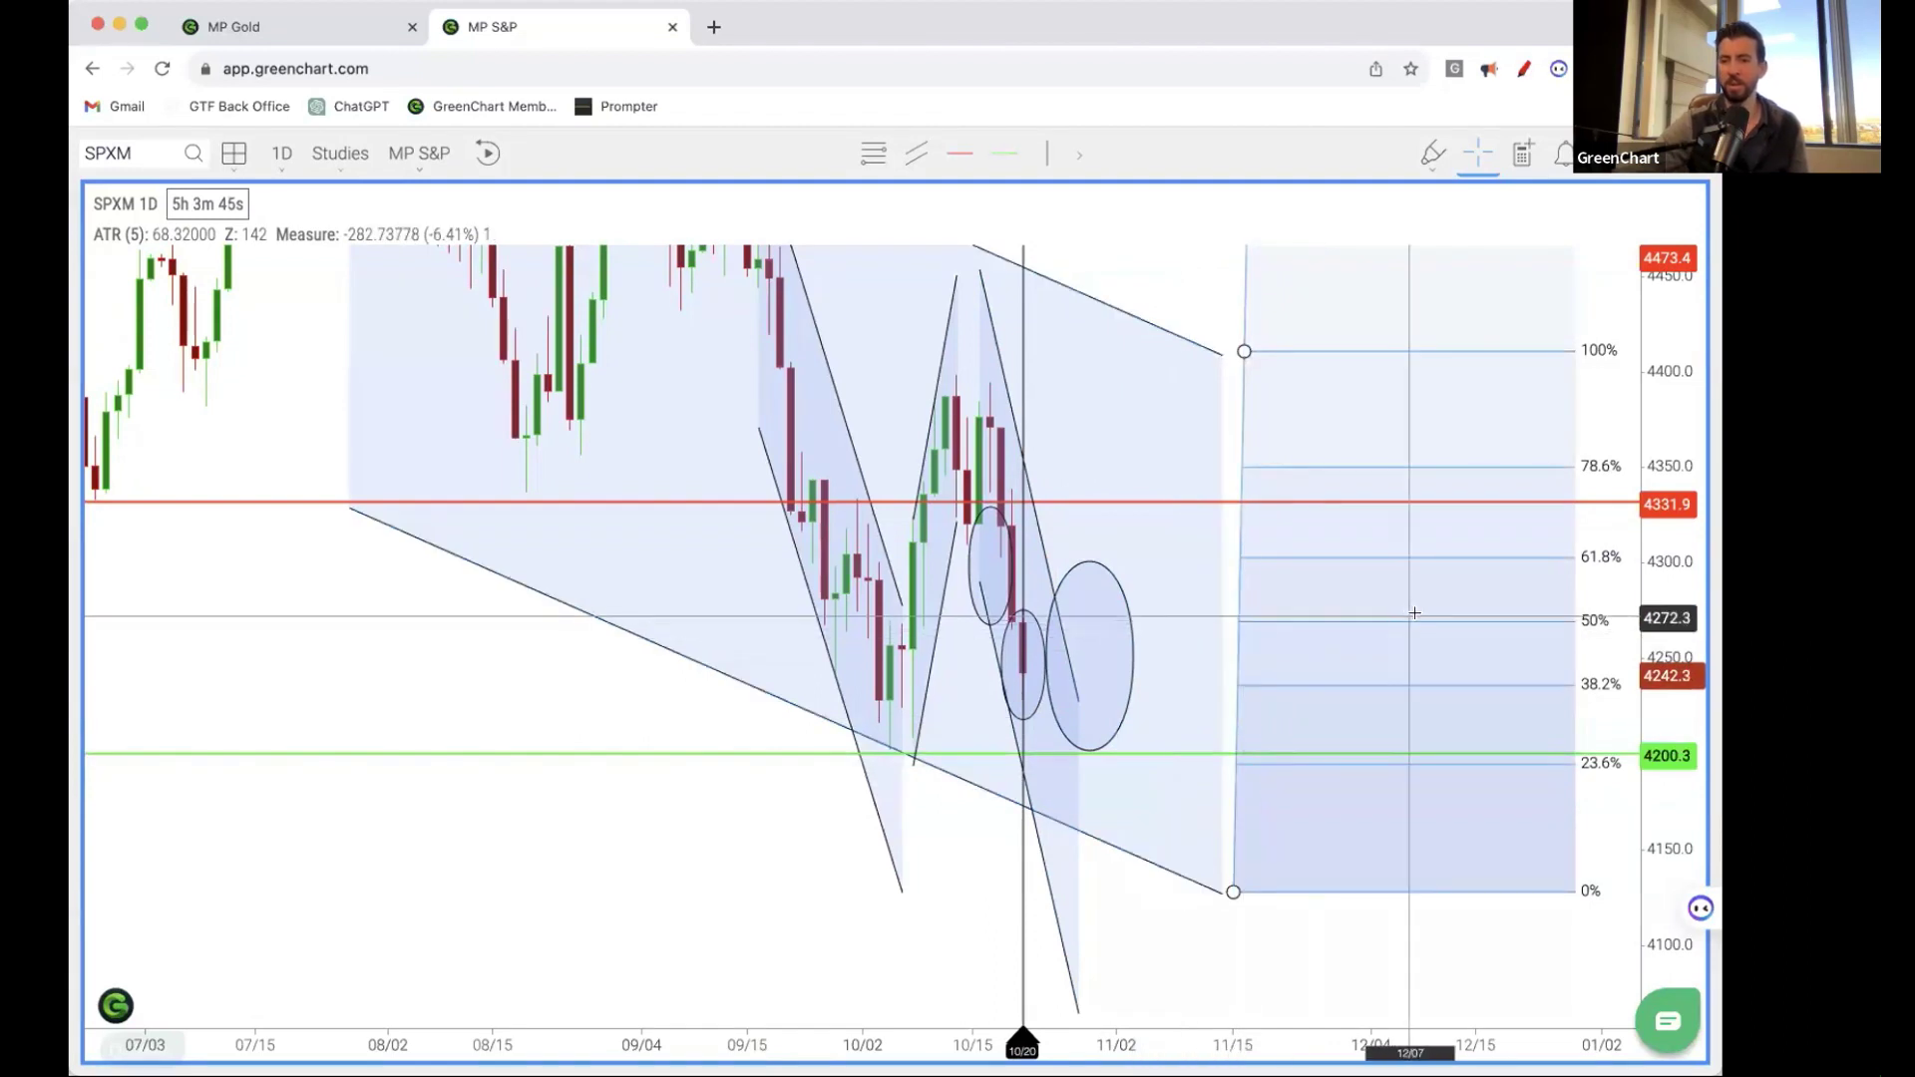
left_click_drag(1244, 351, 1221, 359)
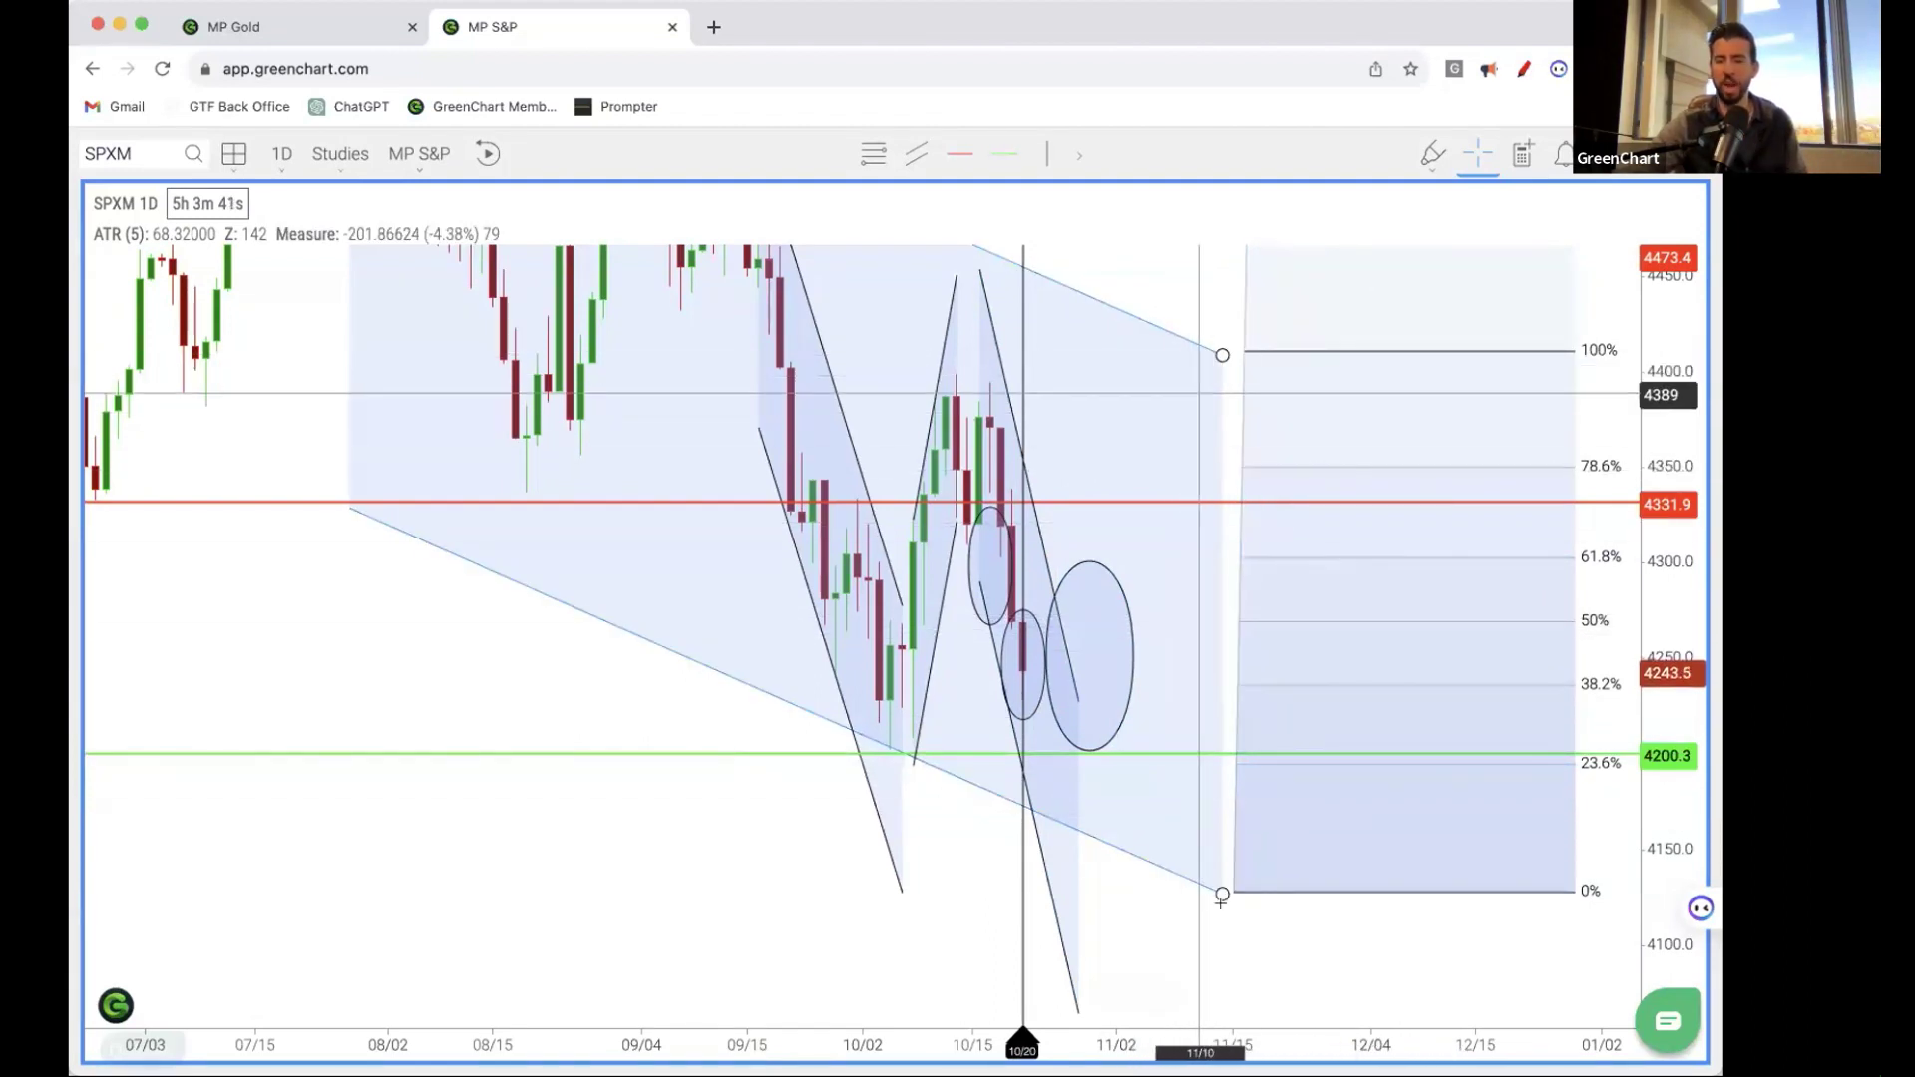
left_click(1203, 502)
left_click(1235, 744)
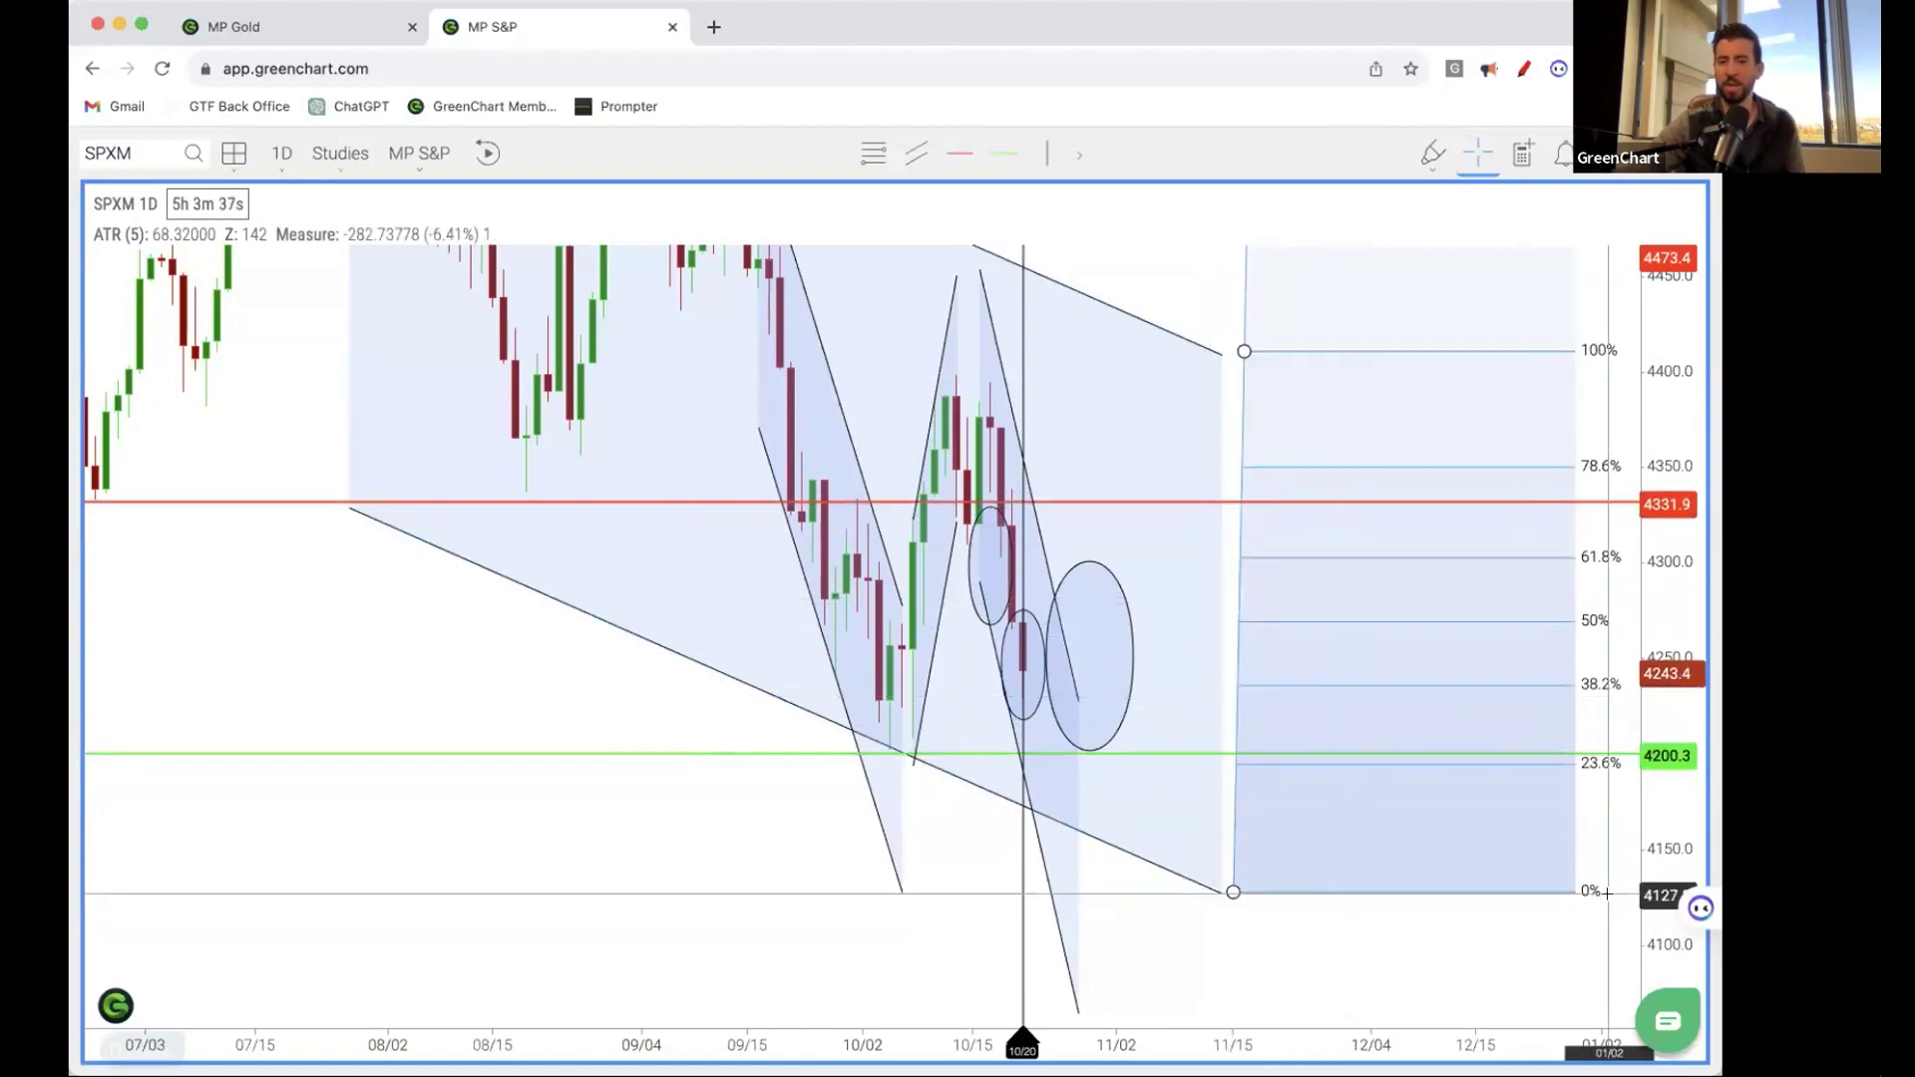
left_click(1124, 639)
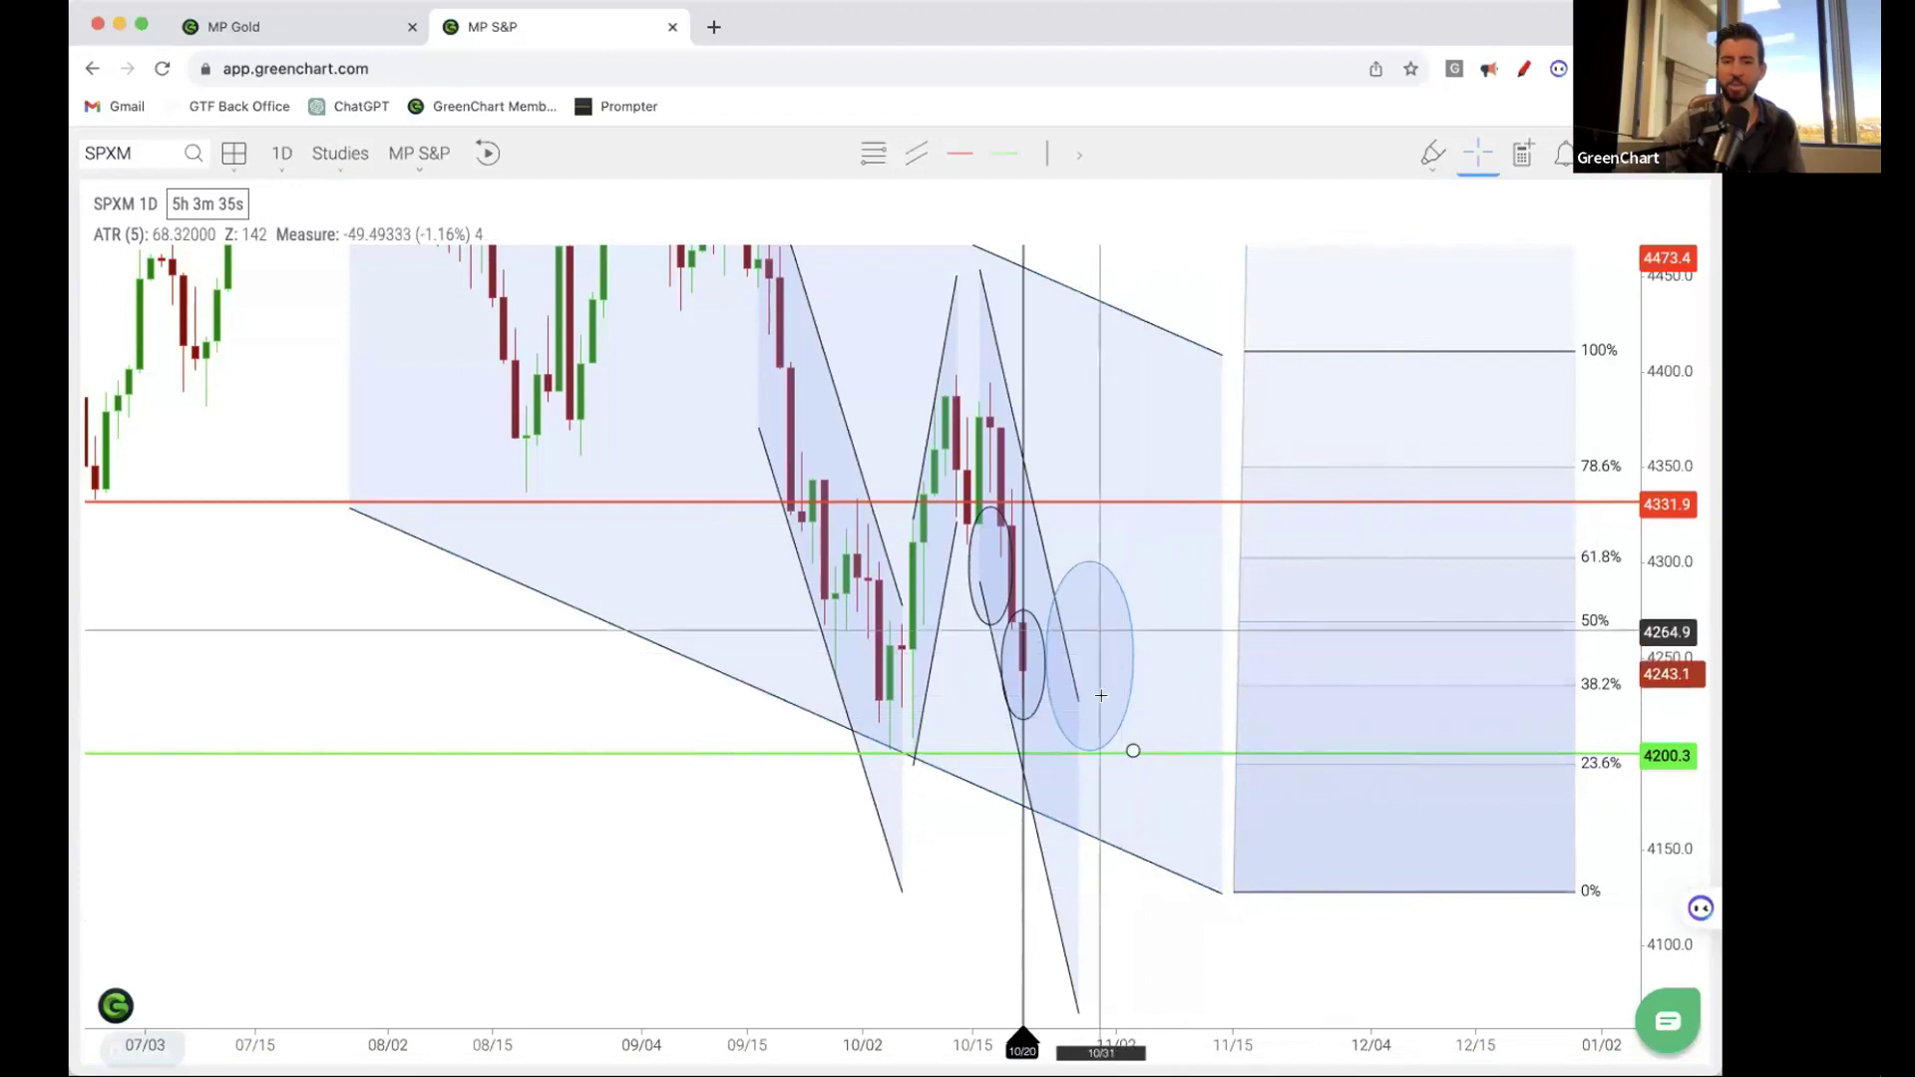
left_click(1095, 811)
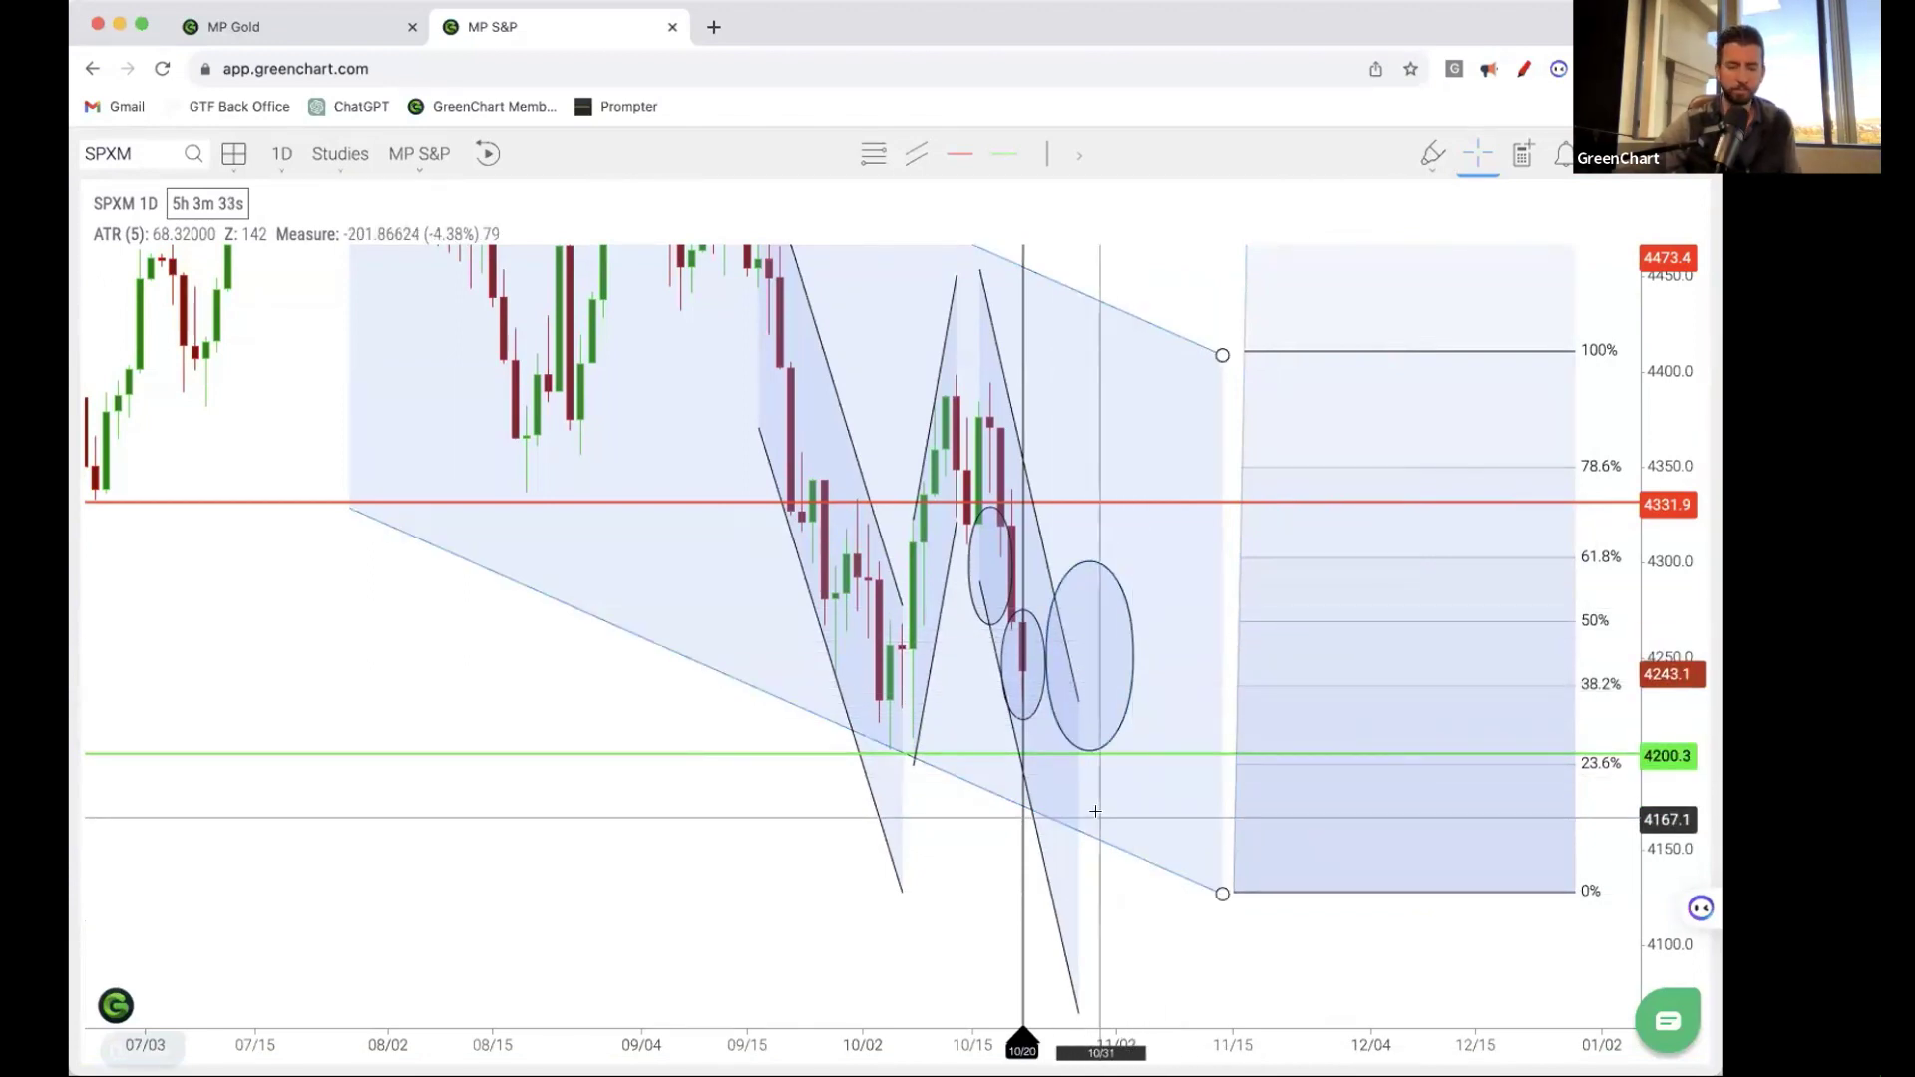
left_click(1137, 689)
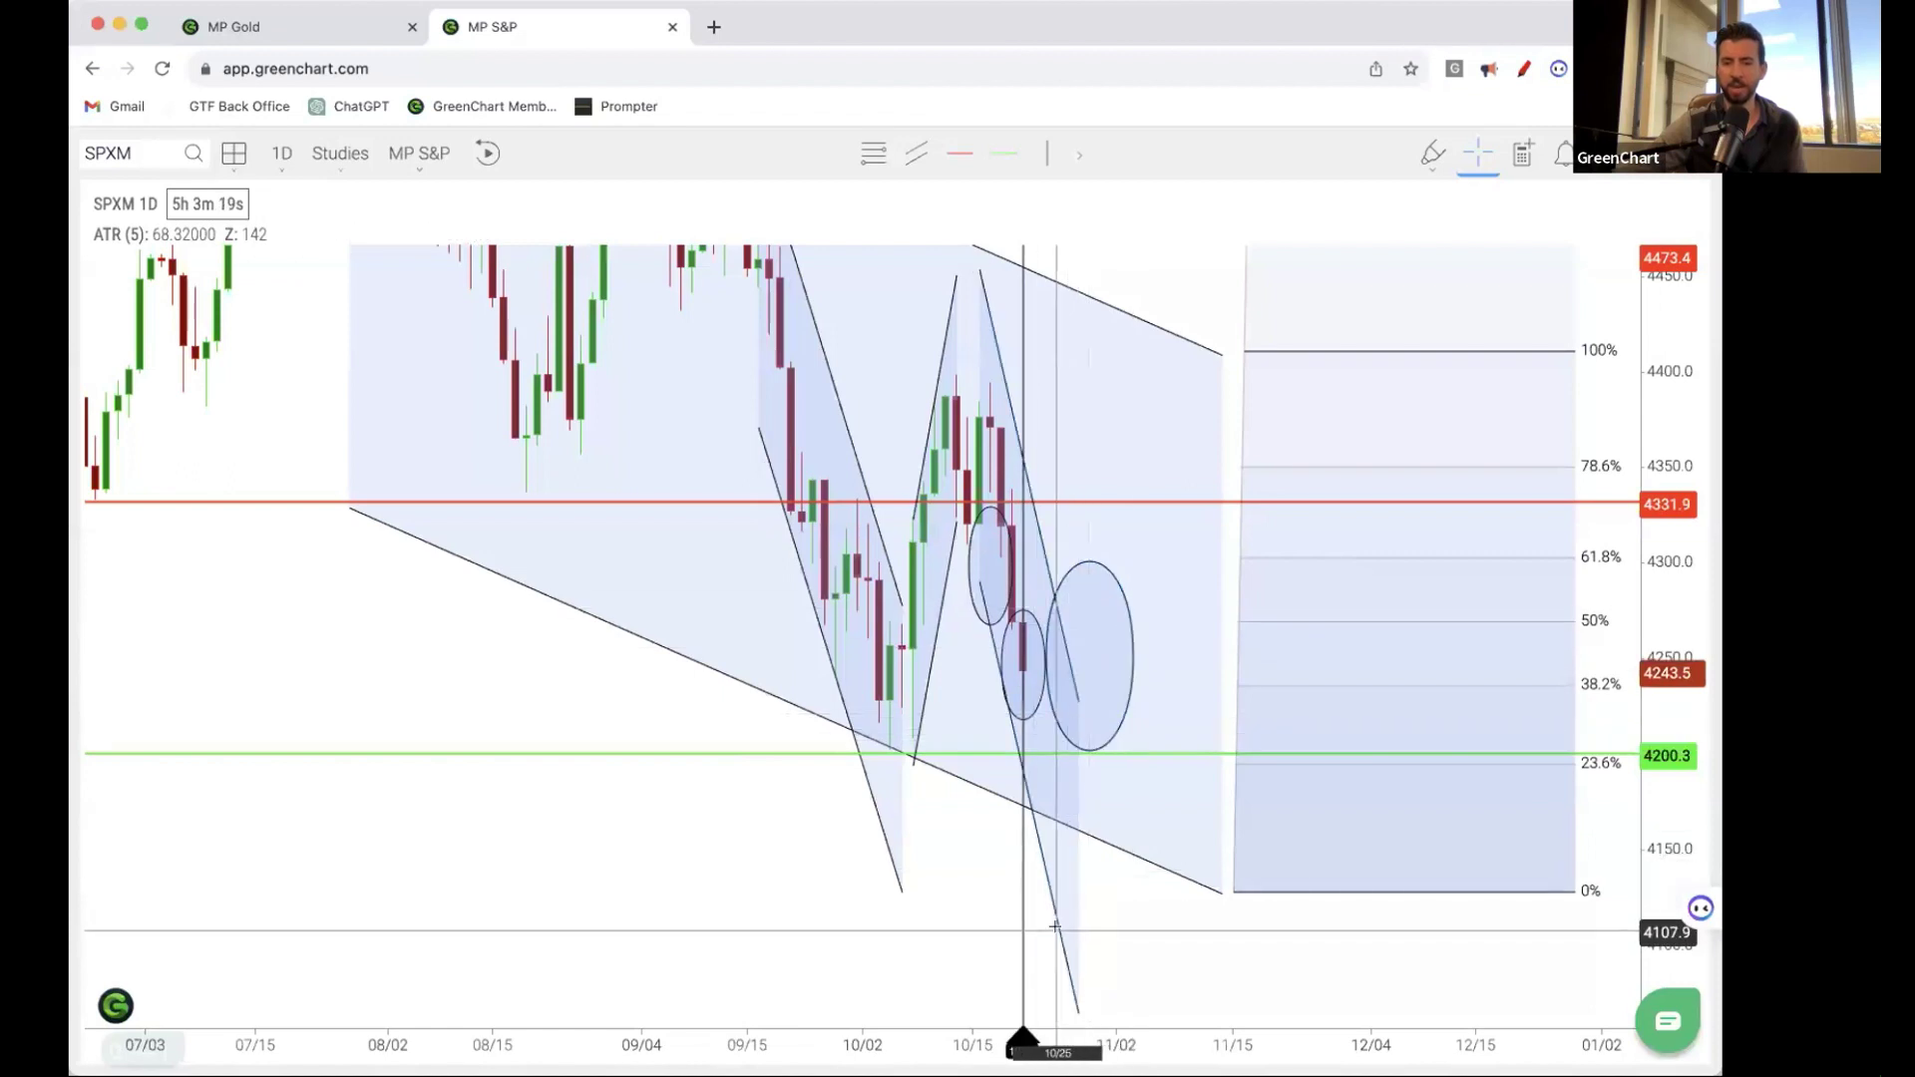
- Return to the three-chart layout and mark the 10/20 07:00 candle on the 4H chart with a vertical line
double_click(732, 890)
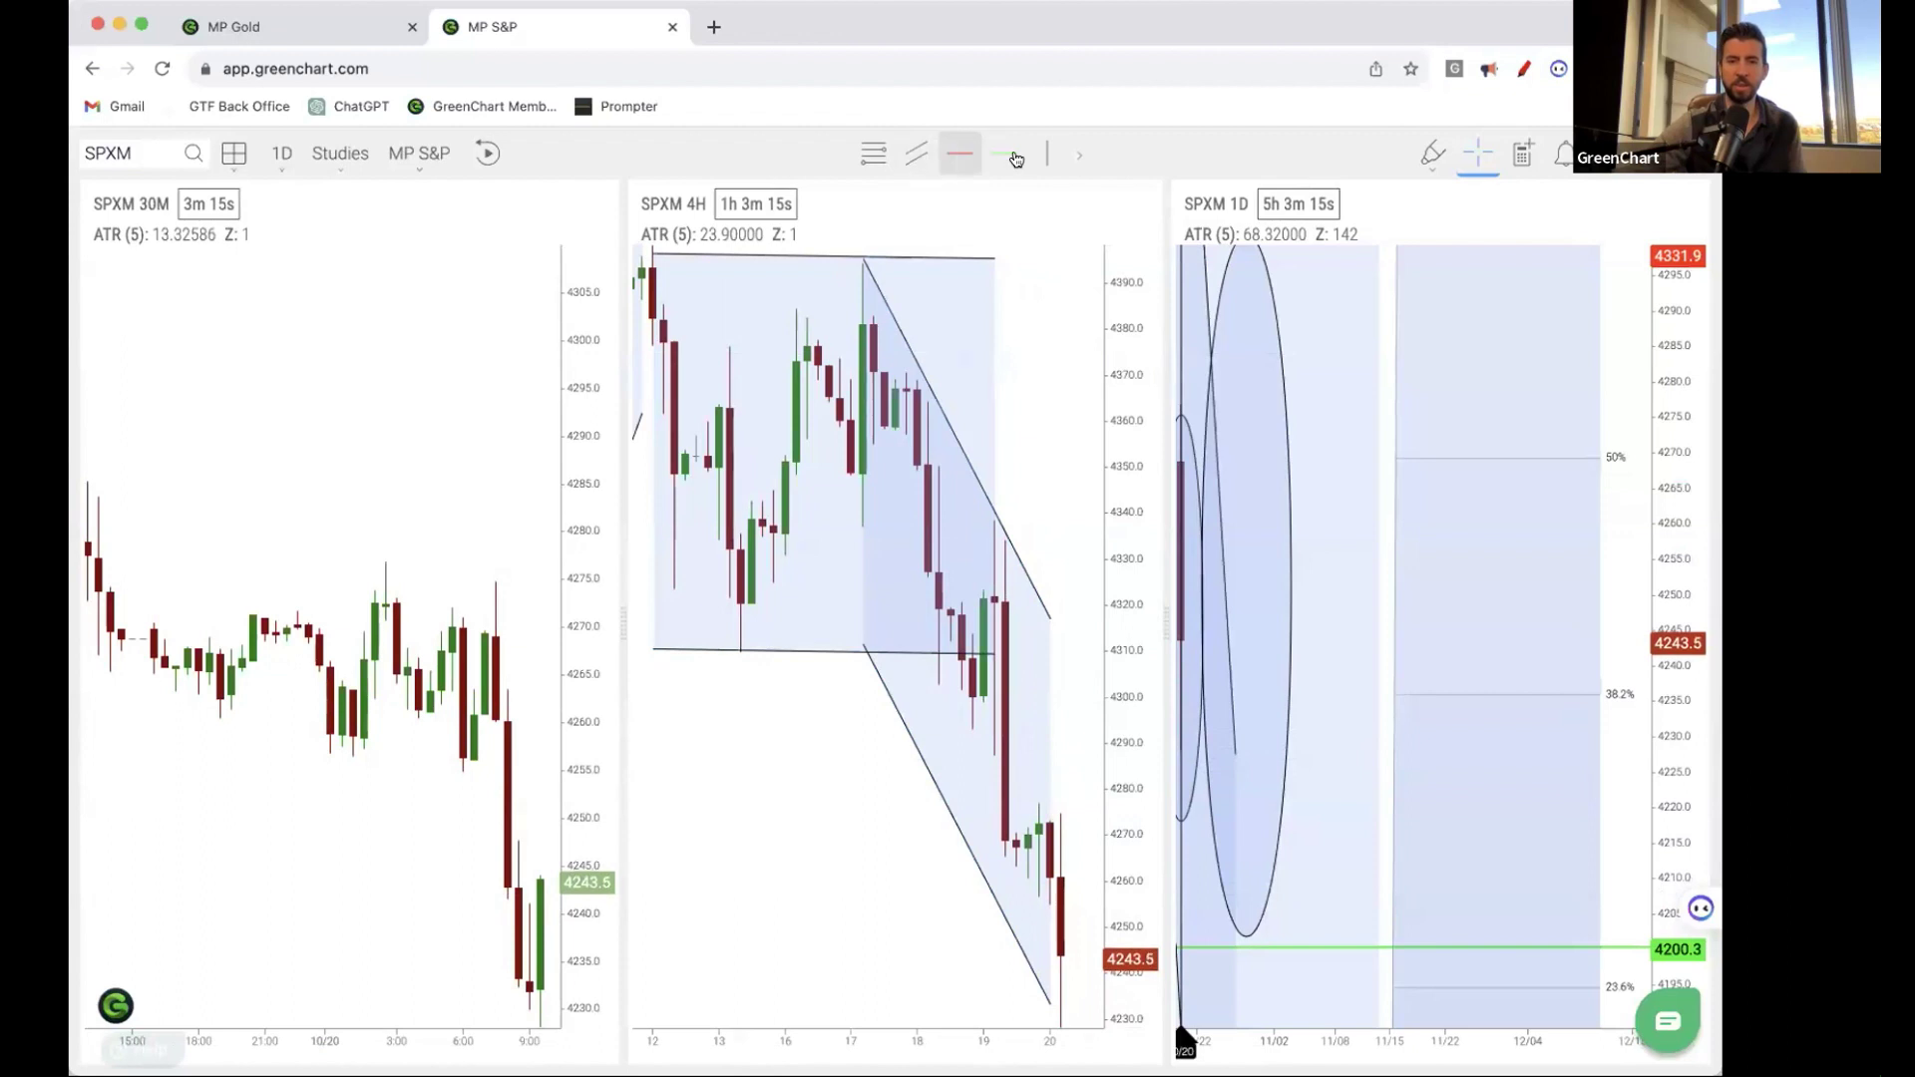
left_click(1058, 560)
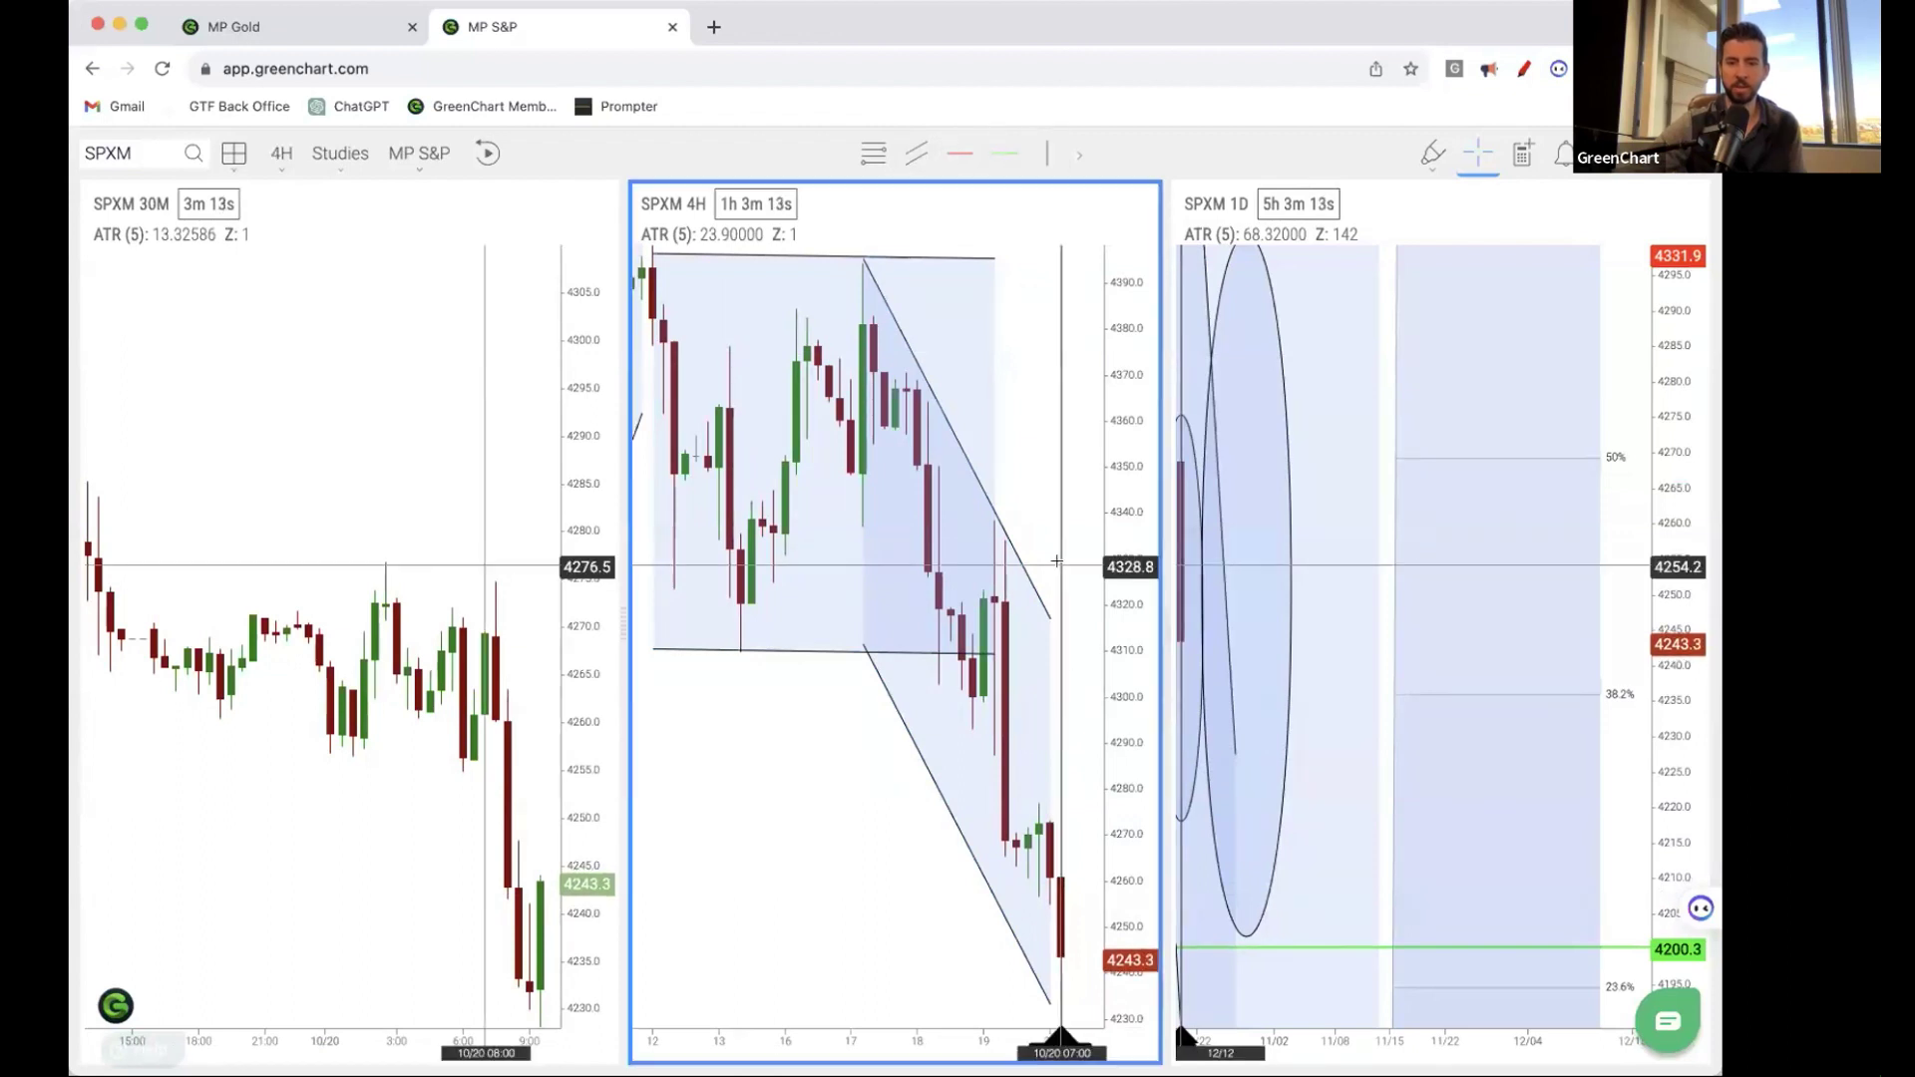
scroll(876, 949, "down", 3)
scroll(876, 949, "down", 5)
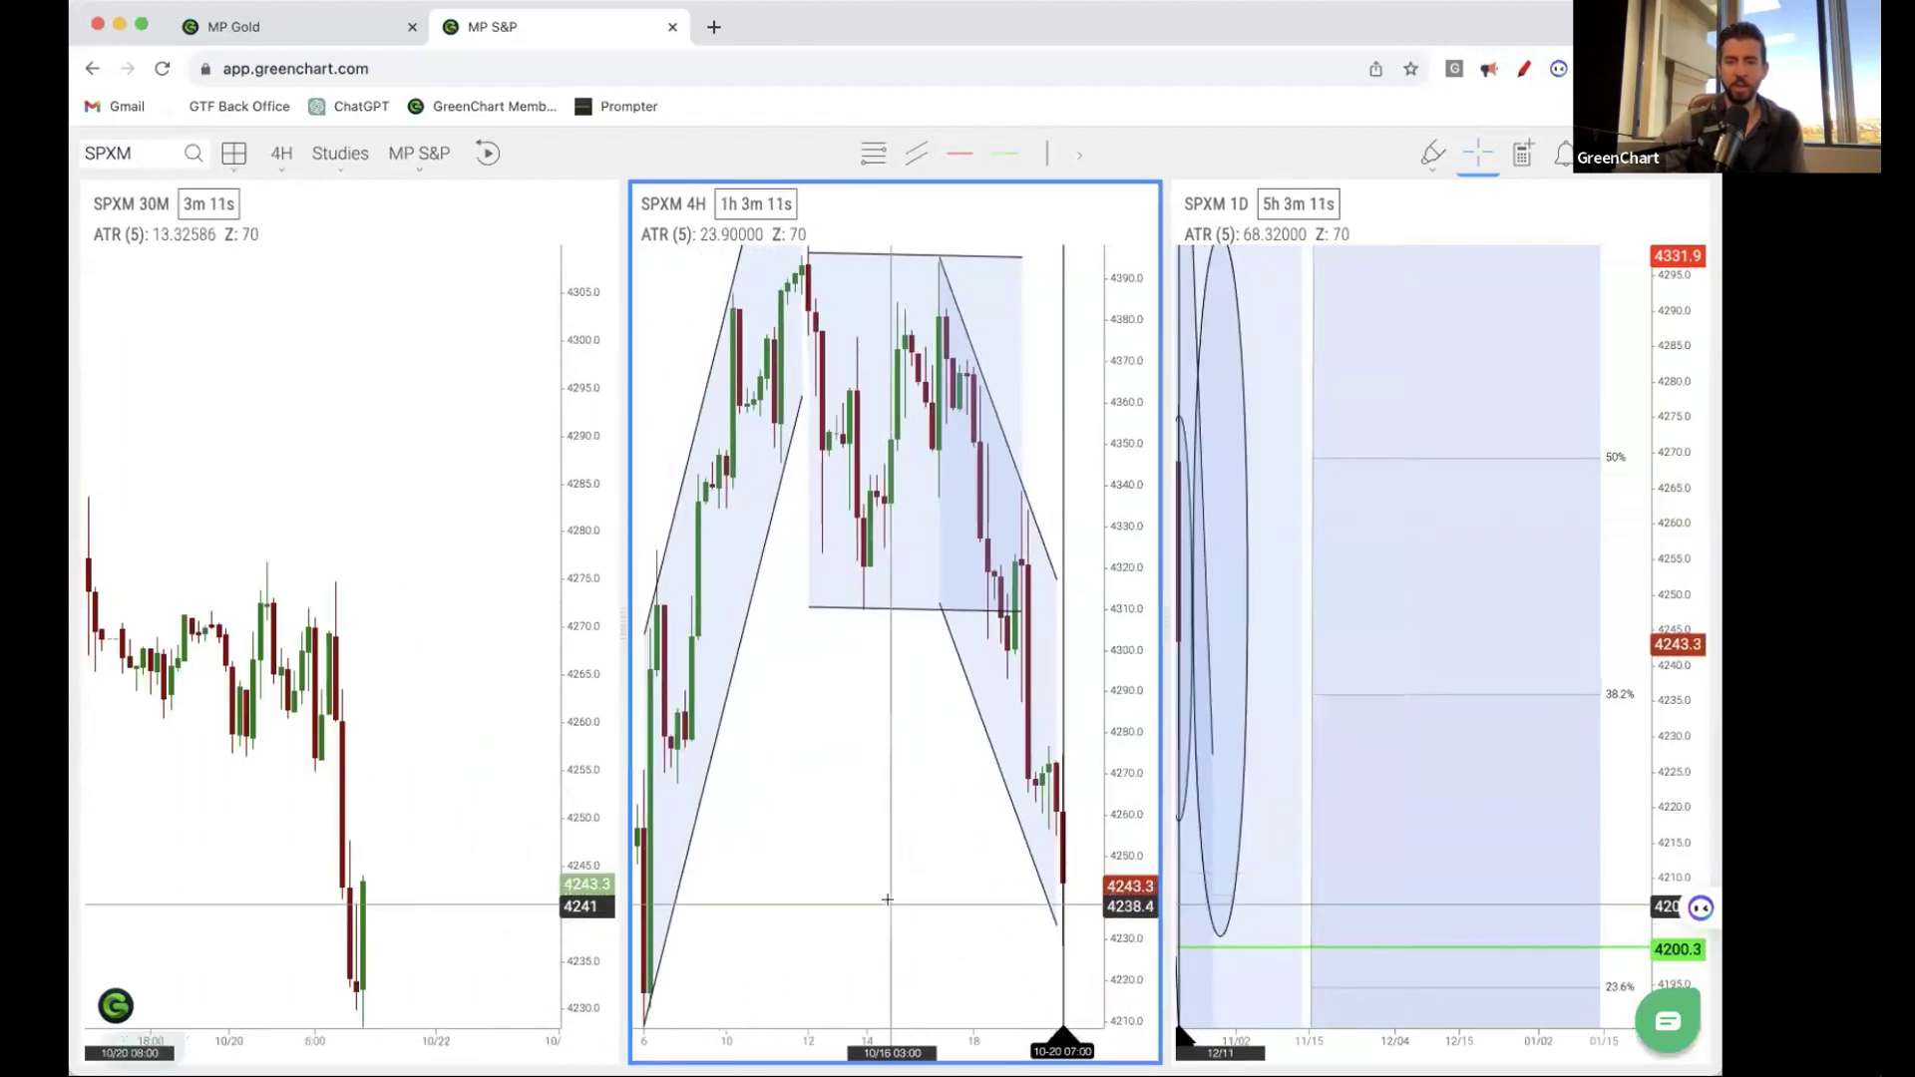
scroll(1023, 863, "up", 8)
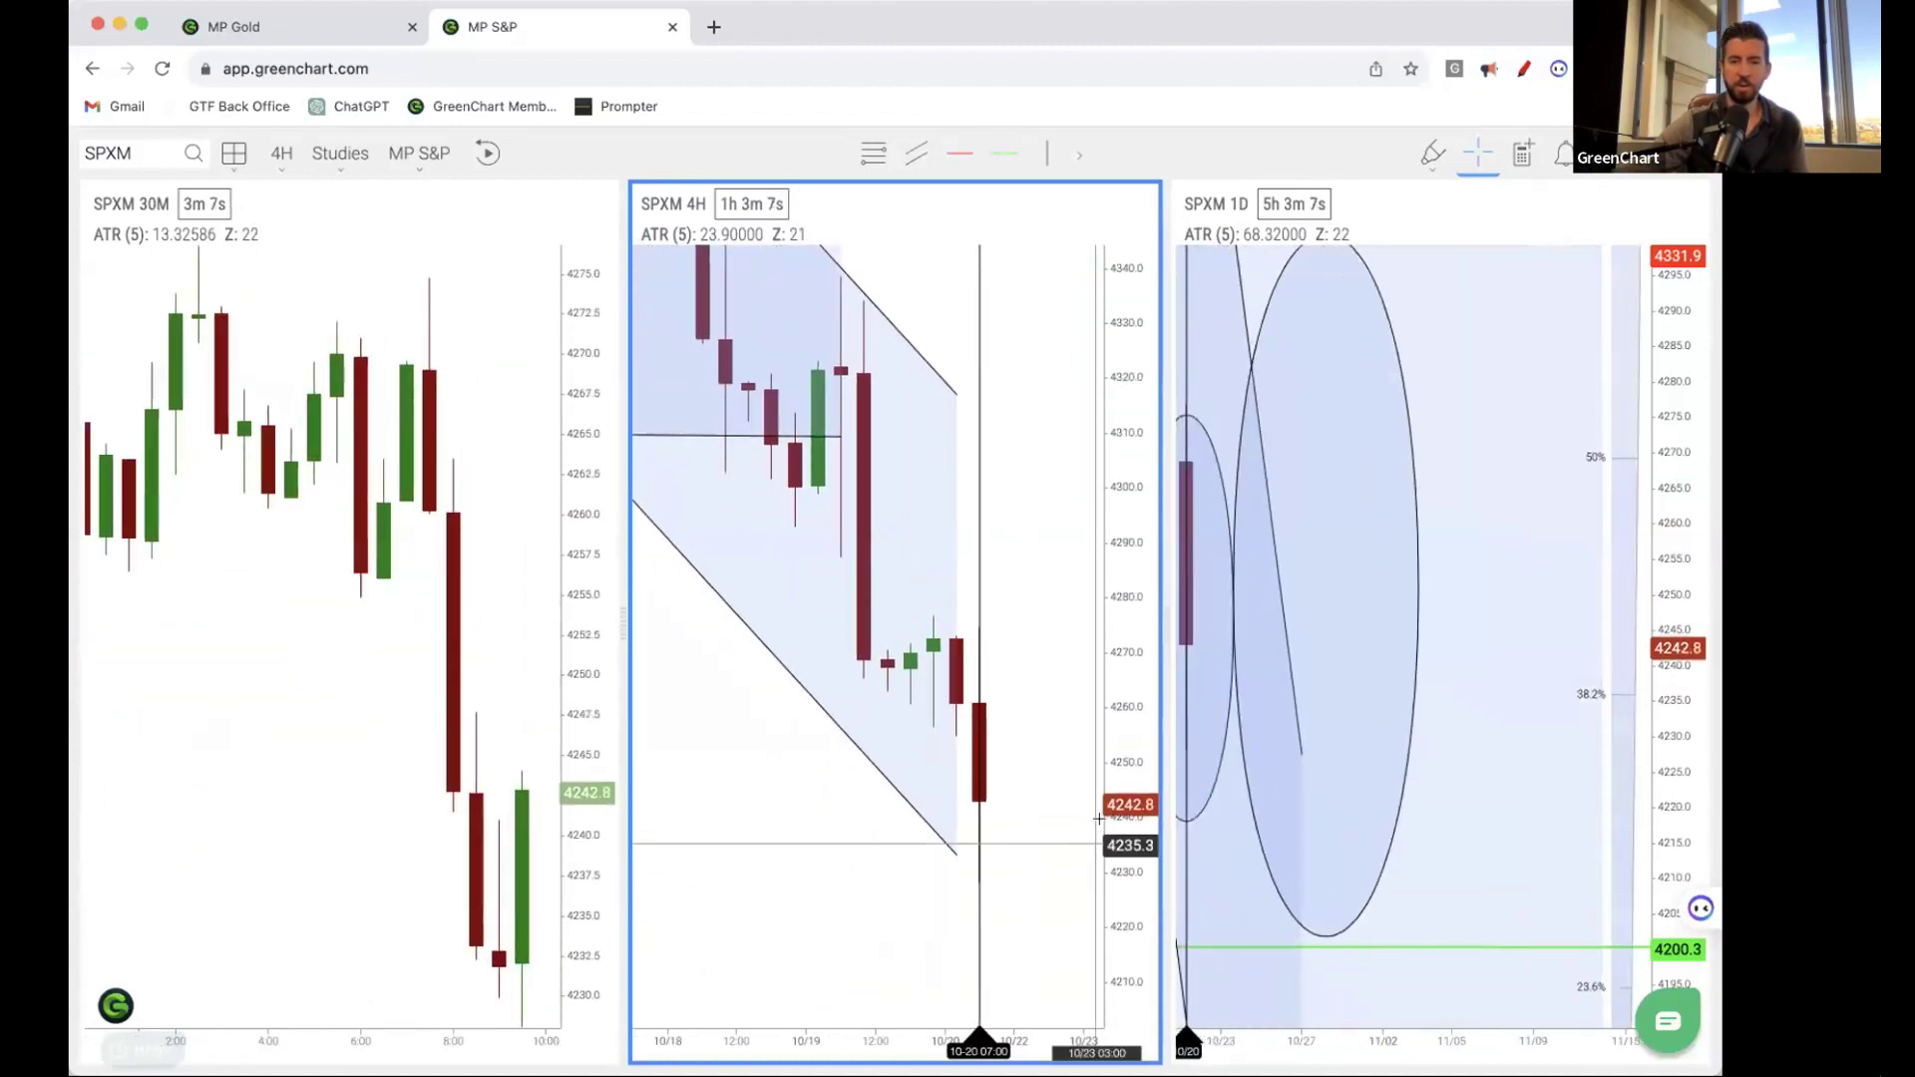
- Enlarge the 4H chart and extend its descending channel to late 10/23, ending at about 4257 above and 4193 below
double_click(740, 927)
left_click_drag(1213, 832, 662, 758)
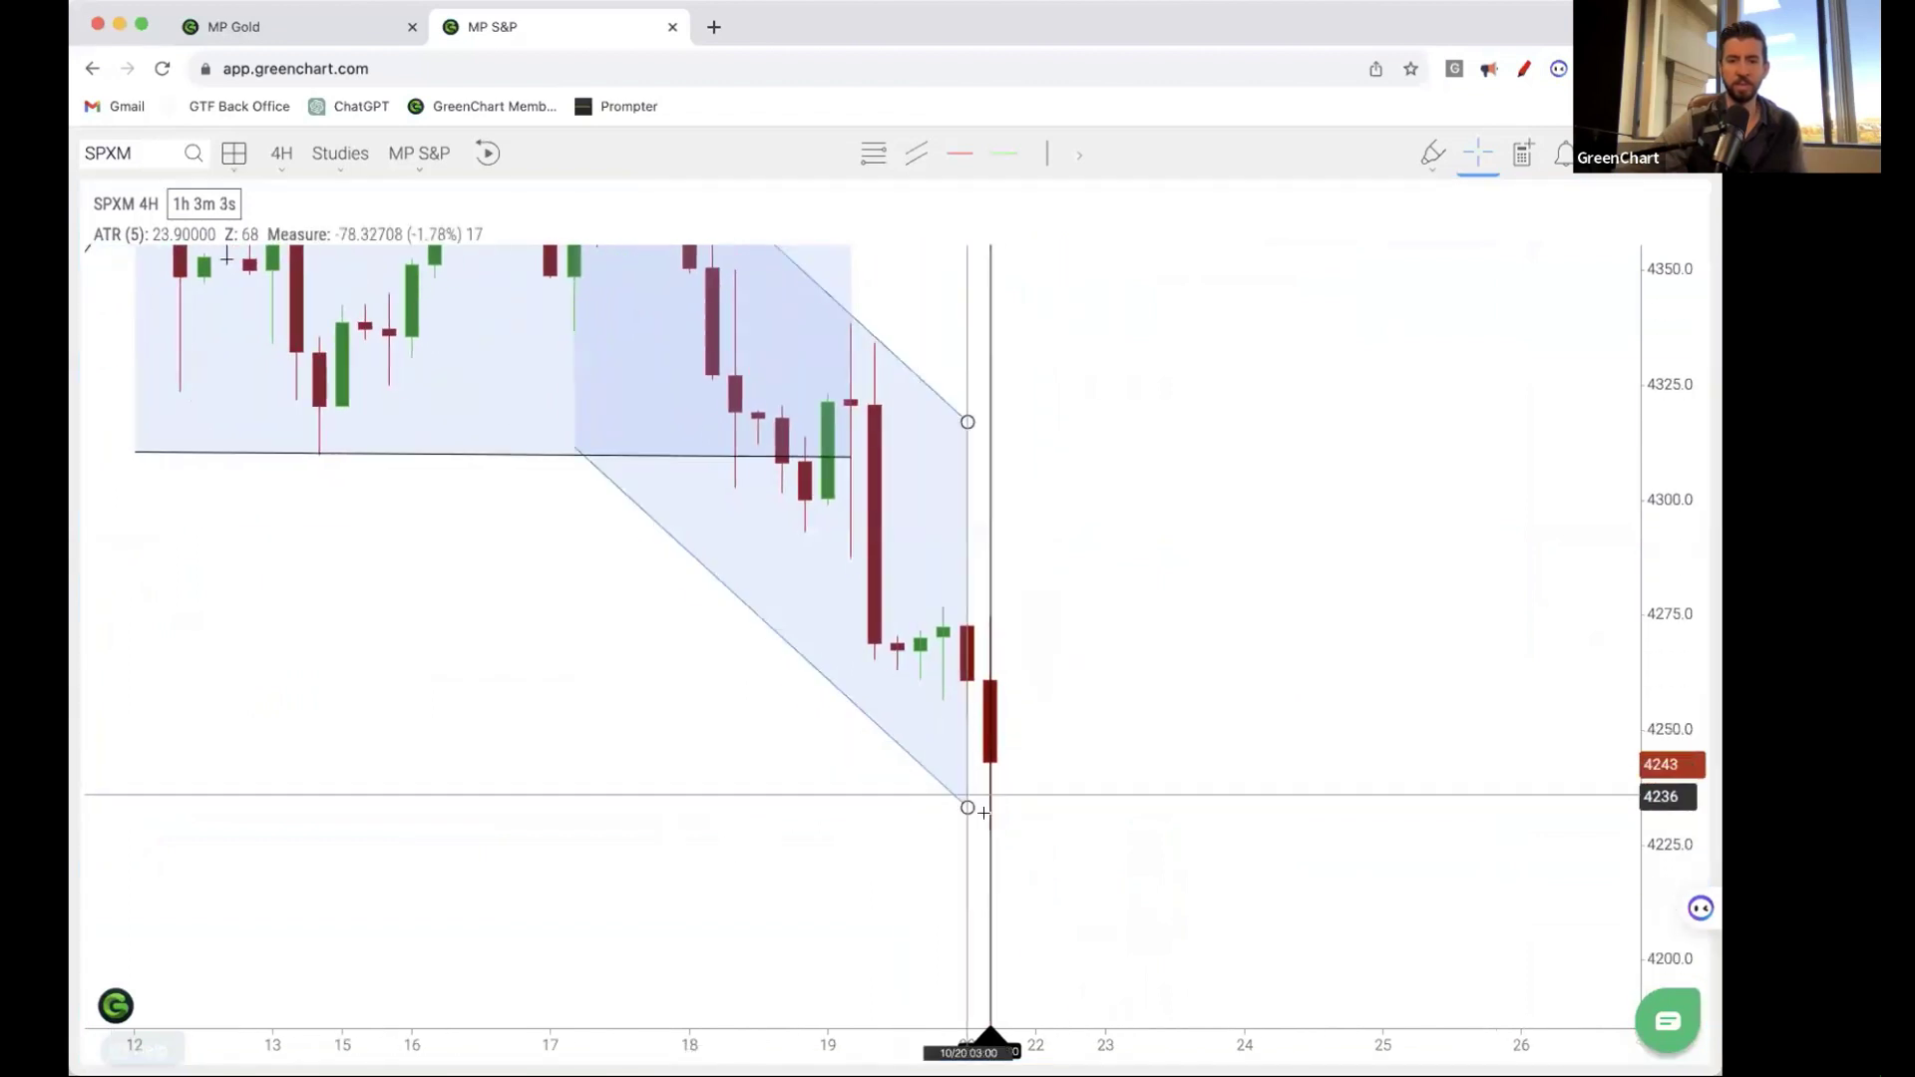
left_click_drag(975, 812, 1048, 858)
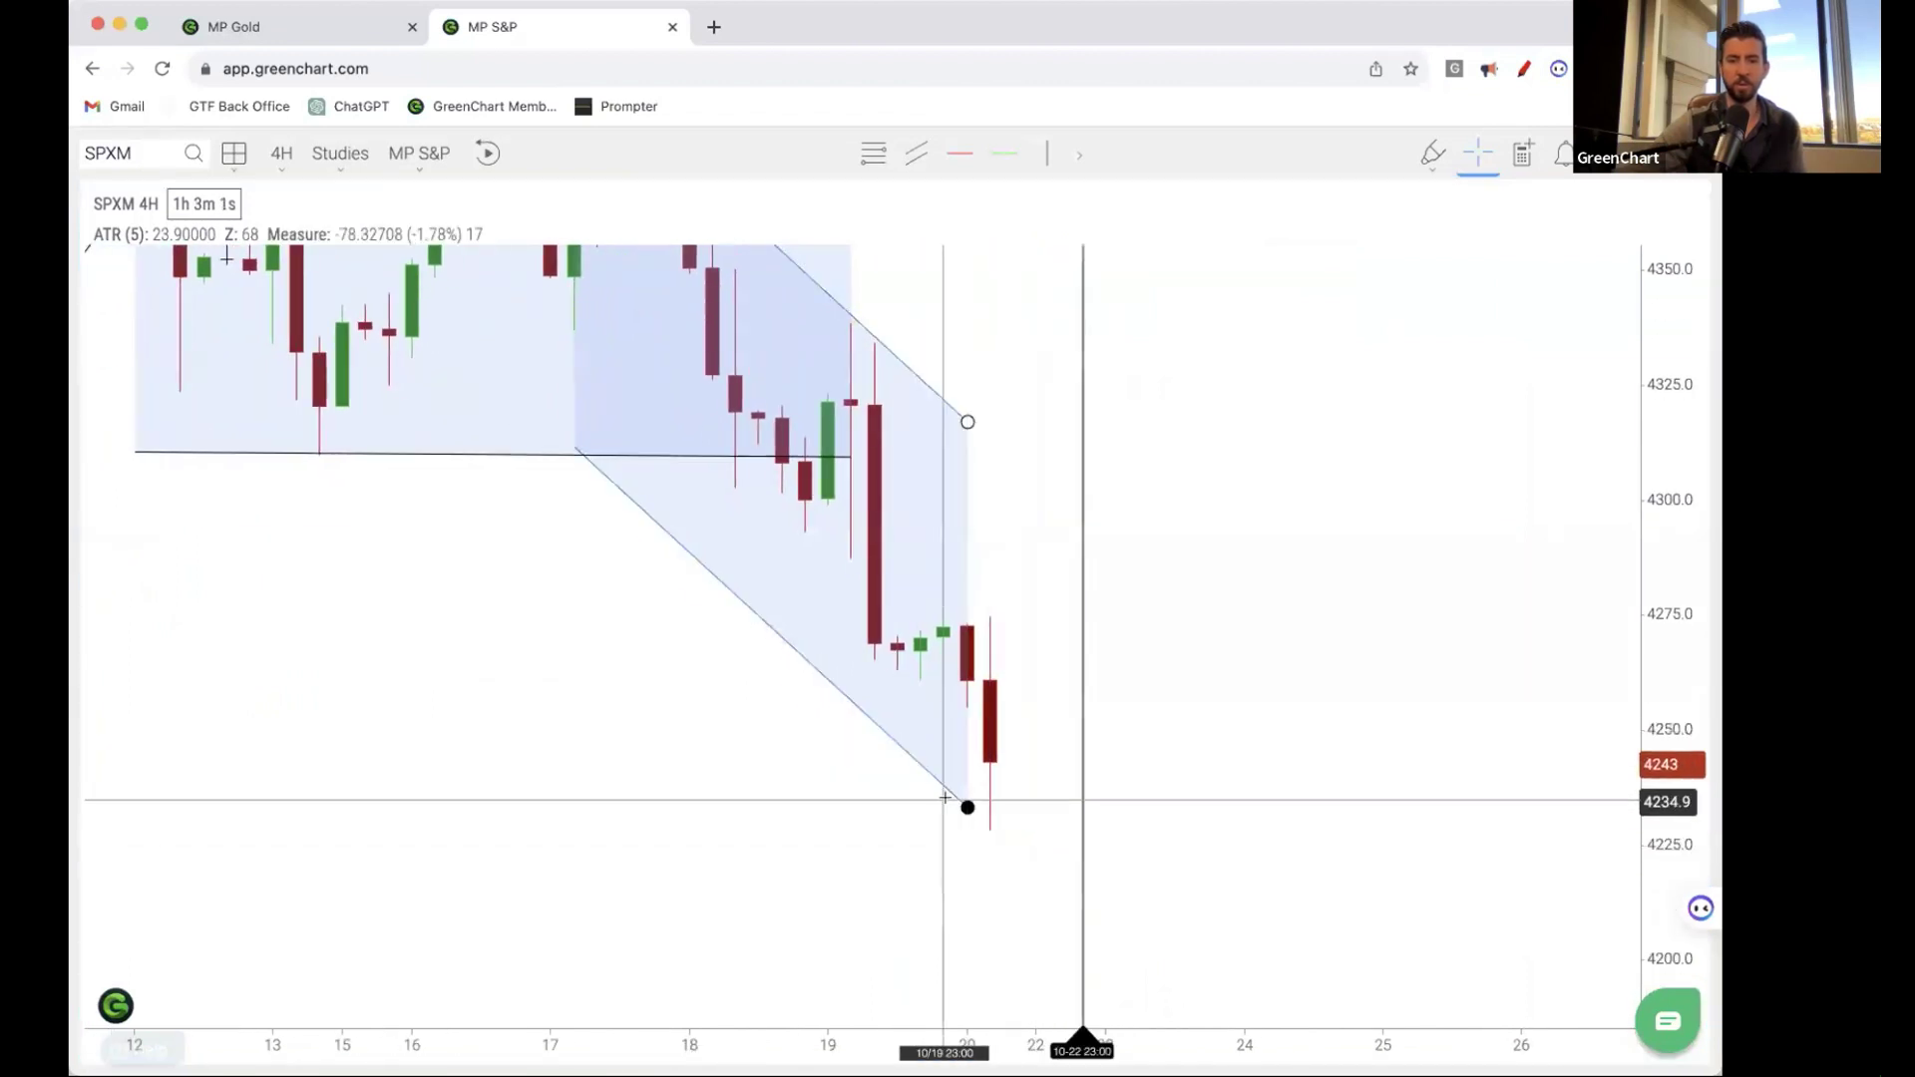
left_click_drag(967, 806, 1157, 832)
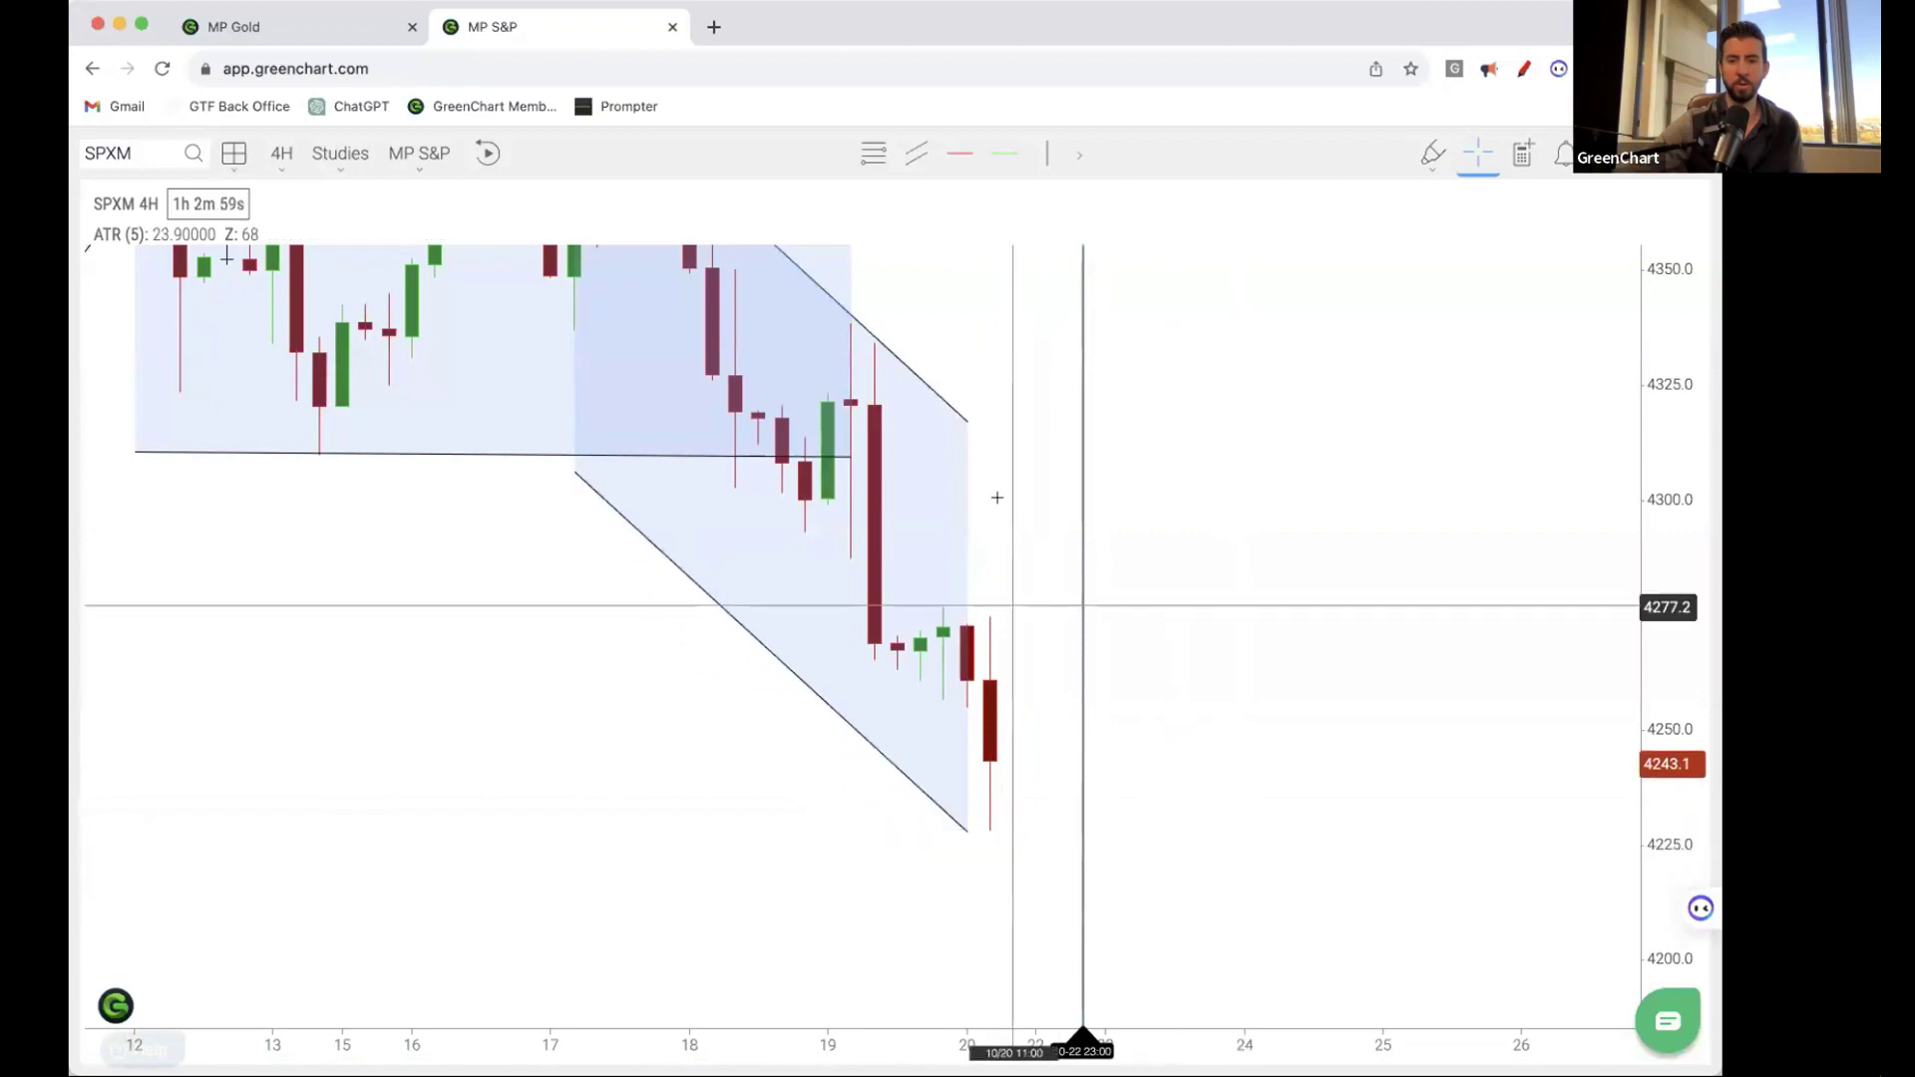
left_click_drag(983, 431, 1382, 731)
left_click_drag(1383, 832, 1384, 1028)
left_click_drag(1191, 829, 1031, 796)
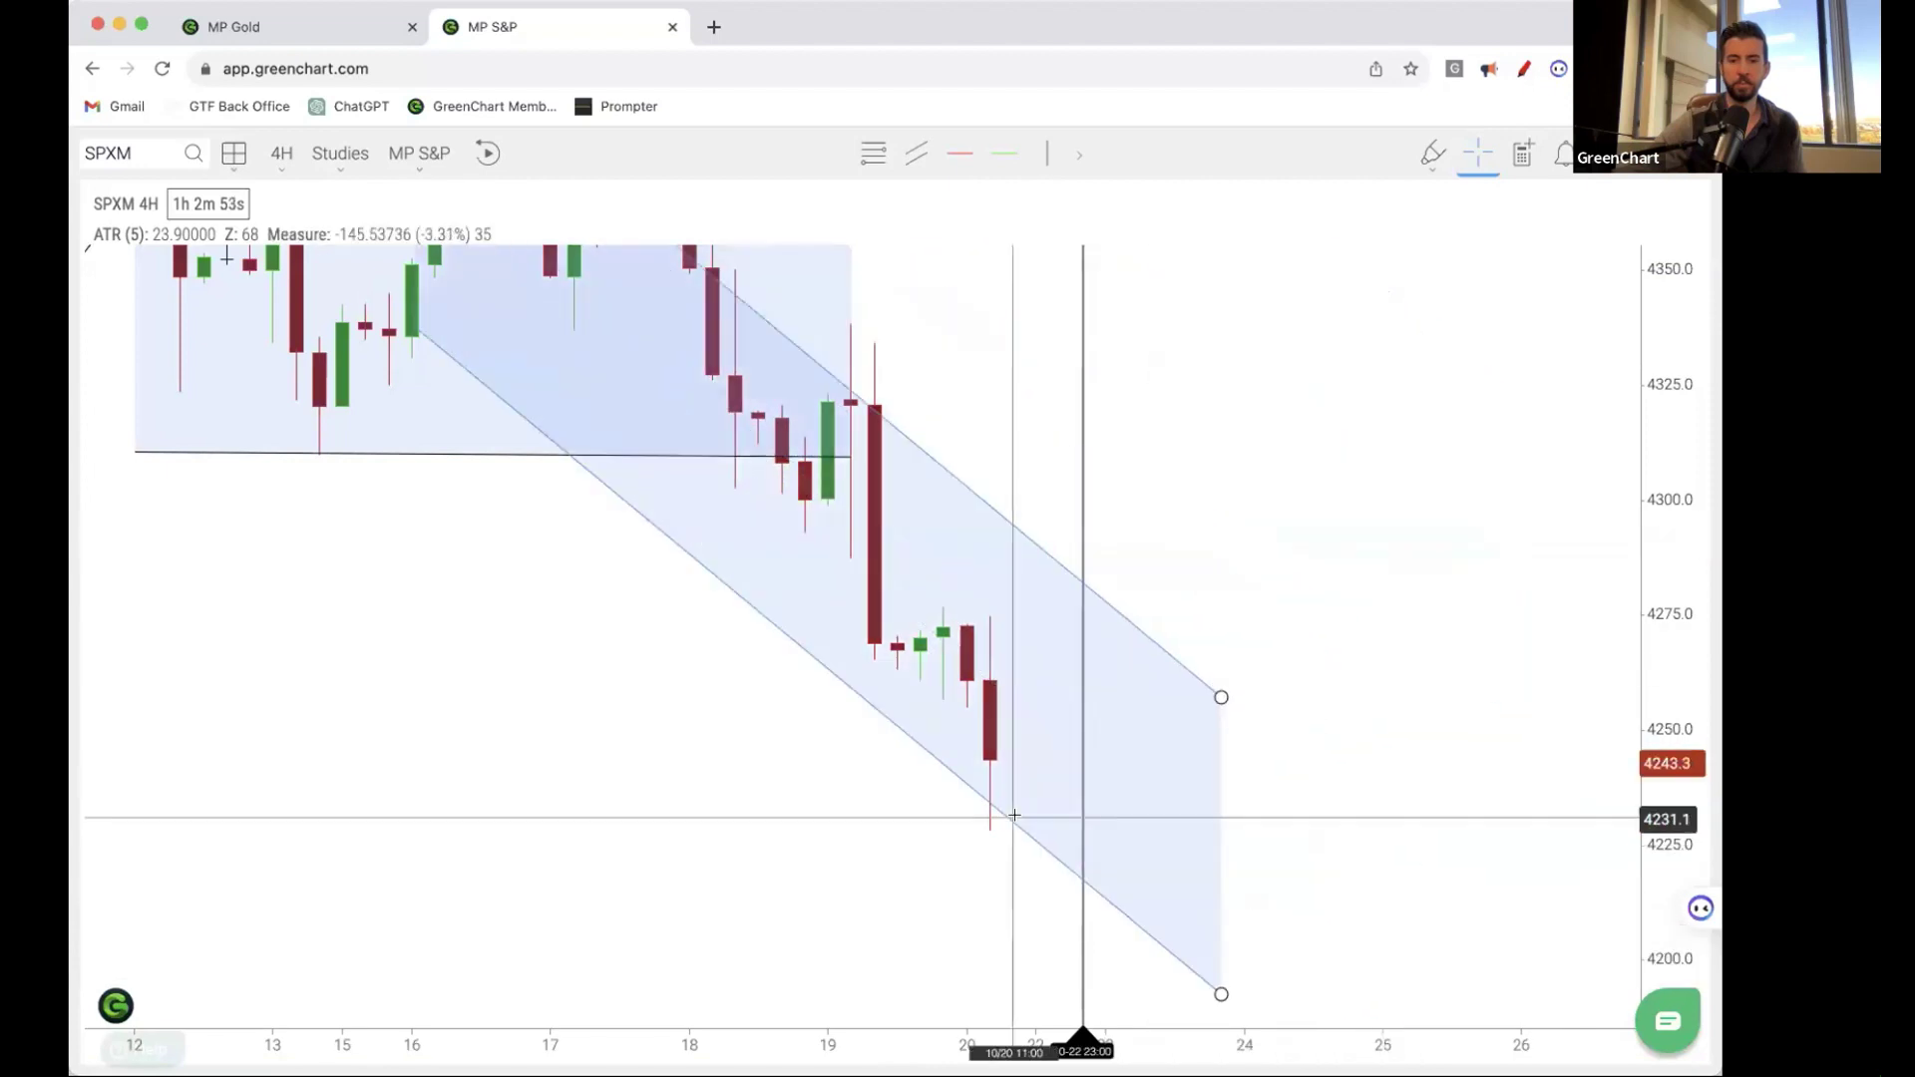
- Shift the 4H descending channel forward to early 10/24 and widen it, ending at about 4270 above and 4177 below
scroll(1351, 648, "down", 5)
left_click_drag(1654, 528, 1660, 949)
left_click(972, 437)
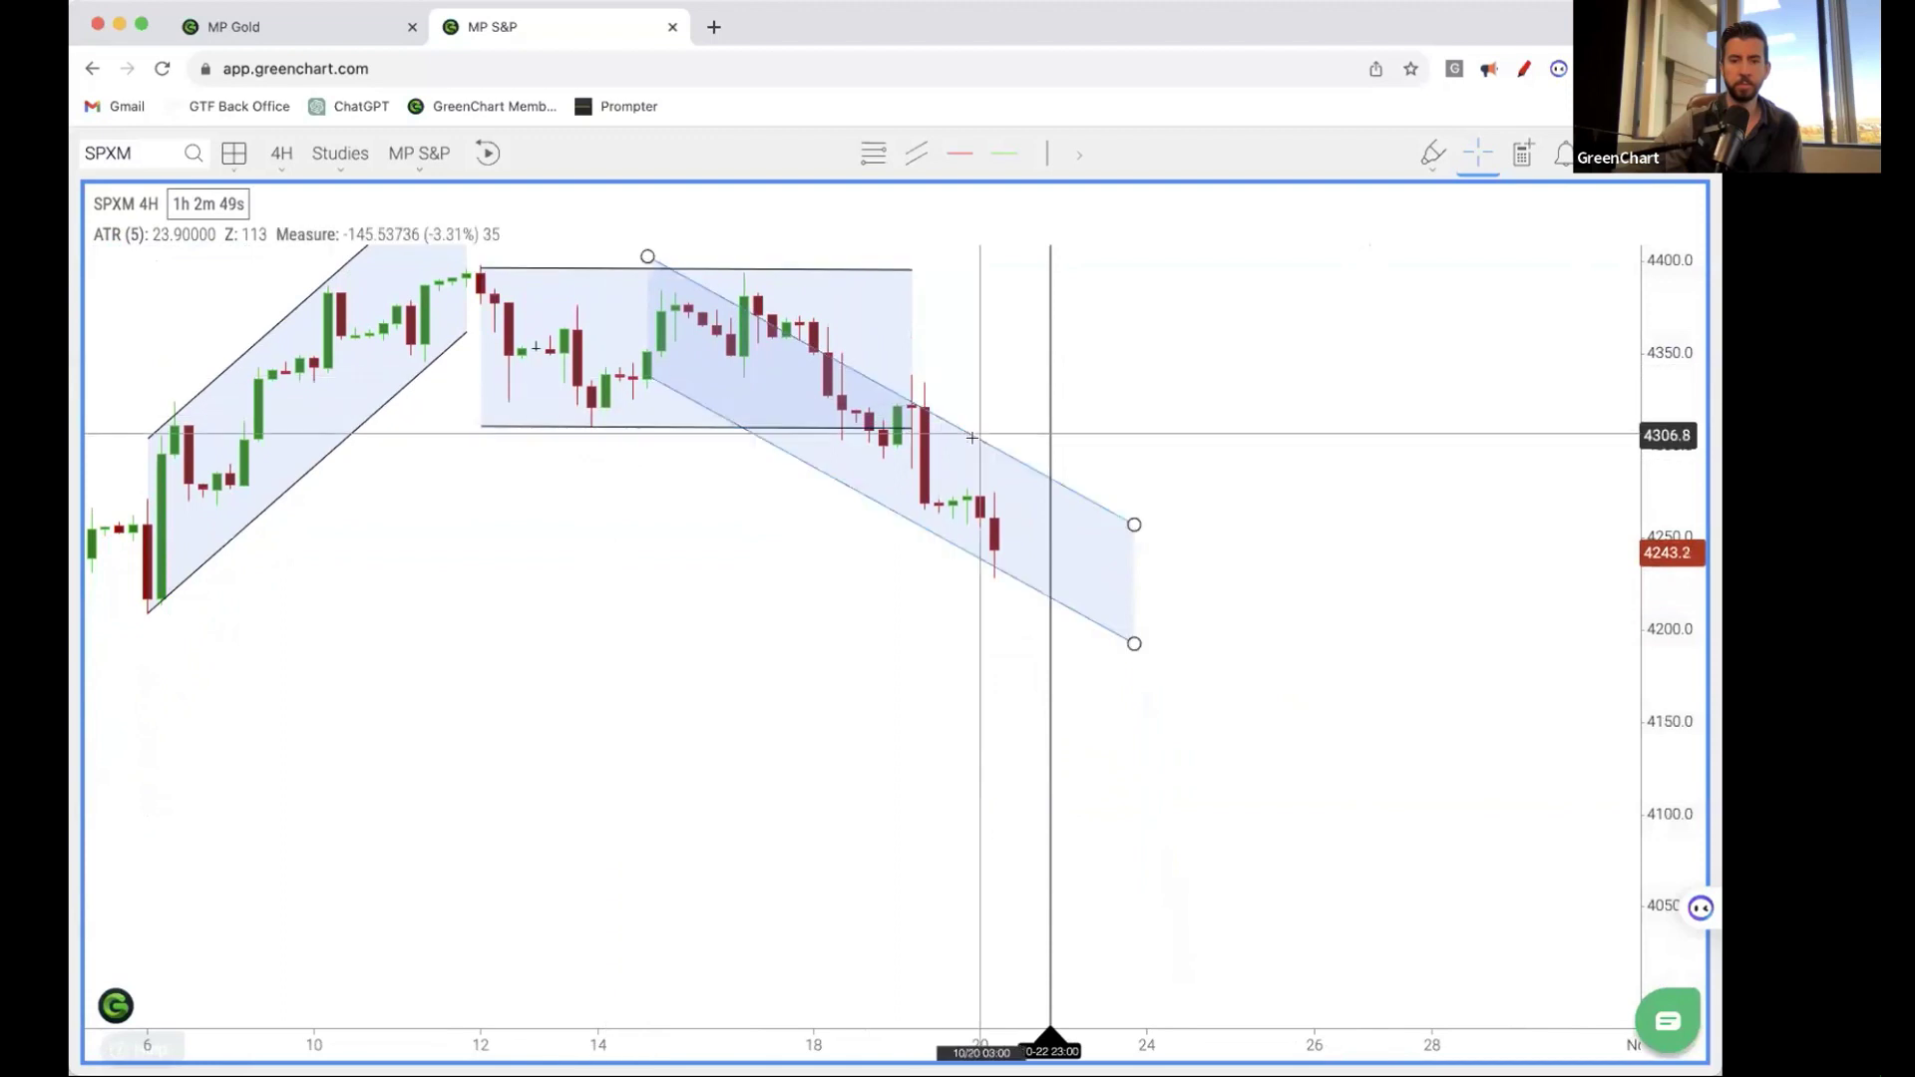
left_click(902, 411)
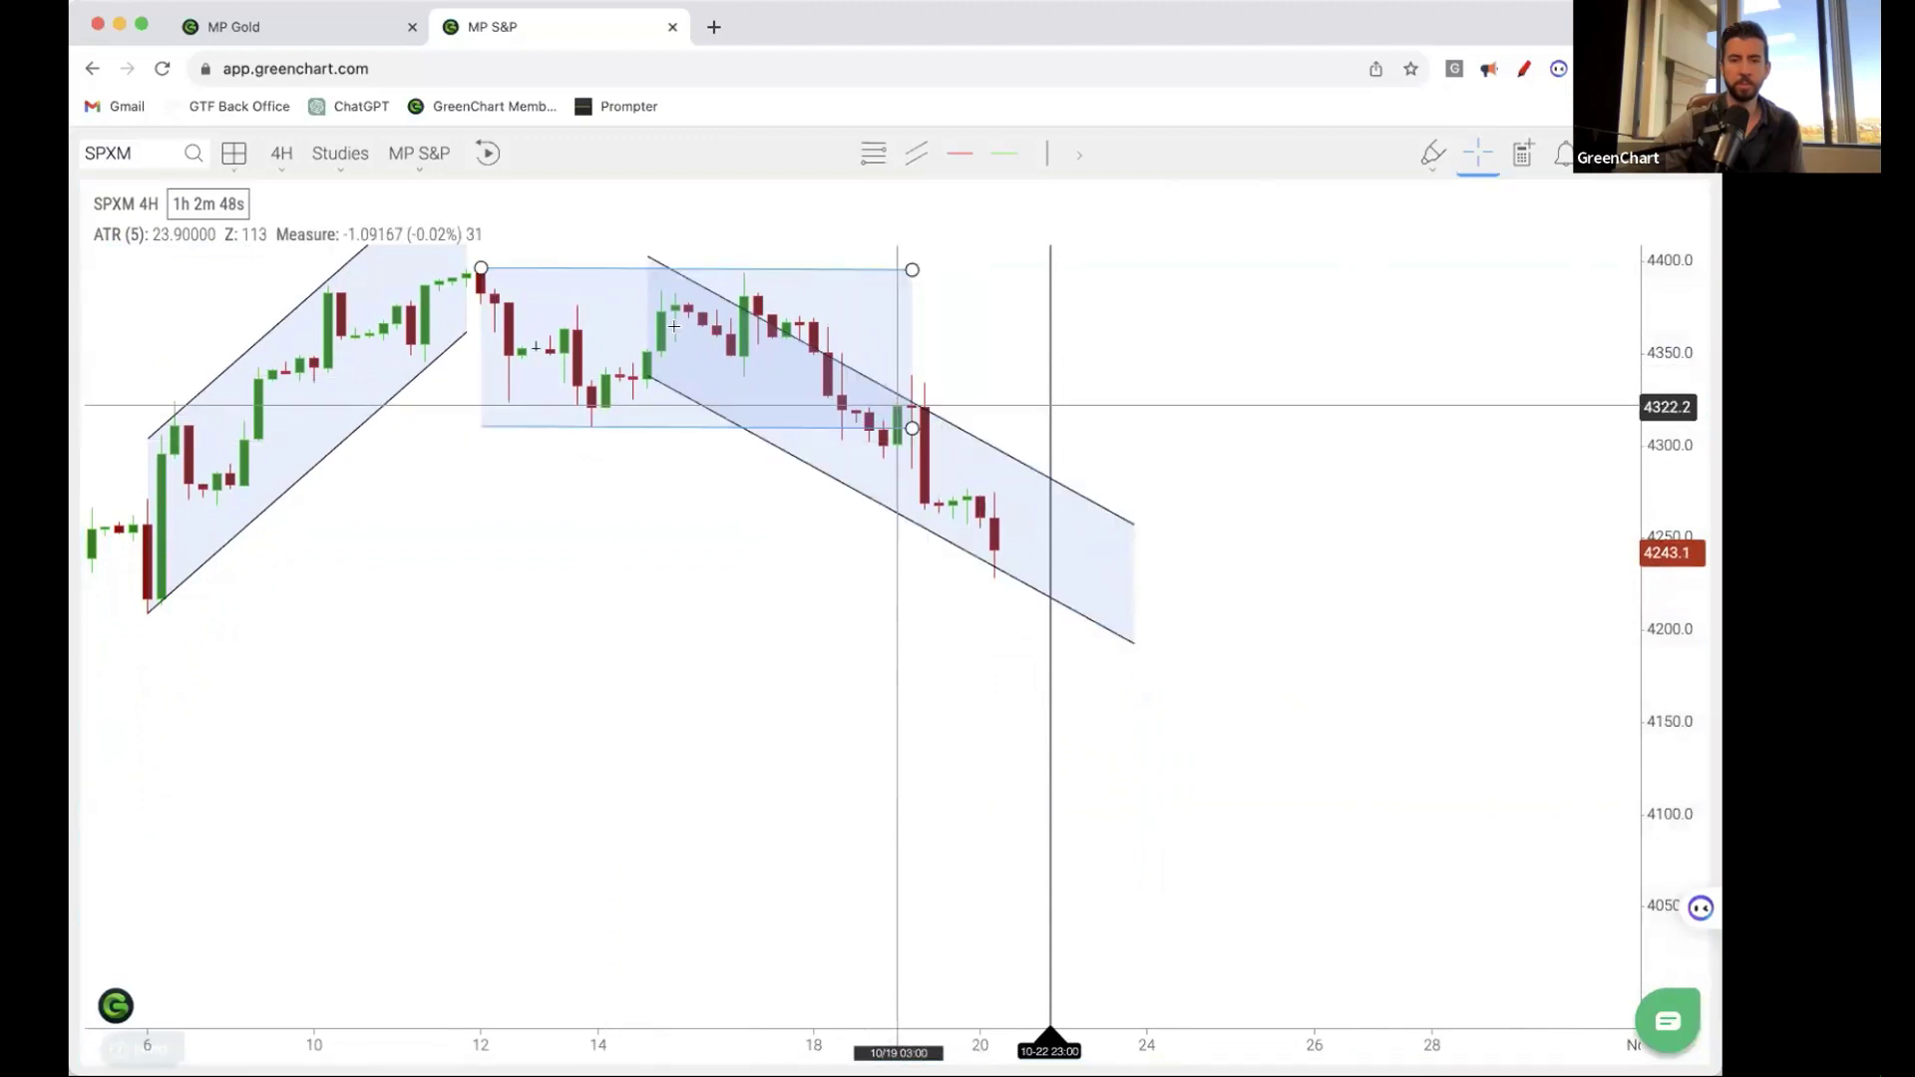
left_click(649, 258)
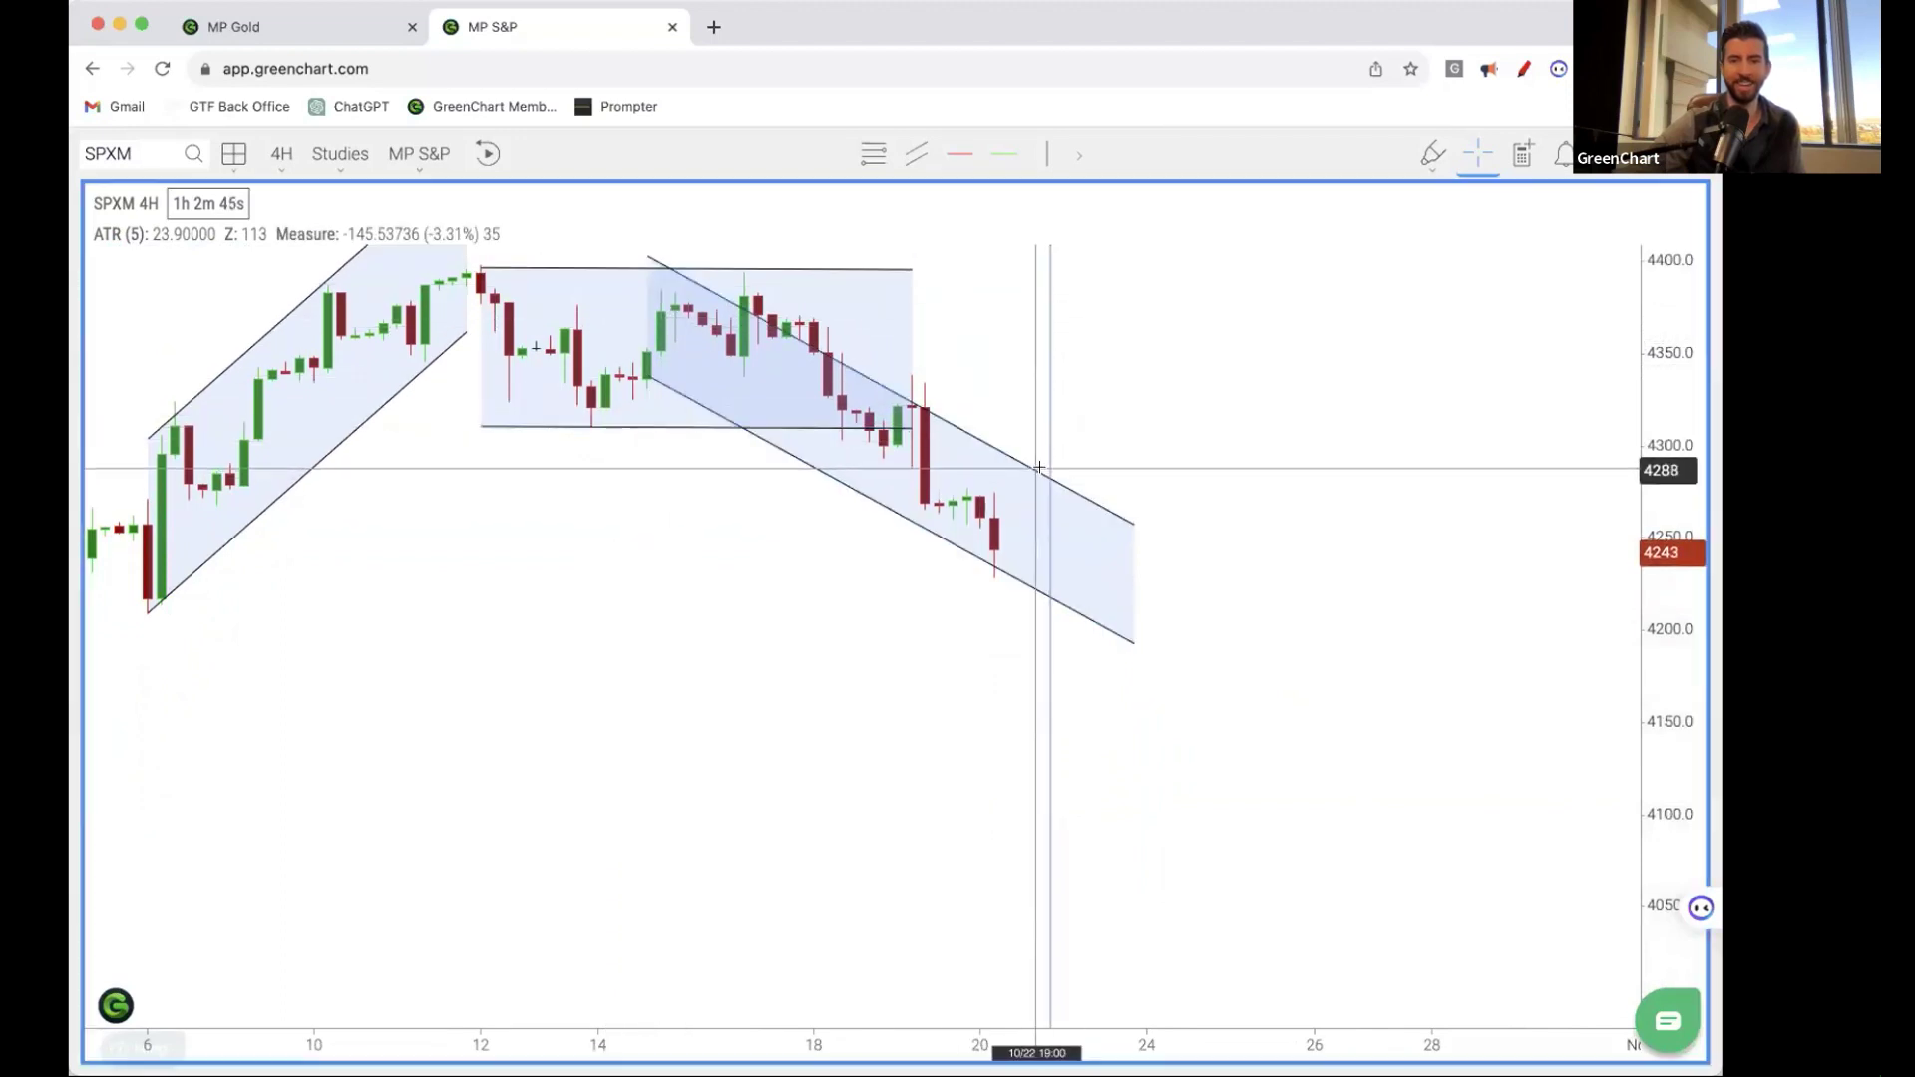
left_click(1003, 439)
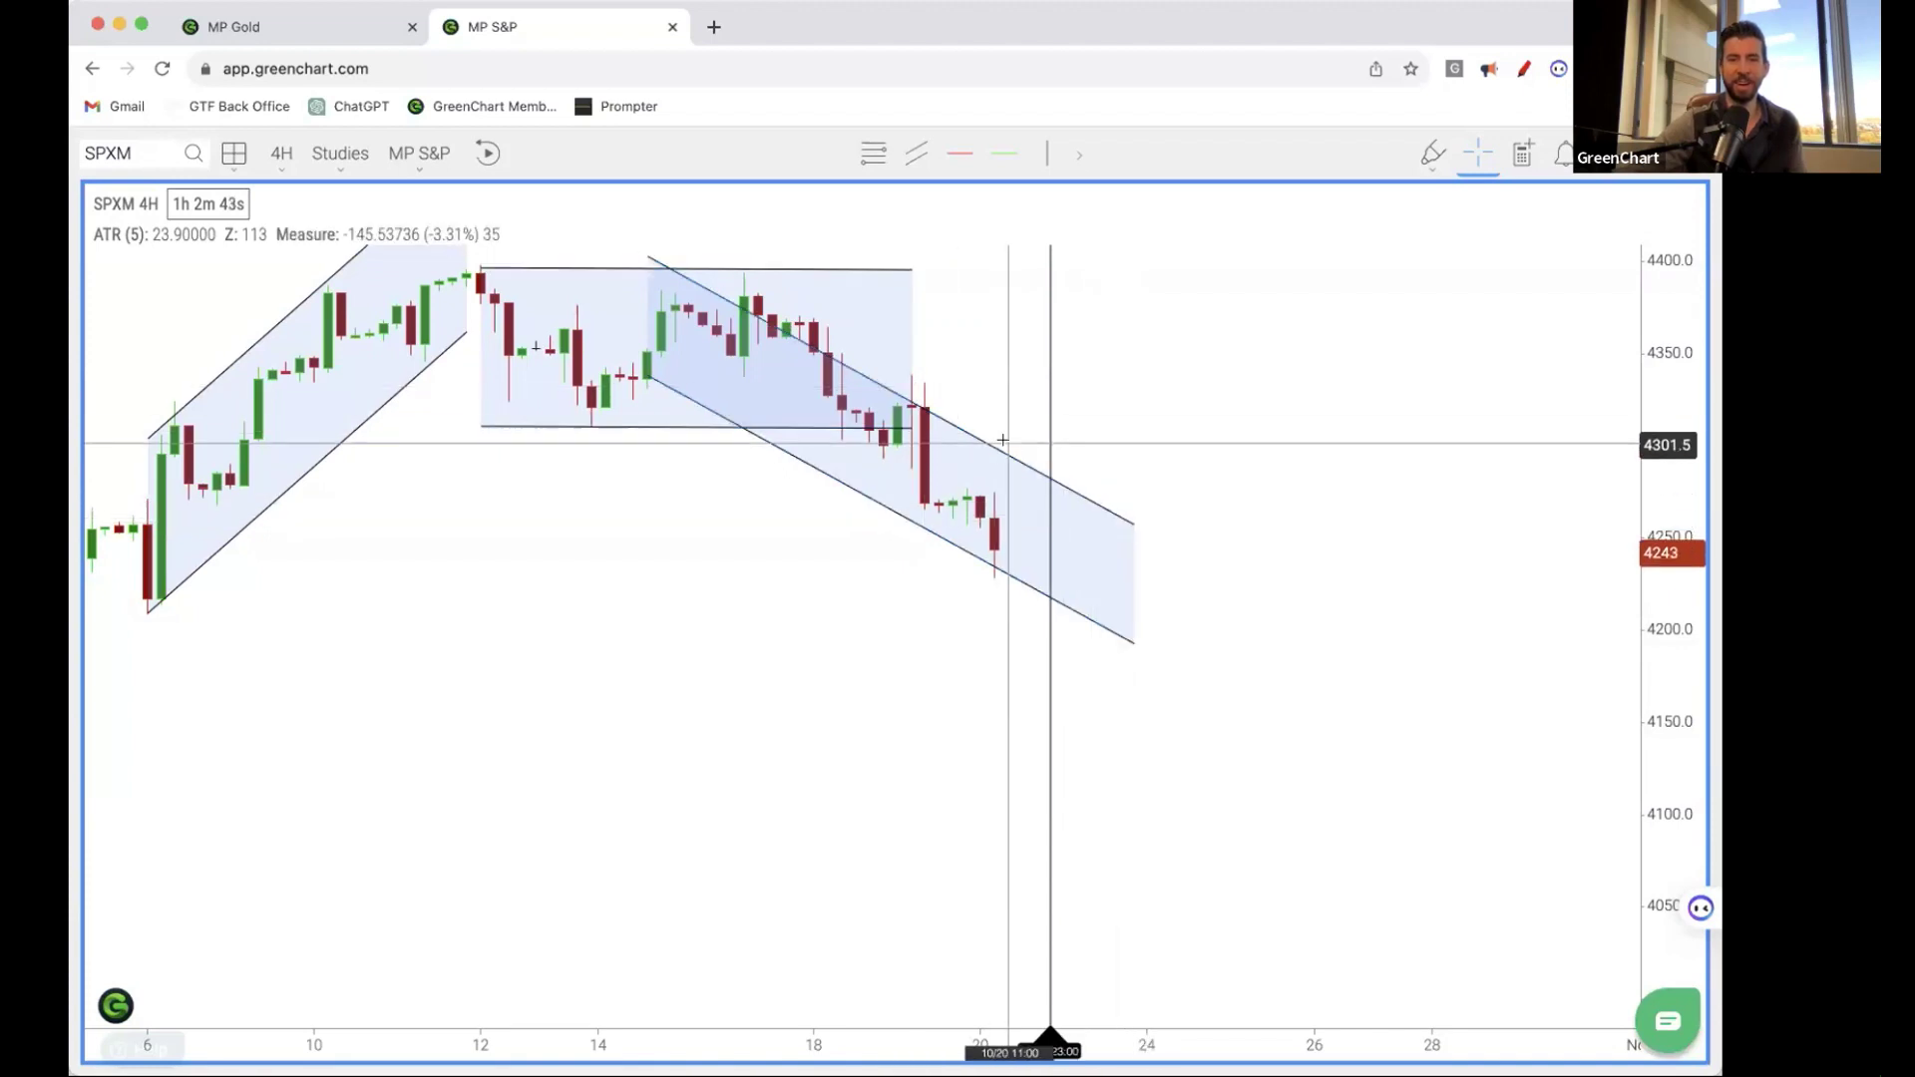
left_click_drag(1002, 451, 1028, 427)
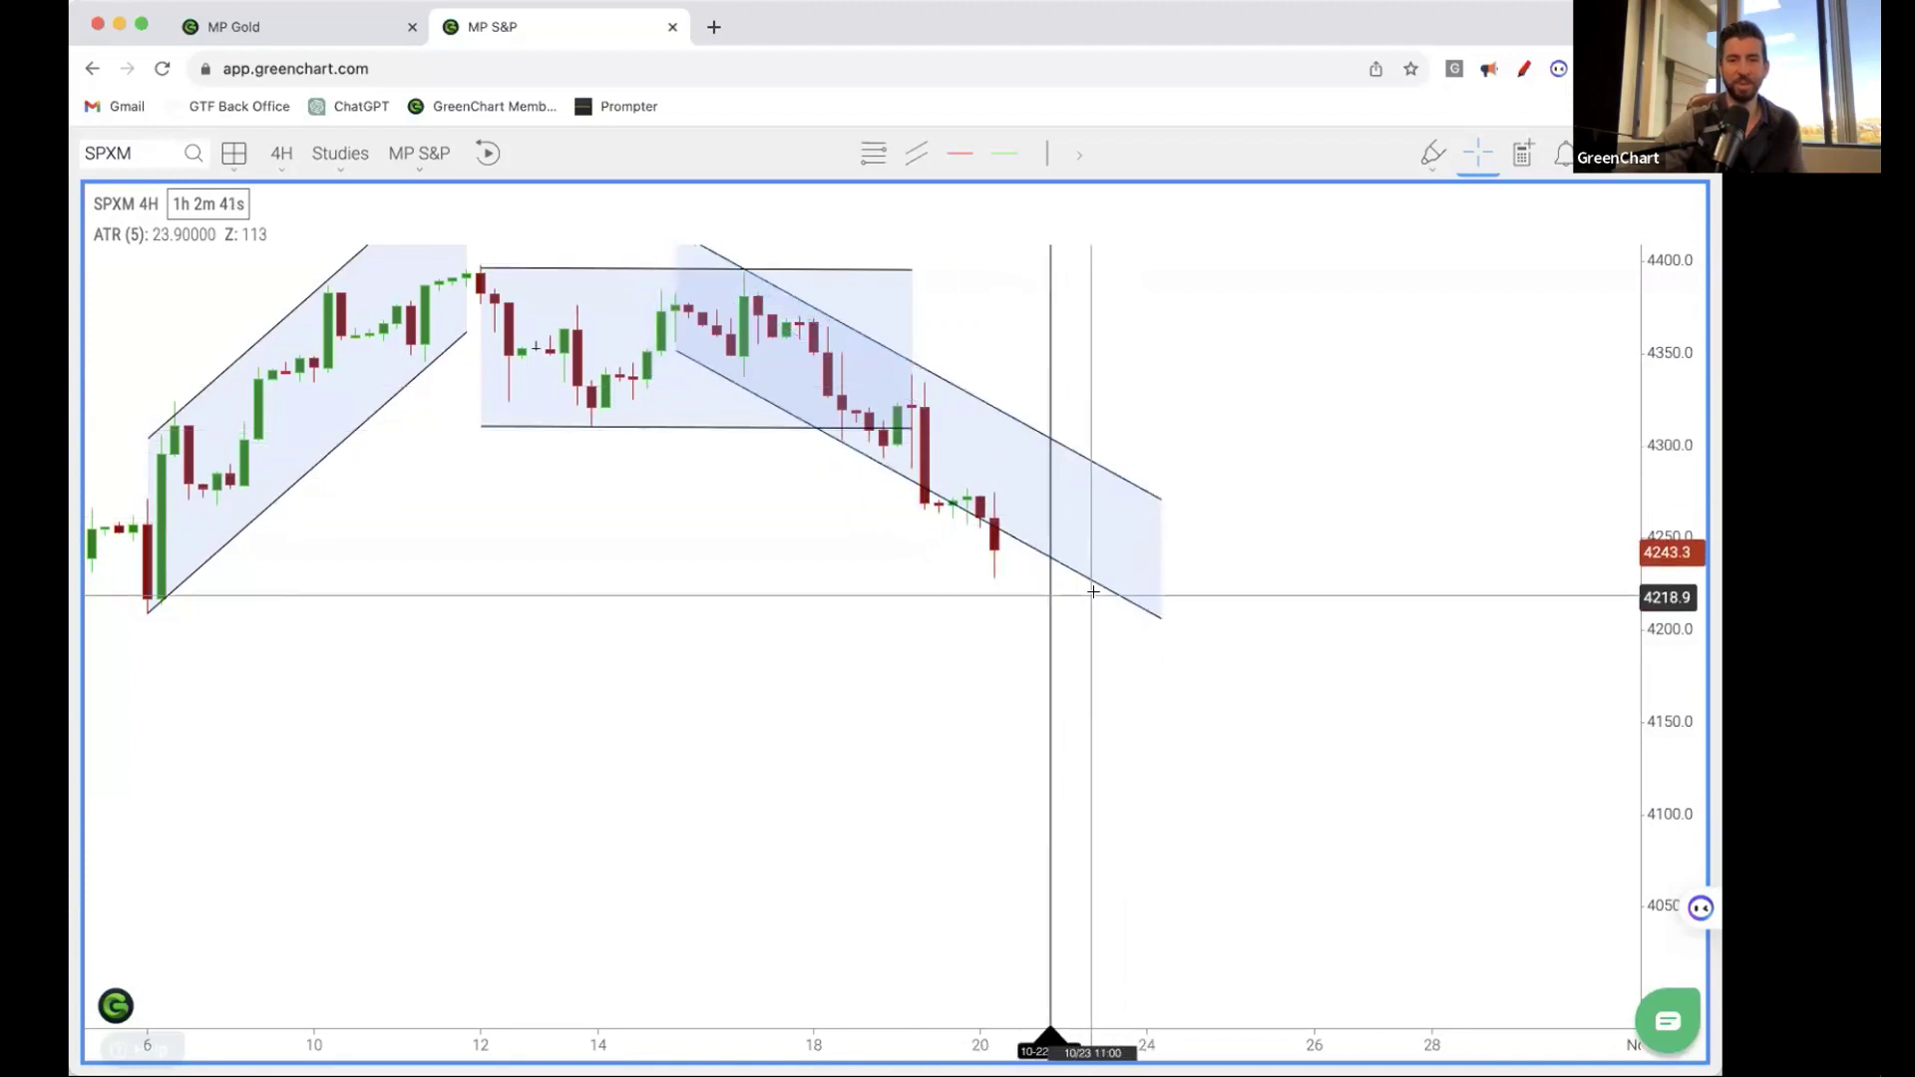
left_click_drag(1161, 619, 1161, 671)
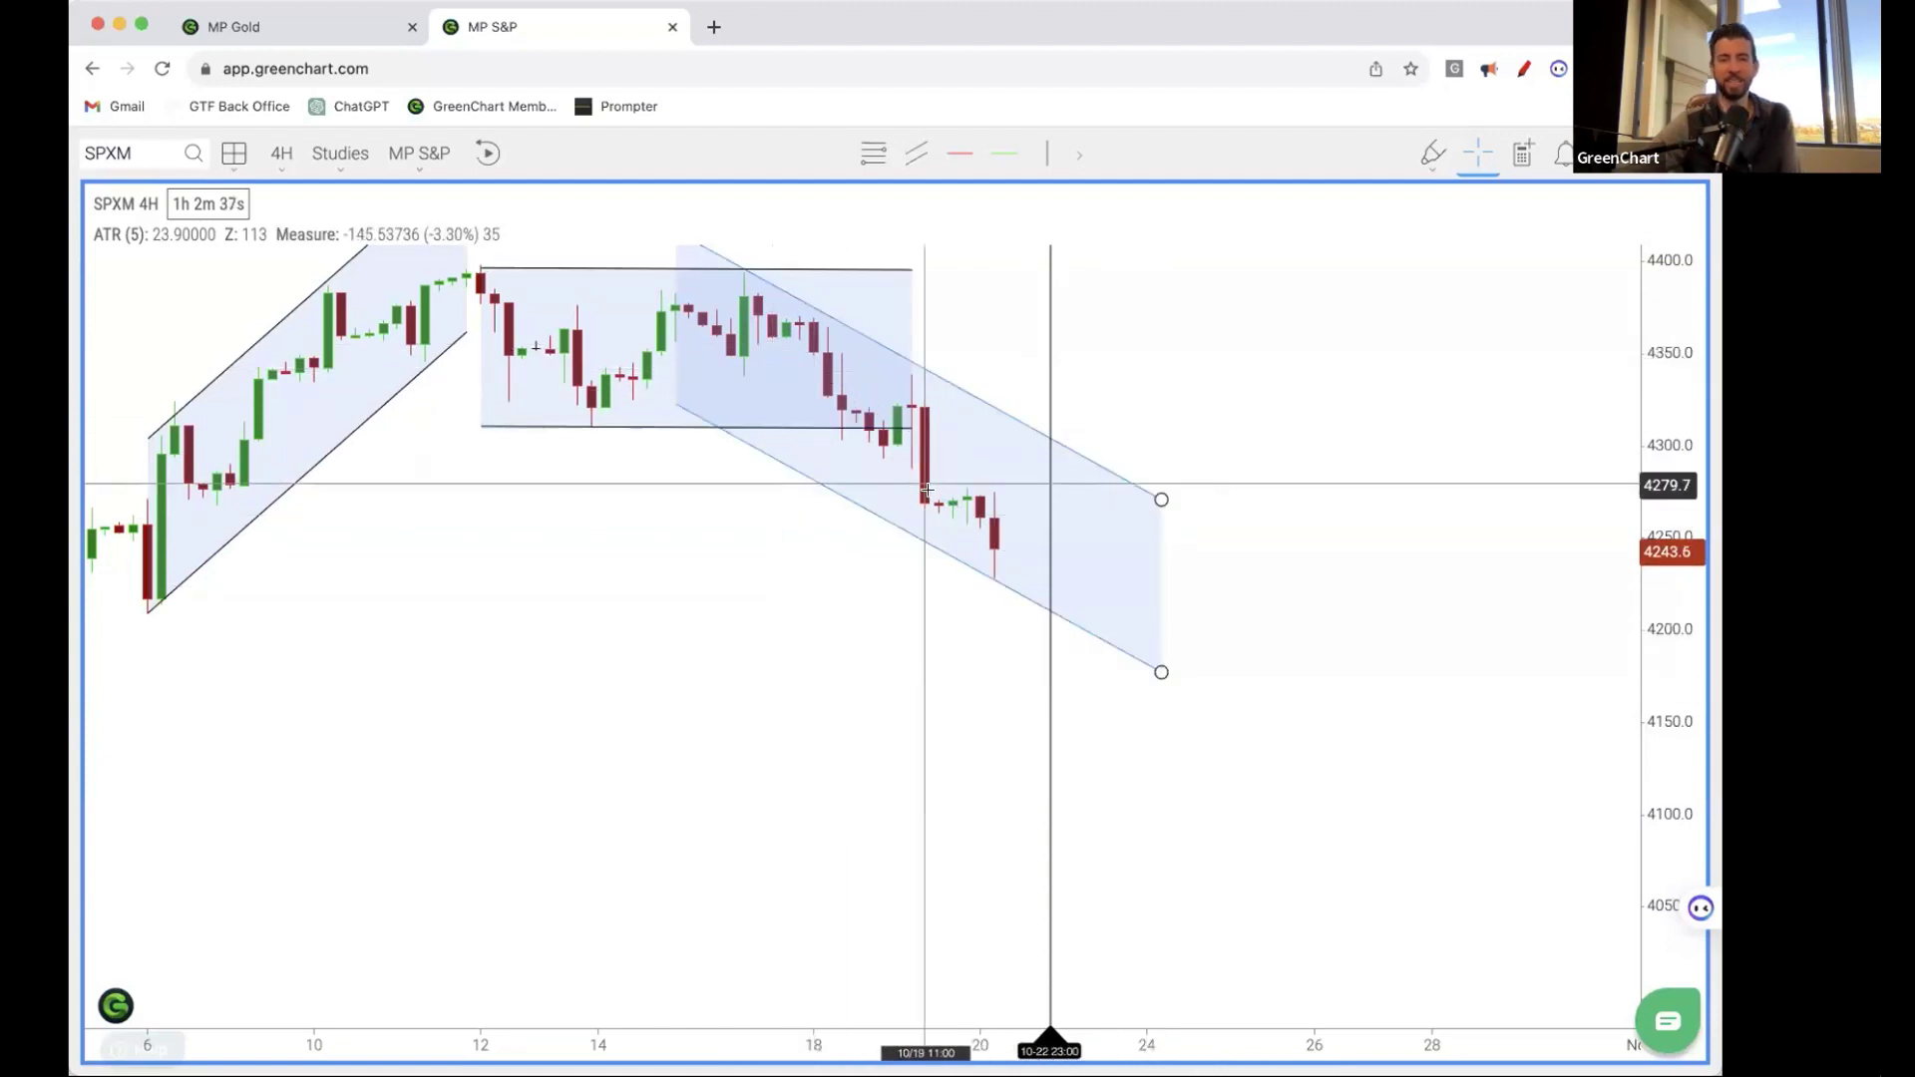
- Lower the 4H descending channel's upper end to about 4267 at 10/24 07:00 and move the vertical line back to 10/20 07:00
left_click(762, 403)
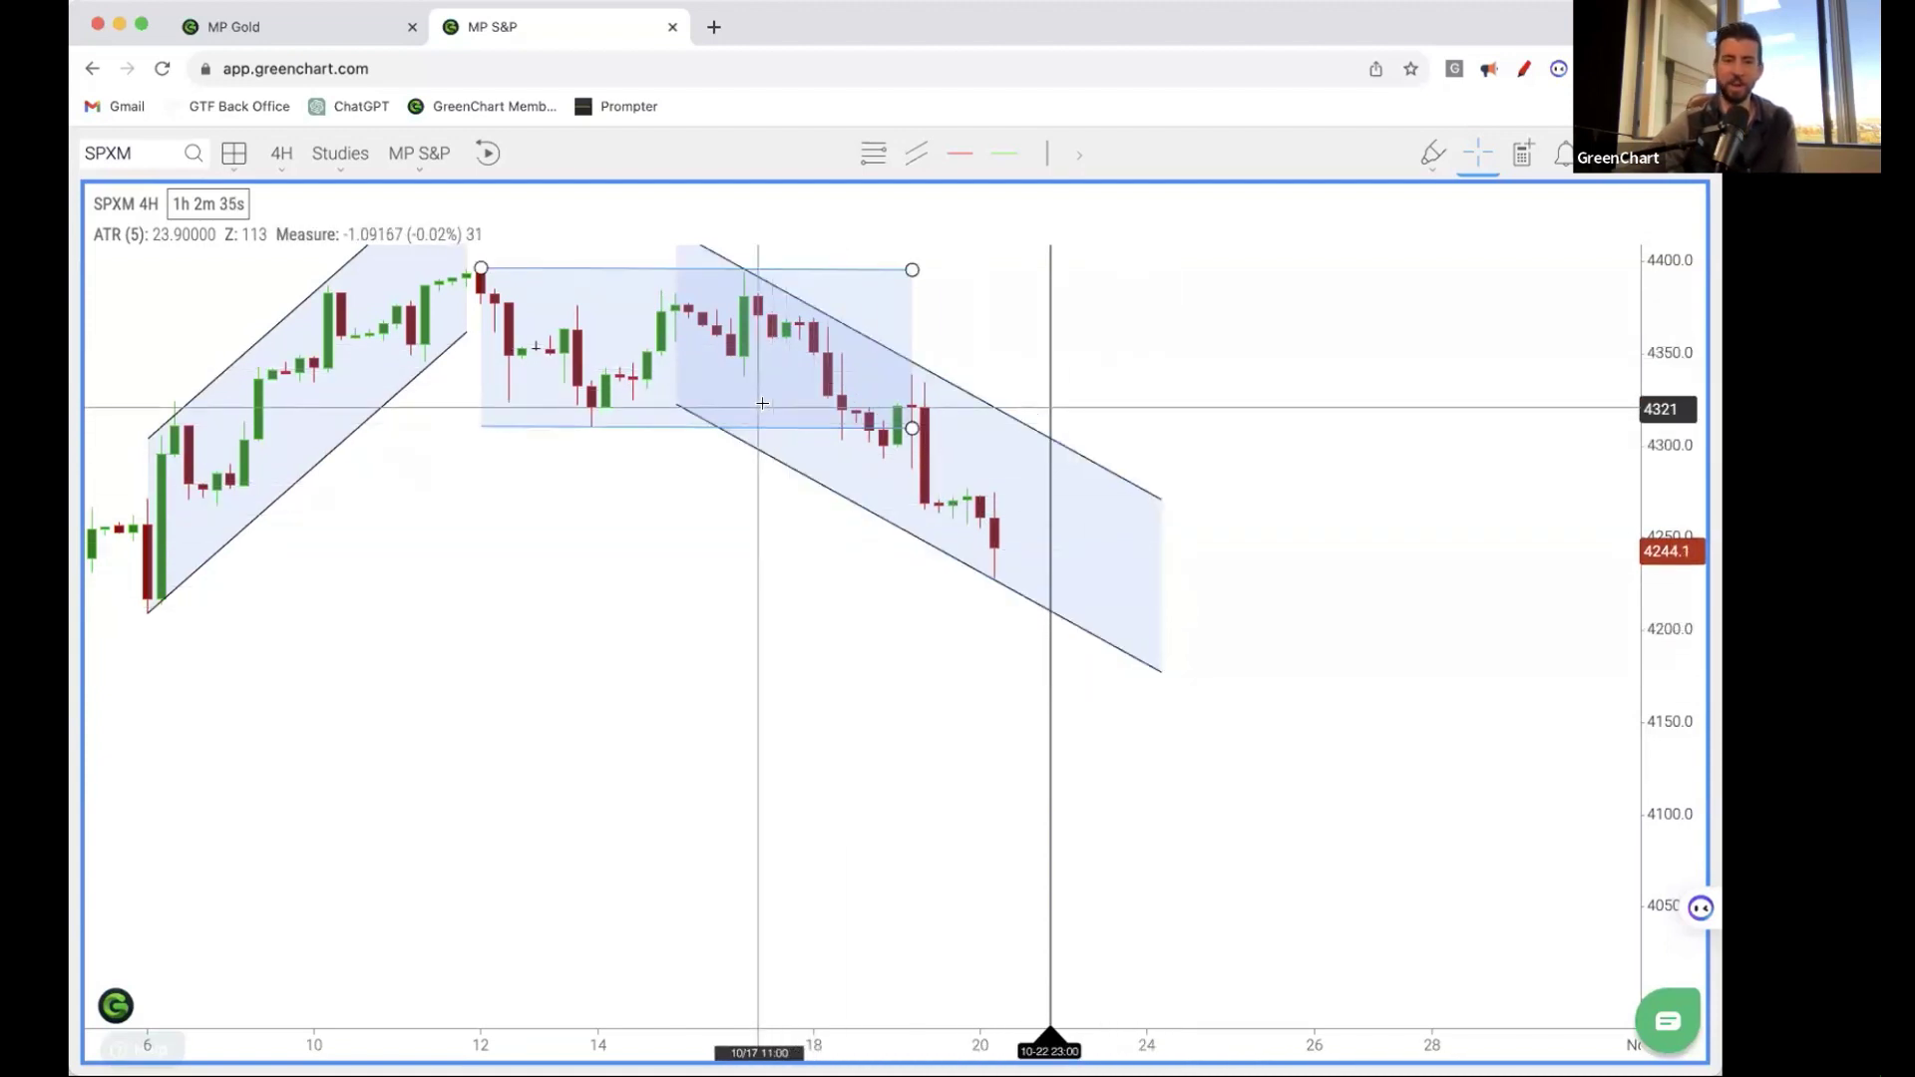
left_click(944, 399)
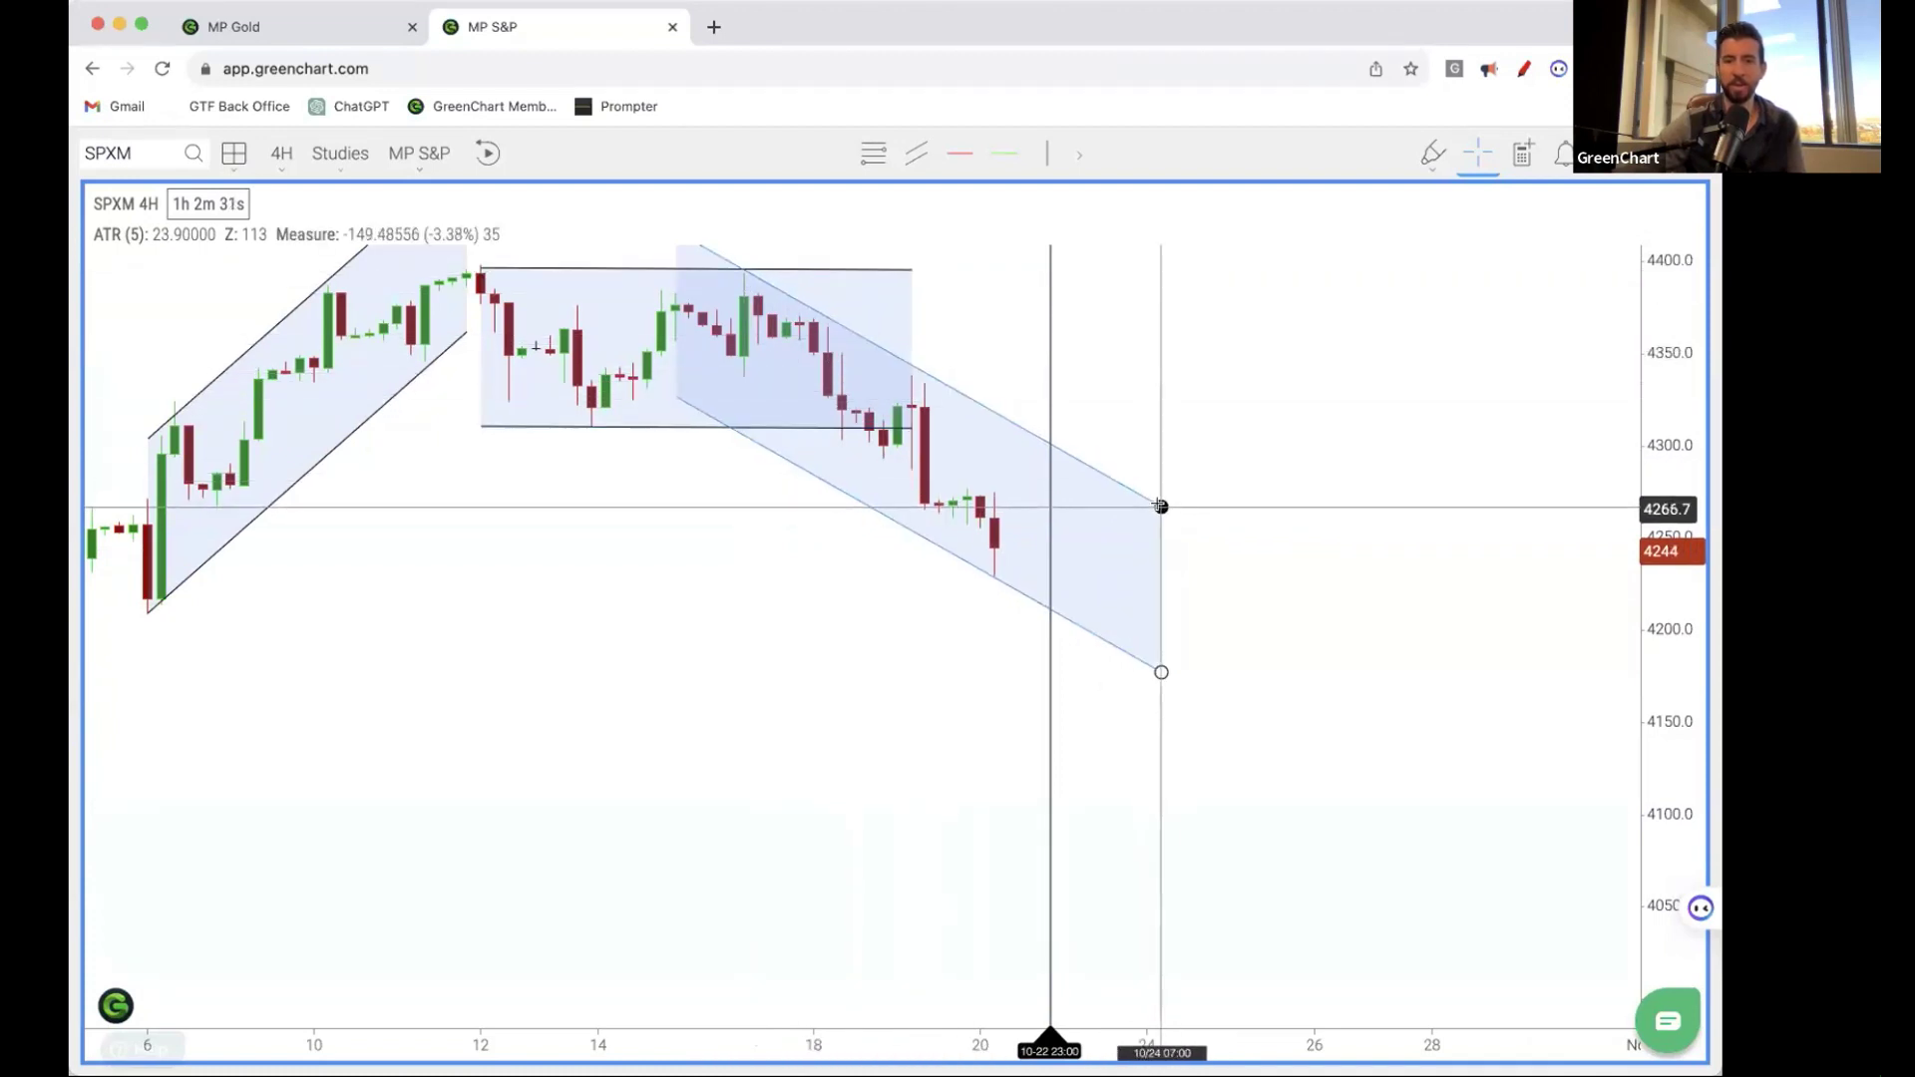
left_click(1114, 570)
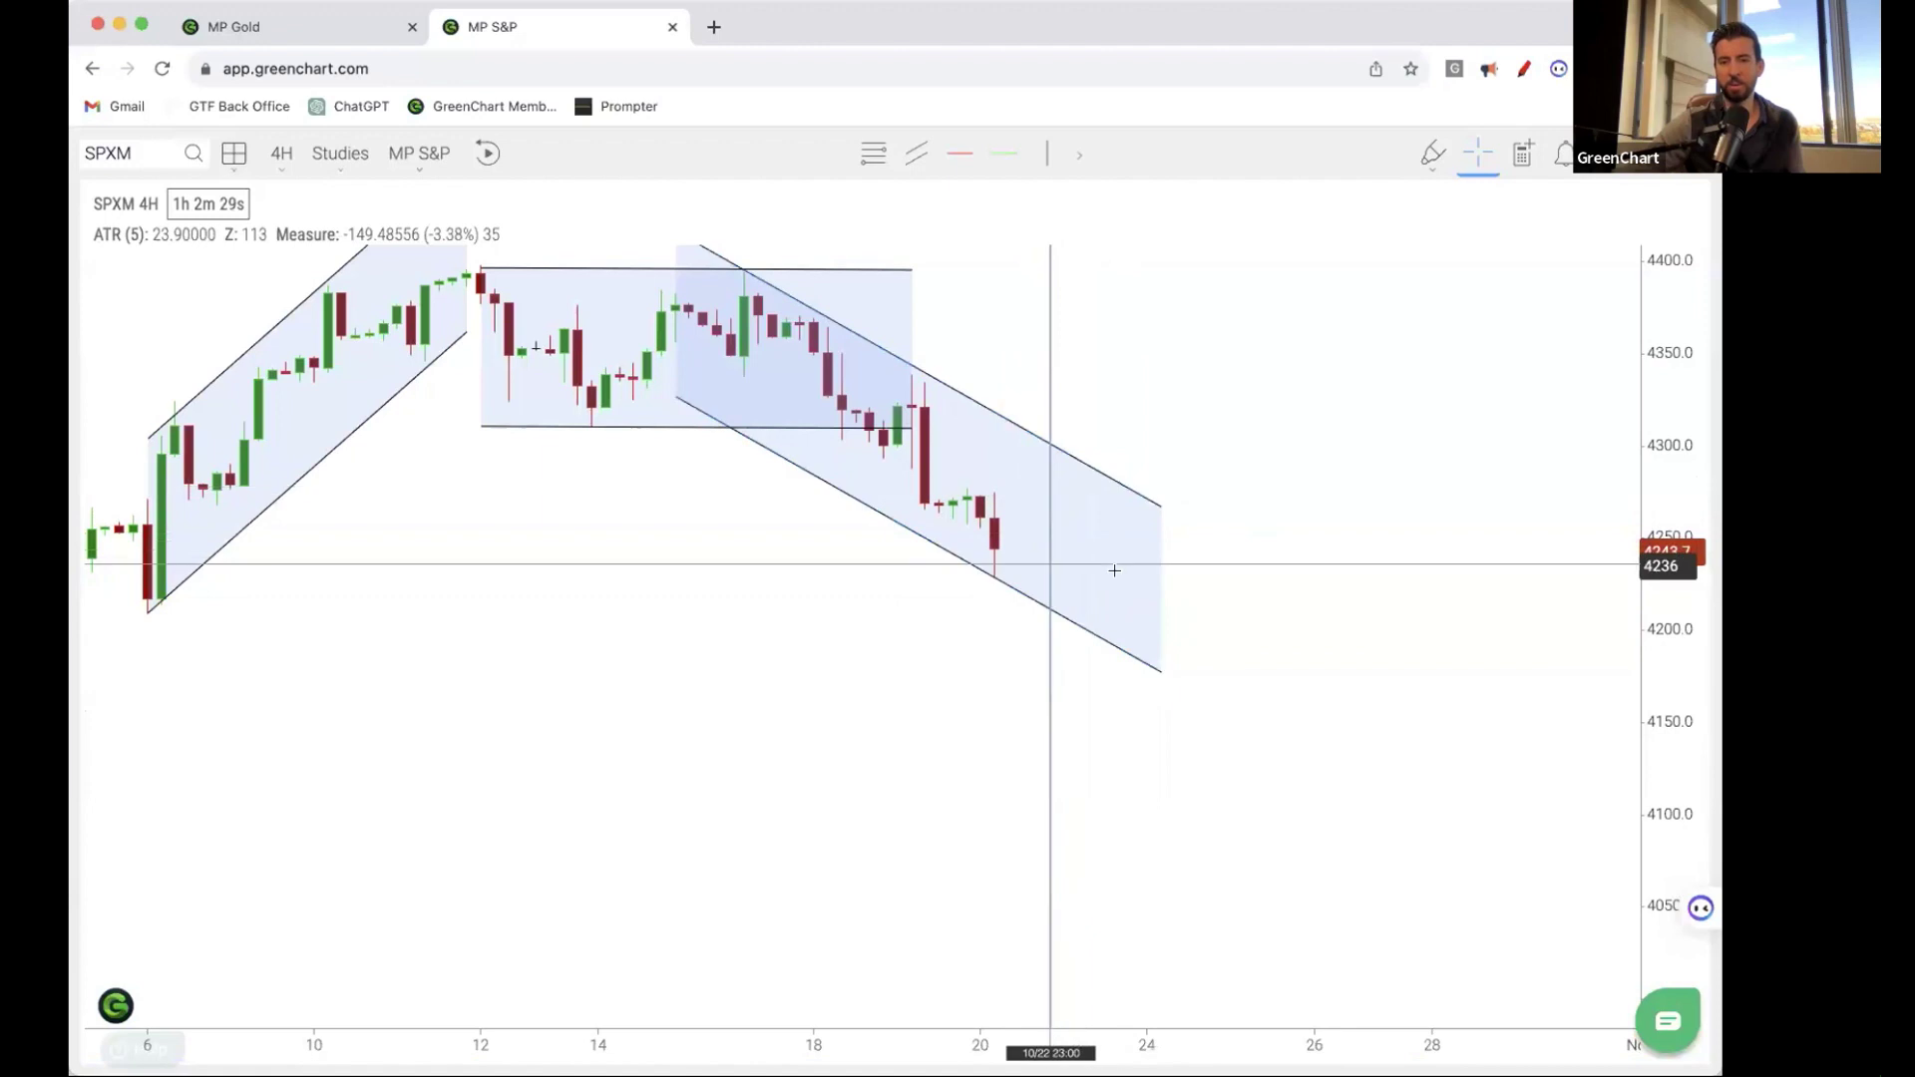
left_click(1044, 577)
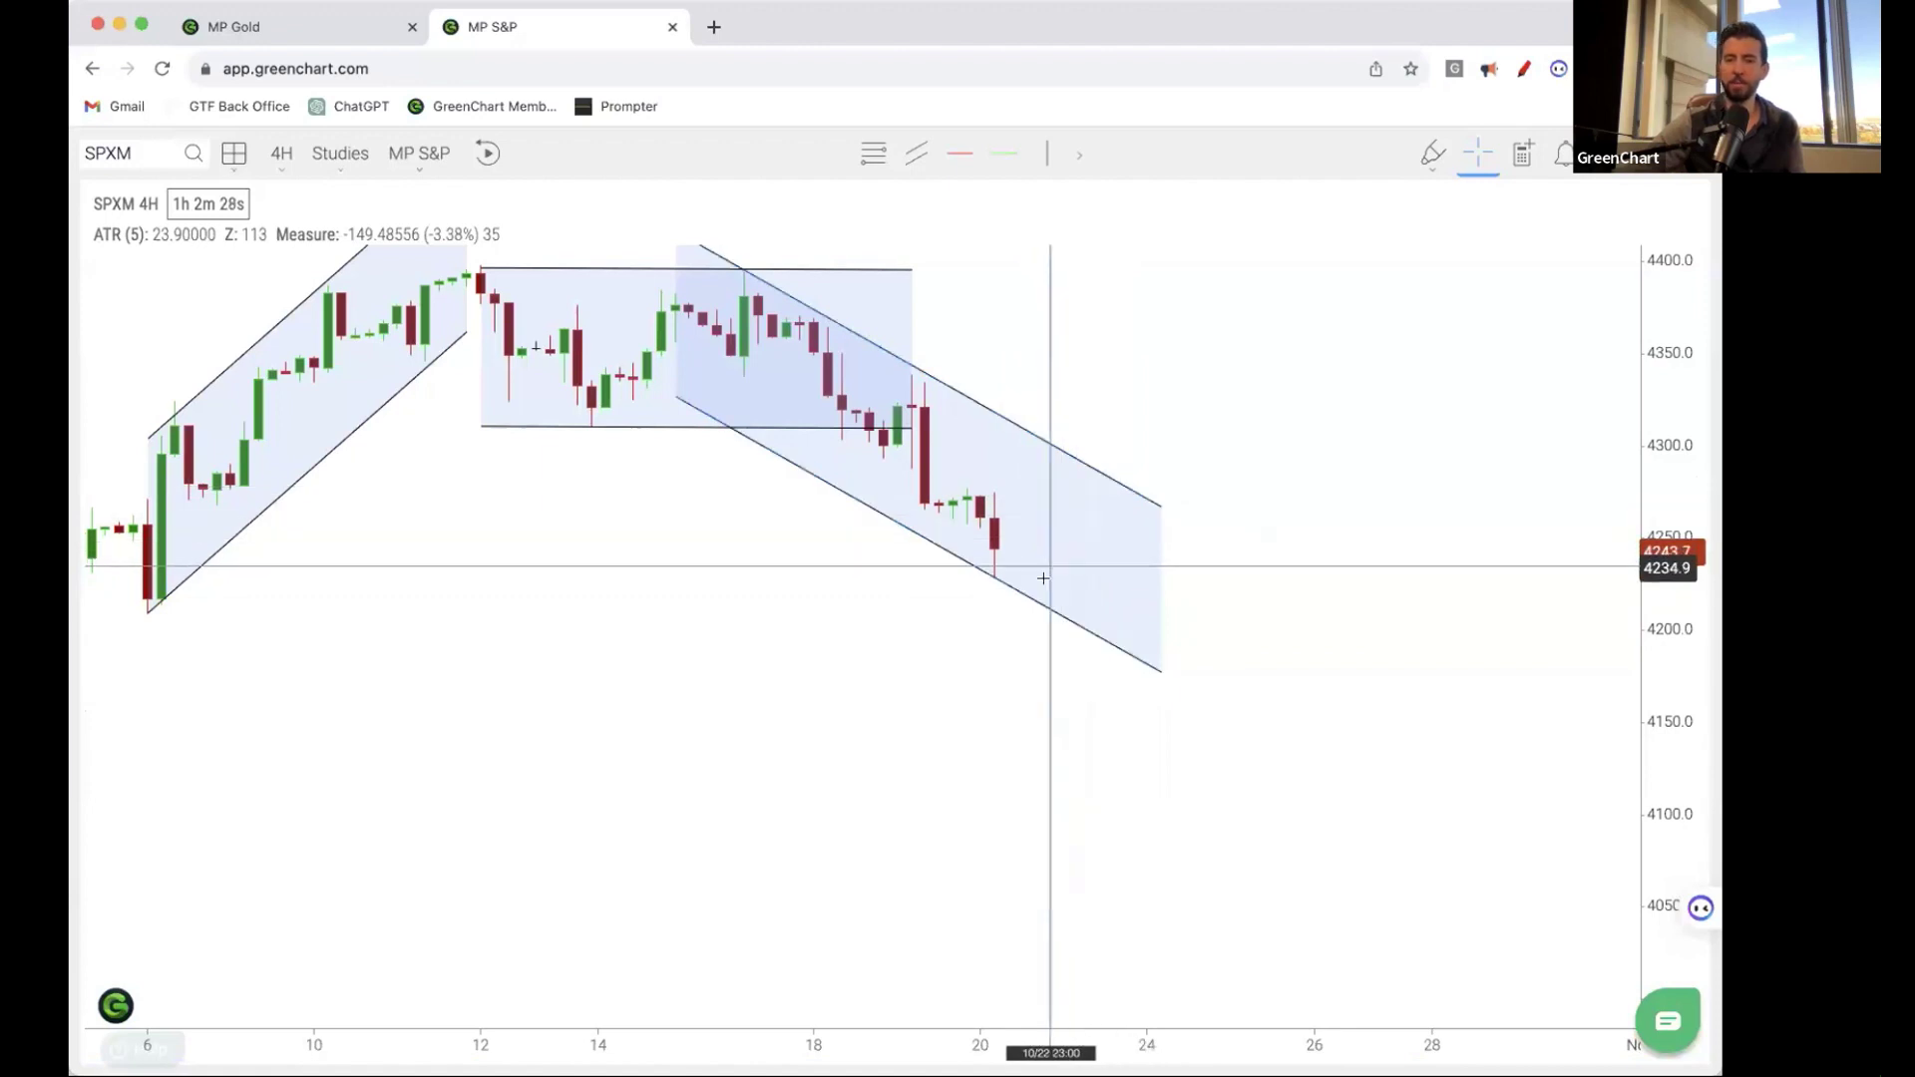
left_click(994, 685)
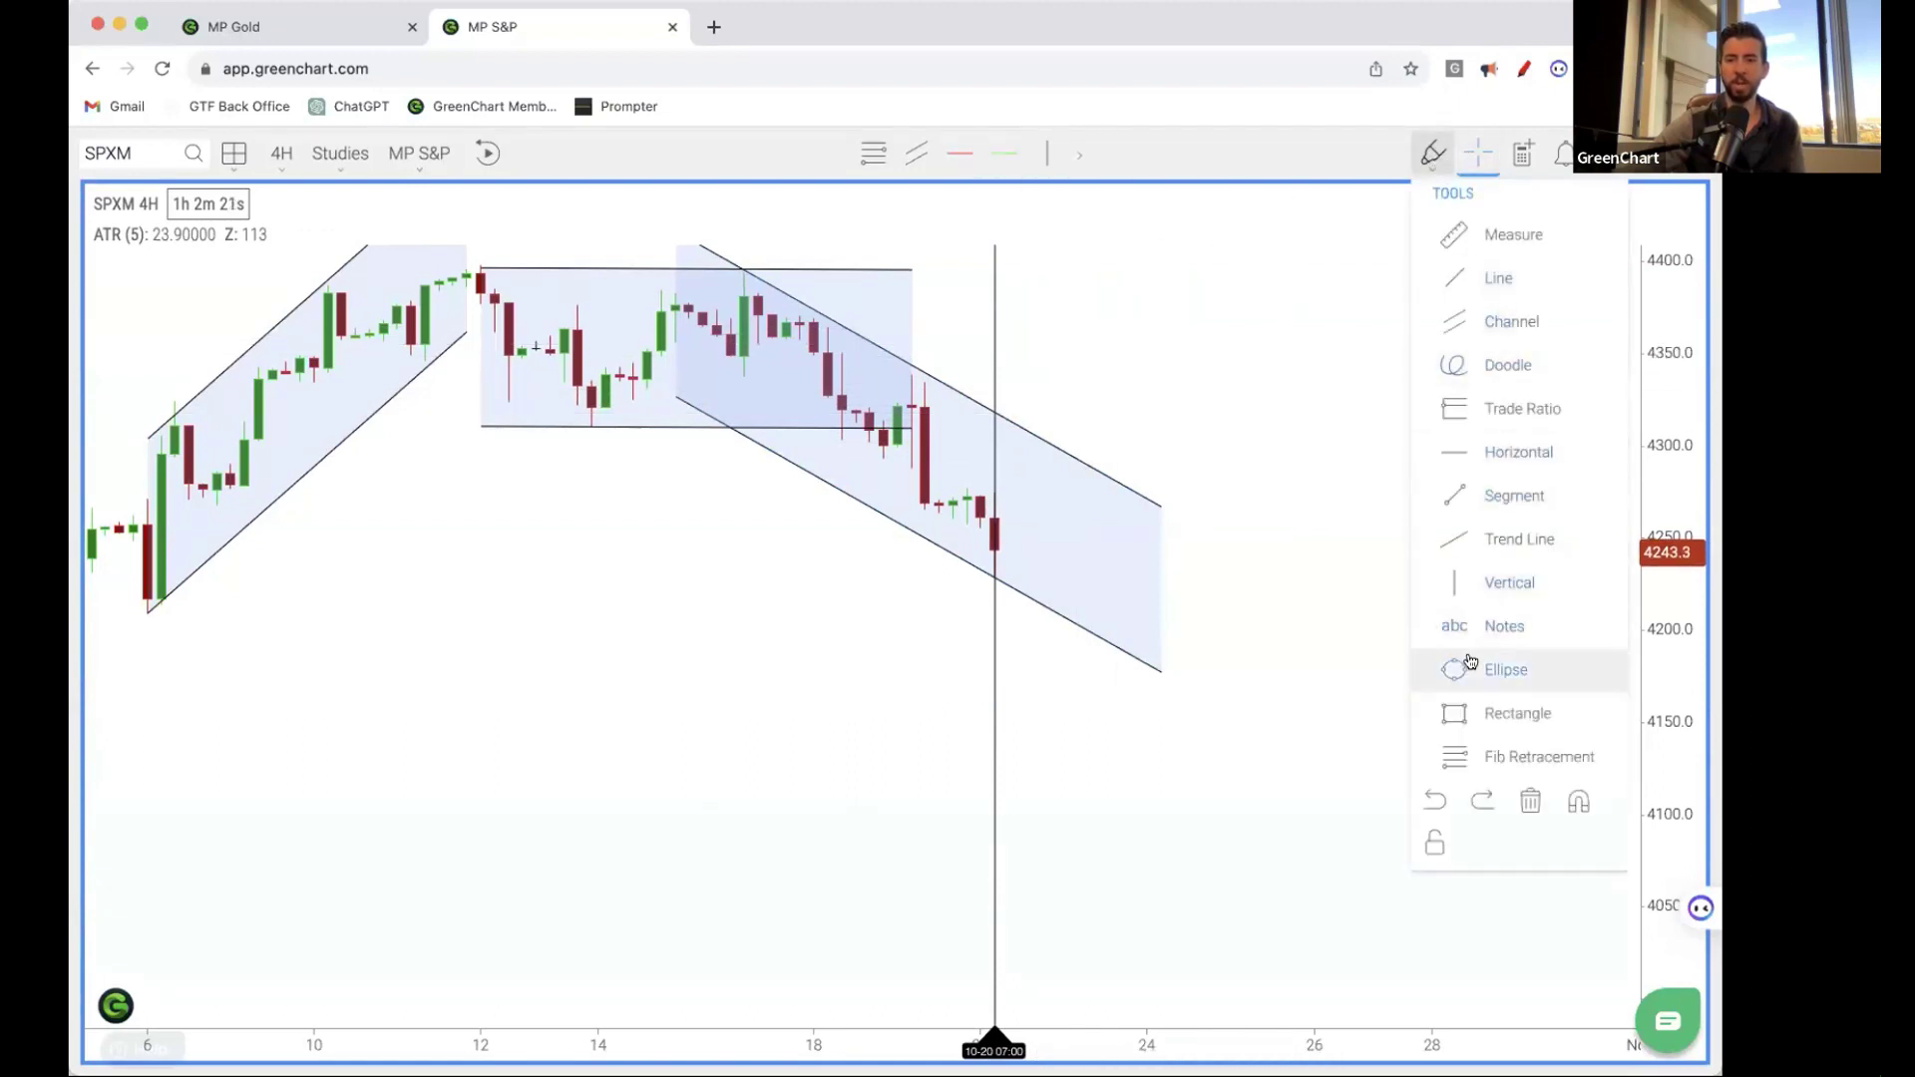
- Draw one ellipse just above the 4H descending channel at about 4293–4365 and another just below it at about 4125–4193
left_click(1471, 662)
mouse_move(1062, 357)
left_mouse_down()
mouse_move(1133, 427)
mouse_move(1105, 393)
left_mouse_up()
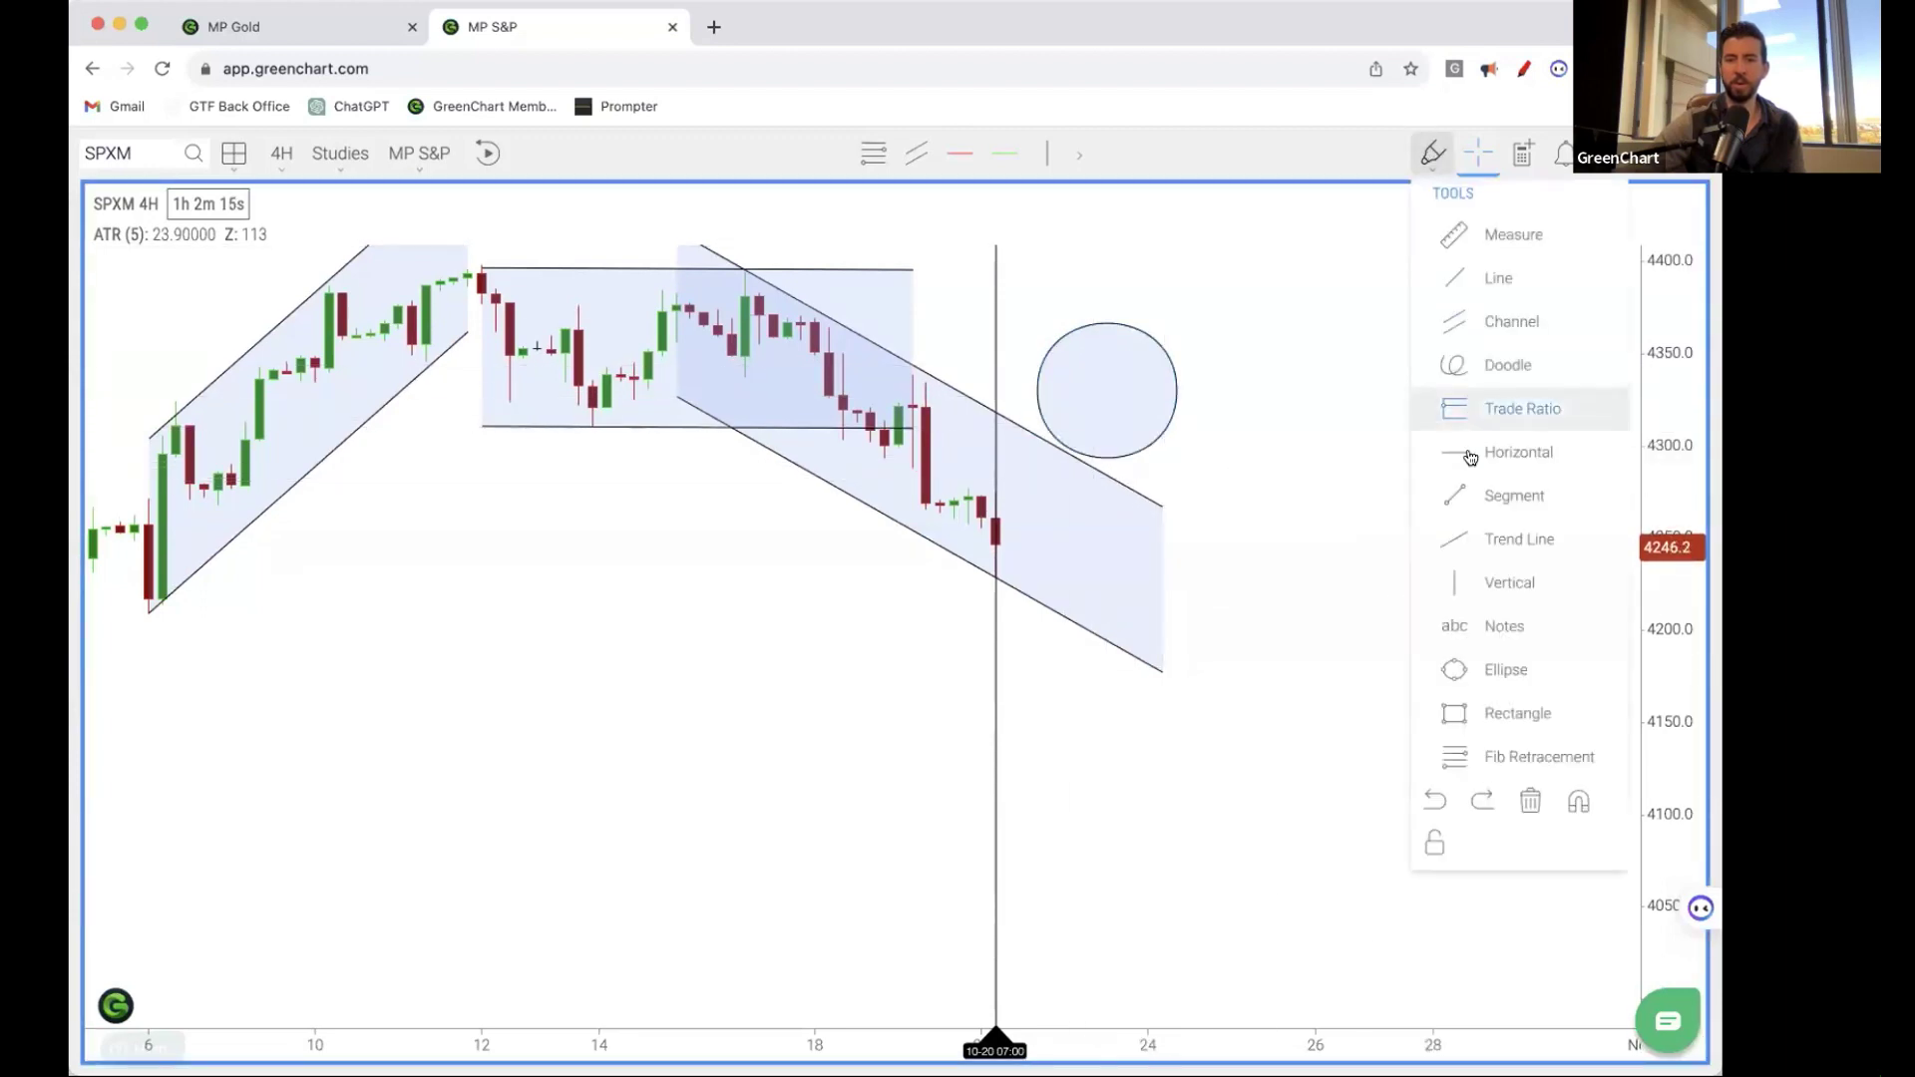
left_click(1479, 663)
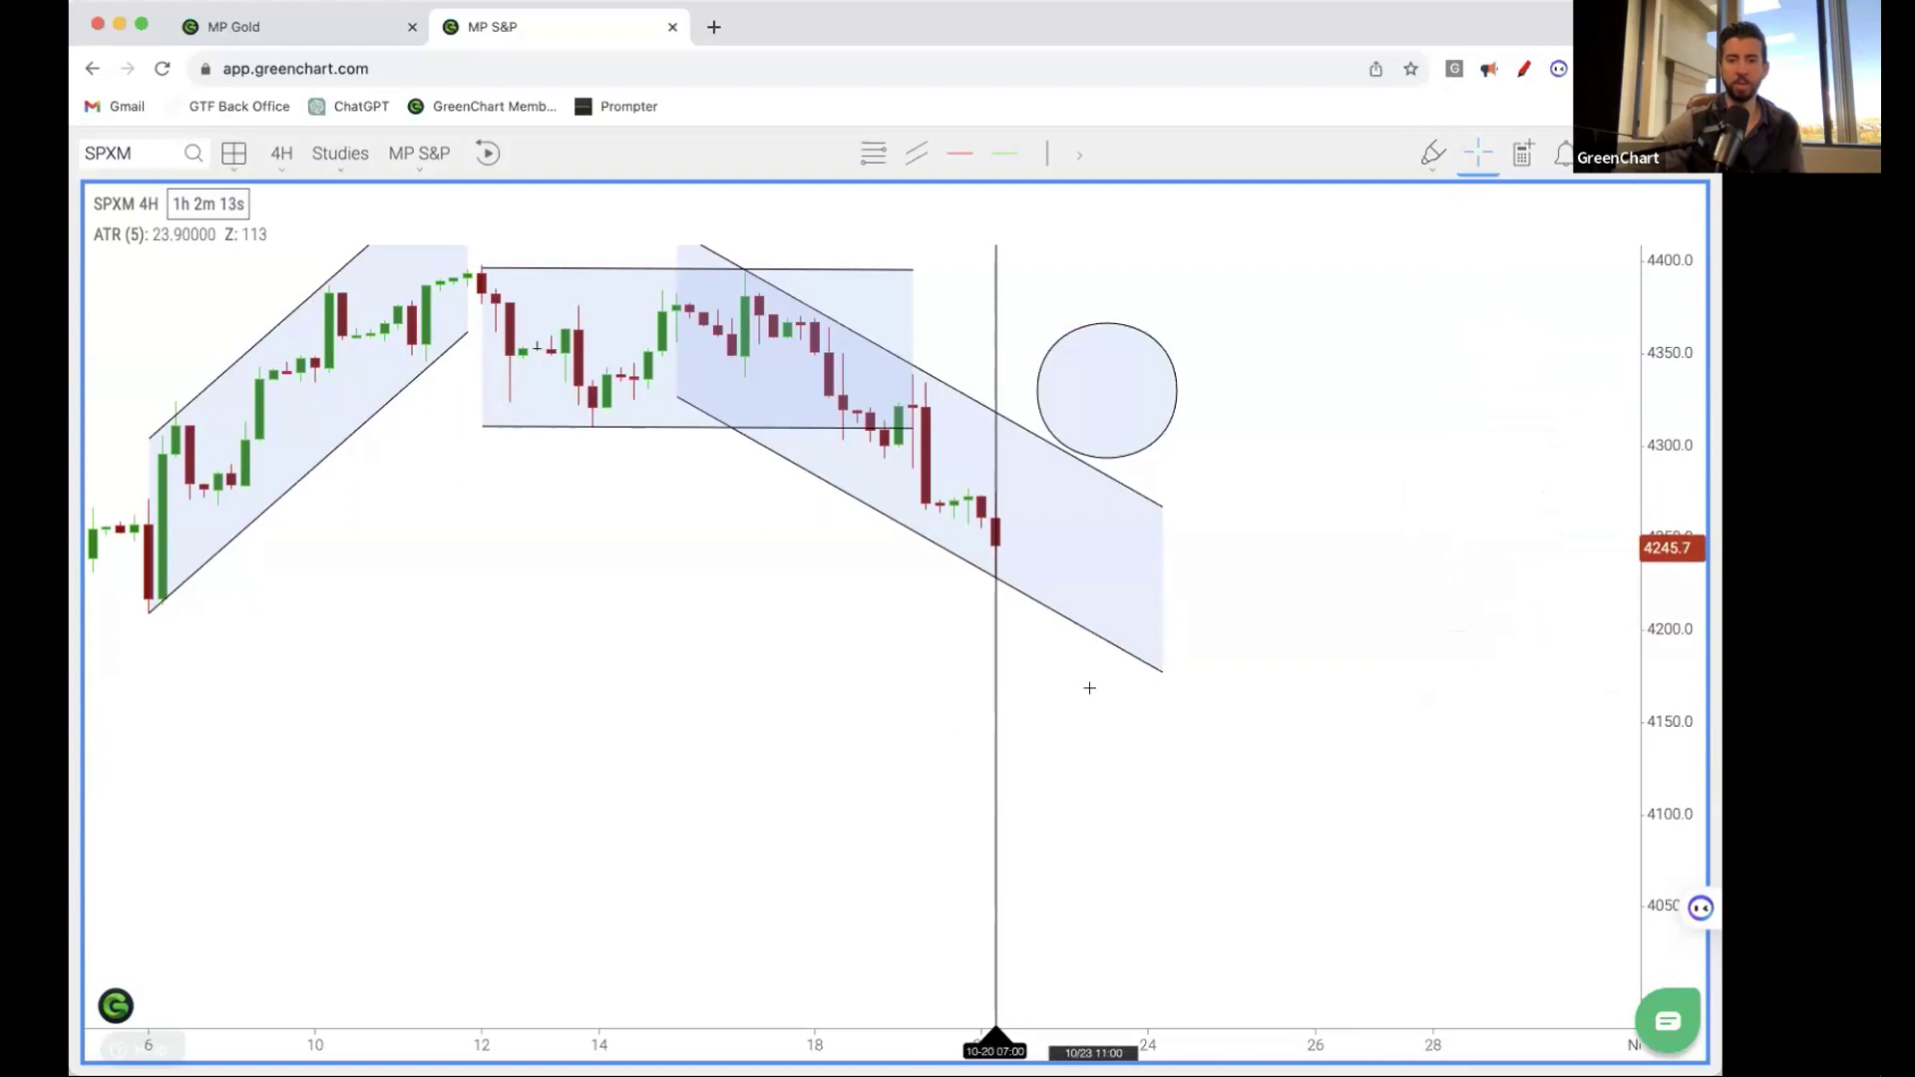
left_click_drag(1040, 655, 1140, 665)
scroll(1322, 682, "up", 5)
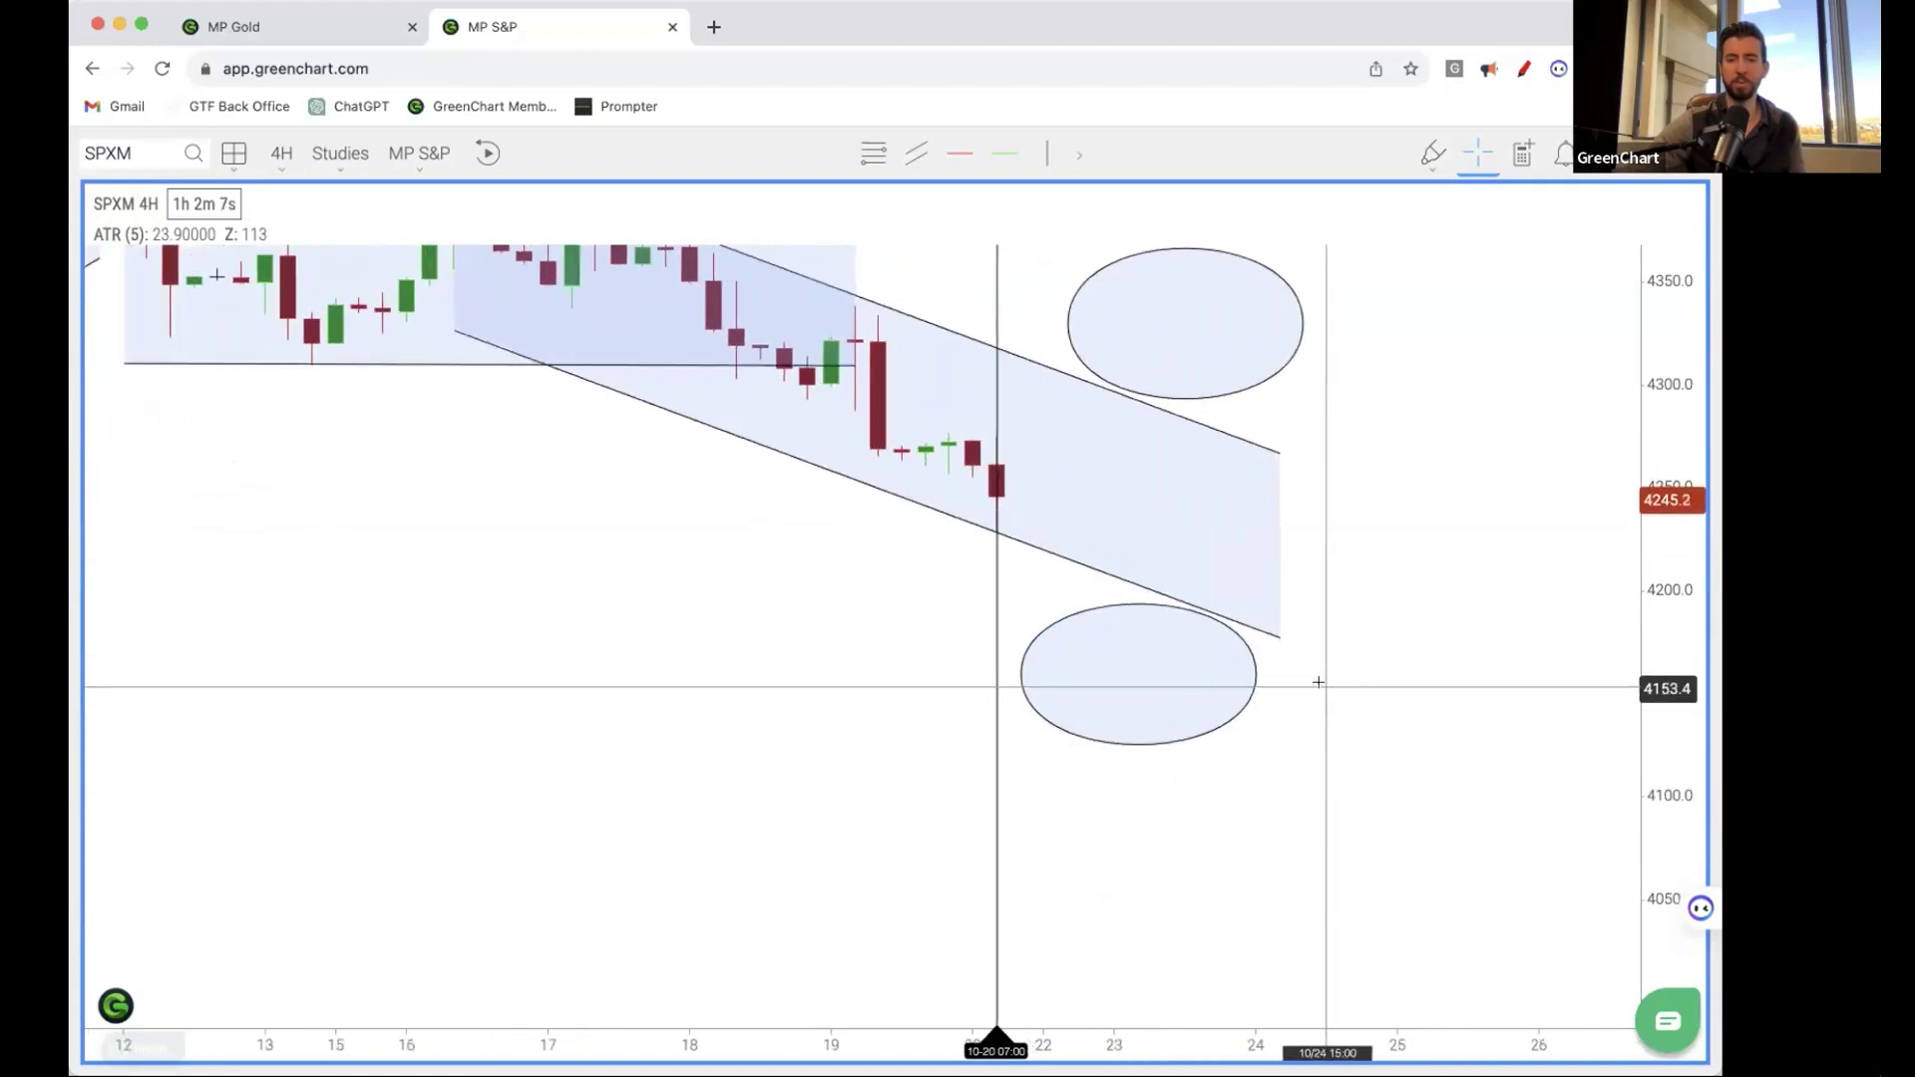
- Return to the three-chart layout and enlarge the S&P daily chart
scroll(1318, 681, "down", 10)
left_click_drag(1656, 394, 1670, 588)
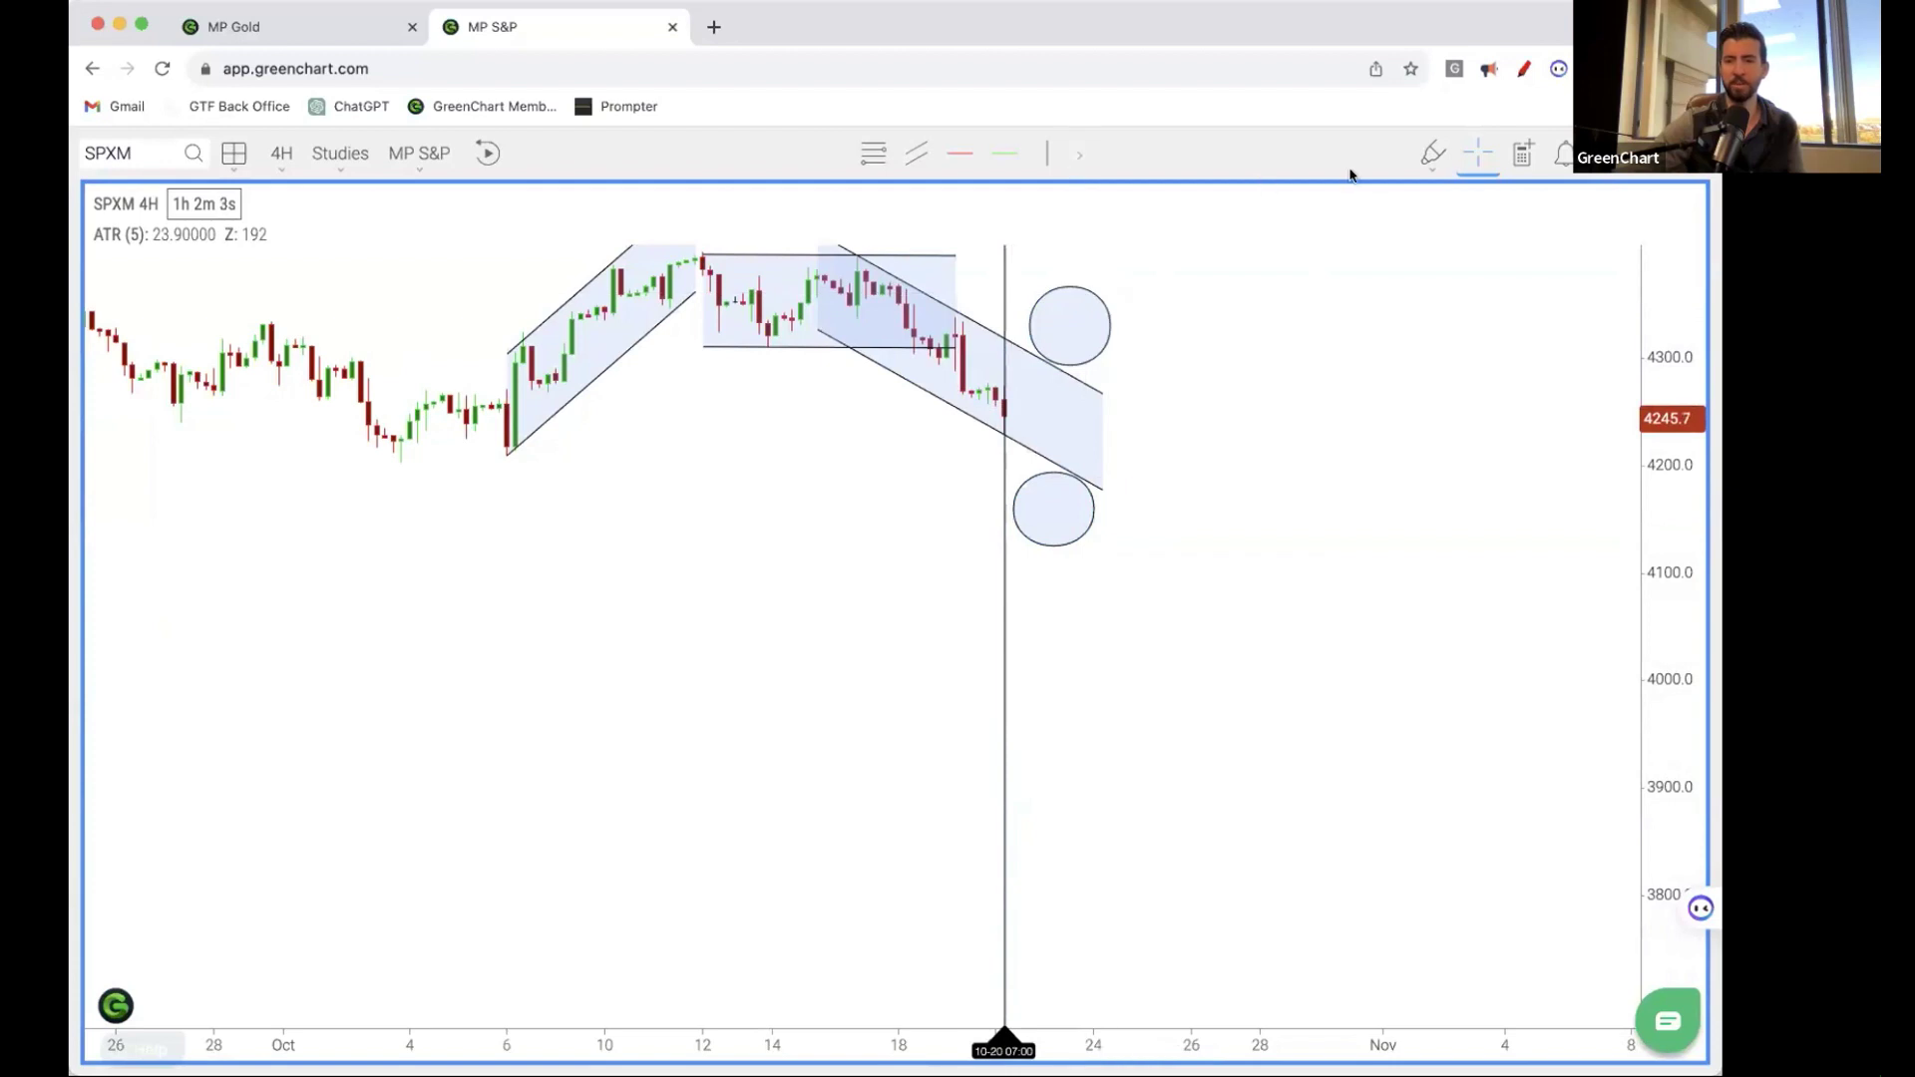
double_click(1180, 389)
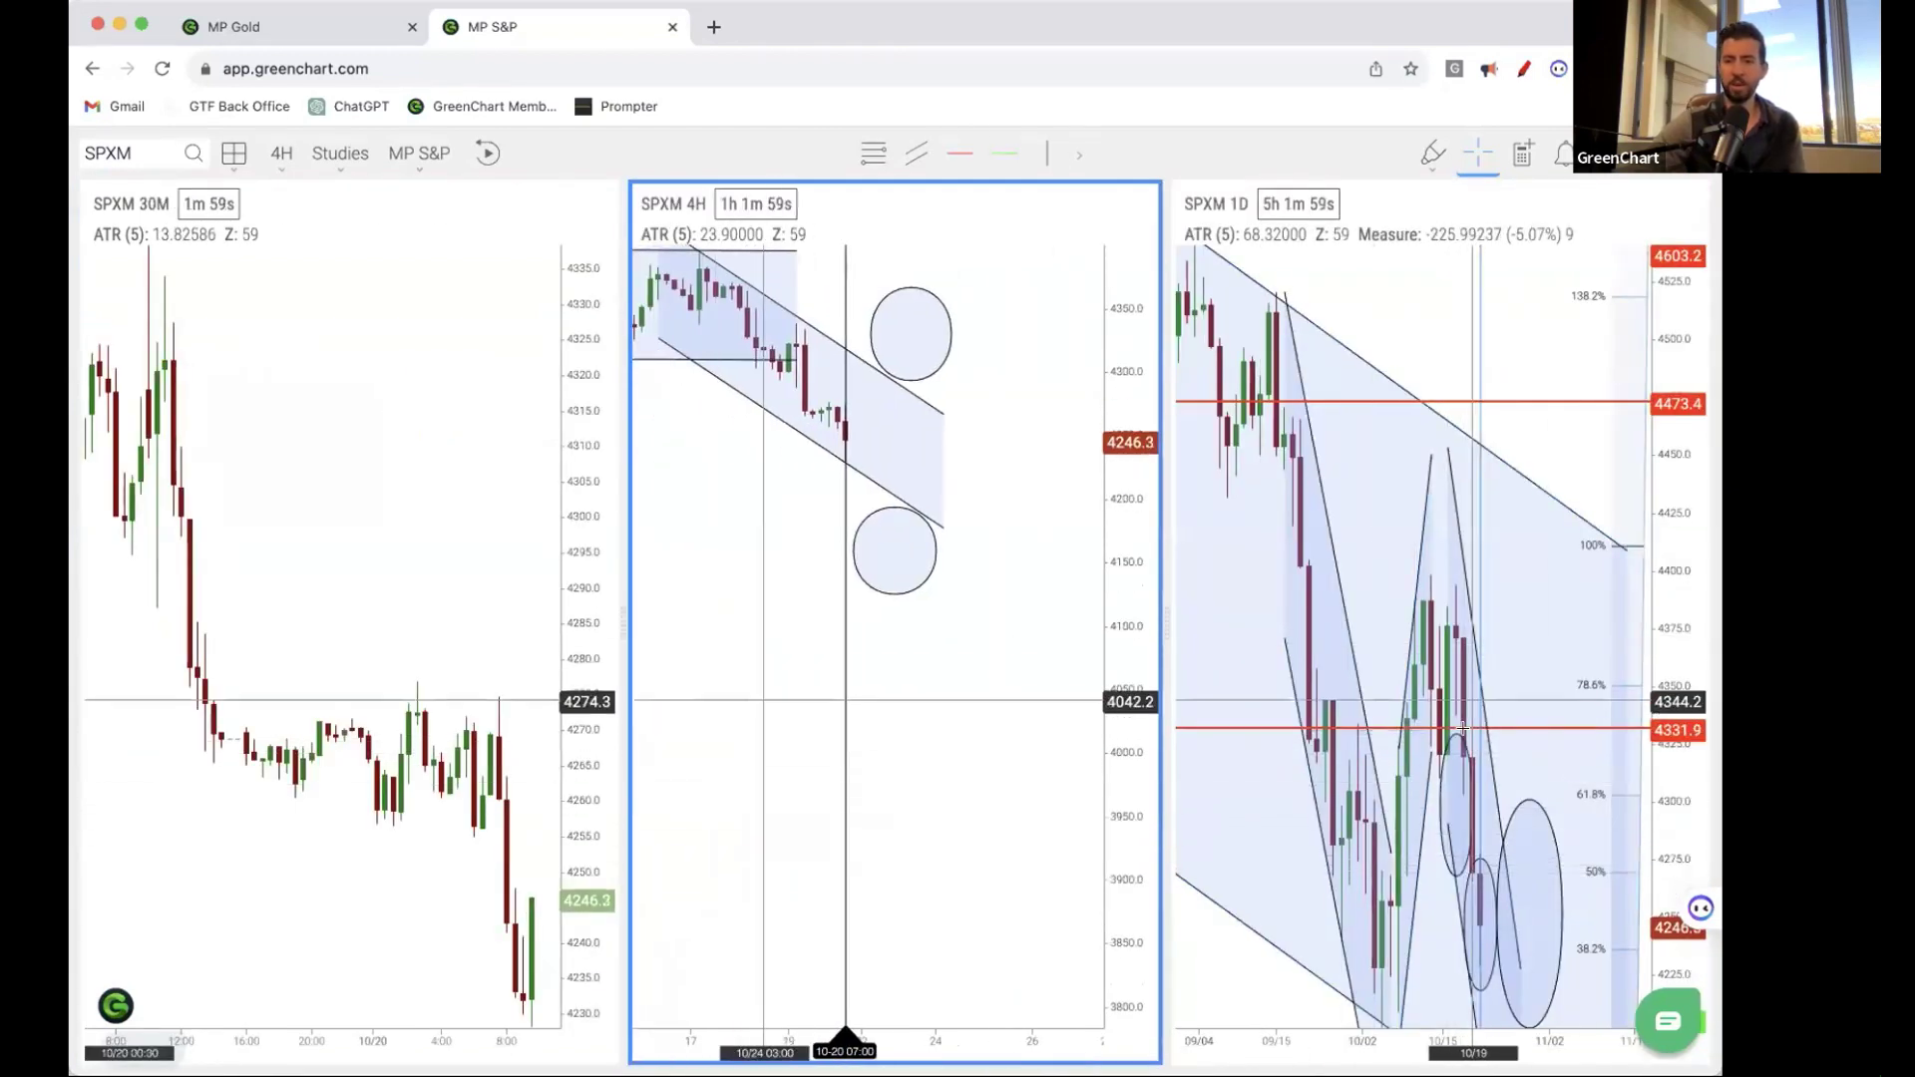
left_click(1215, 943)
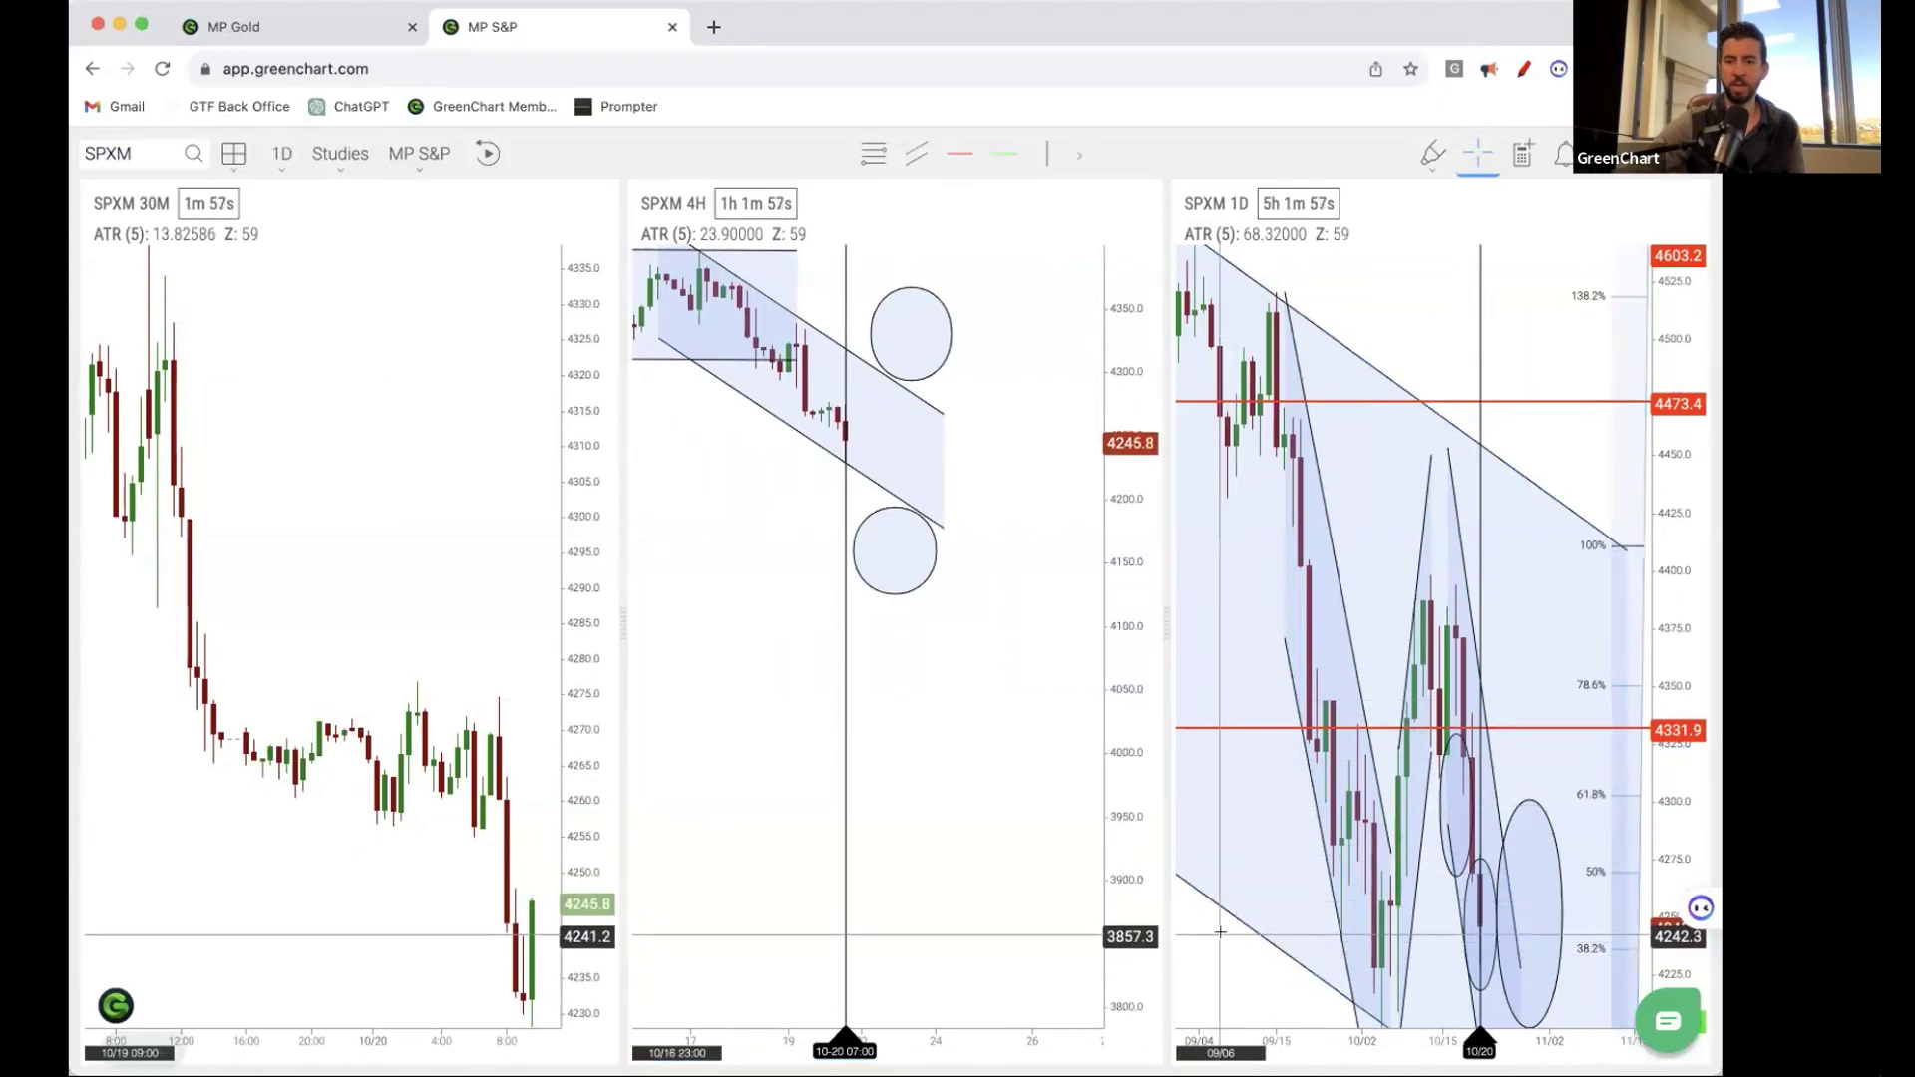
double_click(1215, 972)
- Delete the Fibonacci retracement beside the large ellipse on the daily chart
scroll(1167, 886, "up", 5)
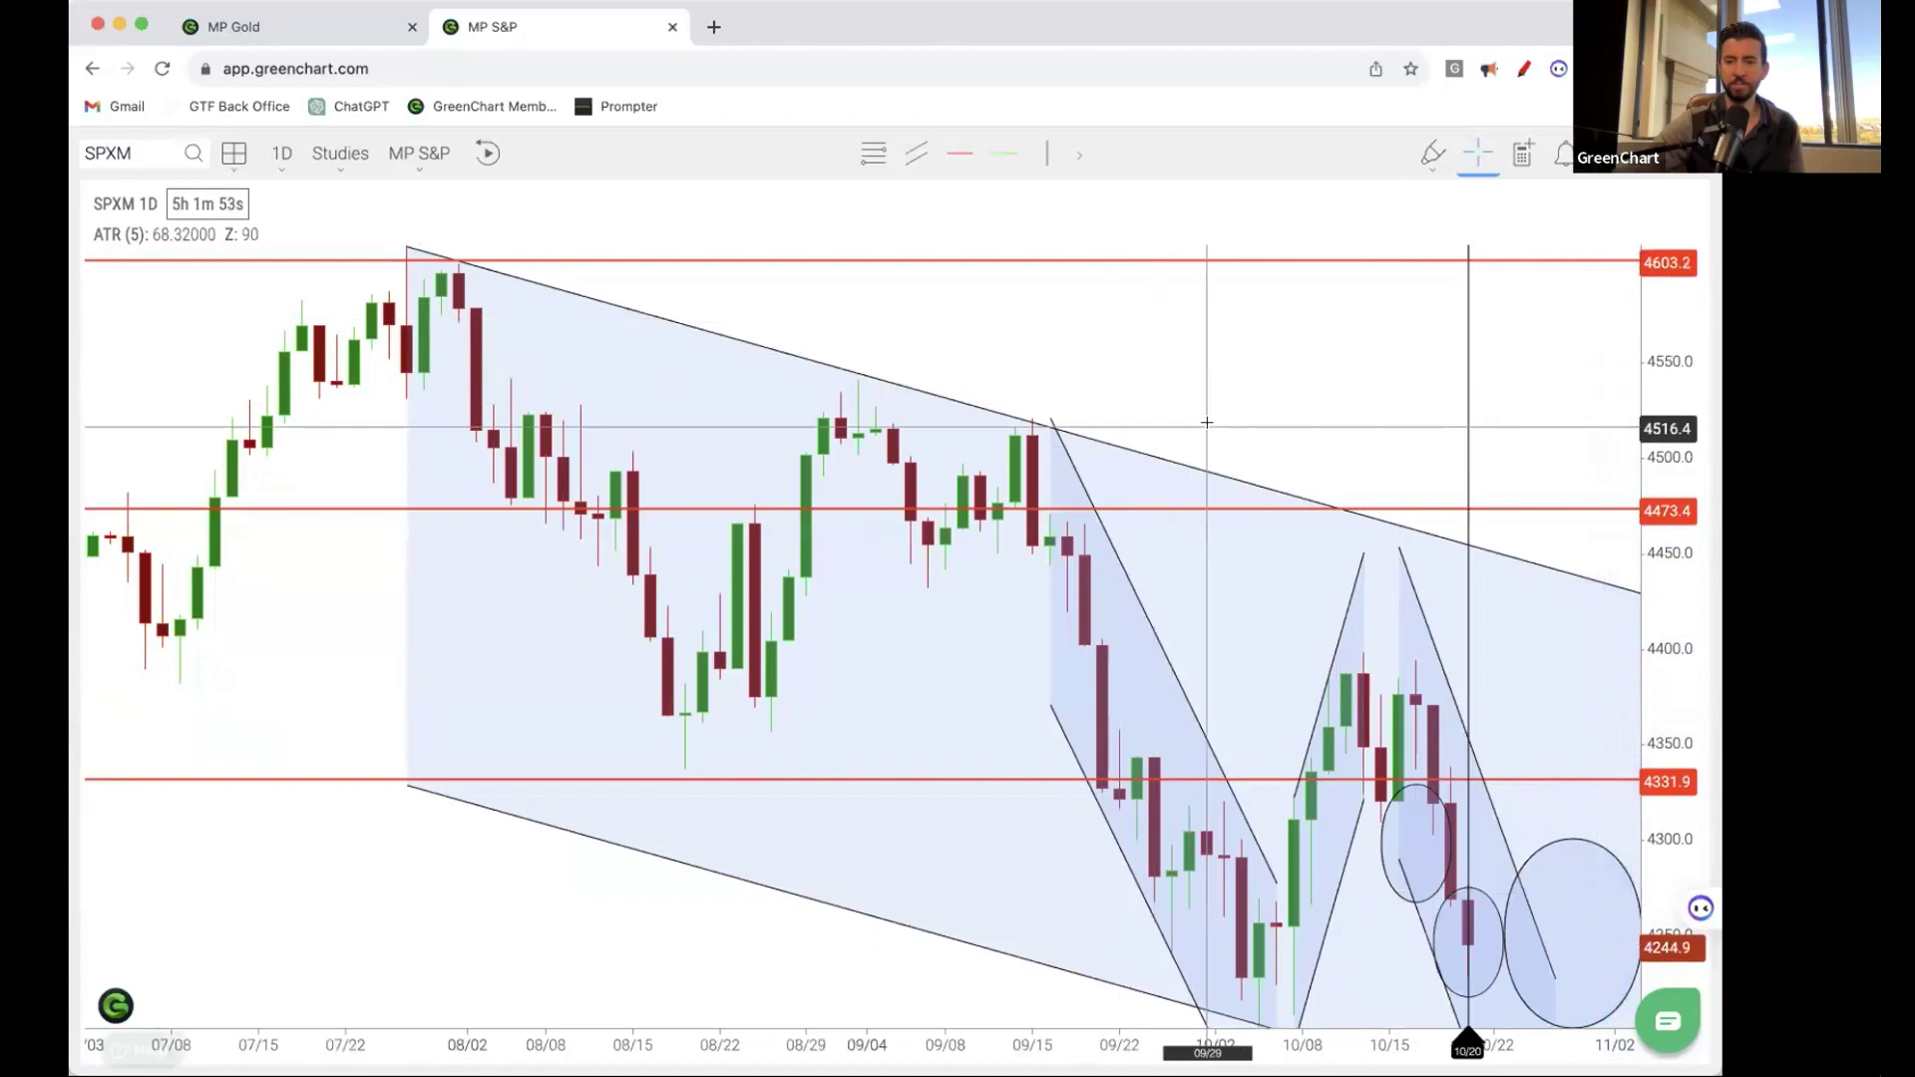
left_click_drag(1218, 350, 998, 221)
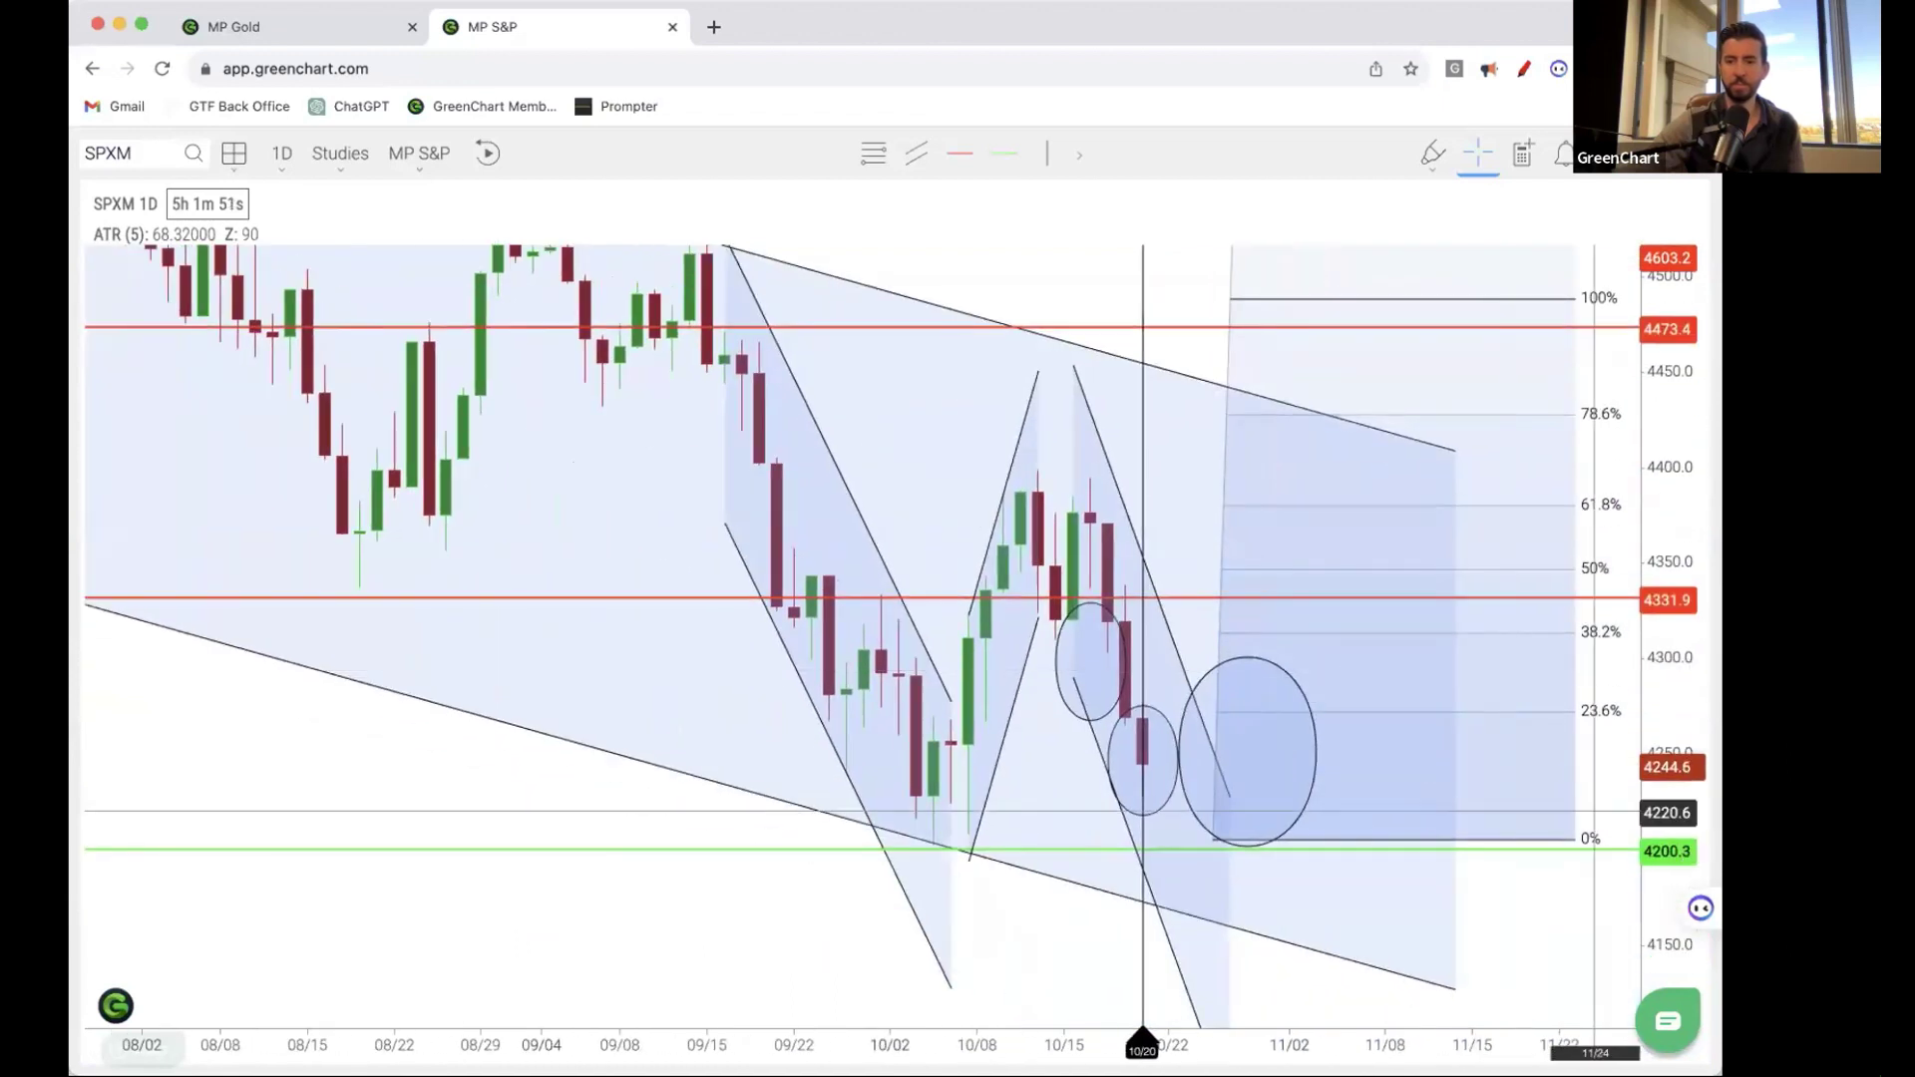
left_click(1526, 841)
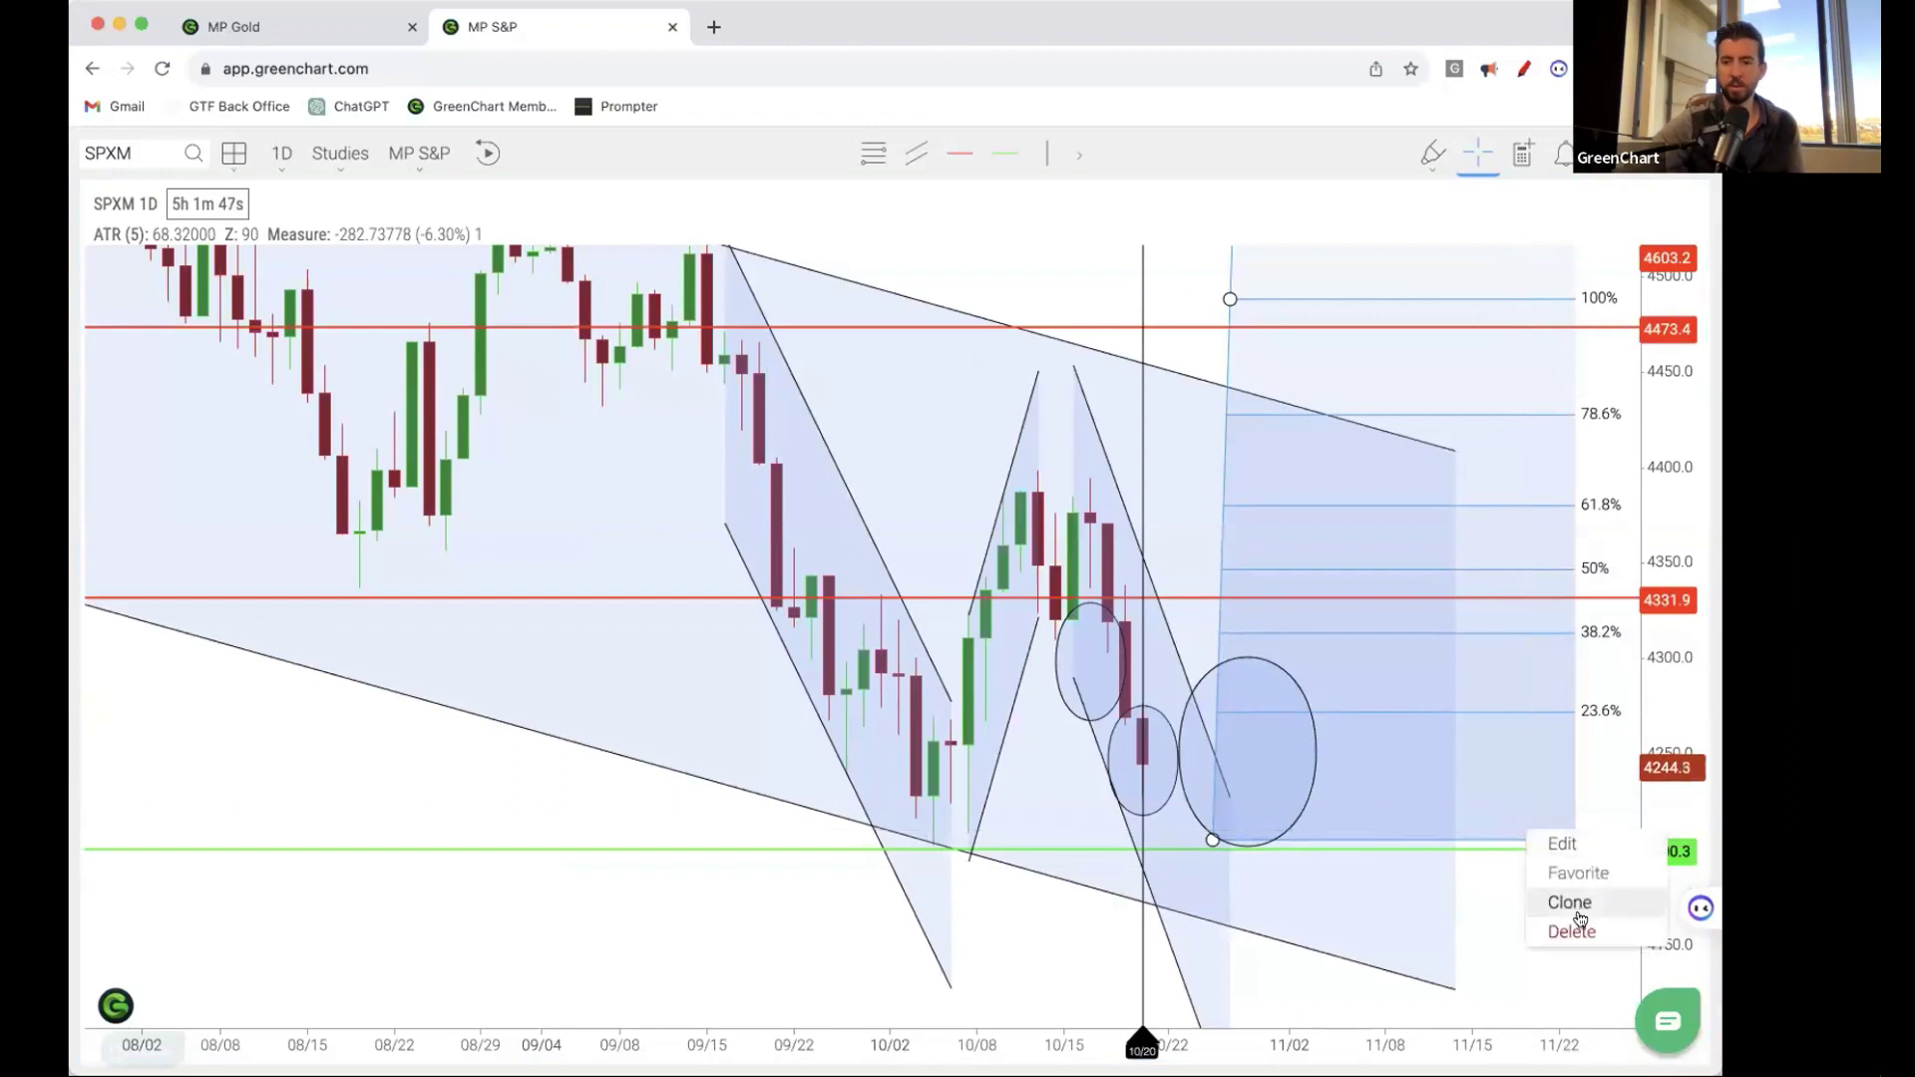
left_click(1574, 930)
- Shorten the steep October descending channel to end on 10/25 at about 4217 and raise the large ellipse to about 4208–4306
left_click(1143, 758)
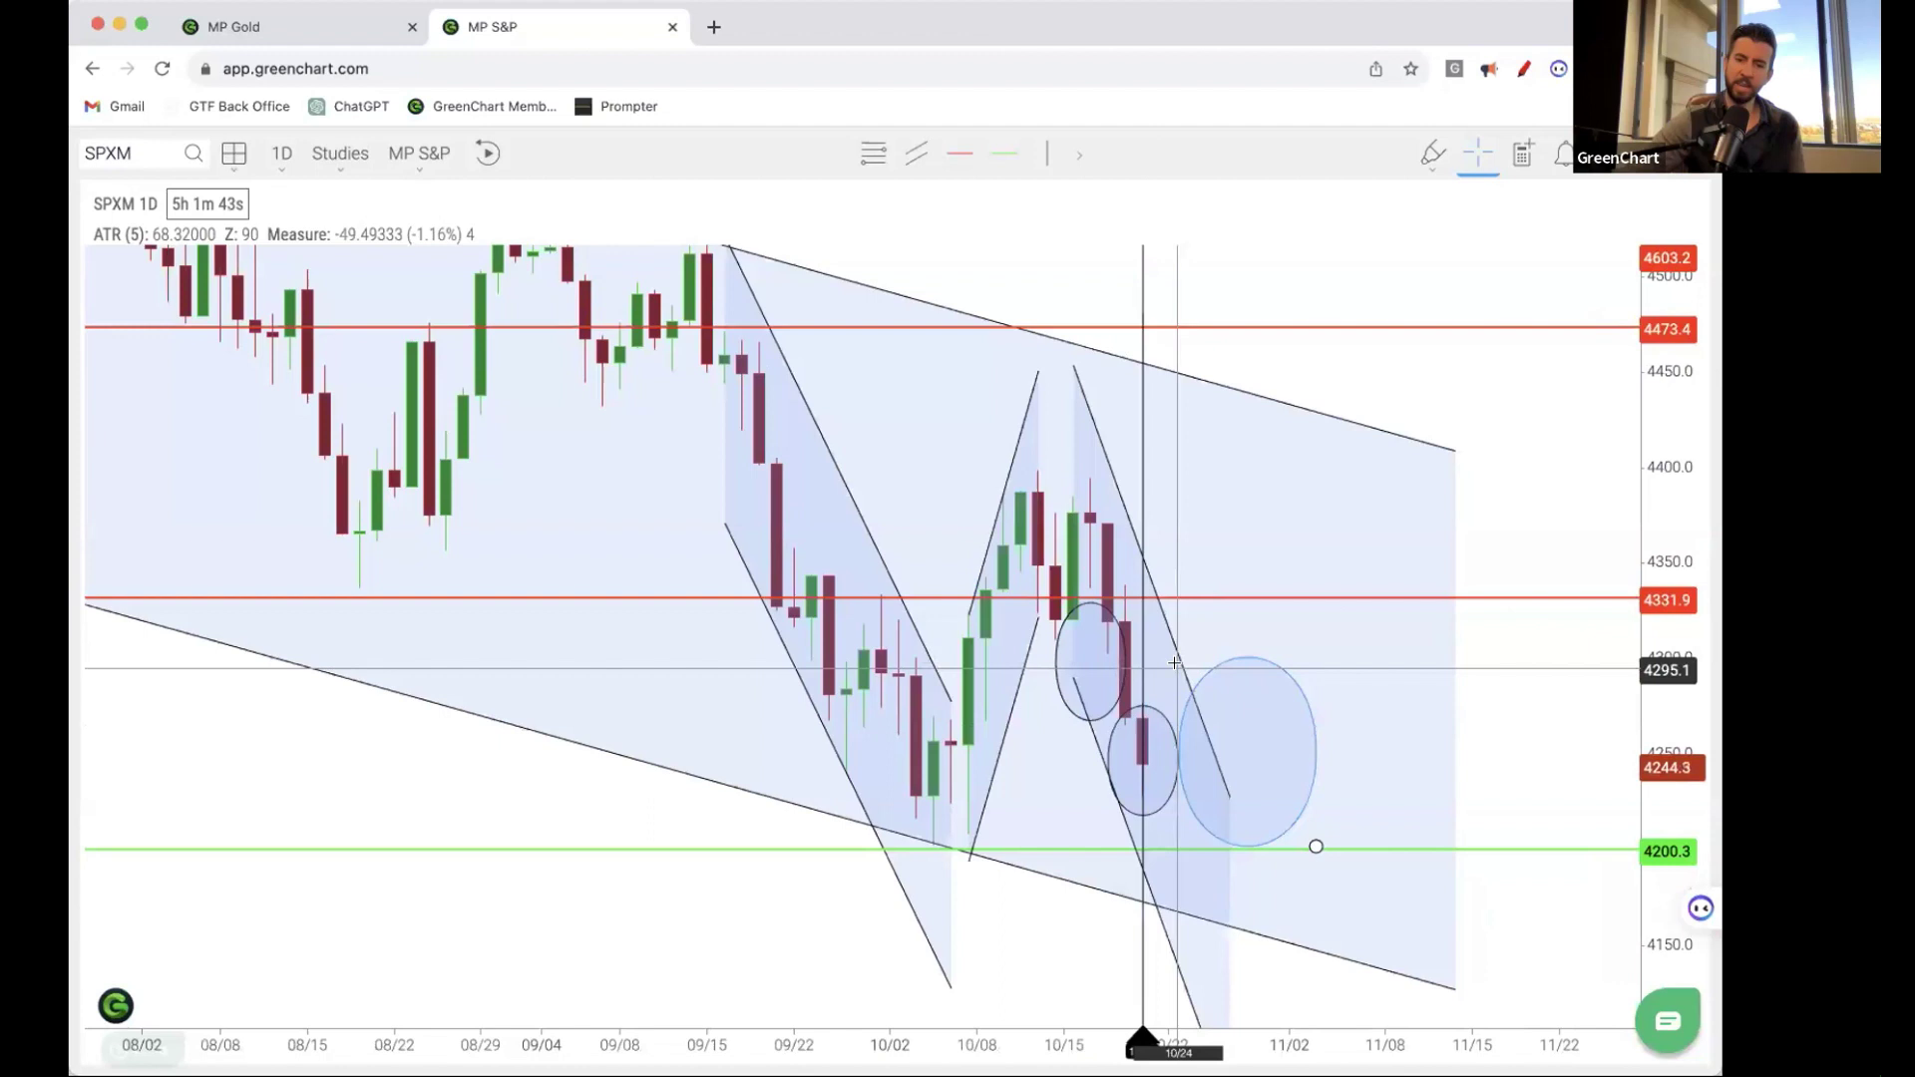
left_click(1181, 994)
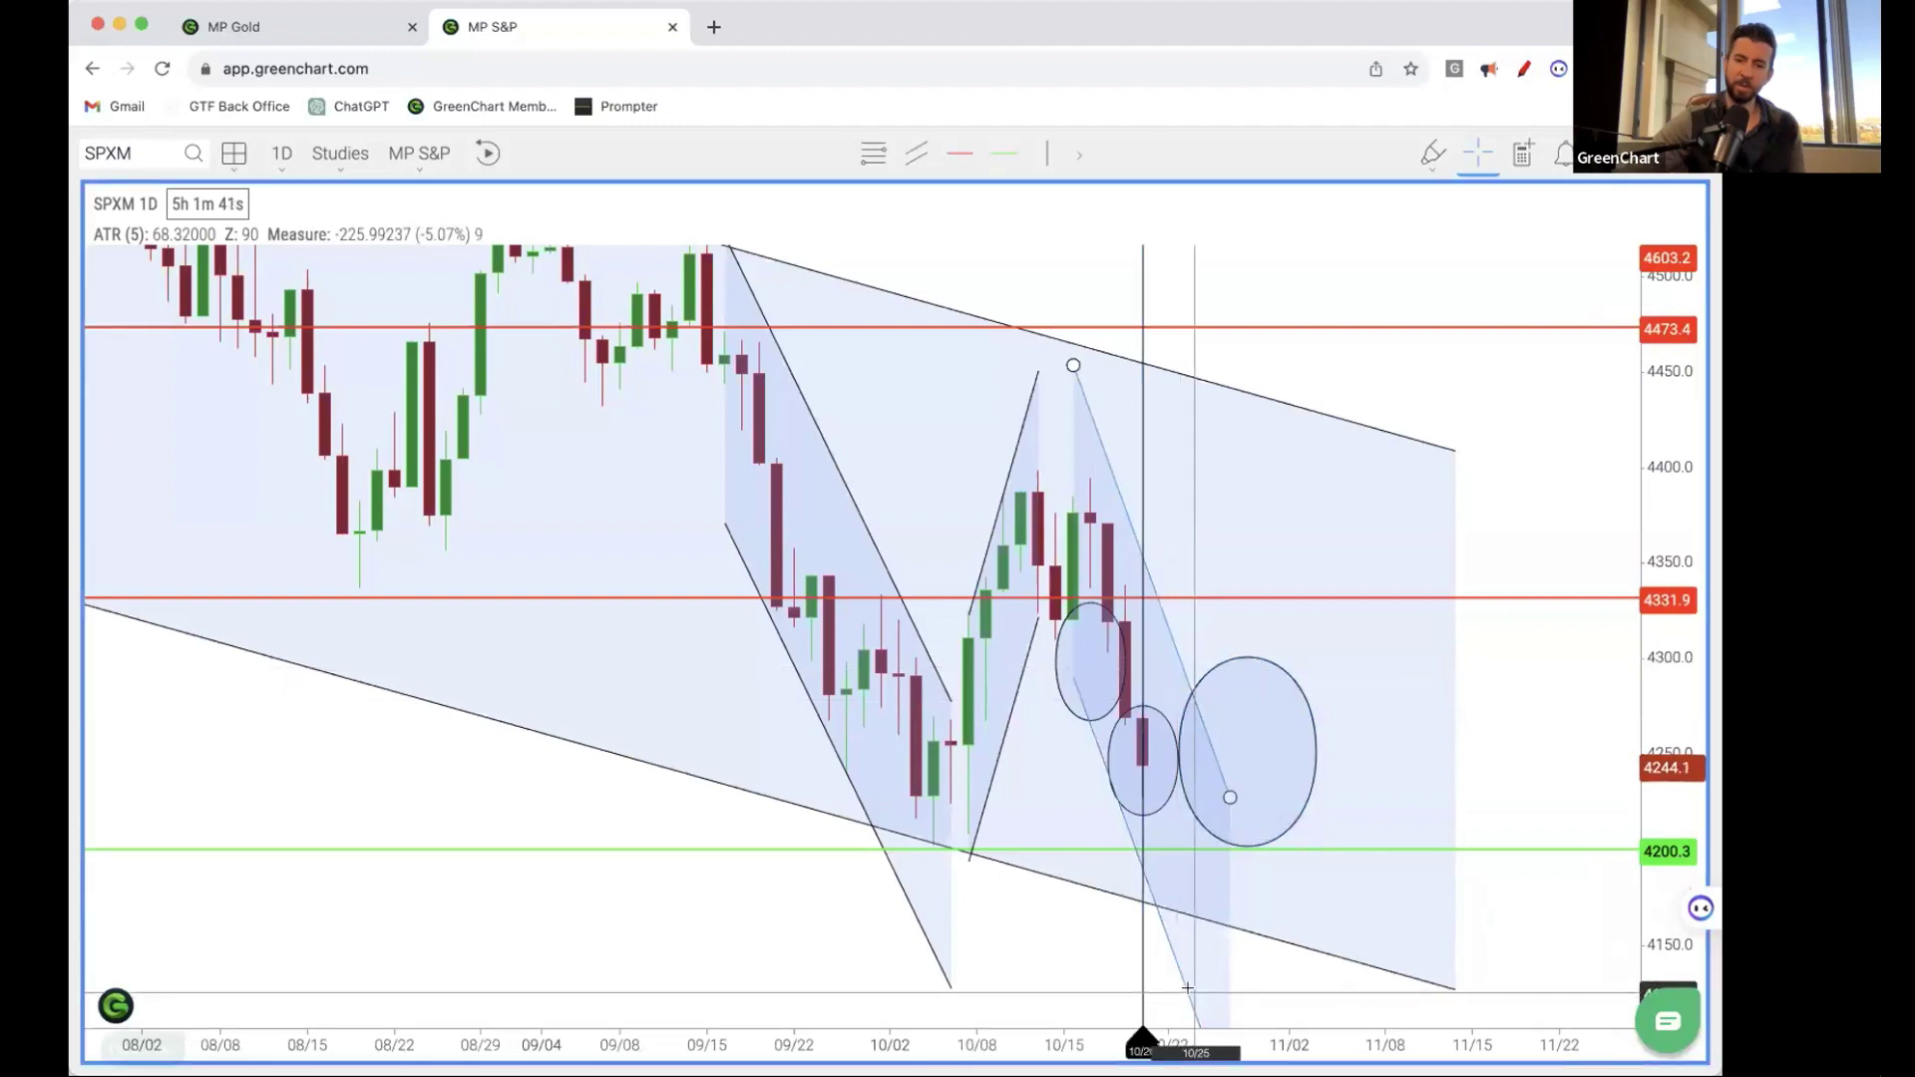
left_click(1223, 798)
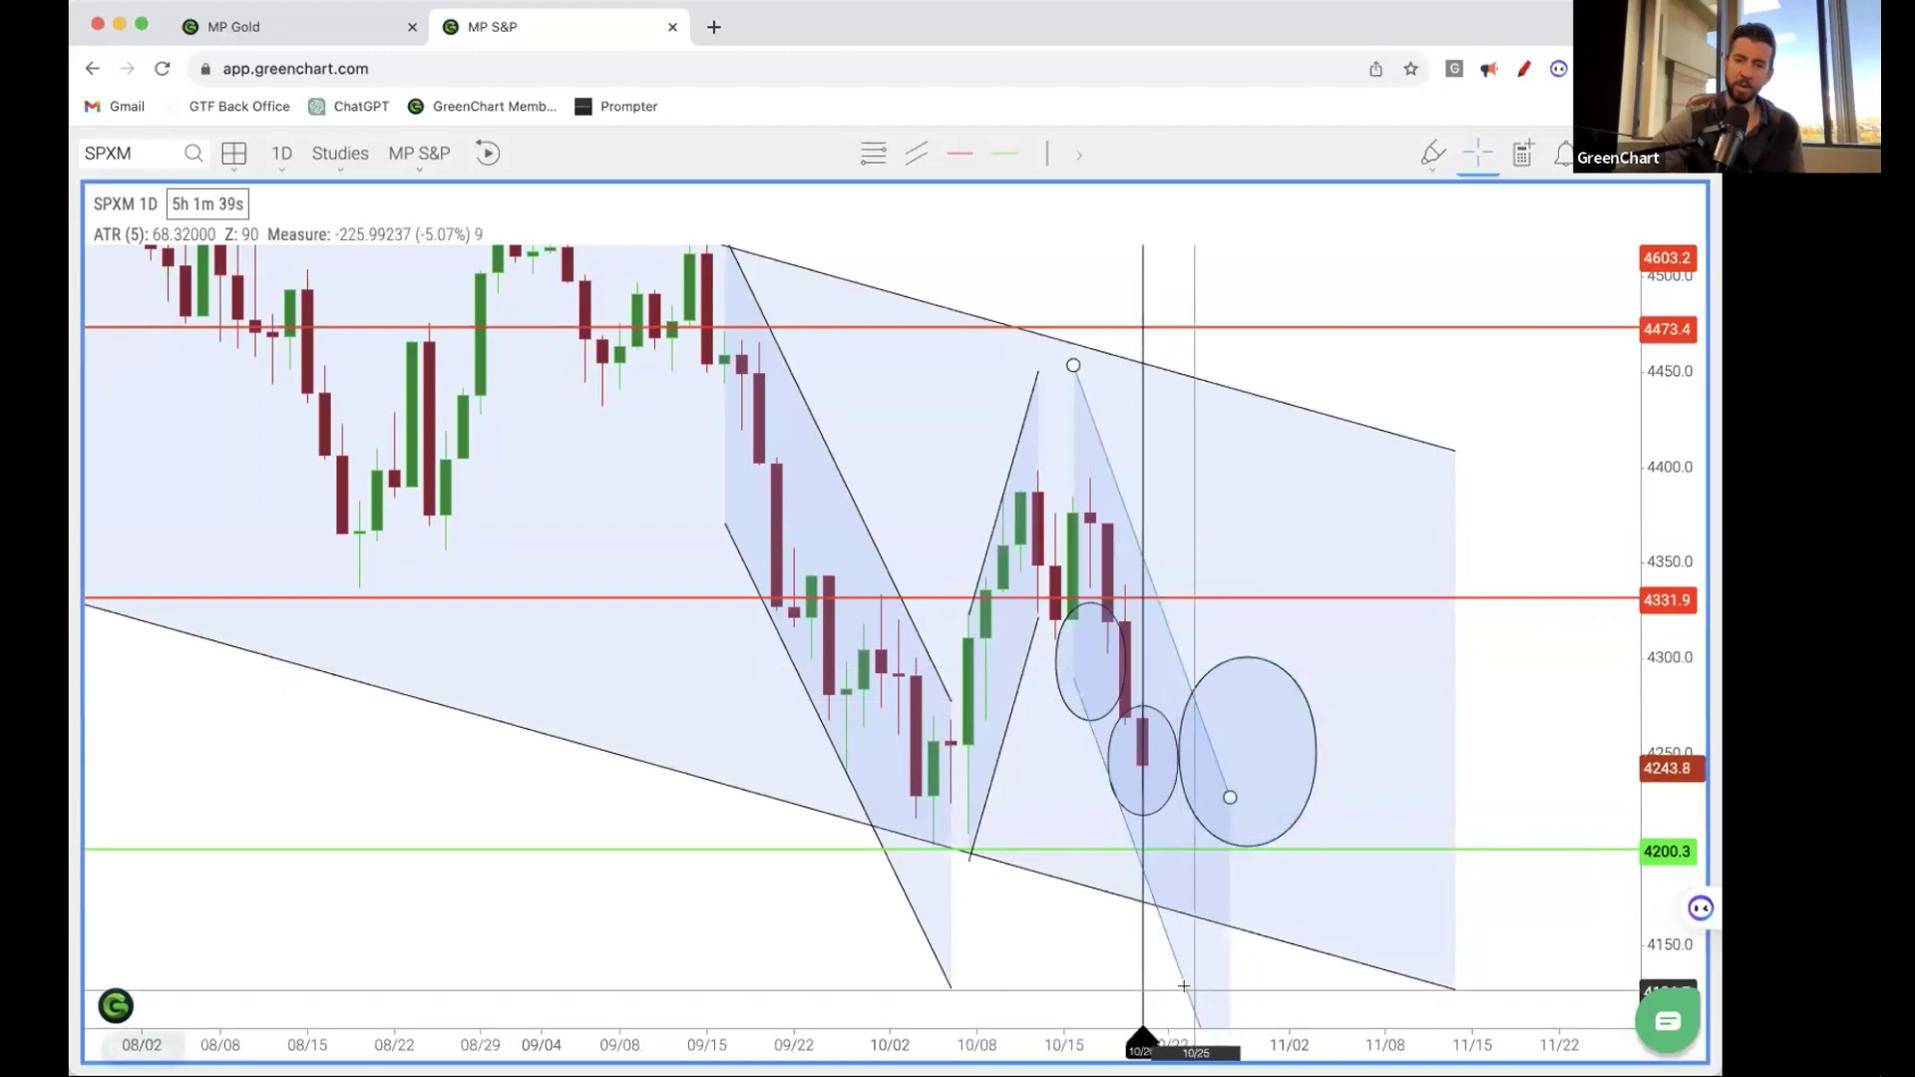
mouse_move(1231, 787)
left_mouse_down()
mouse_move(1302, 796)
mouse_move(1195, 815)
mouse_move(1200, 759)
left_mouse_up()
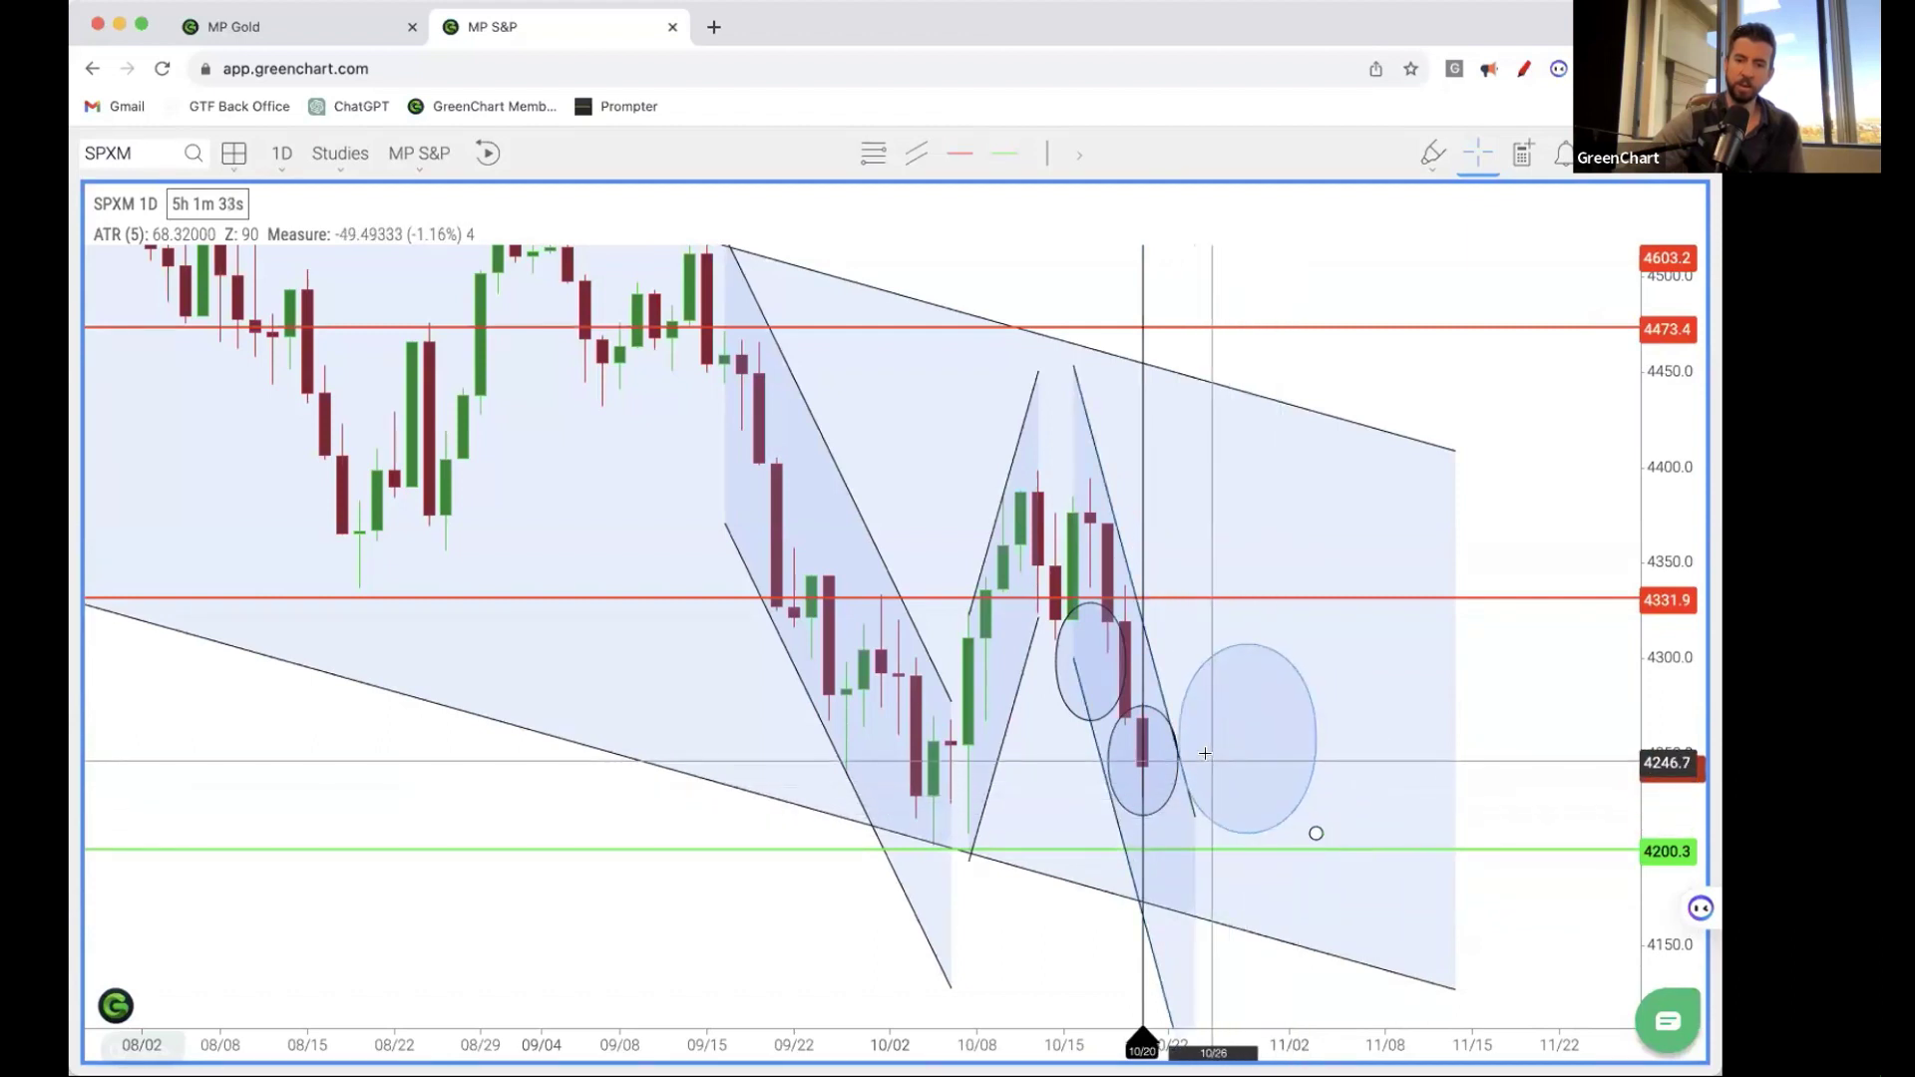
- Examine the large ellipse and the steep channel's end against the 4200.3 line and the long descending channel's lower edge
left_click(1144, 755)
left_click(1188, 708)
left_click(1229, 857)
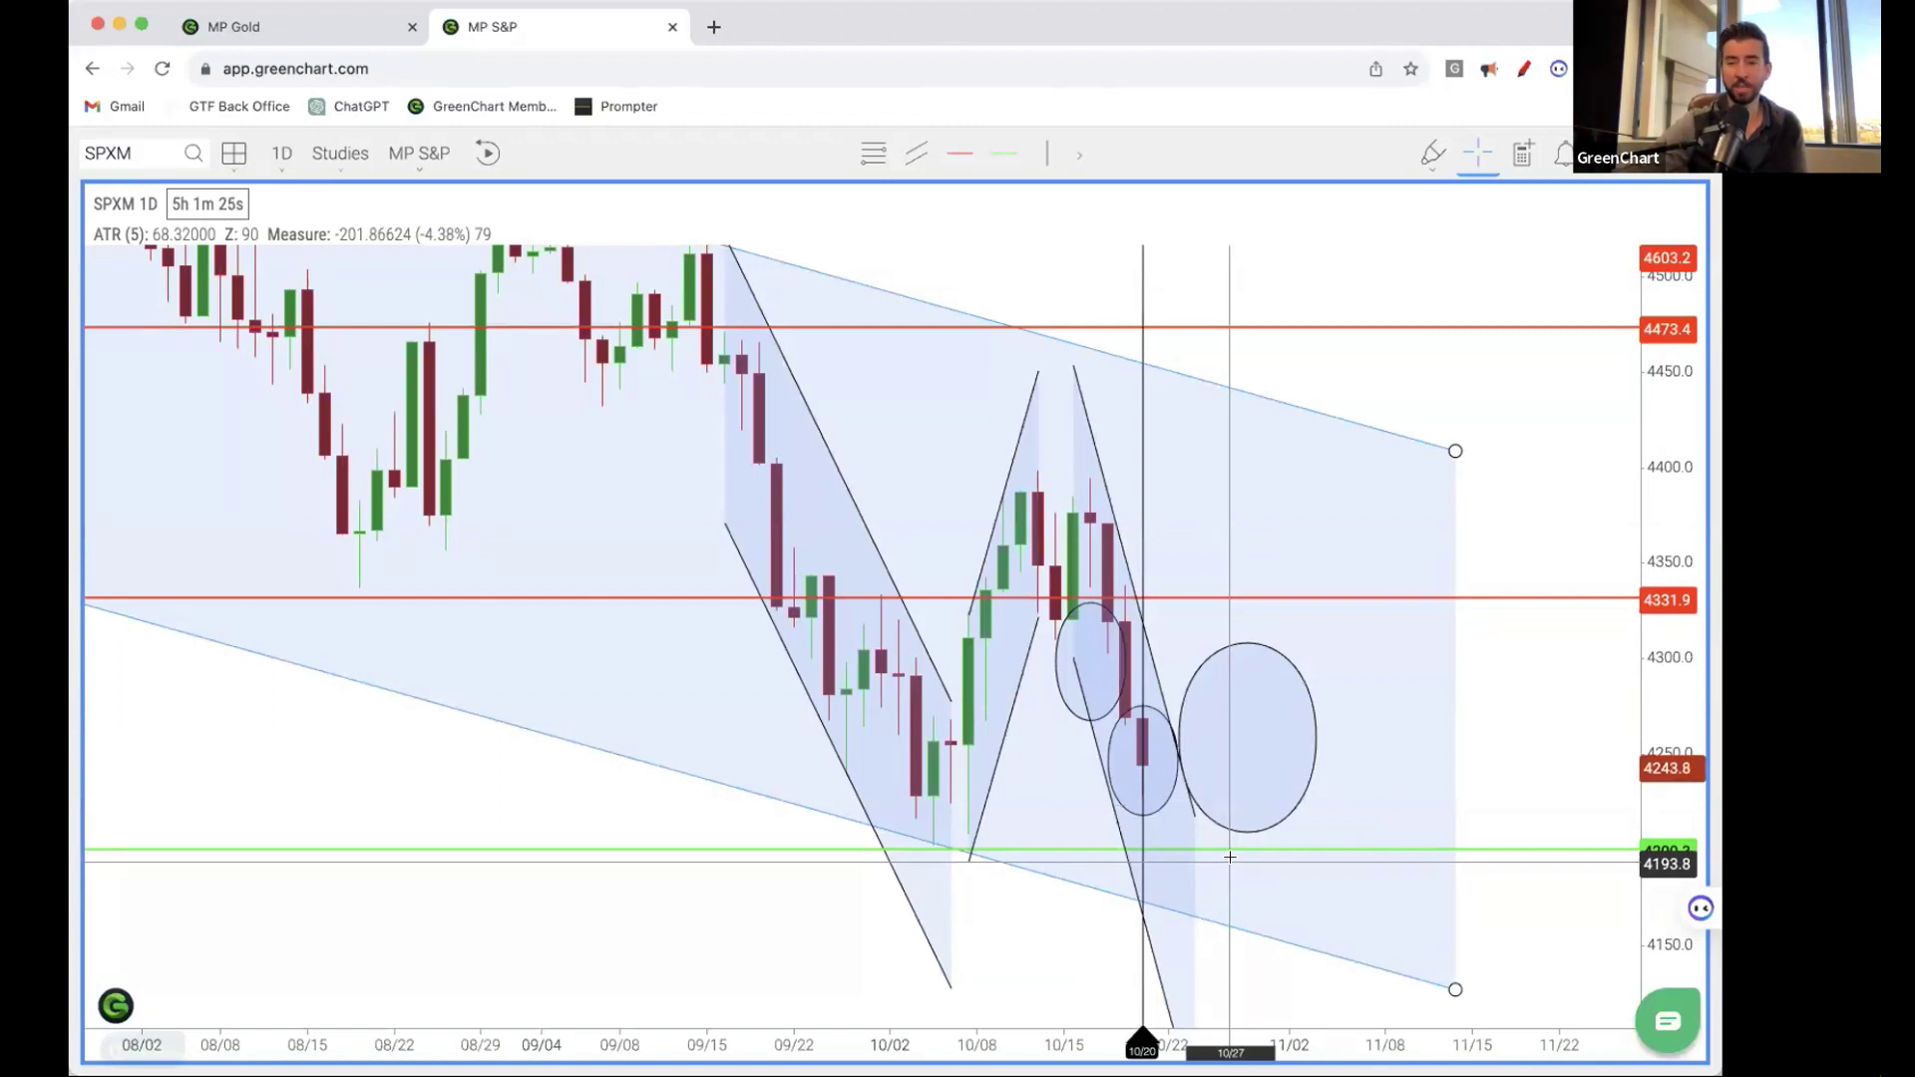
left_click(1185, 858)
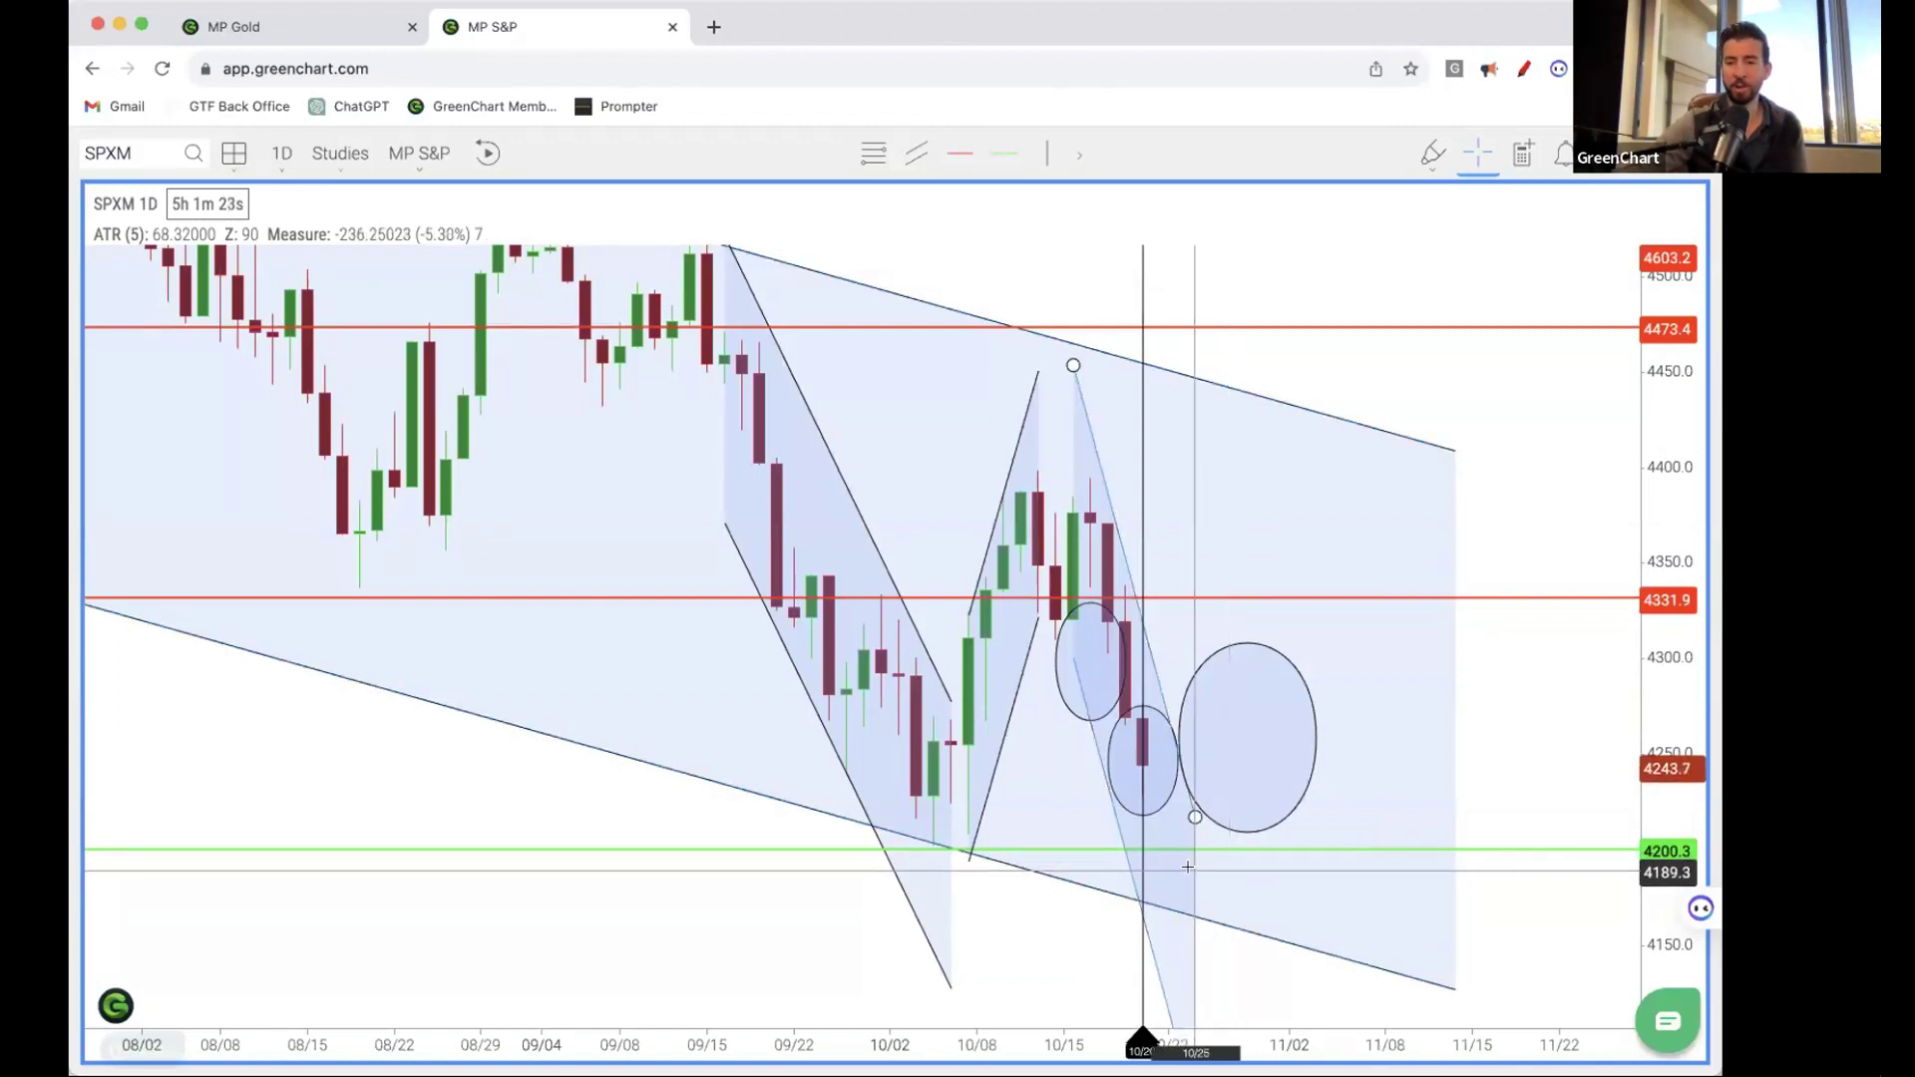
left_click(1306, 778)
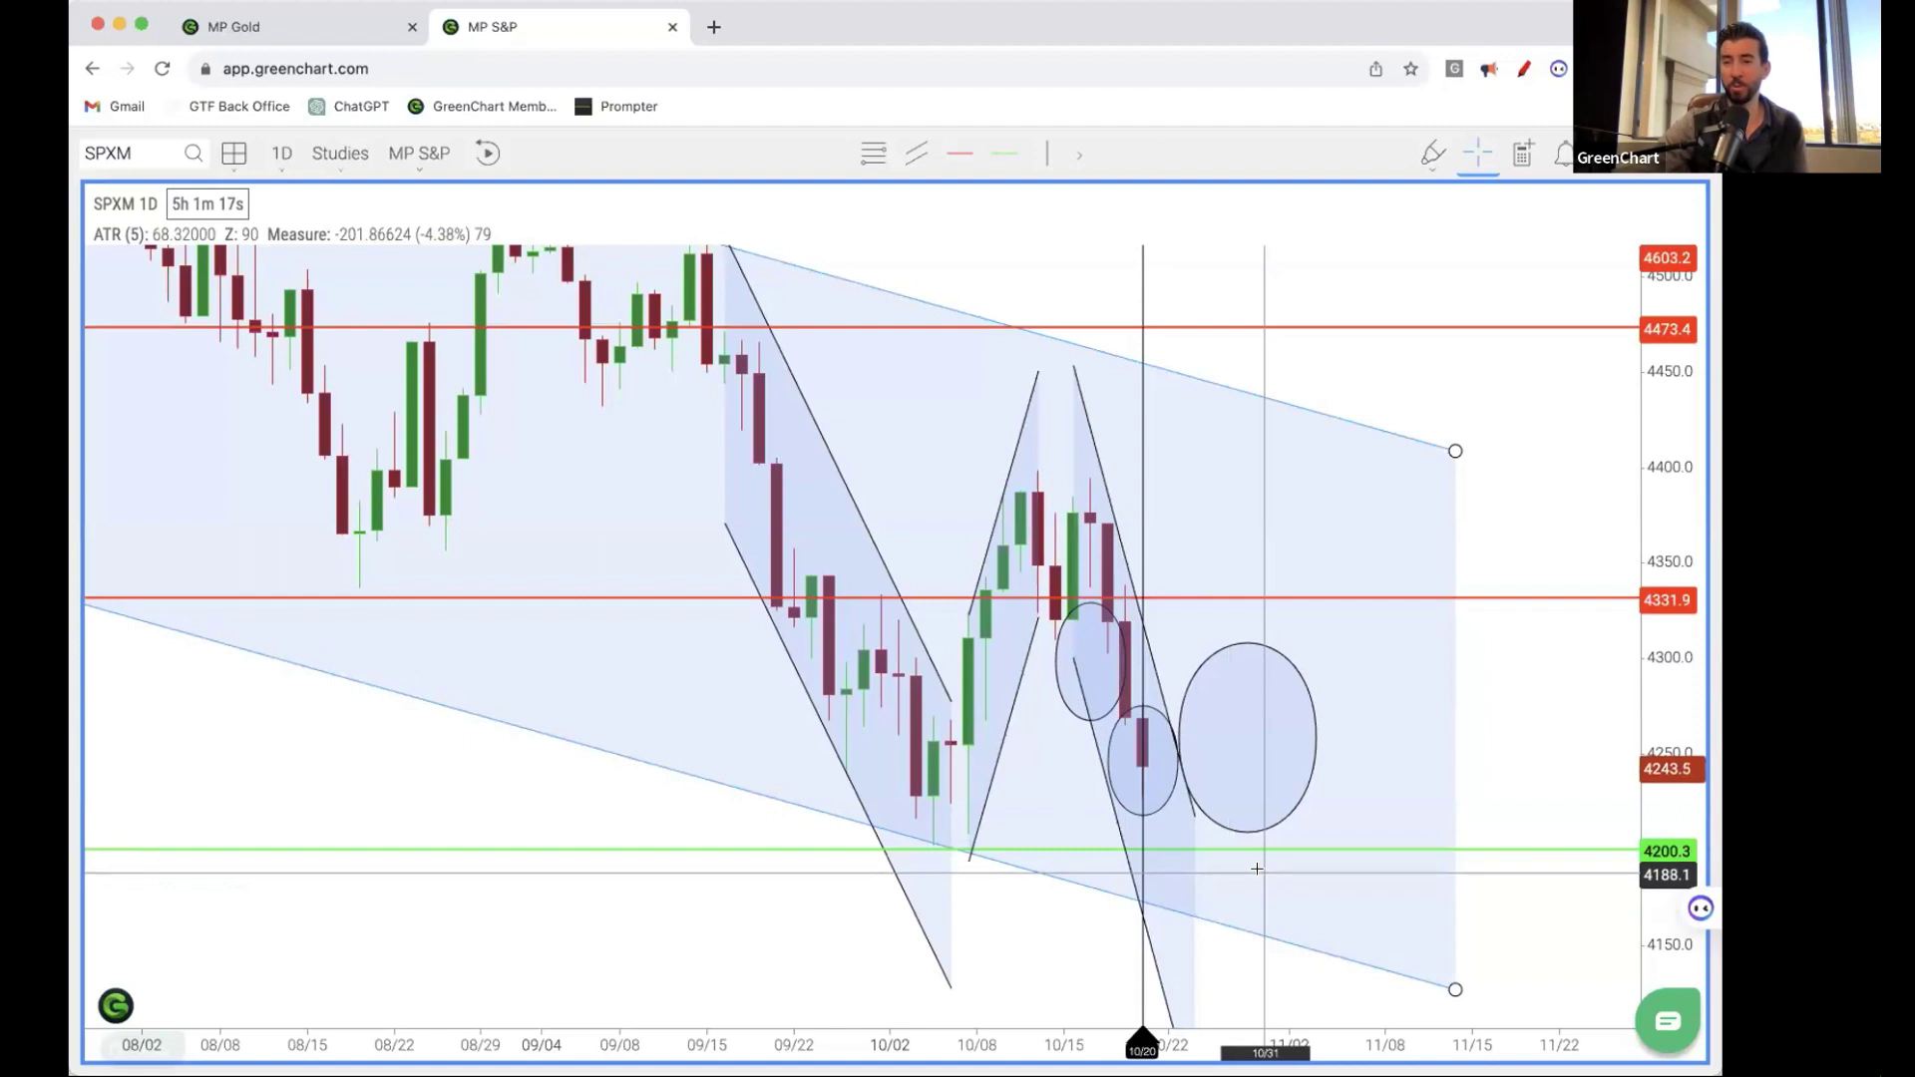
left_click(1237, 639)
left_click(1235, 623)
left_click(1232, 635)
left_click(1215, 886)
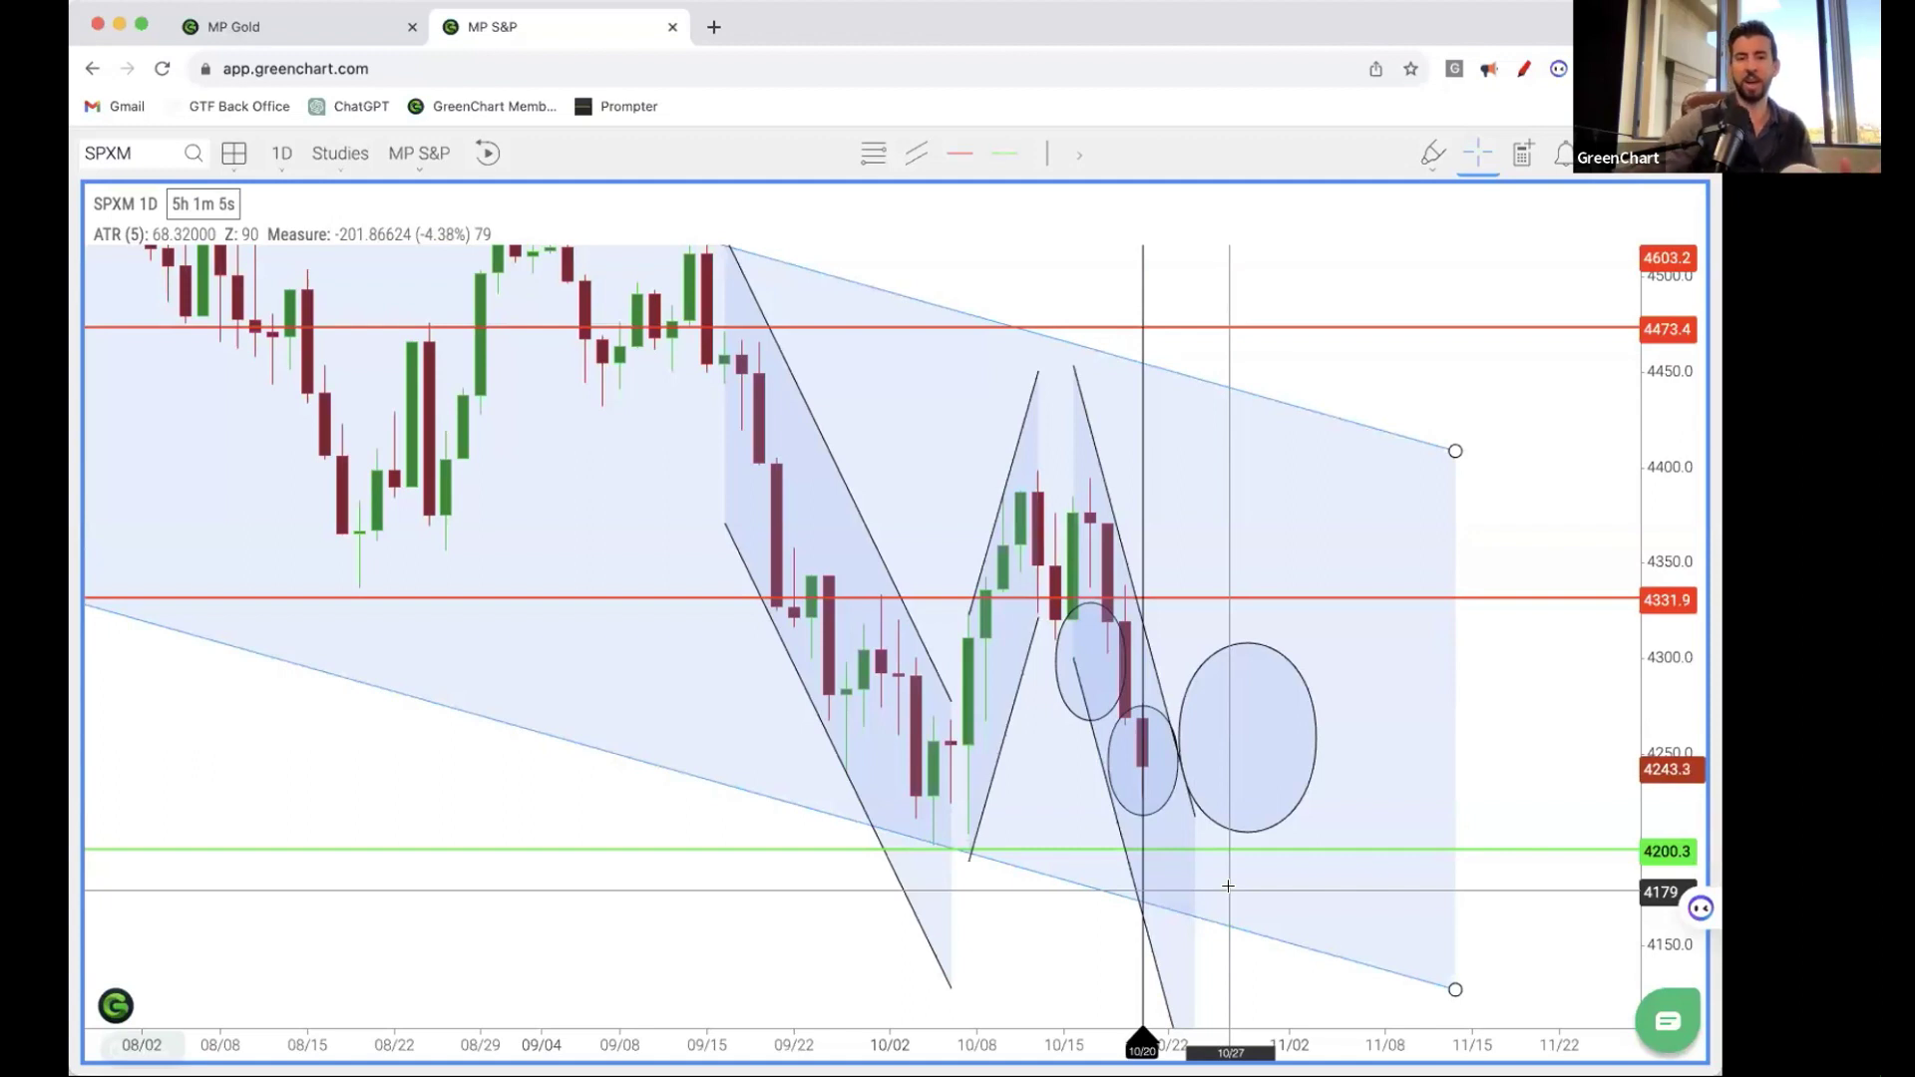
key("Escape")
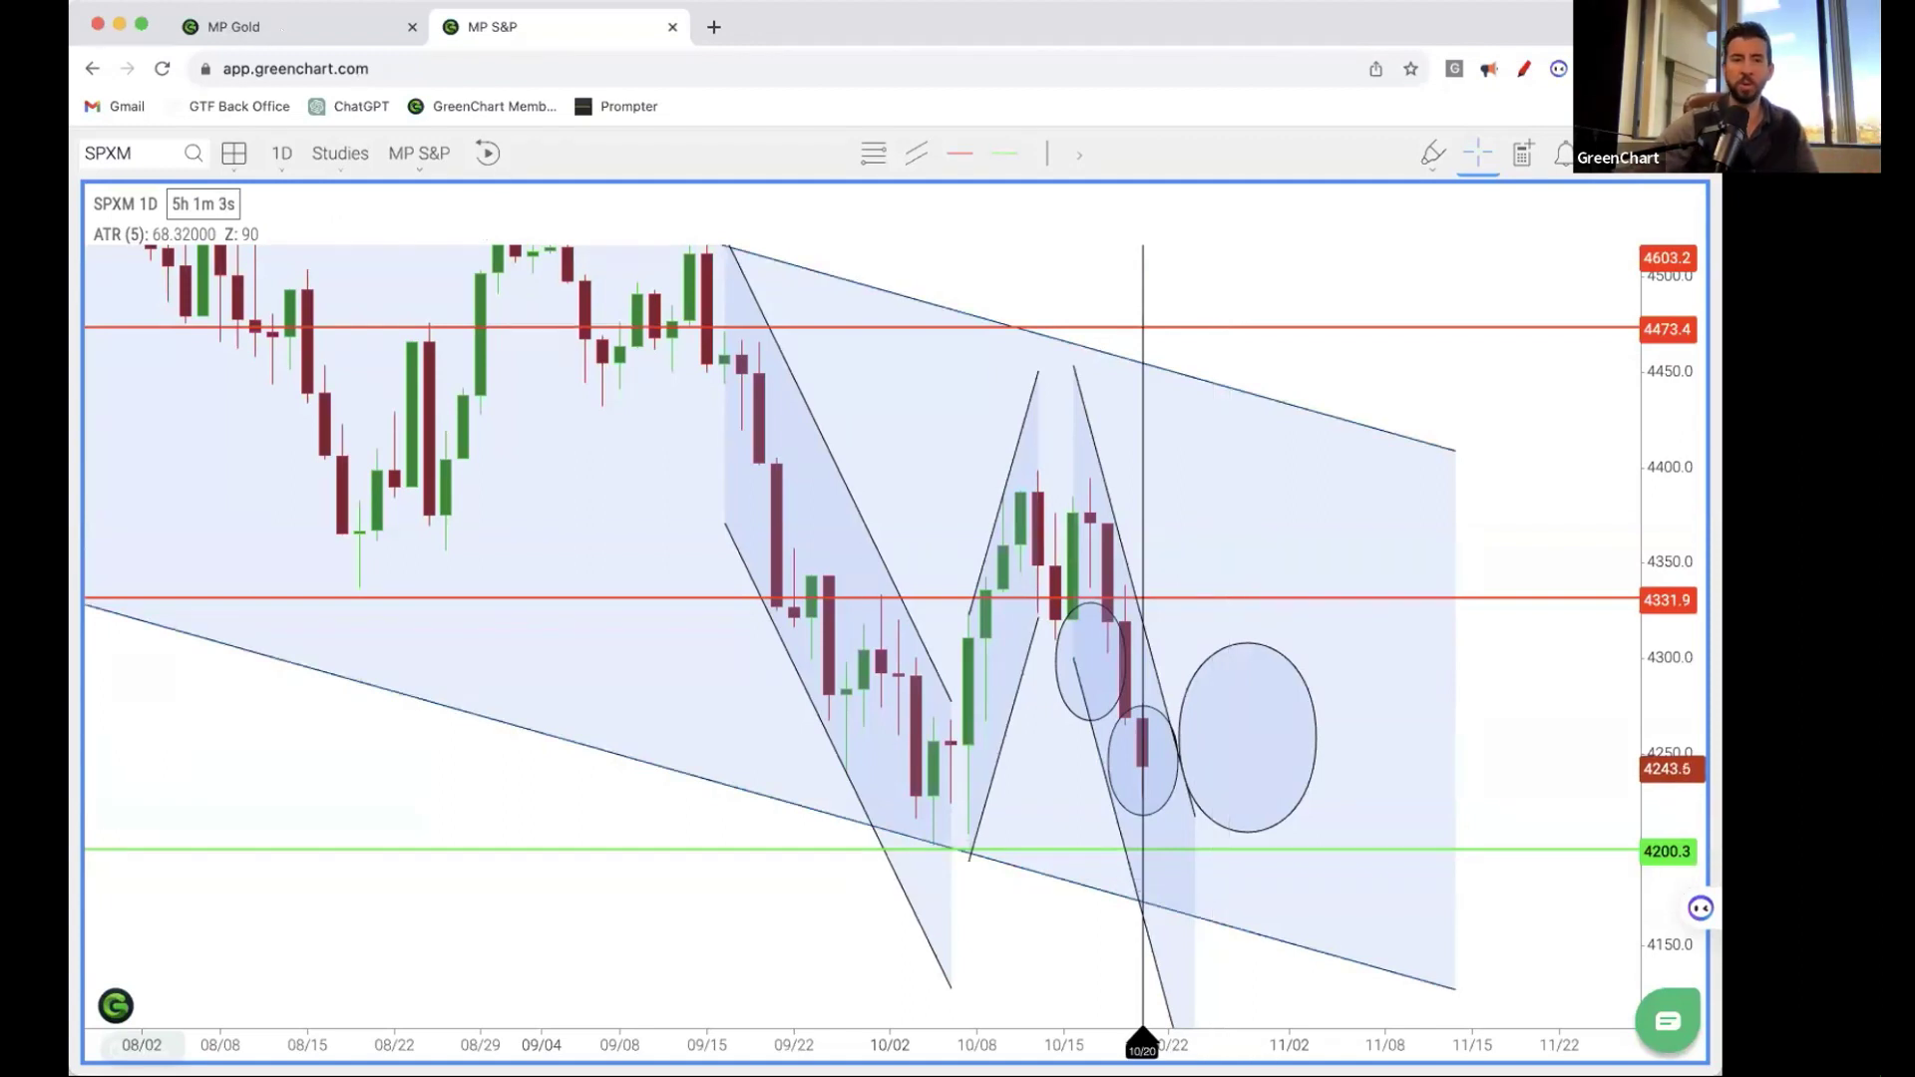
- Review the gold daily chart's rising channel and ellipse, and return to the October channels on the S&P daily chart
left_click(302, 19)
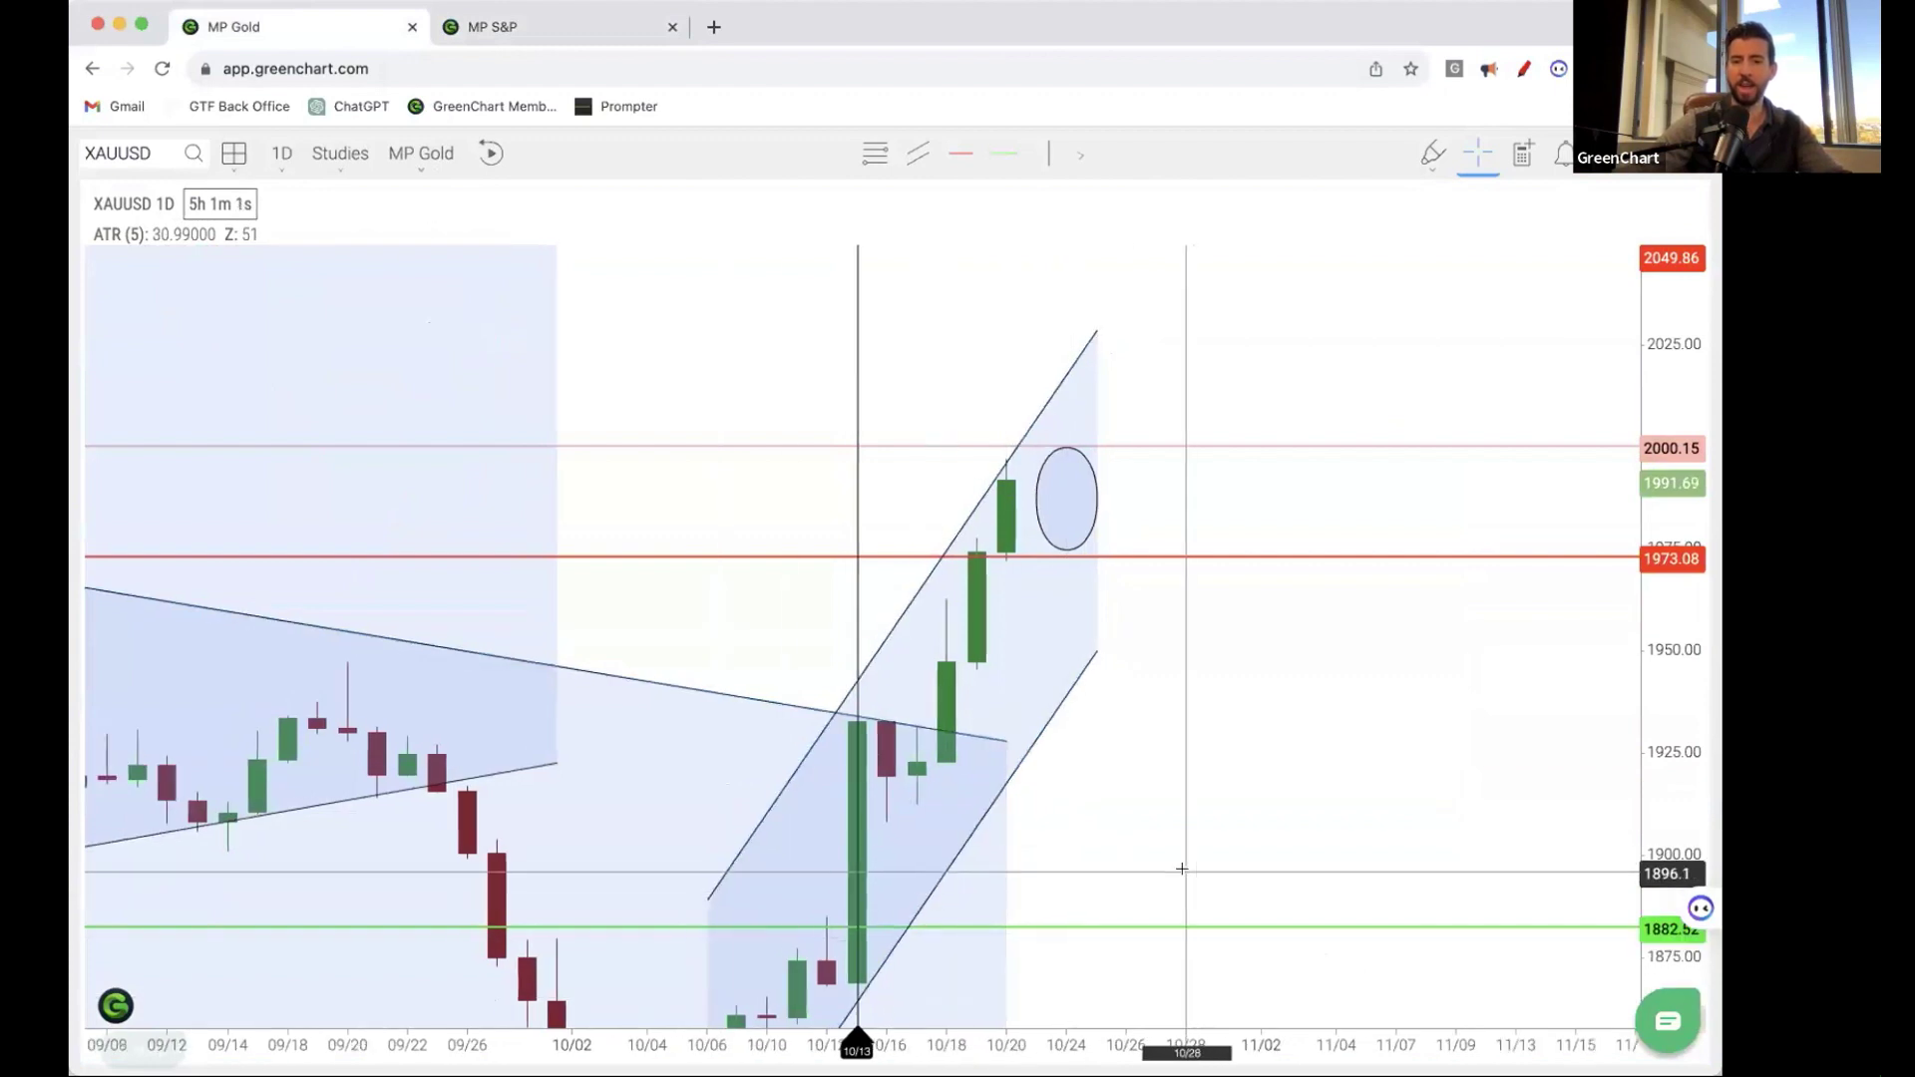
scroll(1182, 869, "down", 5)
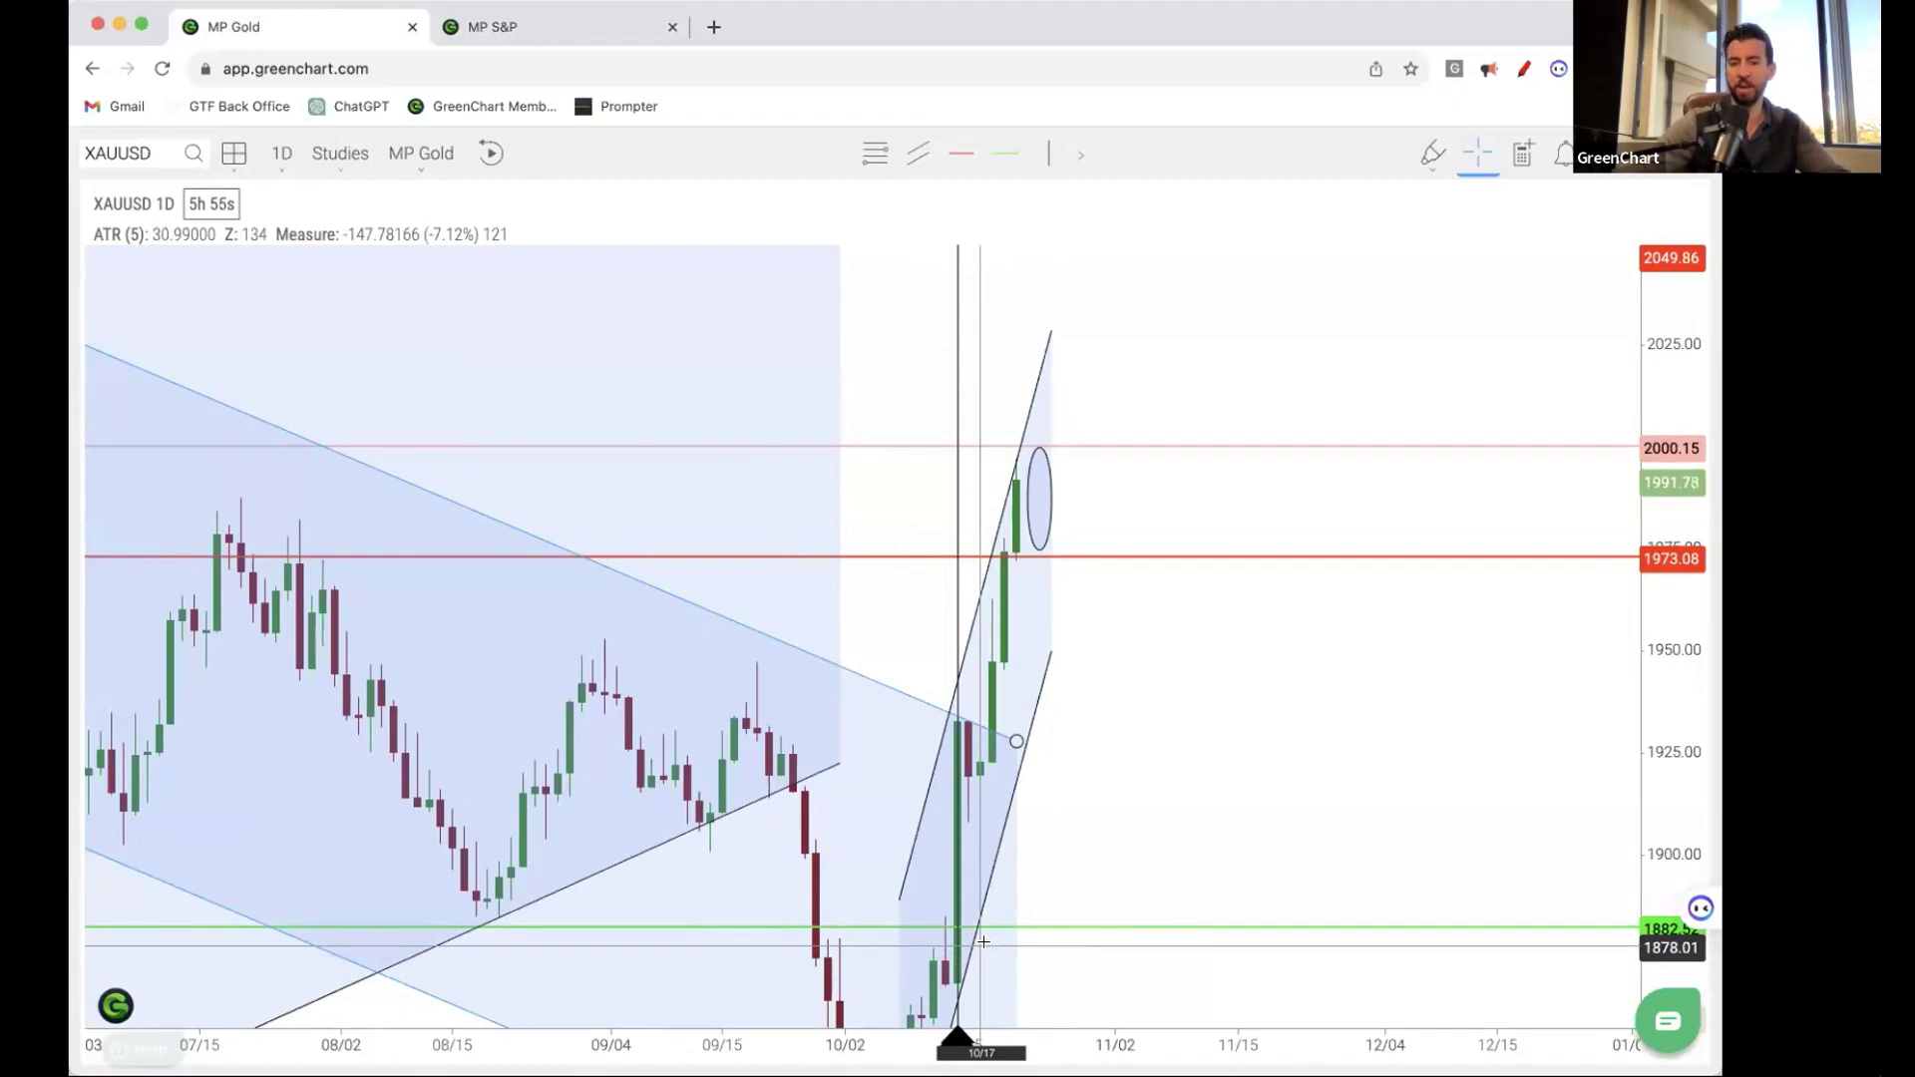
left_click(1001, 849)
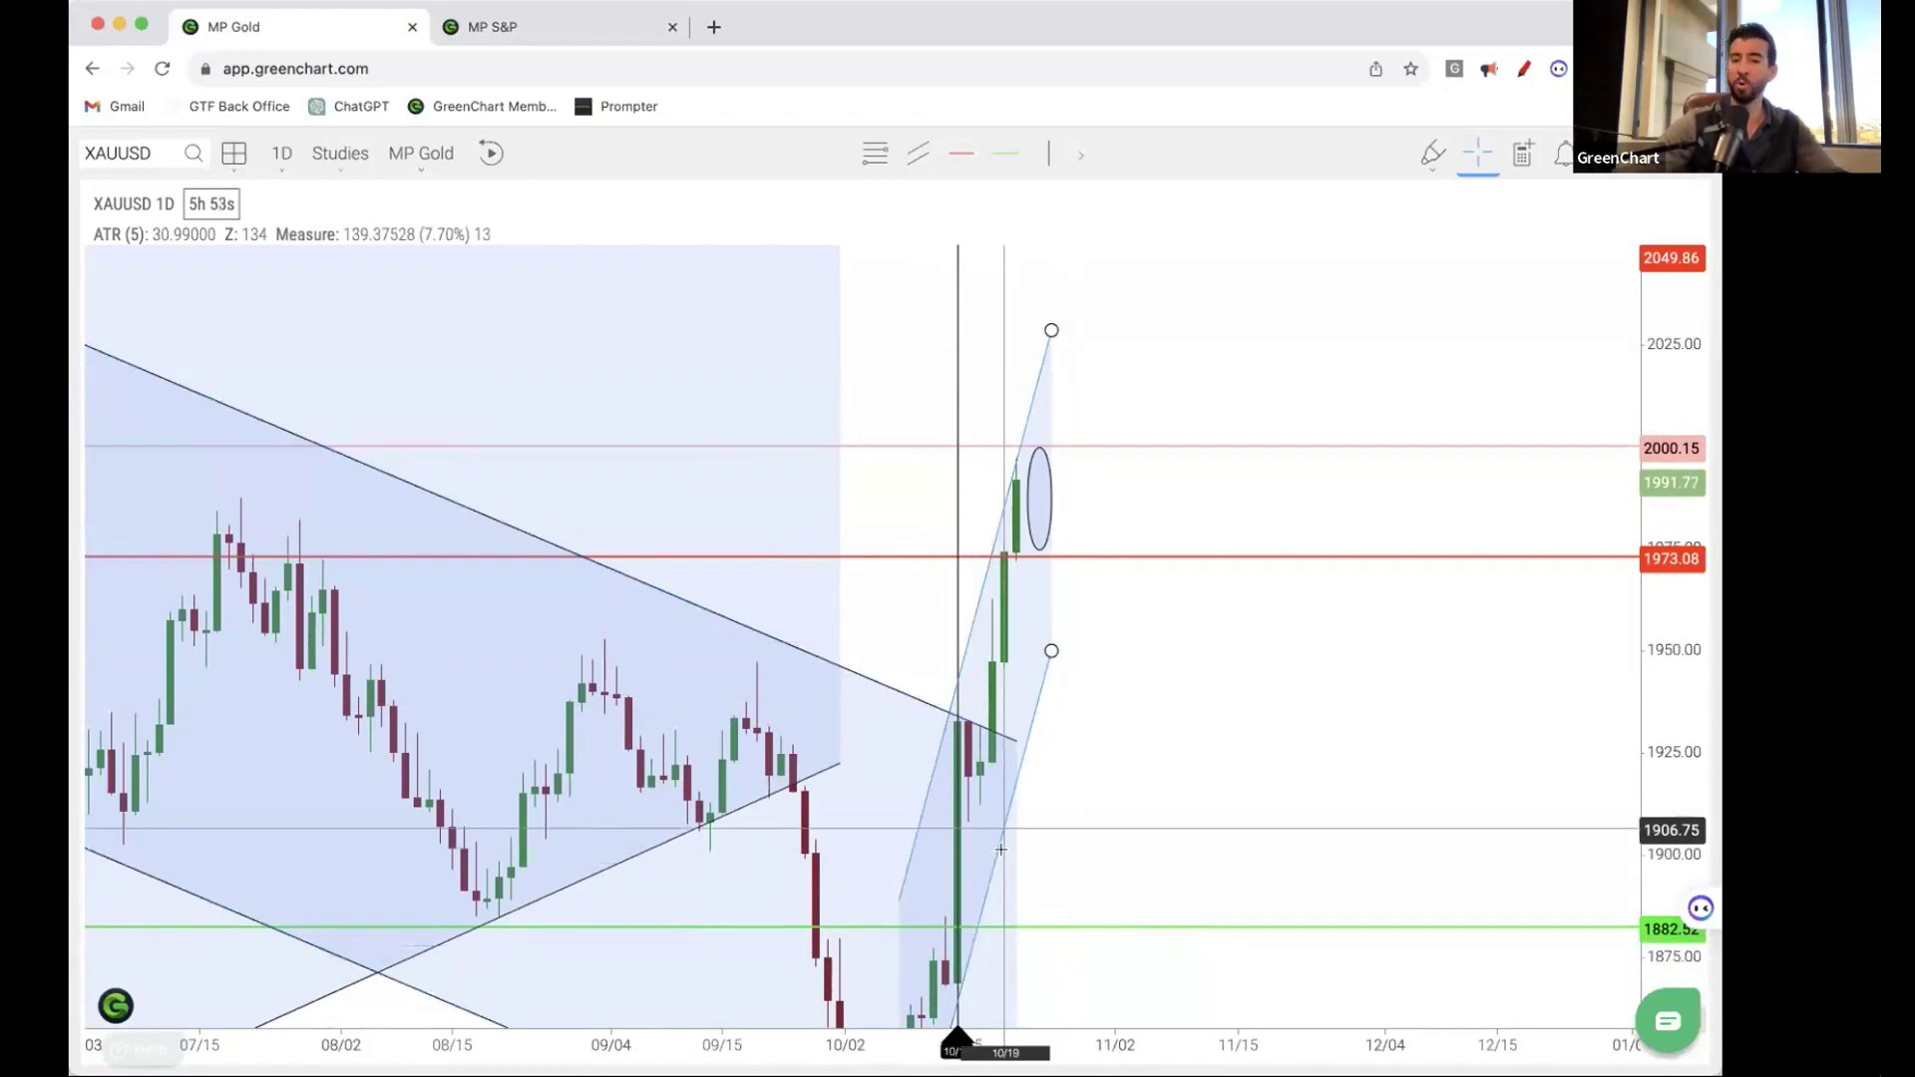
left_click(1087, 728)
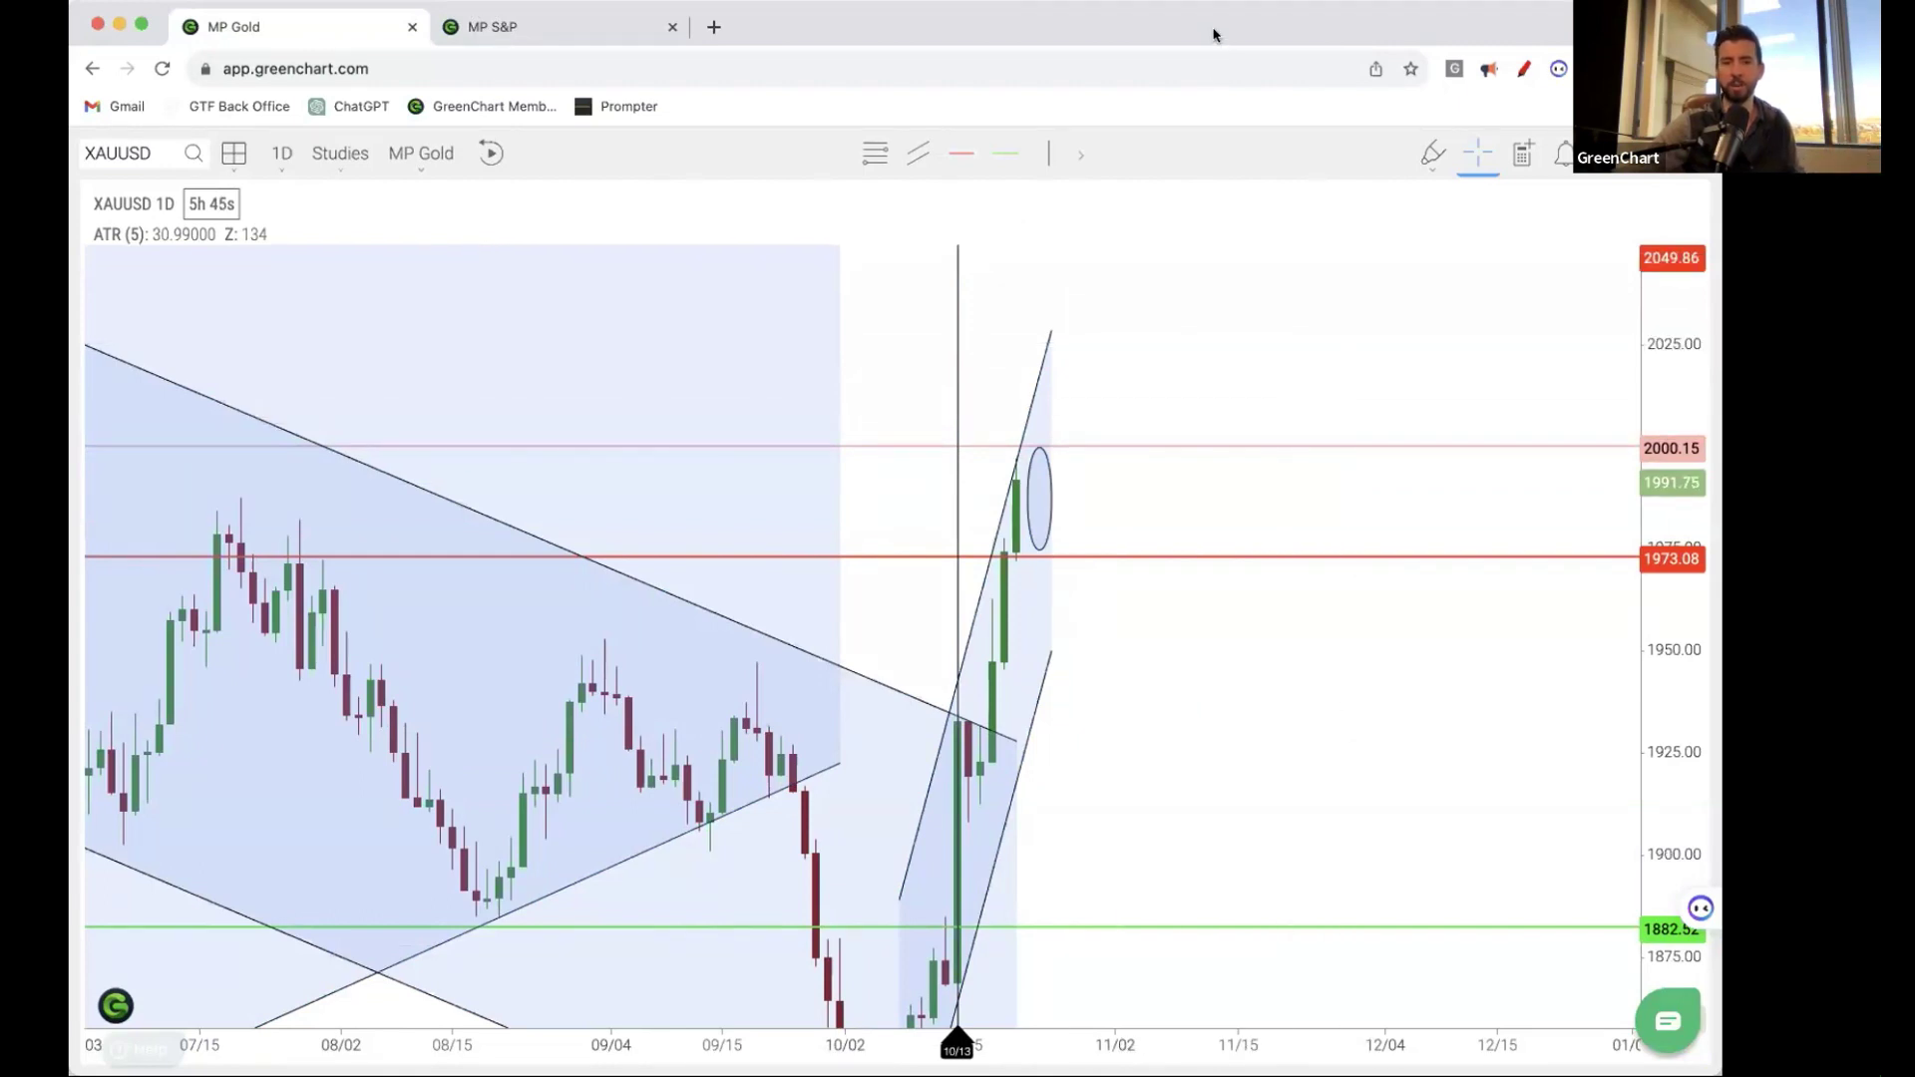
left_click(561, 21)
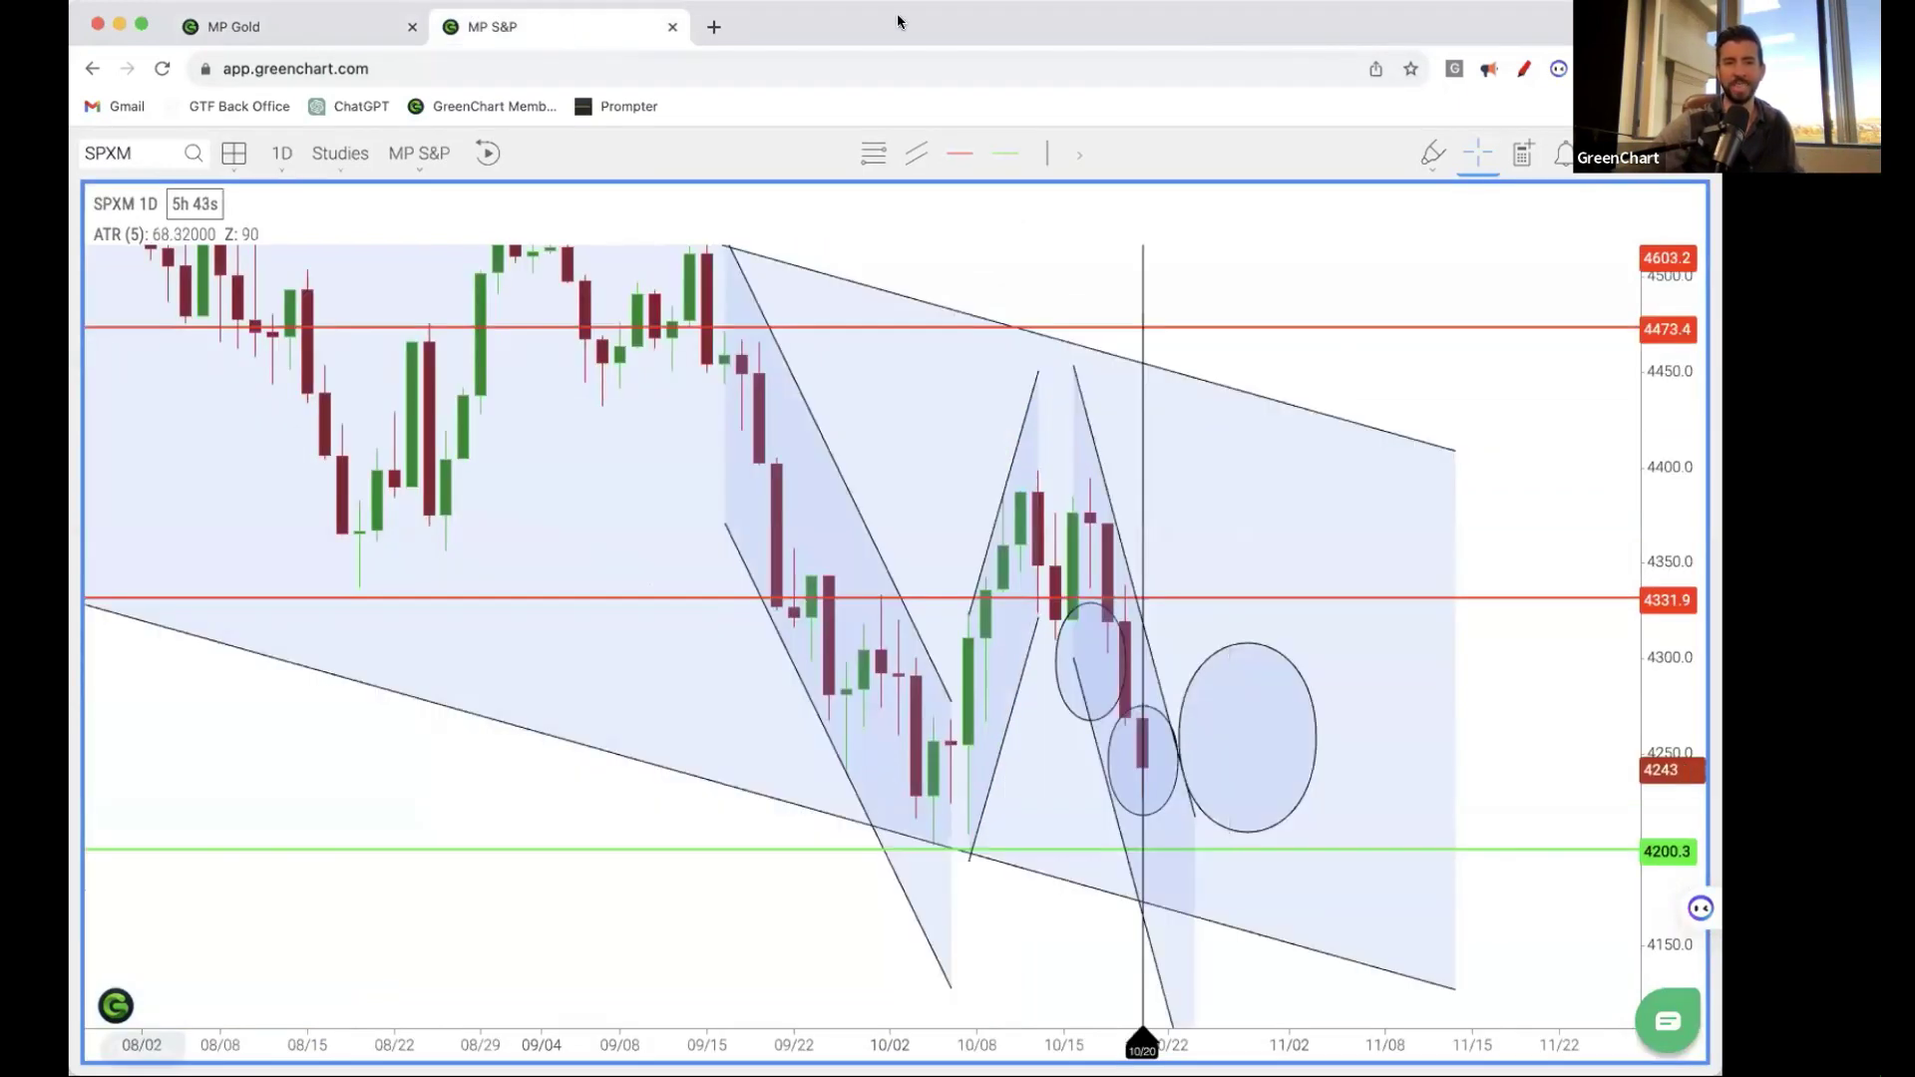
left_click(1038, 525)
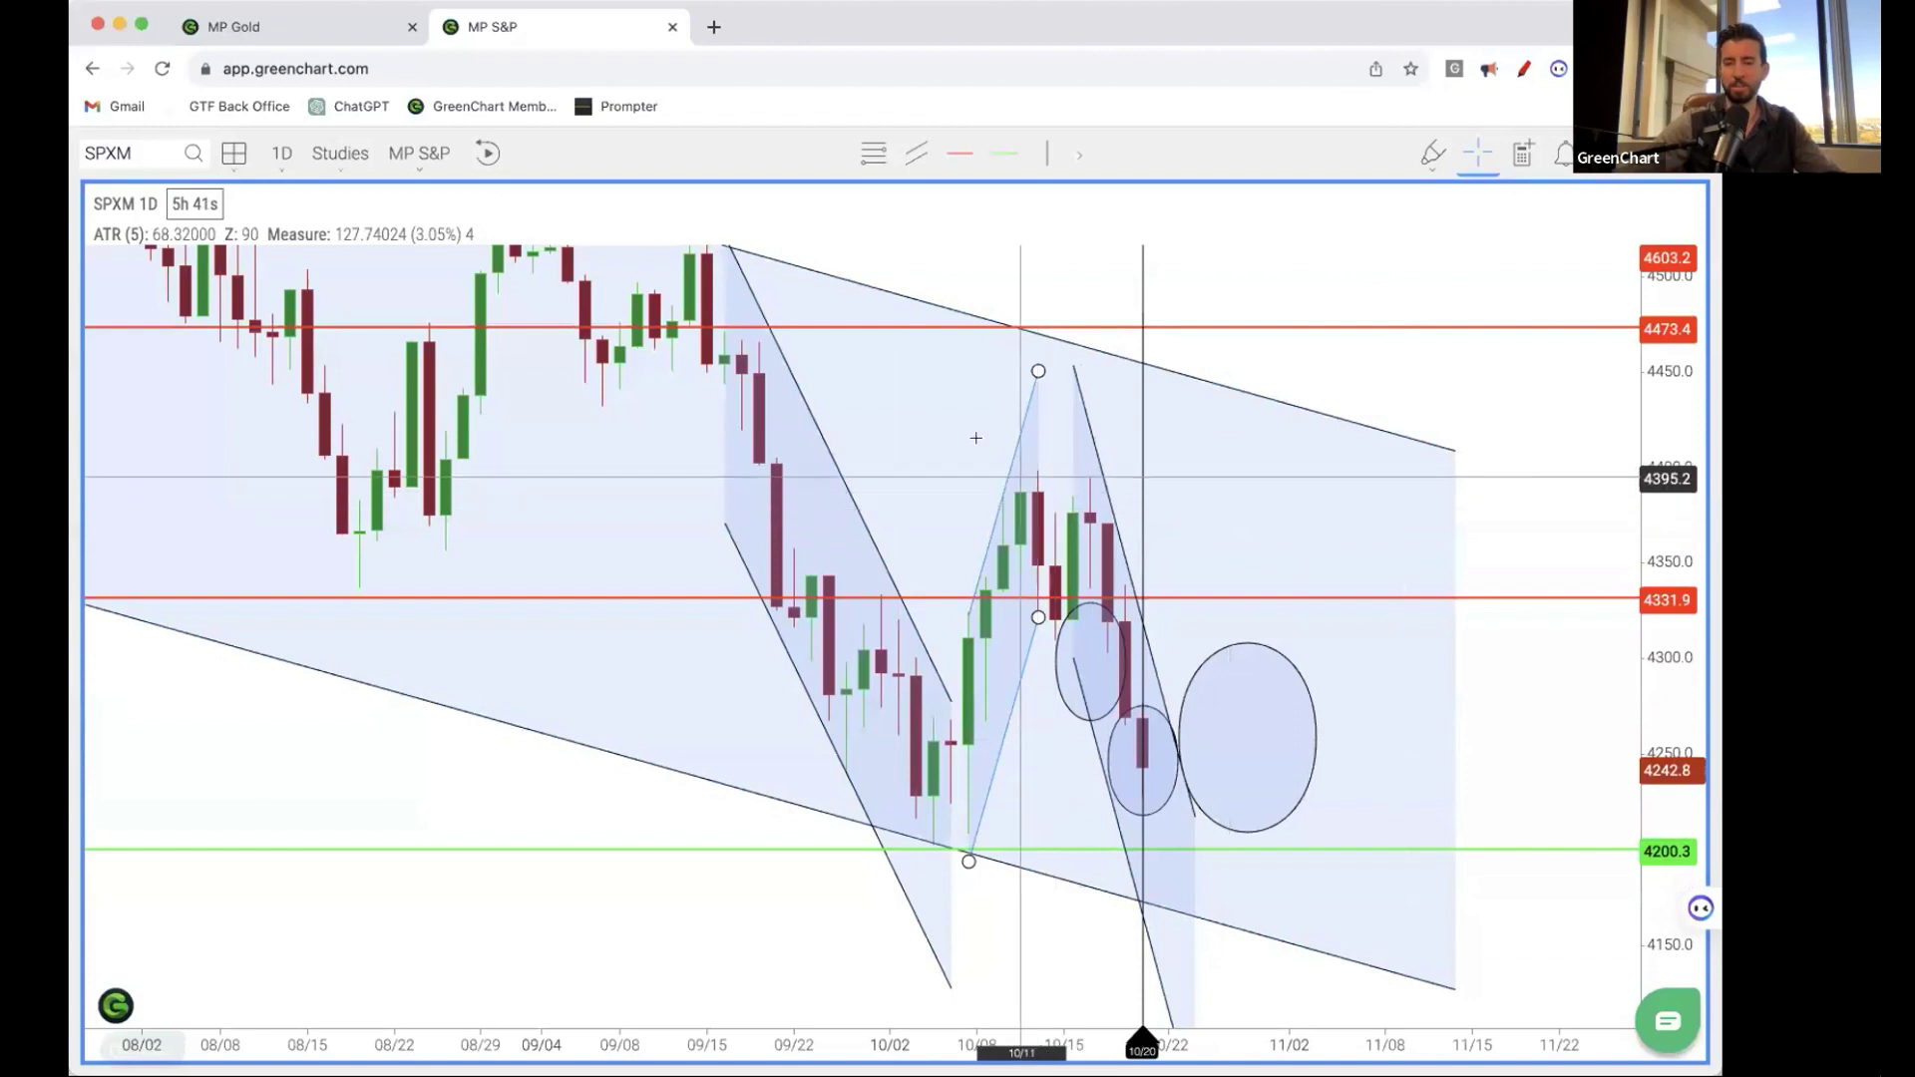
left_click(1248, 770)
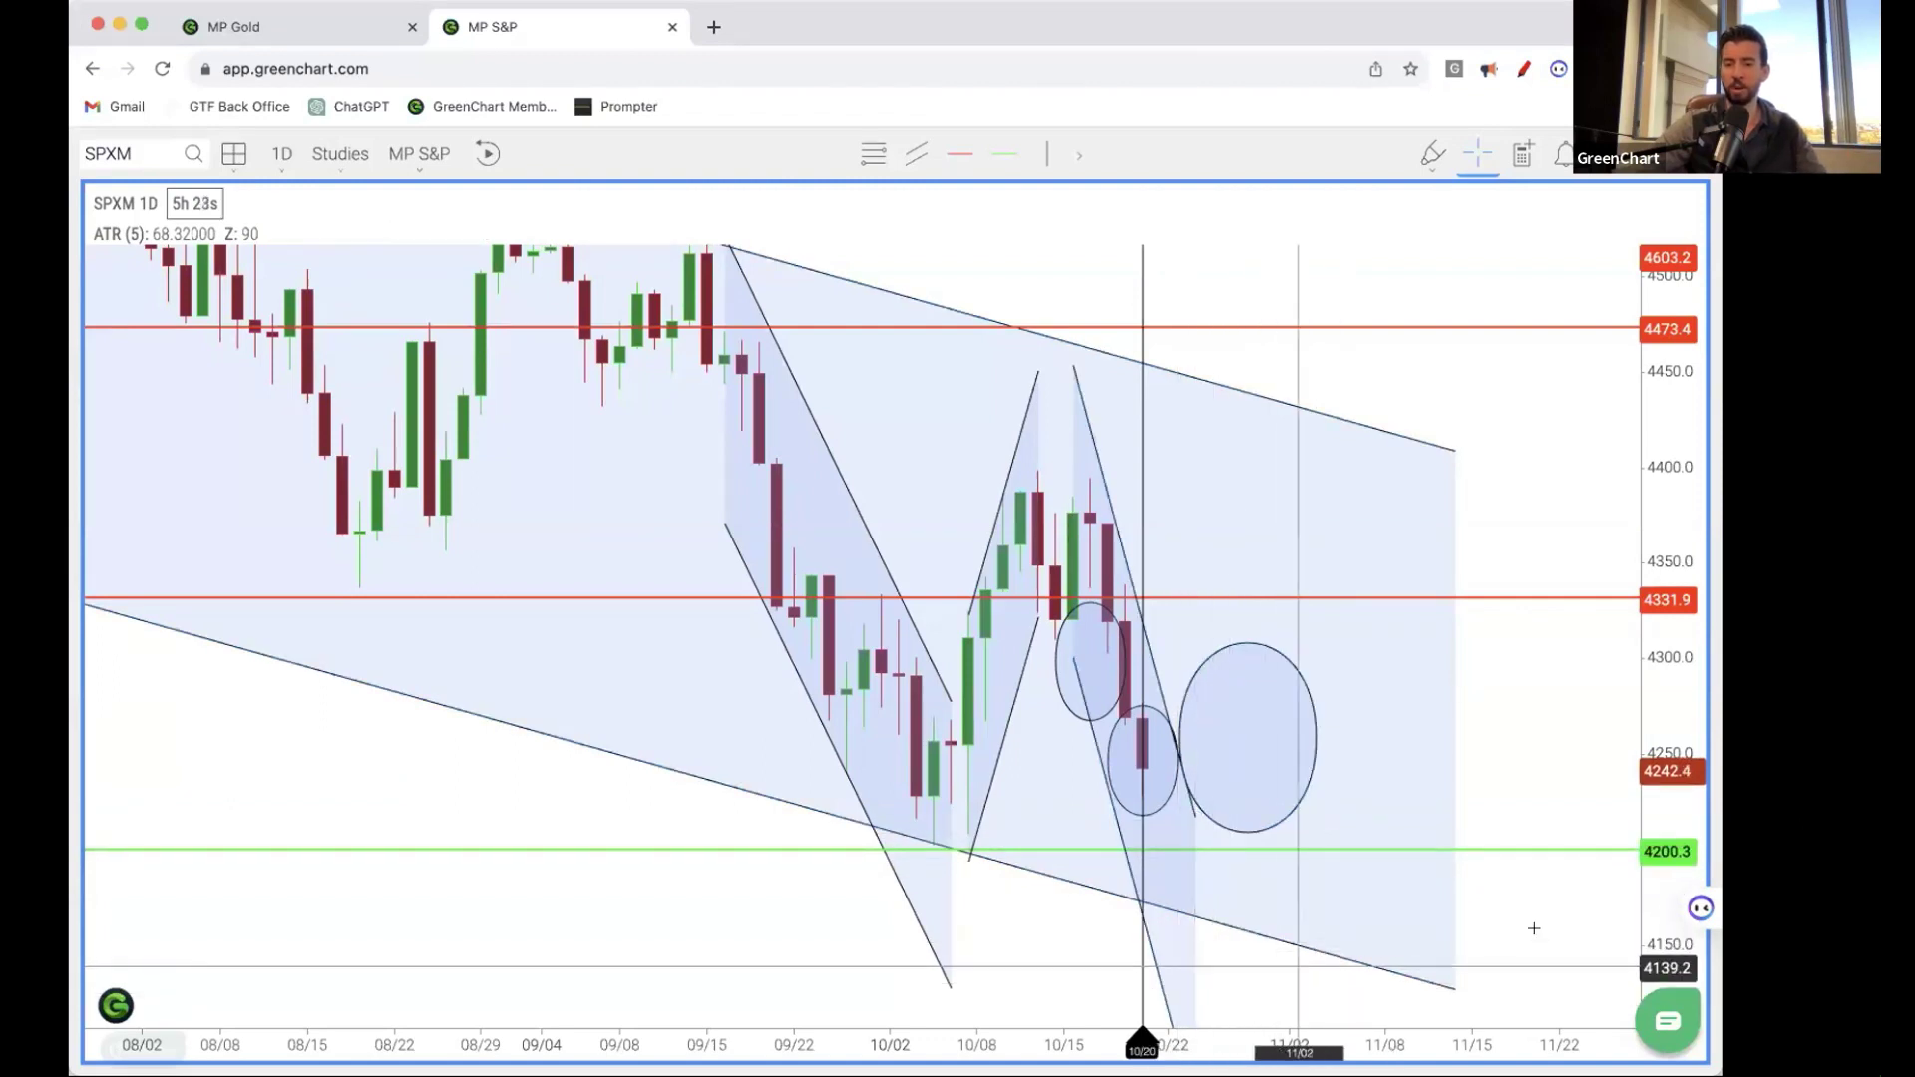
- Place green horizontal support levels at 4107.4 and 4056.7 on the S&P daily chart, using the 2022–2023 price history
left_click_drag(1640, 544, 1693, 899)
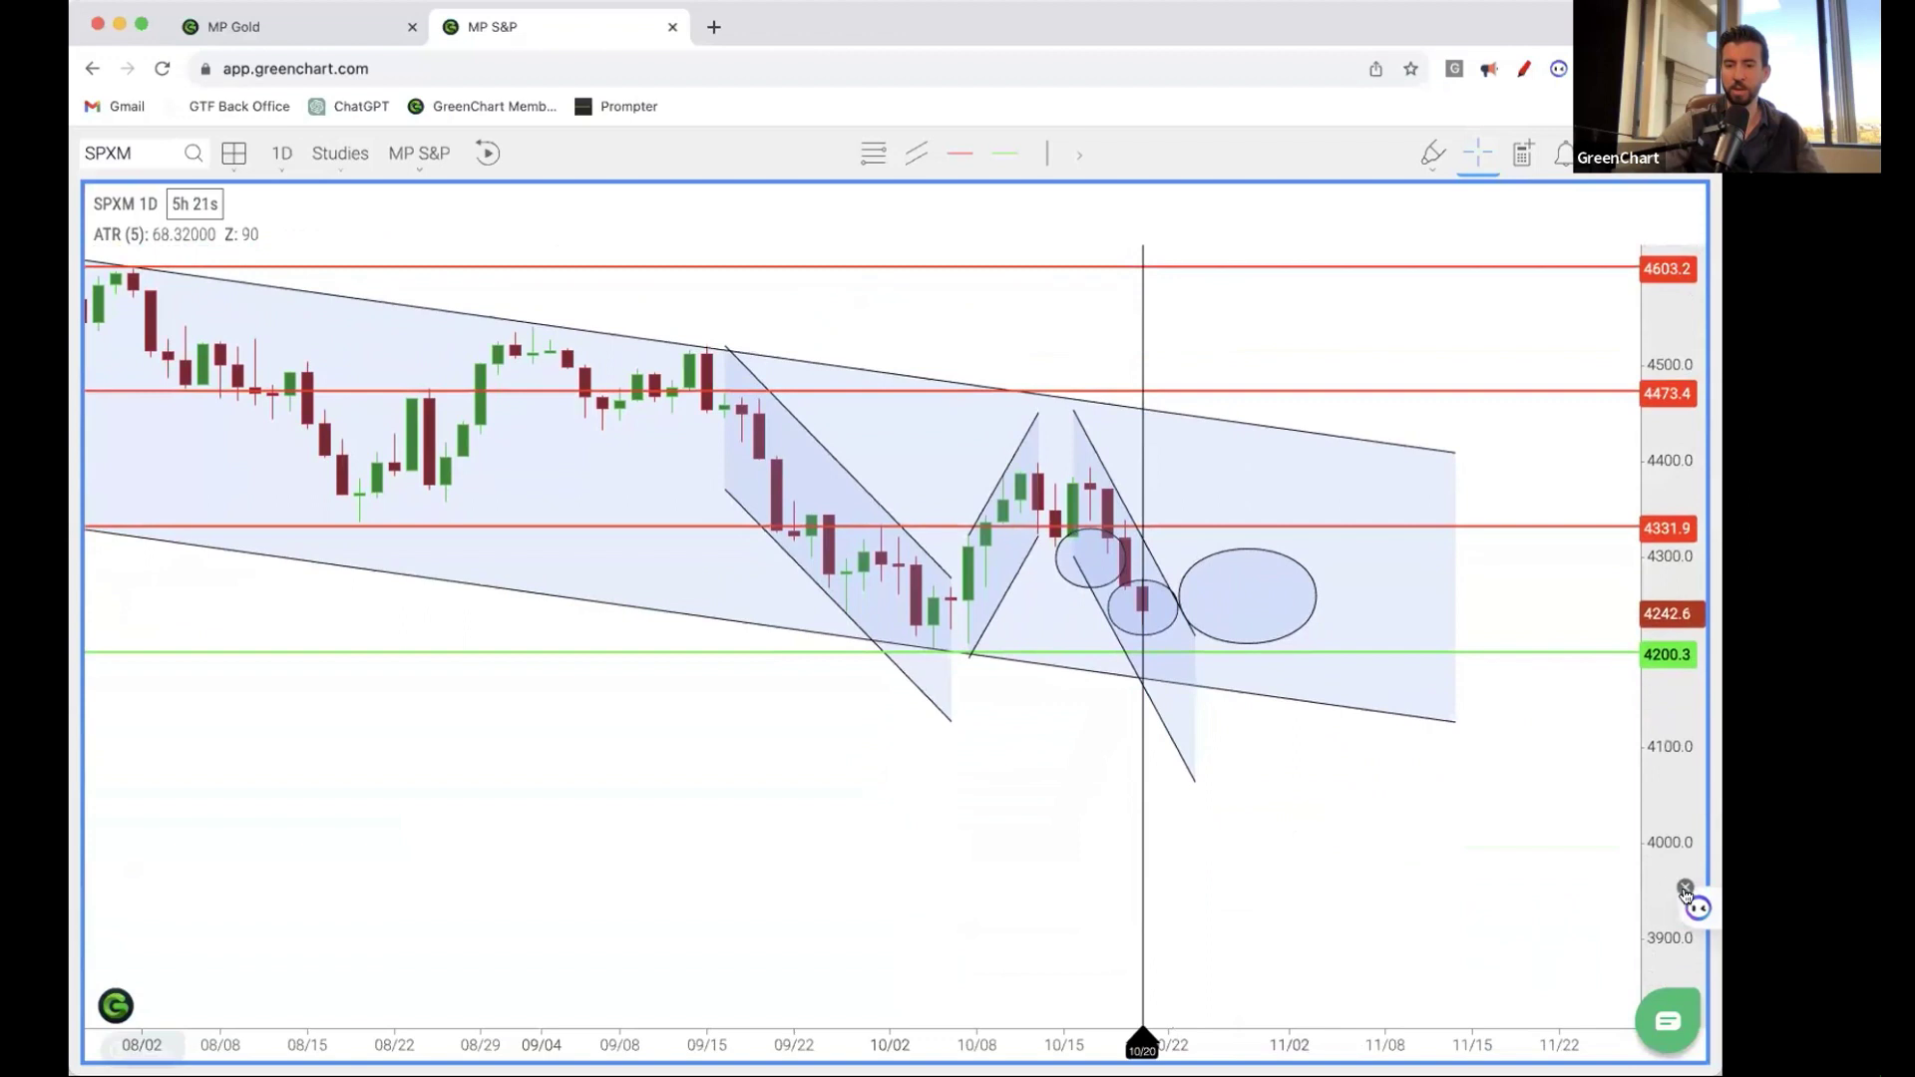
left_click_drag(1426, 881, 1266, 816)
scroll(1266, 816, "down", 10)
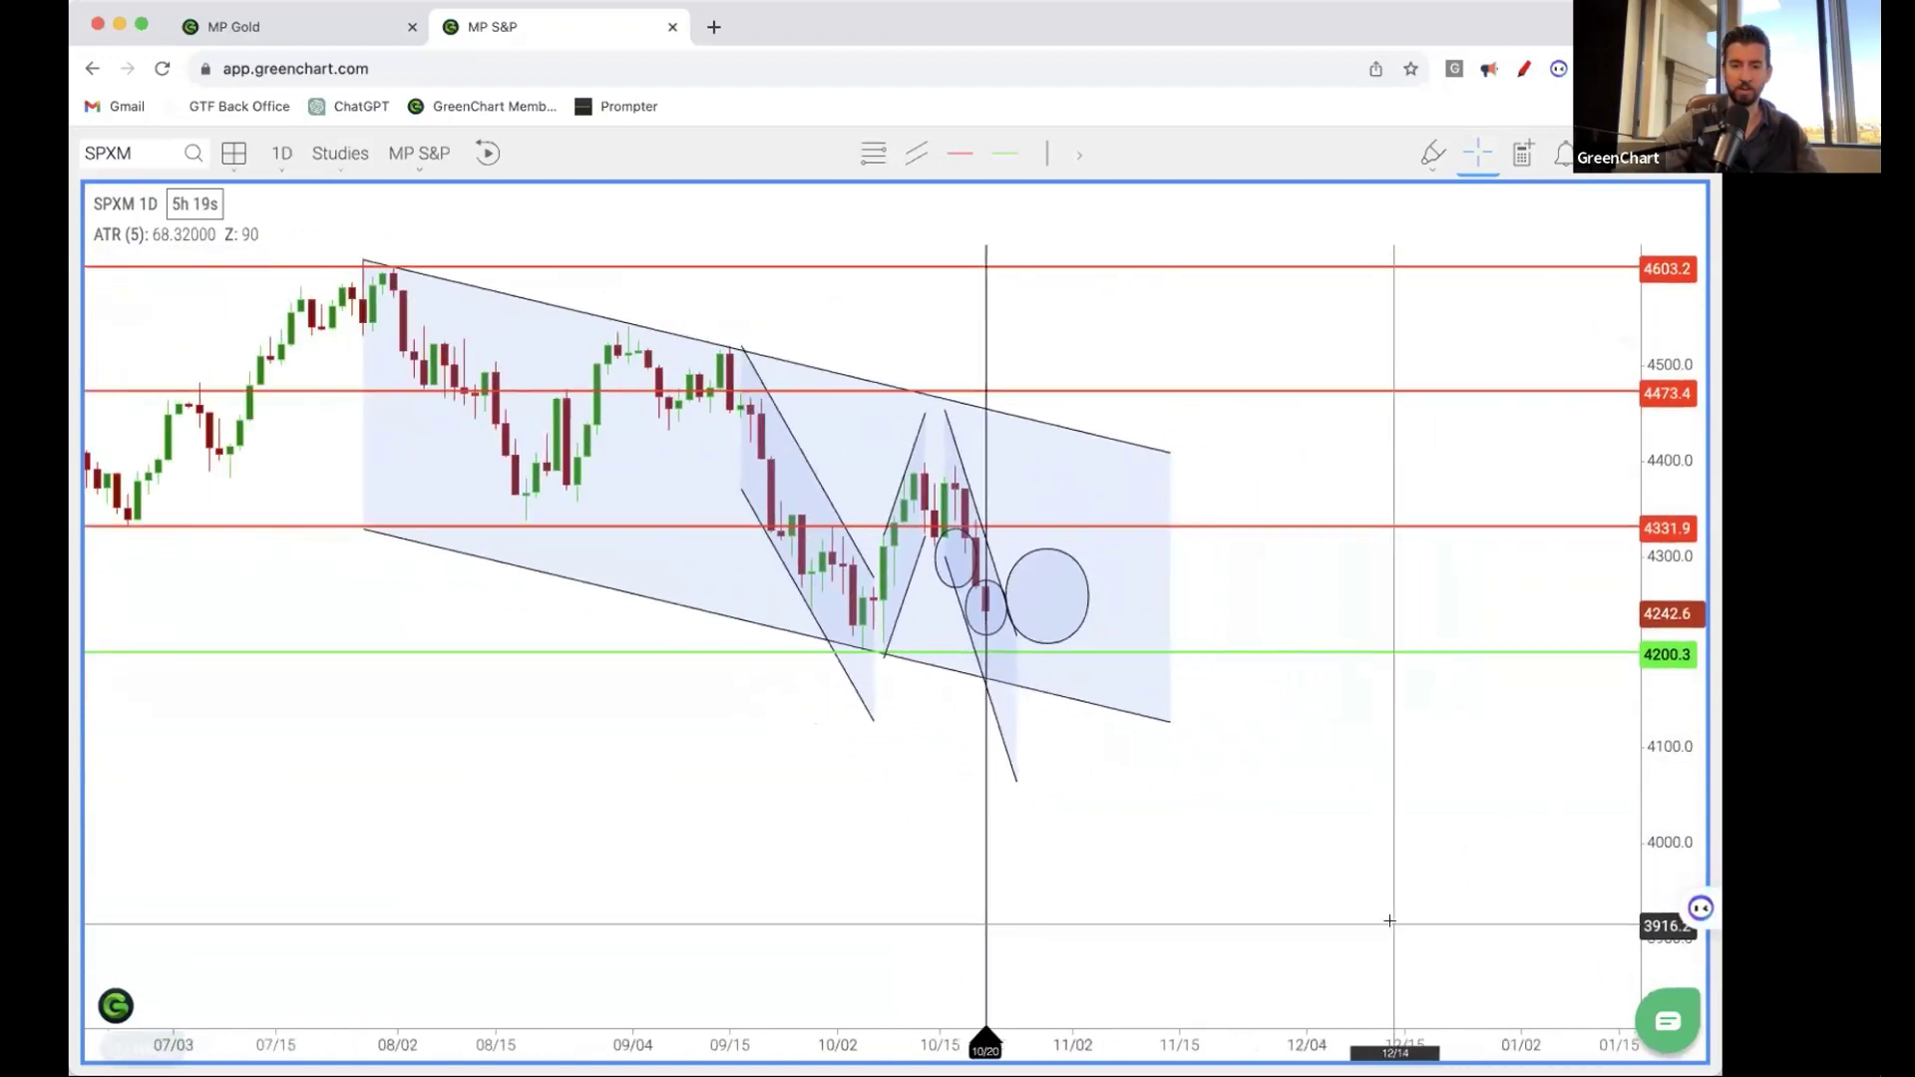
scroll(1252, 823, "up", 3)
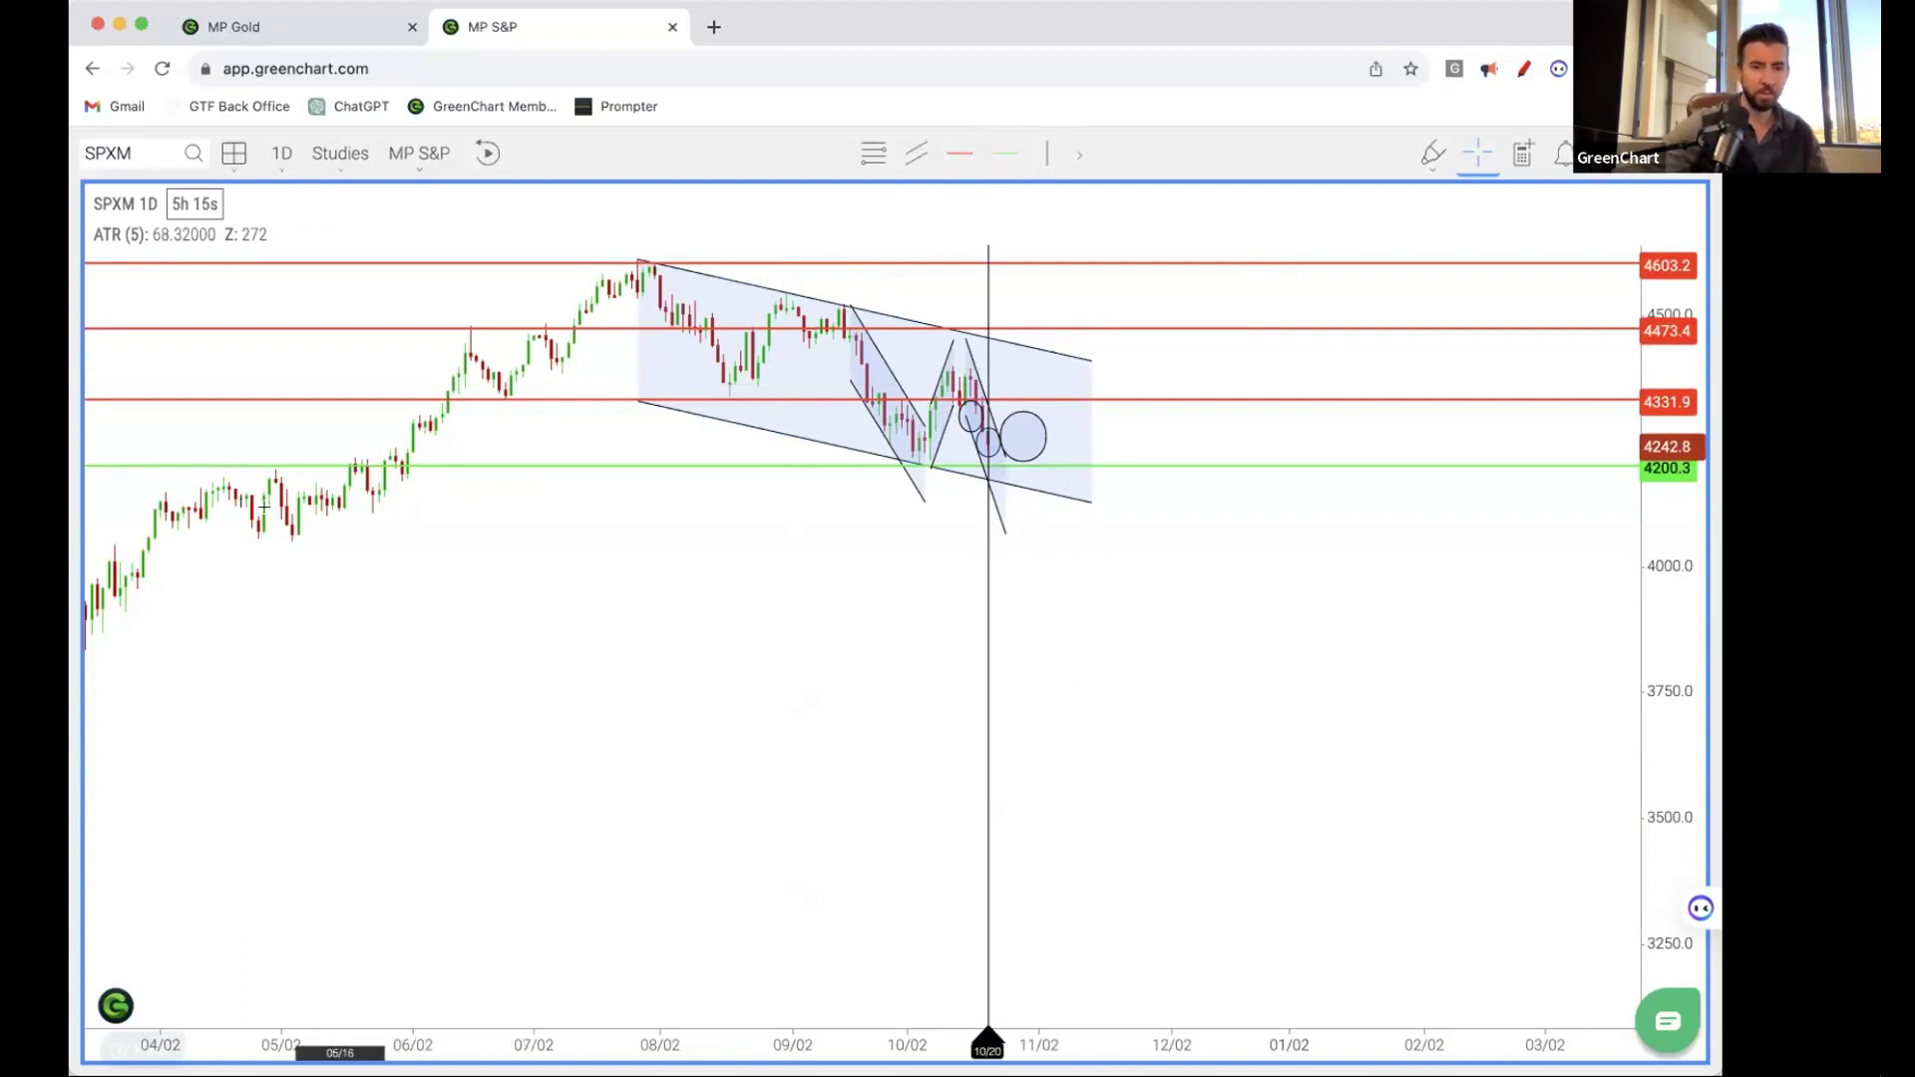
scroll(329, 608, "down", 6)
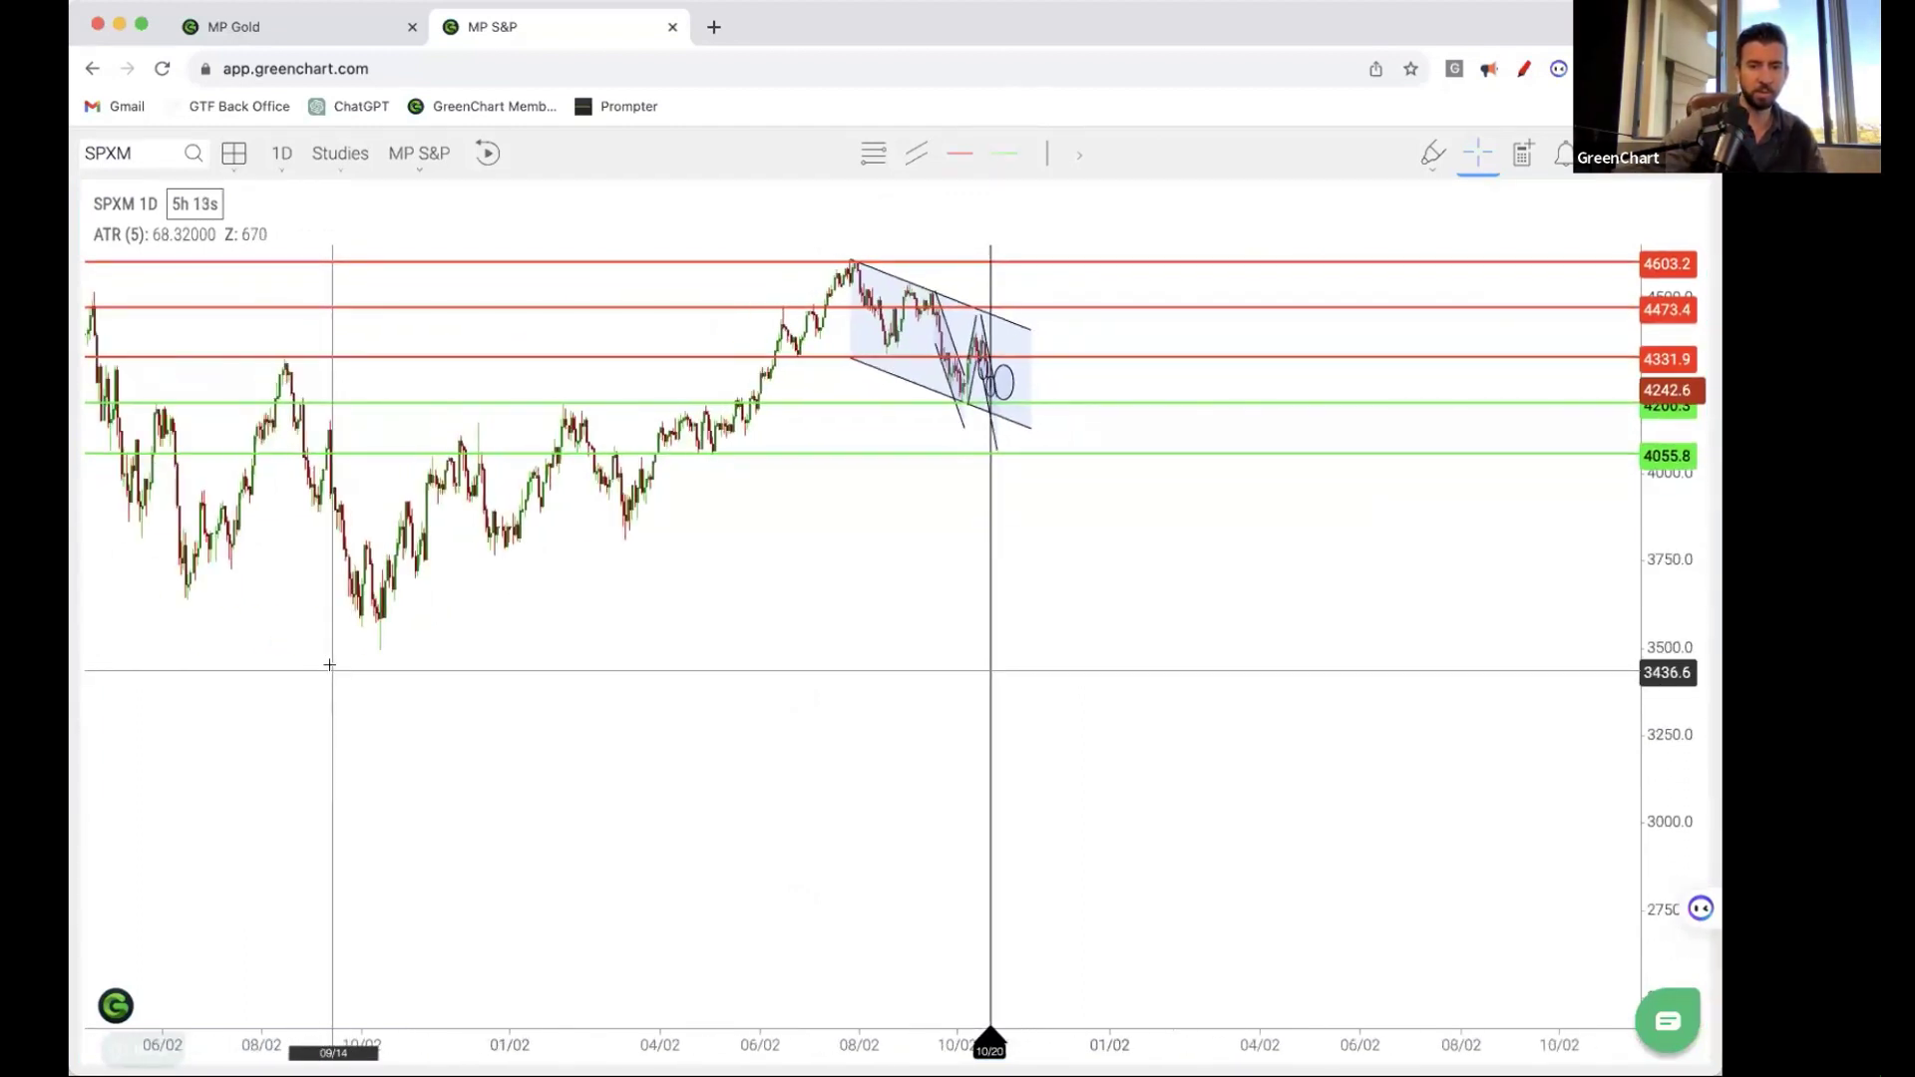
left_click_drag(470, 683, 861, 739)
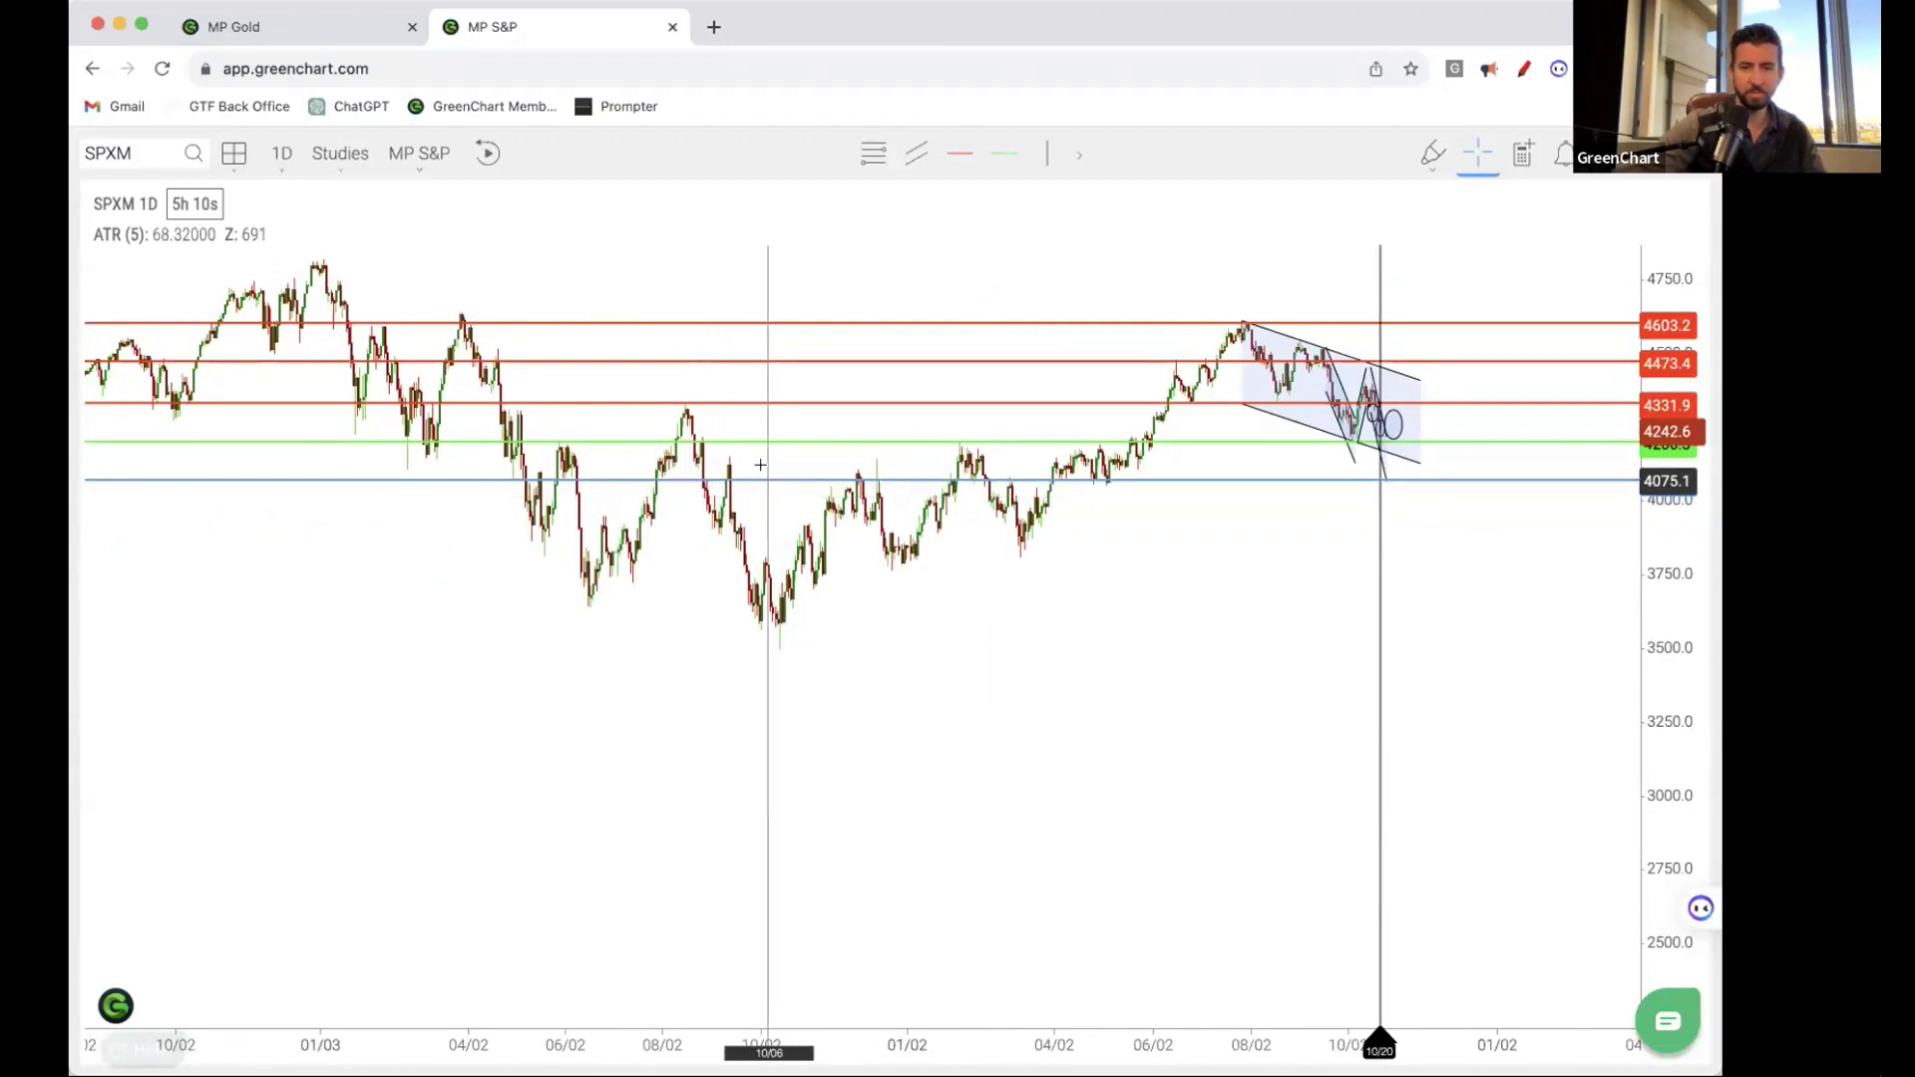
left_click_drag(759, 477, 760, 463)
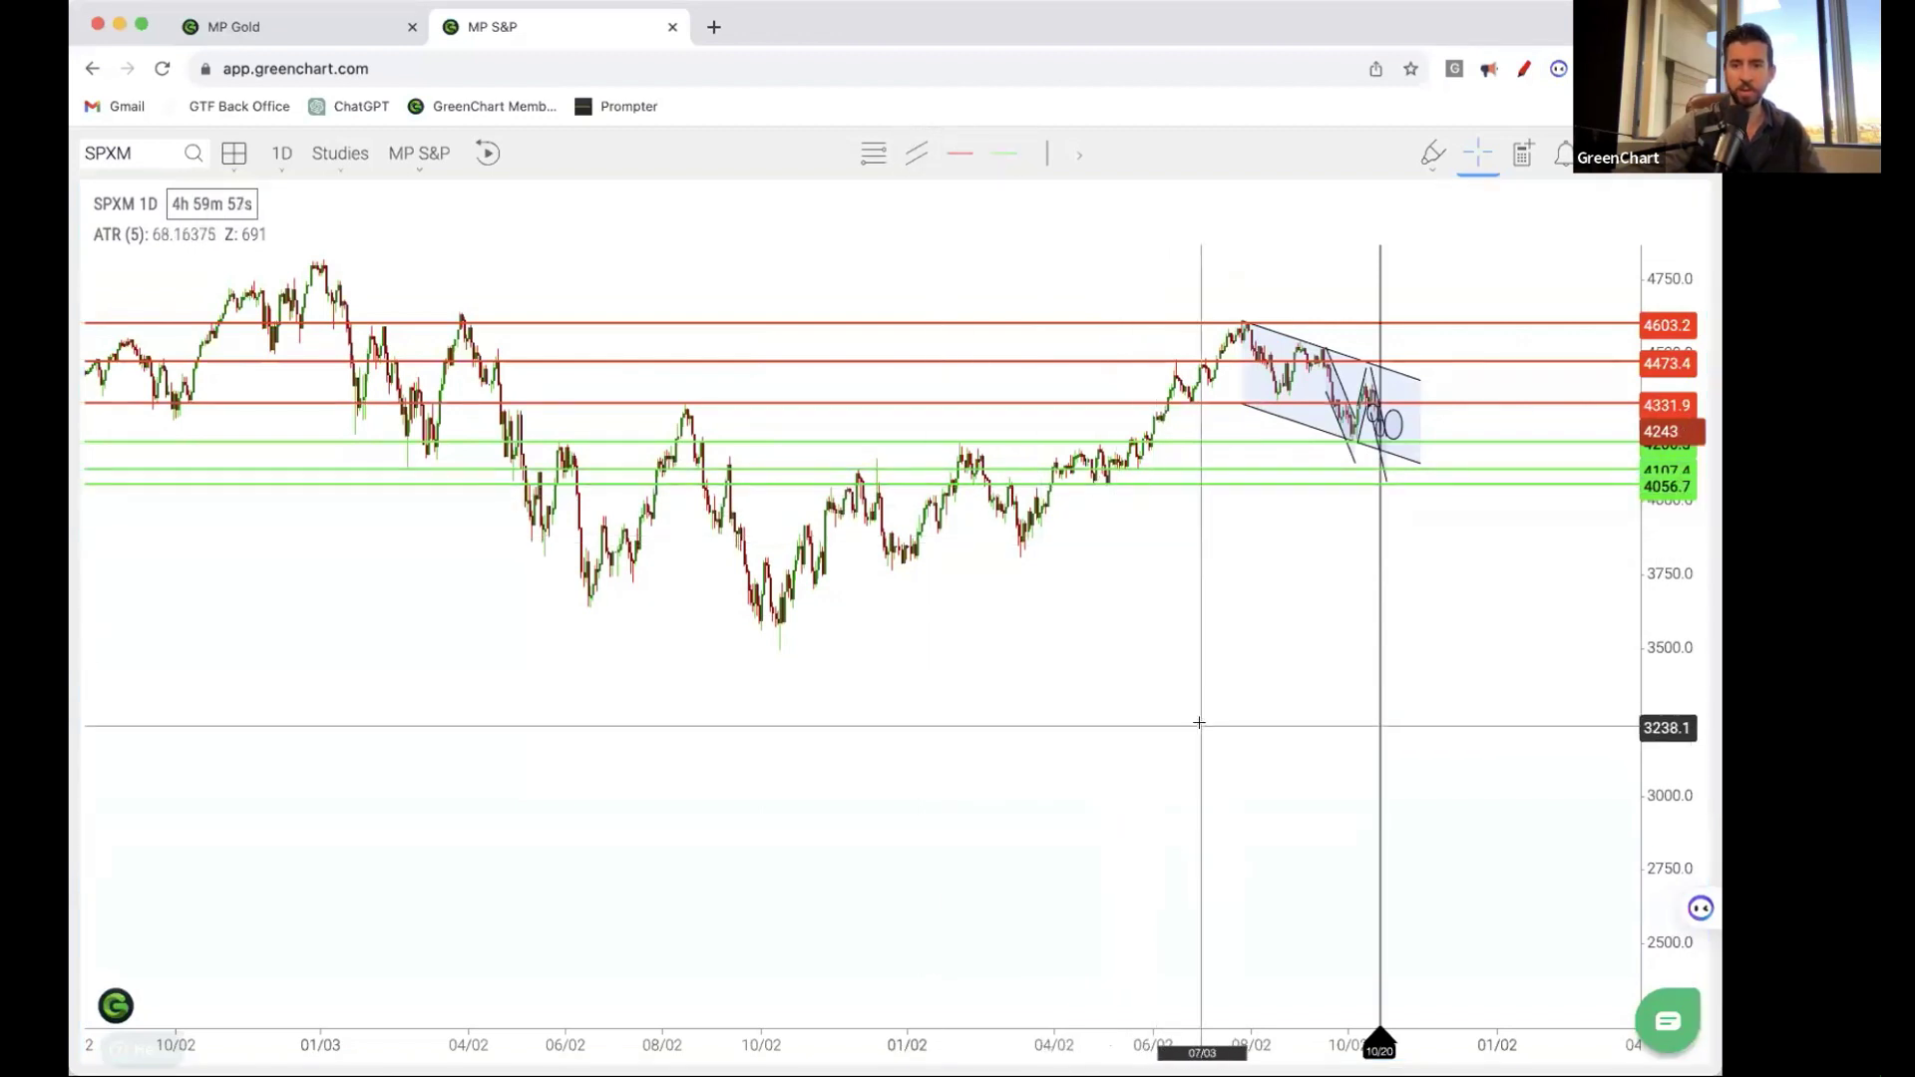
scroll(1188, 719, "up", 5)
left_click_drag(1522, 871, 1031, 881)
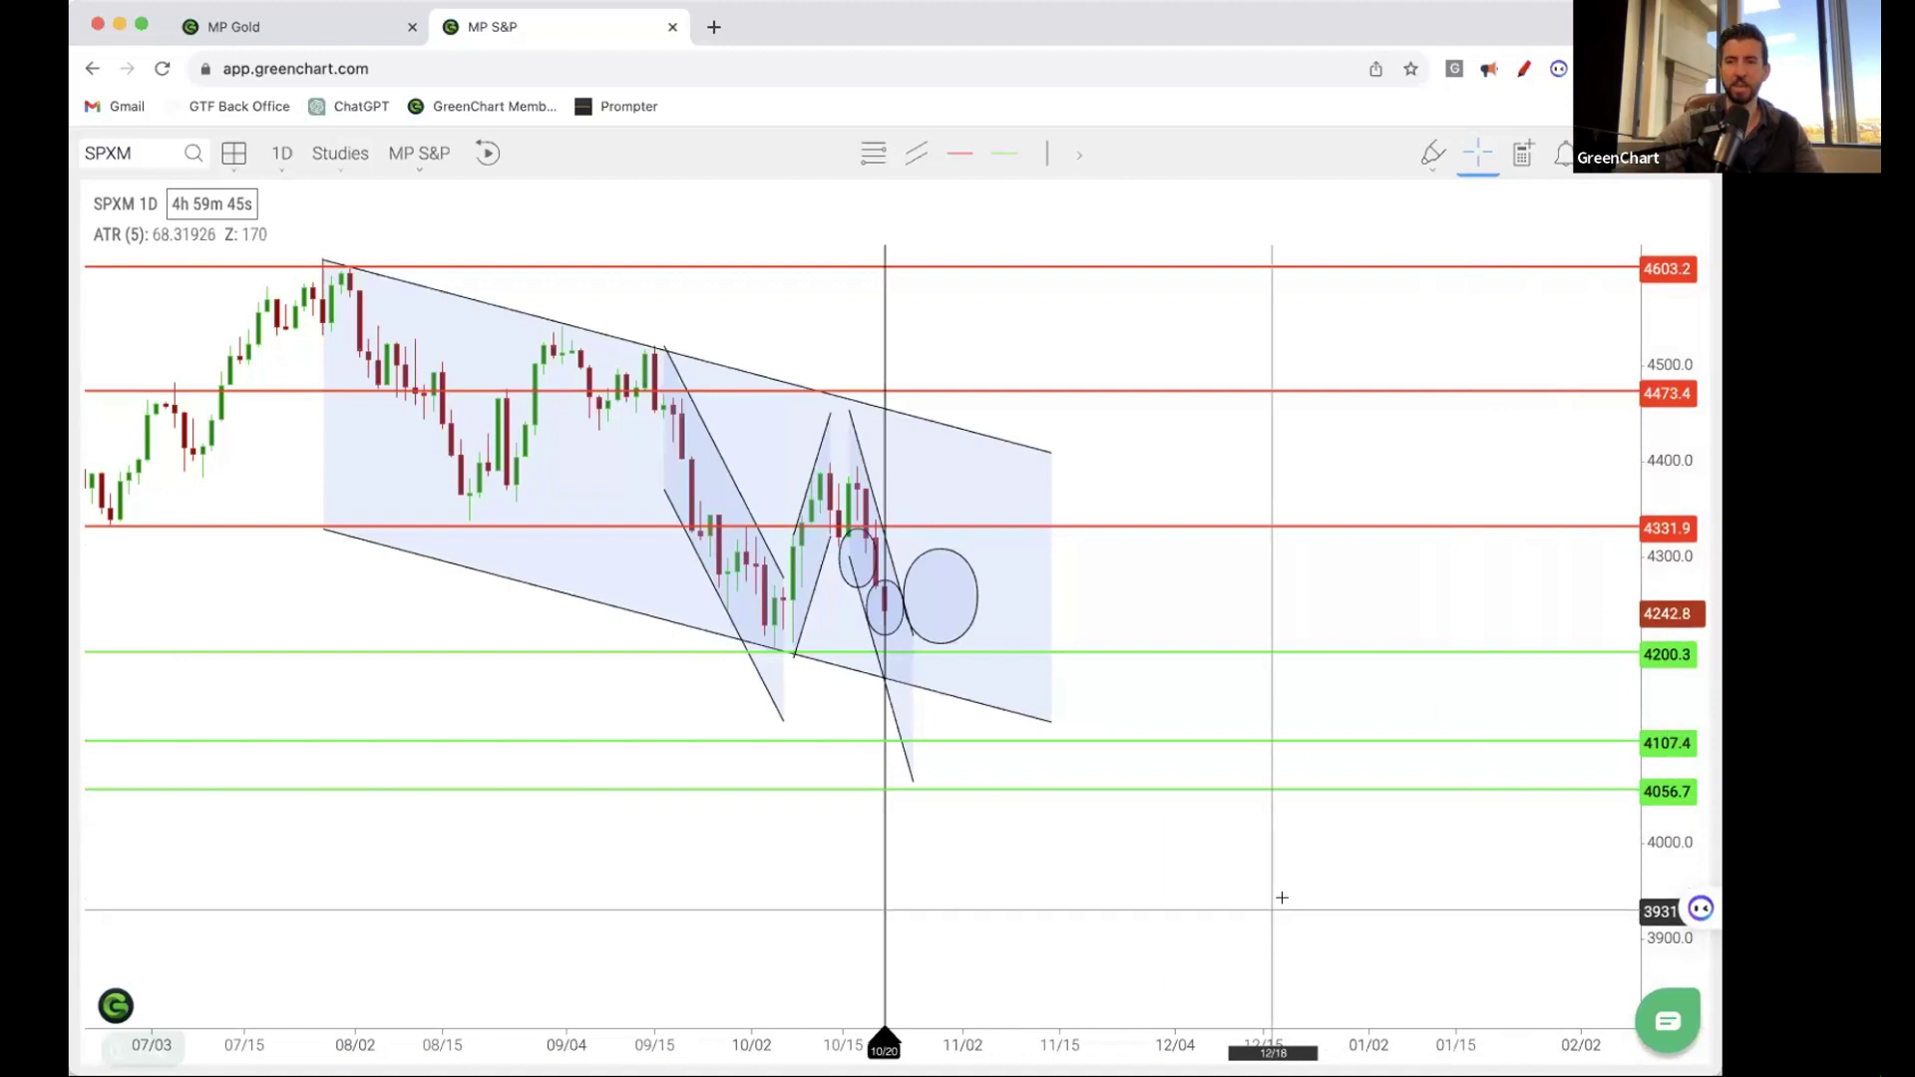
scroll(1062, 730, "up", 3)
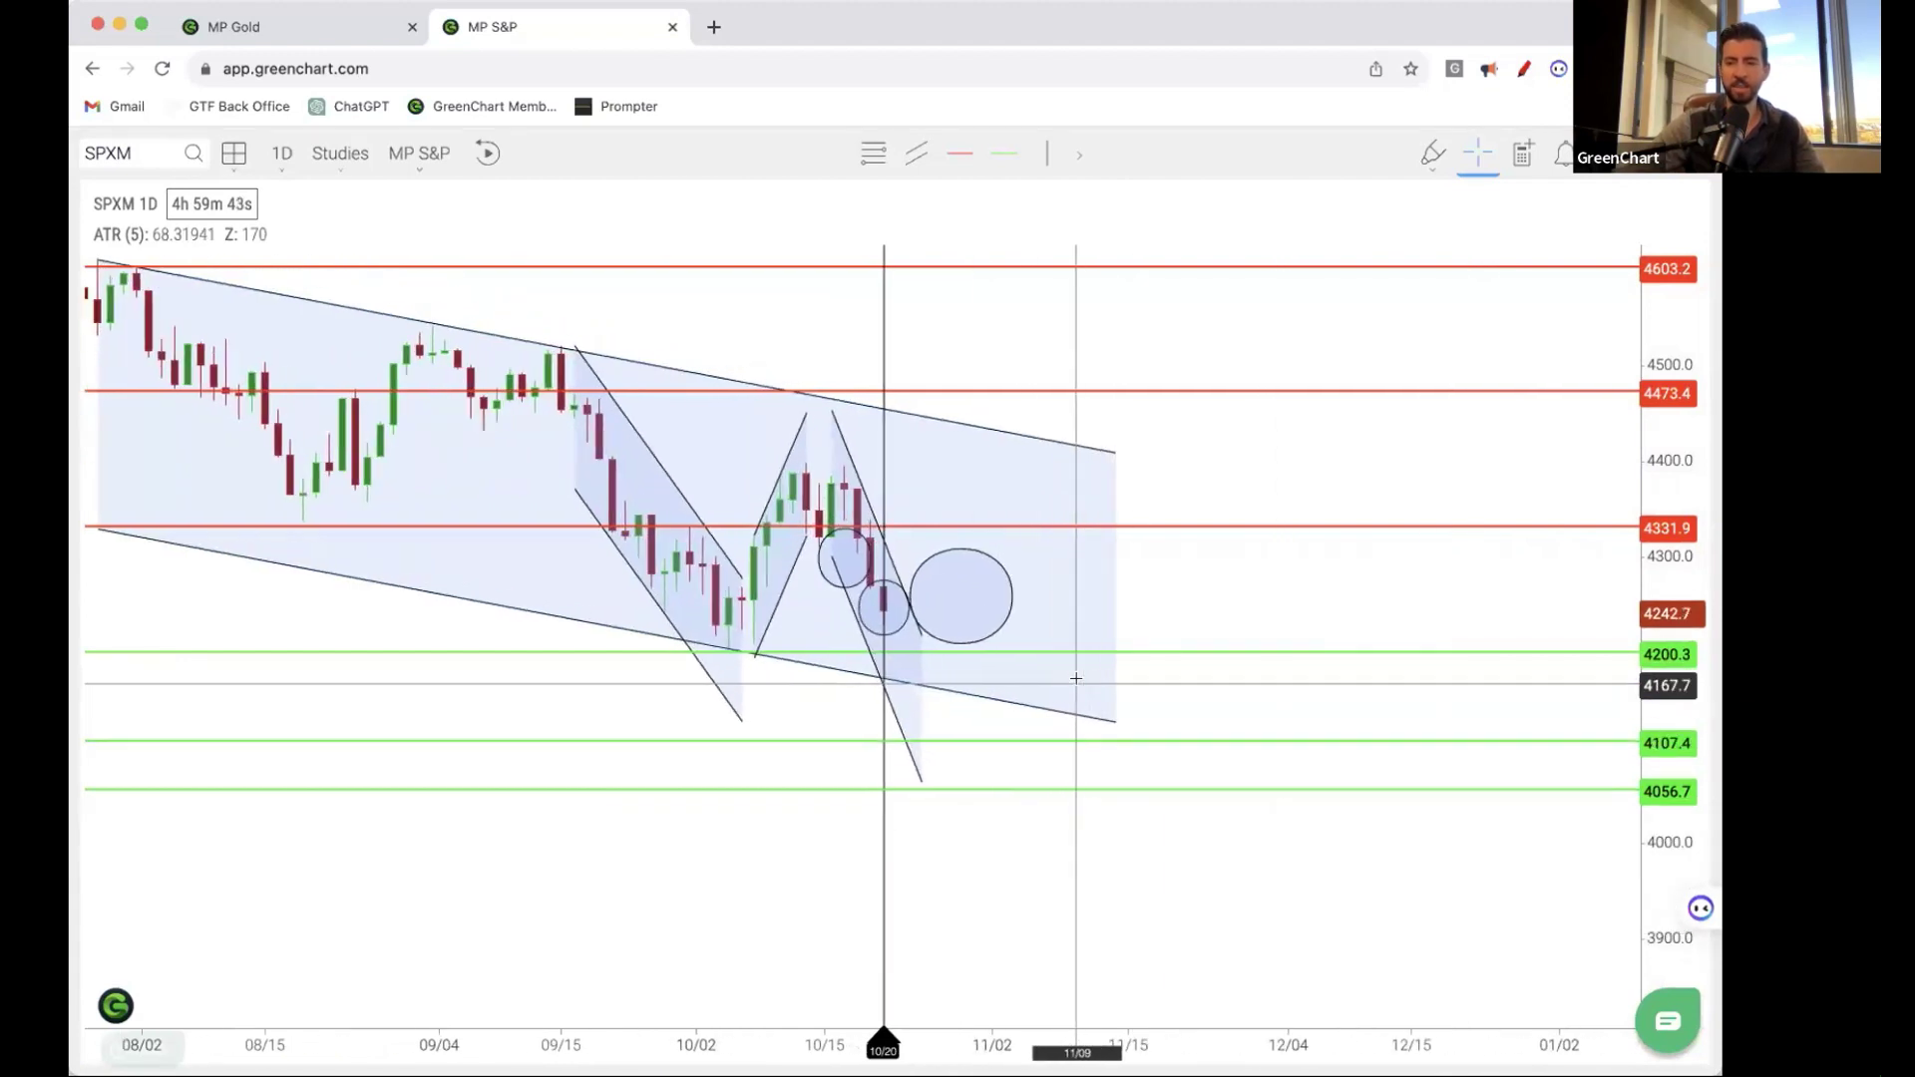